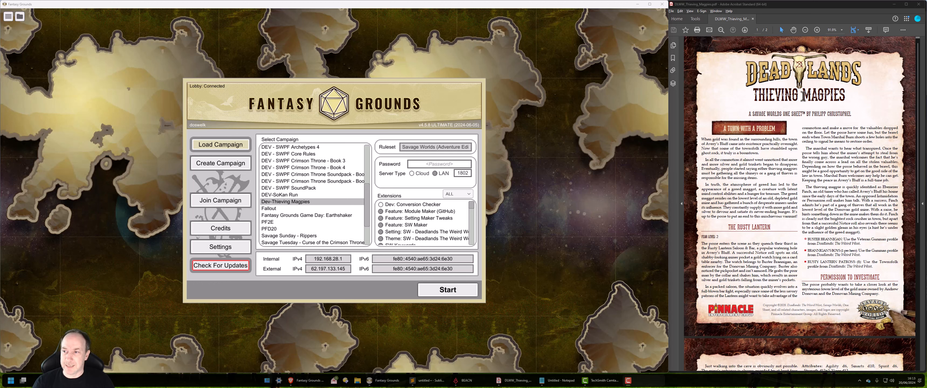
click(744, 30)
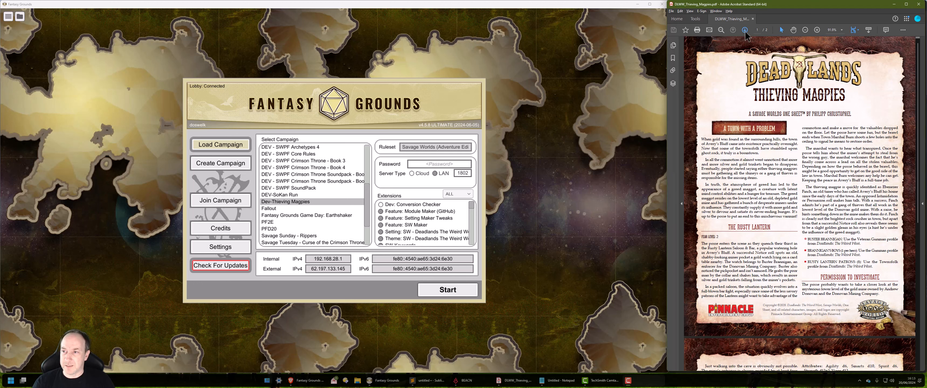
click(733, 30)
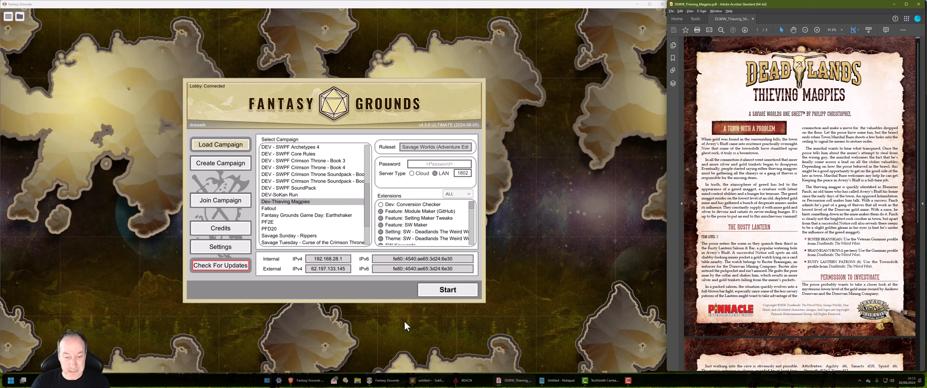
Switch to the Brave browser and read the SWADE Setting Maker Tweaks description on the Forge, including its screenshots.
click(318, 382)
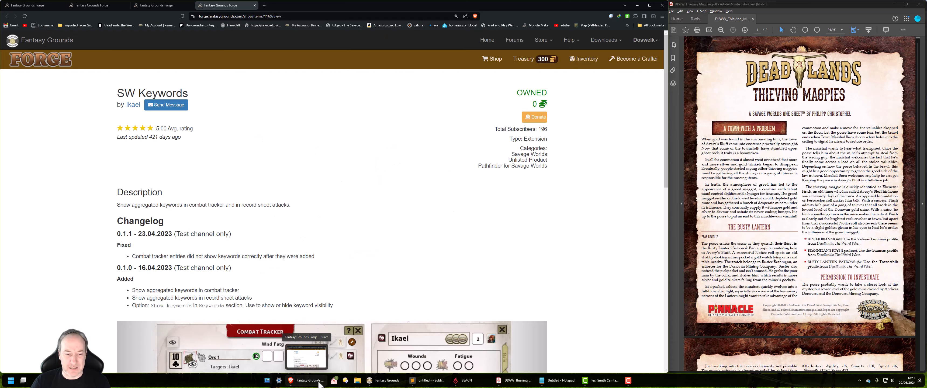
click(93, 6)
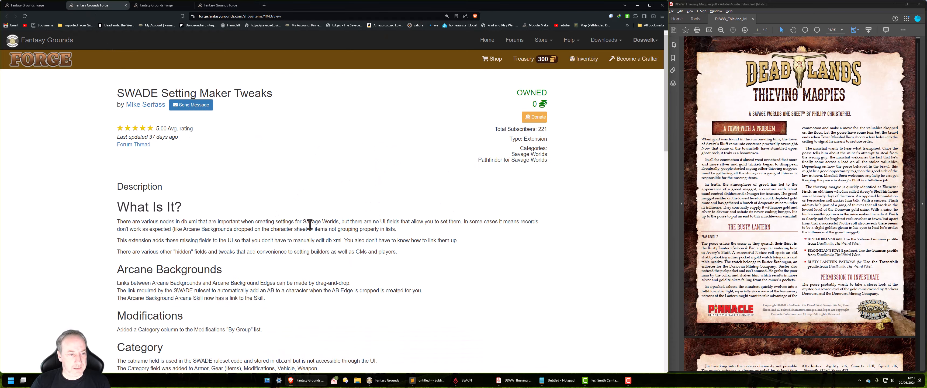
scroll(309, 224, down, 3)
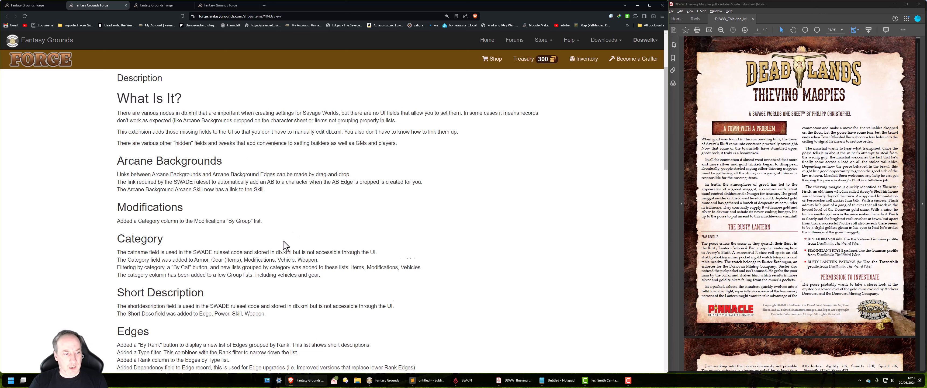
scroll(283, 241, down, 2)
scroll(202, 281, down, 2)
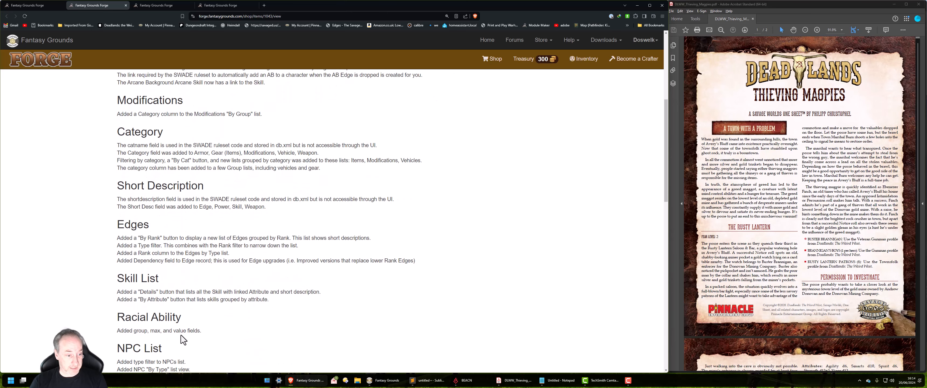
scroll(240, 323, down, 6)
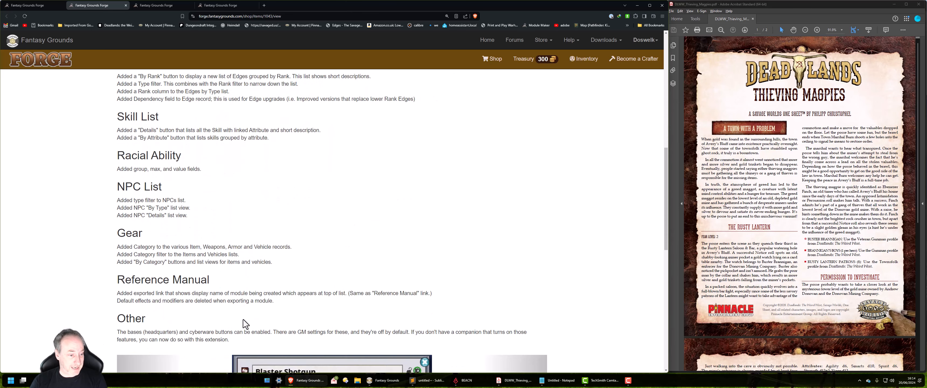
scroll(273, 320, down, 8)
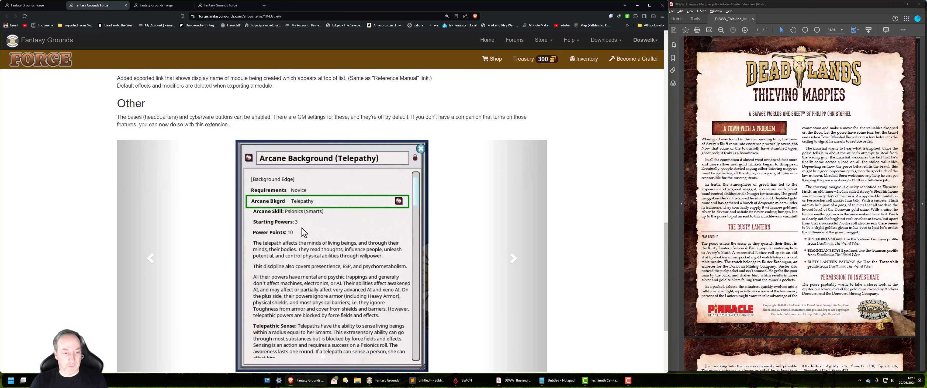
scroll(298, 282, up, 16)
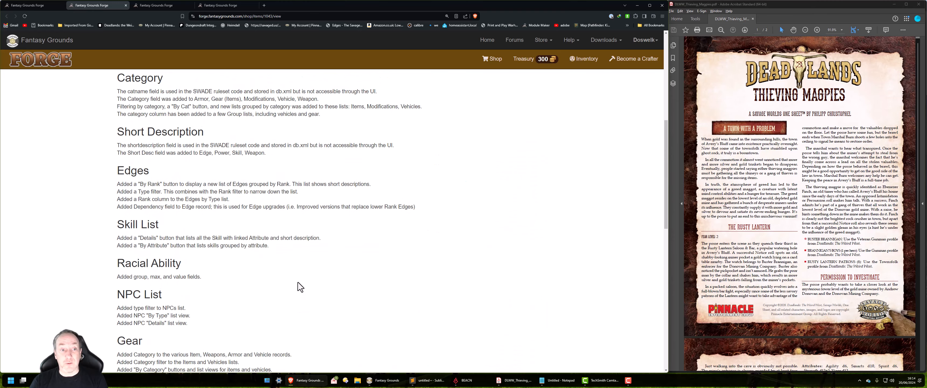
scroll(294, 286, up, 2)
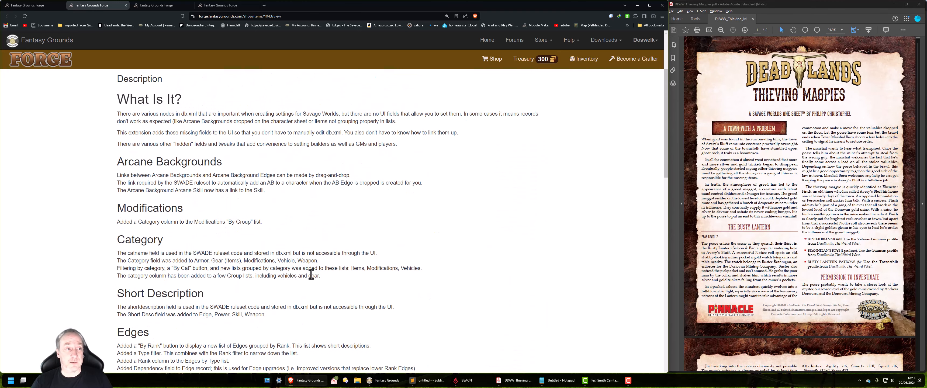
scroll(314, 272, up, 4)
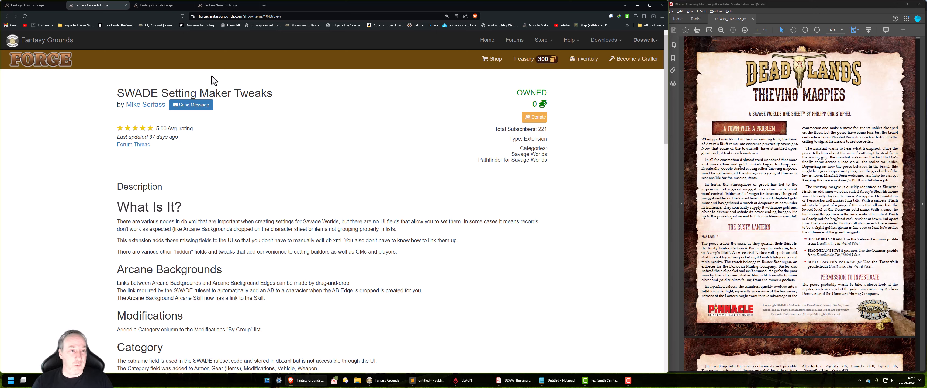
Check the extension list in Fantasy Grounds, and view the SW Maker page on the Forge in the browser.
click(370, 381)
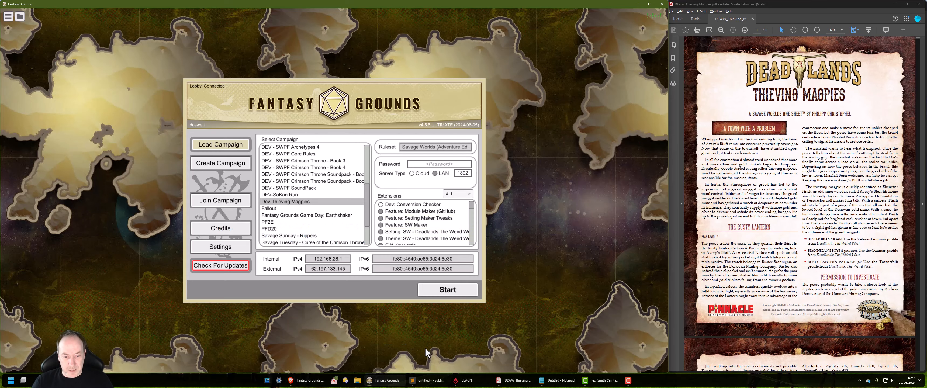
click(308, 381)
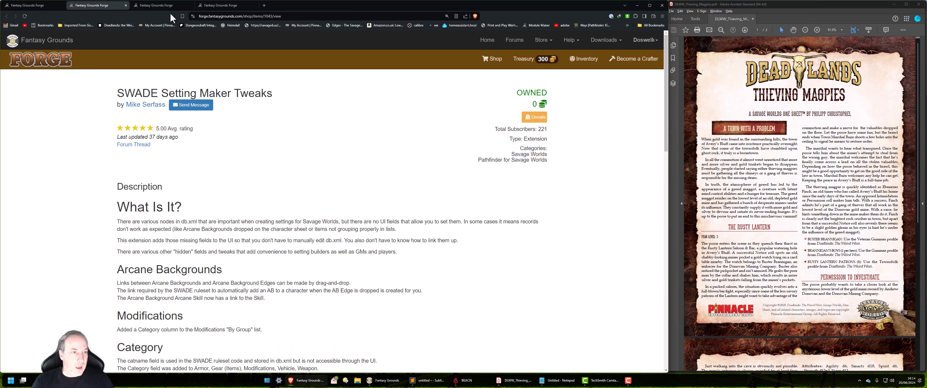
click(158, 5)
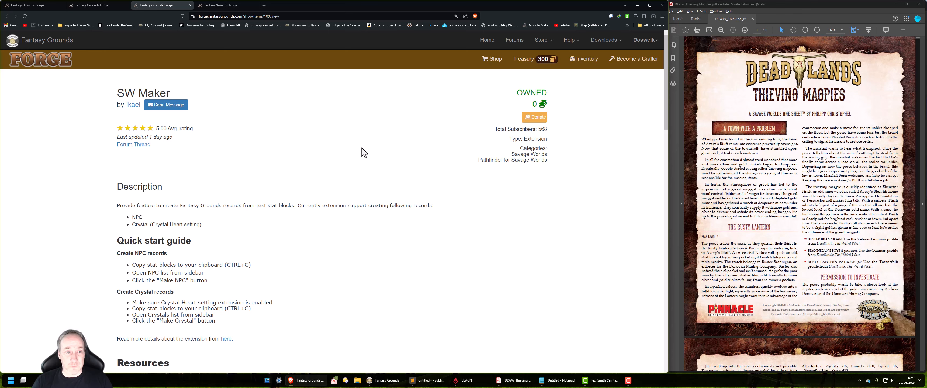
Switch to Fantasy Grounds and review the extensions selected for the Dev-Thieving Magpies campaign, down to SW Keywords.
click(387, 380)
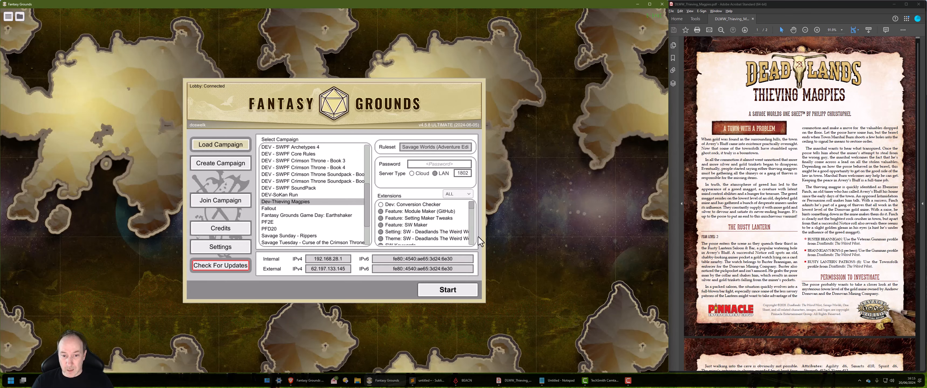
scroll(443, 225, down, 1)
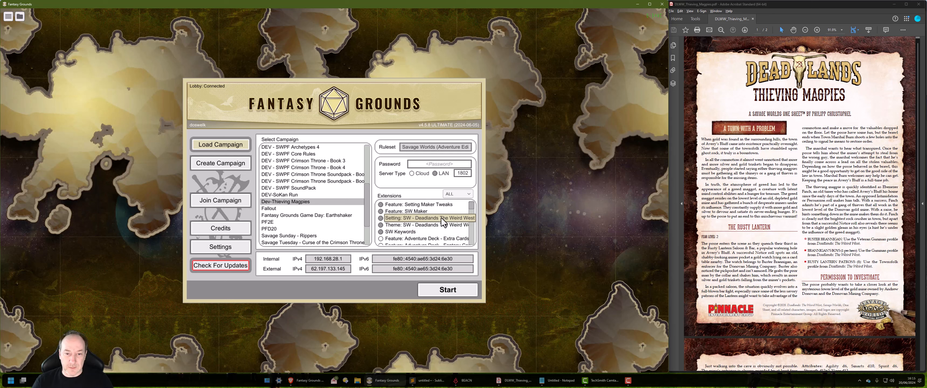
scroll(454, 222, down, 2)
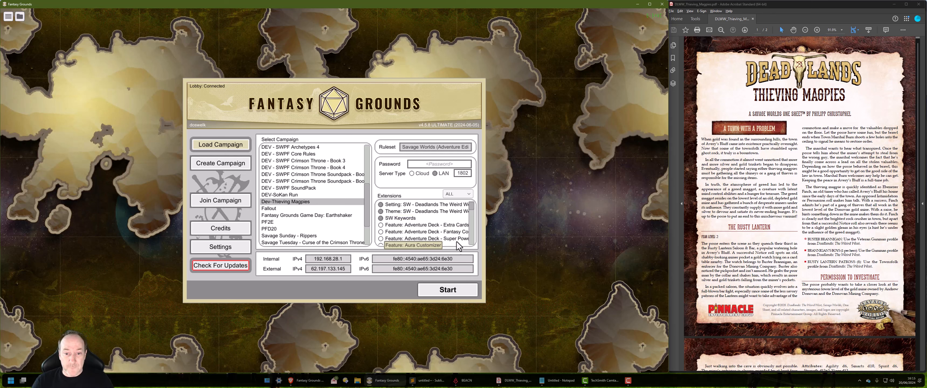
scroll(456, 239, down, 1)
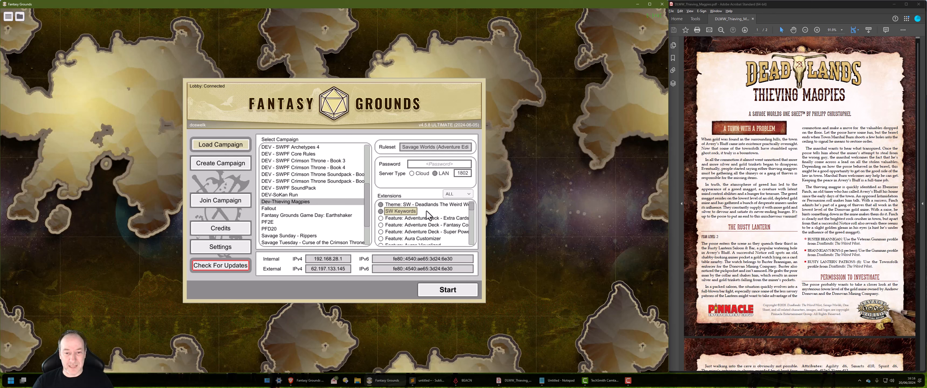
Switch to the browser and examine the SW Keywords page, including the combat tracker and record sheet examples.
mouse_move(317, 384)
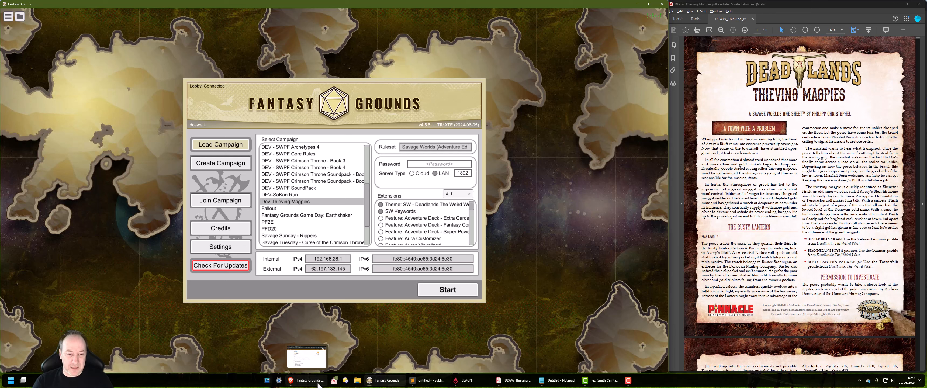
click(318, 383)
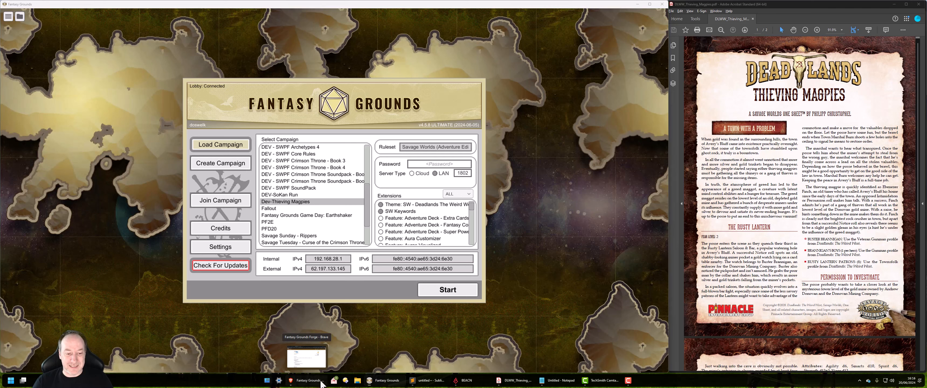
click(223, 5)
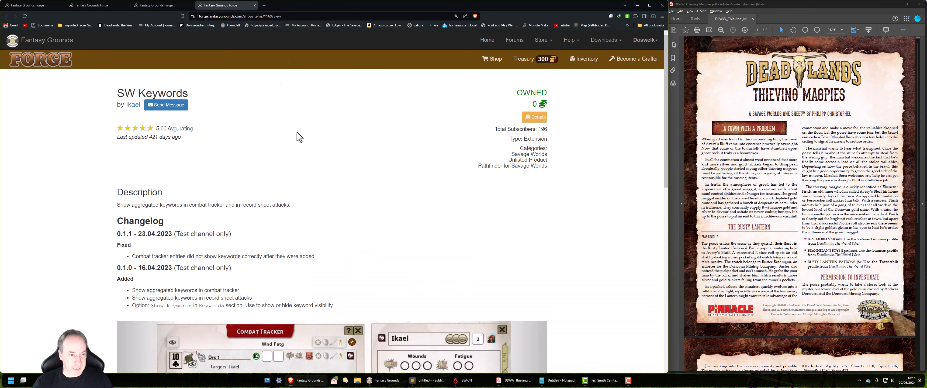
scroll(317, 255, down, 3)
scroll(321, 253, down, 3)
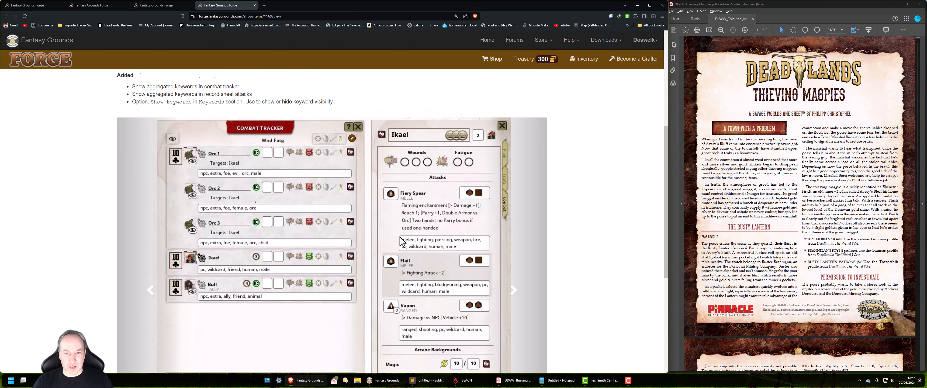
scroll(402, 242, down, 2)
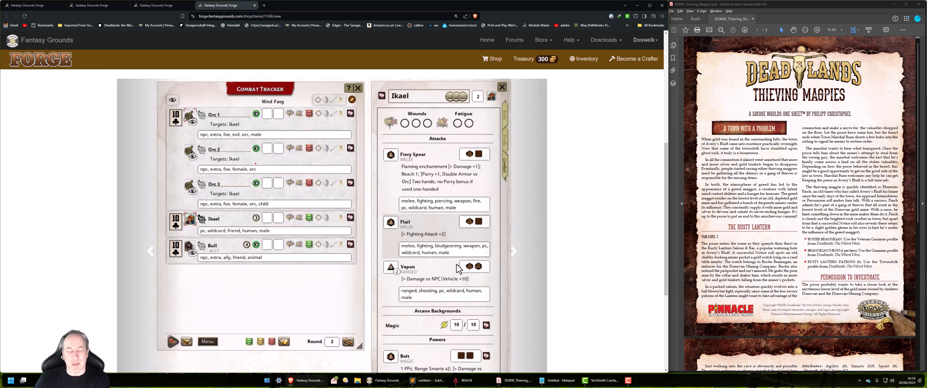
scroll(437, 268, down, 3)
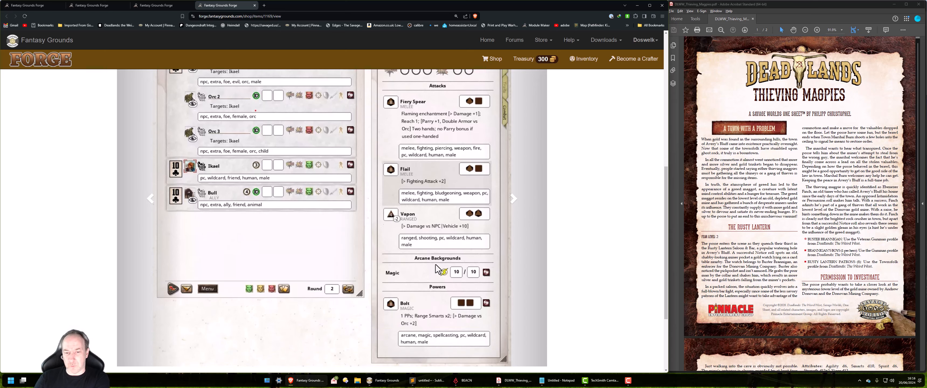
scroll(437, 268, up, 3)
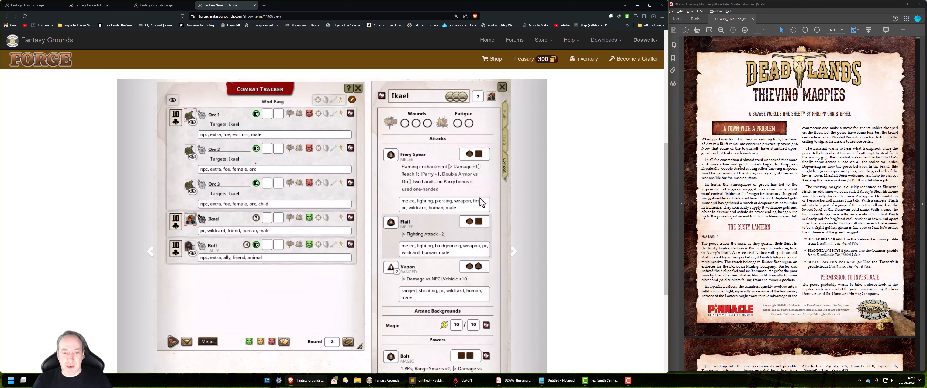
scroll(420, 211, down, 2)
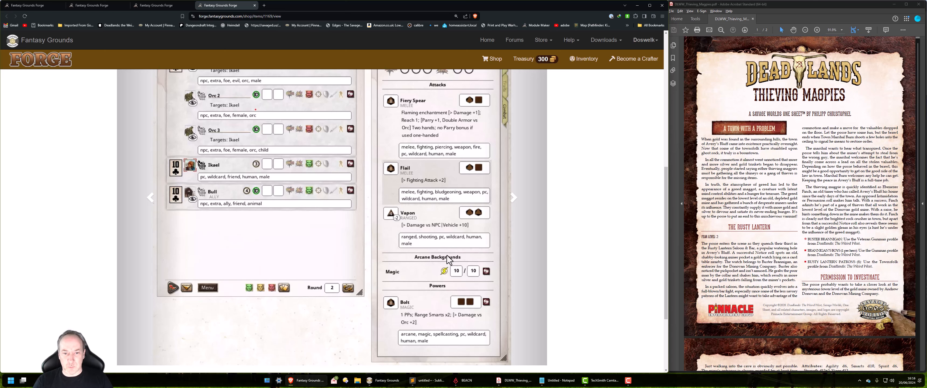
scroll(257, 180, up, 2)
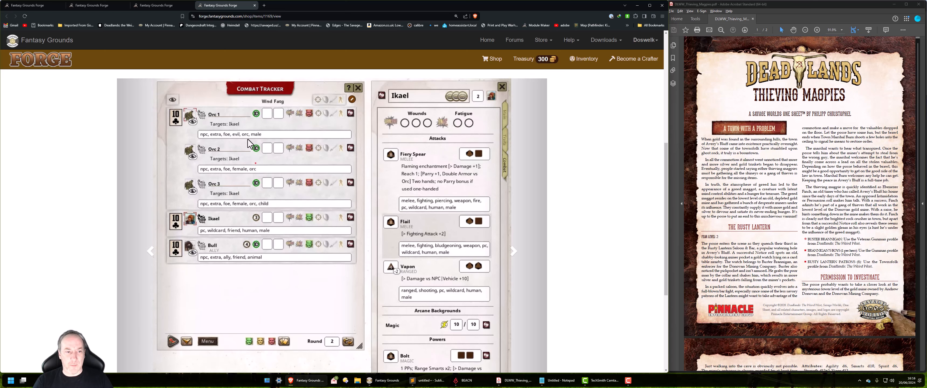
scroll(386, 256, up, 8)
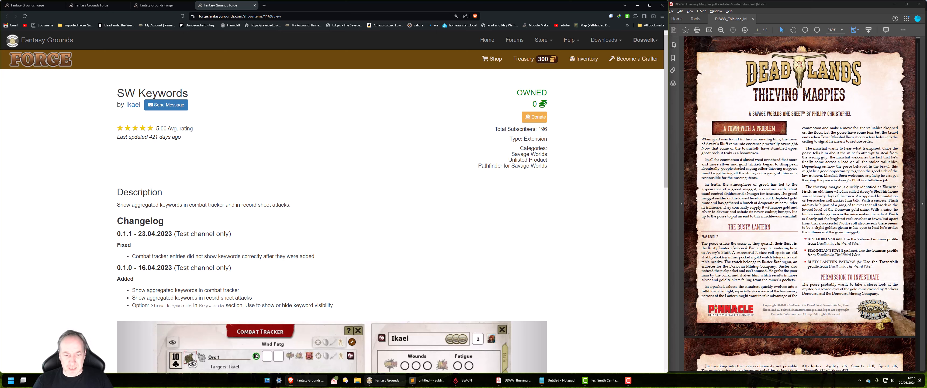
Switch back to Fantasy Grounds and start the Dev-Thieving Magpies campaign.
mouse_move(396, 387)
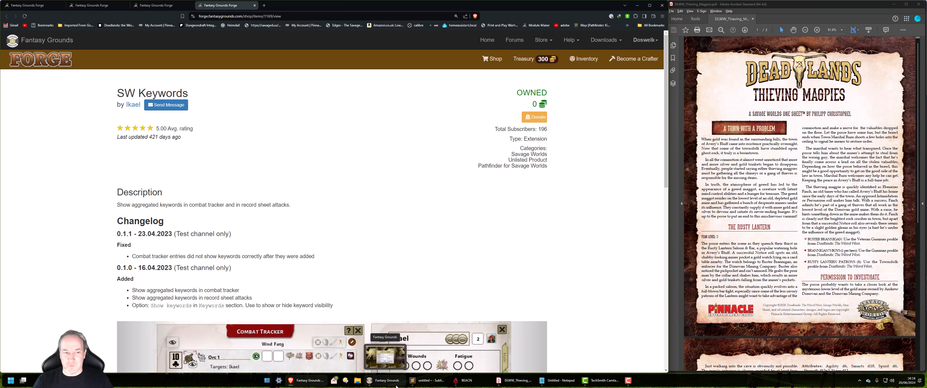
click(396, 386)
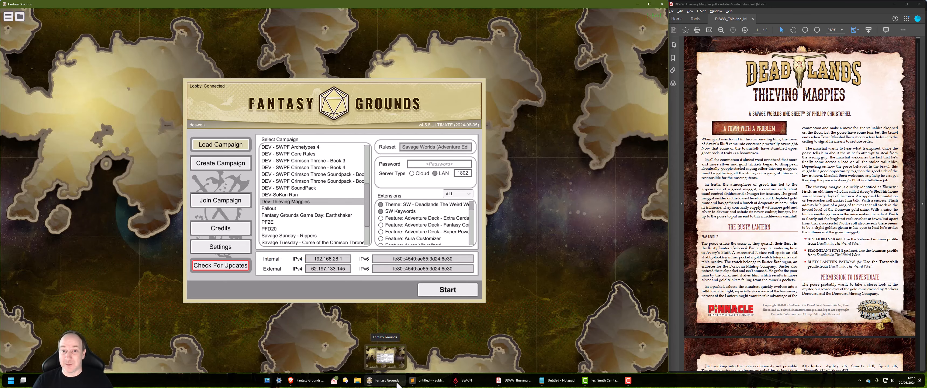
mouse_move(393, 372)
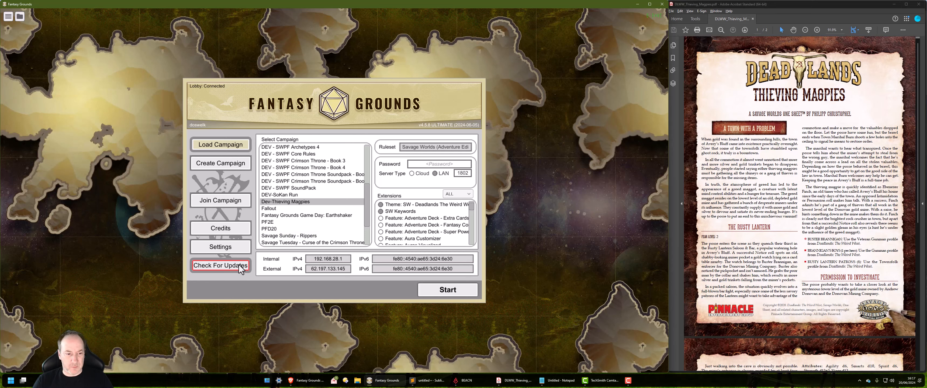
click(438, 290)
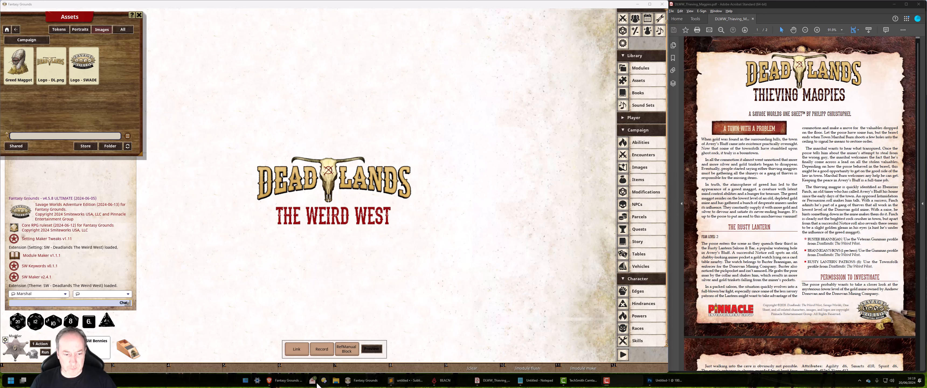
Switch to the browser and examine the Module Maker page on the Forge, from its resources to the PDF-to-M3L conversion instructions.
click(285, 380)
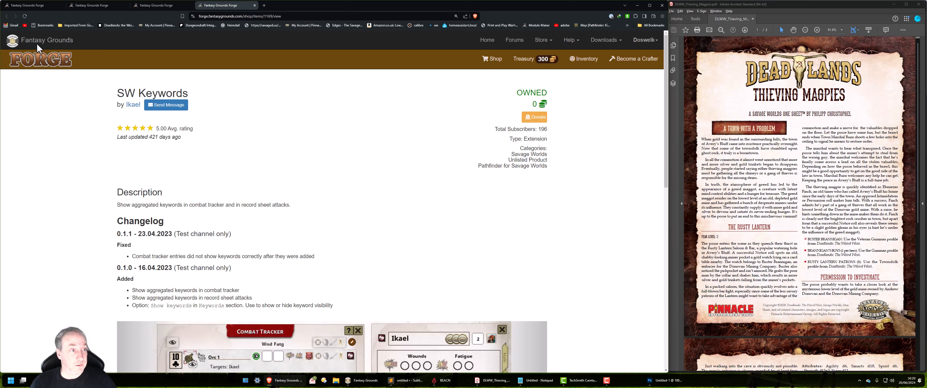
click(36, 5)
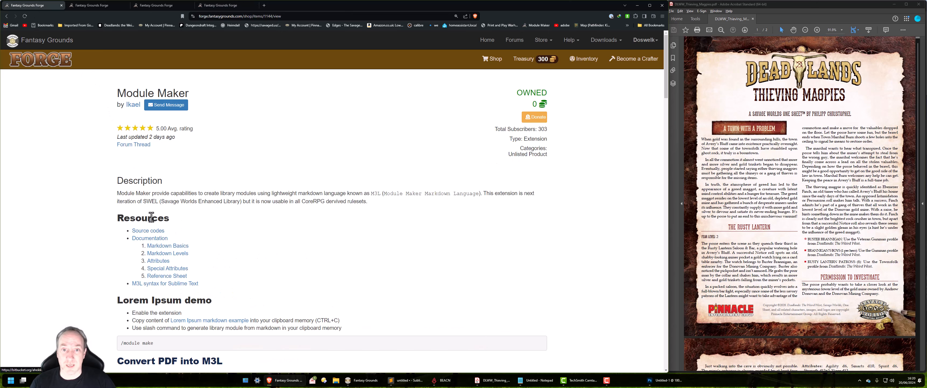
scroll(148, 216, down, 1)
scroll(148, 218, down, 1)
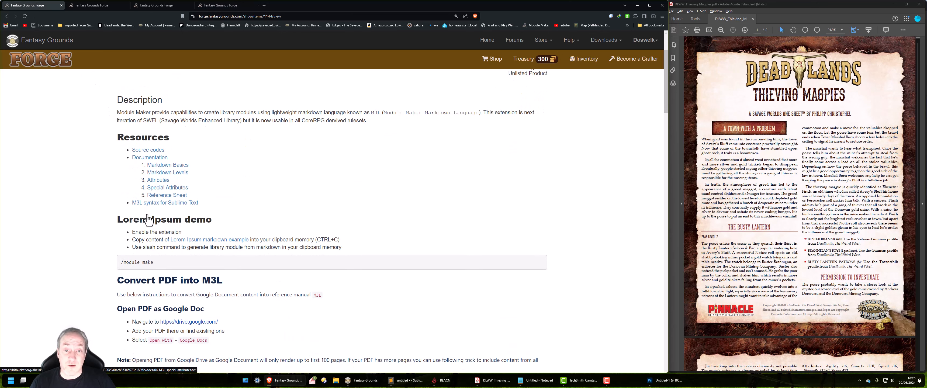
scroll(148, 216, down, 1)
scroll(146, 214, down, 1)
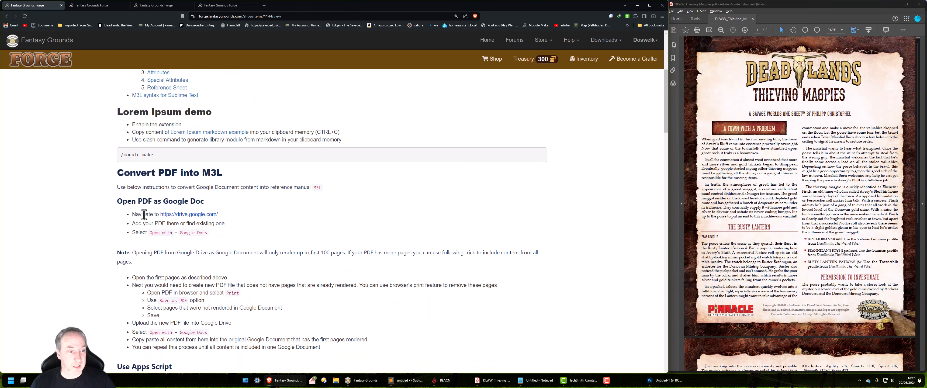
scroll(142, 214, up, 3)
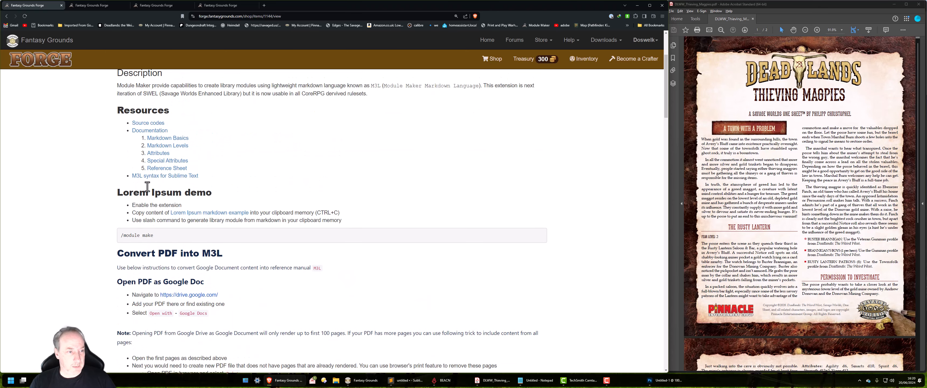
scroll(202, 139, down, 2)
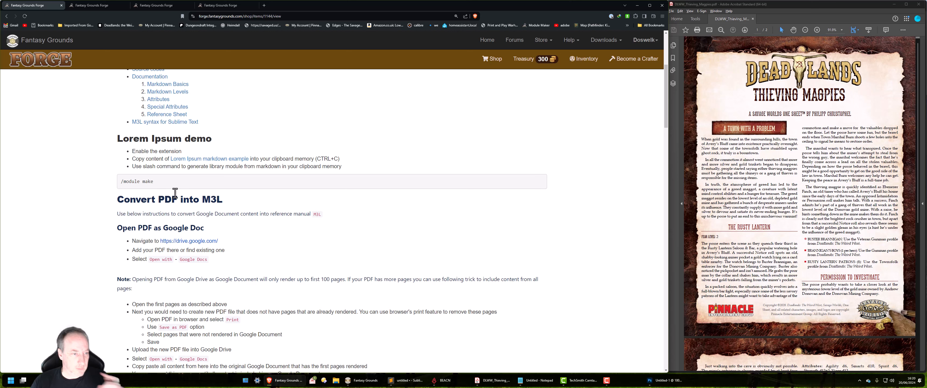
scroll(142, 201, down, 4)
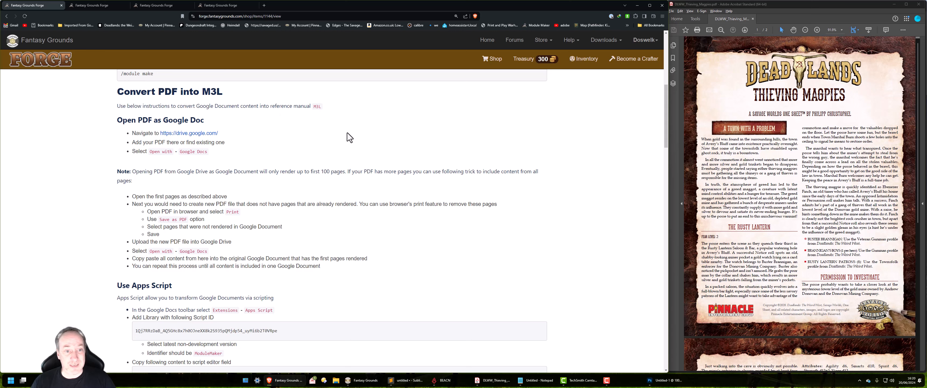
Open the Google Drive link from the conversion instructions in a separate browser tab and bring it into view.
scroll(256, 141, down, 1)
middle_click(206, 108)
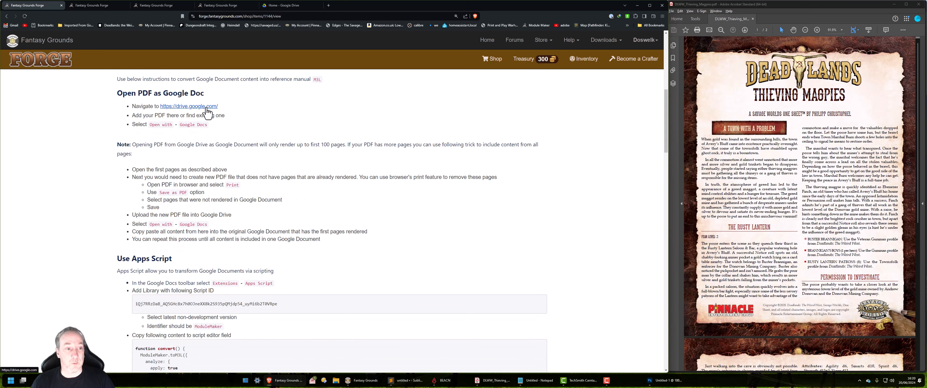
click(290, 5)
scroll(239, 172, down, 1)
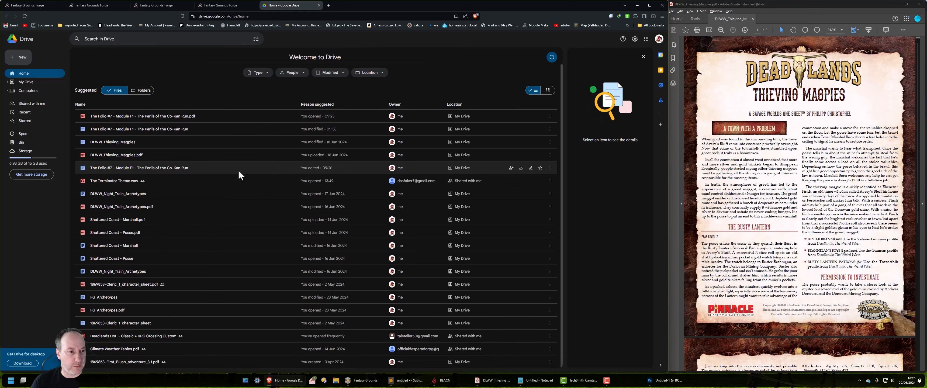
Move the existing Google Docs version of DLWW_Thieving_Magpies to the bin, keeping the PDF.
click(124, 154)
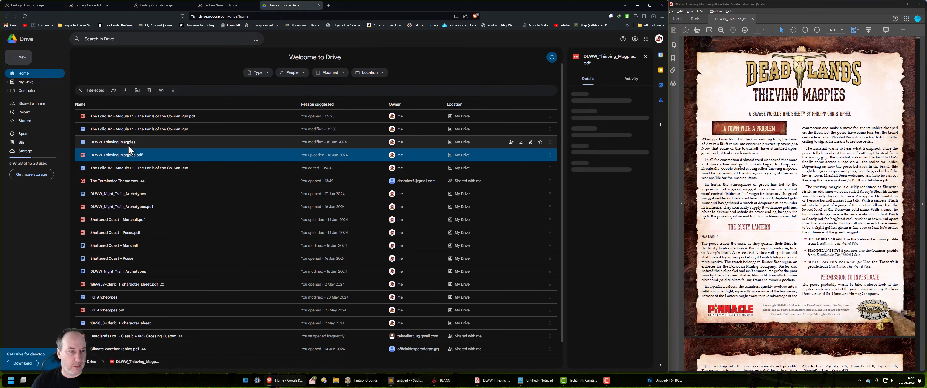
click(128, 144)
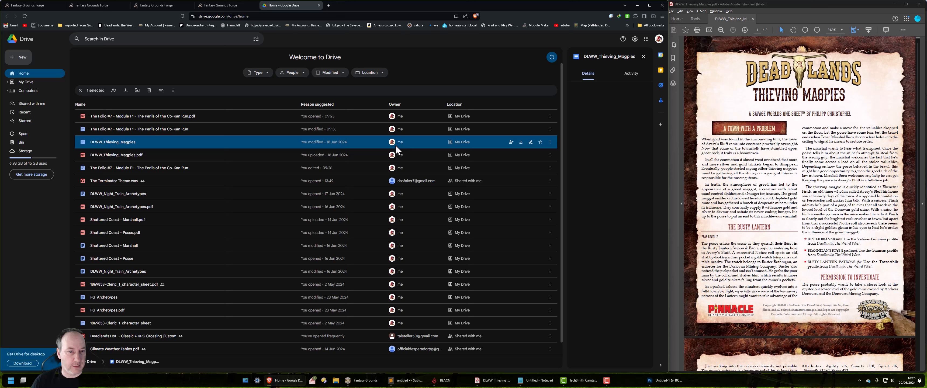
click(549, 142)
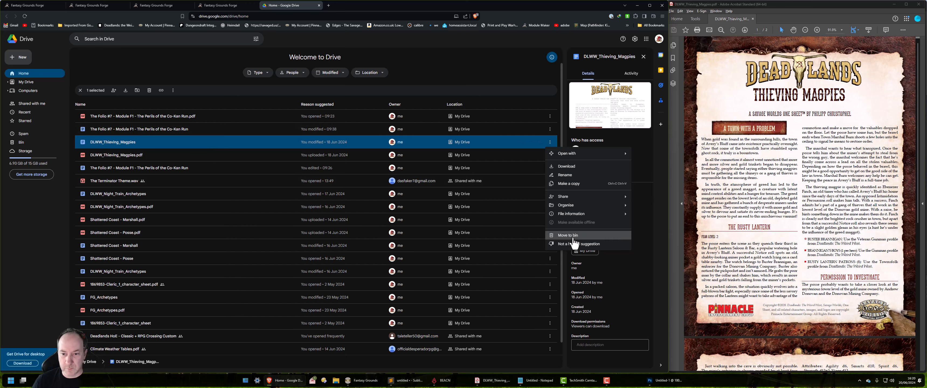
click(568, 235)
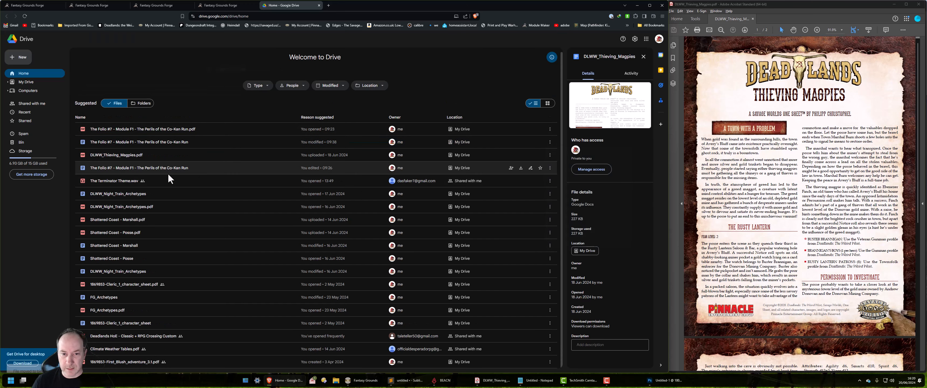
Open DLWW_Thieving_Magpies.pdf with Google Docs and look through the converted document.
right_click(112, 156)
mouse_move(185, 168)
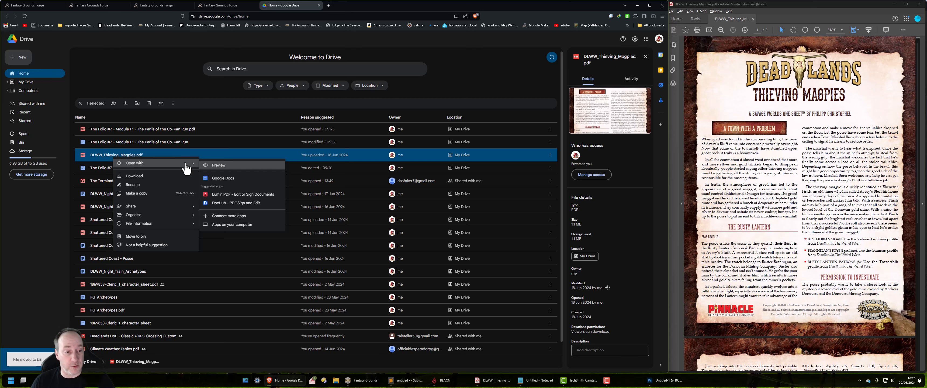
click(247, 182)
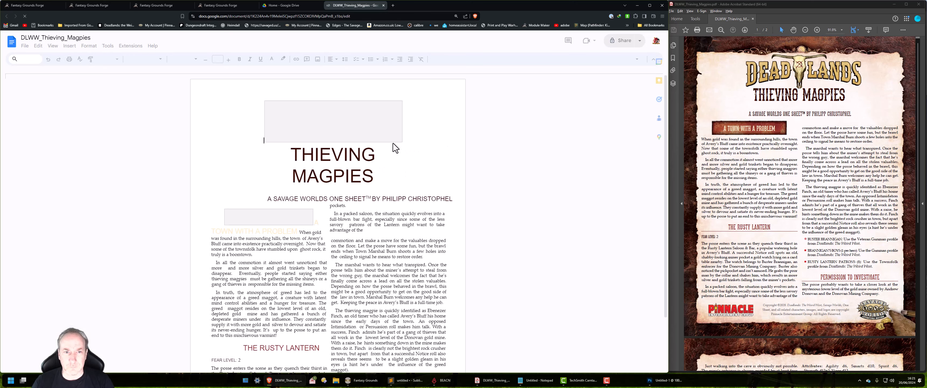
scroll(376, 176, down, 4)
scroll(375, 179, down, 15)
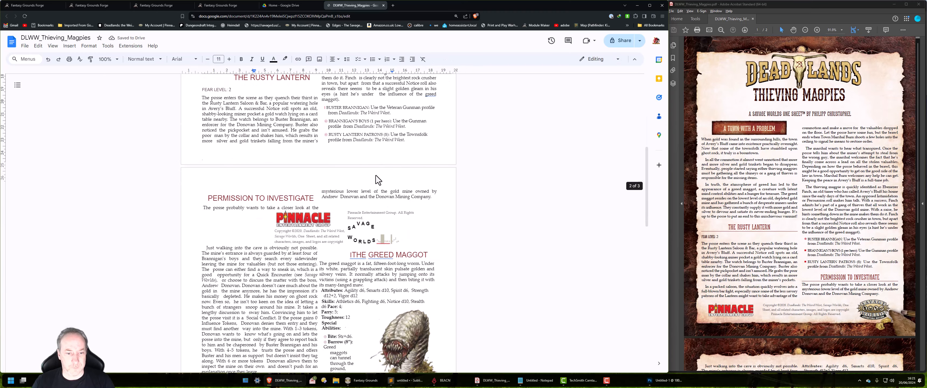
scroll(374, 179, up, 18)
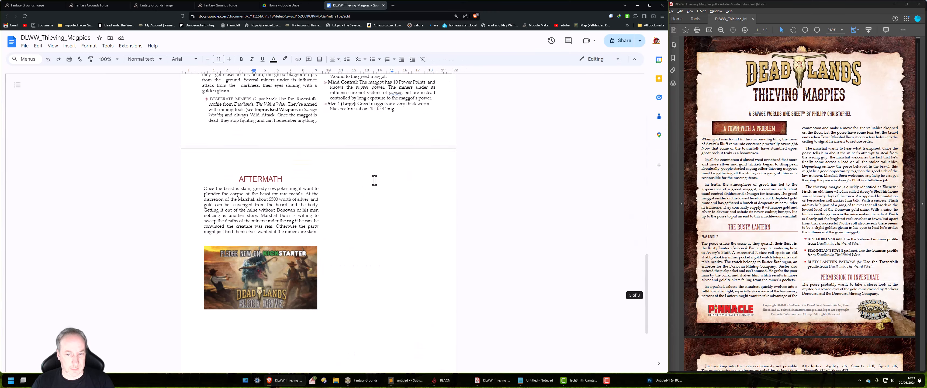
scroll(373, 181, up, 1)
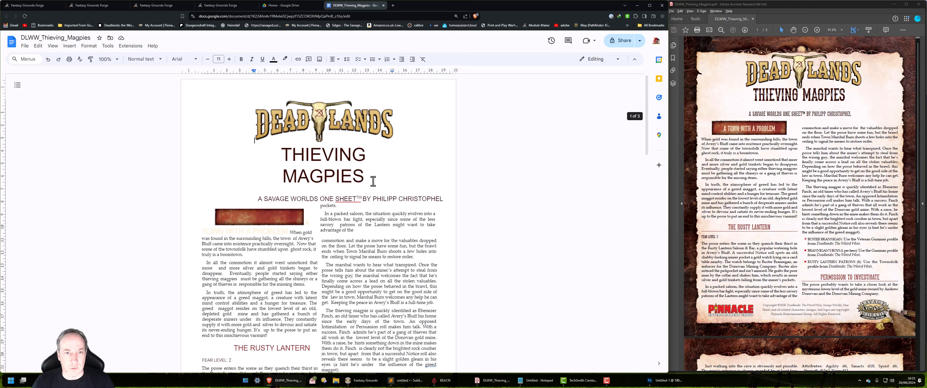
Return to the Module Maker page and copy the library's Script ID from the Use Apps Script instructions.
click(39, 8)
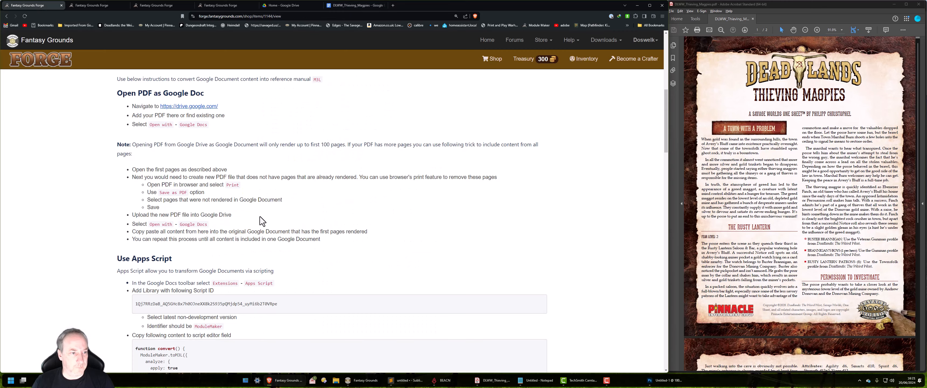
scroll(216, 186, down, 2)
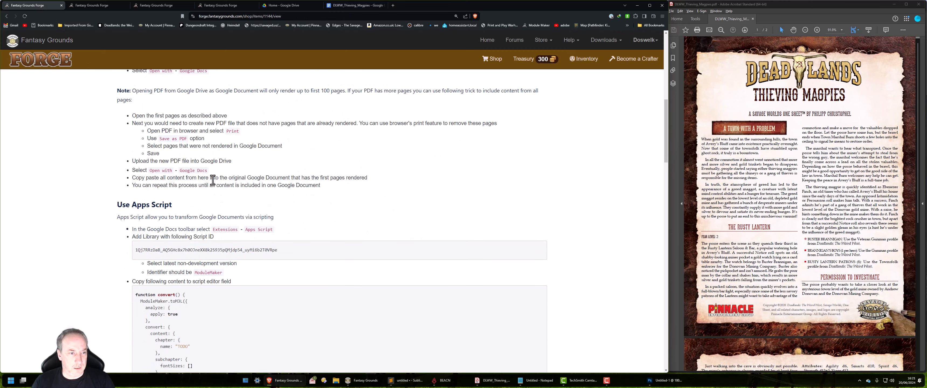
scroll(168, 148, down, 4)
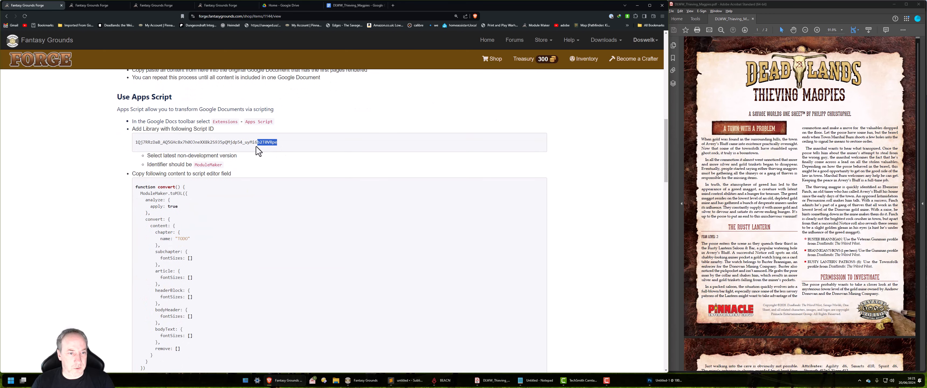
right_click(149, 147)
click(160, 151)
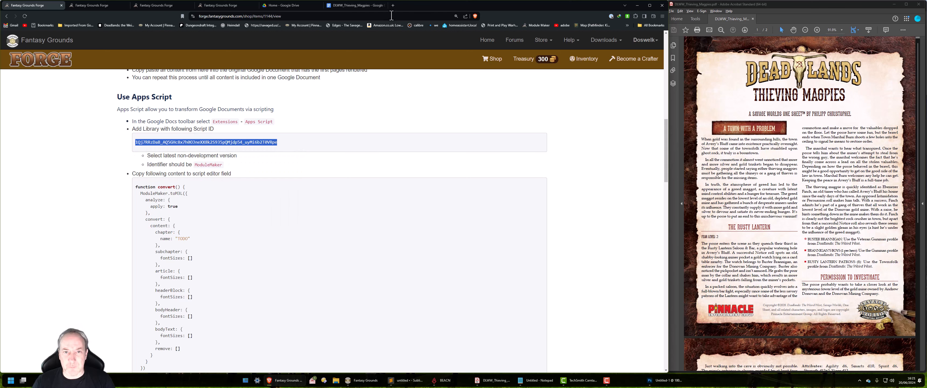
Open a new Apps Script project from the DLWW_Thieving_Magpies Google document.
click(347, 10)
click(130, 46)
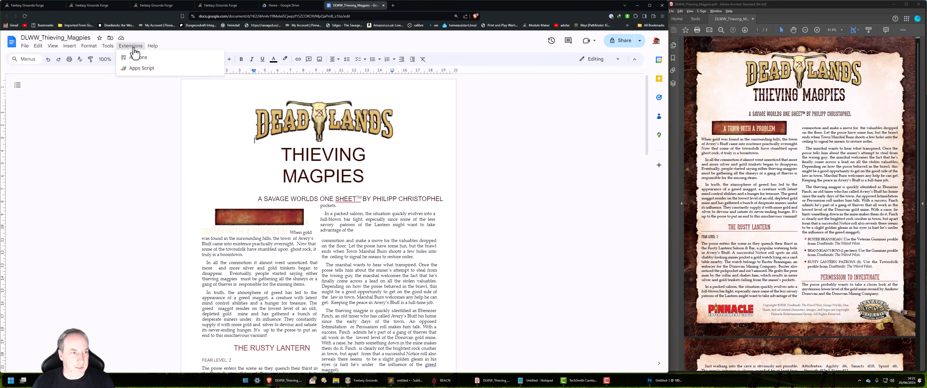
click(140, 67)
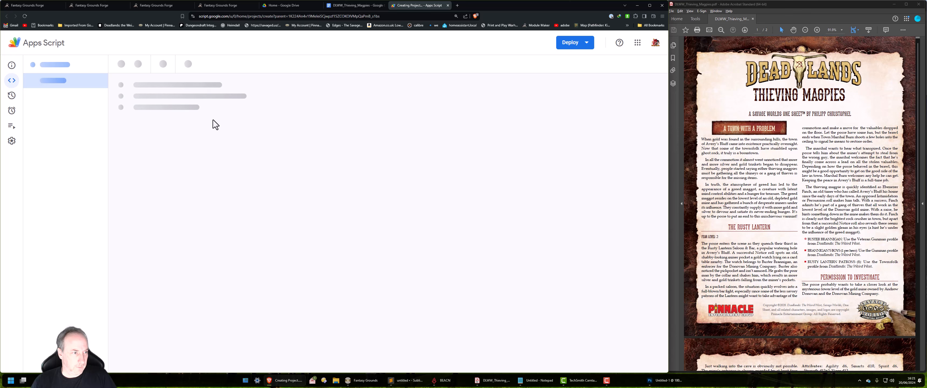
Look up the copied Script ID and add the ModuleMaker library, version 6, to the project.
click(101, 94)
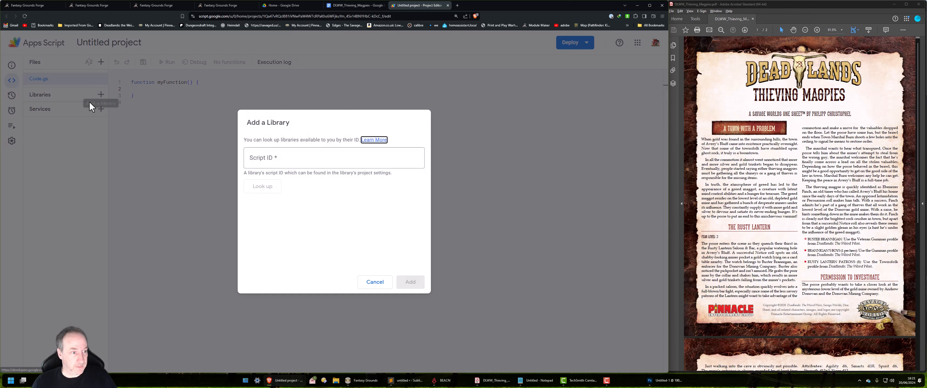
click(312, 156)
key(ctrl+v)
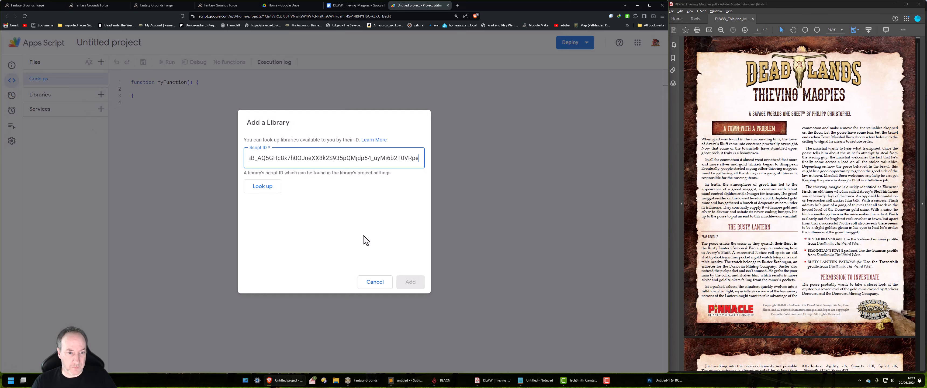
click(261, 187)
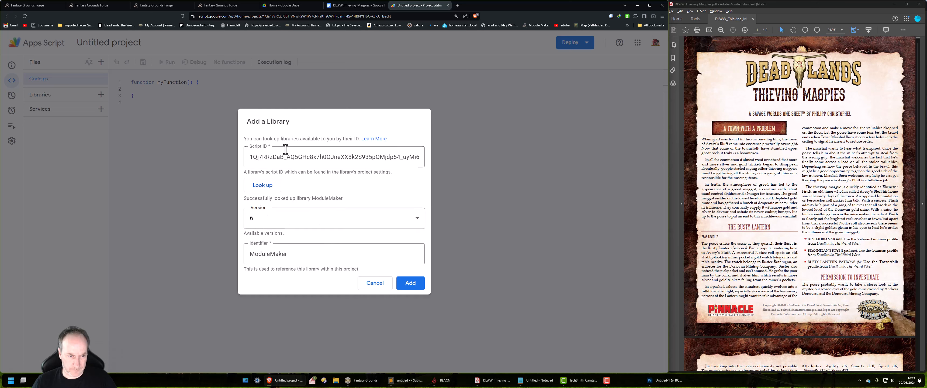
click(411, 283)
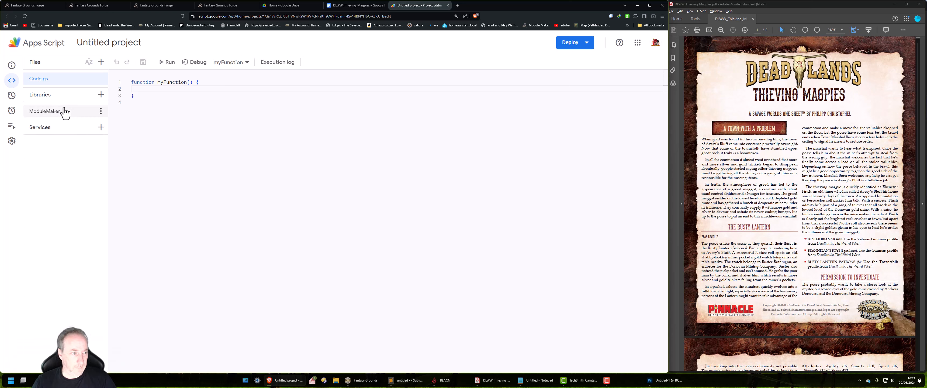
Return to the Module Maker page and copy the entire convert() script from its instructions.
click(20, 7)
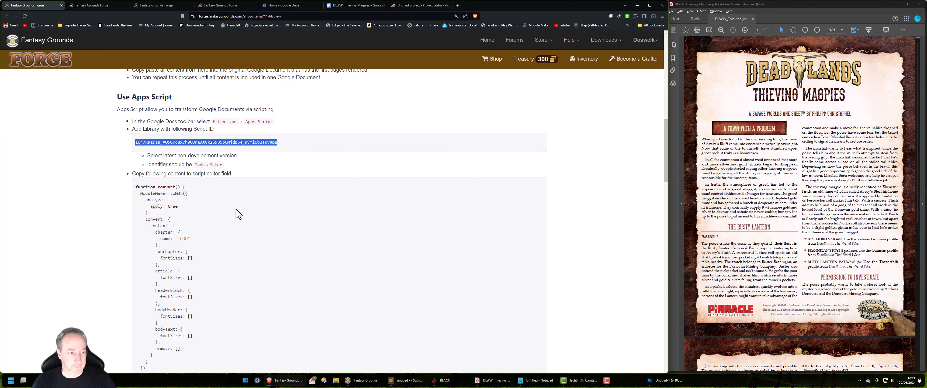
scroll(236, 208, down, 2)
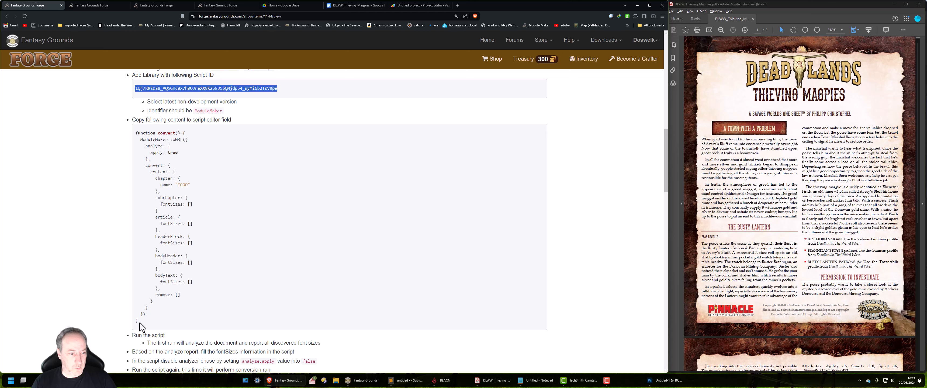
drag(139, 322, 132, 133)
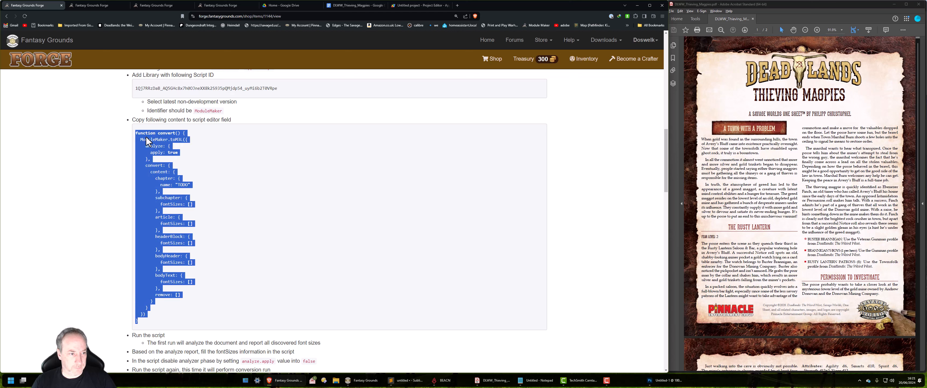
right_click(146, 137)
click(164, 142)
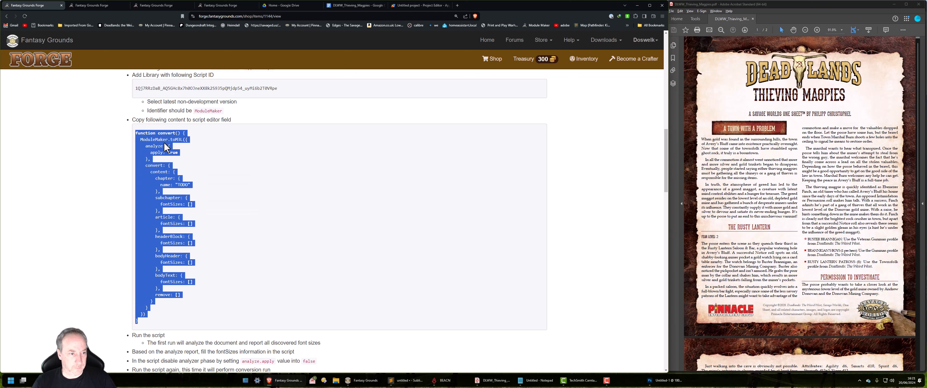
Replace all the default code in the Apps Script project's Code.gs with the copied convert() script.
click(350, 5)
click(408, 6)
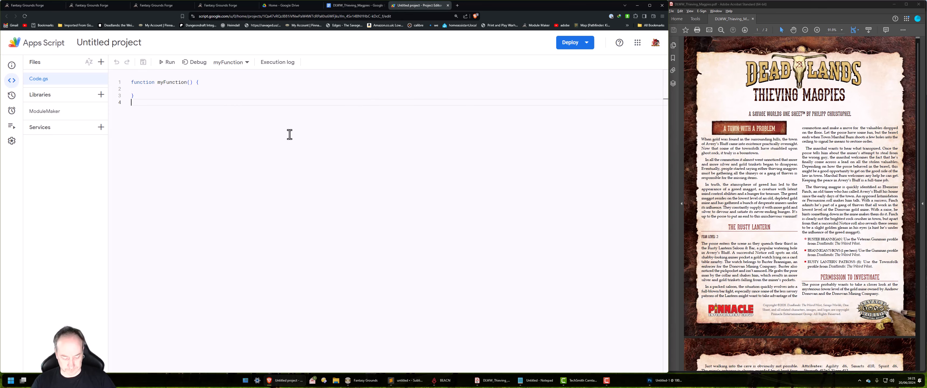
key(ctrl+a)
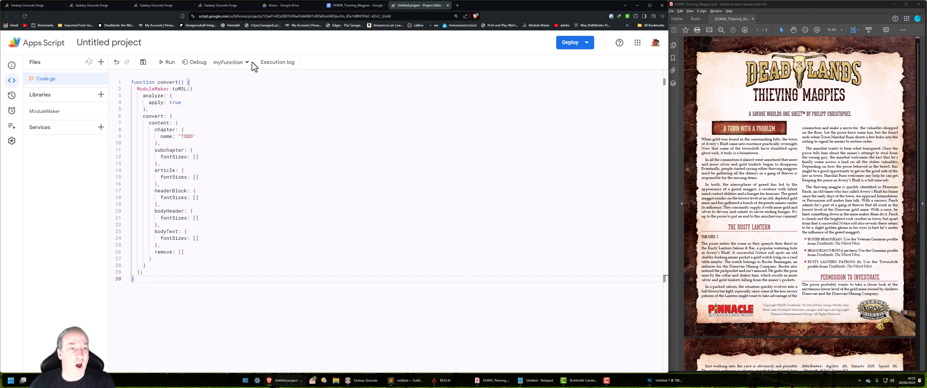
Try to run the pasted script with myFunction as the selected function.
click(231, 64)
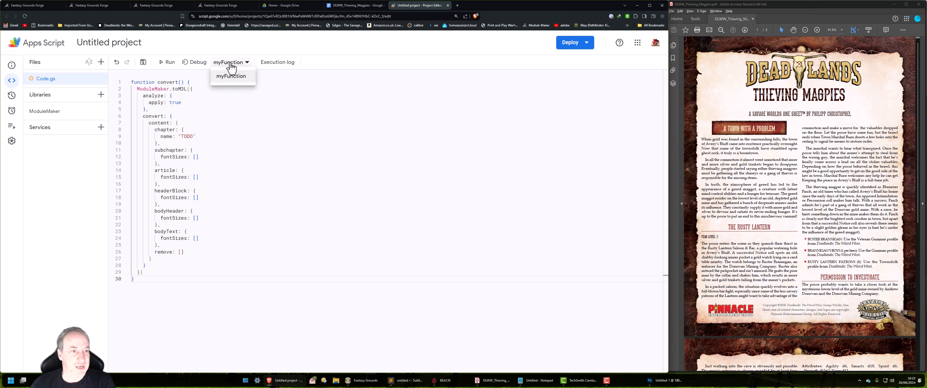
click(221, 76)
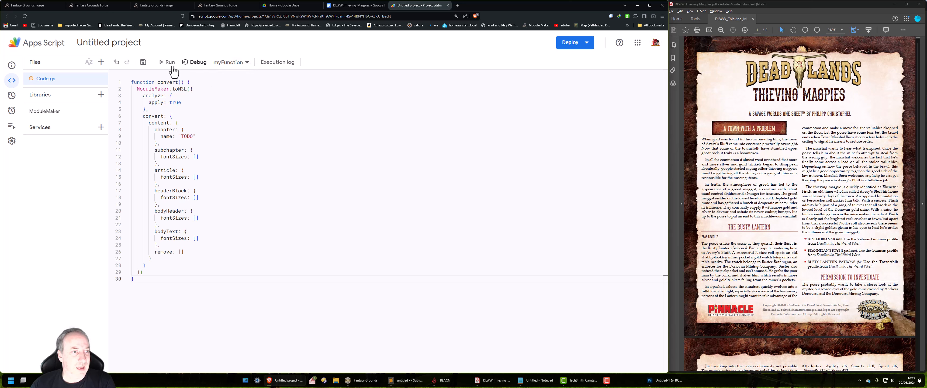
click(170, 65)
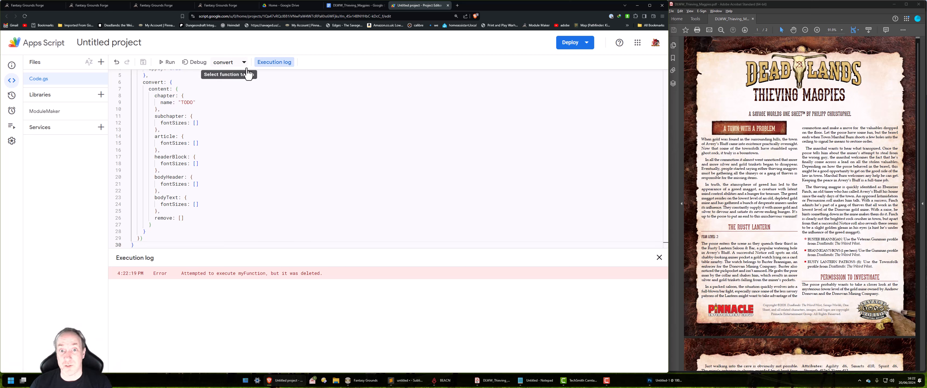
Replace the TODO chapter name in the convert() script with "Thieving Magpies".
scroll(228, 186, up, 2)
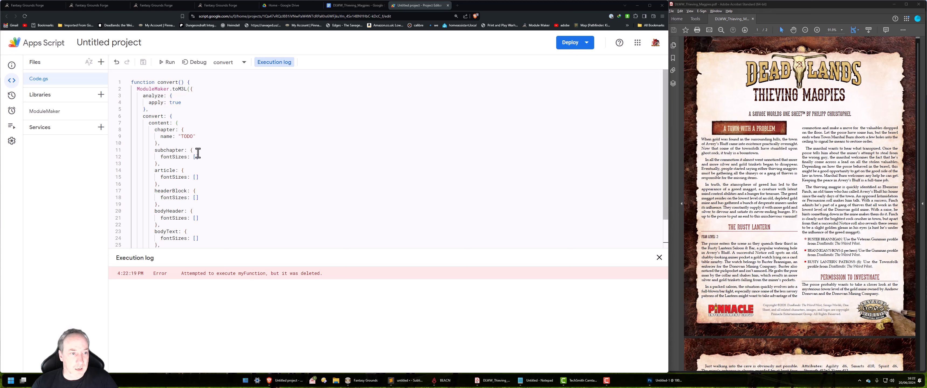
double_click(185, 137)
key(ctrl+v)
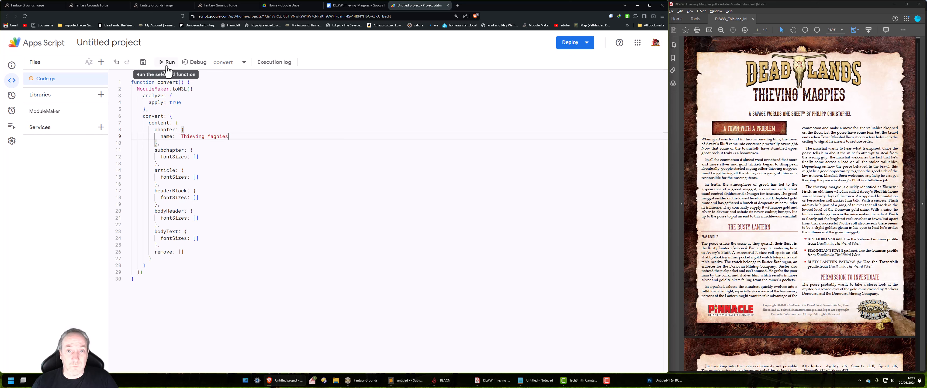
Run the convert function and authorize the unverified Untitled project to access the Google account's Docs documents.
click(167, 65)
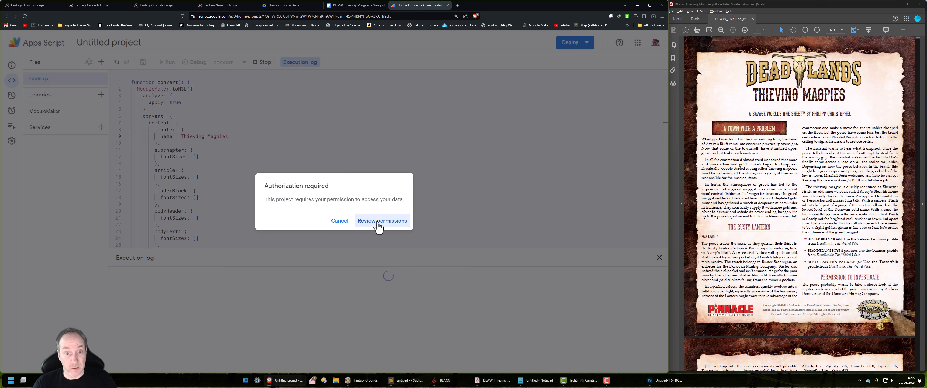
click(378, 224)
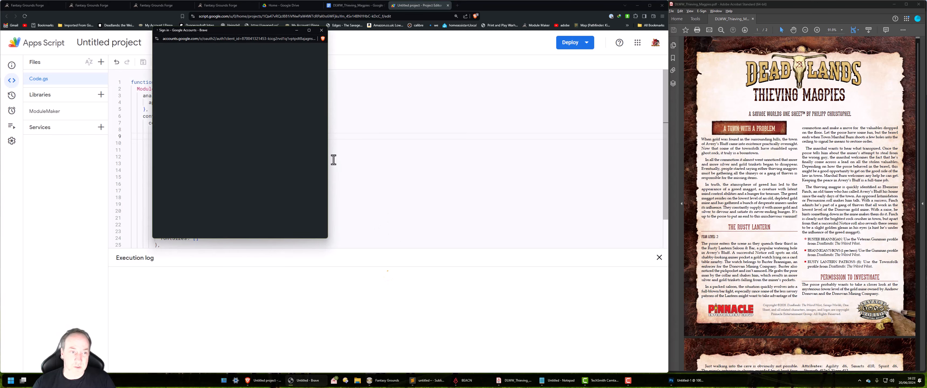
click(208, 127)
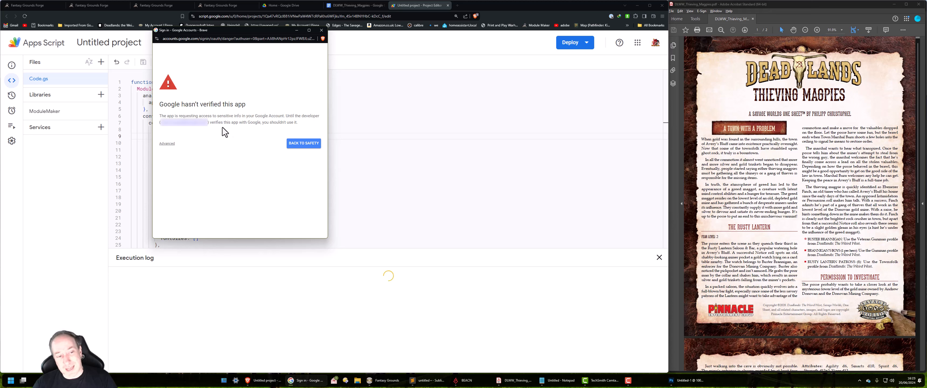
click(165, 145)
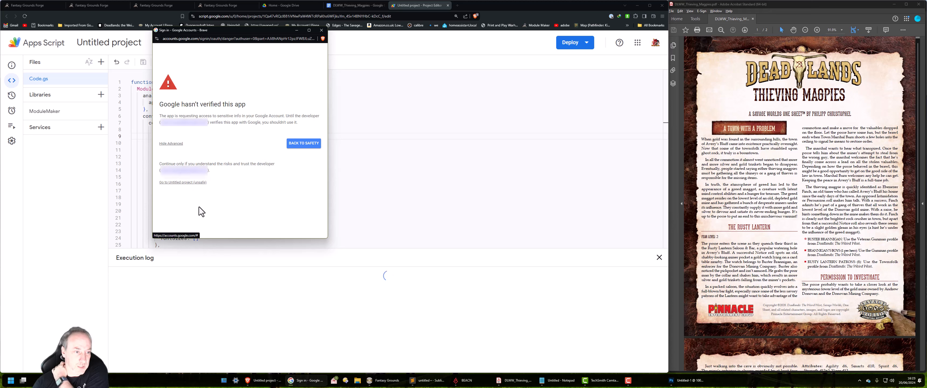
click(195, 182)
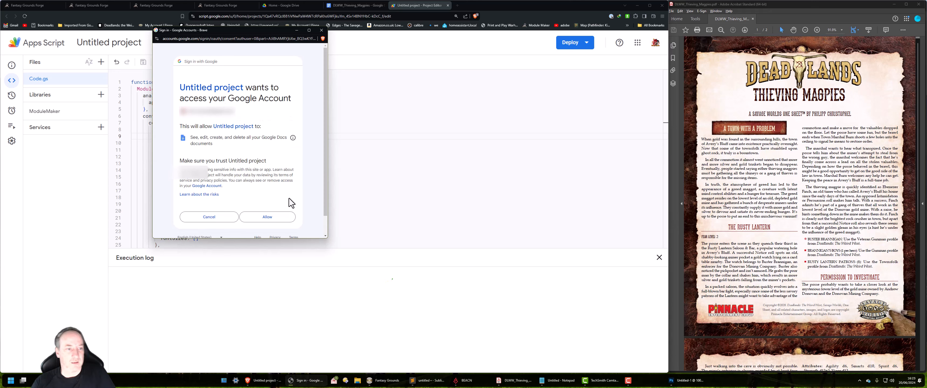
click(259, 221)
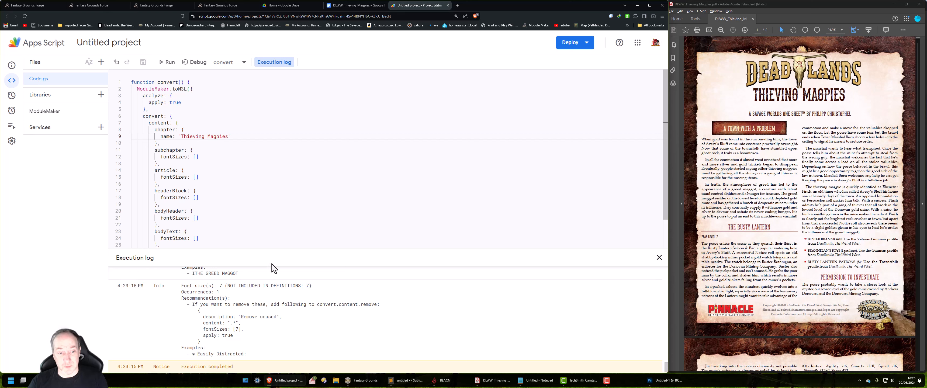
Examine the execution log's font size recommendations from the beginning and compare them with the script's fontSizes entries.
drag(280, 249, 292, 205)
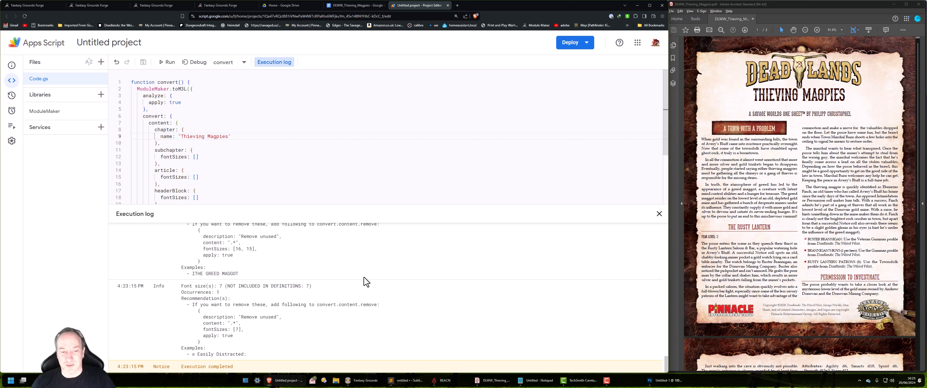
scroll(366, 286, up, 5)
scroll(367, 286, up, 10)
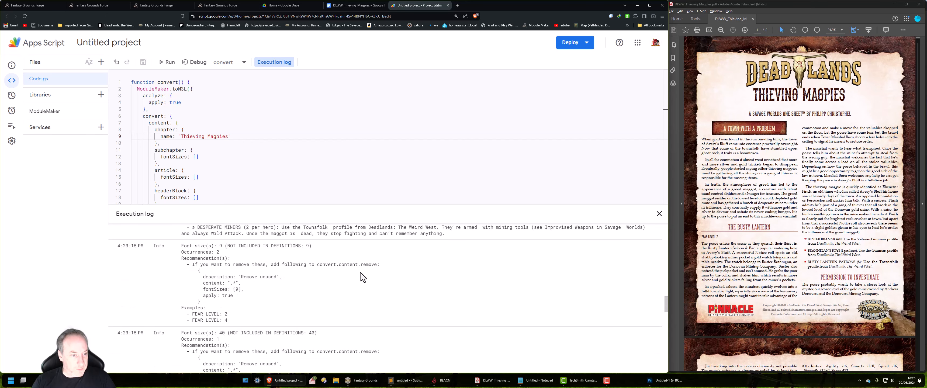
scroll(355, 280, up, 10)
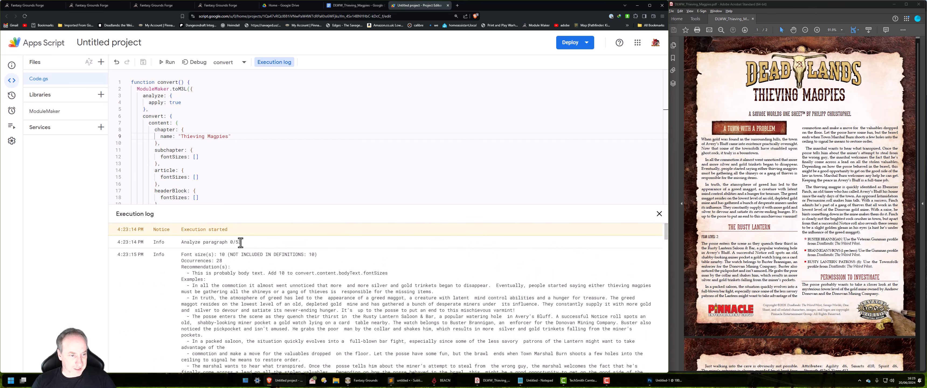
scroll(251, 257, down, 1)
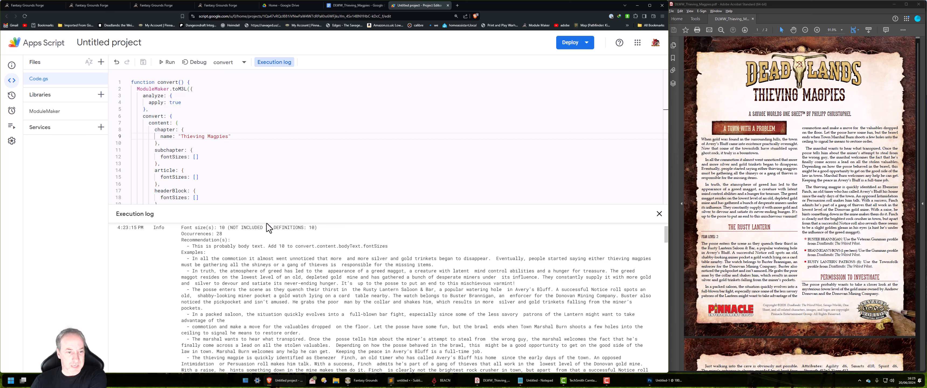
scroll(246, 174, down, 2)
scroll(246, 175, down, 1)
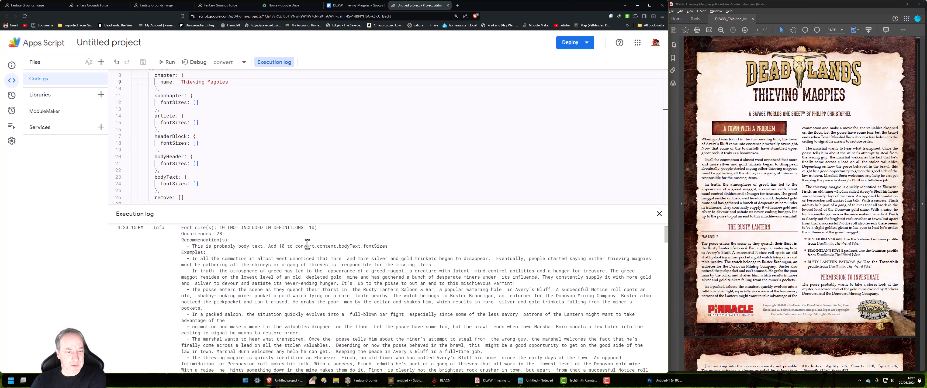
scroll(227, 261, down, 1)
scroll(233, 266, up, 1)
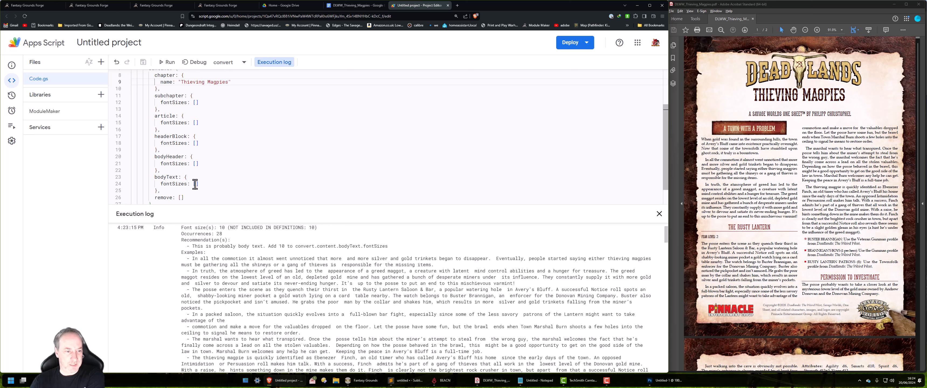
scroll(189, 189, down, 1)
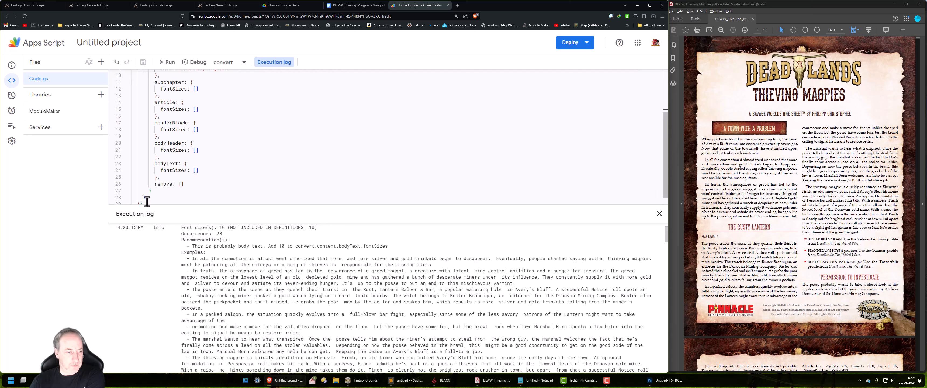
Copy the script's entire content block, from chapter through remove, into the blank Notepad document.
scroll(160, 192, up, 4)
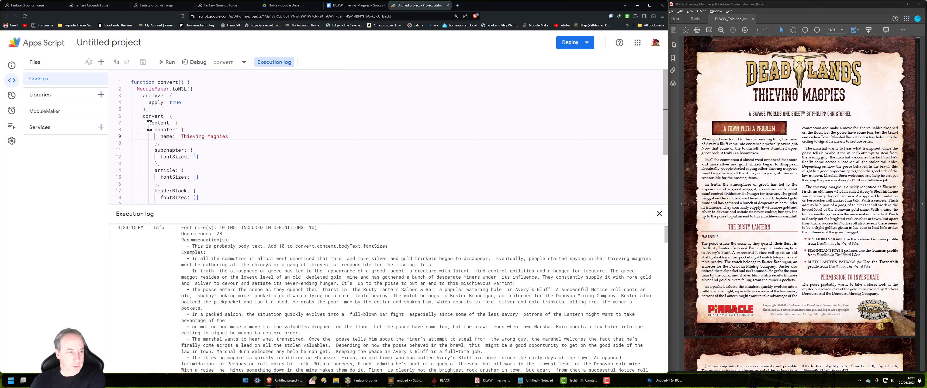
click(149, 125)
scroll(188, 163, down, 3)
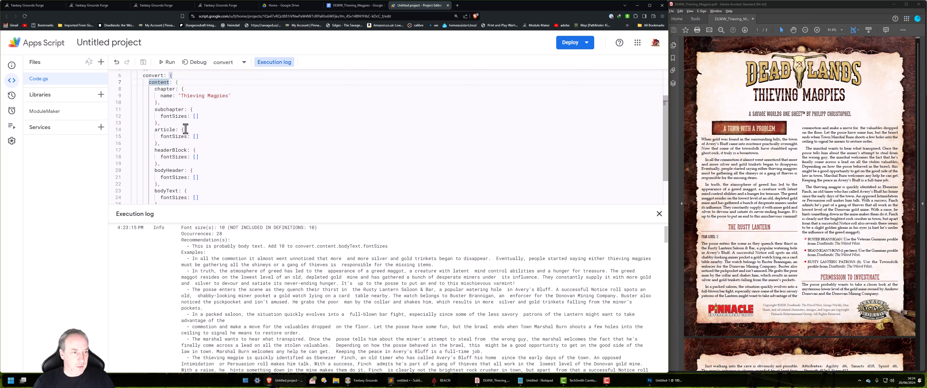
scroll(185, 129, down, 2)
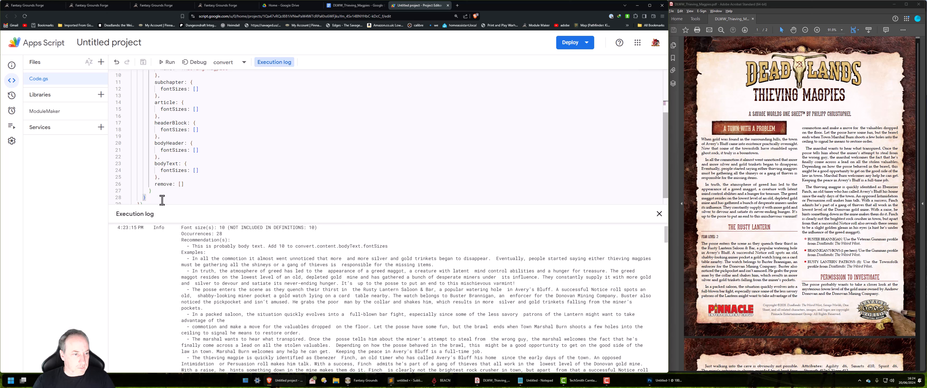
scroll(157, 188, down, 1)
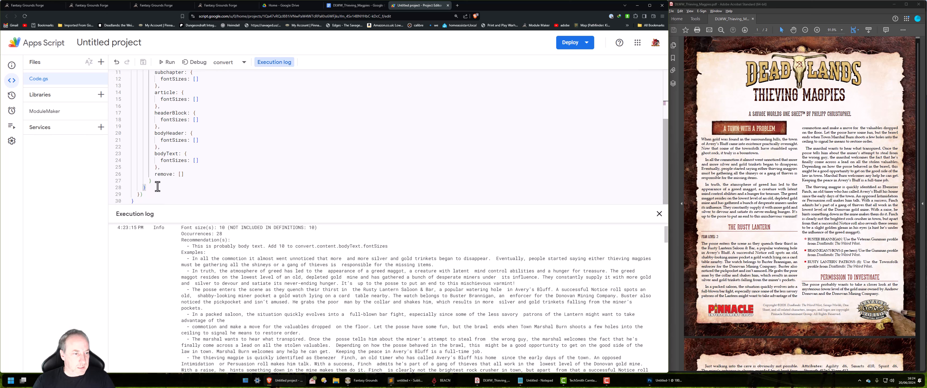
scroll(156, 188, up, 5)
scroll(155, 188, down, 5)
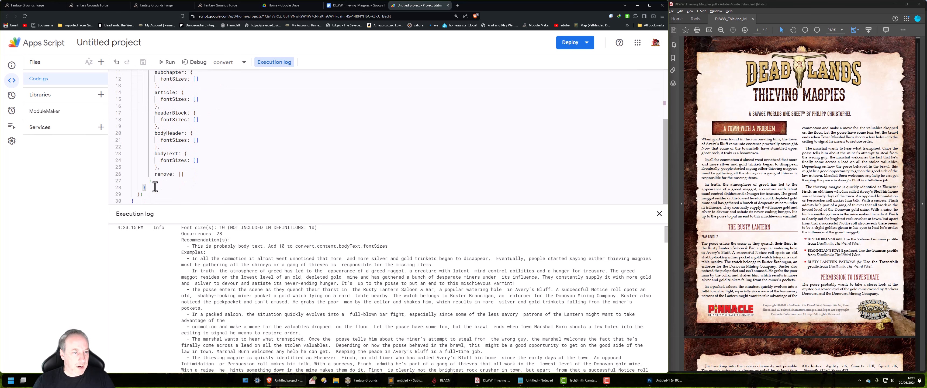
shift+click(154, 181)
right_click(160, 155)
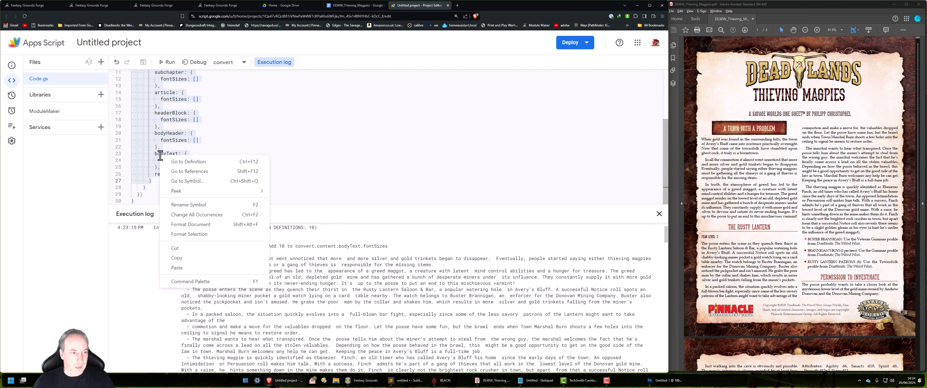
click(177, 258)
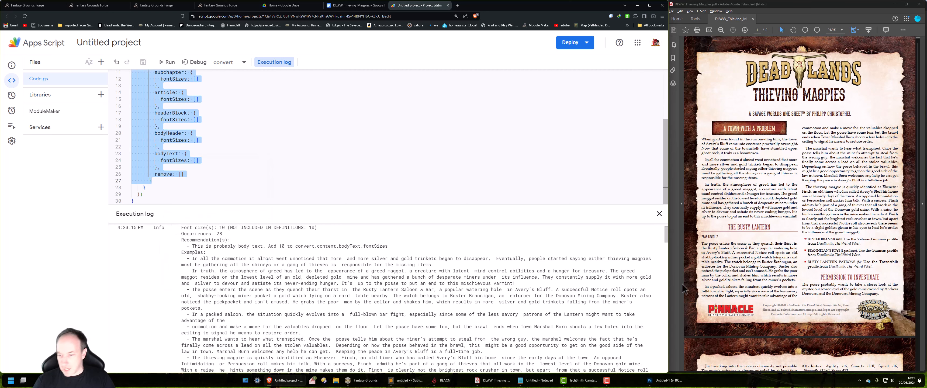
click(537, 380)
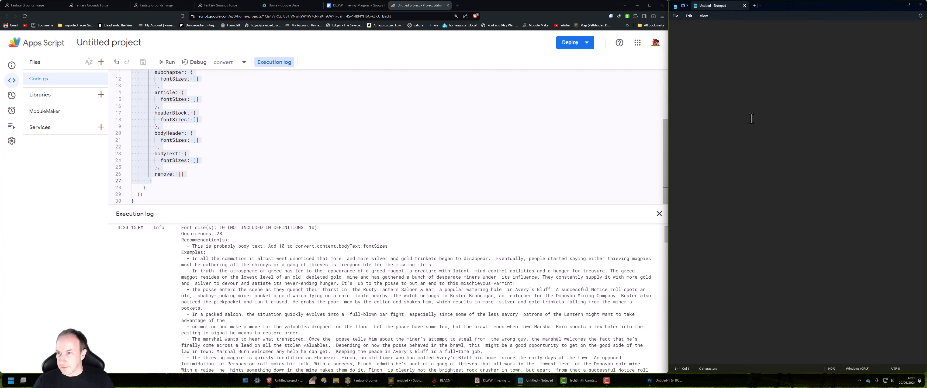
text(content: {         chapter: {           name: "Thieving Magpies"         },         subchapter: {           fontSizes: []         },         article: {           fontSizes: []         },         headerBlock: {           fontSizes: []         },         bodyHeader: {           fontSizes: []         },         bodyText: {           fontSizes: []         },         remove: []       })
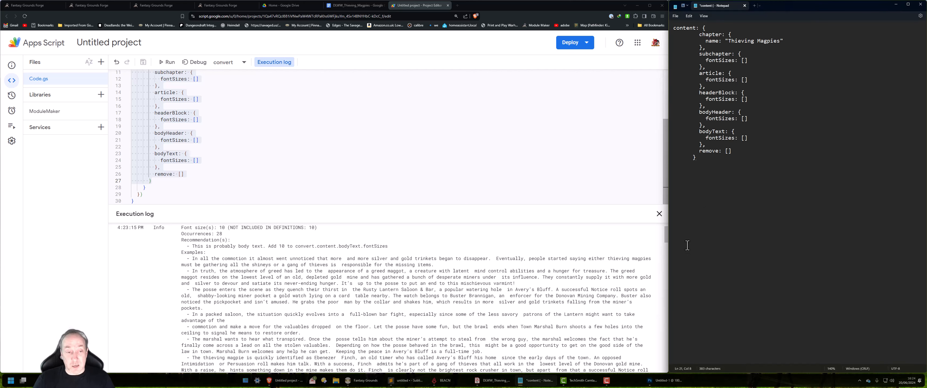
Enlarge the execution log and examine the body text recommendation together with its example paragraphs.
click(296, 166)
scroll(237, 184, up, 1)
scroll(181, 100, up, 1)
scroll(180, 134, down, 2)
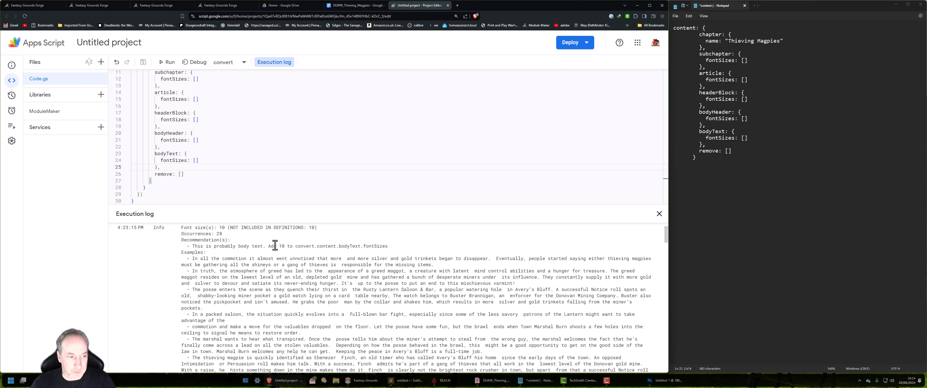
drag(299, 205, 299, 132)
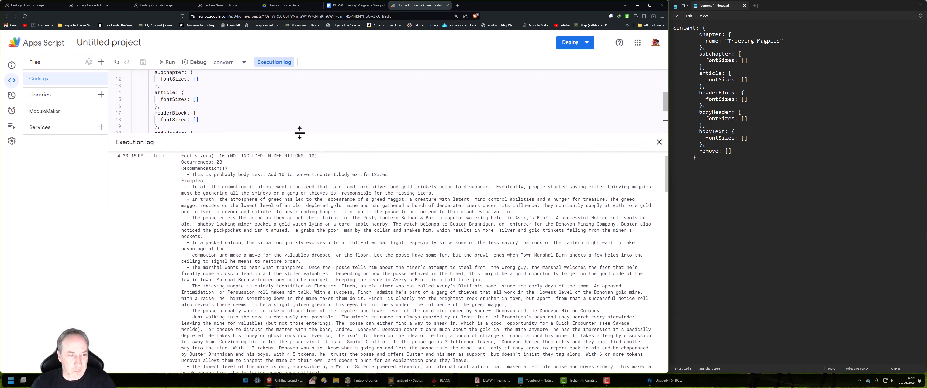
scroll(482, 220, down, 2)
scroll(466, 226, up, 3)
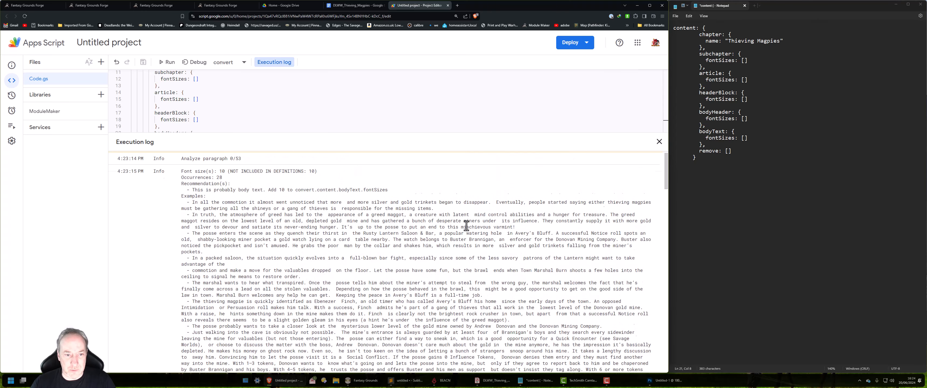
scroll(467, 226, up, 1)
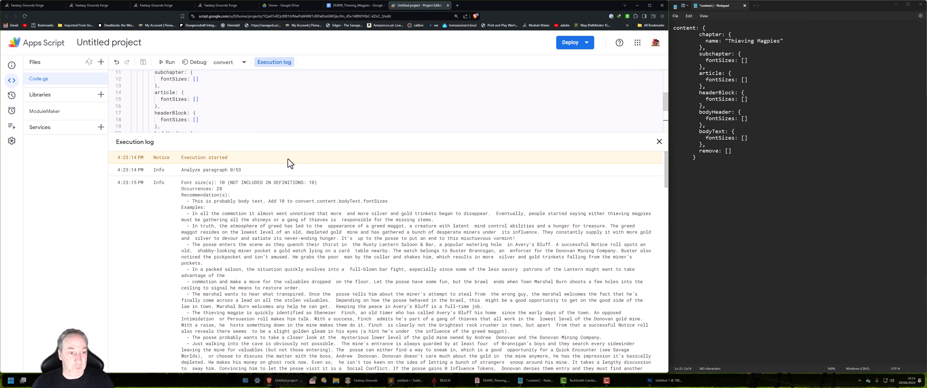
Set the bodyText fontSizes to 10 in the script and run the convert function again.
drag(296, 132, 296, 174)
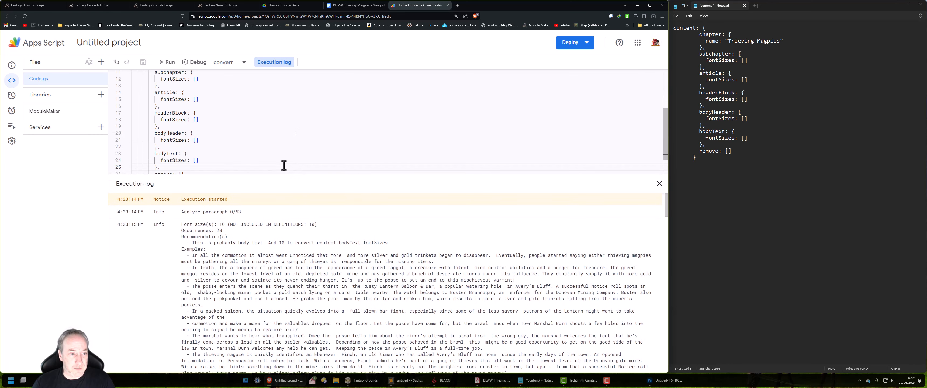
scroll(238, 145, down, 1)
click(197, 147)
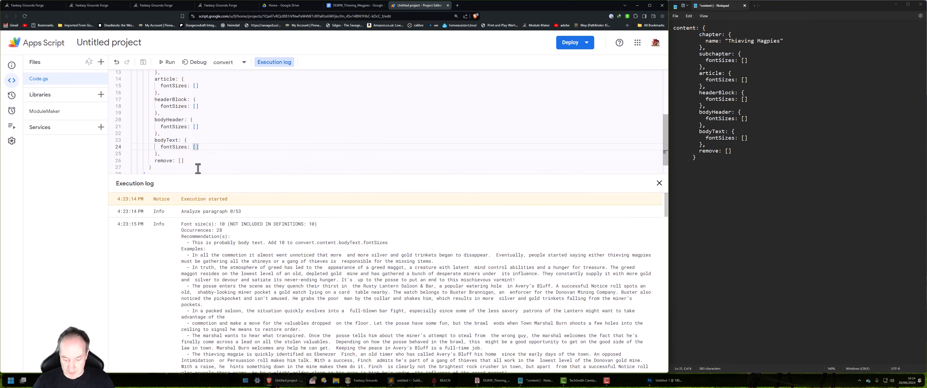
text(10)
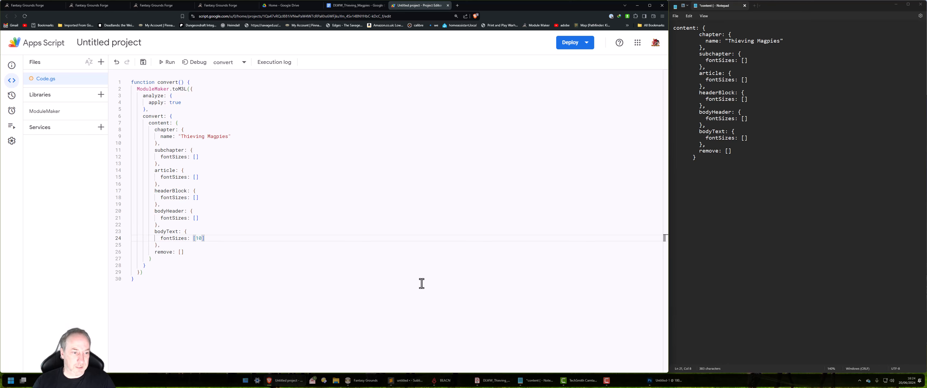
click(166, 62)
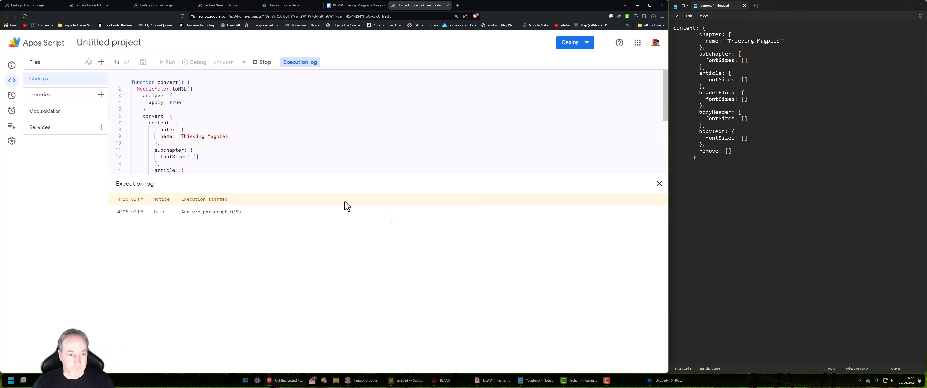
Examine the new execution log from the font size 10 body text entry to the combined size 7 and 10 entry.
scroll(339, 285, up, 12)
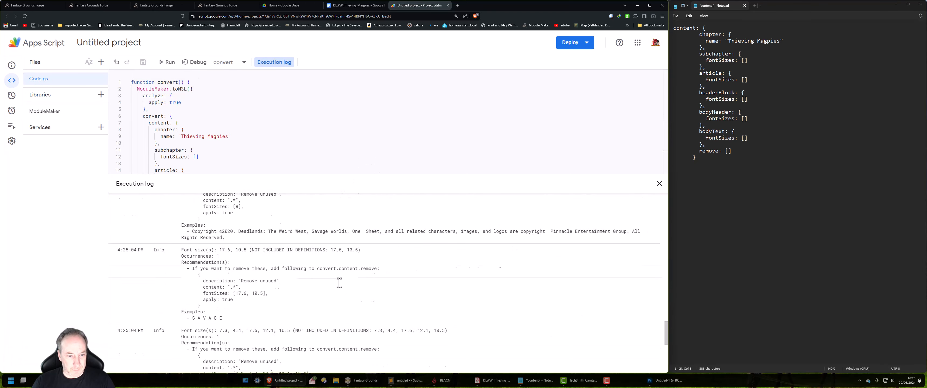
scroll(338, 287, up, 10)
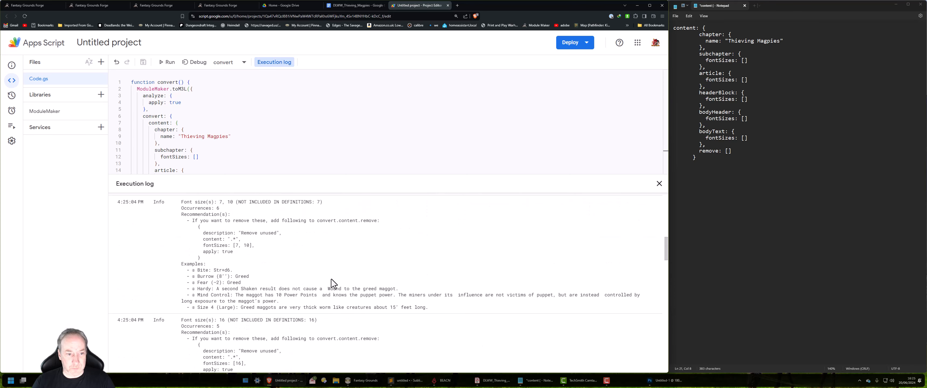
scroll(329, 278, up, 10)
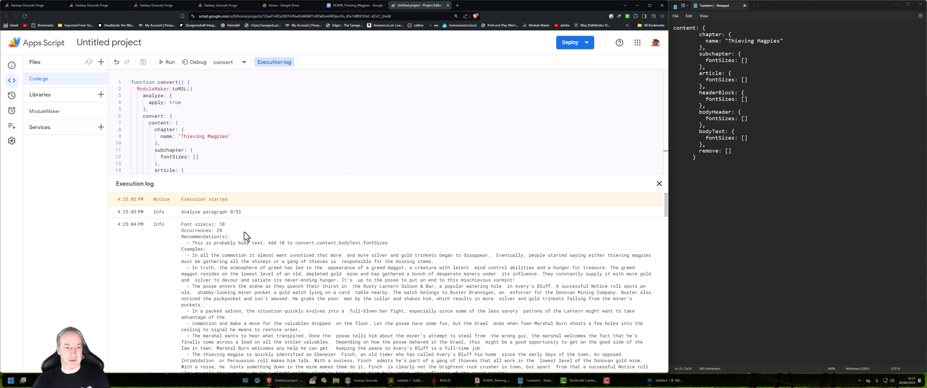
scroll(242, 234, down, 15)
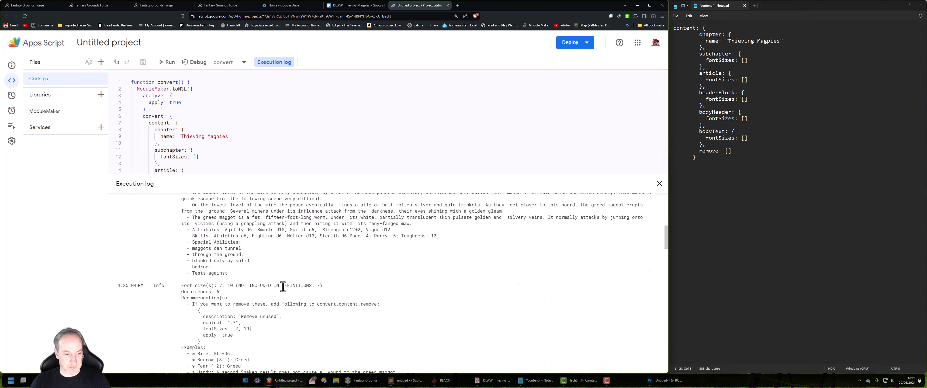
scroll(281, 285, up, 15)
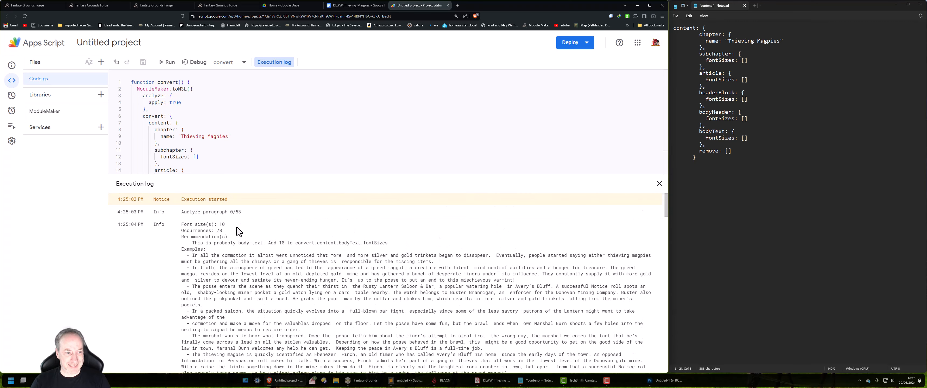
scroll(254, 244, down, 15)
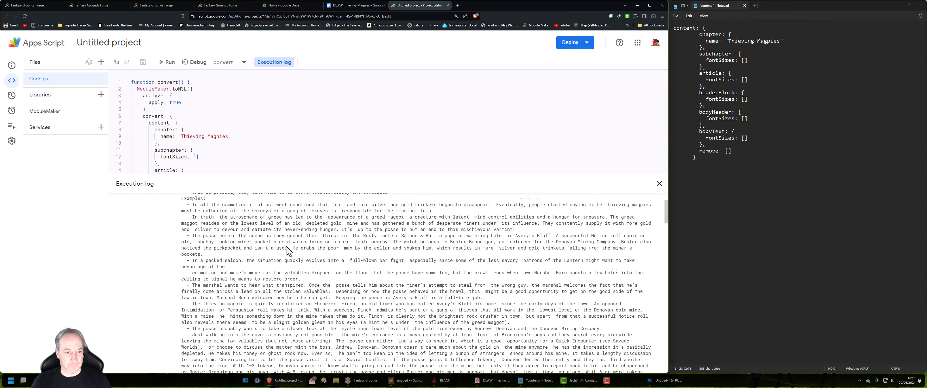
scroll(283, 245, down, 1)
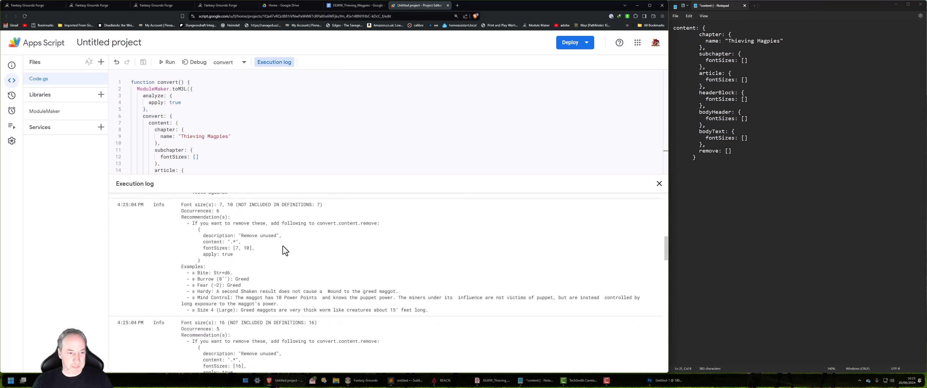
Set the bodyText fontSizes to 10, 7 in the Notepad copy of the content block.
click(743, 139)
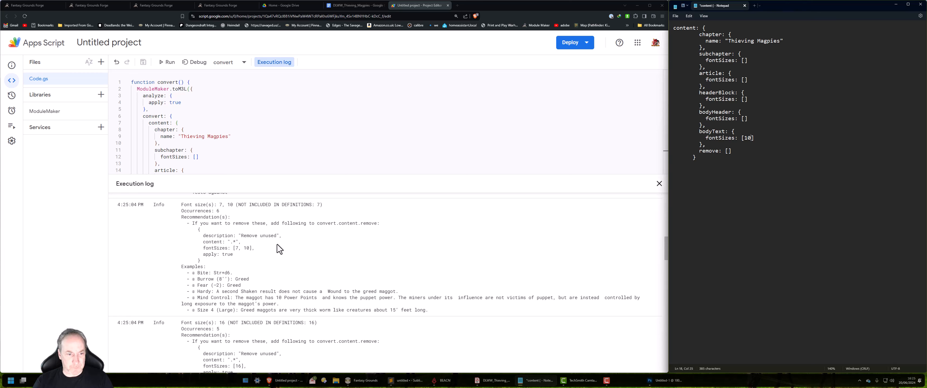
scroll(278, 244, down, 1)
scroll(252, 246, up, 1)
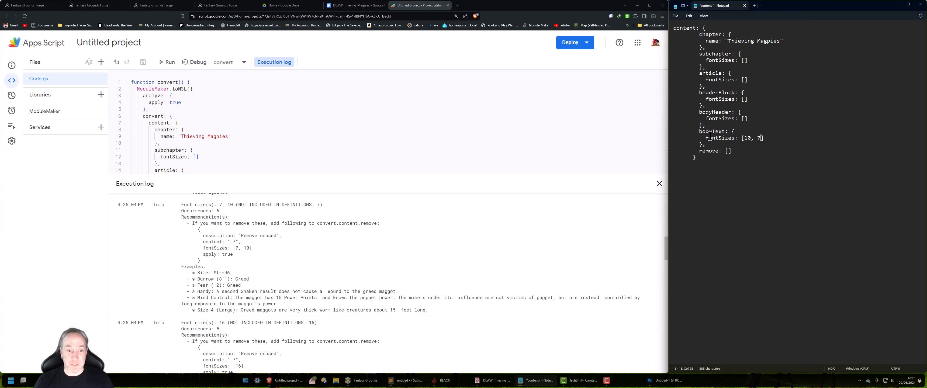
Compare the log's font size 16 examples with the section headings on both pages of the Thieving Magpies PDF.
scroll(265, 249, down, 3)
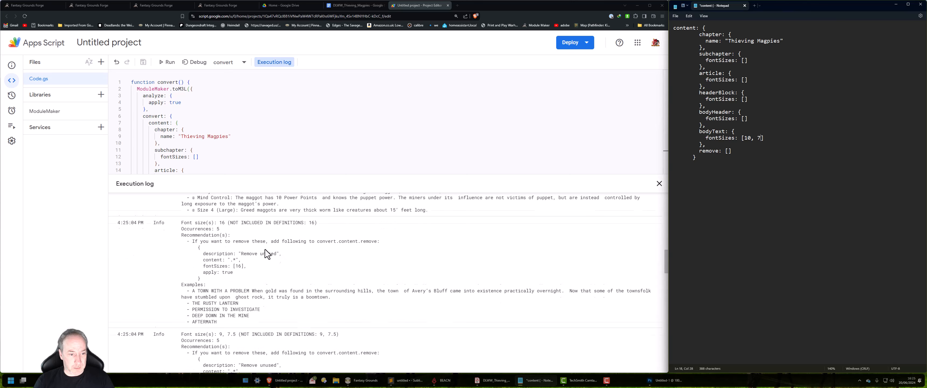
scroll(265, 249, down, 1)
scroll(266, 249, up, 1)
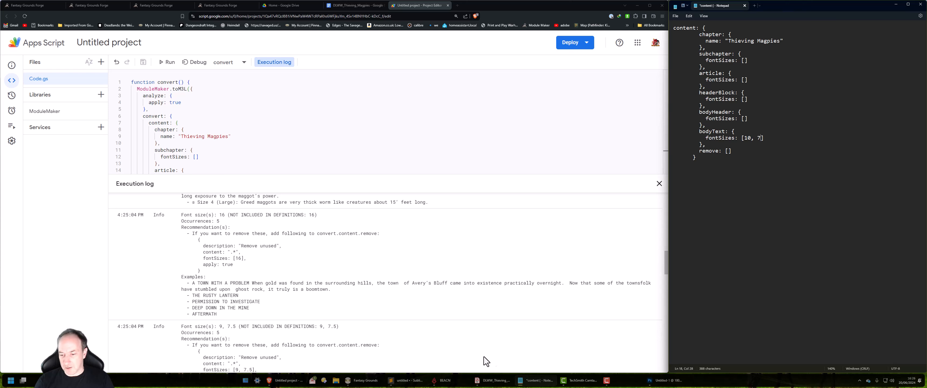
click(491, 384)
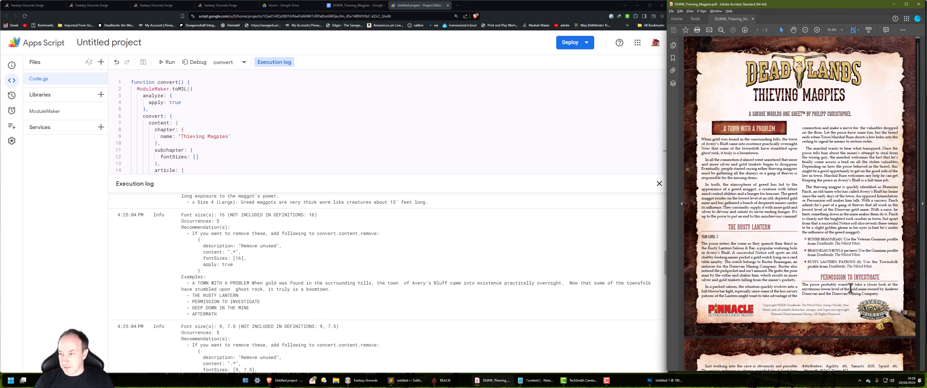
scroll(850, 288, down, 5)
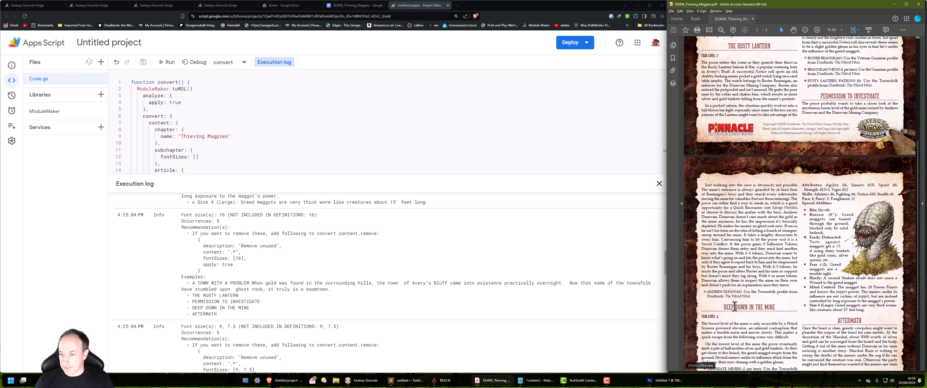
scroll(833, 338, up, 3)
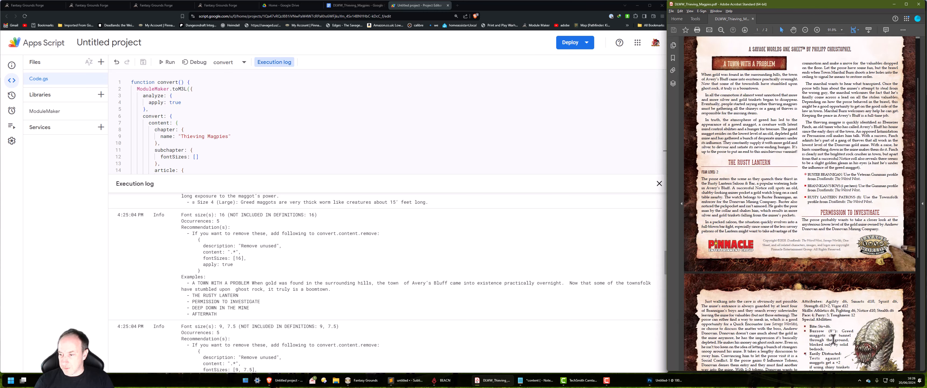
scroll(834, 338, up, 2)
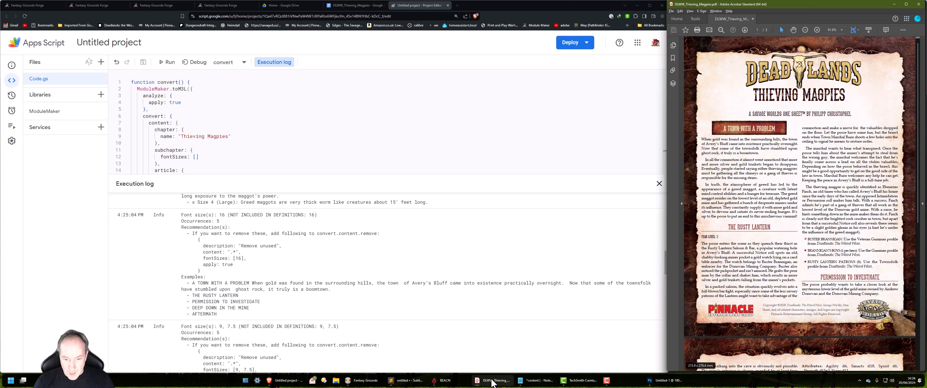
Check the font size of the first section heading in the Google Doc, and set the article fontSizes to 16 in Notepad.
click(356, 5)
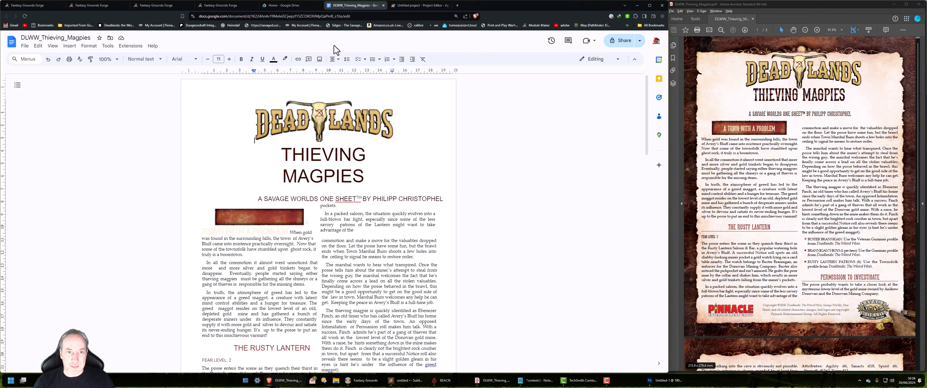
scroll(291, 196, down, 3)
click(266, 126)
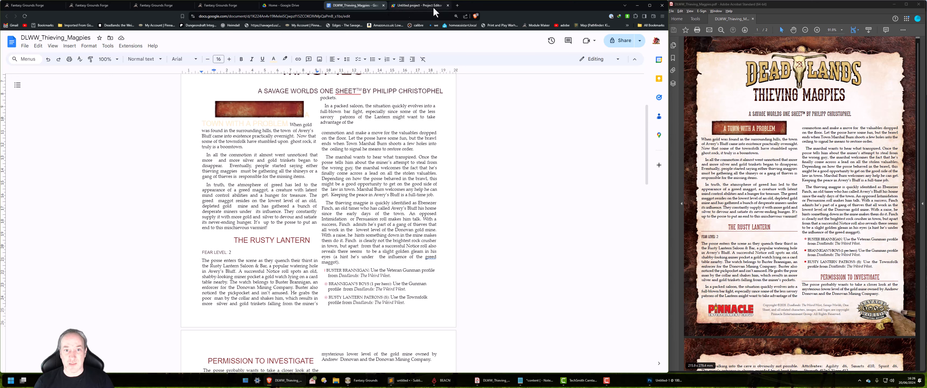
click(418, 5)
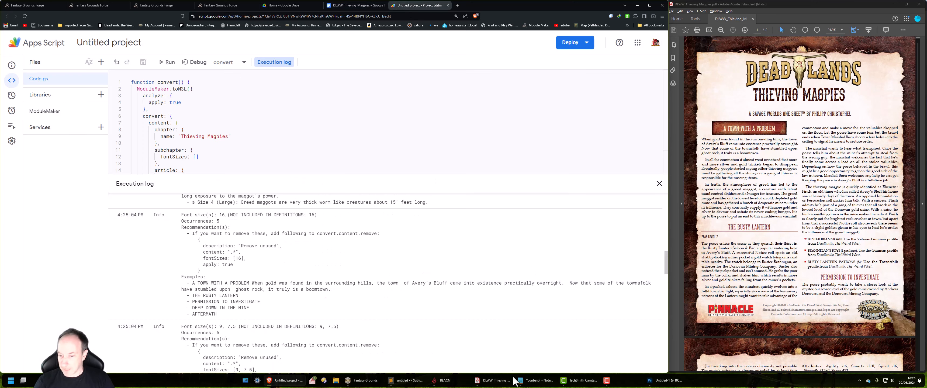
click(518, 381)
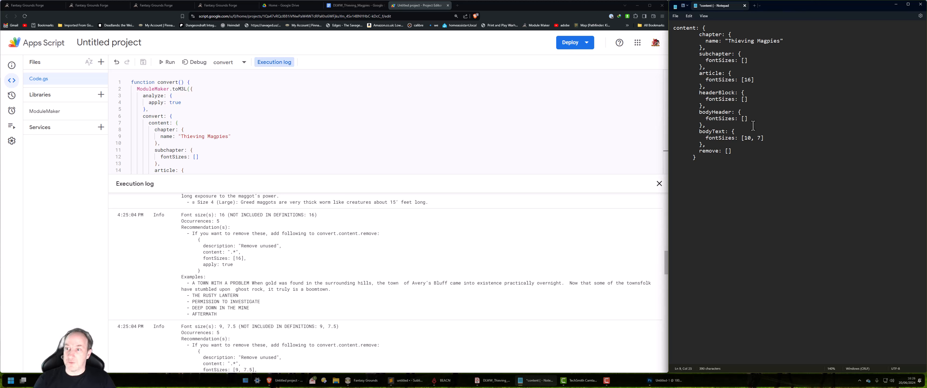
Compare the log's size 9 and 7.5 examples with the PDF's character bullets, and add 9 and 7.5 to the bodyText fontSizes in Notepad.
scroll(376, 221, down, 3)
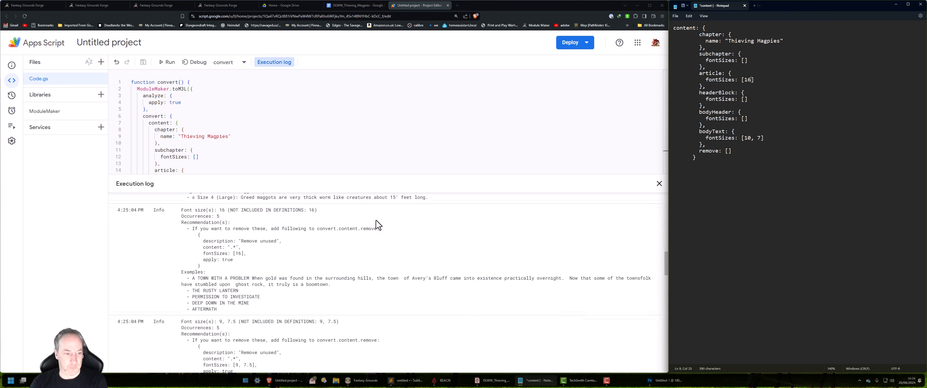
scroll(375, 220, down, 3)
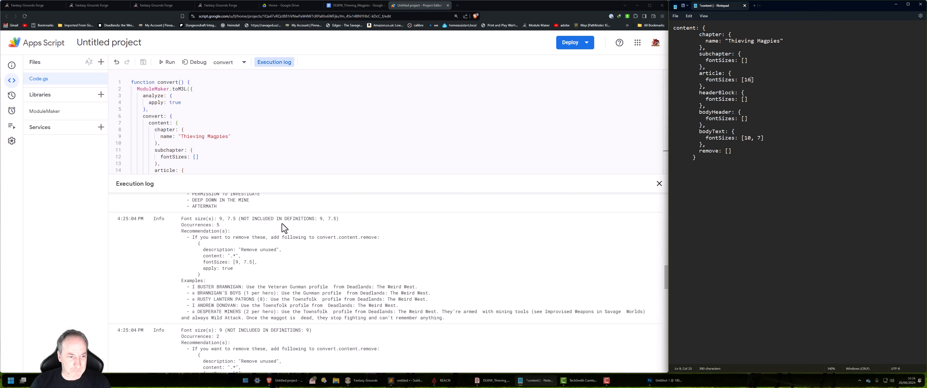
scroll(262, 270, down, 2)
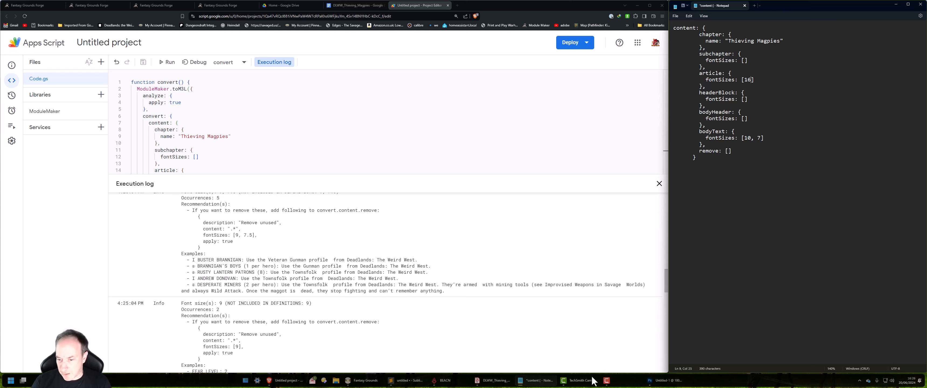
click(492, 381)
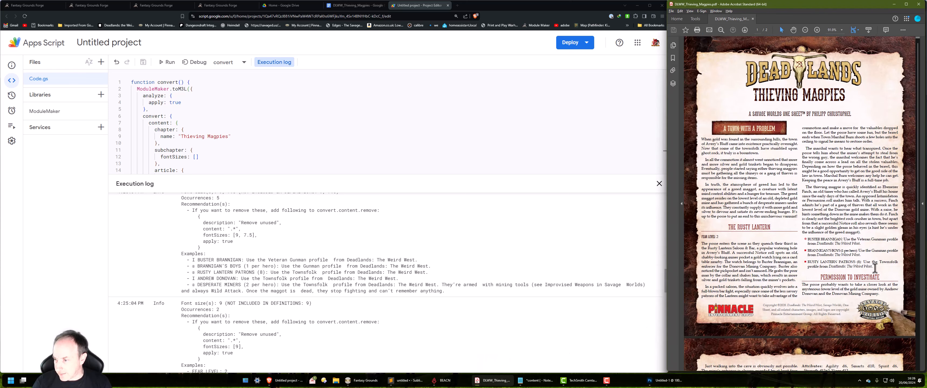
drag(872, 267, 807, 239)
click(801, 284)
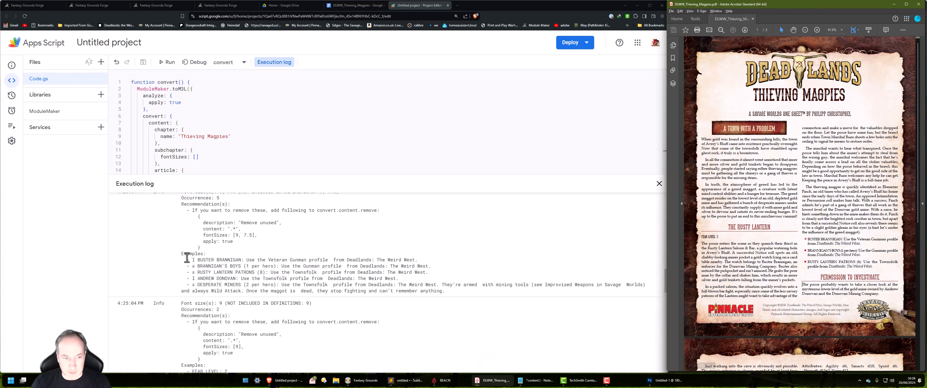
click(535, 381)
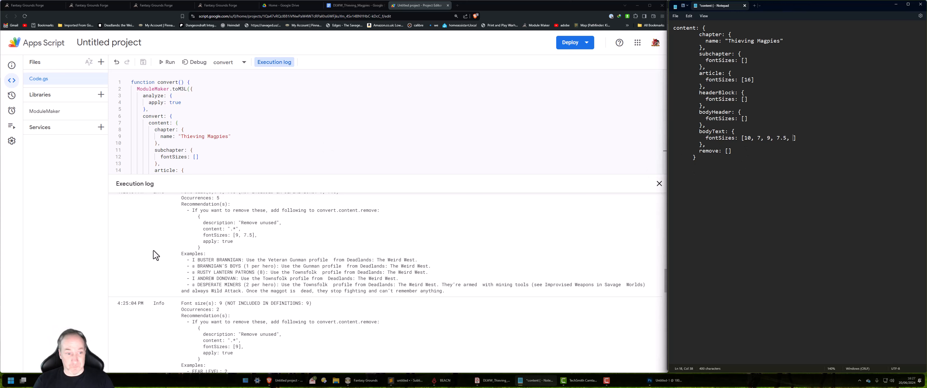
Review the log's size 9 and 40 entries, set the subchapter fontSizes to 40 in Notepad, and check the adventure title in the PDF.
scroll(252, 257, up, 1)
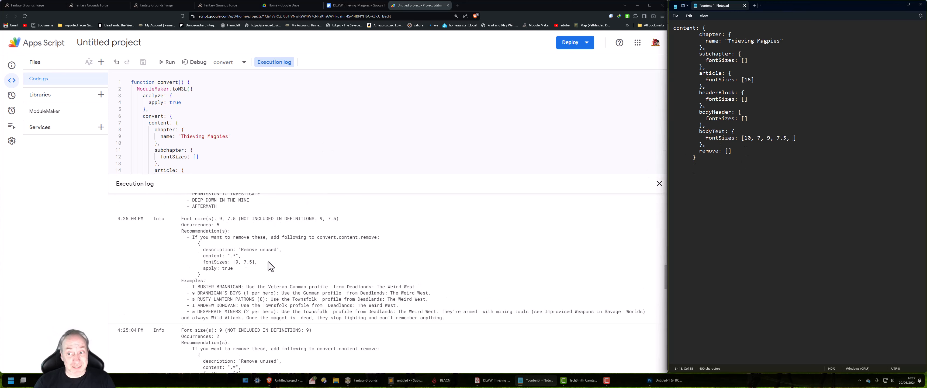
scroll(266, 261, down, 4)
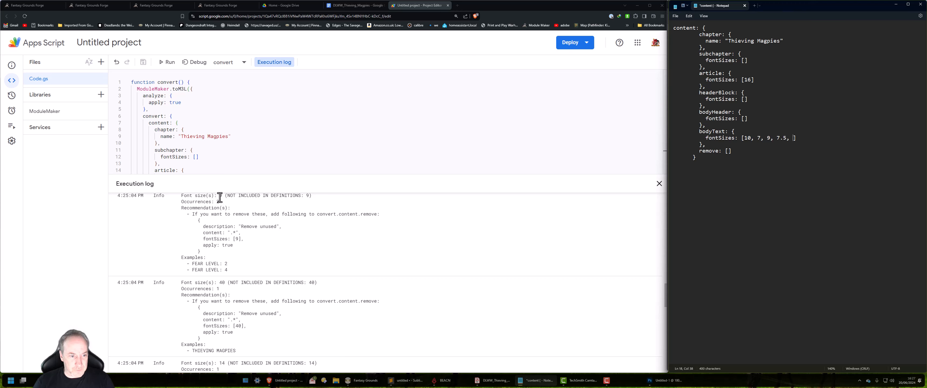
scroll(226, 229, up, 1)
scroll(224, 236, down, 1)
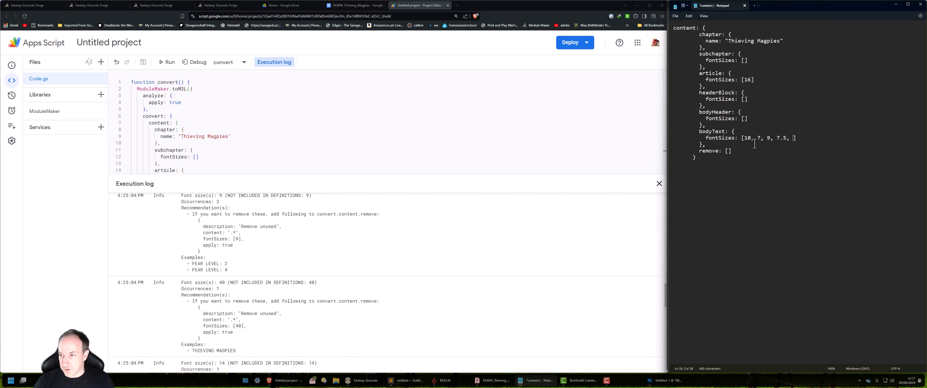
scroll(357, 277, down, 3)
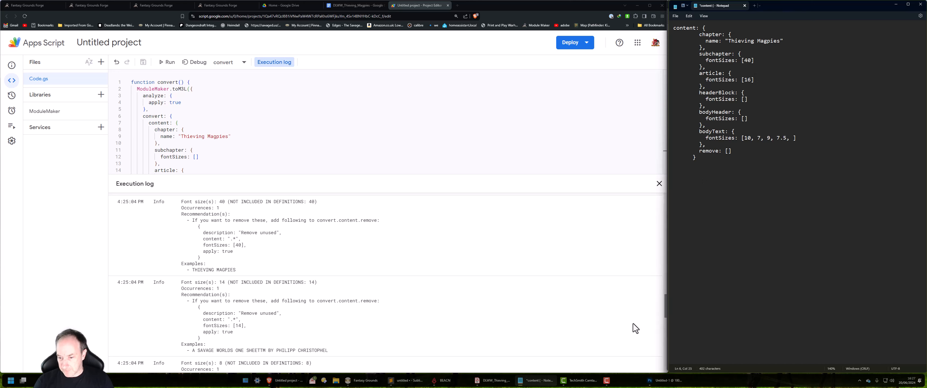
mouse_move(499, 385)
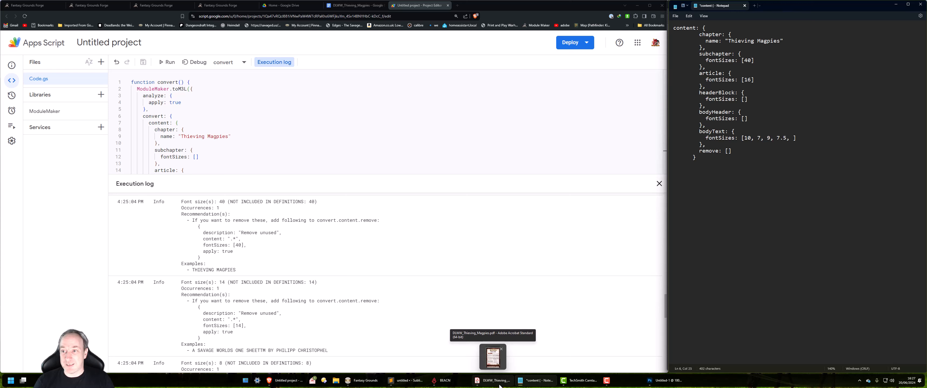
click(500, 385)
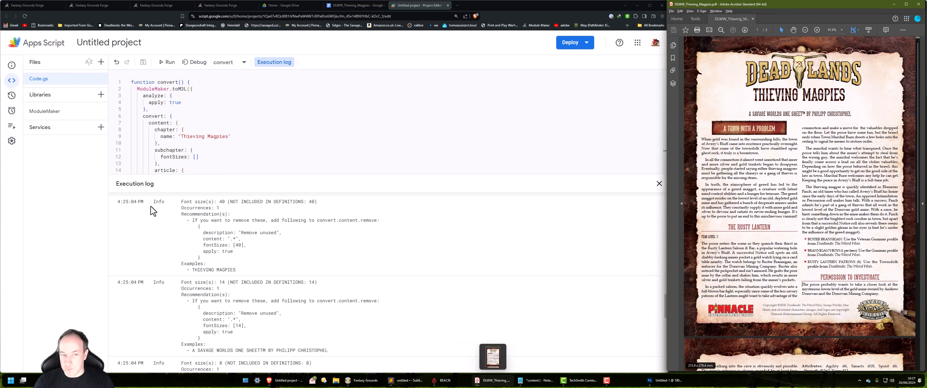
click(538, 383)
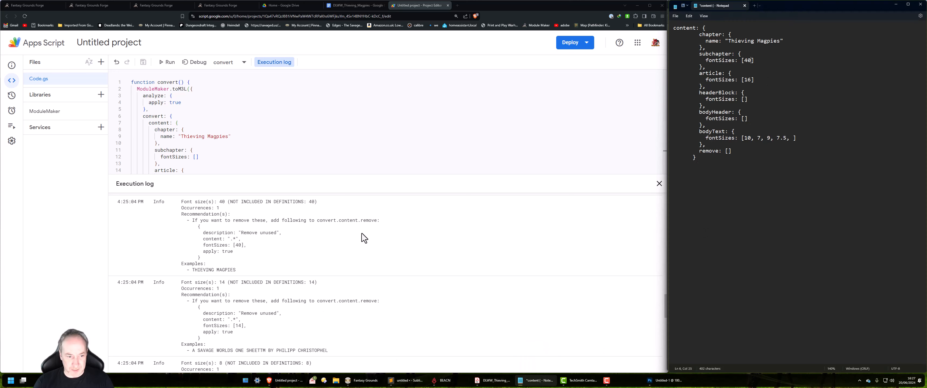
Check the log's size 14 and 8 examples against the PDF, and add 14 and 8 to the bodyText fontSizes in Notepad.
scroll(362, 233, down, 2)
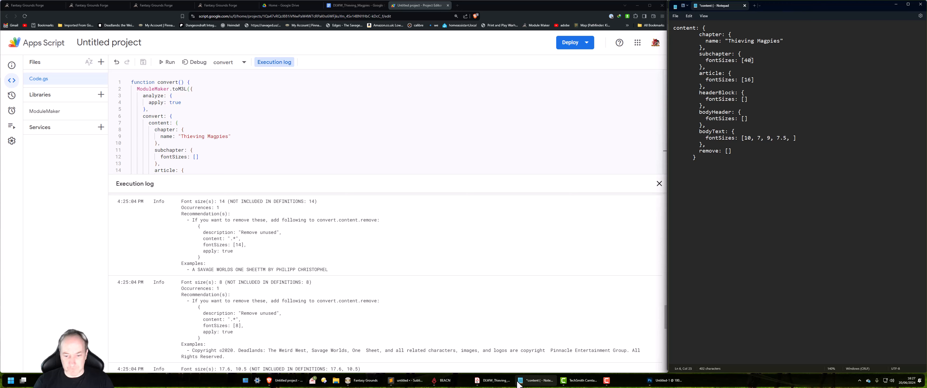
click(495, 381)
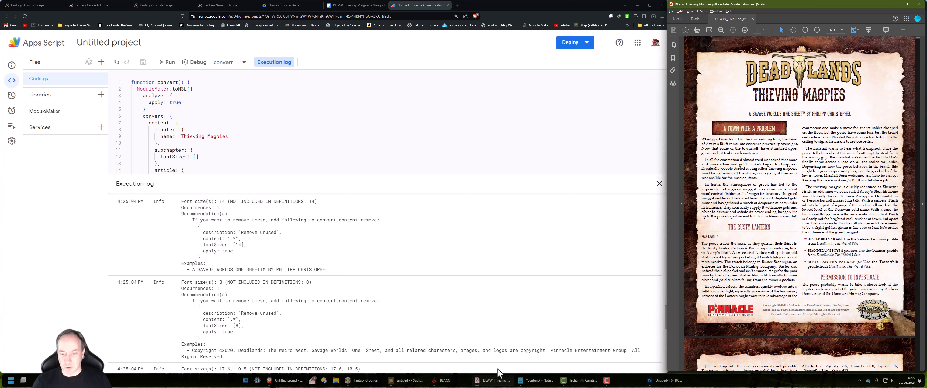
click(490, 383)
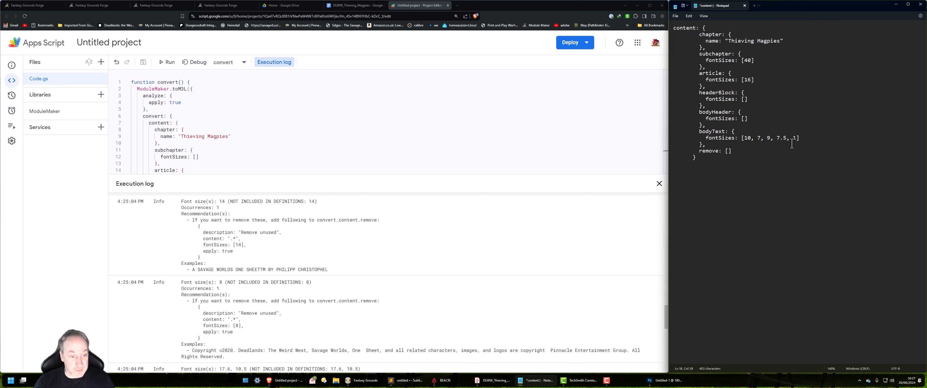
text(4,)
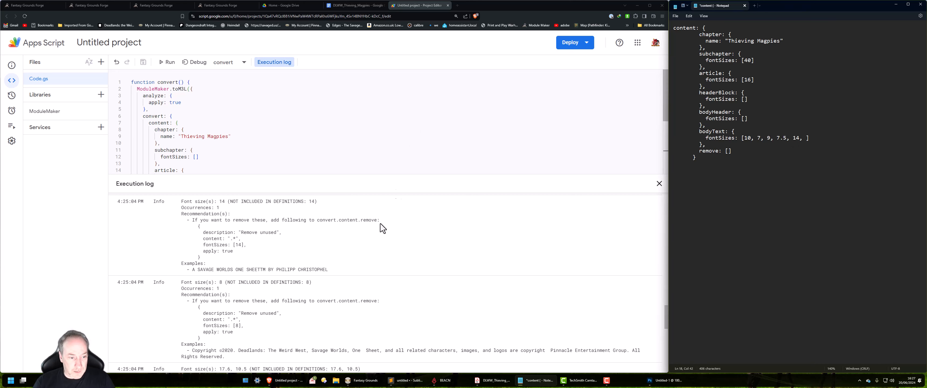
scroll(364, 251, down, 3)
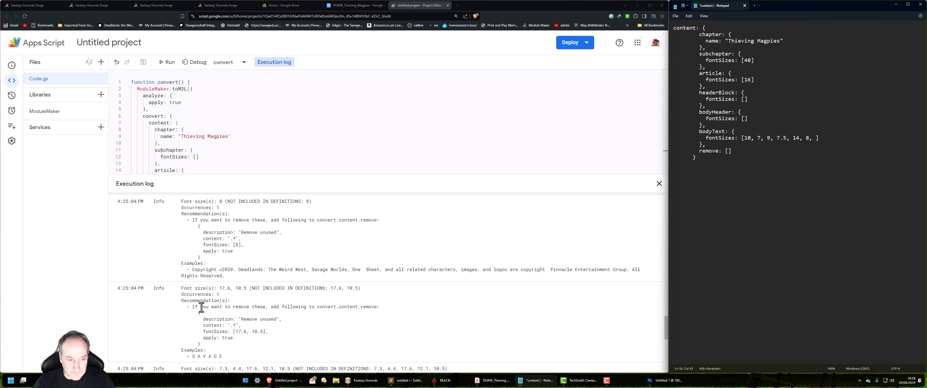
Trace the log's 17.6, 10.5 and 7.3, 4.4 entries to the Savage Worlds logo in the PDF and the Google Doc.
scroll(201, 308, down, 3)
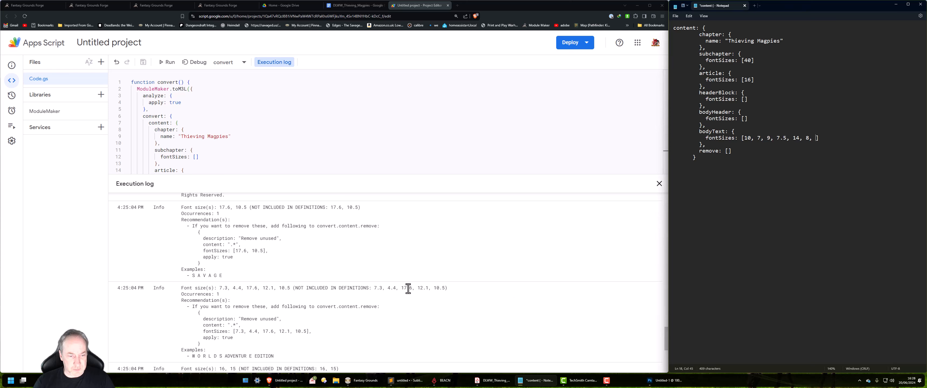
mouse_move(491, 383)
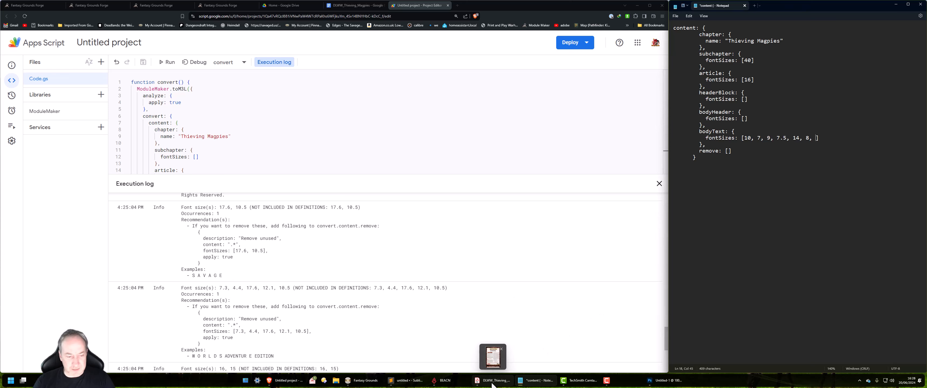
click(497, 383)
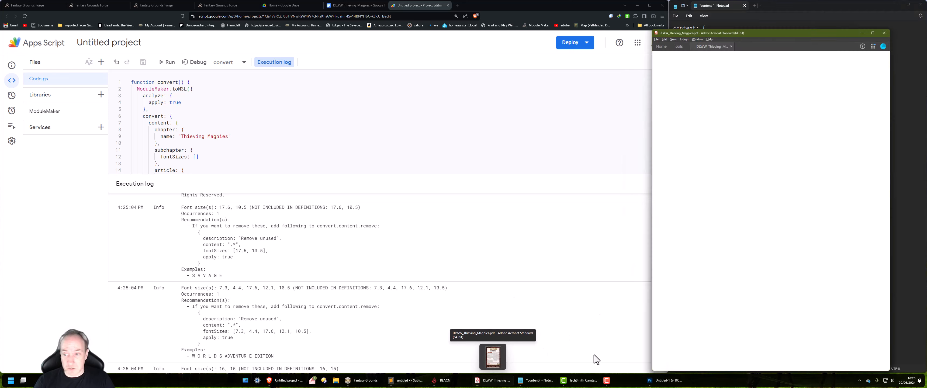
scroll(853, 288, down, 2)
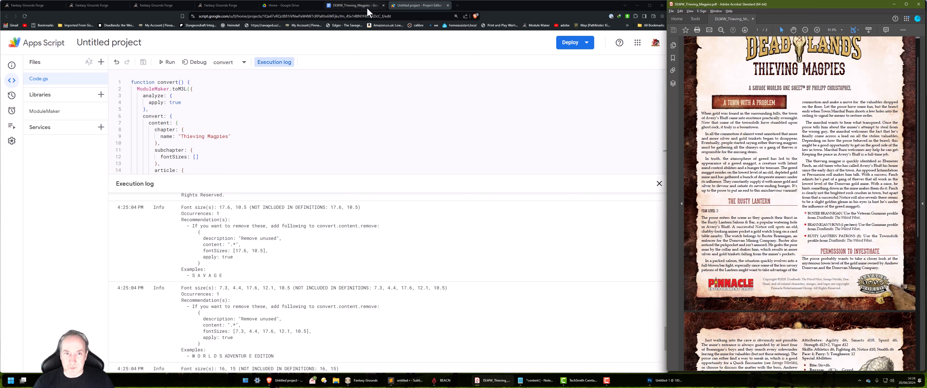
click(360, 10)
scroll(383, 211, down, 8)
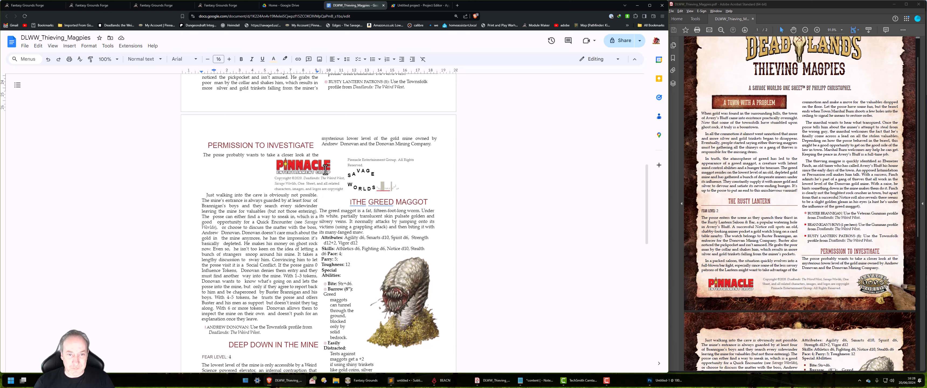
click(401, 6)
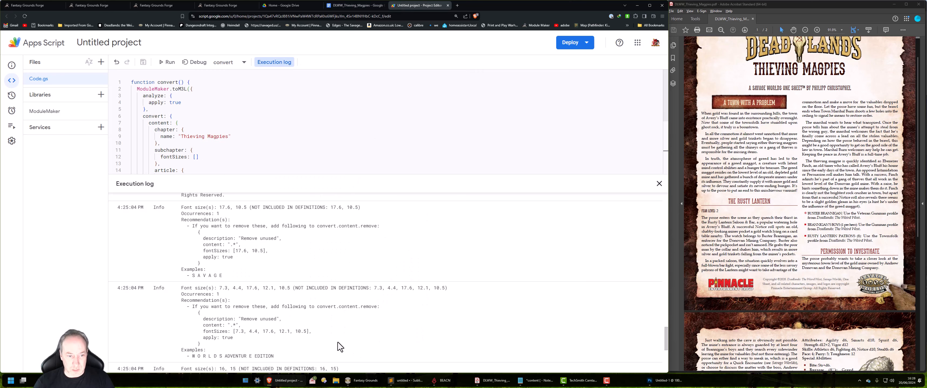
Copy the log's "Remove unused" block for font sizes 17.6 and 10.5 into the remove list in Notepad.
click(545, 380)
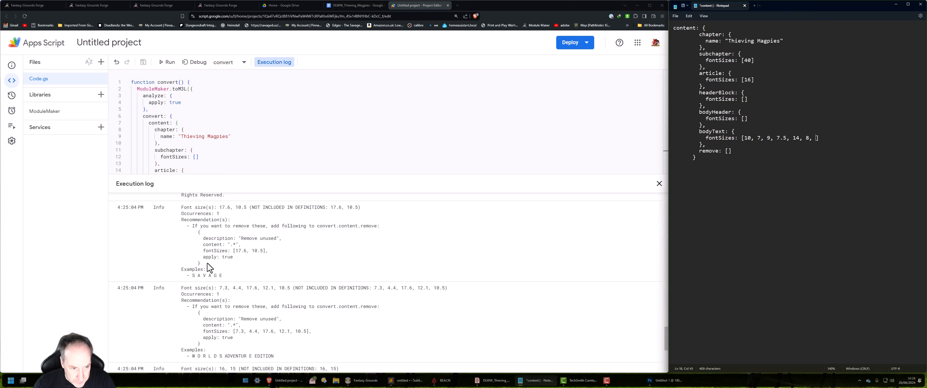
drag(204, 266, 197, 232)
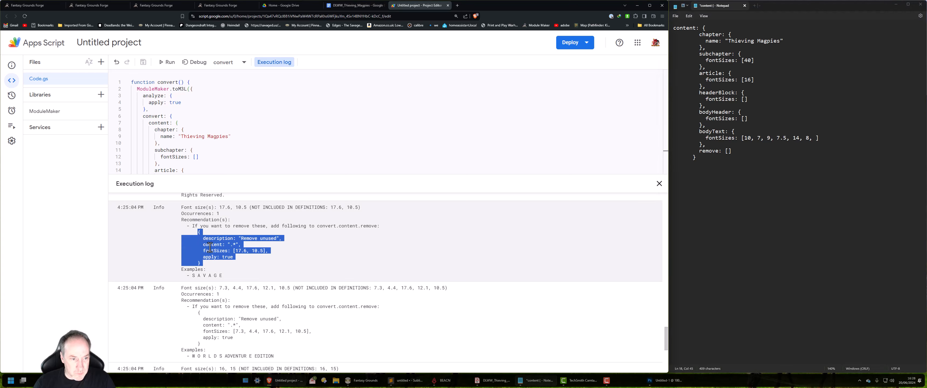
right_click(210, 247)
click(265, 253)
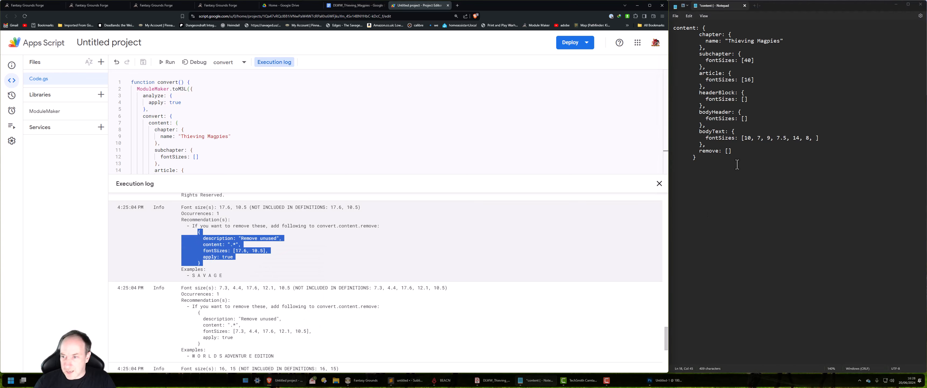
click(727, 152)
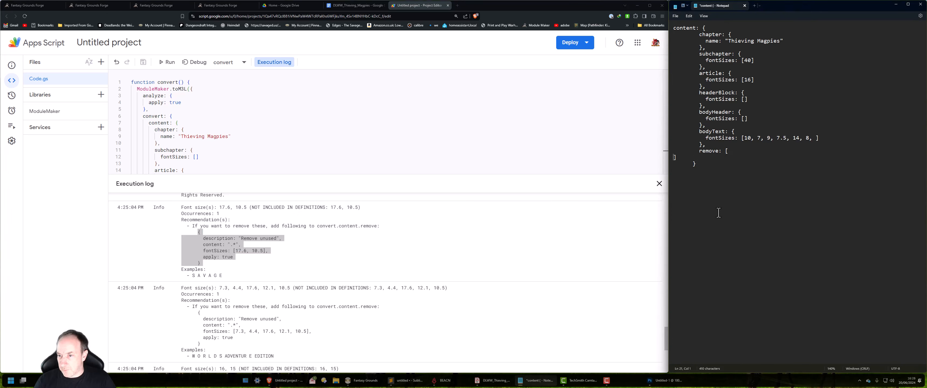
key(ctrl+v)
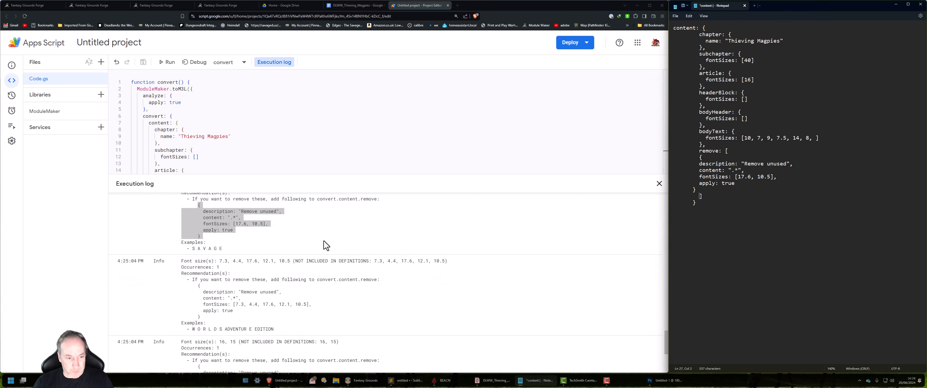
Add 7.3, 4.4, 17.6 and 12.1 from the log to the "Remove unused" block's fontSizes in Notepad.
scroll(324, 241, down, 2)
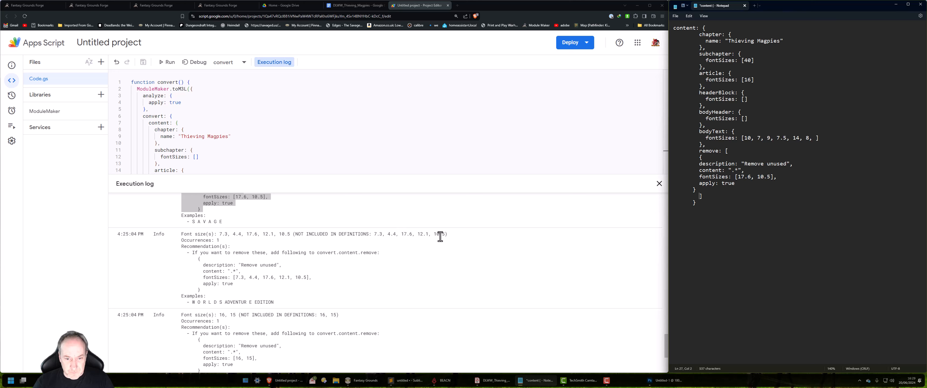
drag(444, 234, 374, 234)
right_click(378, 235)
click(396, 241)
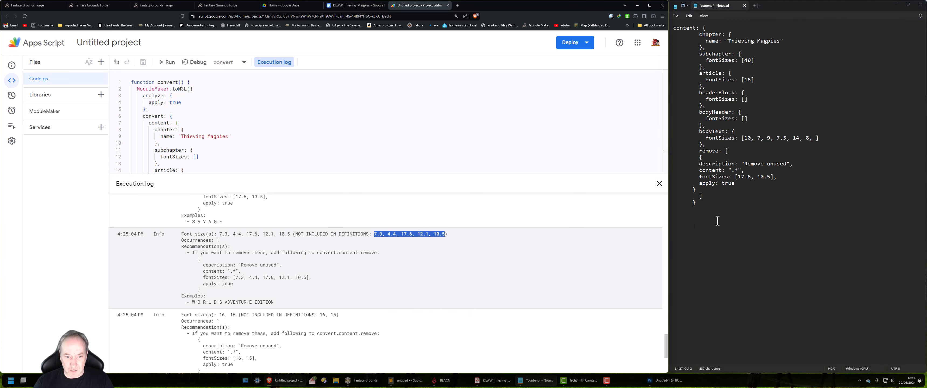
click(773, 179)
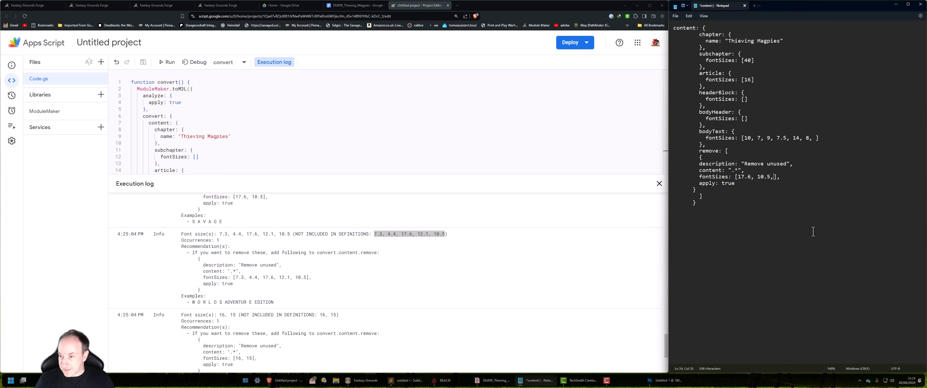
key(ctrl+v)
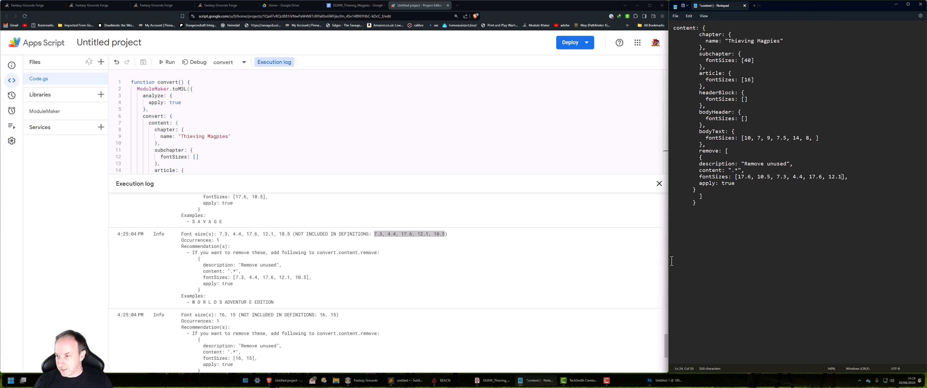
Set the bodyHeader fontSizes to 15 in Notepad for the log's 16, 15 entry, and check The Greed Maggot heading in the PDF.
scroll(312, 257, down, 3)
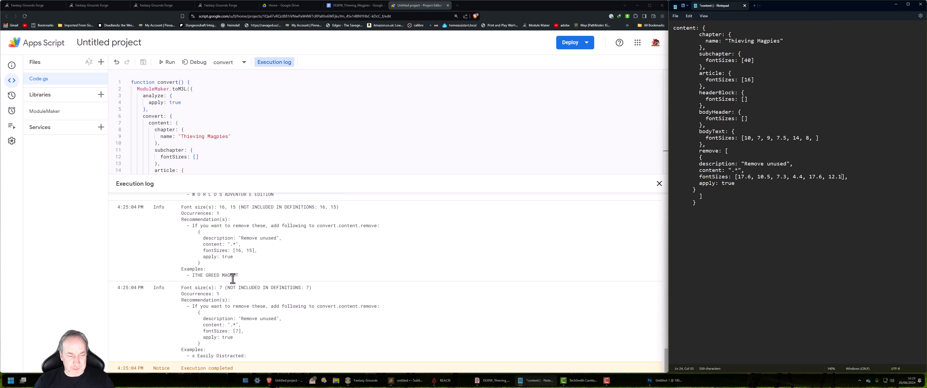
click(192, 275)
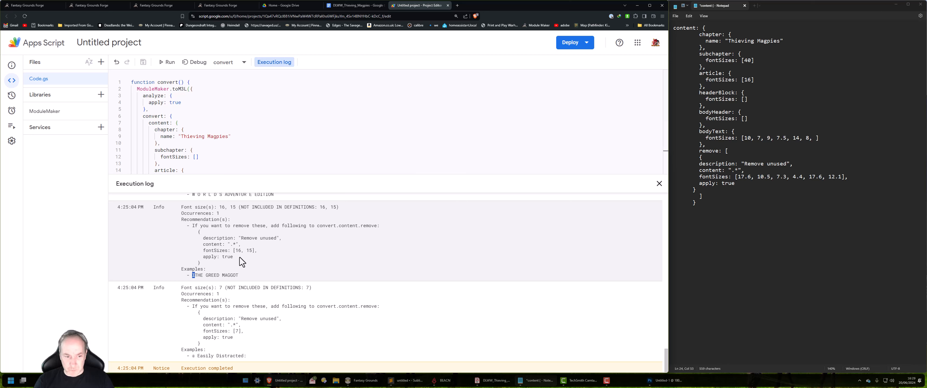
click(742, 120)
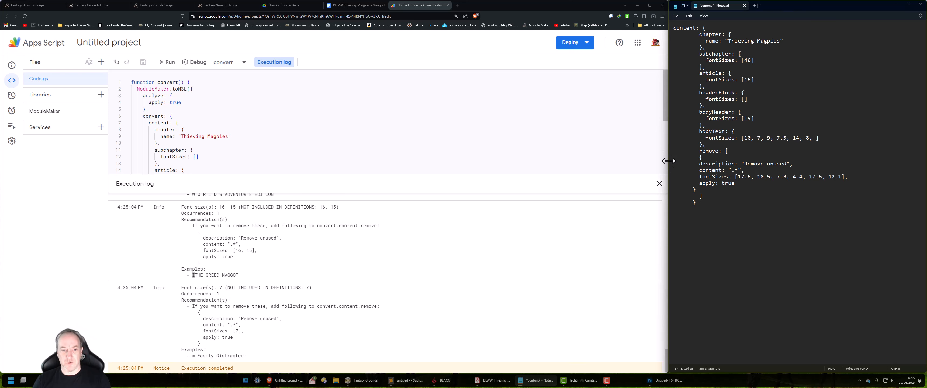
click(492, 380)
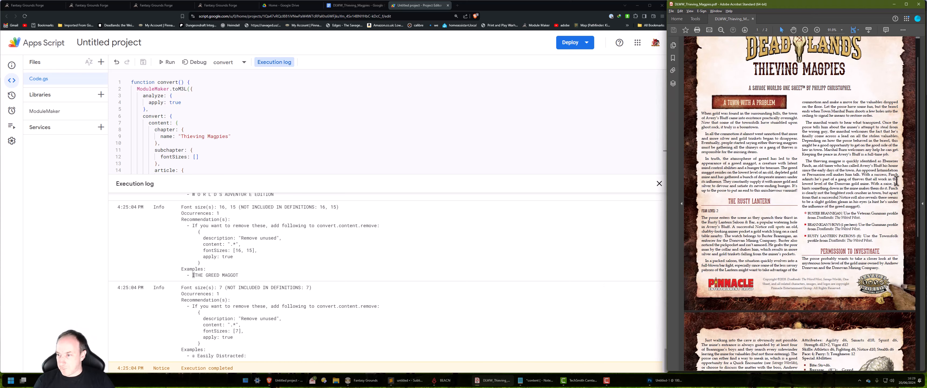
scroll(896, 182, down, 5)
scroll(797, 257, down, 1)
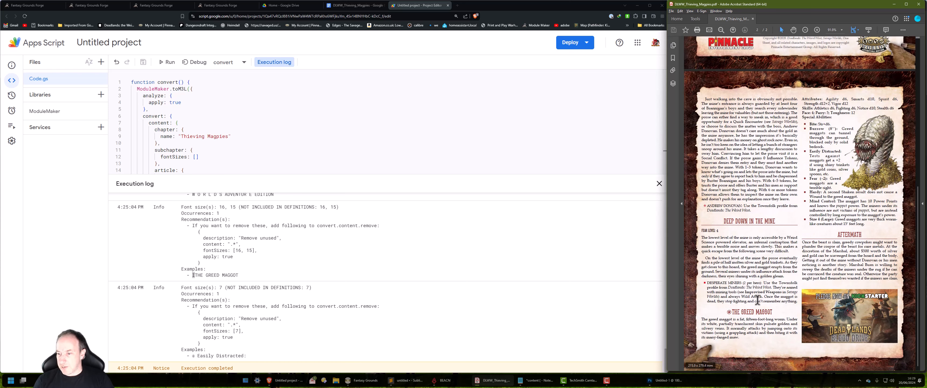
scroll(726, 310, up, 1)
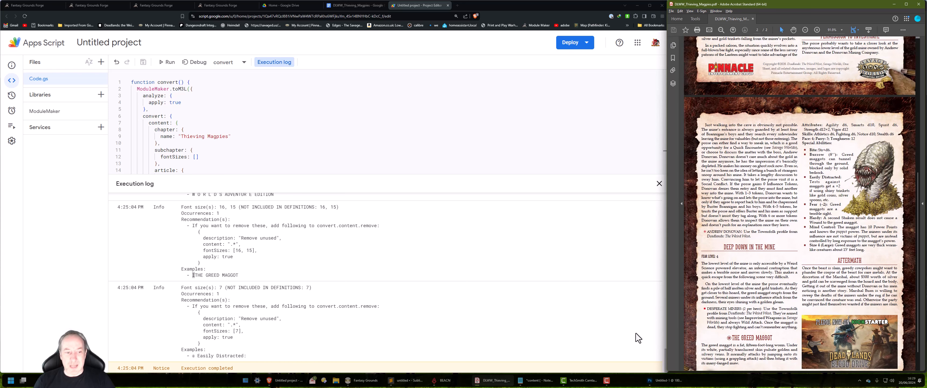
click(536, 381)
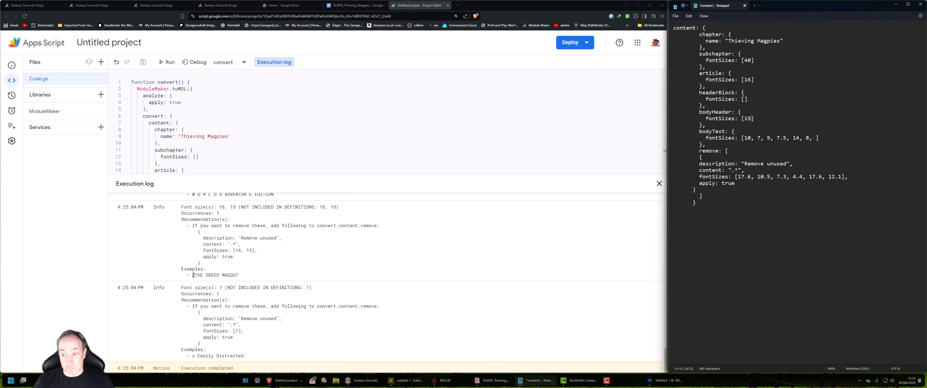
scroll(367, 265, down, 1)
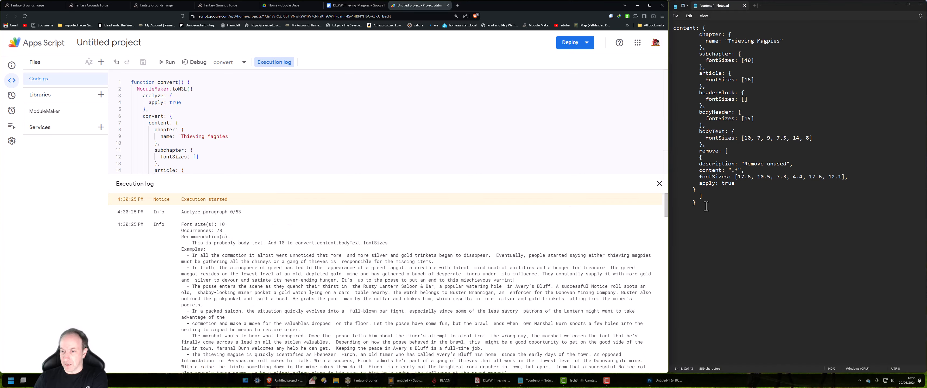
Replace the content block in the convert() script with the completed content block from Notepad, and run convert.
click(710, 204)
key(ctrl+a)
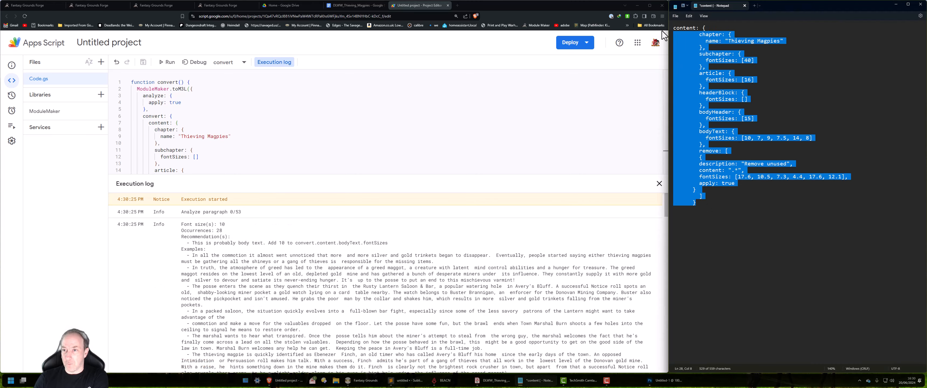
right_click(710, 77)
click(727, 103)
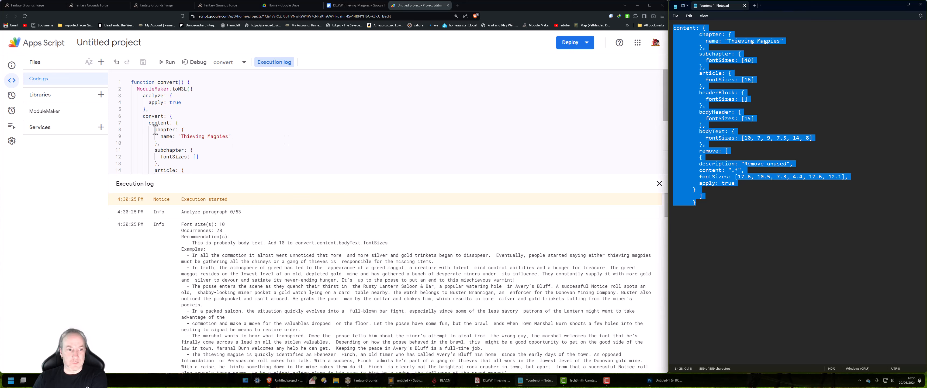
click(146, 123)
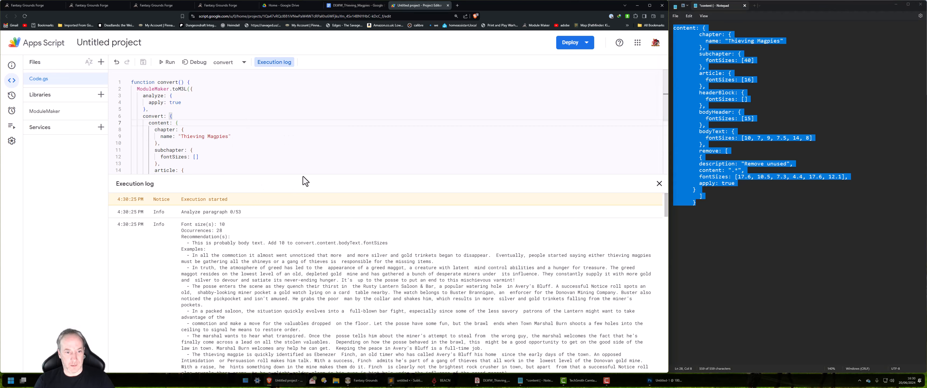
drag(308, 175, 294, 304)
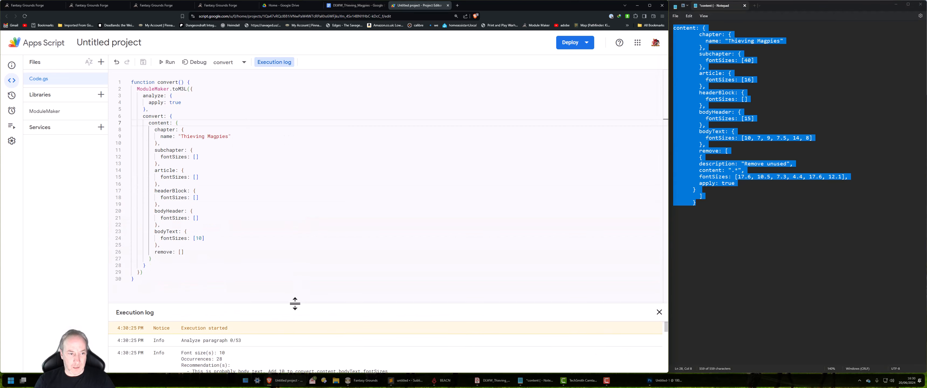
shift+click(154, 259)
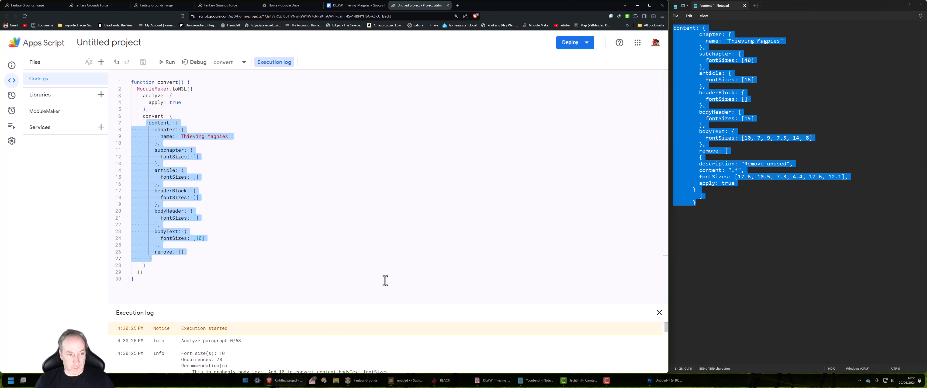
key(ctrl+v)
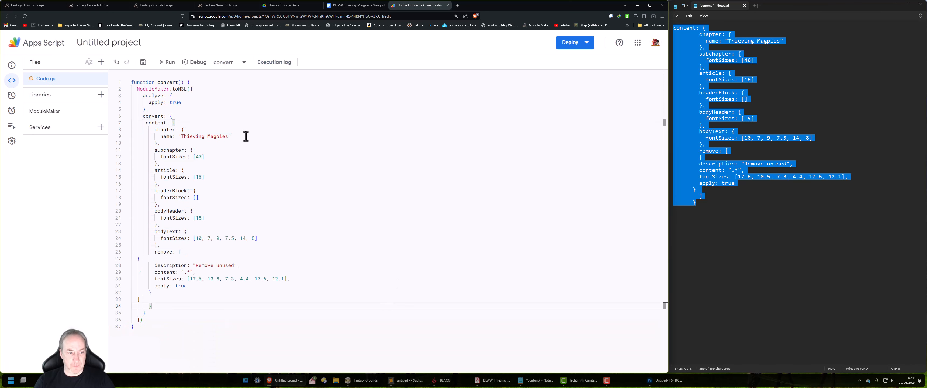
click(168, 62)
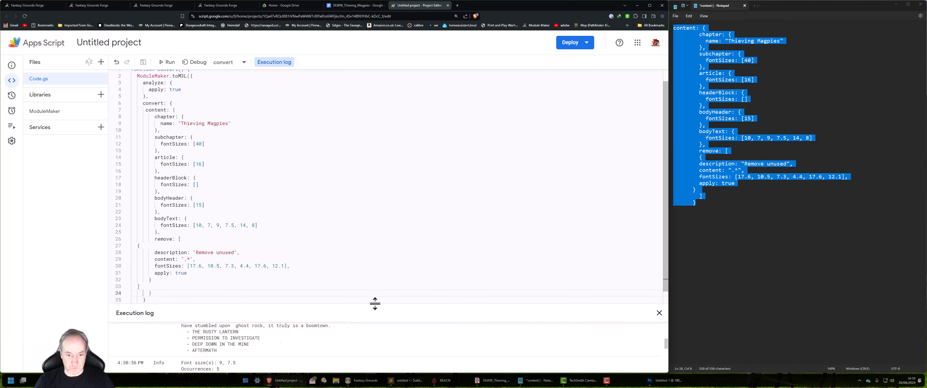
Review the font size entries in the execution log from start to end, and check the Forge page's instructions for the conversion run.
drag(375, 302, 420, 162)
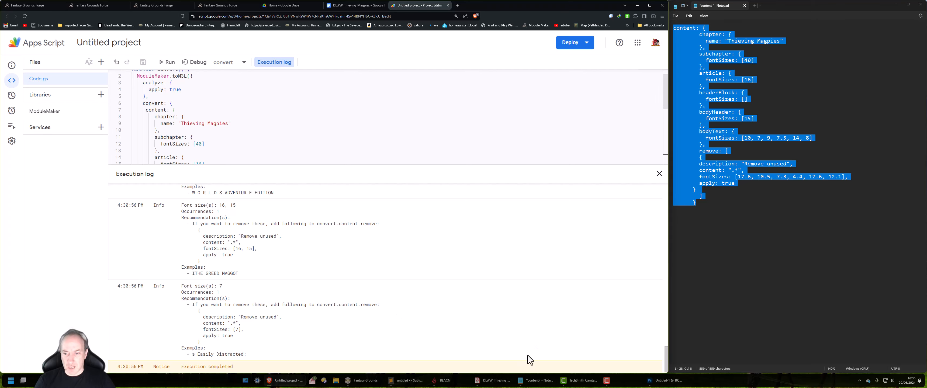
drag(667, 360, 650, 199)
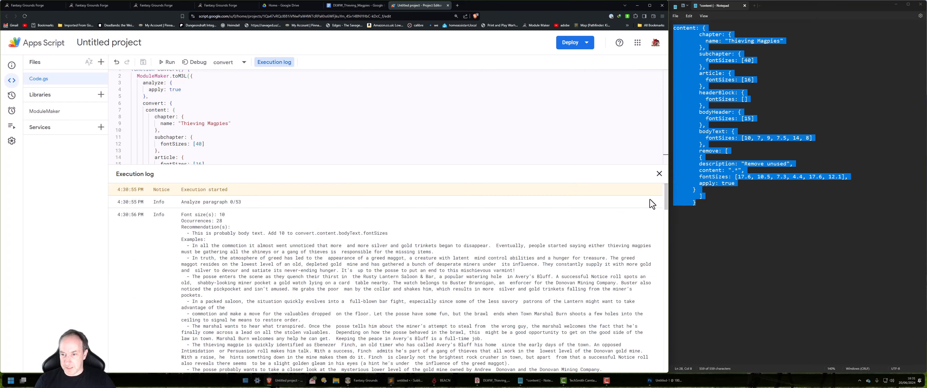
scroll(265, 230, down, 10)
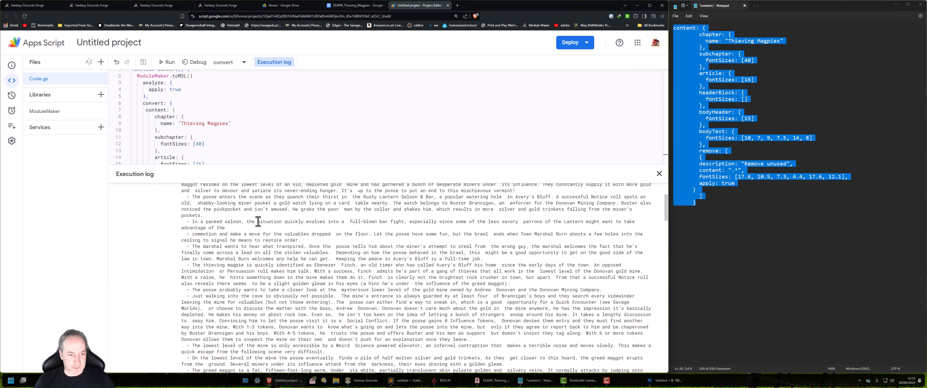
scroll(252, 273, down, 10)
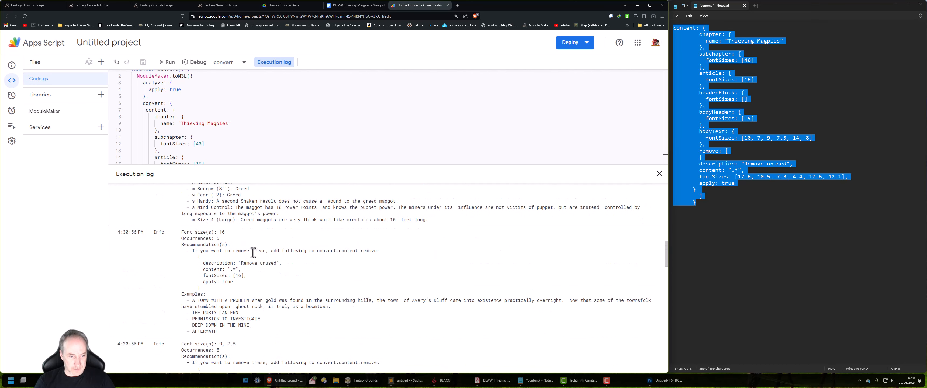
scroll(261, 238, down, 10)
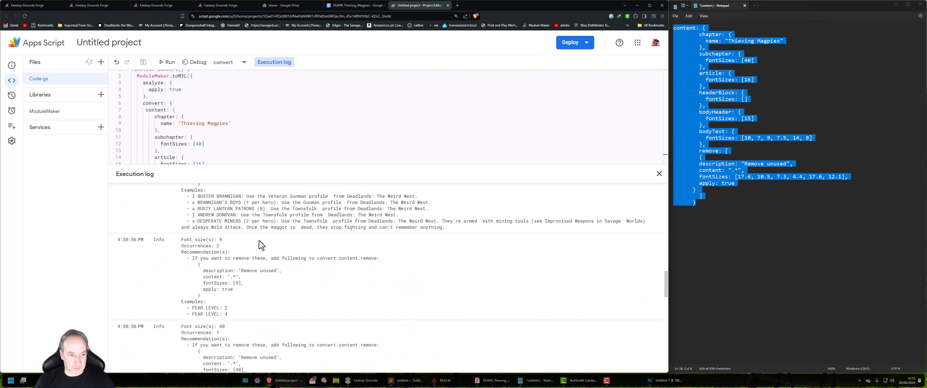
scroll(268, 237, down, 10)
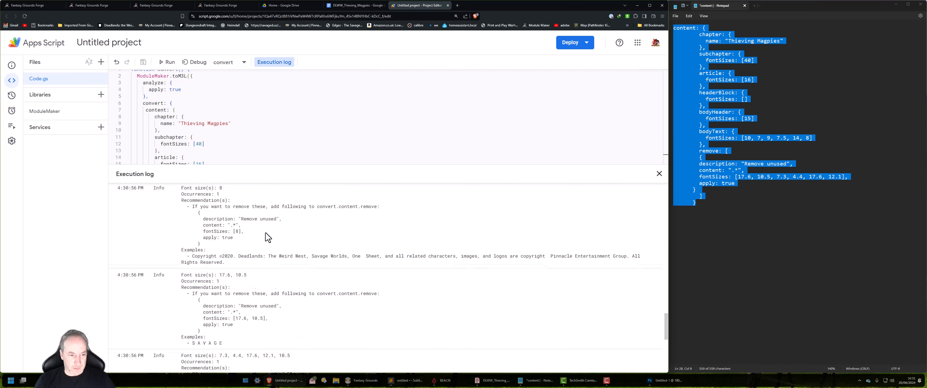
scroll(295, 238, down, 3)
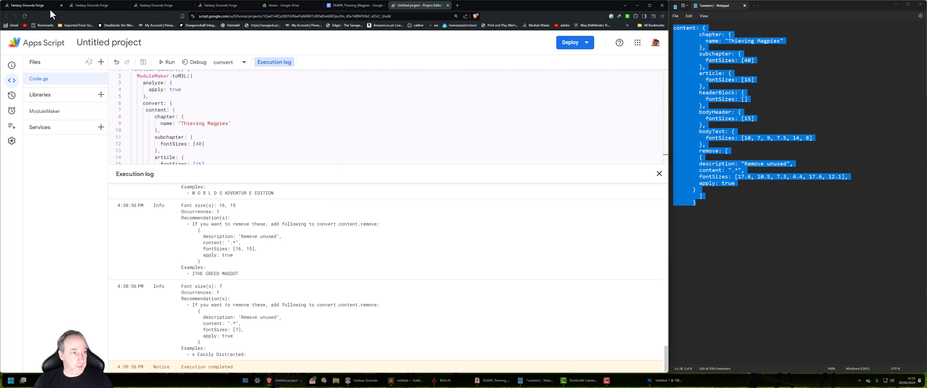
click(42, 10)
scroll(298, 208, down, 5)
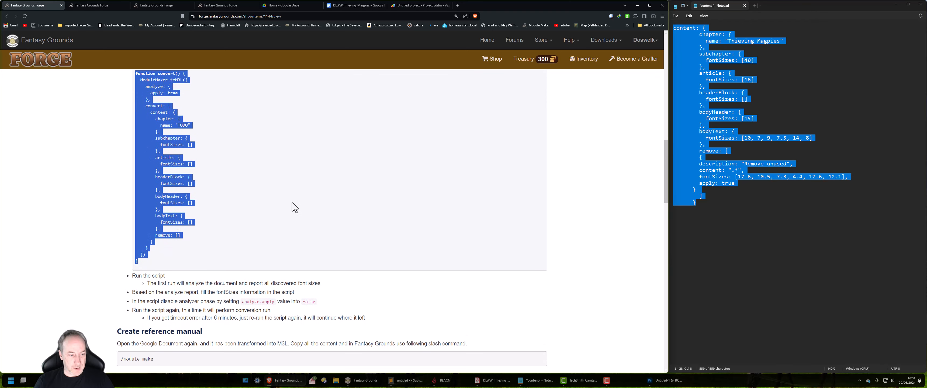
scroll(215, 203, down, 1)
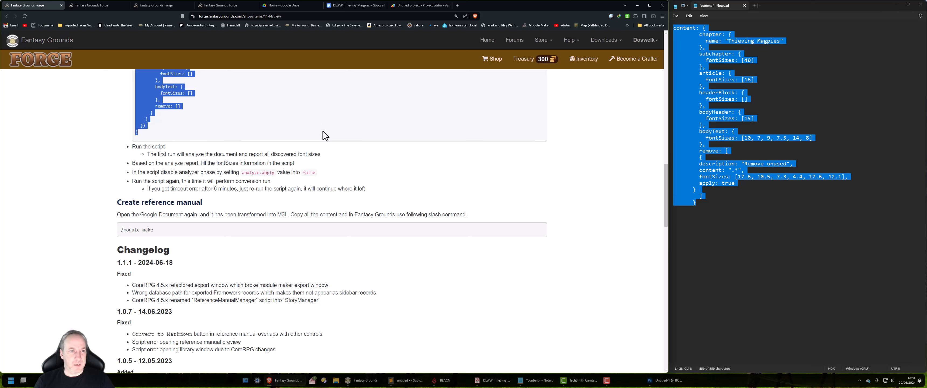
Set the analyze block's apply value to false in the convert() script in Apps Script, and run convert.
click(406, 7)
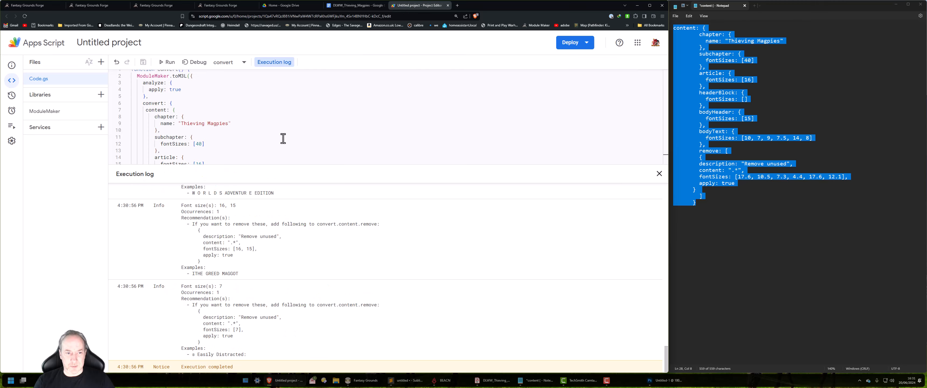
double_click(175, 90)
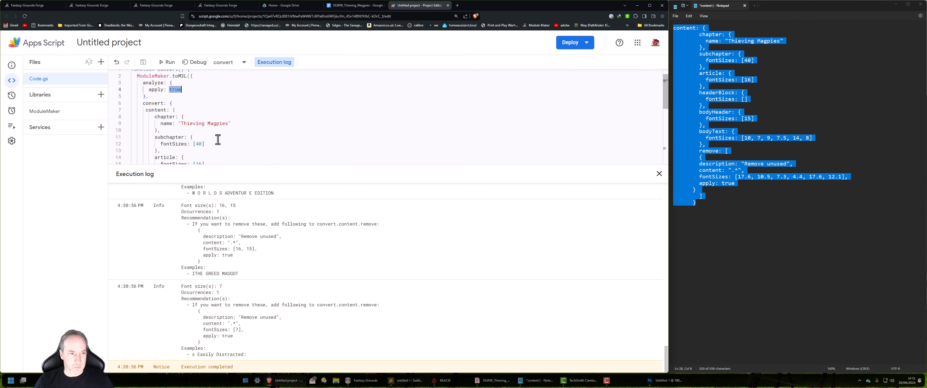
text(fal)
key(Return)
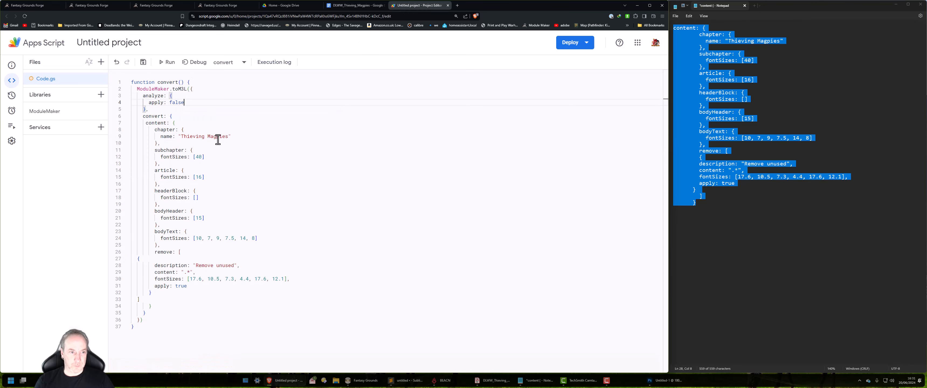
click(269, 199)
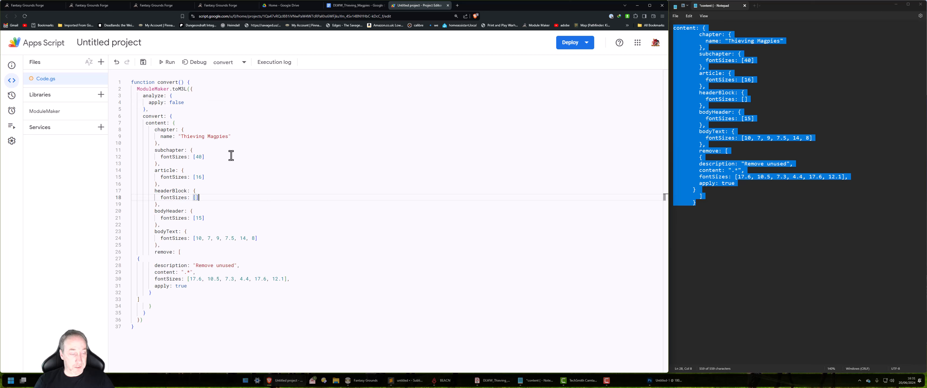
click(167, 62)
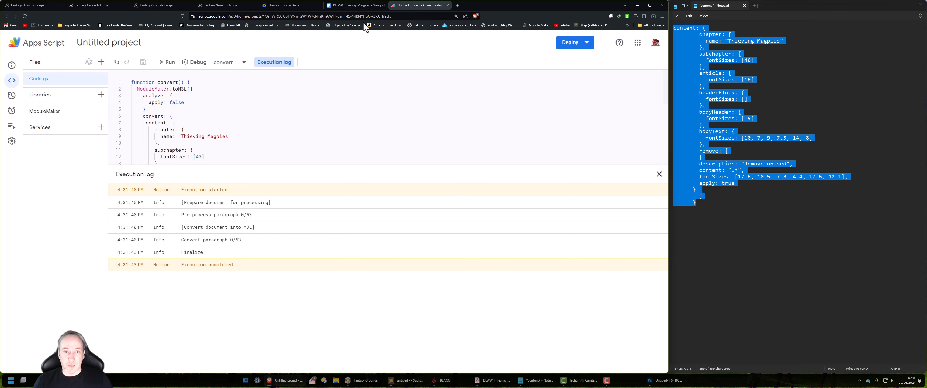
Review the converted M3L text throughout the DLWW_Thieving_Magpies Google document.
click(367, 8)
scroll(365, 231, up, 7)
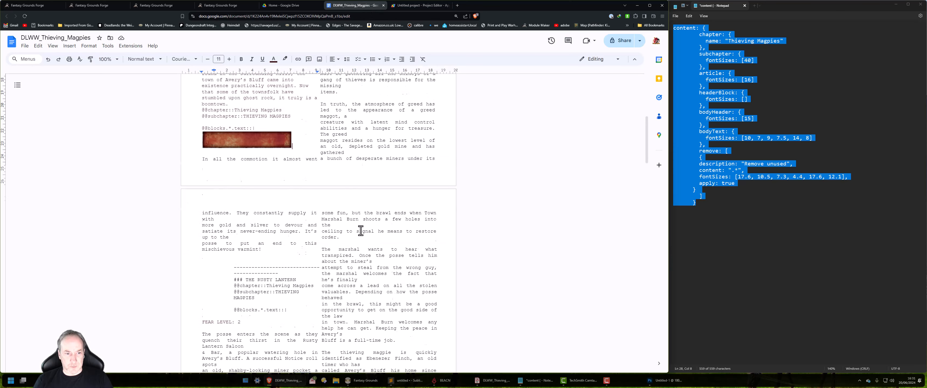
scroll(282, 194, down, 8)
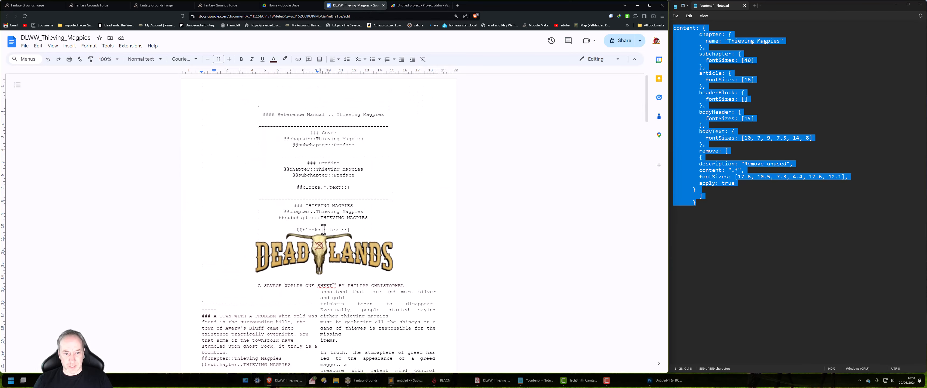
scroll(324, 228, up, 8)
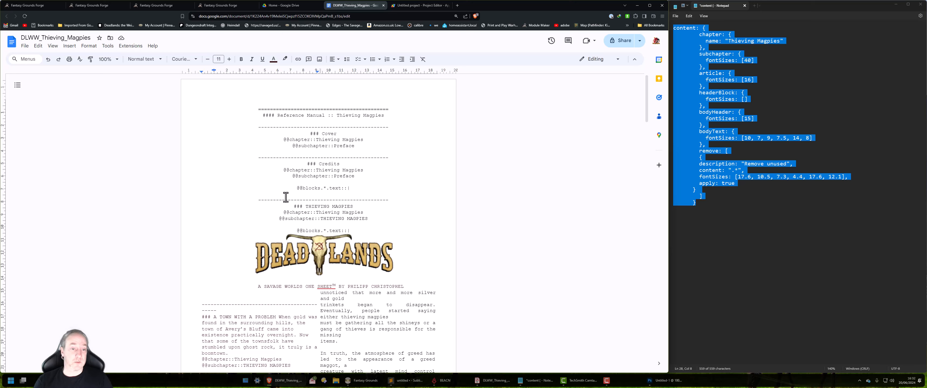
scroll(285, 158, down, 6)
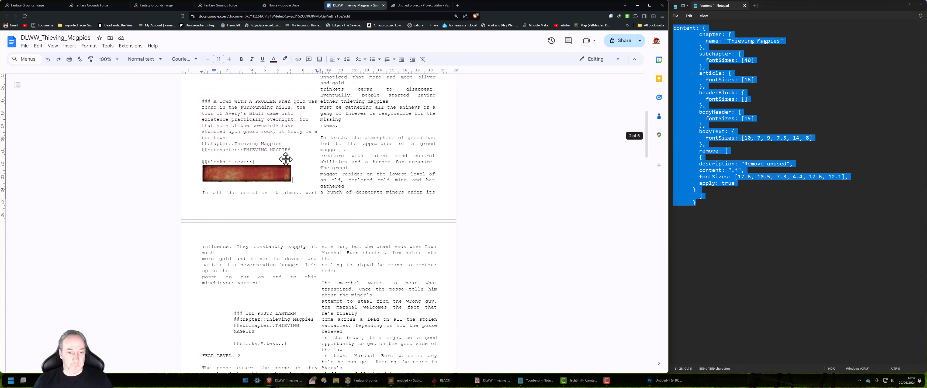
scroll(286, 159, down, 15)
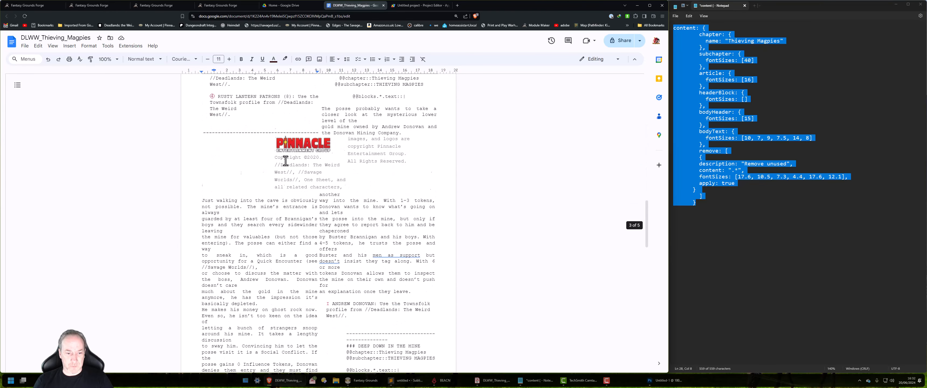
scroll(286, 161, down, 10)
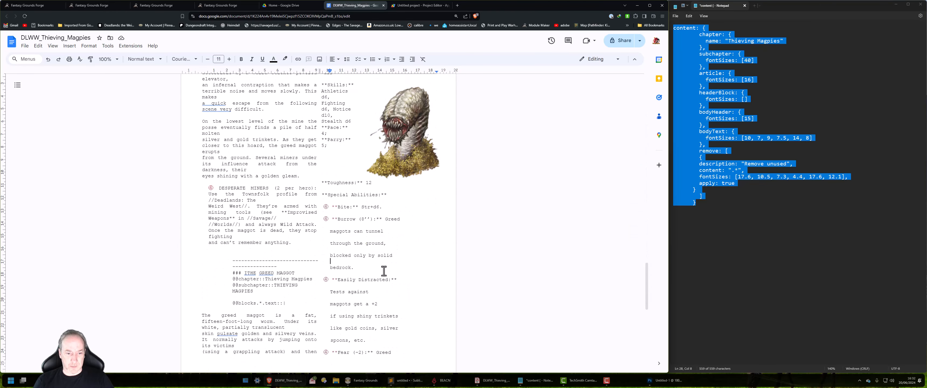
Copy the whole converted document into the untitled Sublime Text file, four lines below the module header, and look through the pasted text.
key(ctrl+a)
scroll(369, 256, down, 7)
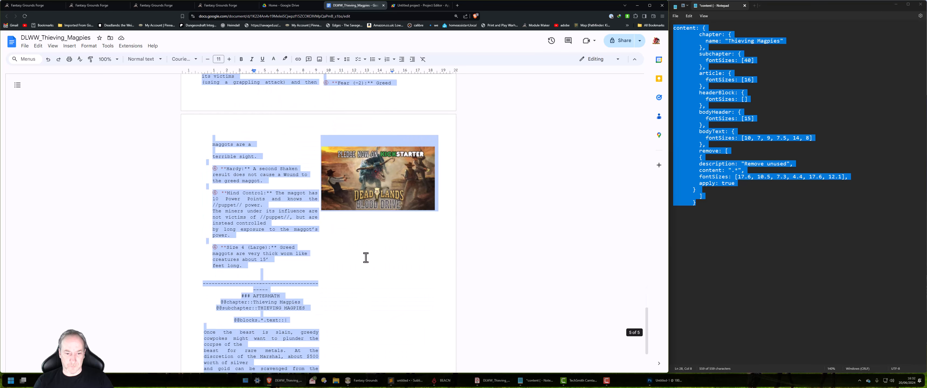
click(411, 384)
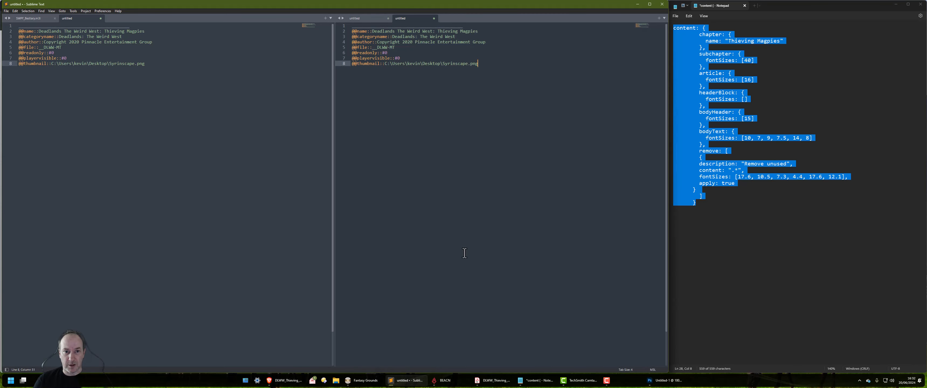
key(Return)
key(Return)
key(Return)
key(Return)
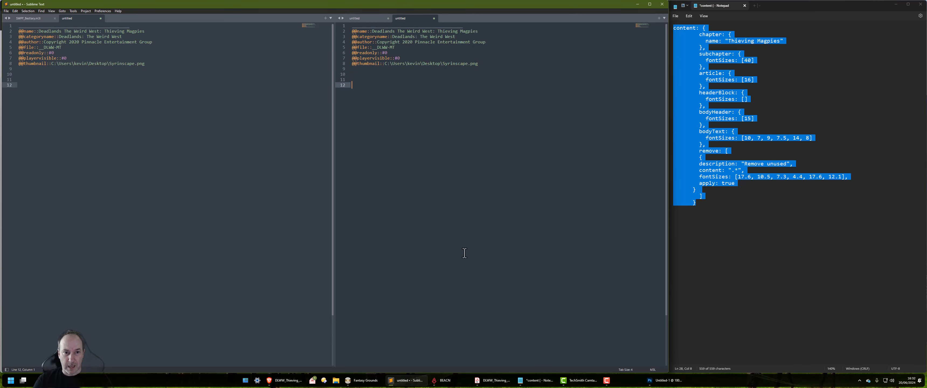
key(ctrl+v)
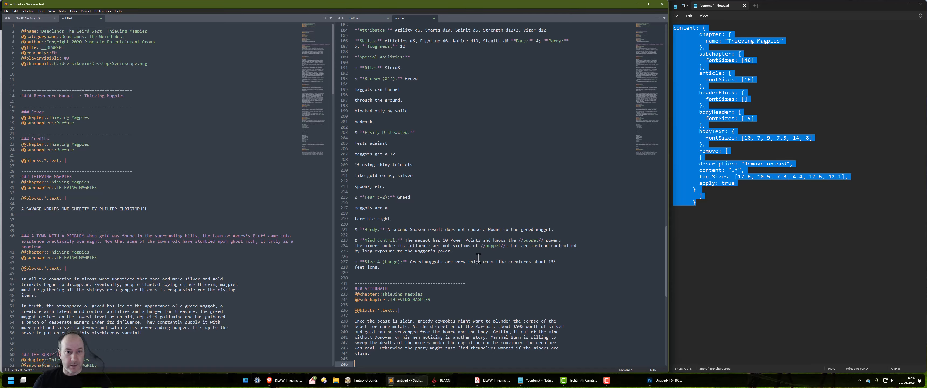
scroll(470, 273, up, 20)
scroll(470, 274, up, 20)
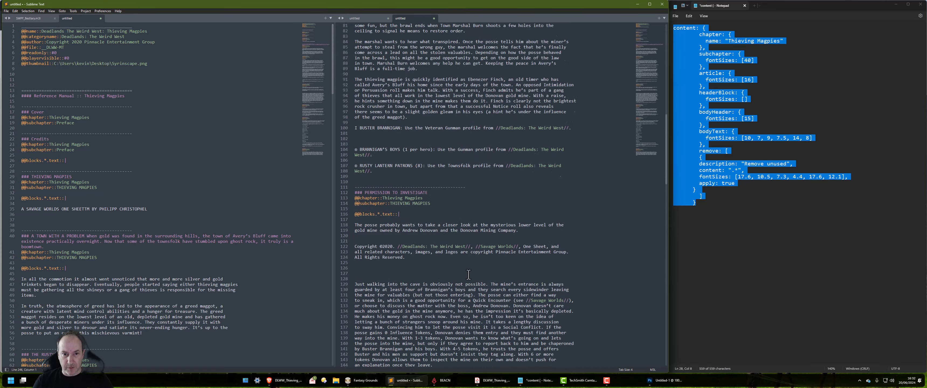
scroll(455, 264, up, 3)
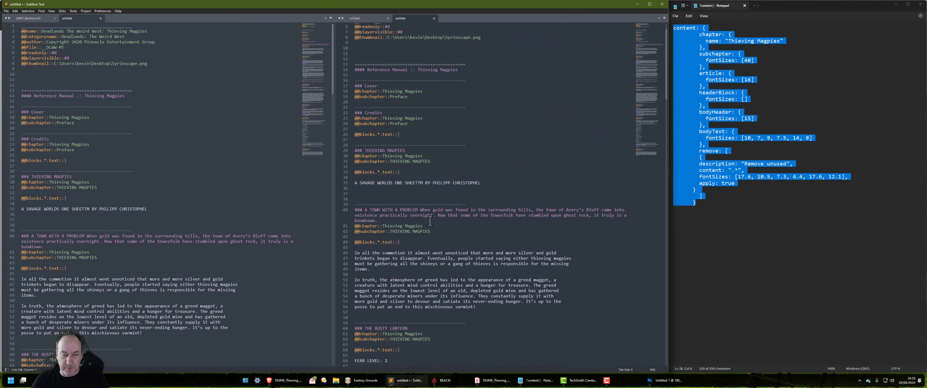
scroll(396, 176, down, 3)
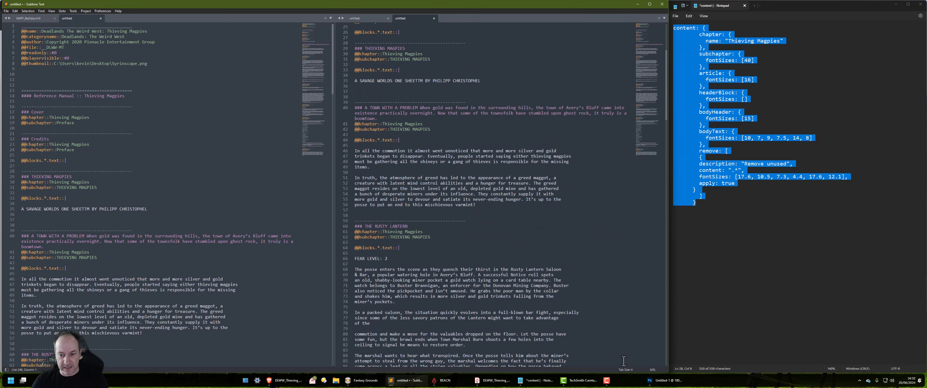
Switch the file's syntax highlighting to Plain Text and back to the user-defined M3L syntax.
click(653, 370)
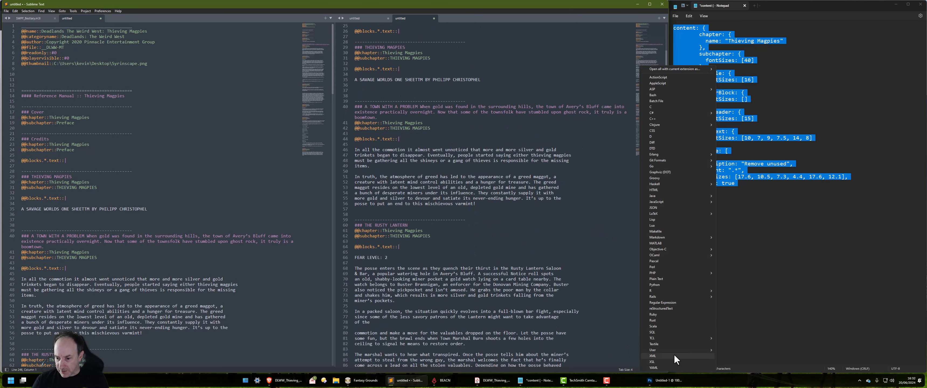
mouse_move(684, 350)
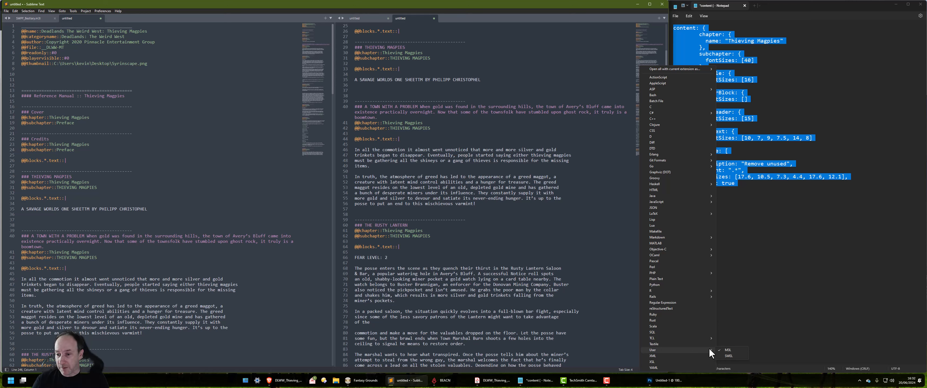
click(690, 278)
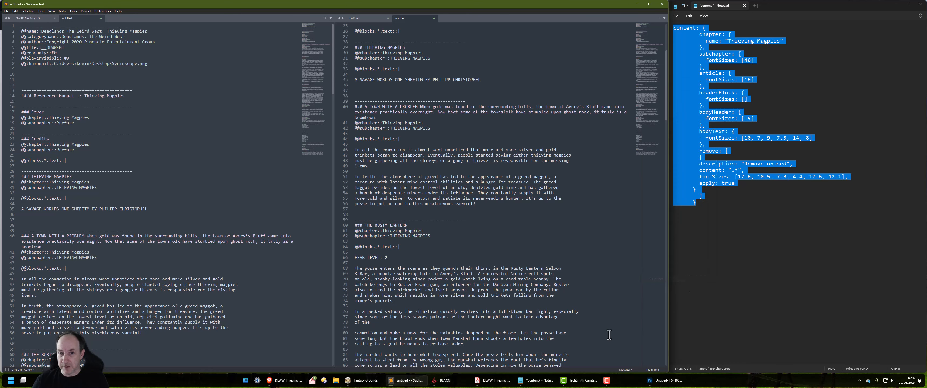
click(649, 369)
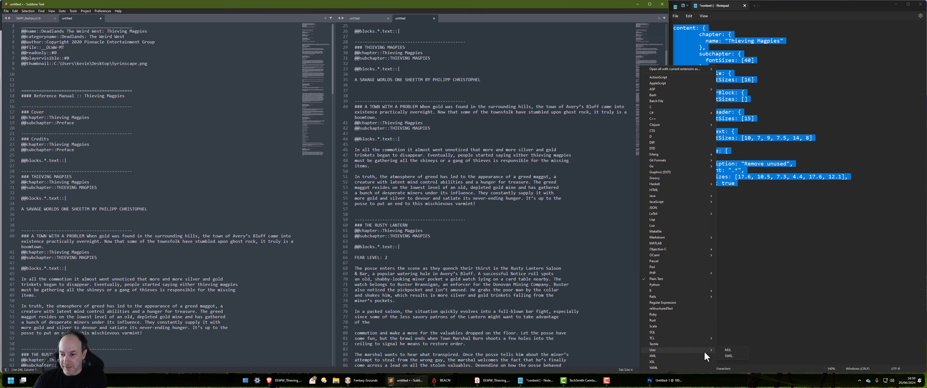
click(725, 352)
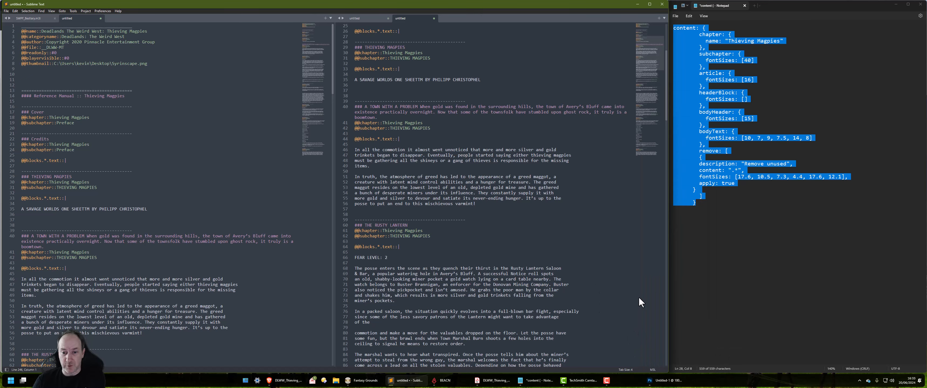
Insert ** at the start of the "In all the commotion" paragraph in the A Town with a Problem section.
scroll(420, 211, up, 3)
scroll(420, 211, up, 2)
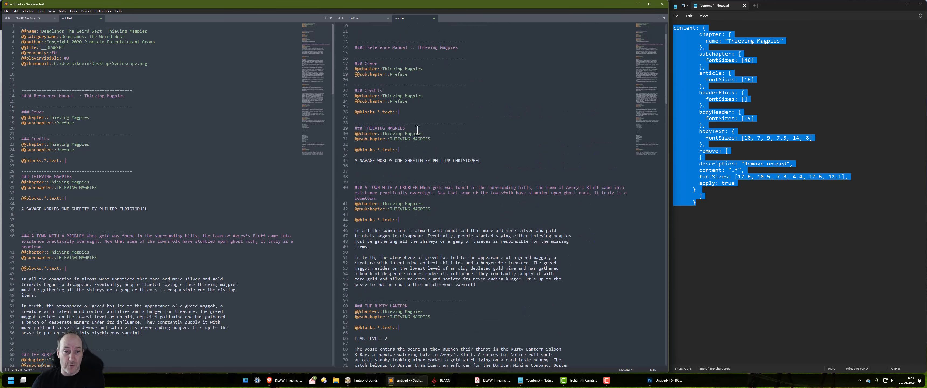
scroll(405, 223, down, 4)
click(397, 166)
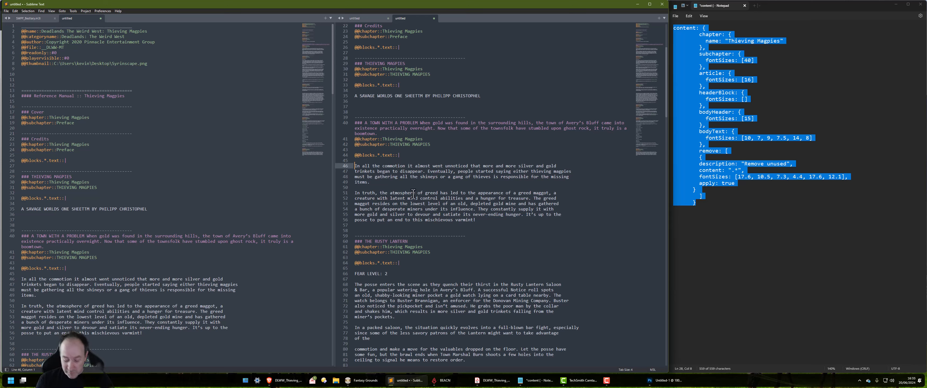
text(**)
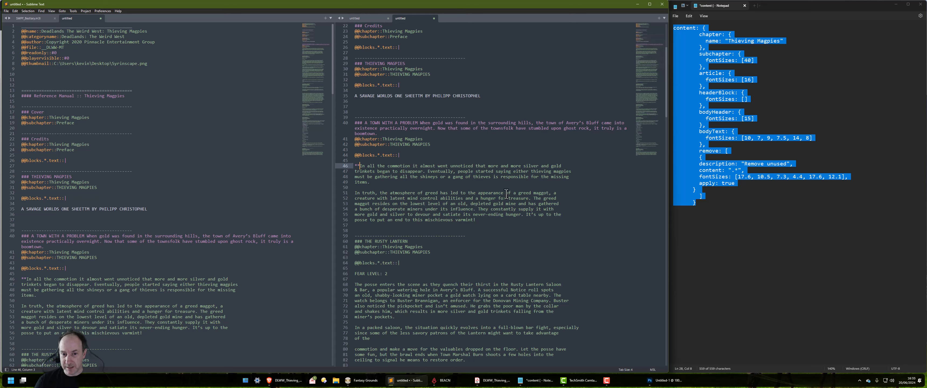
click(464, 184)
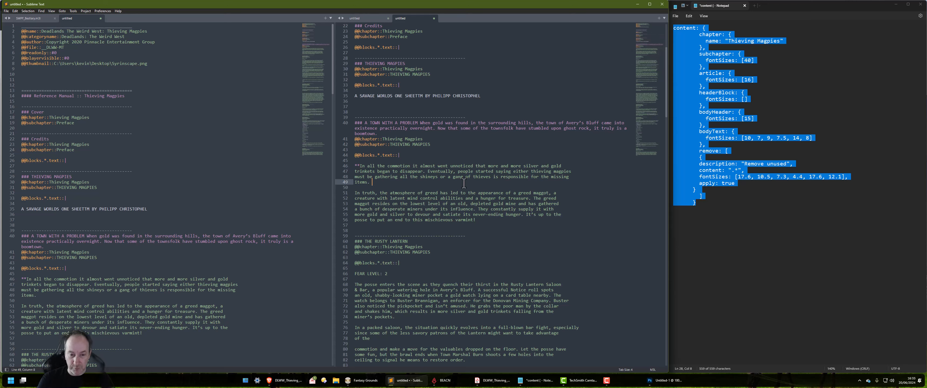
text(**)
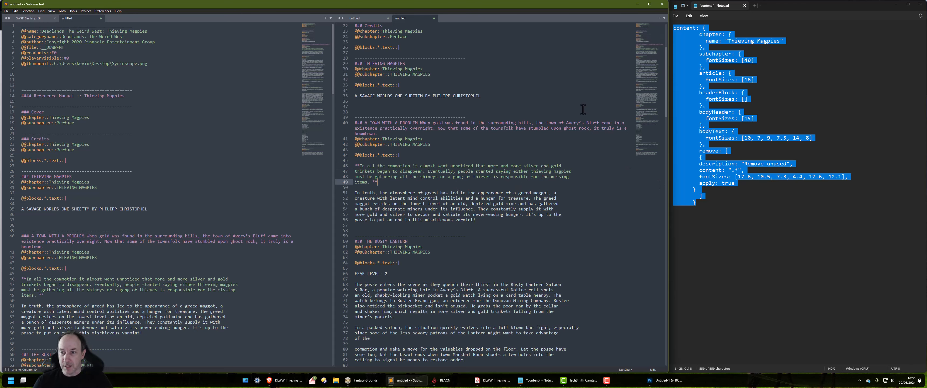
key(BackSpace)
key(BackSpace)
key(BackSpace)
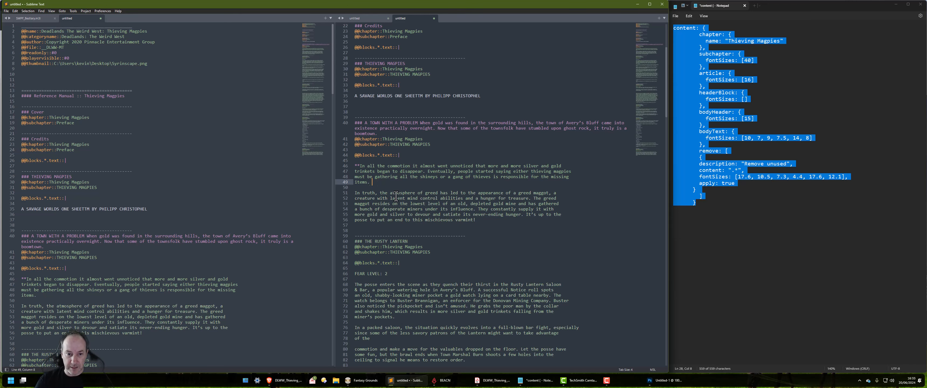
Delete the ** at the start of the "In all the commotion" paragraph.
key(Up)
key(Up)
key(Up)
key(Delete)
key(Delete)
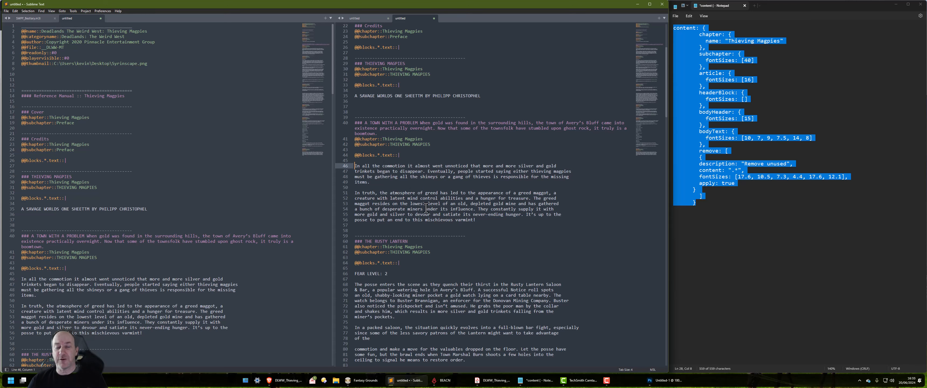
scroll(450, 216, up, 7)
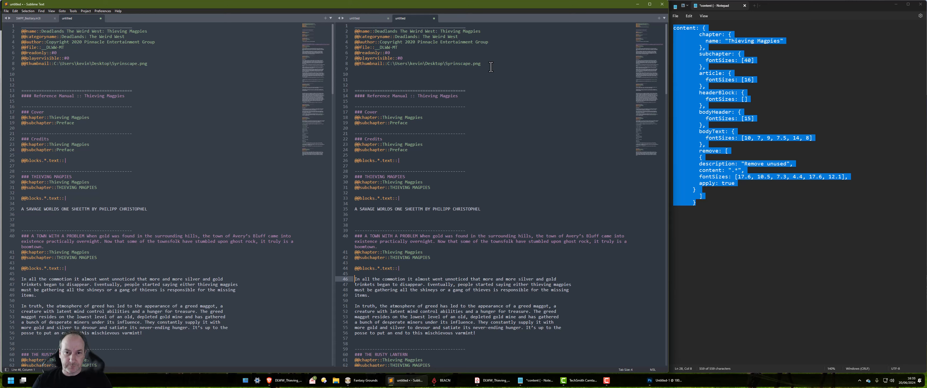
drag(491, 67, 330, 26)
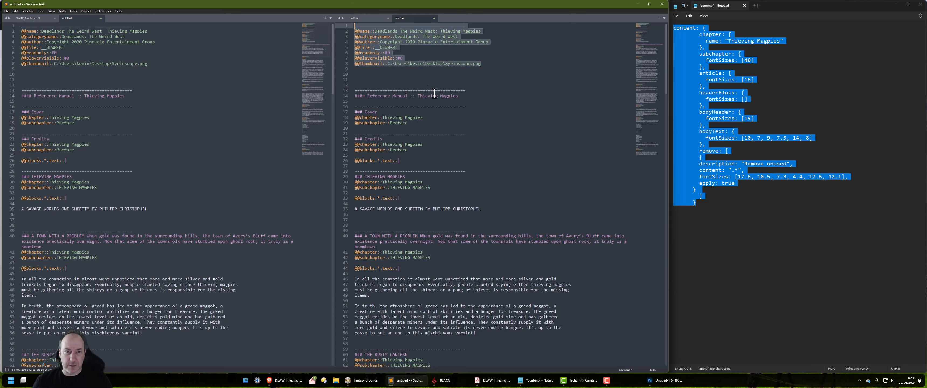
click(519, 88)
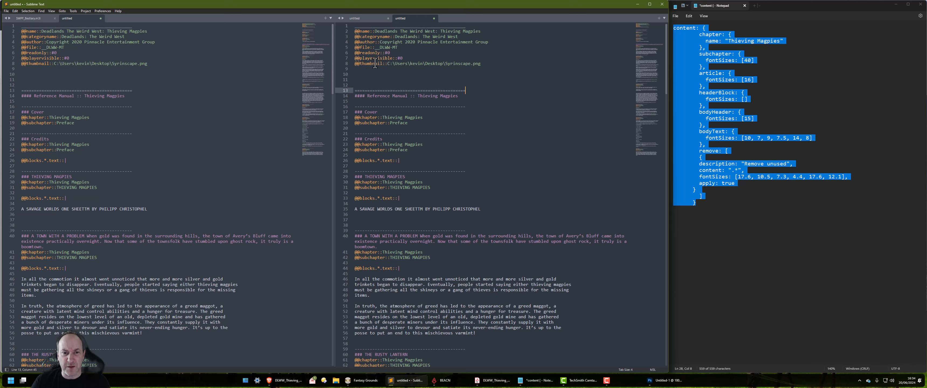
drag(480, 65, 387, 64)
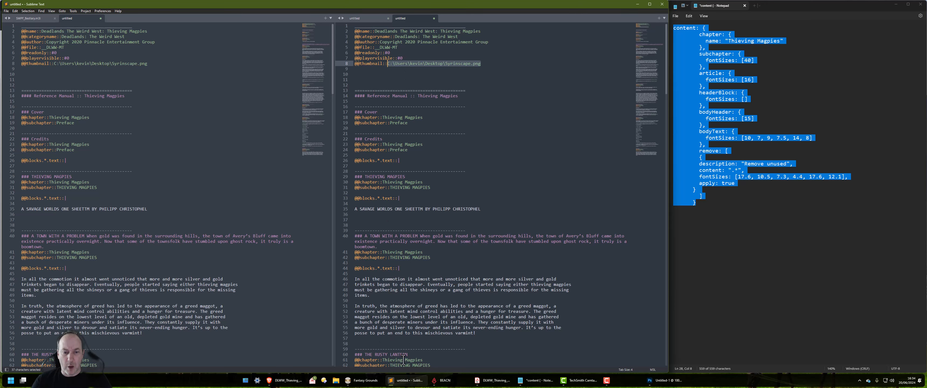
Switch to Fantasy Grounds, remove Deadlands The Weird West: Thieving Magpies from the Modules list, and return to Sublime Text.
click(363, 381)
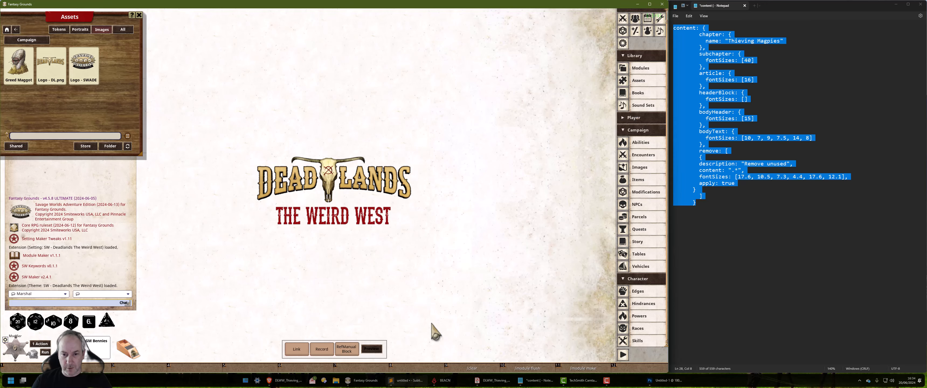
click(639, 69)
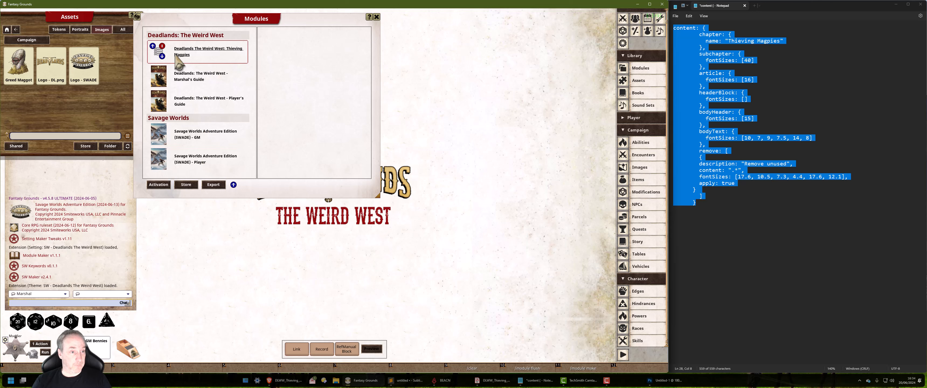
click(161, 46)
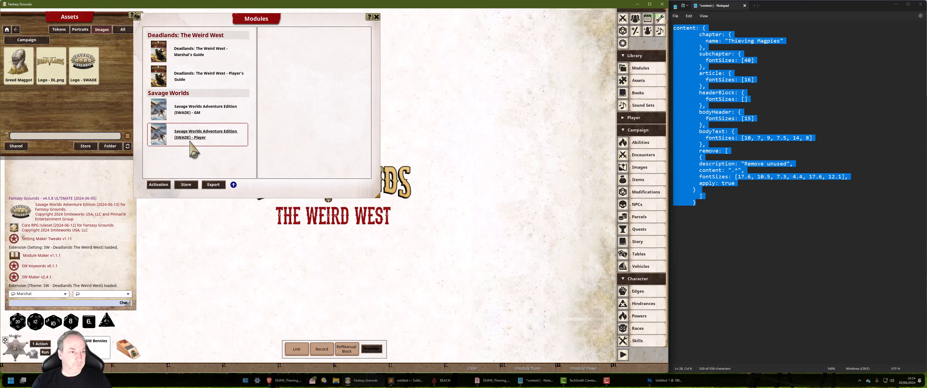
click(404, 380)
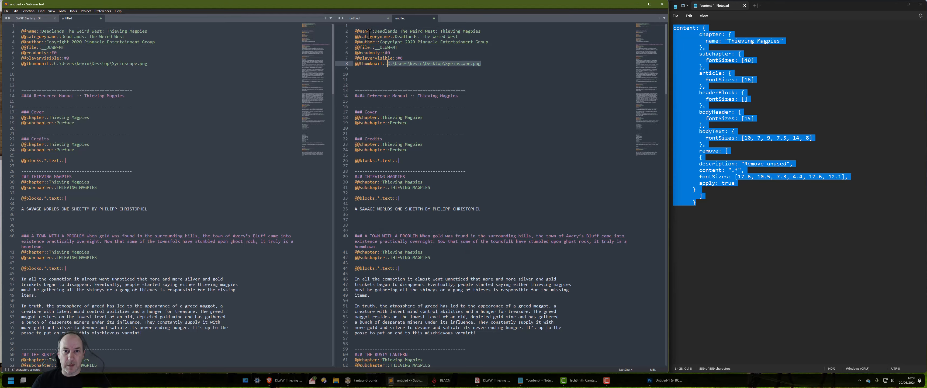
click(372, 383)
drag(216, 23, 227, 42)
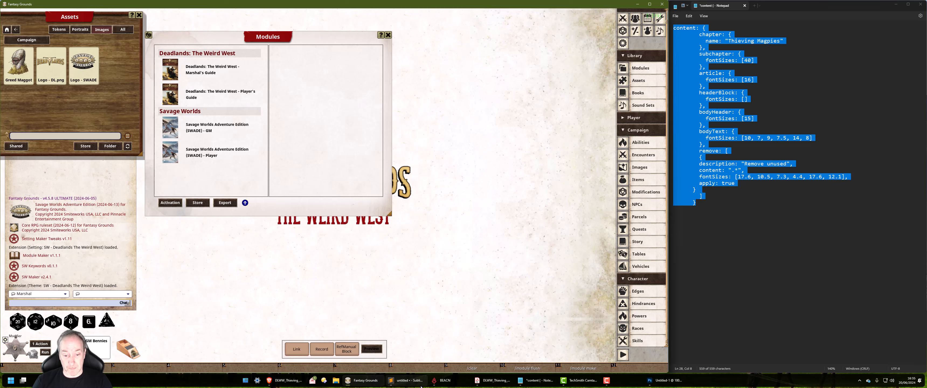
click(410, 385)
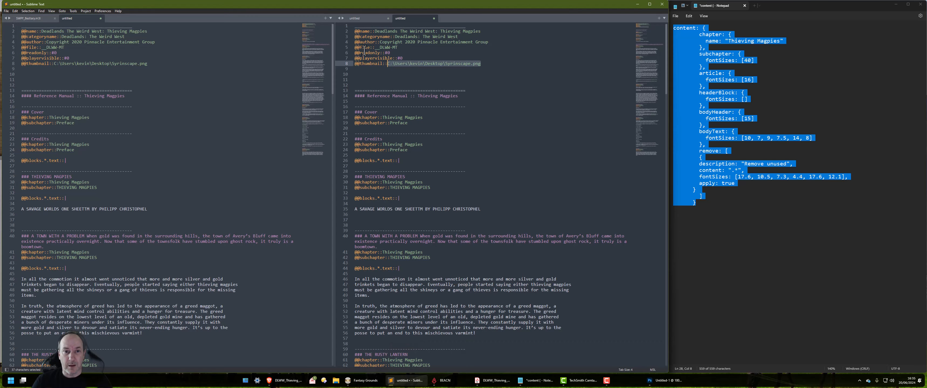
click(367, 42)
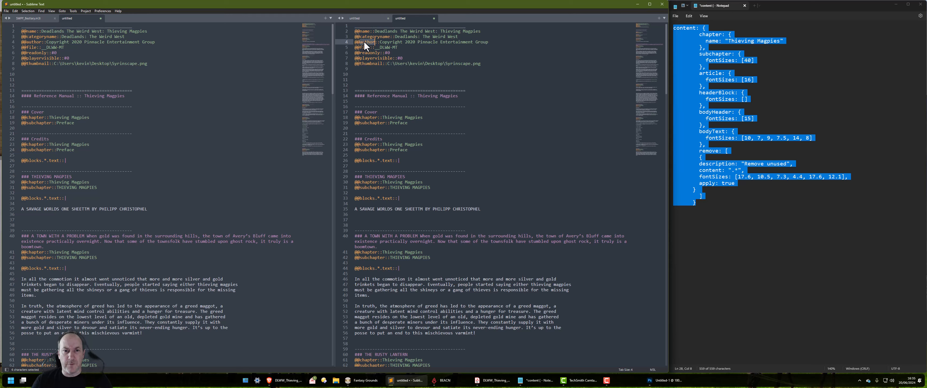
drag(497, 43, 382, 43)
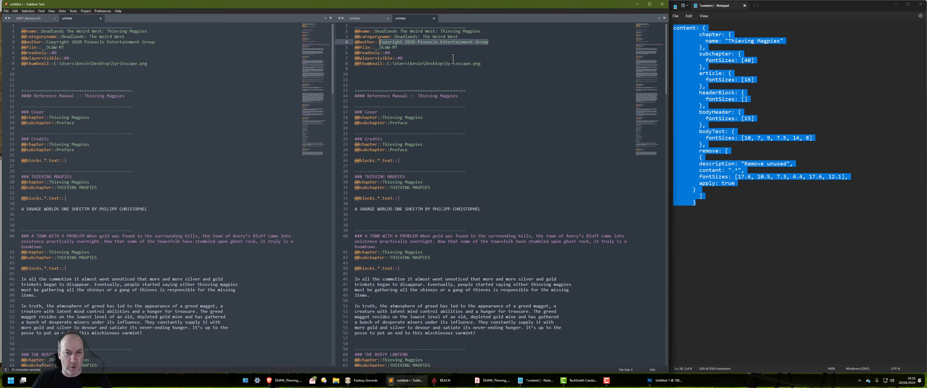
Browse the first two pages of Module Activation in Fantasy Grounds for how authors are listed, and return to Sublime Text.
click(361, 380)
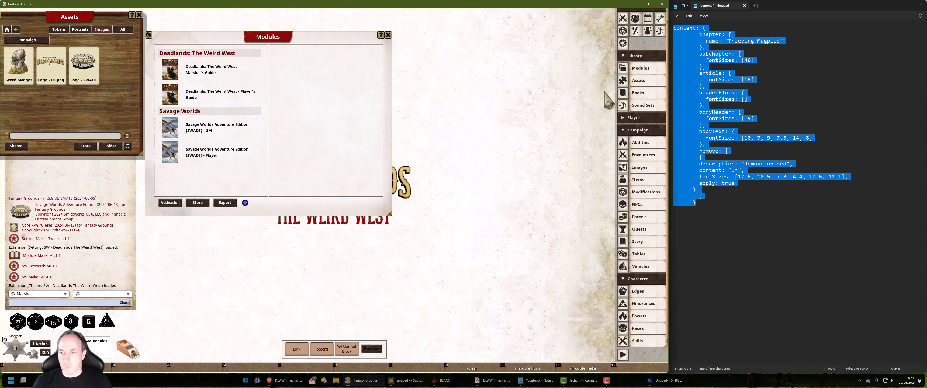
click(635, 71)
click(644, 72)
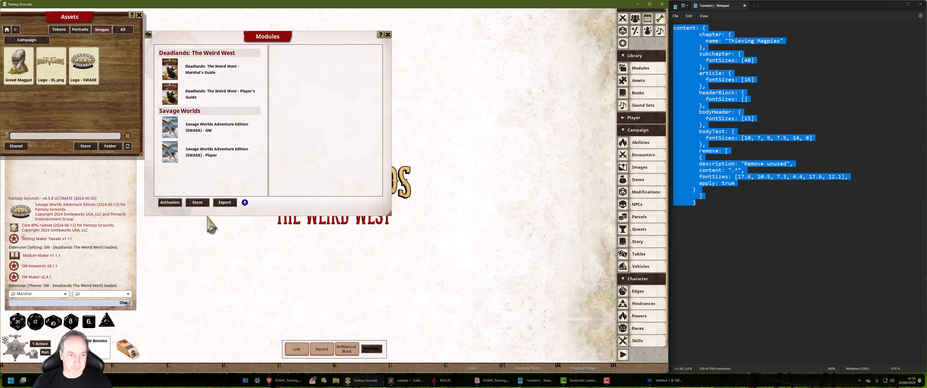
click(169, 202)
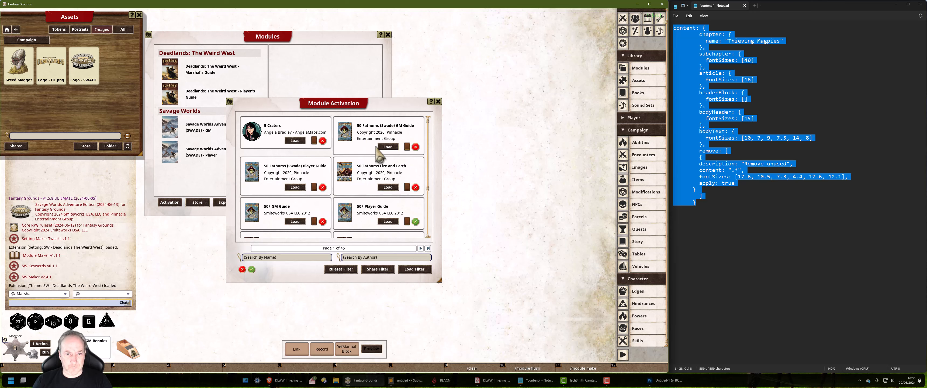
scroll(336, 167, down, 1)
scroll(336, 167, down, 2)
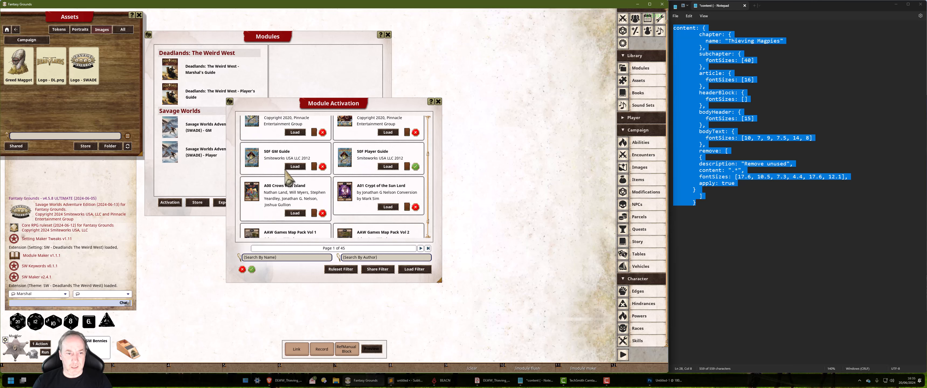
scroll(335, 182, down, 1)
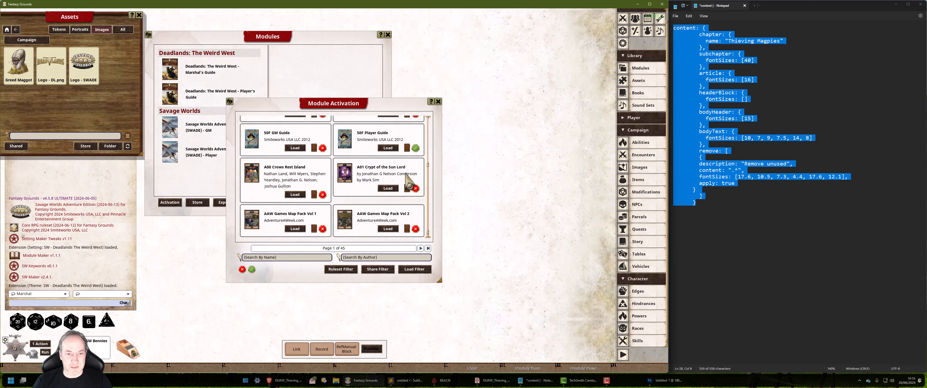
click(420, 248)
scroll(326, 207, down, 2)
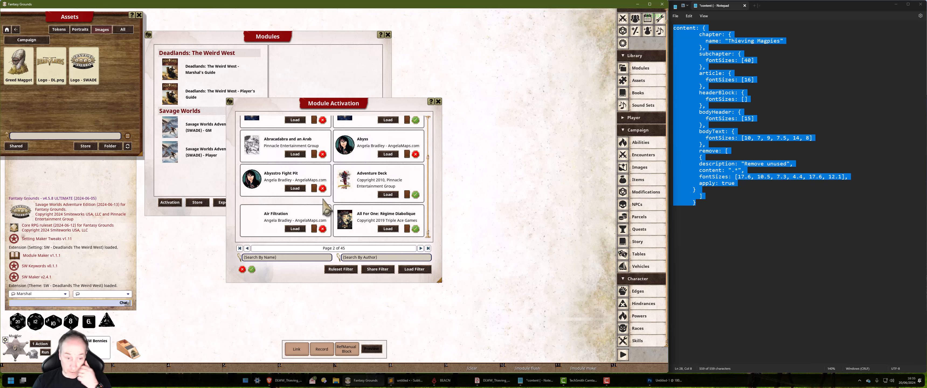
click(439, 101)
click(417, 382)
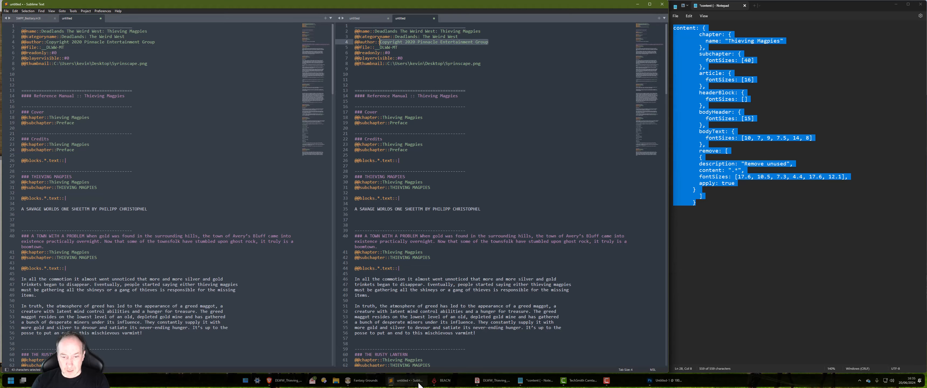
double_click(362, 48)
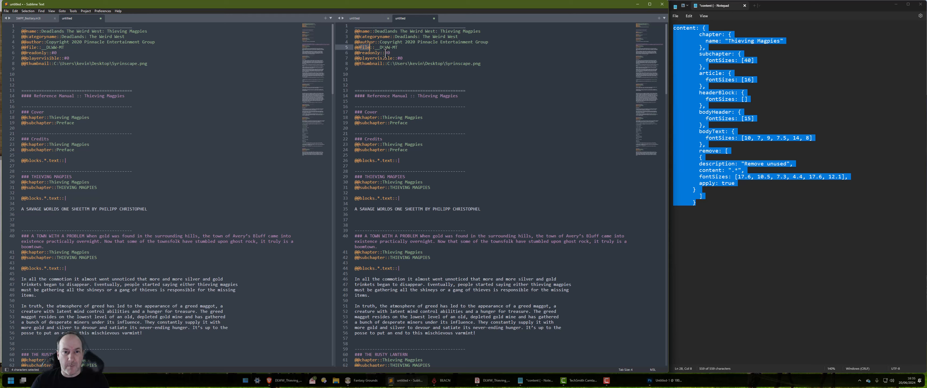
click(378, 47)
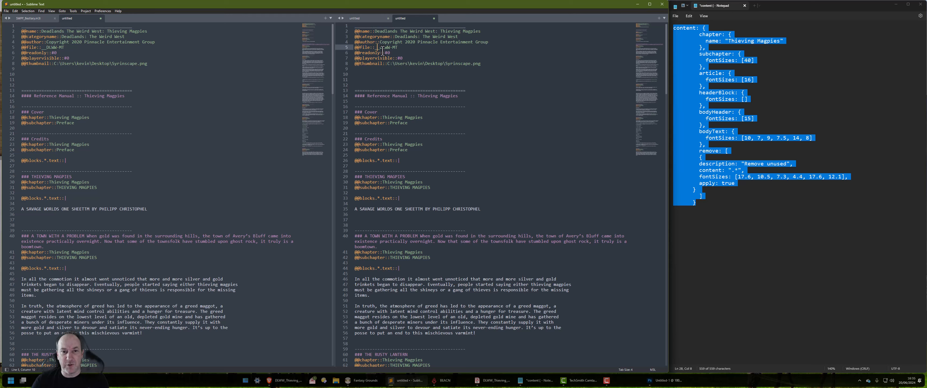
drag(405, 49, 407, 53)
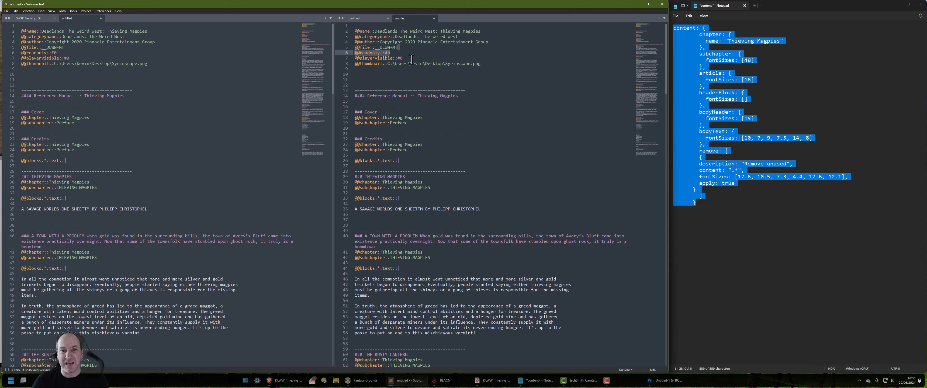
click(401, 47)
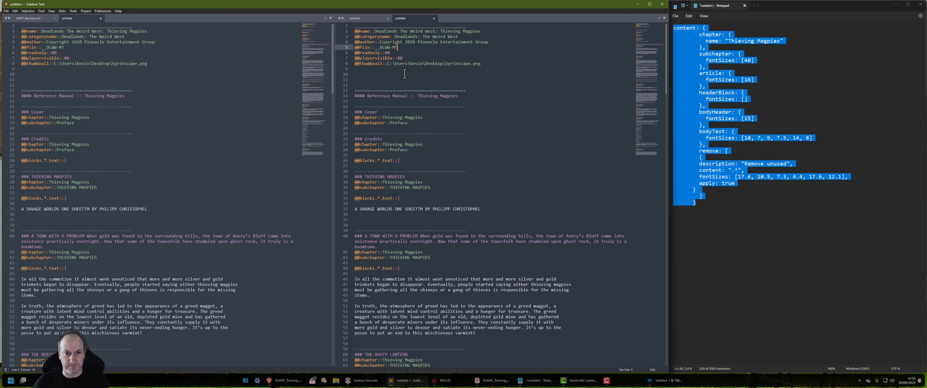
double_click(368, 53)
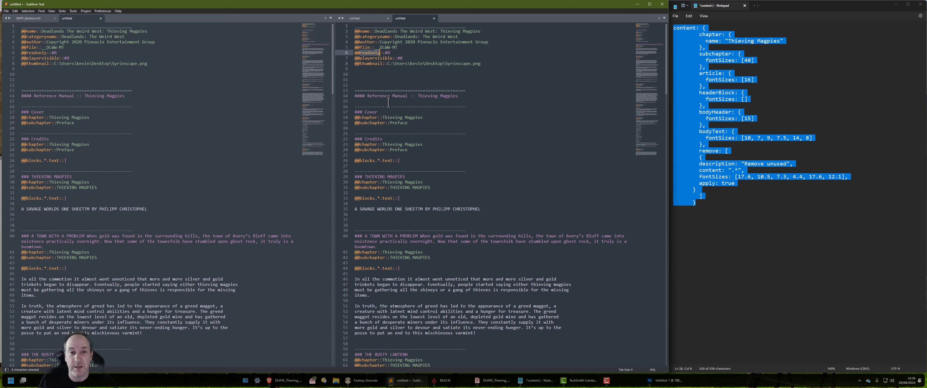
double_click(383, 59)
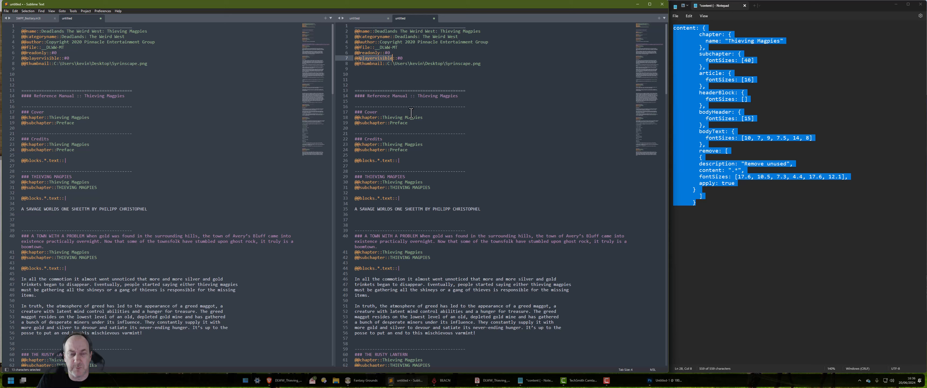
click(404, 57)
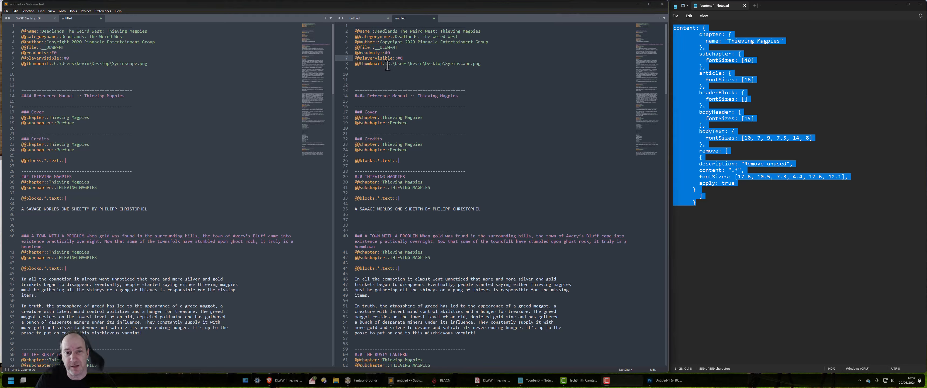
Check the module thumbnails in Fantasy Grounds, and examine the separator lines around the Reference Manual and Cover headings in Sublime Text.
click(362, 381)
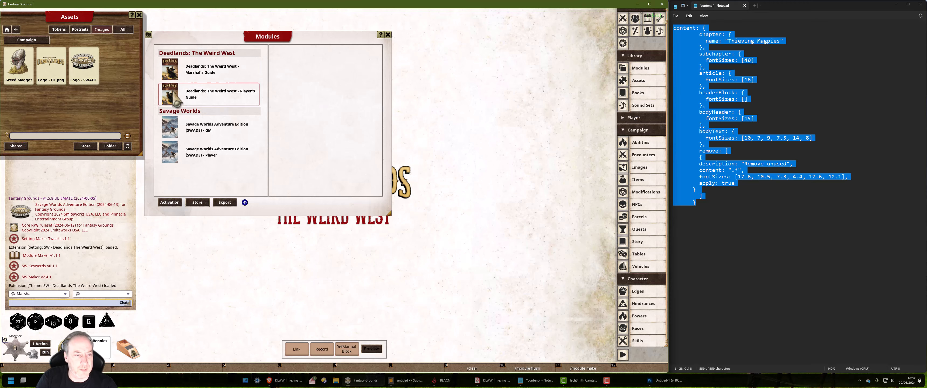
key(alt+Tab)
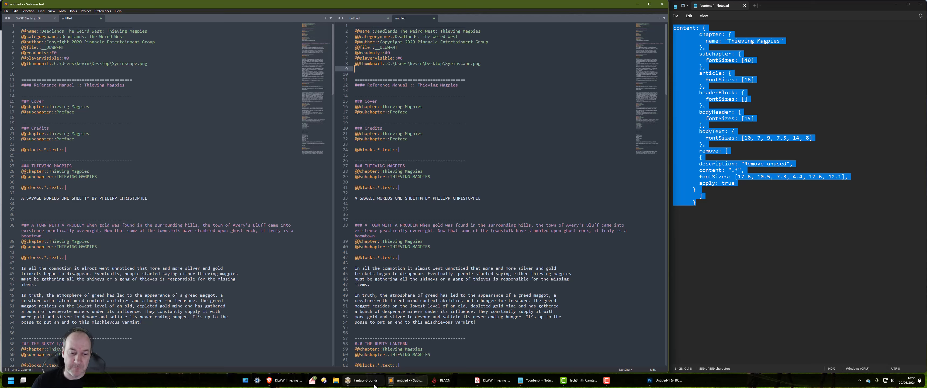
drag(478, 96, 354, 105)
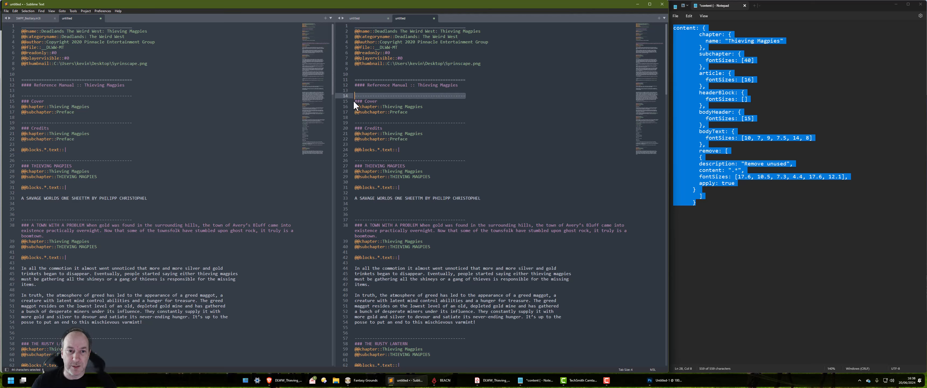
click(470, 134)
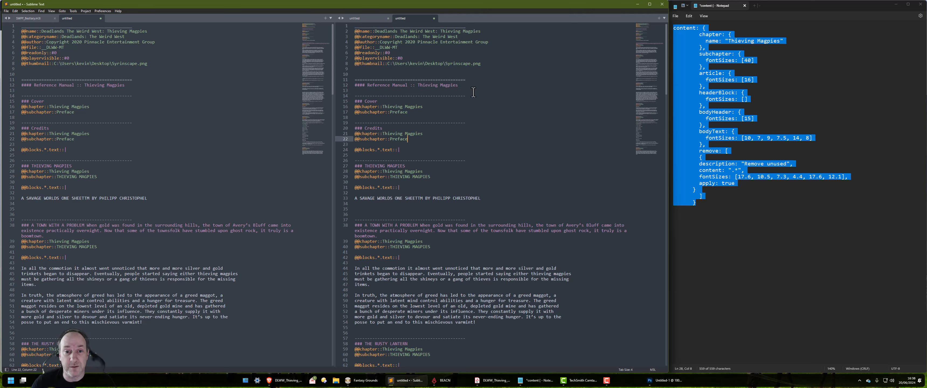
click(473, 79)
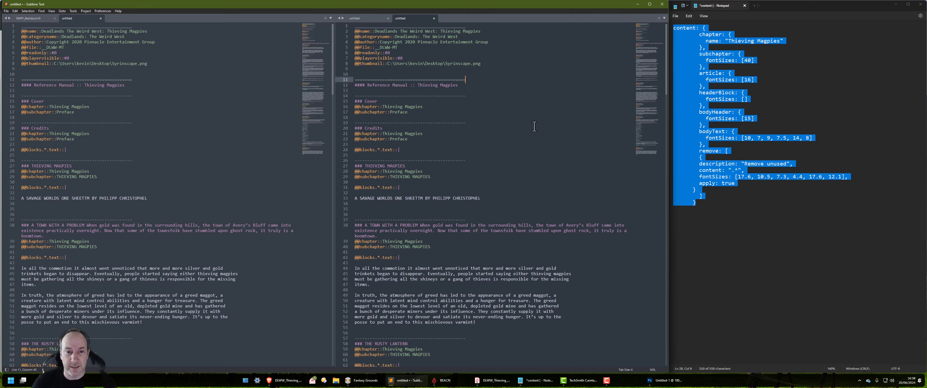
Highlight the separator lines above the Reference Manual and Cover headings and the first line of the file to compare them.
key(shift+Home)
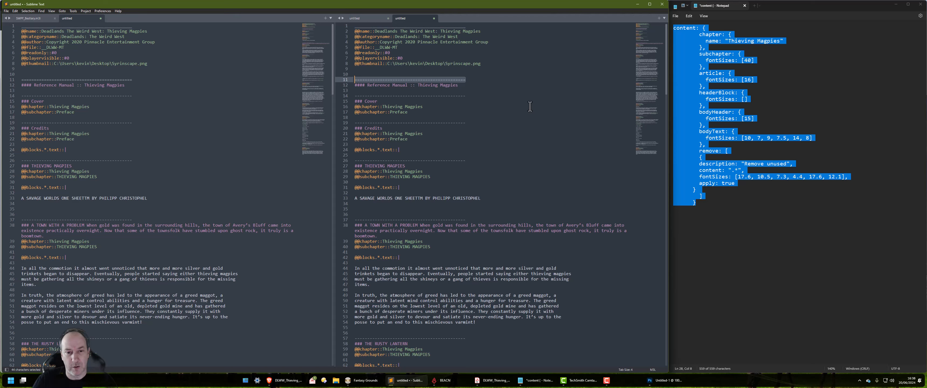
click(468, 95)
key(shift+Home)
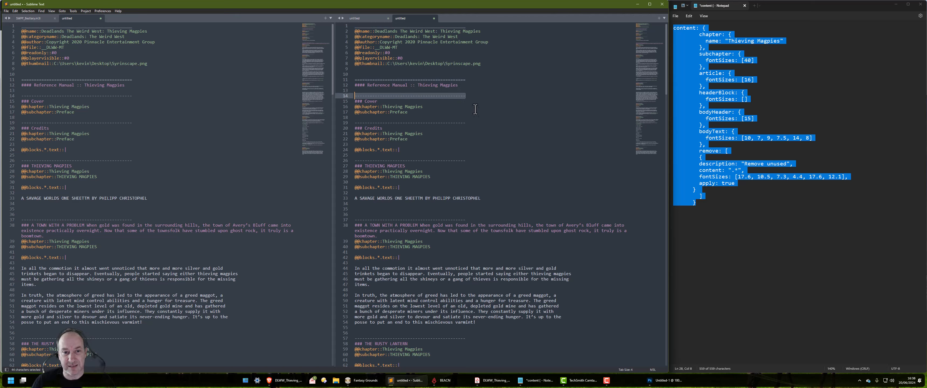
key(BackSpace)
key(ctrl+z)
click(475, 117)
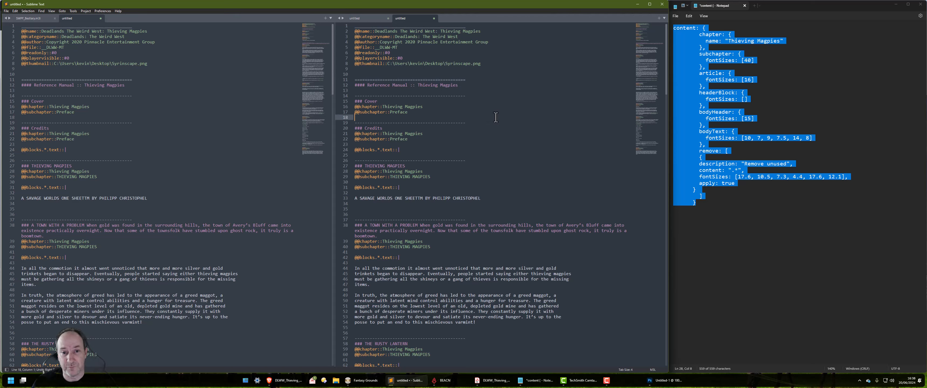
click(491, 29)
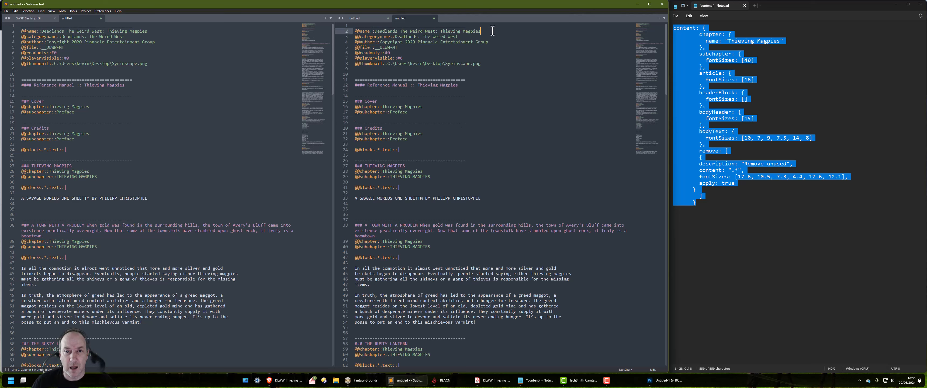
key(Up)
key(shift+Home)
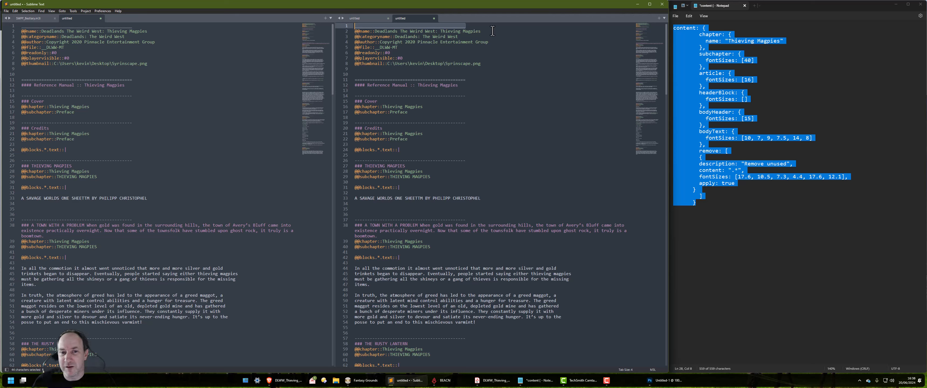
click(520, 81)
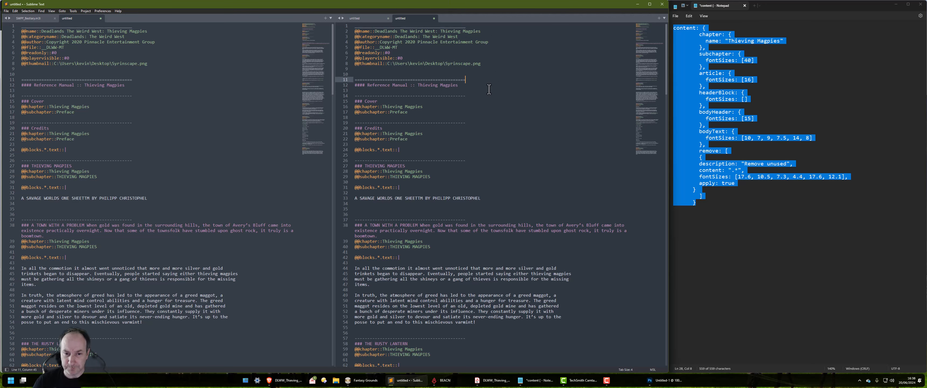
Examine the four-hash marker in front of the Reference Manual heading.
click(367, 86)
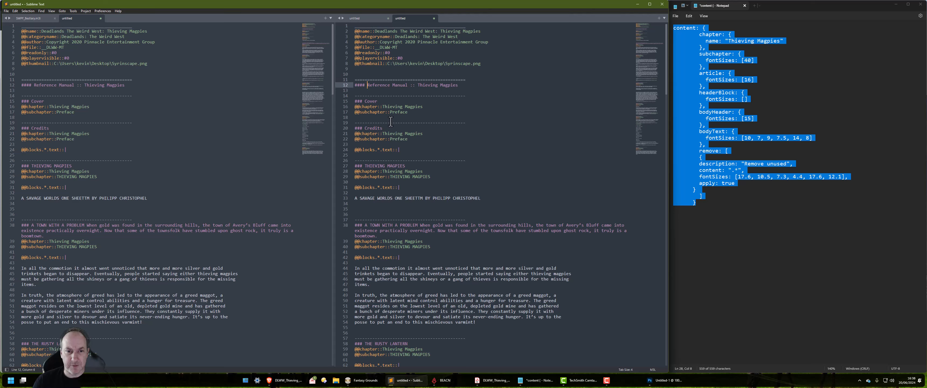
key(Left)
key(Left)
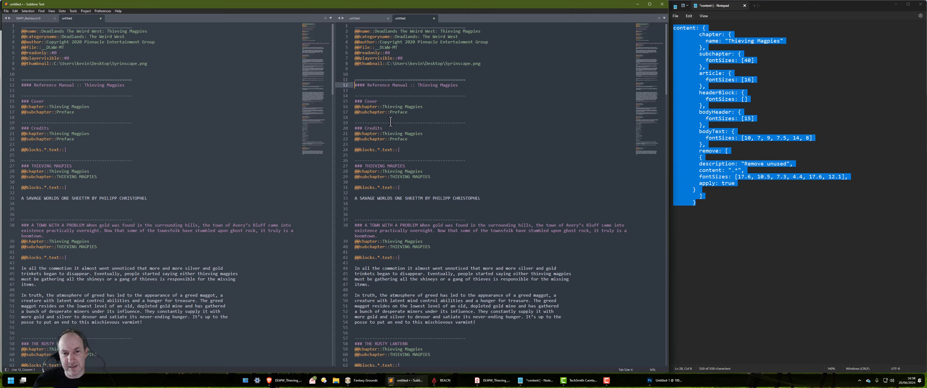
key(Right)
key(Right)
key(Right)
key(Right)
key(Right)
double_click(360, 87)
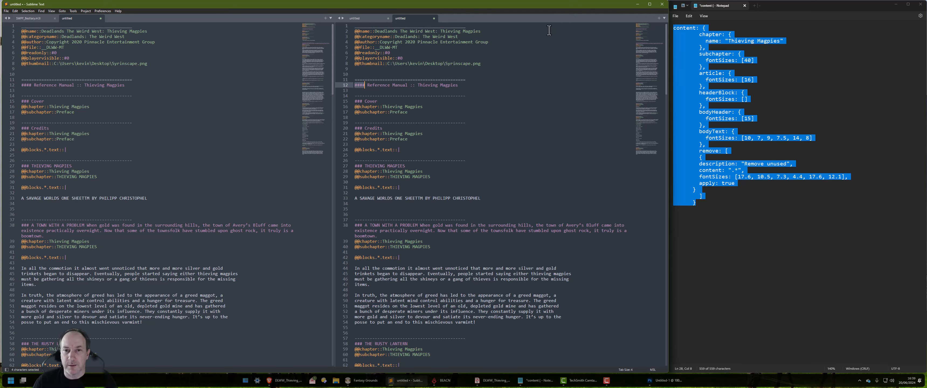
Switch to Fantasy Grounds and run the chat command "/markdown help" to list the record set types.
click(361, 380)
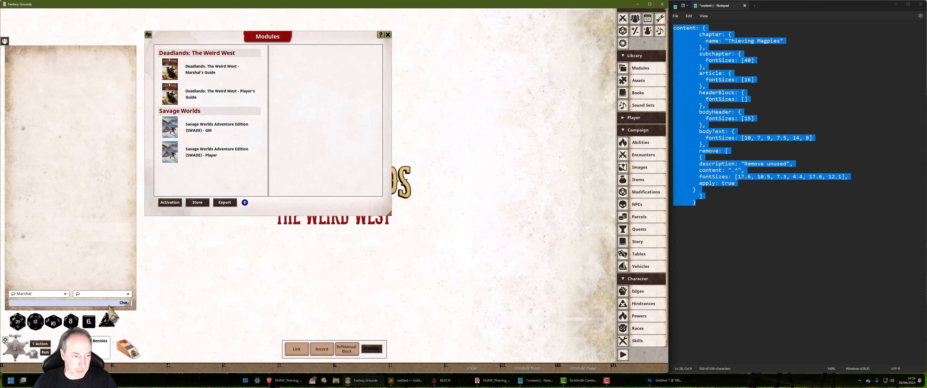
text(/markdown help)
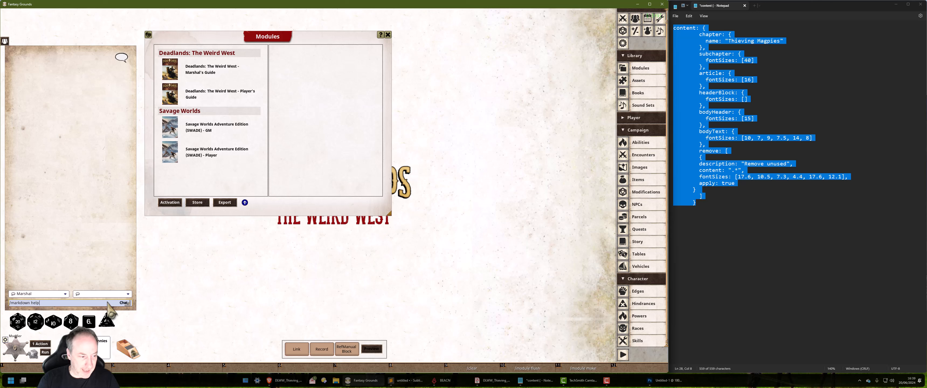
key(Return)
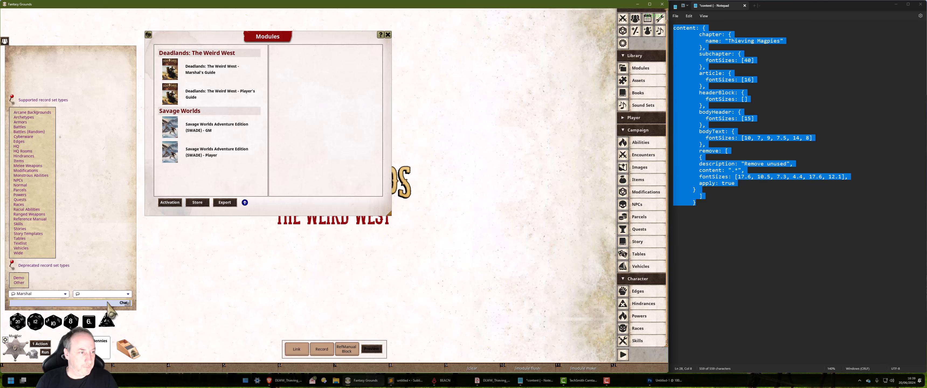
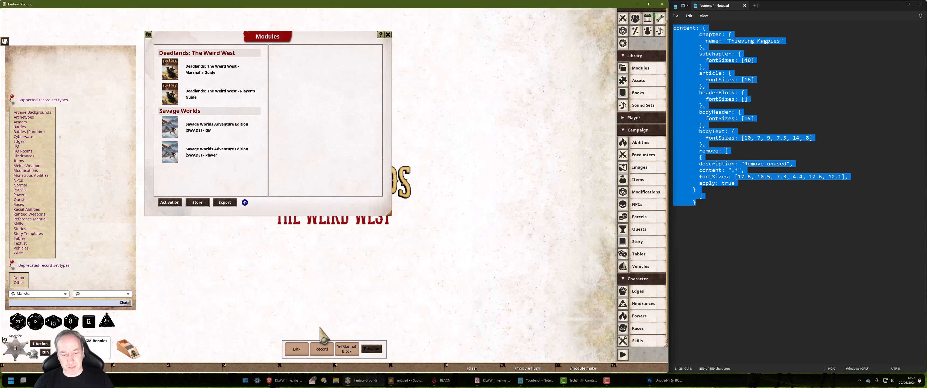
Examine the double colon and title in Sublime Text's Reference Manual heading, and compare them with the book entry in Fantasy Grounds' Modules window.
click(406, 383)
click(415, 93)
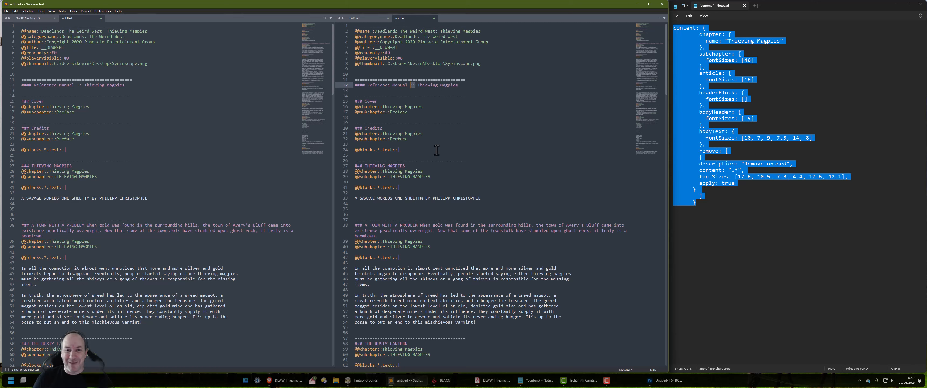
key(shift+End)
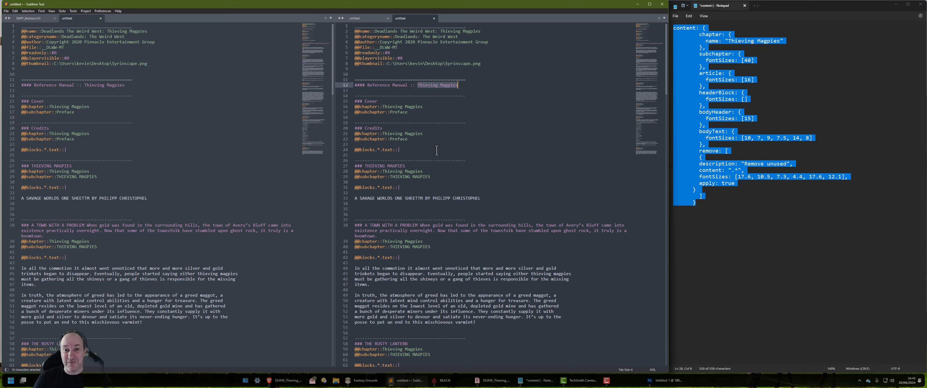
key(Left)
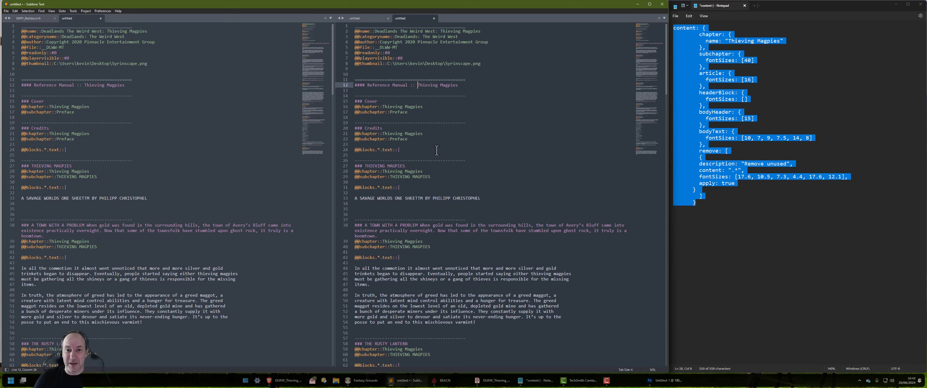
click(363, 382)
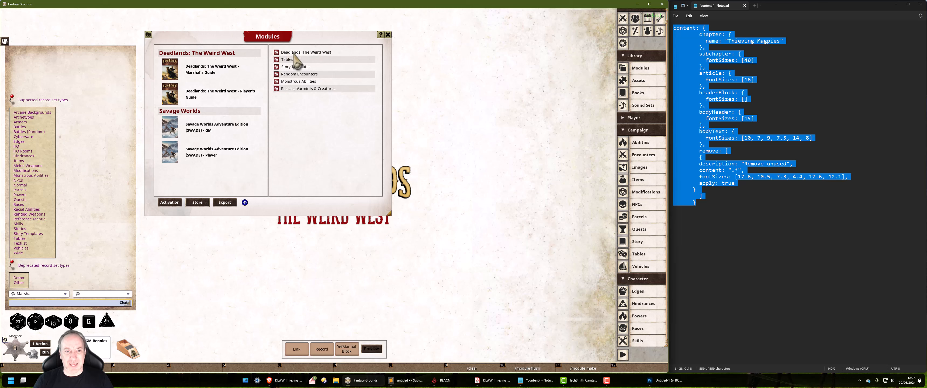
key(alt+Tab)
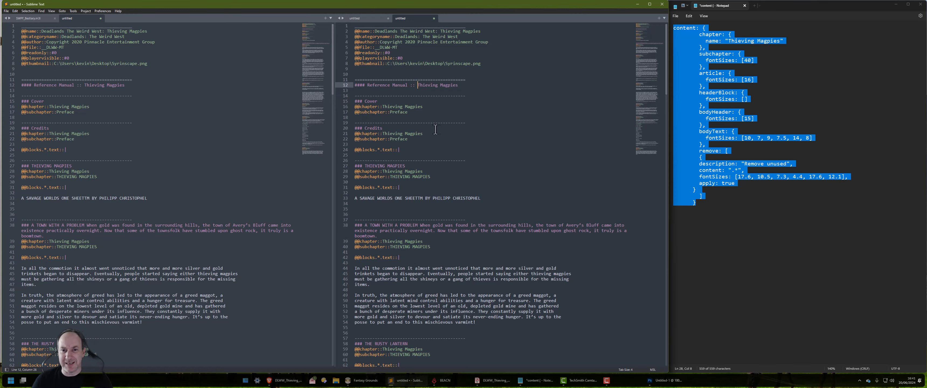
click(426, 114)
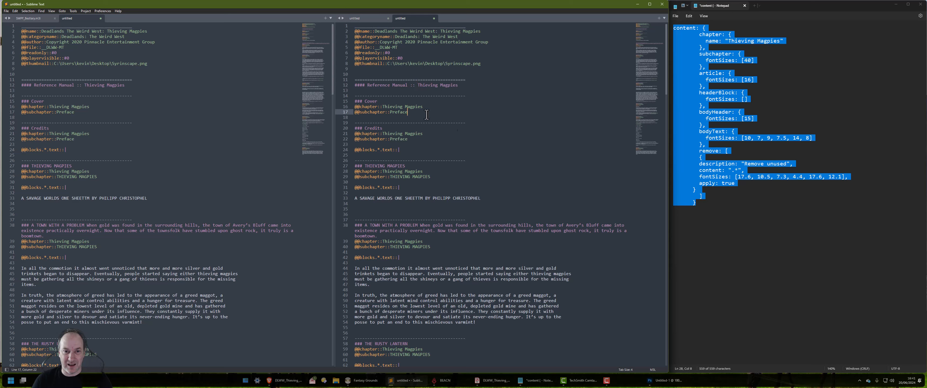
key(shift+Up)
key(shift+Up)
key(shift+Up)
key(shift+Home)
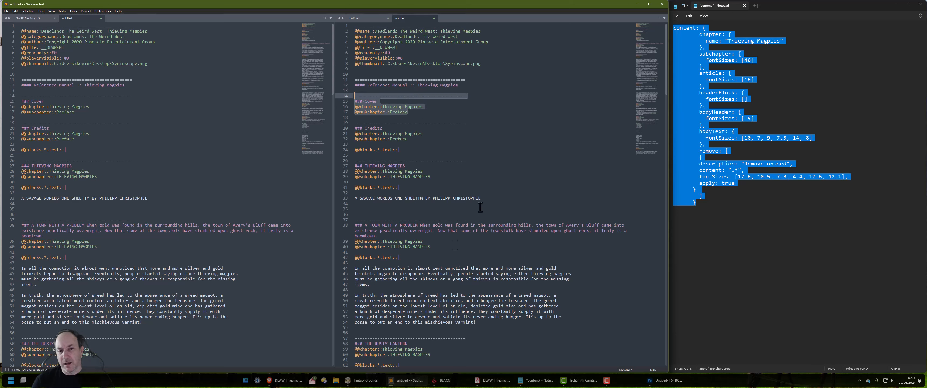
Switch to Fantasy Grounds and unload the Deadlands The Weird West: Thieving Magpies module from the Modules window.
click(370, 381)
click(178, 69)
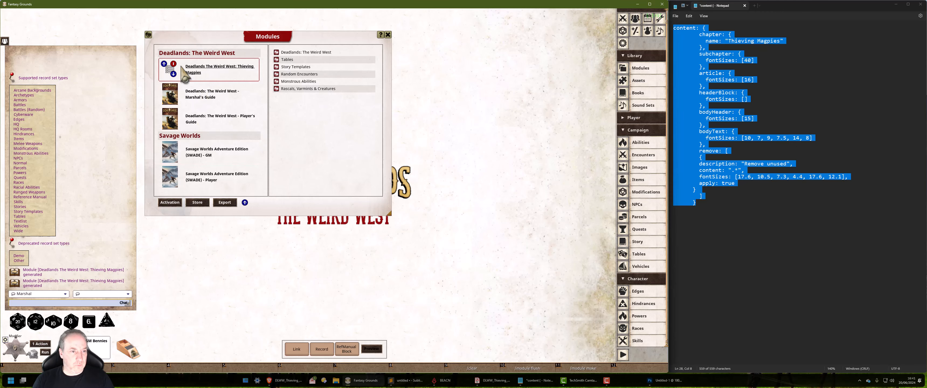
click(174, 64)
click(214, 74)
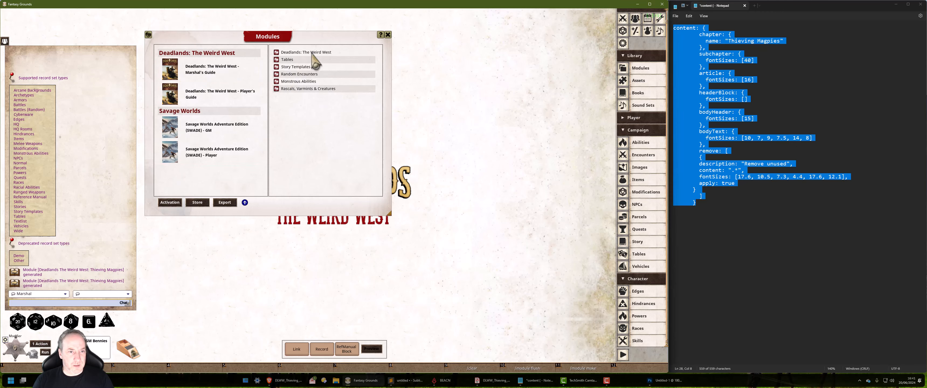
Open the Deadlands: The Weird West Marshal's Guide book, read its Cover and Credits pages, and close it.
click(312, 88)
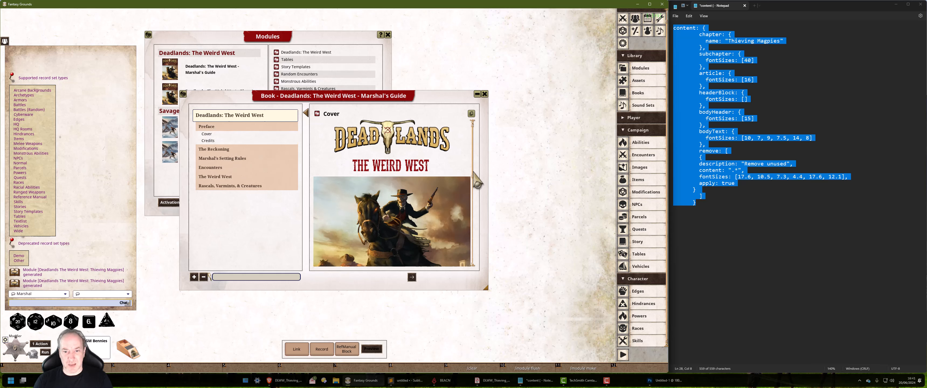
scroll(475, 187, down, 3)
scroll(493, 232, down, 4)
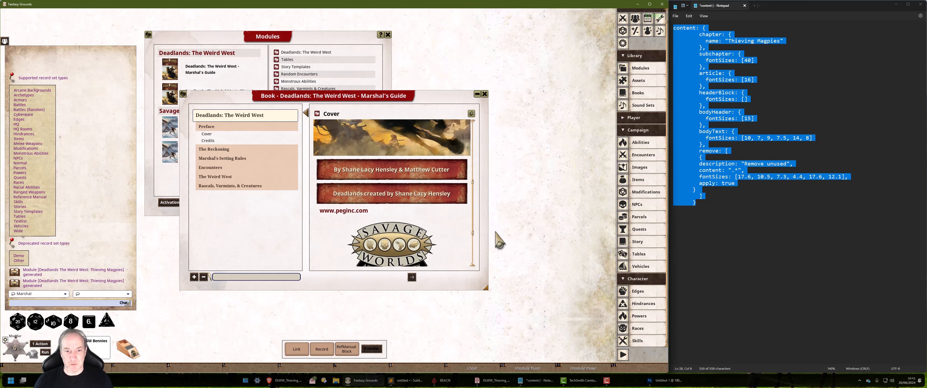
click(206, 140)
scroll(475, 187, down, 2)
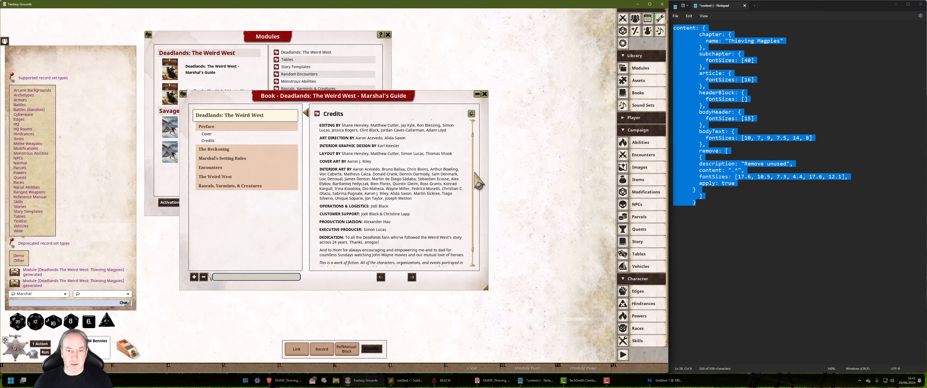
click(484, 94)
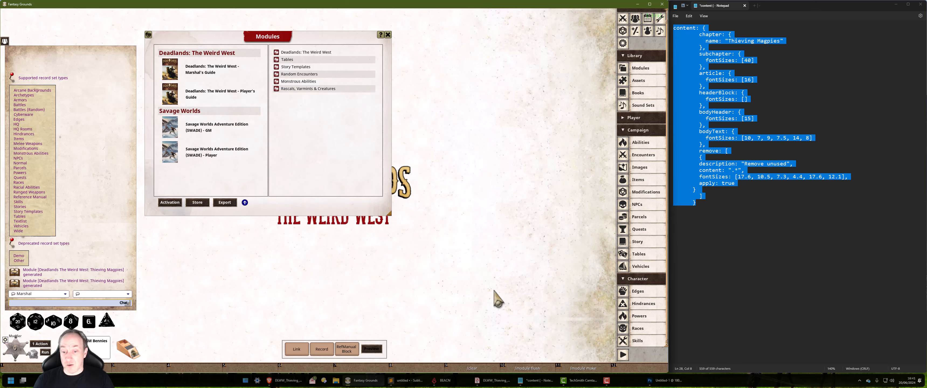
Switch to Sublime Text and delete the Cover section with its separator and blank line below the Reference Manual heading.
click(415, 381)
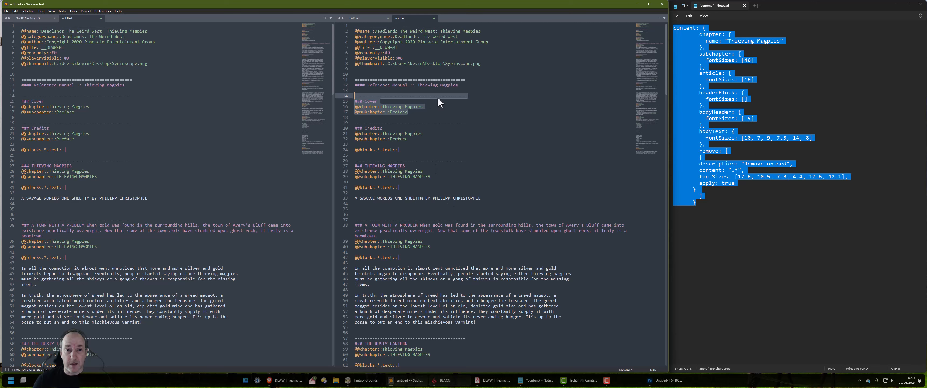
click(443, 122)
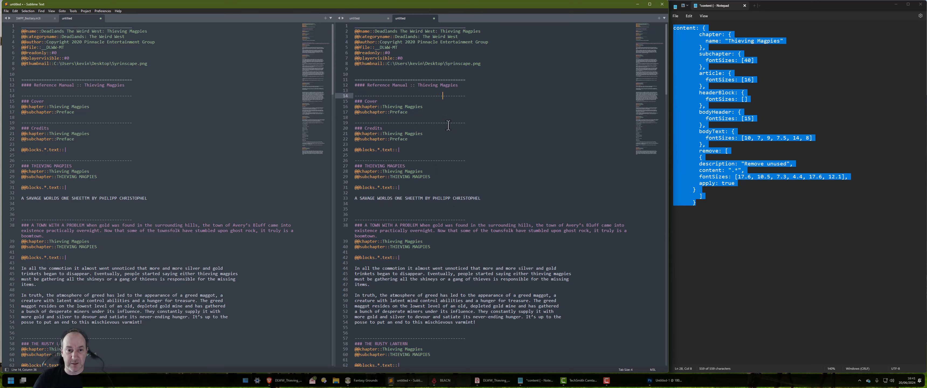
key(Home)
key(shift+Down)
key(shift+Down)
key(shift+Down)
key(shift+Down)
key(Delete)
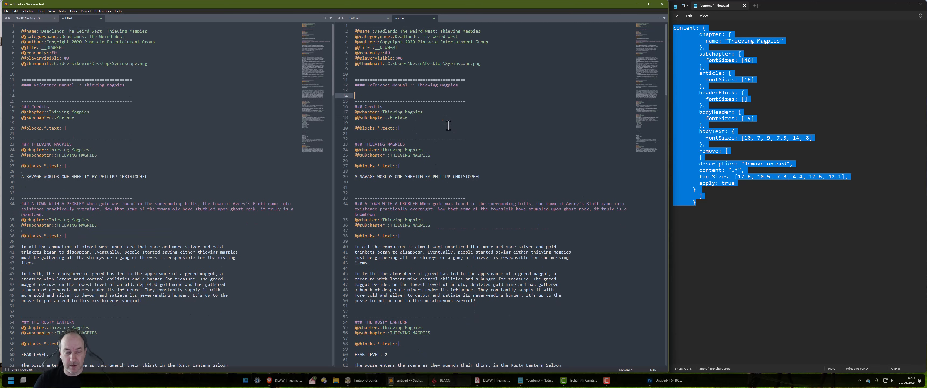
key(Delete)
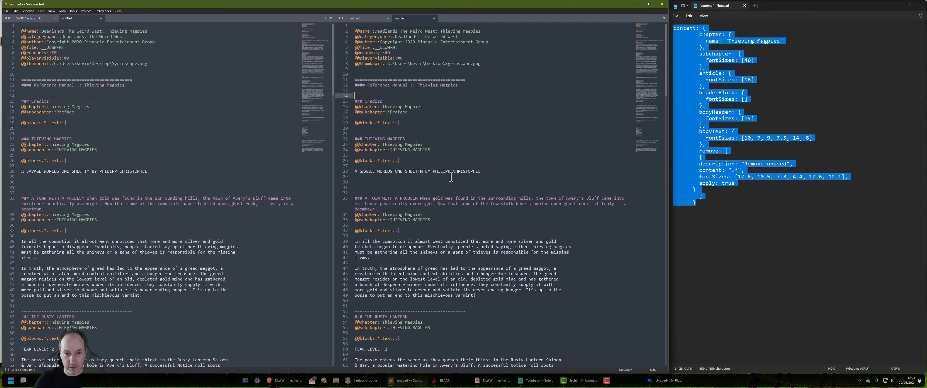
Correct "SHEETTM" to "SHEET" in the Savage Worlds byline under THIEVING MAGPIES and convert the whole line to title case.
click(512, 172)
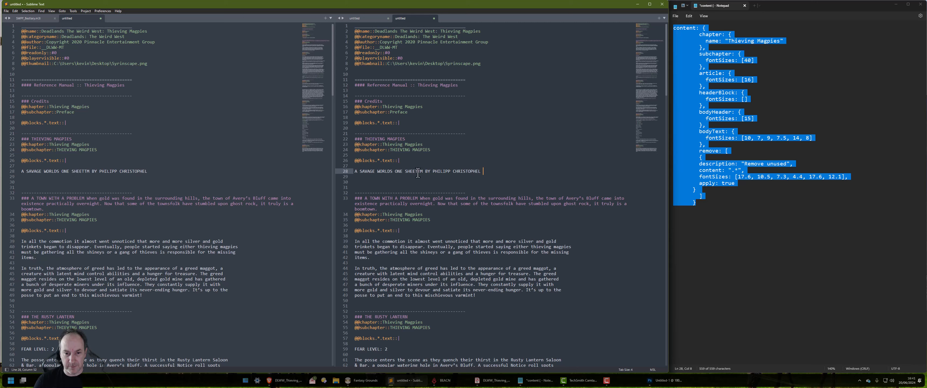
key(Delete)
key(Delete)
key(ctrl+l)
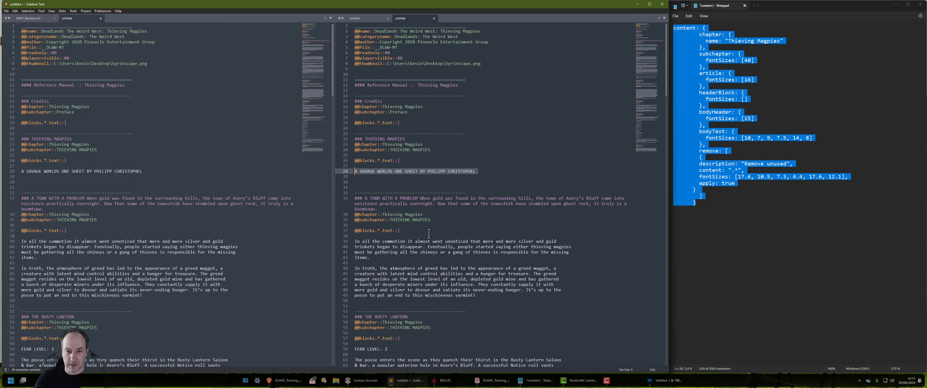
key(Left)
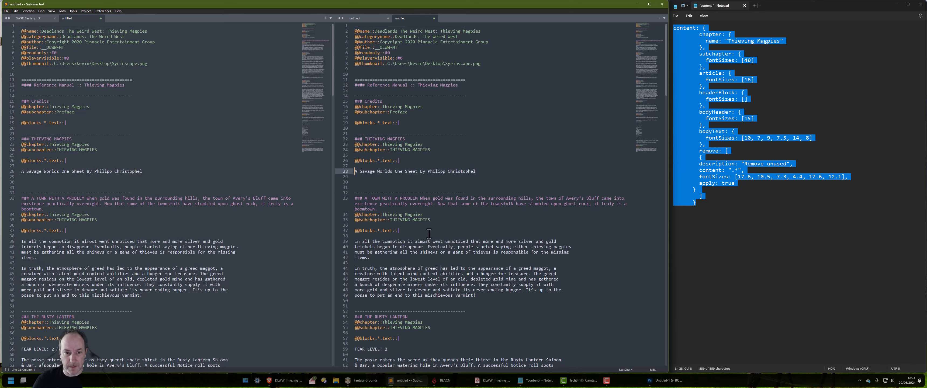
Bring up the Thieving Magpies PDF in Adobe Acrobat and check the start of its first page.
click(493, 380)
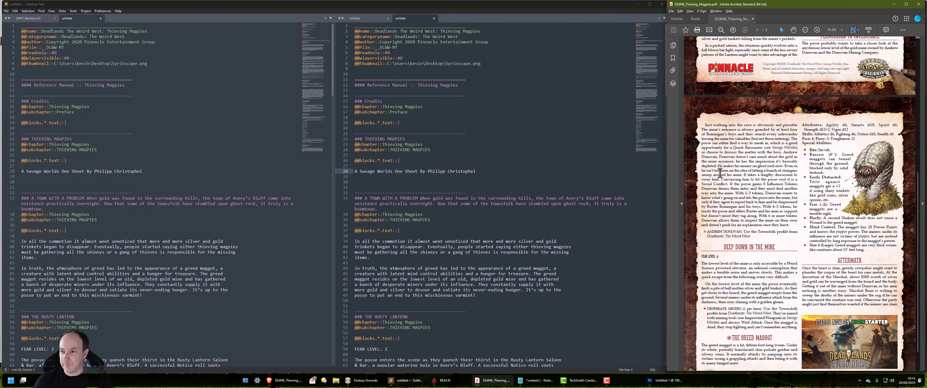
scroll(718, 222, up, 5)
scroll(718, 222, up, 1)
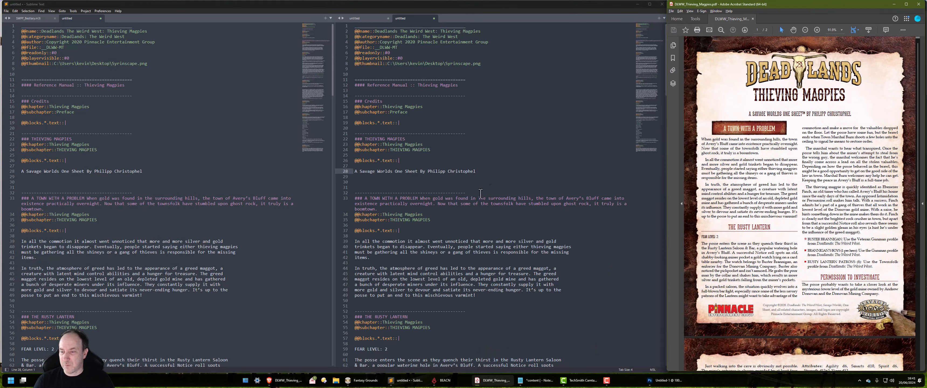
Move the Savage Worlds One Sheet byline from the THIEVING MAGPIES section into the text block of the Credits section.
drag(486, 173, 346, 173)
key(ctrl+x)
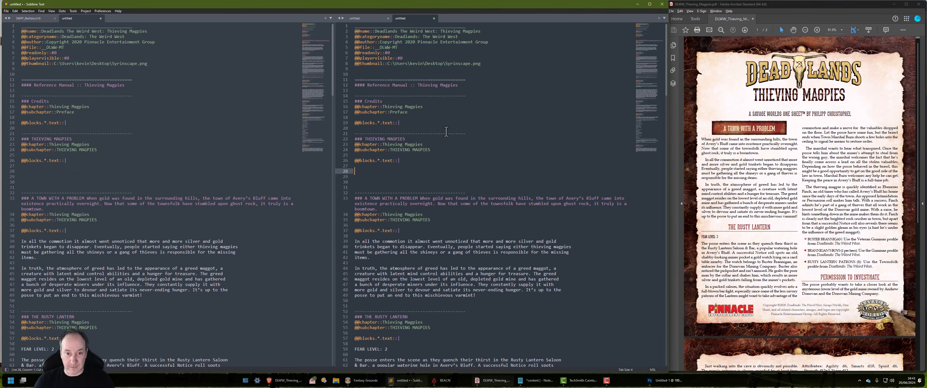
click(447, 129)
key(ctrl+v)
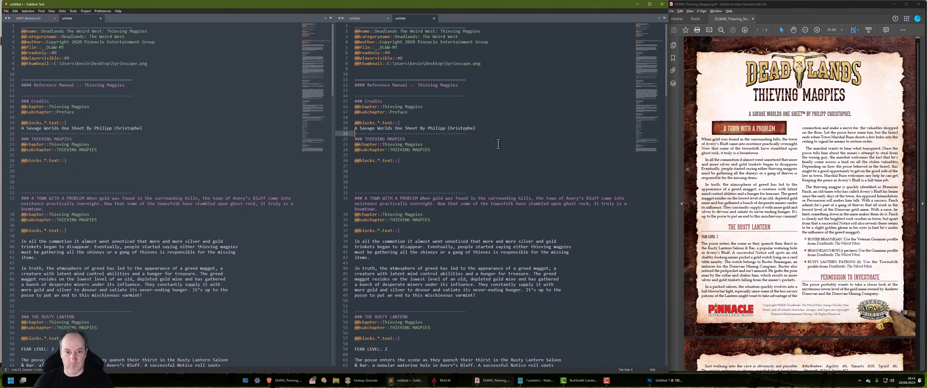
Delete the emptied THIEVING MAGPIES section, including its separator, chapter and subchapter lines and text block, below the byline.
key(shift+Down)
key(shift+Down)
key(shift+Down)
key(shift+Down)
key(shift+Down)
key(shift+Down)
key(shift+Down)
key(BackSpace)
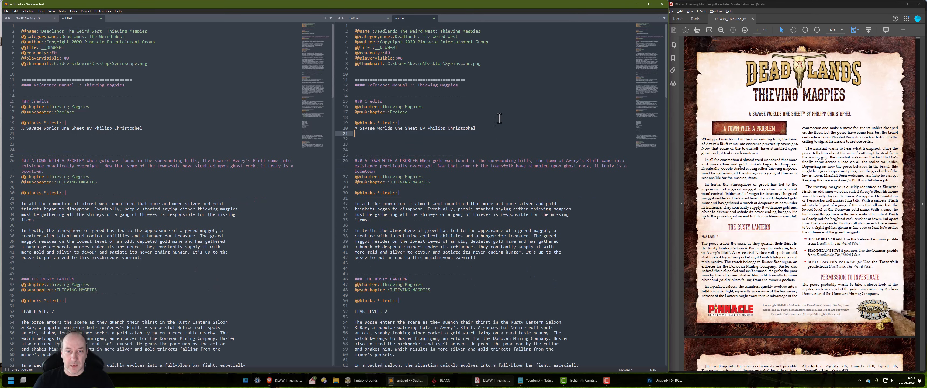
Copy the markup from the Reference Manual heading through the byline and preview it as a reference page in Fantasy Grounds.
key(shift+Up)
key(shift+Up)
key(shift+Up)
key(shift+Up)
key(shift+Up)
key(shift+Up)
key(shift+Up)
key(shift+Up)
key(shift+Up)
key(shift+Up)
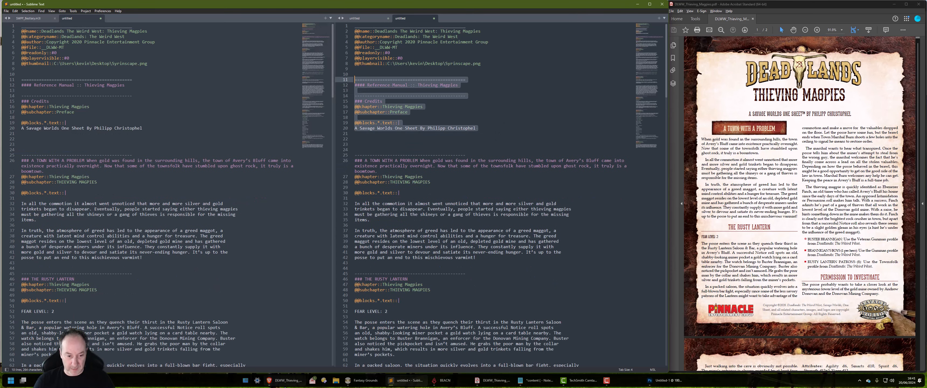
click(363, 380)
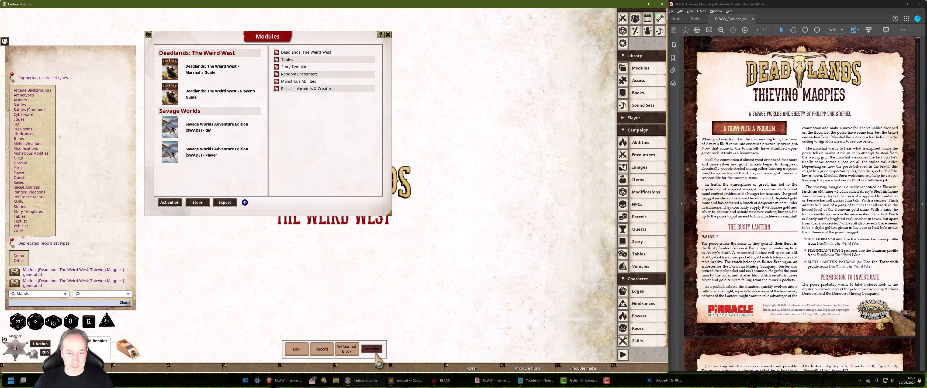
click(374, 351)
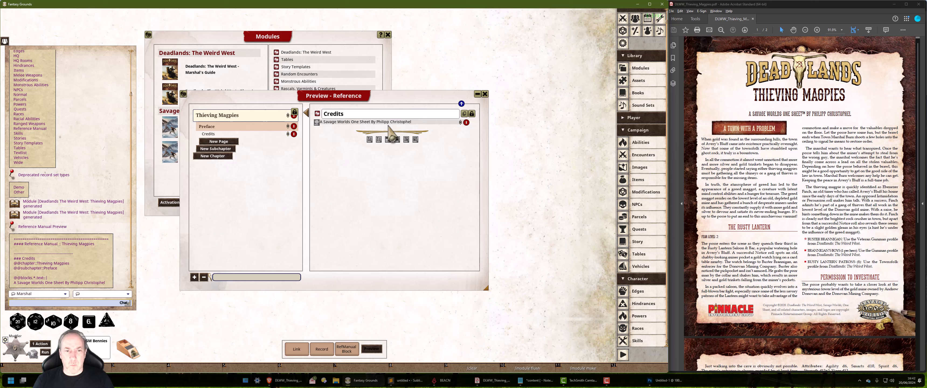
drag(390, 95, 423, 111)
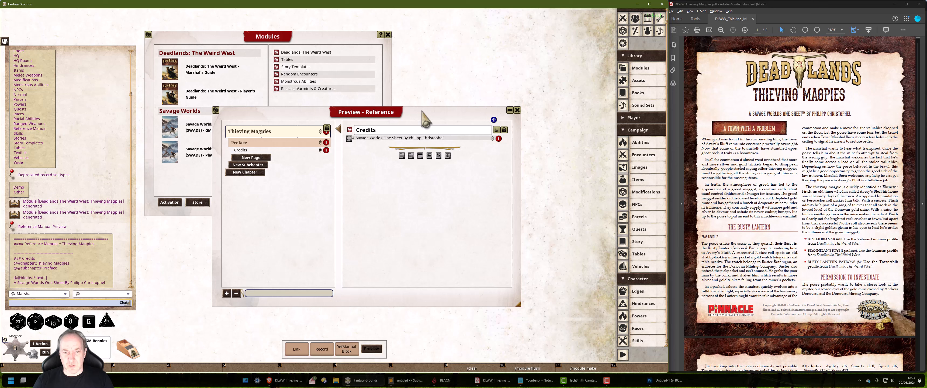
Open the campaign image assets and add an image block above the byline on the Credits page, removing the stray new page.
click(644, 81)
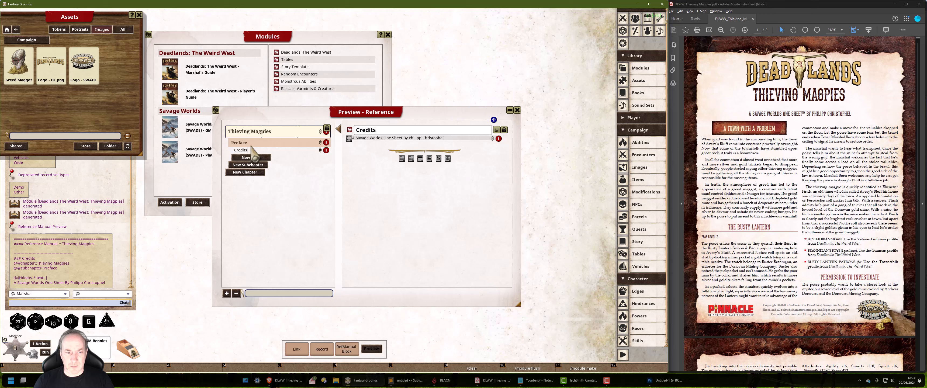
click(247, 159)
click(429, 158)
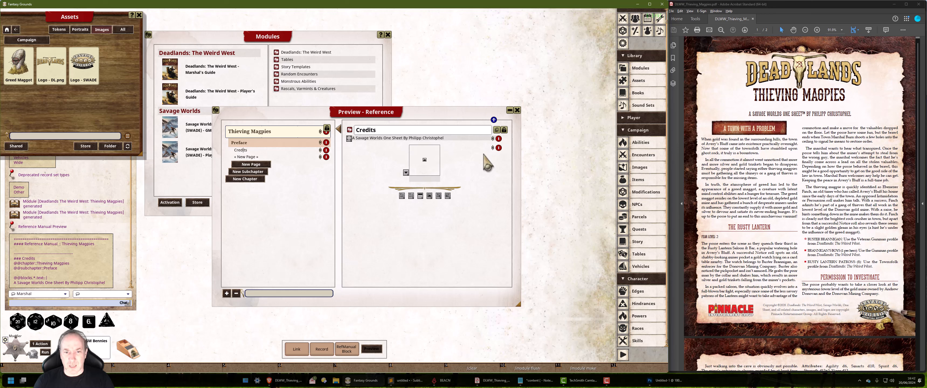
click(492, 148)
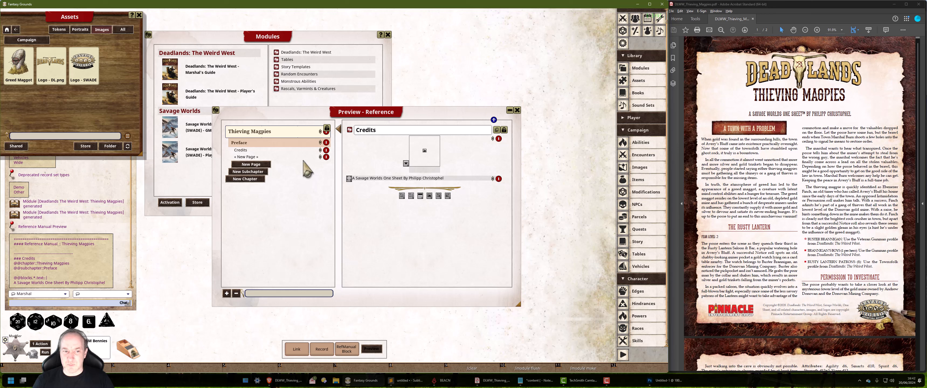
click(327, 157)
click(326, 157)
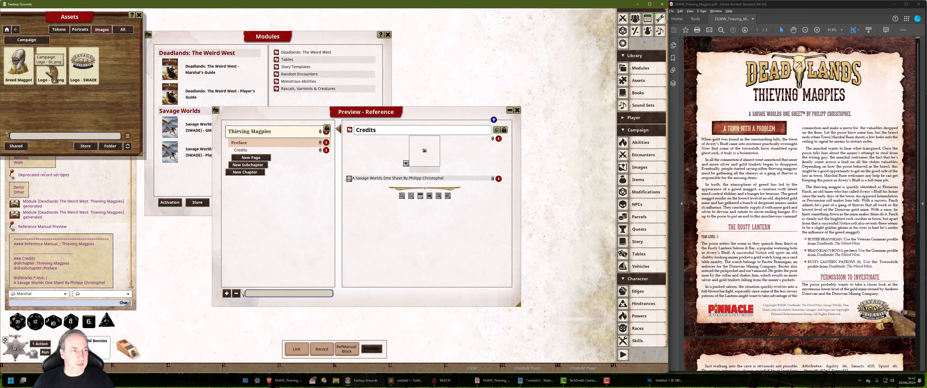
Place the campaign image Logo - DL.png in the Credits page's image block and scale it to 90.
drag(54, 72, 410, 219)
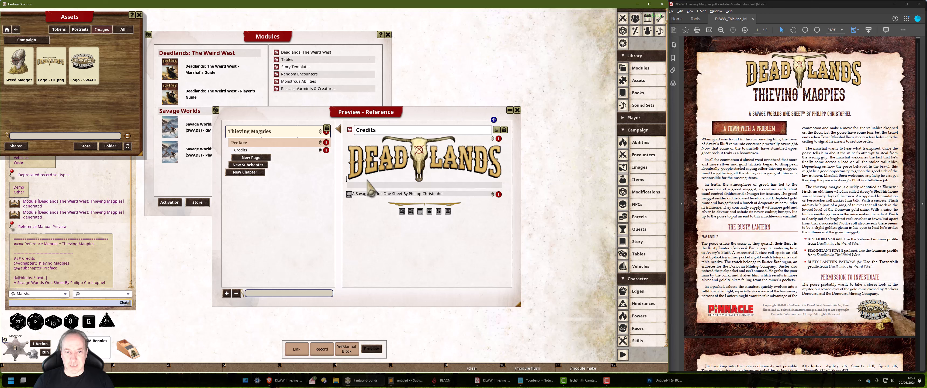
click(338, 129)
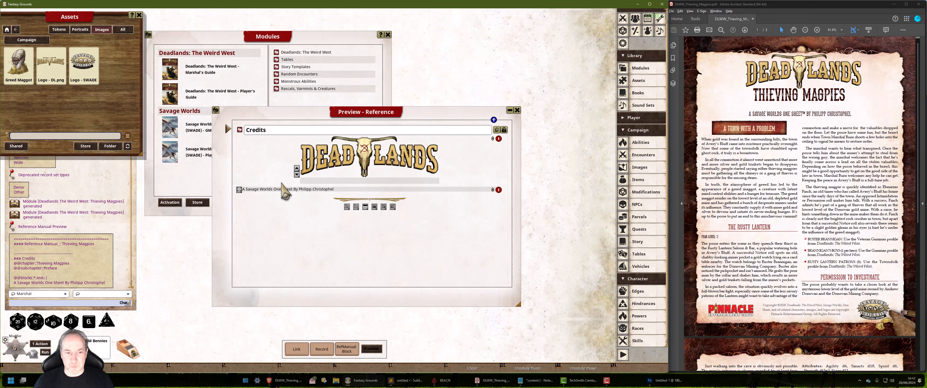
click(229, 128)
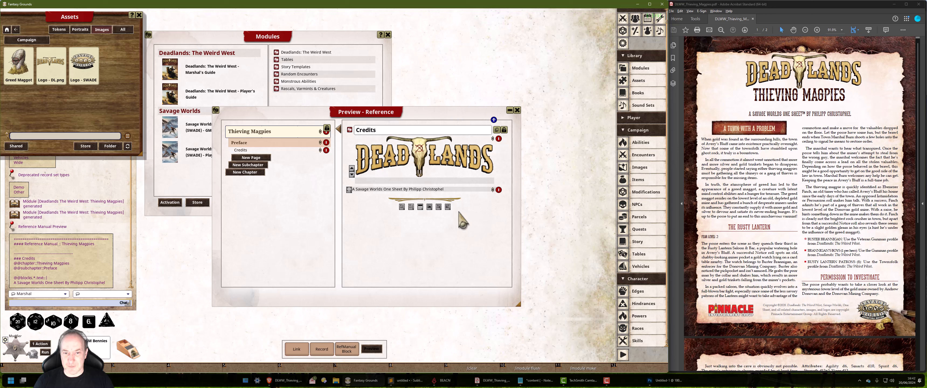
Add a header block between the logo and the byline with the text "Thieving Magpies" copied from the chapter line in Sublime Text.
click(420, 208)
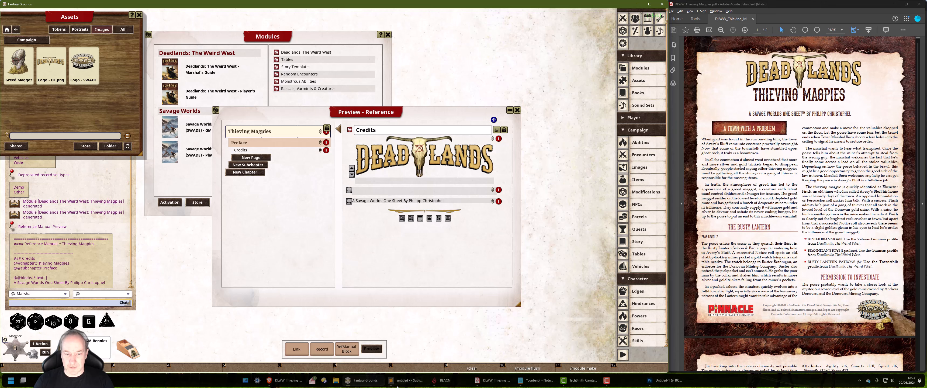
click(420, 382)
click(429, 108)
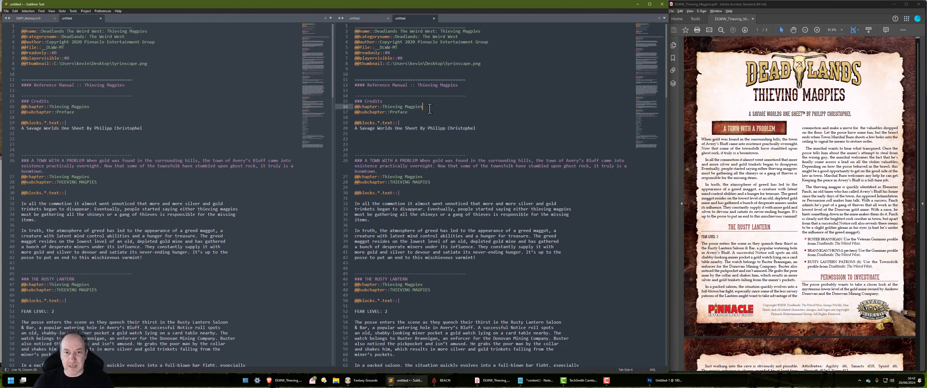
shift+click(382, 107)
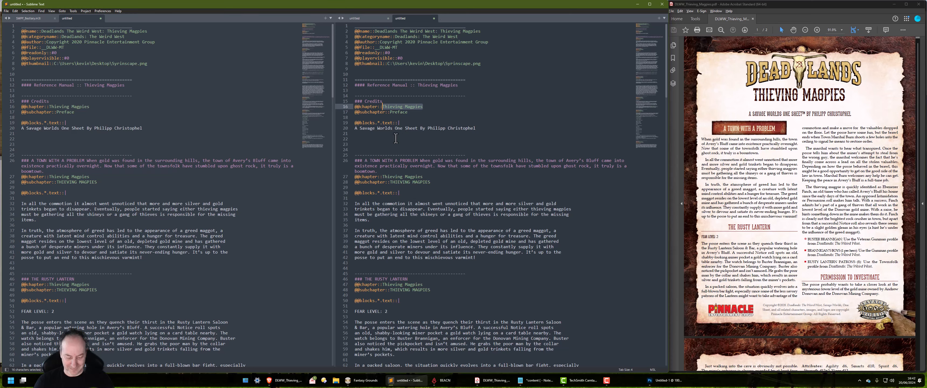
key(alt+Tab)
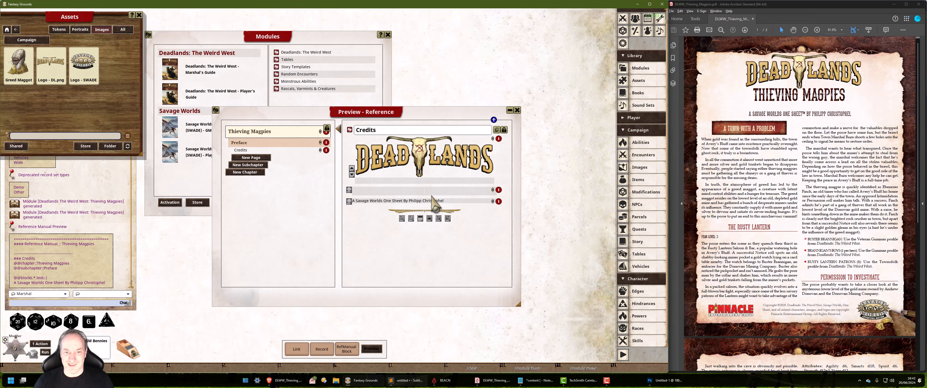
key(ctrl+v)
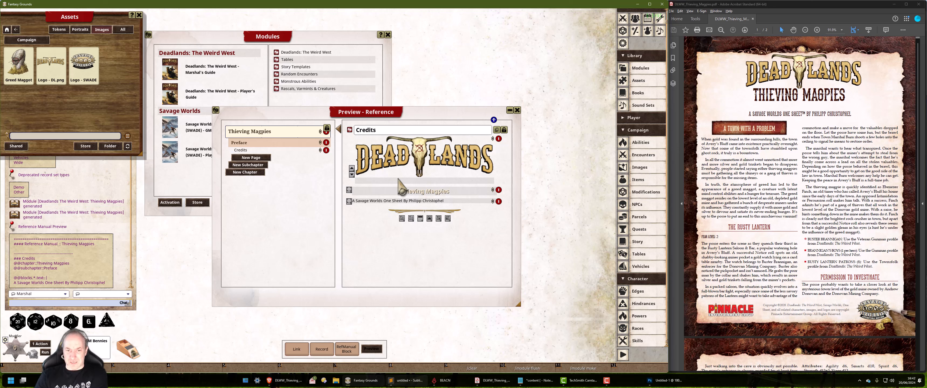
Apply the red swade banner frame to the Thieving Magpies header block.
click(348, 200)
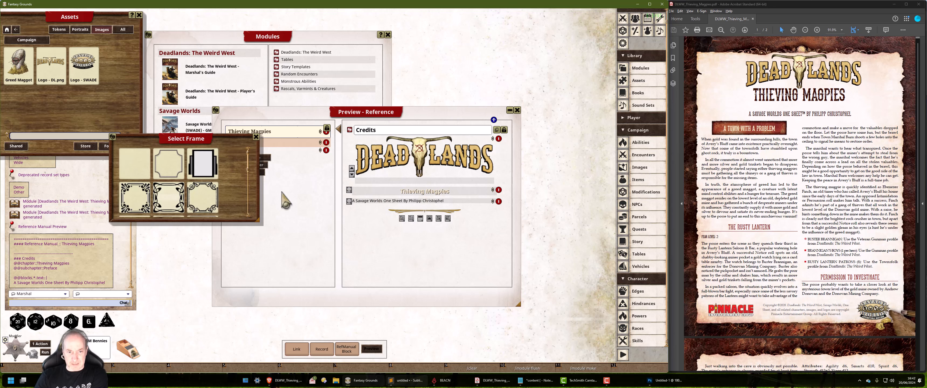
scroll(208, 193, down, 2)
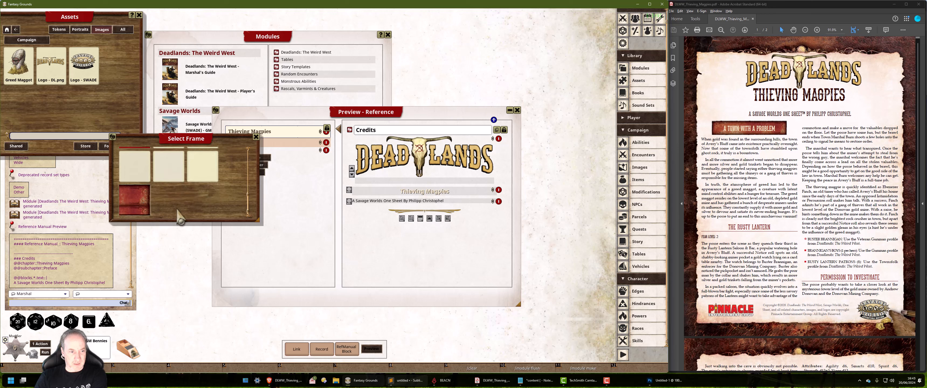
click(132, 203)
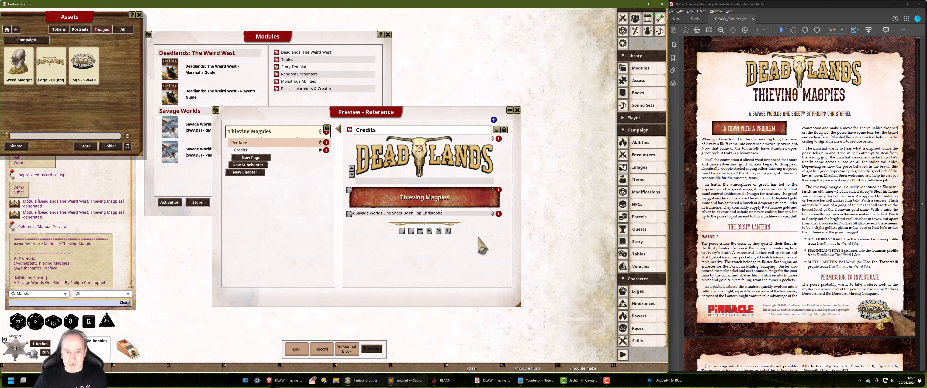
Make the whole byline on the Credits page bold and lock the page.
click(470, 213)
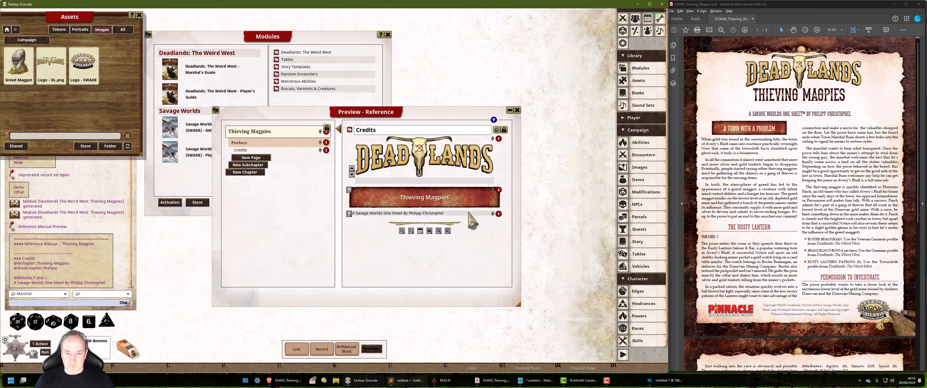
key(ctrl+a)
key(ctrl+b)
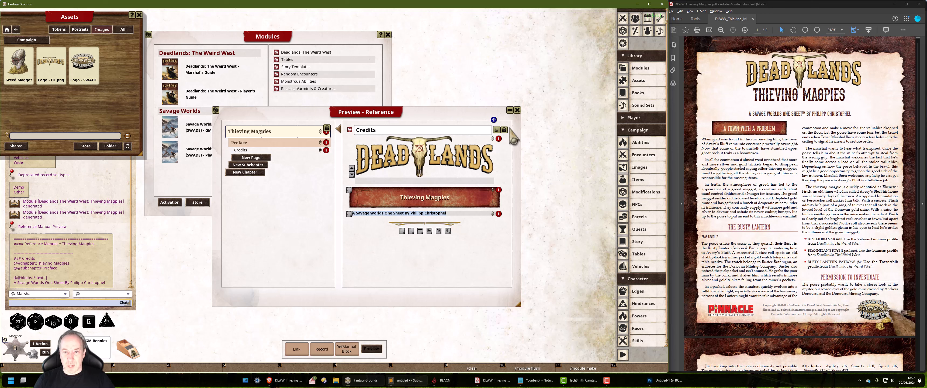
click(504, 130)
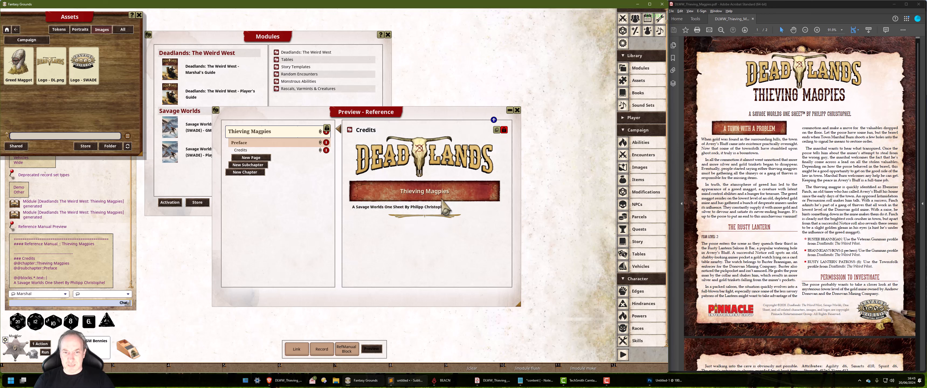
drag(400, 126, 413, 84)
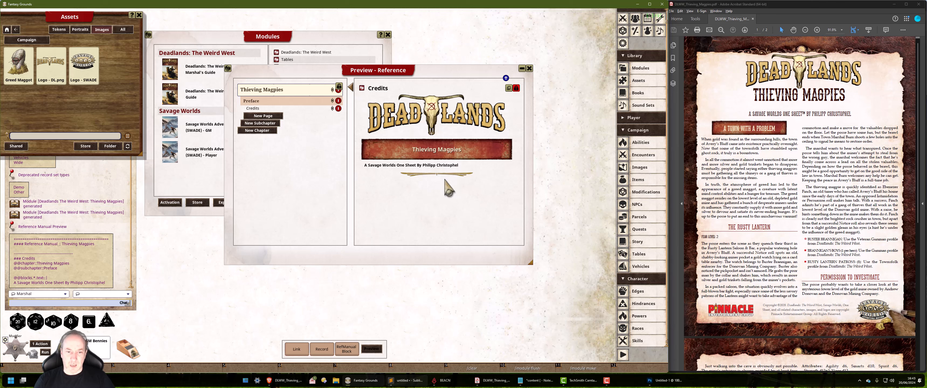
Export the previewed Credits page as markdown to the clipboard.
click(420, 383)
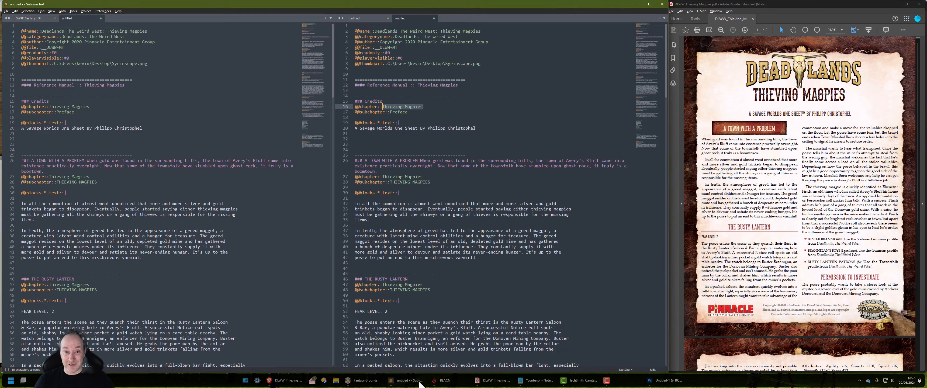
click(419, 383)
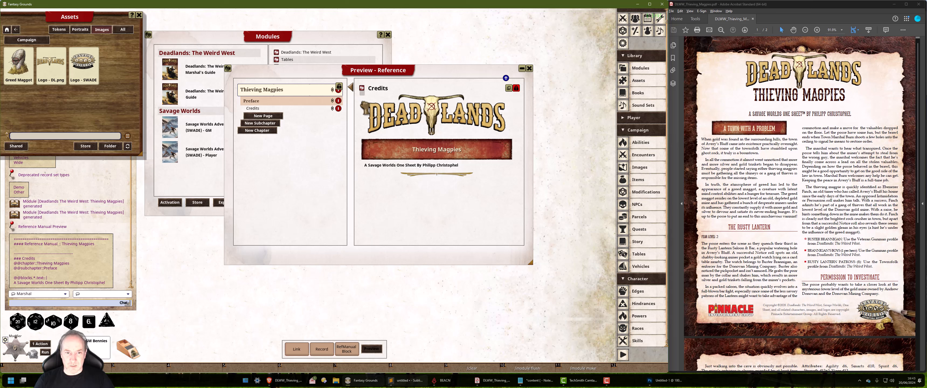
click(323, 349)
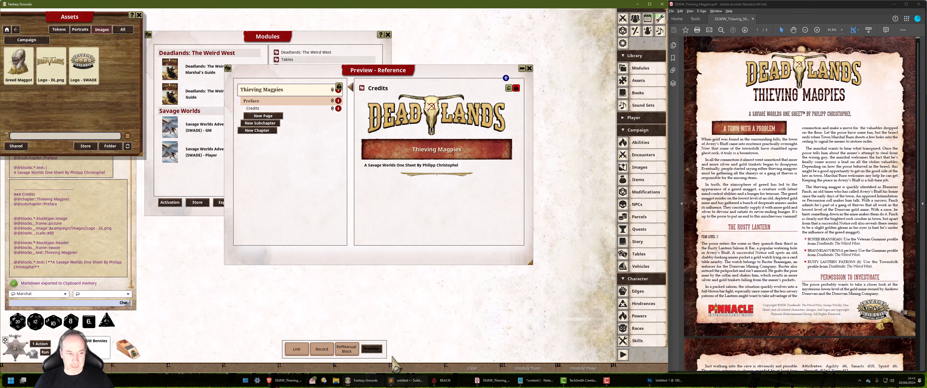
Replace the old Credits section in Sublime Text with the exported markup and remove the extra blank line above it.
mouse_move(420, 385)
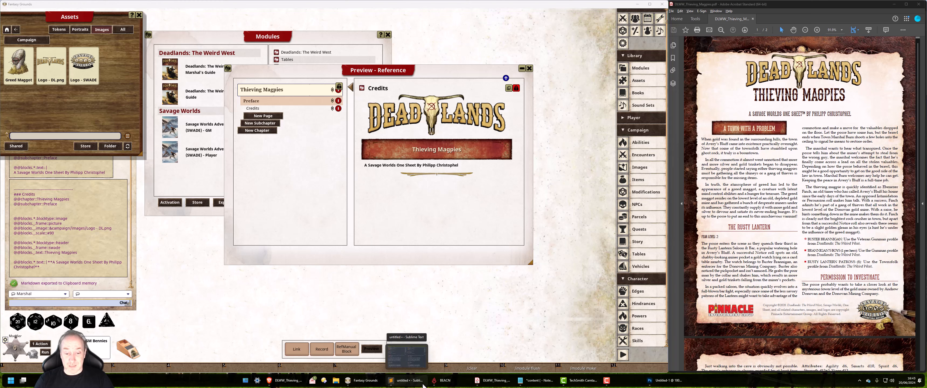
click(420, 385)
drag(486, 133, 351, 95)
text(-------------------------------------------- ### Credits @@chapter::Thieving Magpies @@subchapter::Preface   @@blocks.*.blocktype::image @@blocks._.frame::picture @@blocks._.image::&campaign/images/Logo - DL.png @@blocks._.scale::#90  @@blocks.*.blocktype::header @@blocks._.frame::swade @@blocks._.text::Thieving Magpies  @@blocks.*.text::|**A Savage Worlds One Sheet By Philipp Christophel**)
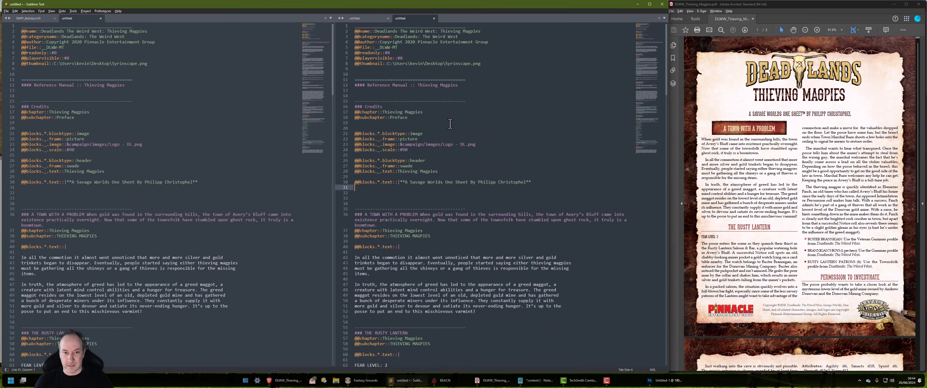
click(470, 92)
key(Delete)
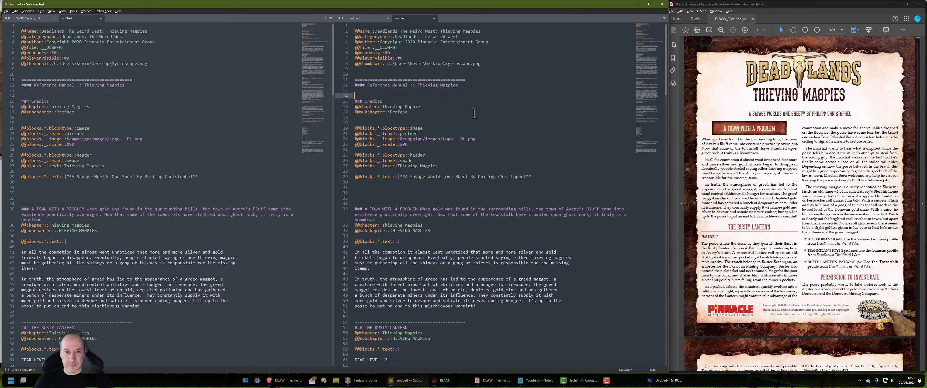
Indent the chapter and subchapter lines of the Credits section by one tab.
key(Down)
key(Down)
key(Tab)
key(Down)
key(Tab)
key(Down)
key(Down)
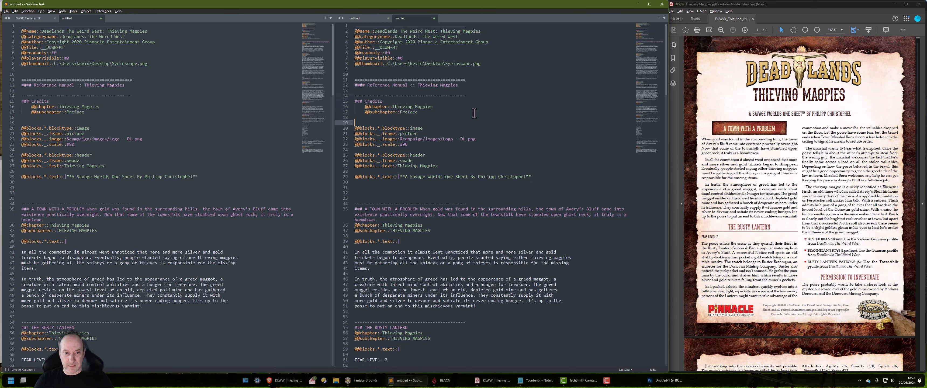
Remove the extra blank line above the Credits image block and indent its blocktype, frame, image and scale lines by one tab.
key(Delete)
key(Tab)
key(Down)
key(Tab)
key(Down)
key(Tab)
key(Down)
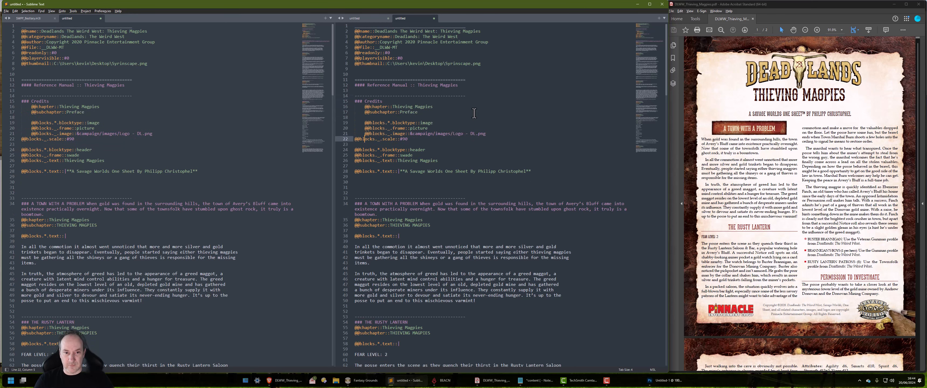
key(Tab)
Indent the blocktype, frame and text lines of the Credits header block by one tab.
key(Down)
key(Down)
key(Tab)
key(Down)
key(Tab)
key(Down)
key(Tab)
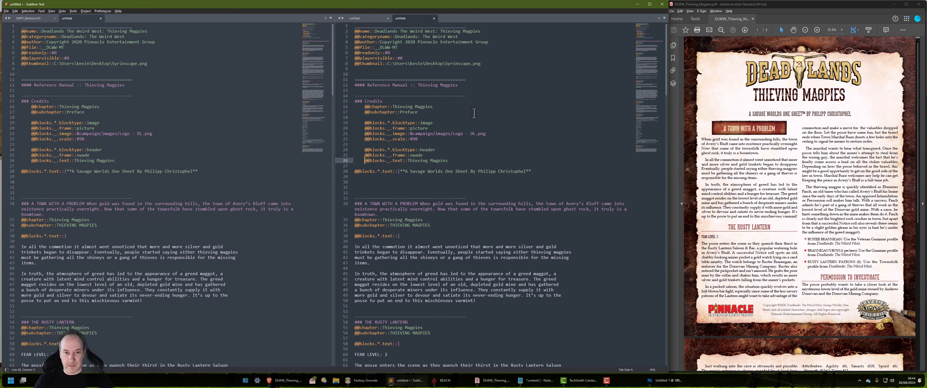
Indent the Credits text block line by one tab and move its bold byline onto its own line beneath it.
key(Down)
key(Down)
key(Tab)
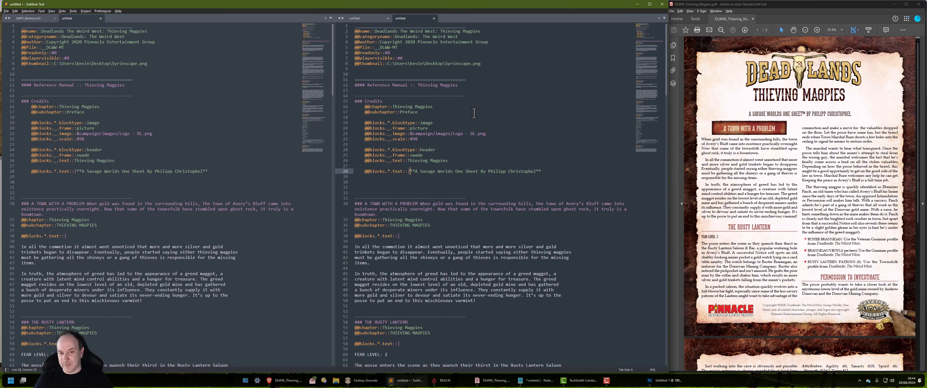
key(Return)
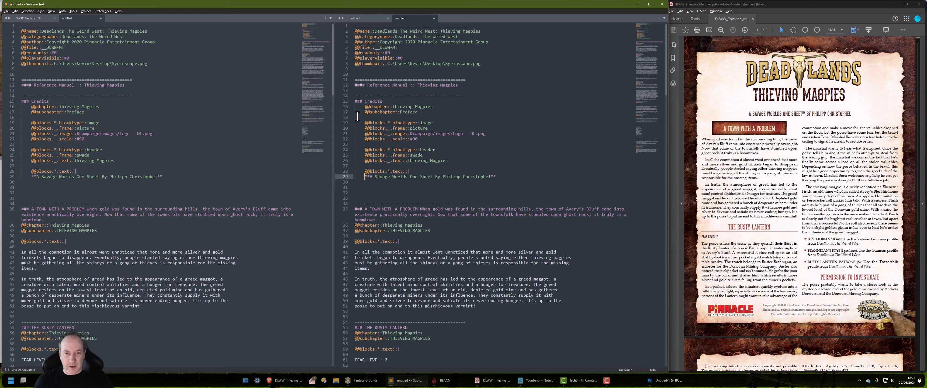
click(350, 102)
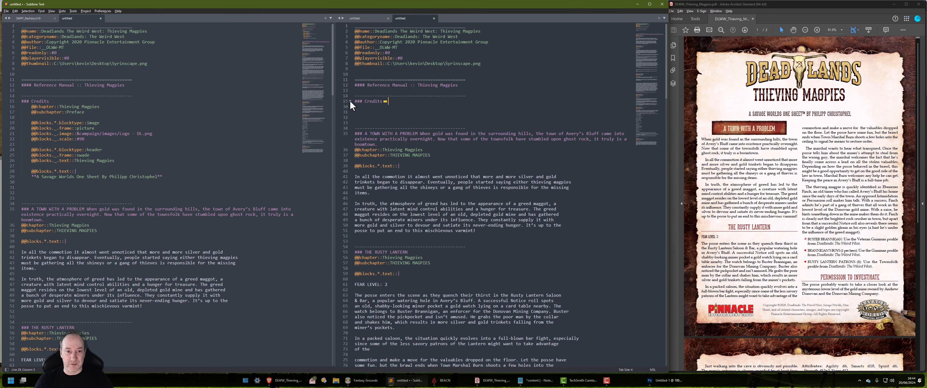
click(351, 102)
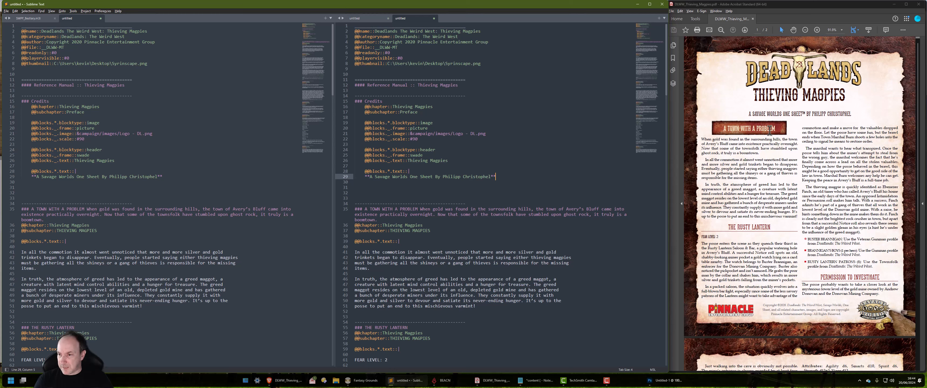
Separate the "A TOWN WITH A PROBLEM" heading from its opening paragraph with a blank line.
click(392, 210)
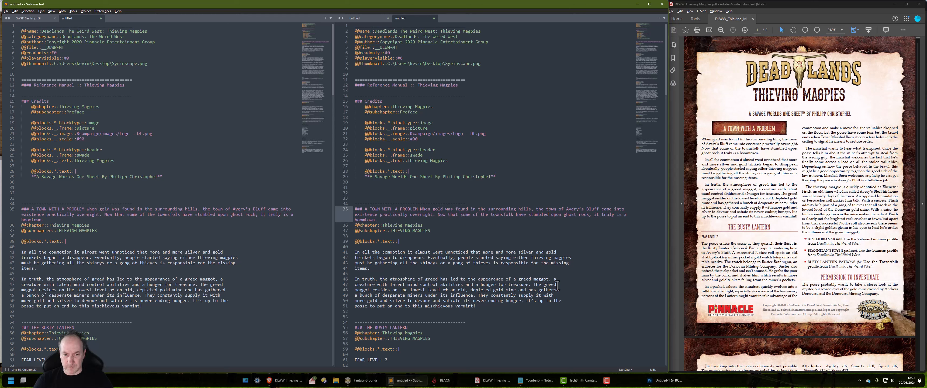
key(Return)
key(Return)
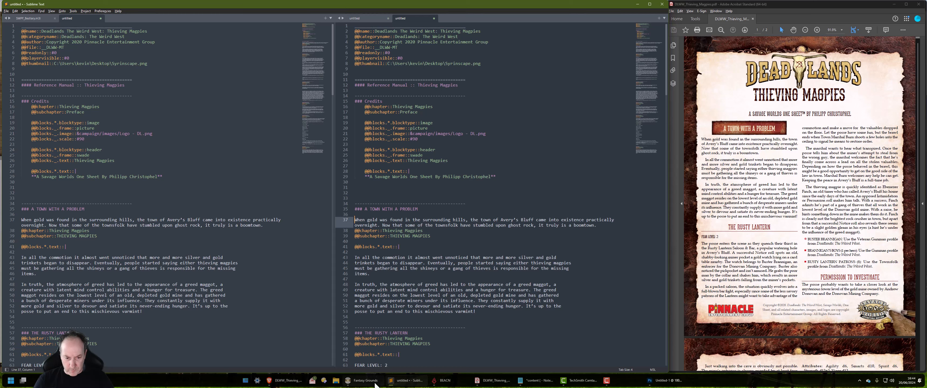
Preview the markup from the Reference Manual heading through the A TOWN WITH A PROBLEM text in Fantasy Grounds and open that page.
drag(486, 311, 344, 78)
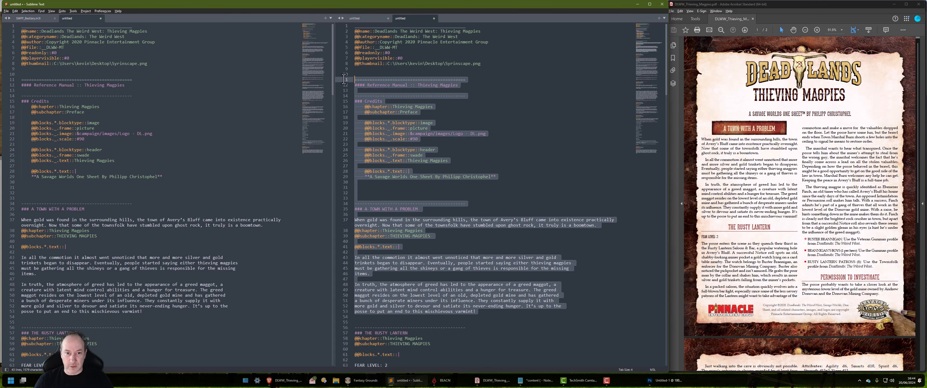
click(364, 380)
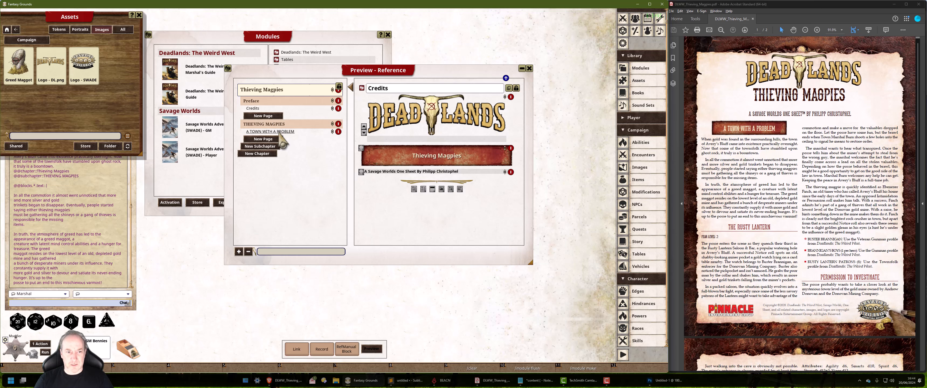
click(278, 132)
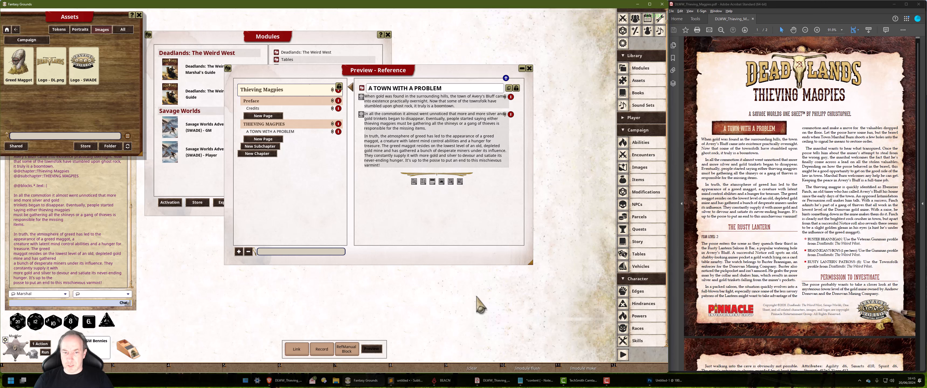
Add an image block with Logo - SWADE to the A TOWN WITH A PROBLEM preview in Fantasy Grounds and move it above both text blocks.
click(407, 382)
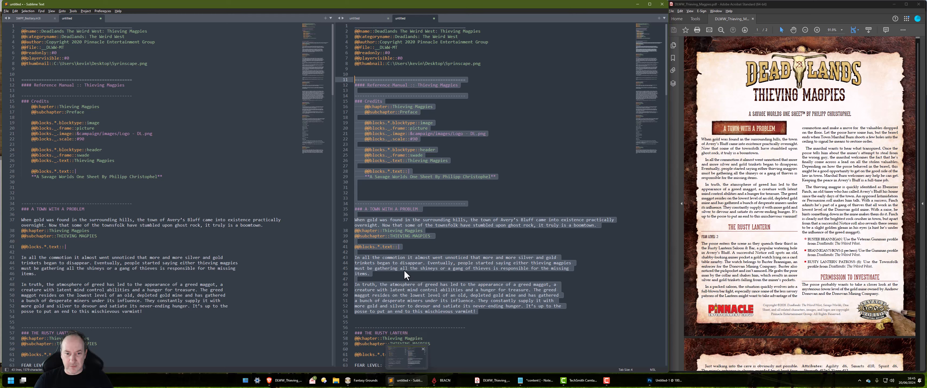
click(425, 241)
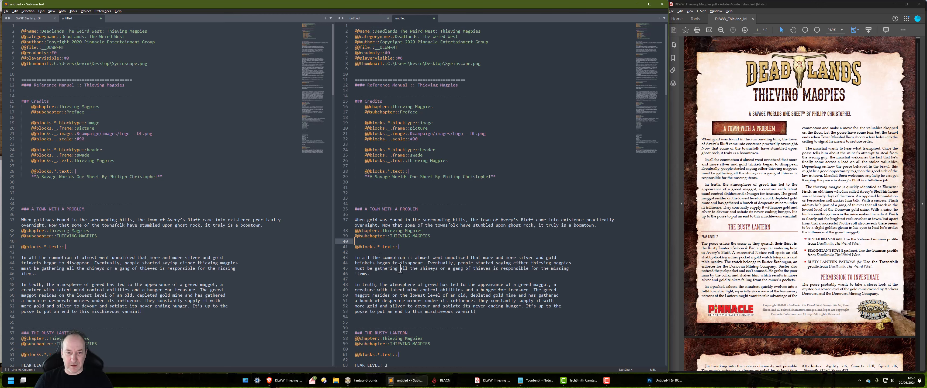
click(363, 380)
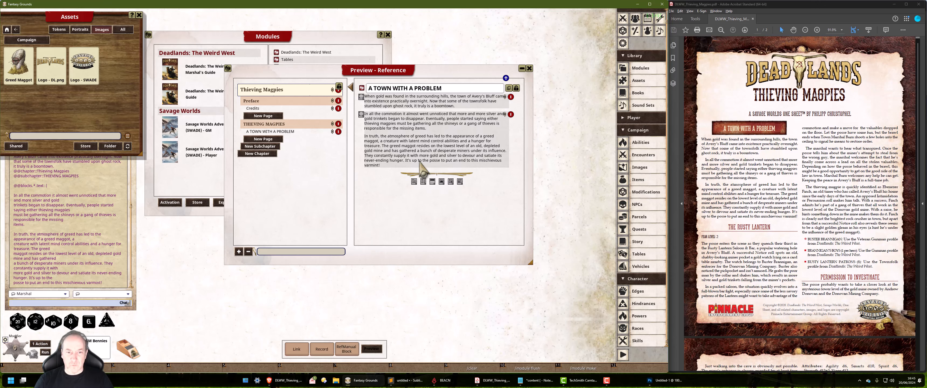
click(442, 181)
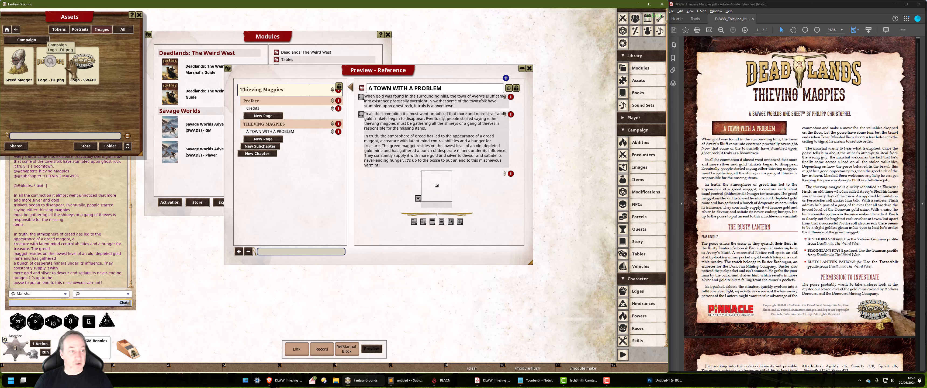
drag(239, 134, 438, 185)
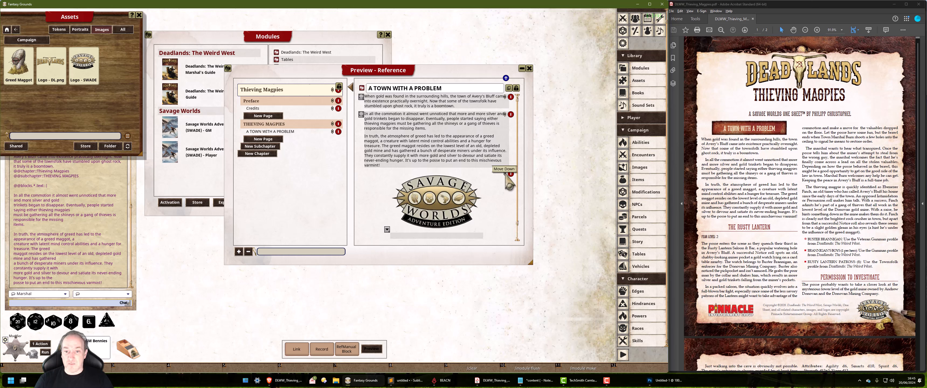
click(508, 181)
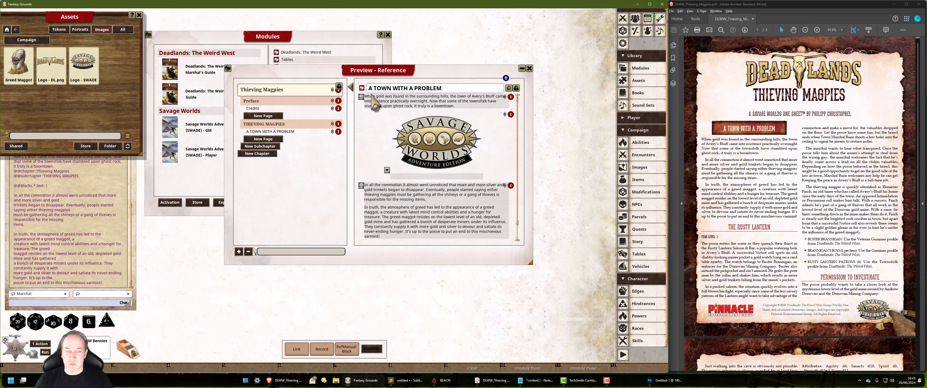
click(505, 112)
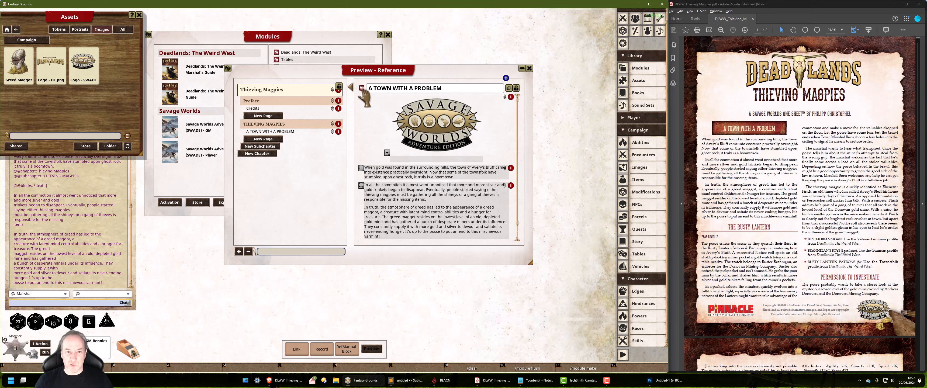
Export the previewed page as markdown and examine the generated image and text block markup in the chat.
click(321, 356)
scroll(70, 248, up, 5)
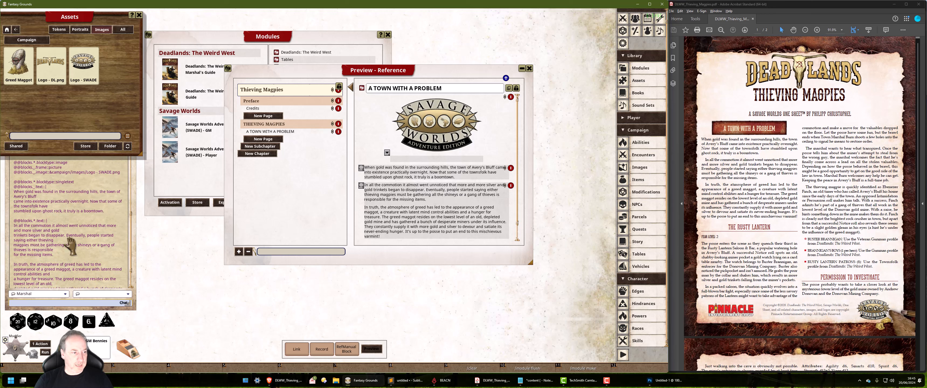
scroll(75, 252, down, 3)
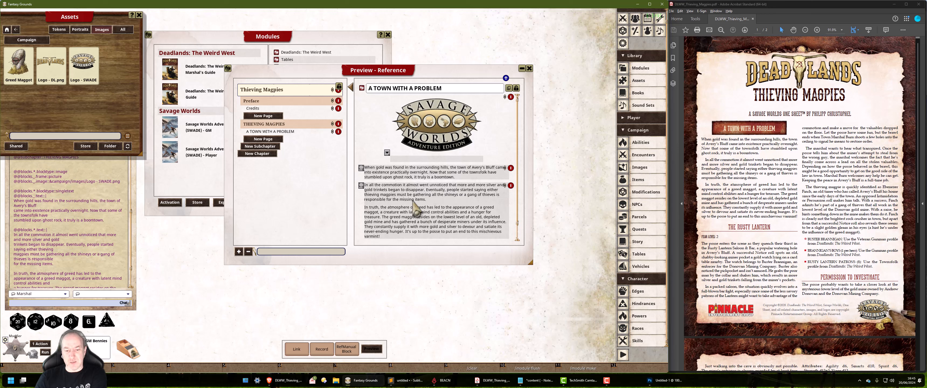
Delete both text blocks from the previewed page and export the remaining image block as markdown to the clipboard.
click(511, 167)
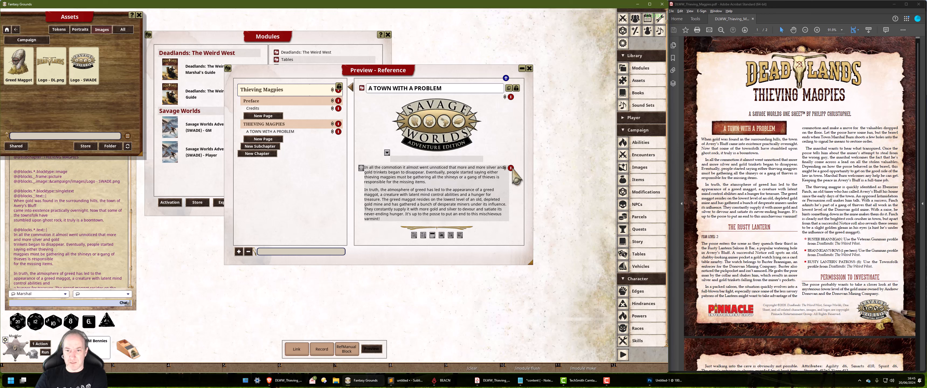
click(511, 168)
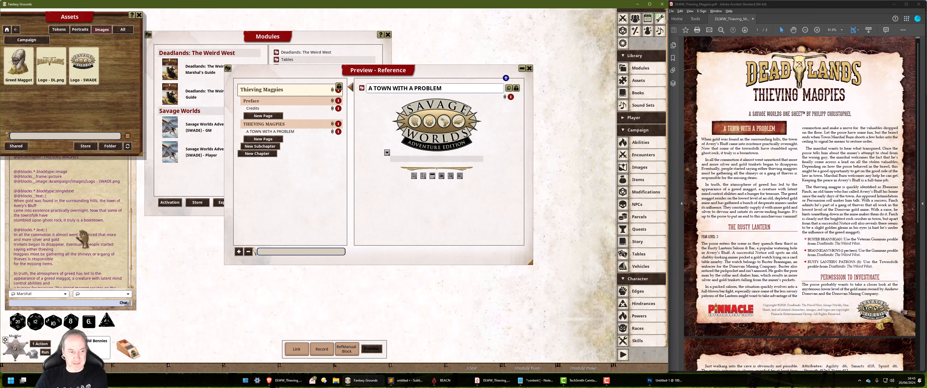
scroll(94, 283, down, 3)
scroll(94, 282, down, 3)
Switch to Sublime Text and insert two blank lines below the subchapter line of the A TOWN WITH A PROBLEM section.
click(406, 380)
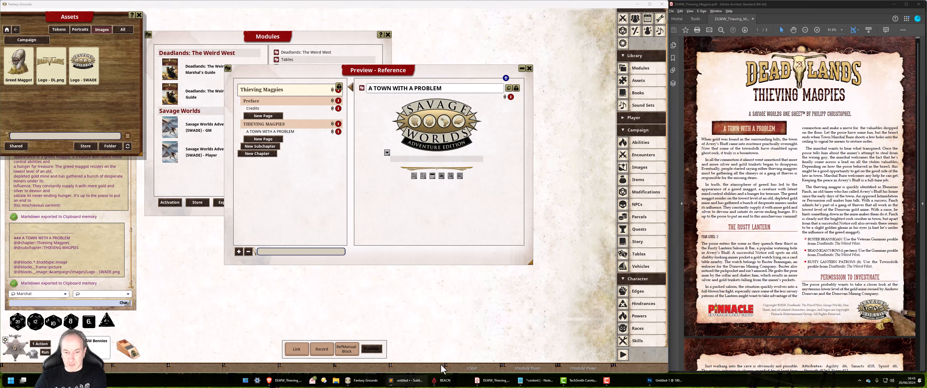
click(531, 204)
key(Down)
key(Down)
key(Down)
key(Down)
key(Down)
key(Down)
key(Down)
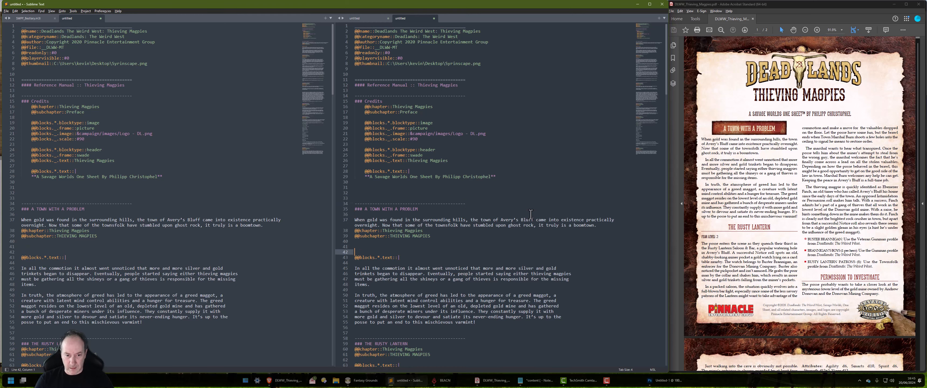
Paste a picture block using Logo - SWADE.png above the section's text block and remove the duplicated heading, chapter and subchapter lines.
text(-------------------------------------------- ### A TOWN WITH A PROBLEM @@chapter::Thieving Magpies @@subchapter::THIEVING MAGPIES   @@blocks.*.blocktype::image @@blocks._.frame::picture @@blocks._.image::&campaign/images/Logo - SWADE.png)
key(Up)
key(Up)
key(Up)
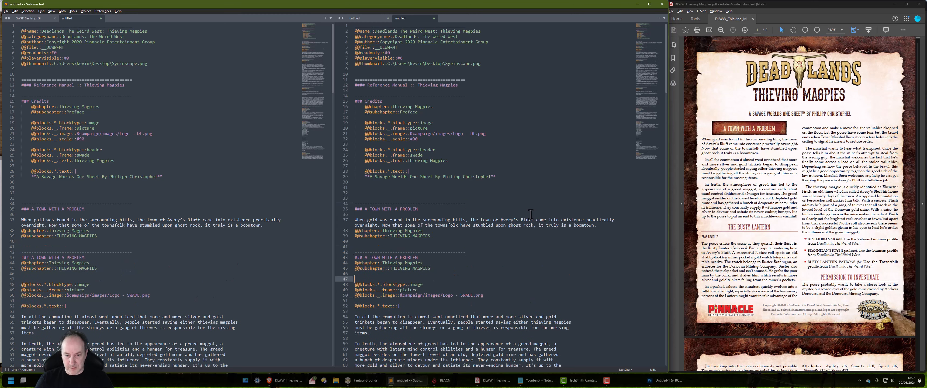
key(shift+Up)
key(shift+Up)
key(shift+Up)
key(shift+Up)
key(shift+Up)
key(shift+Up)
key(ctrl+x)
key(BackSpace)
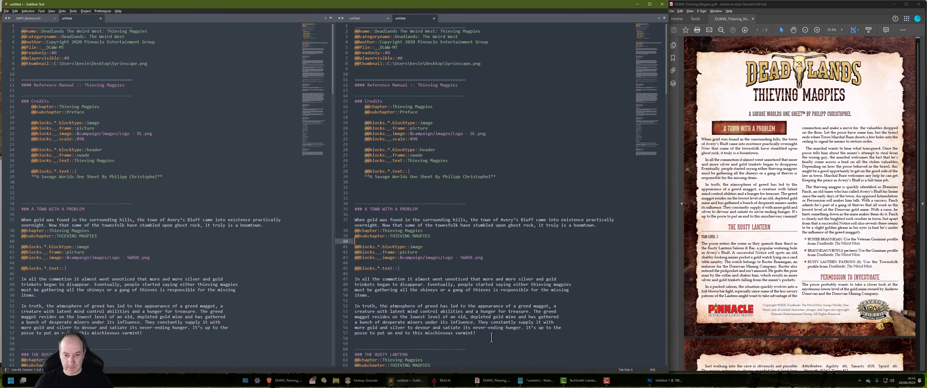
Select the manual text from the Reference Manual heading through the first section and check its preview in Fantasy Grounds.
drag(491, 337, 351, 80)
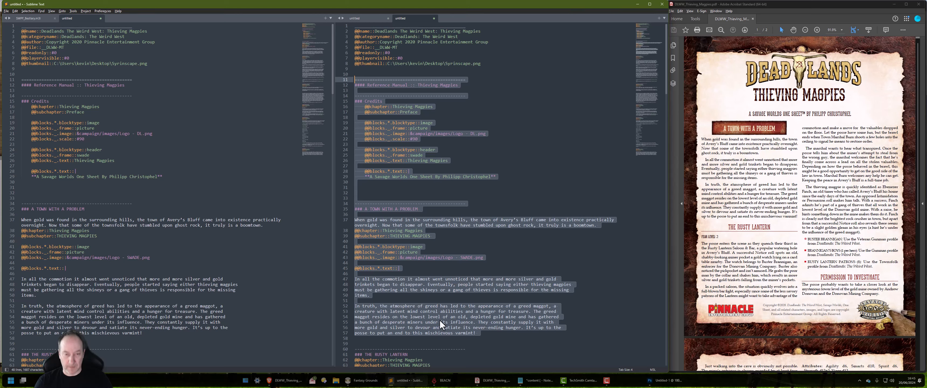
key(alt+Tab)
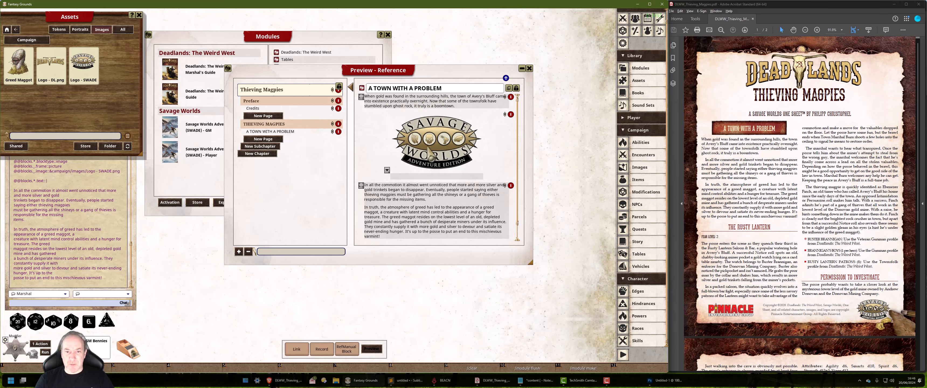
key(alt+Tab)
click(443, 235)
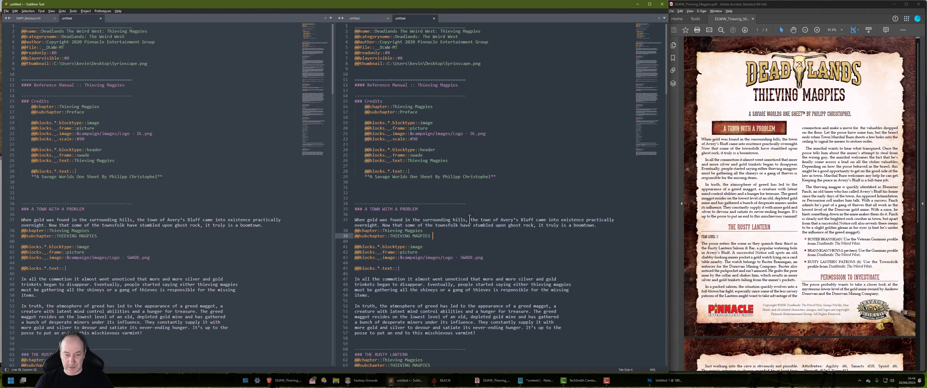
Move the paragraph starting "When gold was found" below the SWADE picture block in the A TOWN WITH A PROBLEM section.
drag(596, 227, 352, 220)
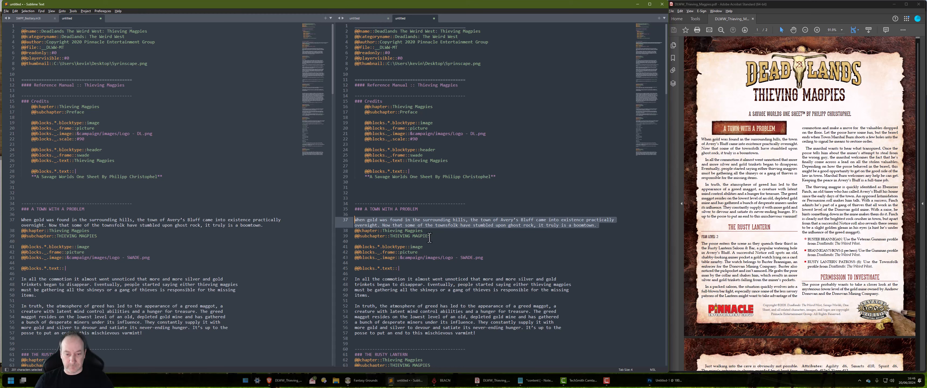
key(ctrl+x)
click(474, 263)
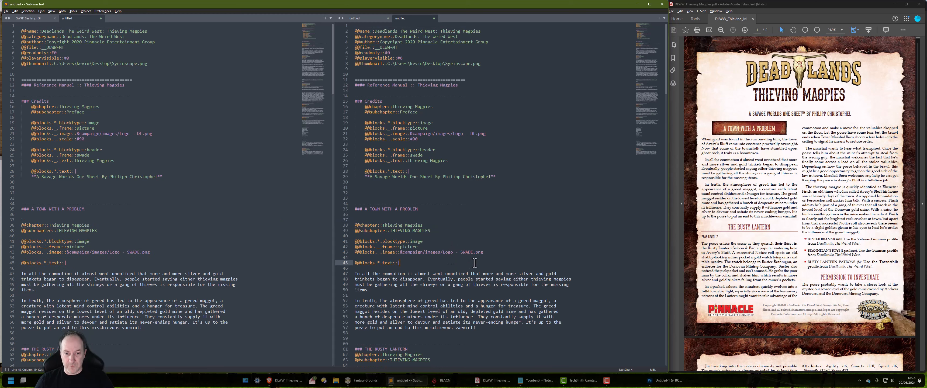
key(ctrl+v)
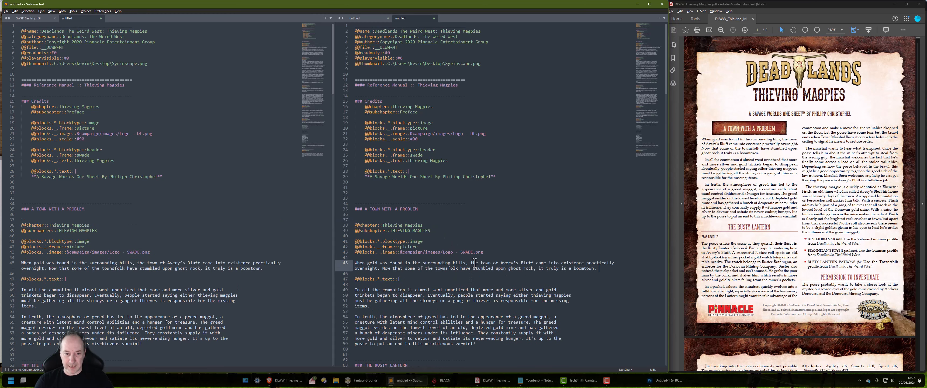
Select the manual text with the moved paragraph and compare its markup order with the Fantasy Grounds reference preview.
scroll(472, 312, down, 2)
drag(474, 313, 355, 46)
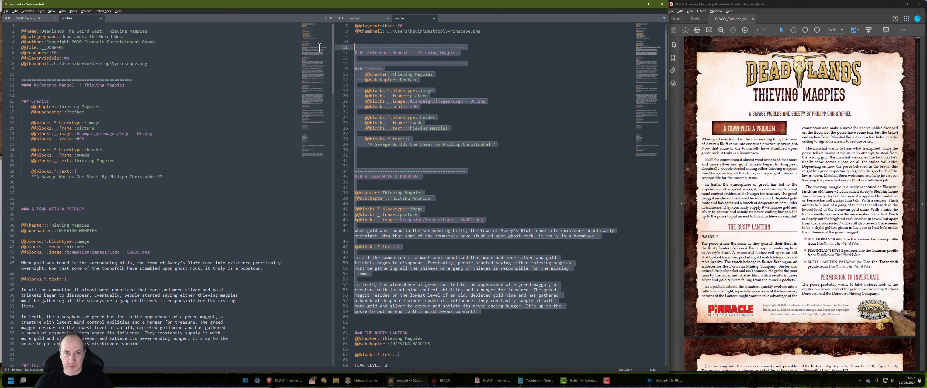
key(alt+Tab)
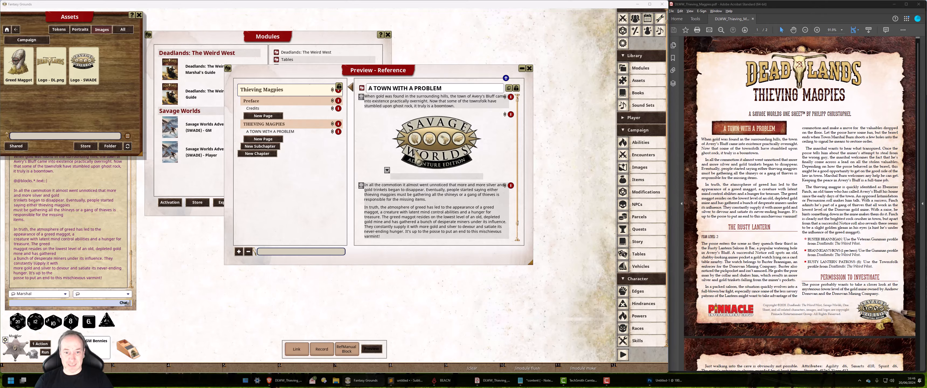
key(alt+Tab)
click(472, 209)
scroll(454, 182, down, 2)
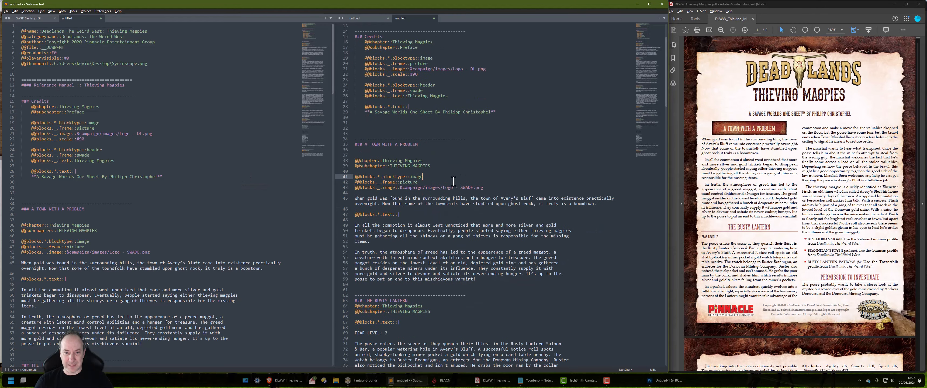
key(alt+Tab)
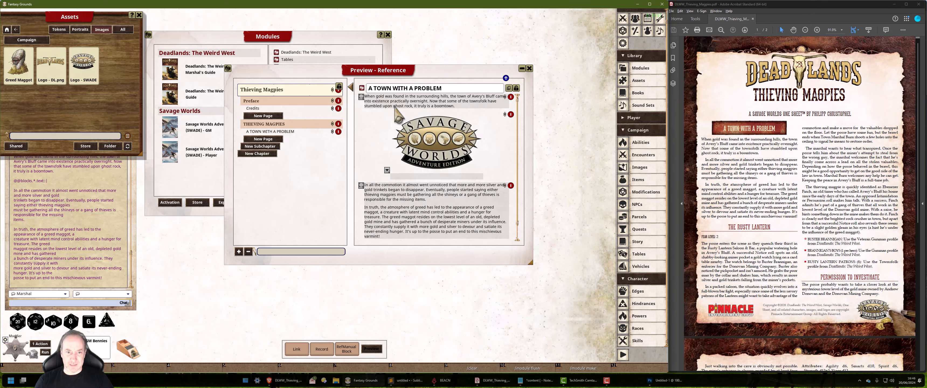
key(alt+Tab)
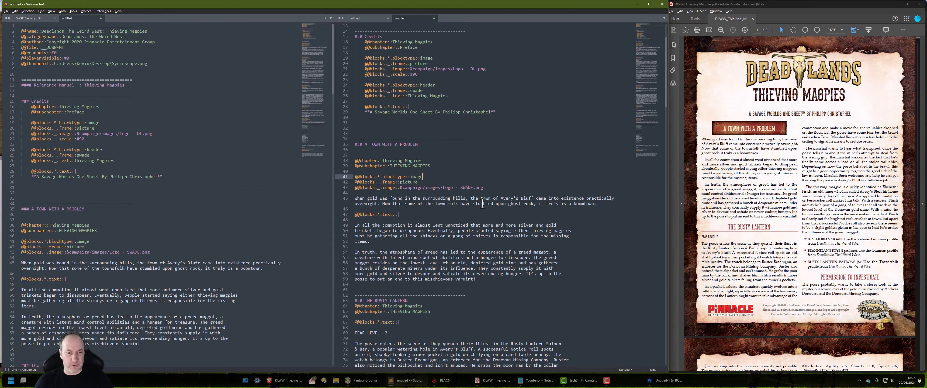
Examine the first paragraph and the text block line against the parsed blocks in the Fantasy Grounds chat log.
drag(594, 206, 336, 199)
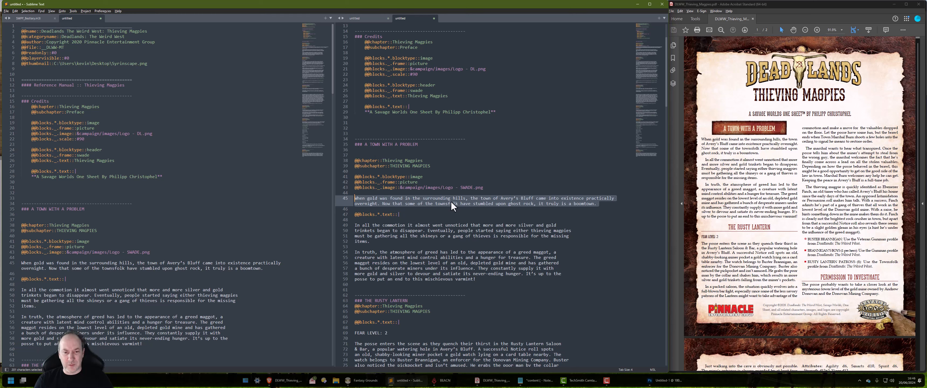
drag(399, 215, 351, 216)
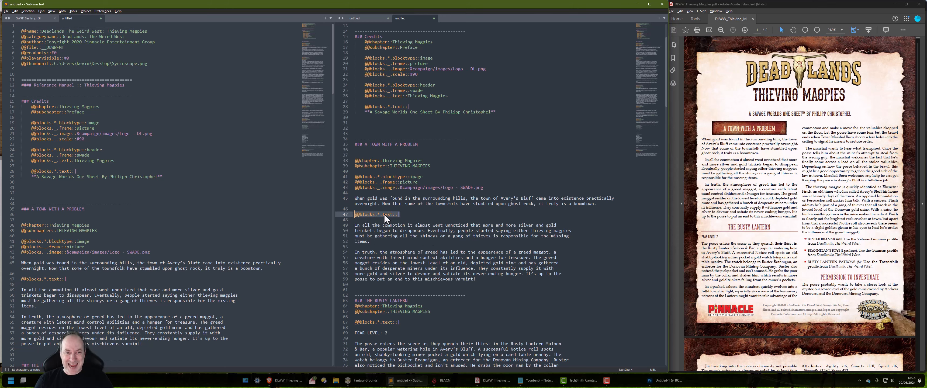
key(alt+Tab)
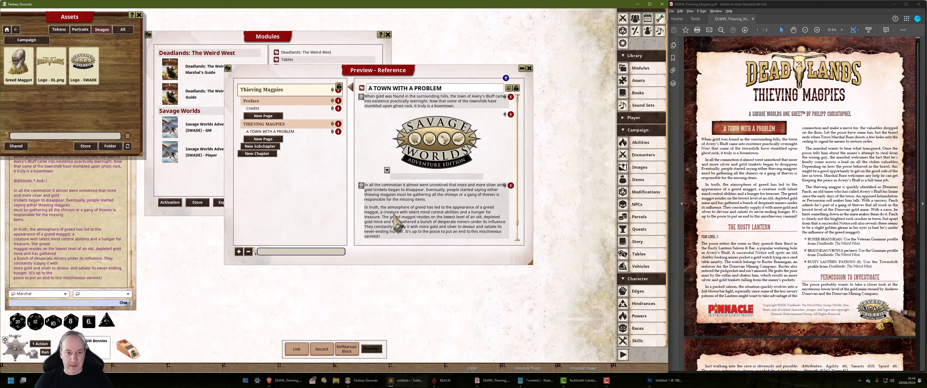
scroll(86, 250, up, 3)
scroll(87, 252, up, 3)
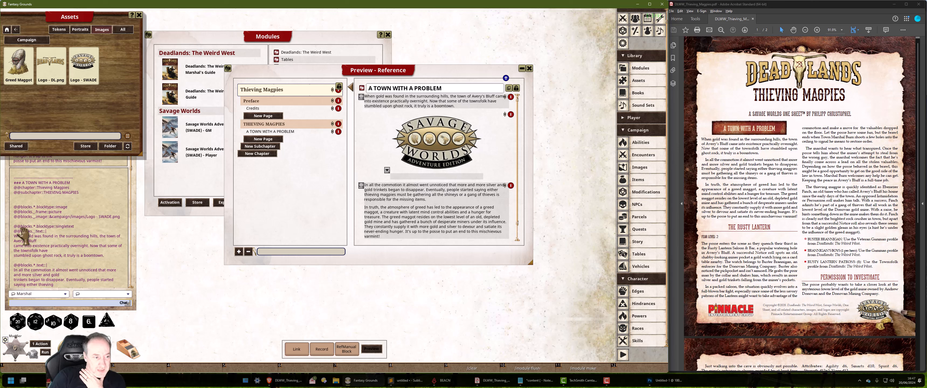
click(403, 381)
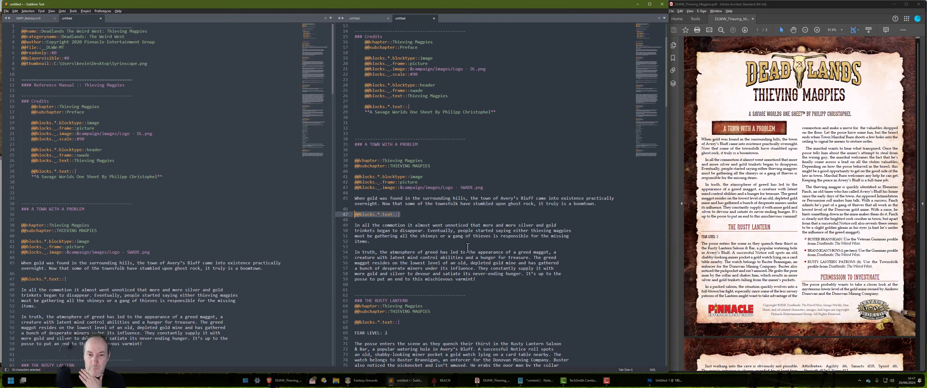
Delete the SWADE picture block and place the text block line directly above the section's first paragraph.
scroll(390, 214, down, 4)
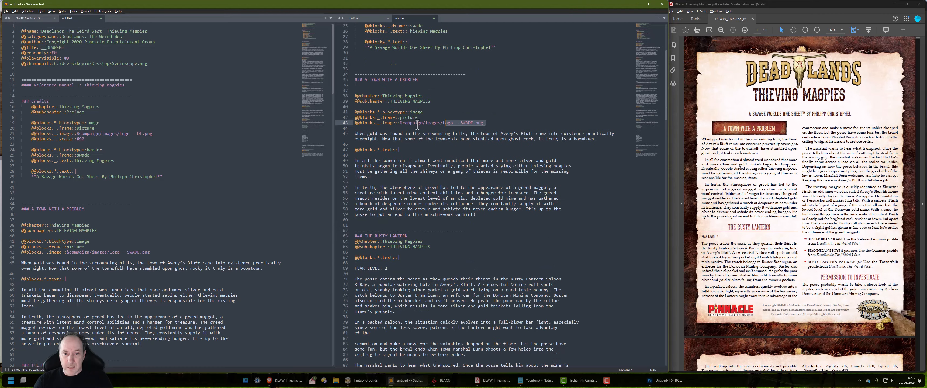
drag(381, 128, 328, 113)
key(Delete)
key(Delete)
key(Delete)
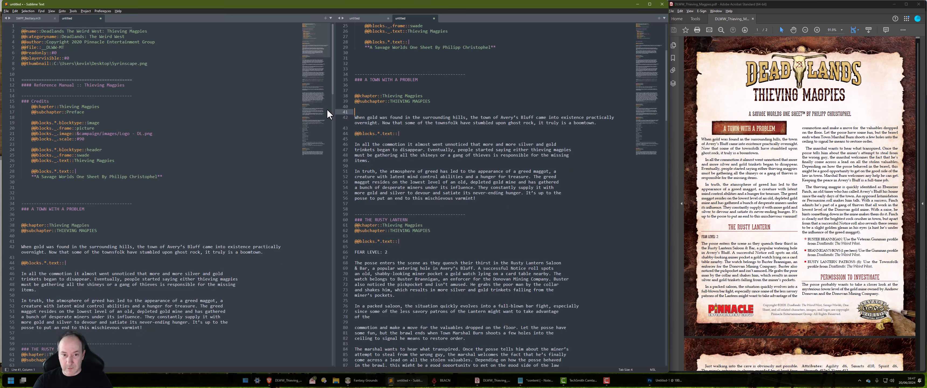
key(ctrl+z)
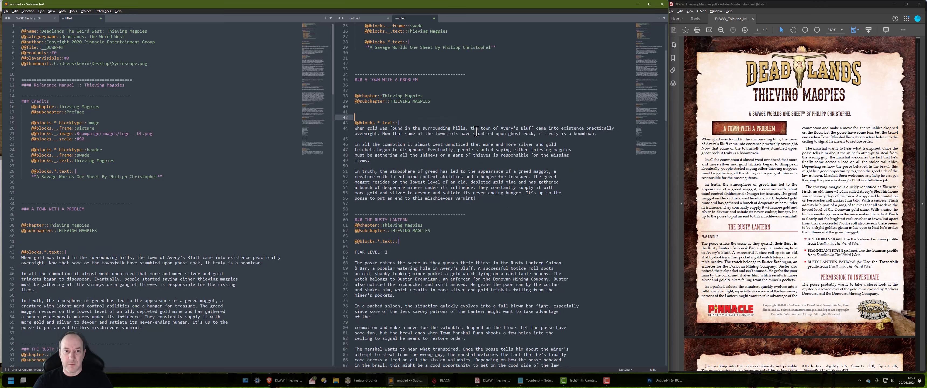
Convert the section heading to title case, "A Town With A Problem".
key(Up)
key(Up)
key(Up)
key(Up)
key(Up)
key(Up)
key(Right)
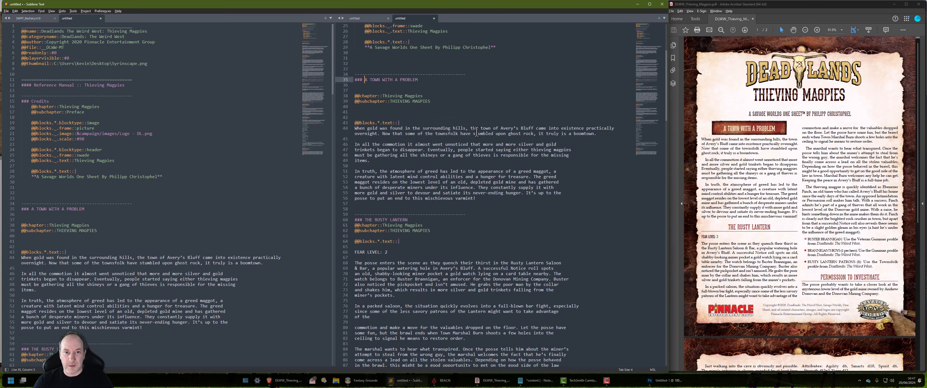
key(shift+End)
key(Down)
key(Down)
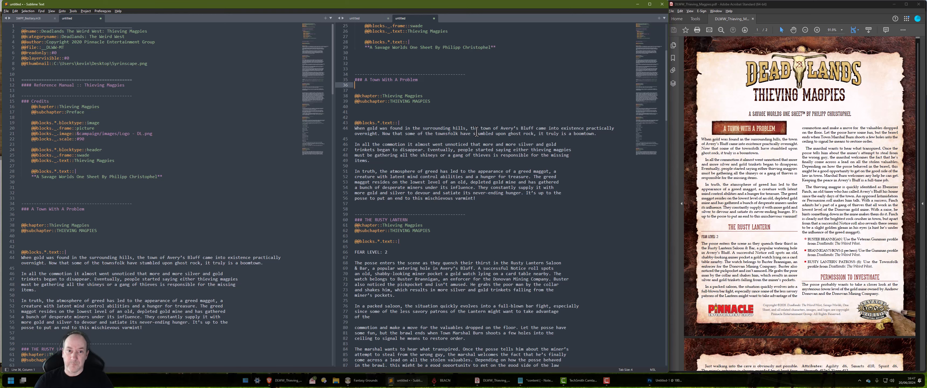
Indent the section's chapter and subchapter lines and remove the surplus blank lines around them.
key(Up)
key(Delete)
key(Delete)
key(Tab)
key(Down)
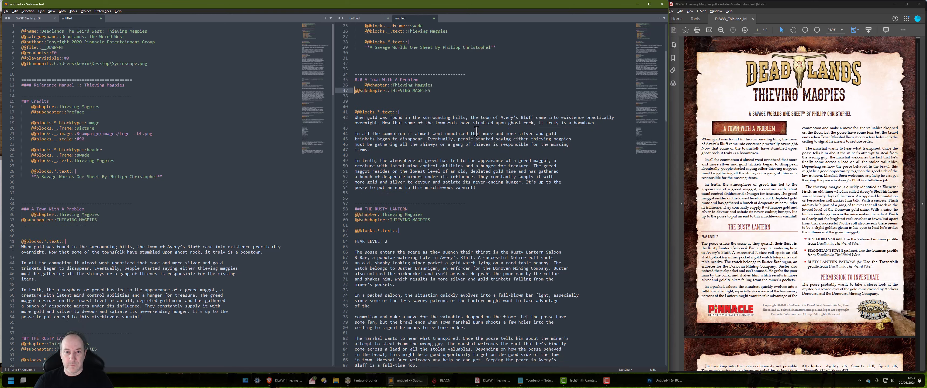
key(Tab)
key(Down)
key(Delete)
key(Delete)
key(Down)
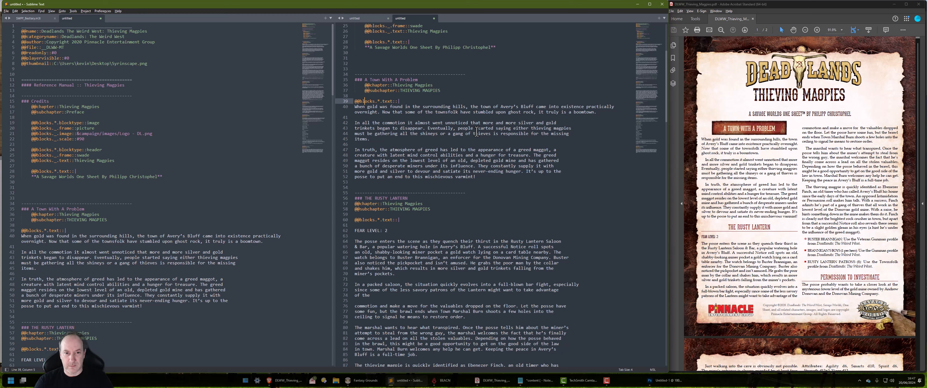
Indent the text block line and the starts of the section's first two paragraphs.
key(Tab)
key(Down)
key(Tab)
key(Down)
key(Down)
key(Down)
key(Tab)
key(Down)
key(Down)
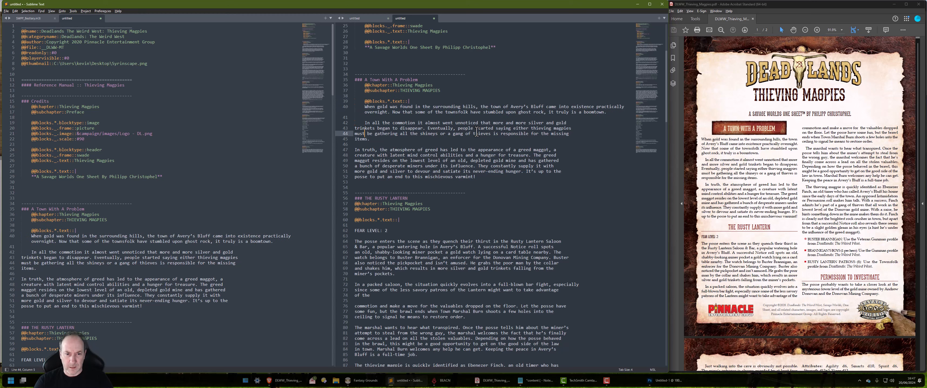
Join the broken lines of the "In all the commotion" paragraph into a single line.
key(Up)
key(Up)
key(ctrl+j)
key(ctrl+j)
key(ctrl+j)
Indent the "In truth" paragraph, join its broken lines into one, and check the section's preview in Fantasy Grounds.
key(Down)
key(Down)
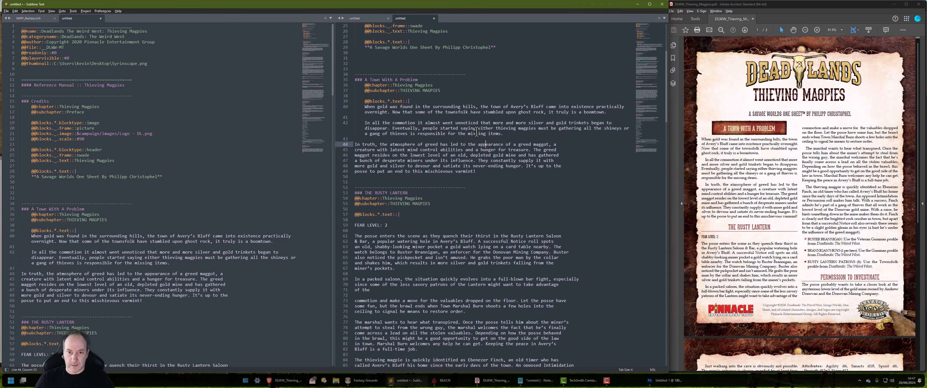
key(Tab)
key(ctrl+j)
key(ctrl+j)
key(ctrl+j)
key(ctrl+j)
key(ctrl+j)
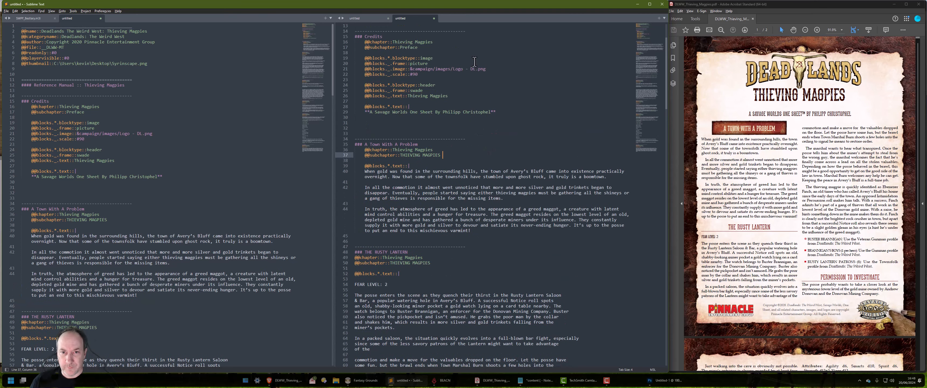
key(alt+Tab)
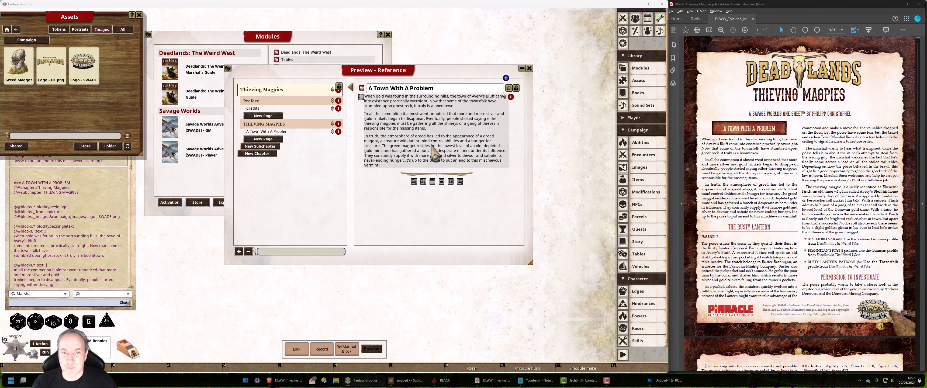
key(alt+Tab)
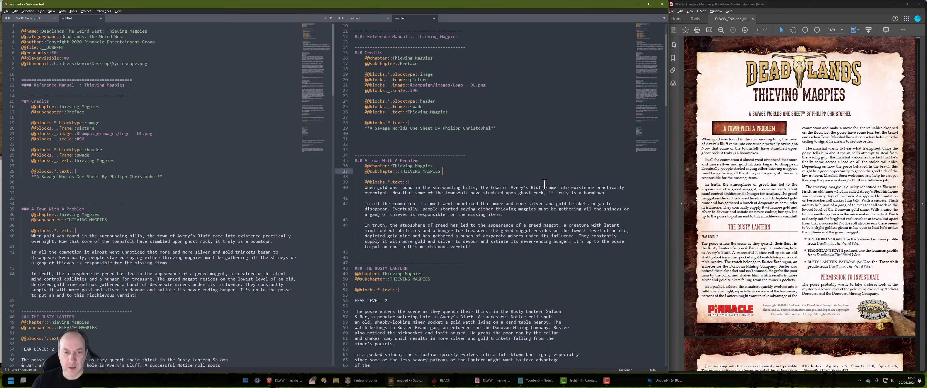
Copy the Credits page's header block with the swade frame to below the subchapter line of A Town With A Problem.
key(Return)
key(Return)
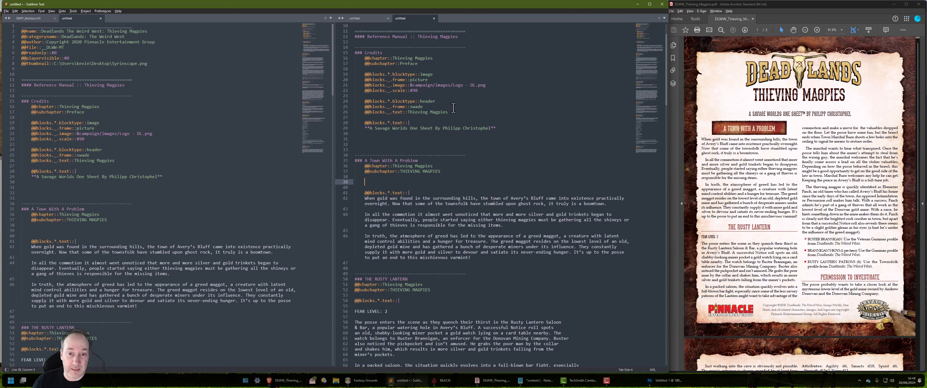
drag(447, 115, 334, 103)
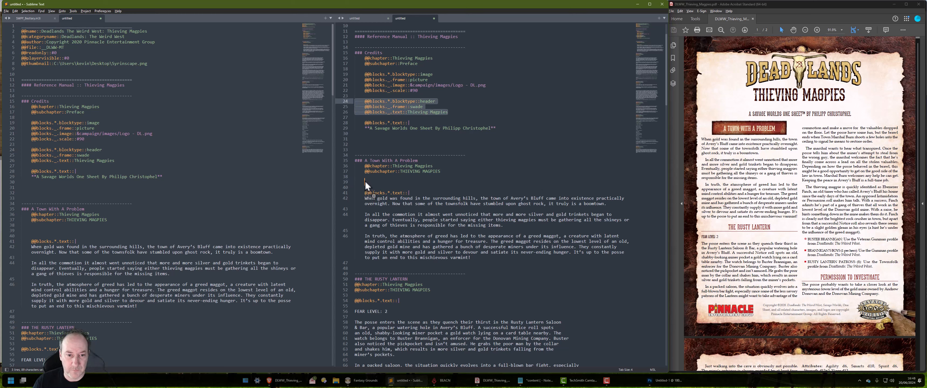
text(@@blocks.*.blocktype::header 	@@blocks._.frame::swade 	@@blocks._.text::Thieving Magpies)
click(436, 204)
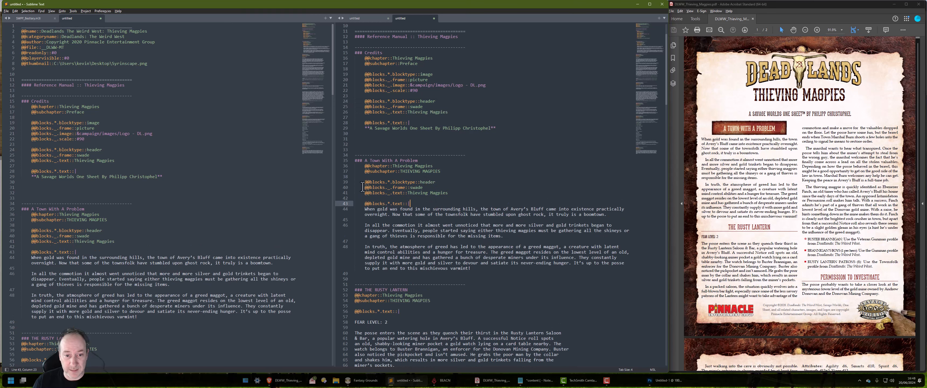
Change the copied header block's text to "A Town With A Problem".
click(413, 194)
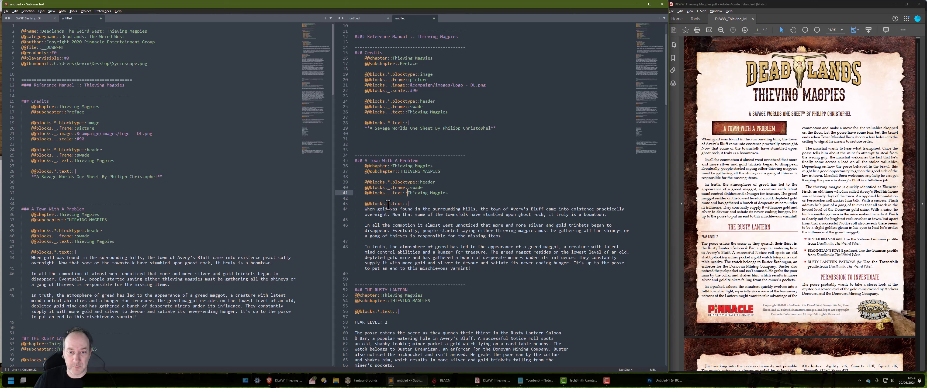
key(shift+End)
text(A)
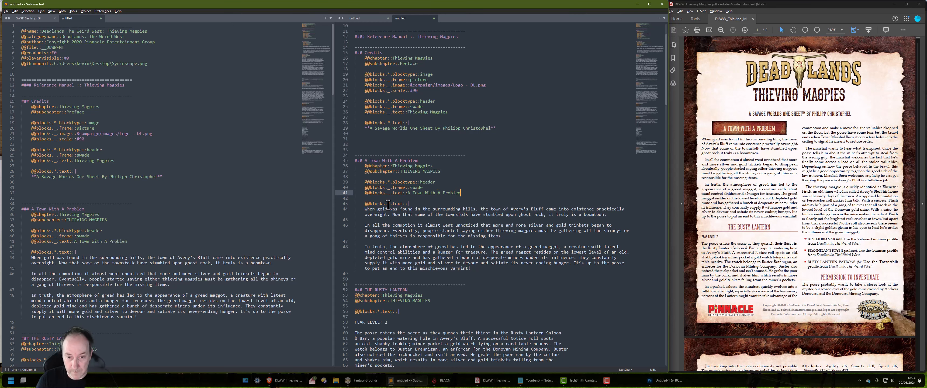
Copy the Credits and A Town With A Problem sections and preview them in Fantasy Grounds.
drag(478, 270, 326, 47)
key(alt+Tab)
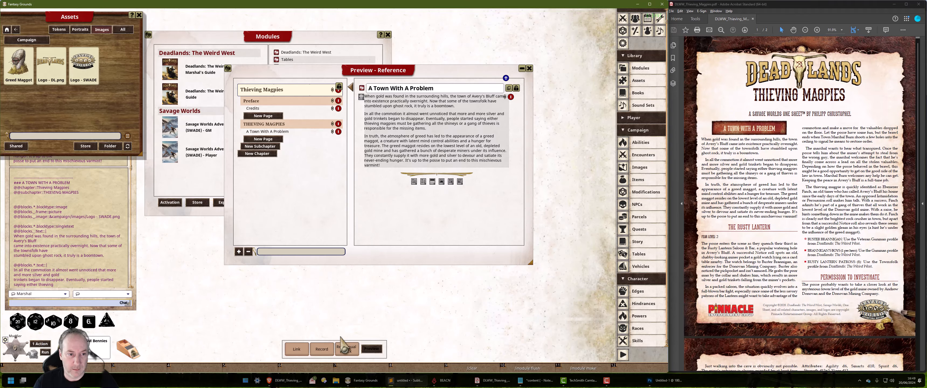
click(371, 350)
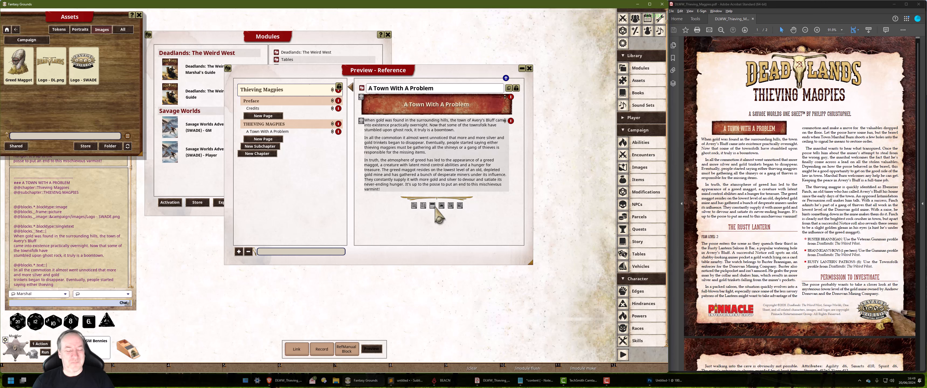
key(alt+Tab)
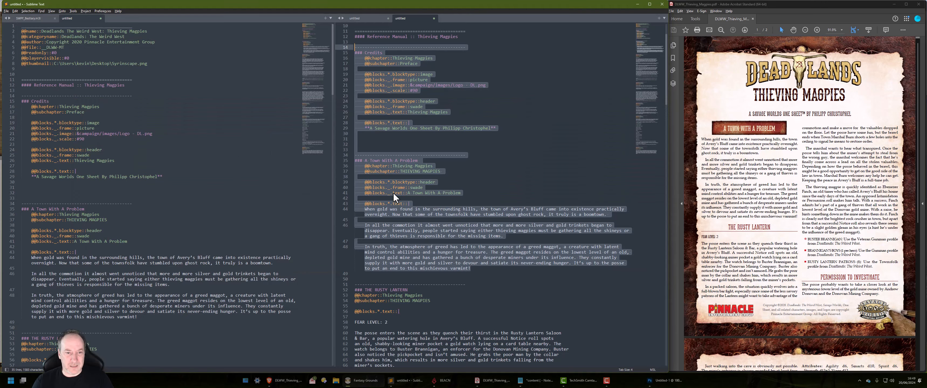
Copy only the Credits section together with the Reference Manual heading and preview it in Fantasy Grounds.
drag(510, 133, 319, 48)
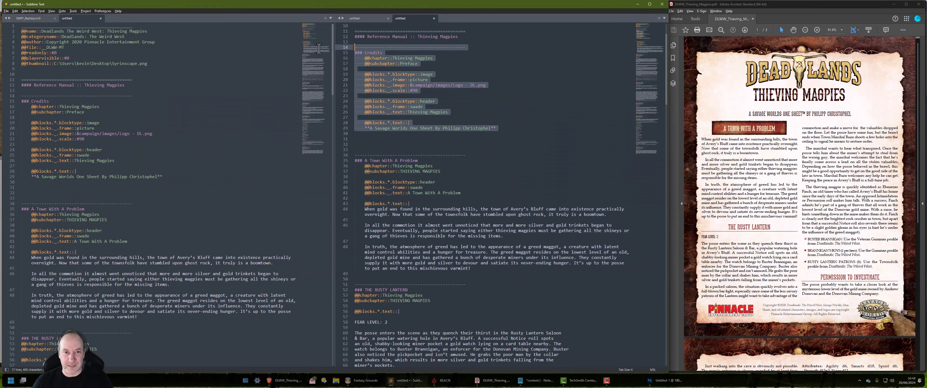
key(shift+Up)
key(shift+Up)
key(shift+Up)
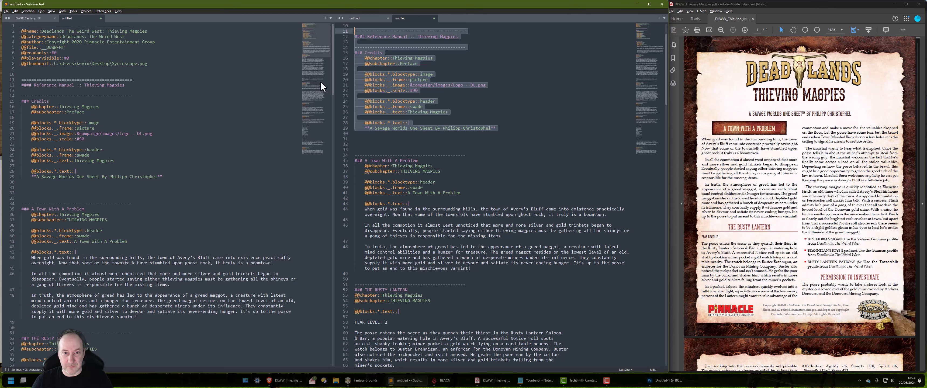
key(alt+Tab)
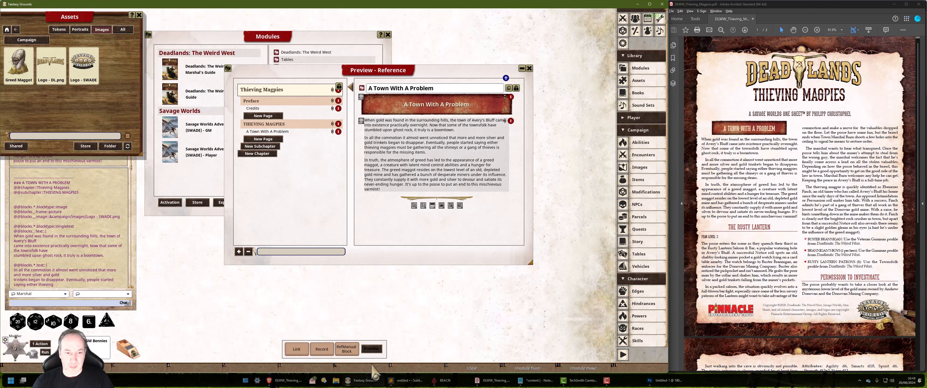
click(373, 349)
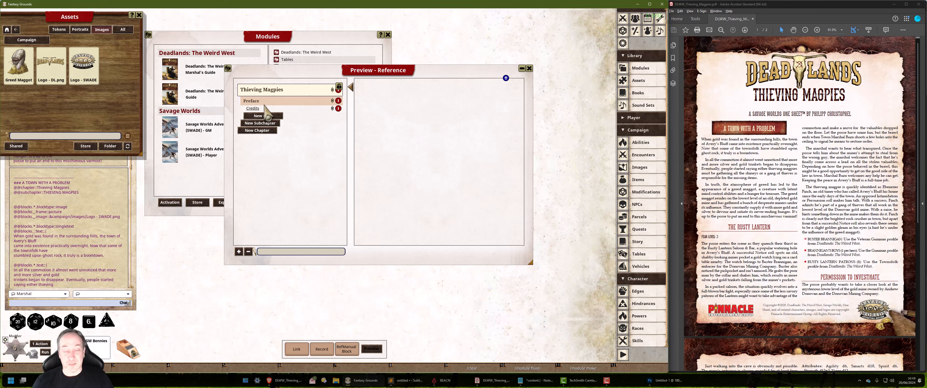
key(alt+Tab)
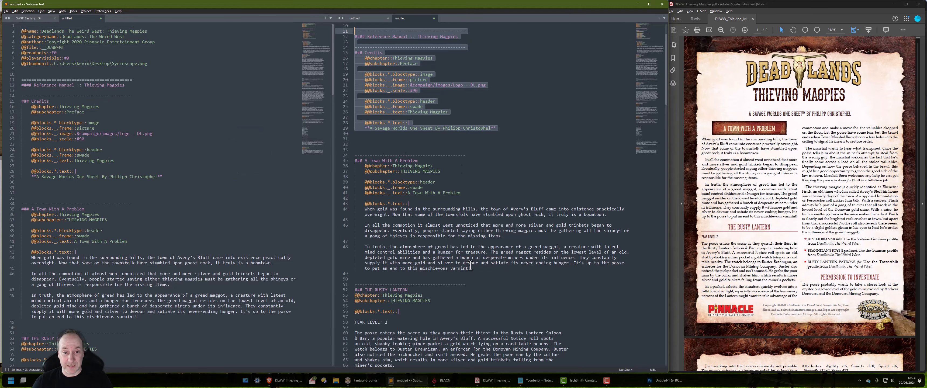
Copy only the A Town With A Problem section and preview that page in Fantasy Grounds.
drag(471, 269, 303, 155)
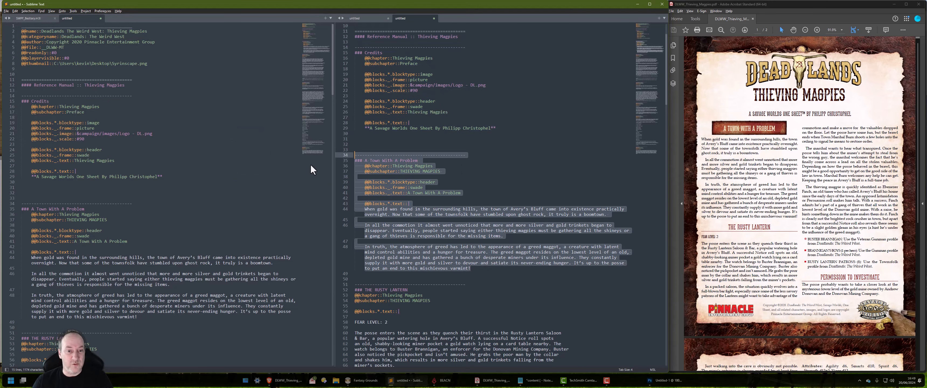
right_click(384, 216)
click(397, 234)
key(alt+Tab)
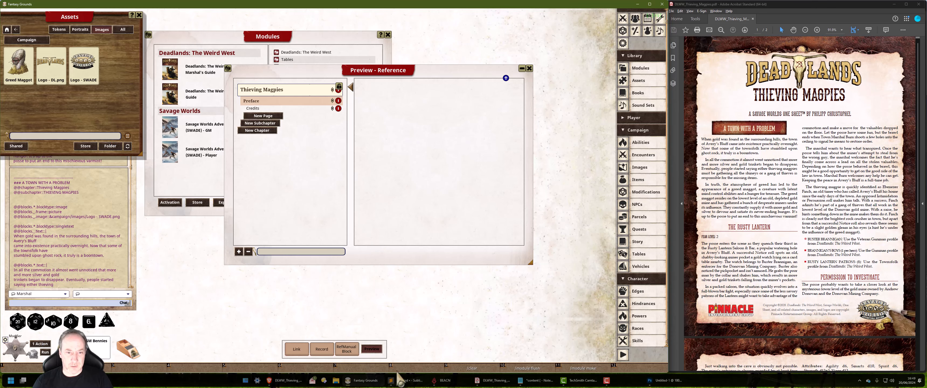
click(371, 348)
click(252, 108)
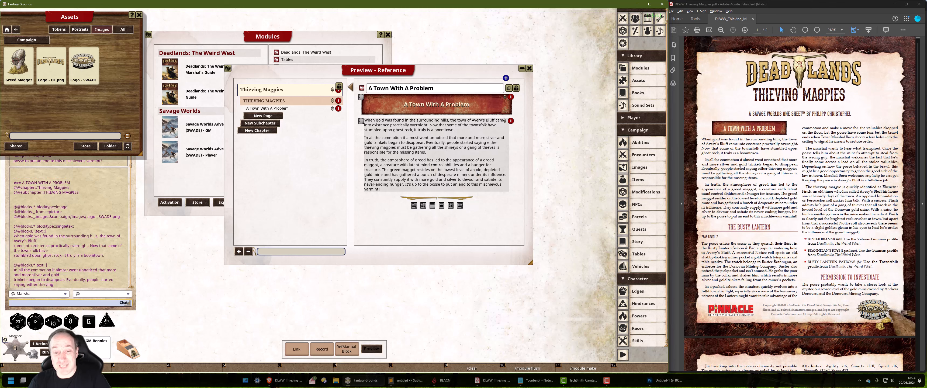
key(alt+Tab)
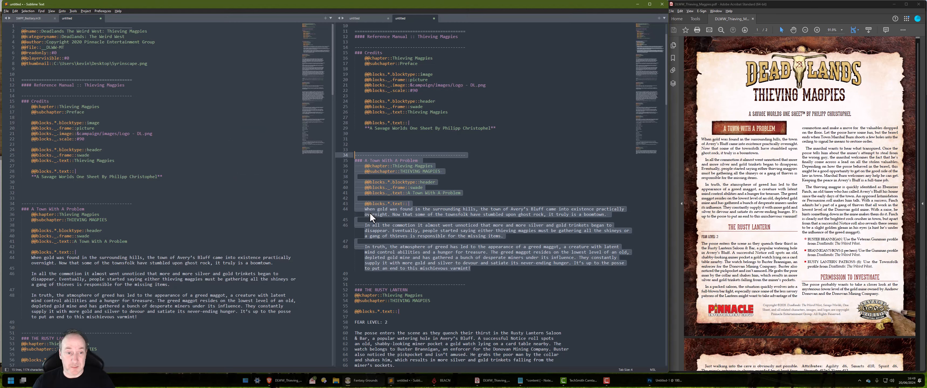
Delete the blank lines between the Credits text and the separator above A Town With A Problem in the markup.
click(428, 193)
click(466, 145)
key(Up)
key(Up)
key(Delete)
key(Delete)
key(Delete)
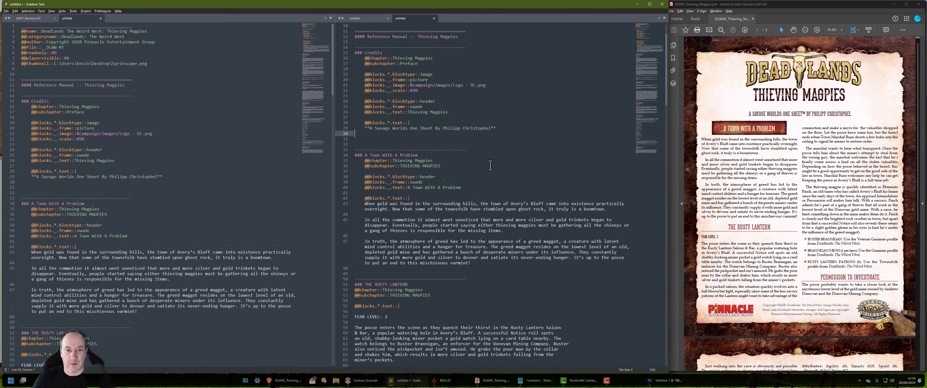
key(Delete)
Collapse the Credits and A Town With A Problem sections.
scroll(484, 187, up, 3)
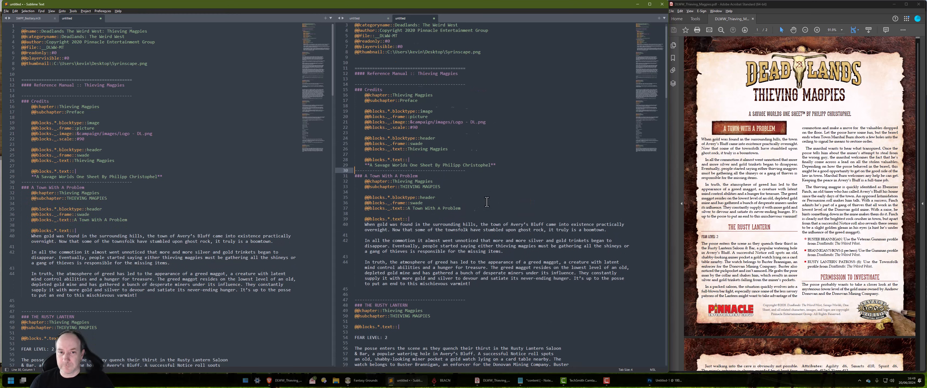
click(350, 101)
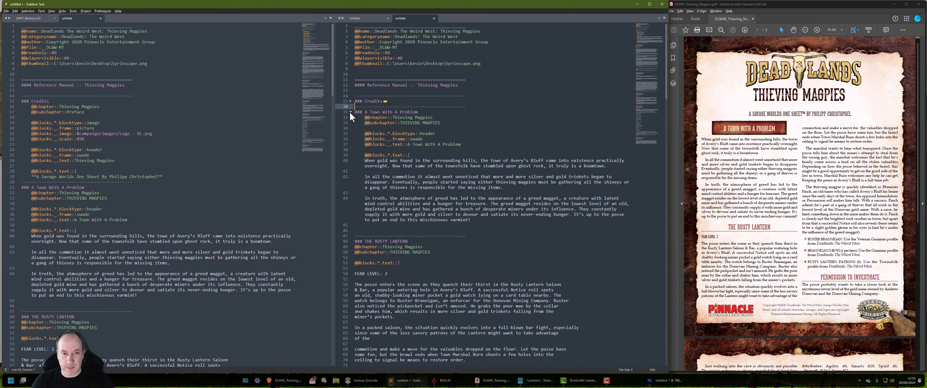
click(350, 112)
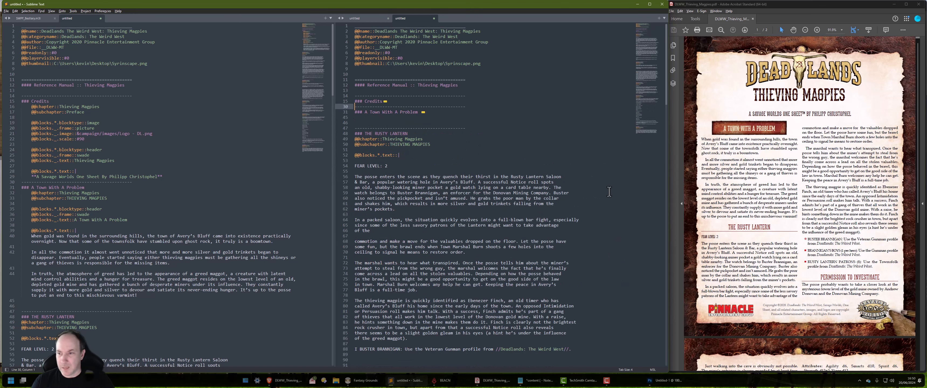
Delete the blank lines between the collapsed A Town With A Problem section and the Rusty Lantern separator.
click(481, 117)
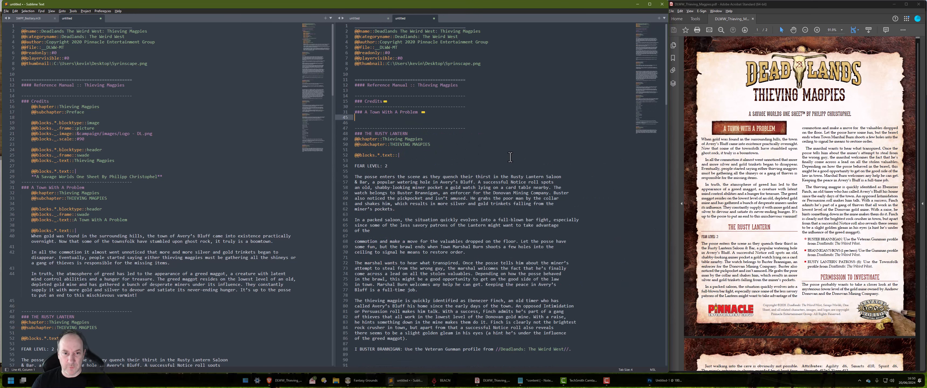
key(Delete)
key(Delete)
Indent the chapter, subchapter and text block lines of the Rusty Lantern section by one level.
key(Down)
key(Down)
key(Tab)
key(Down)
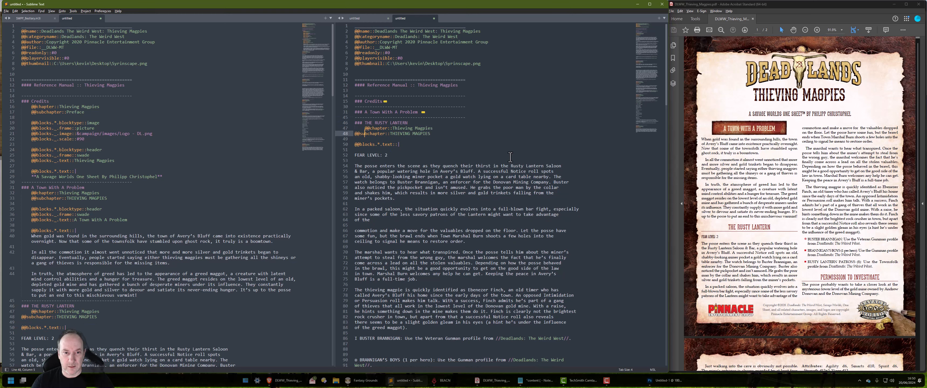
key(Home)
key(Tab)
key(Down)
key(Down)
key(Home)
key(Tab)
key(Down)
key(Down)
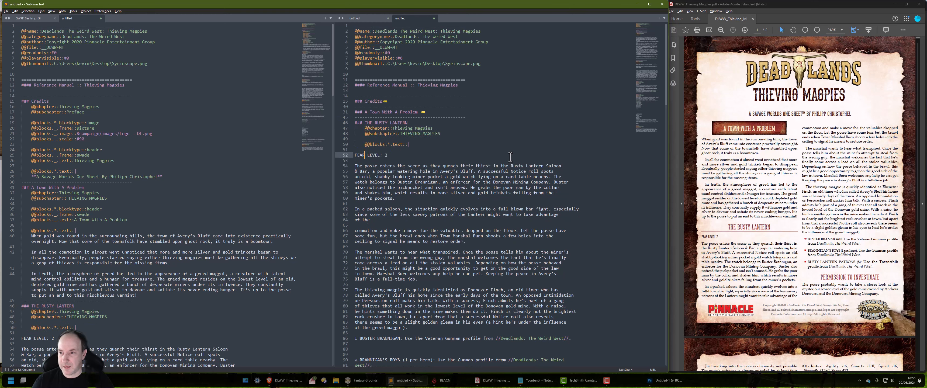
key(Up)
key(Up)
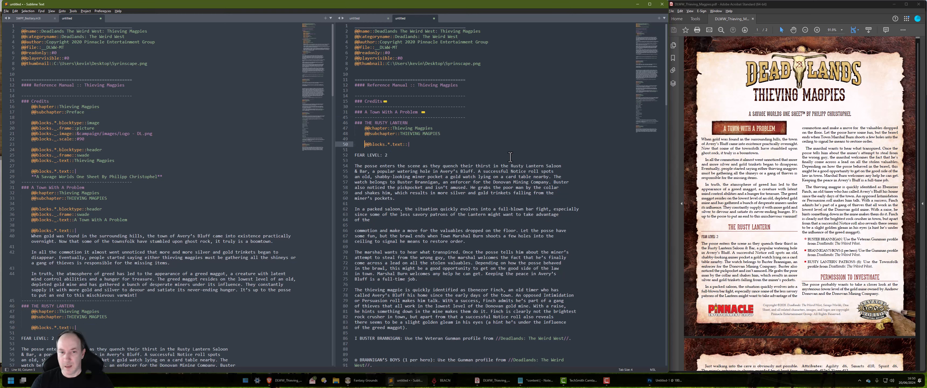
Copy the header block with the swade frame from A Town With A Problem to below the Rusty Lantern subchapter line.
click(350, 112)
drag(465, 144, 321, 133)
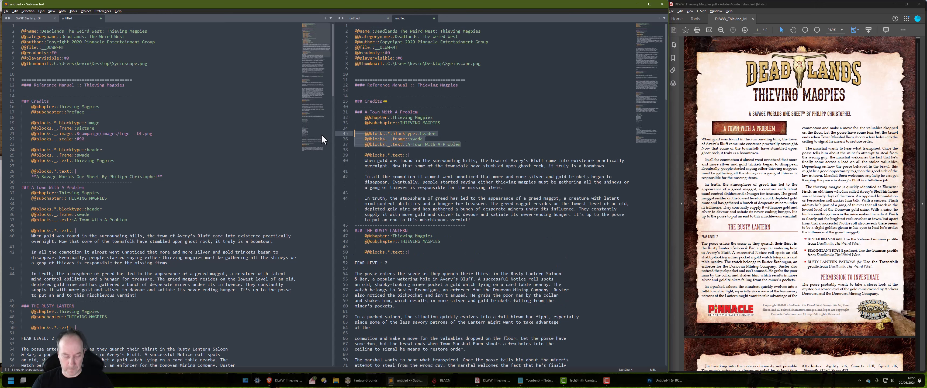
click(351, 111)
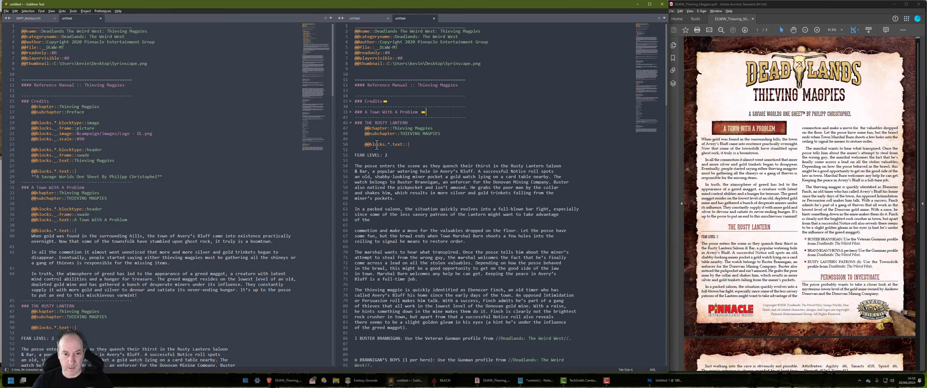
click(429, 149)
key(Up)
key(Up)
key(Return)
key(Return)
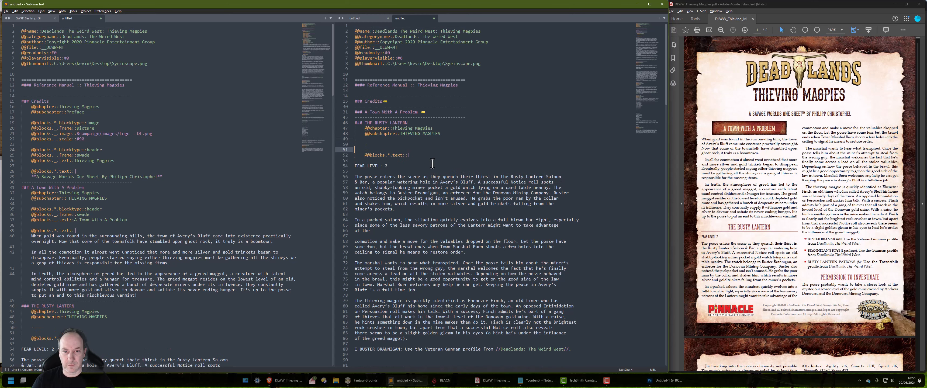
key(Up)
Change the section title and header text to "The Rusty Lantern" and preview the page in Fantasy Grounds.
drag(462, 155, 332, 121)
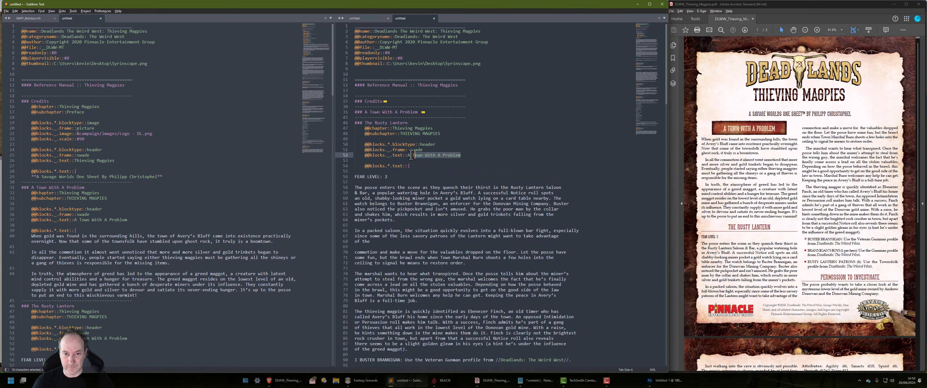
key(ctrl+v)
key(alt+Tab)
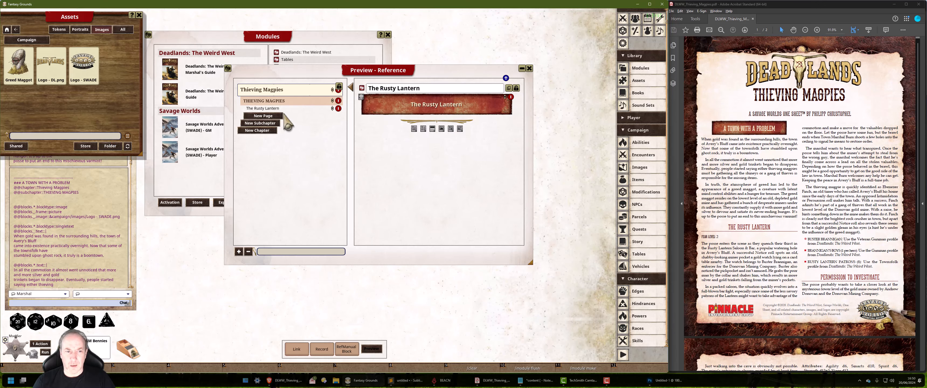
Try the solid red frame on the Rusty Lantern header in the Fantasy Grounds preview.
click(361, 97)
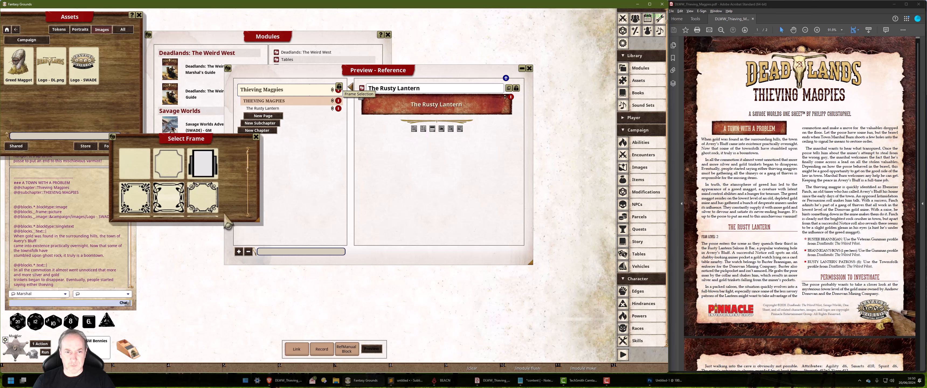
scroll(211, 196, up, 1)
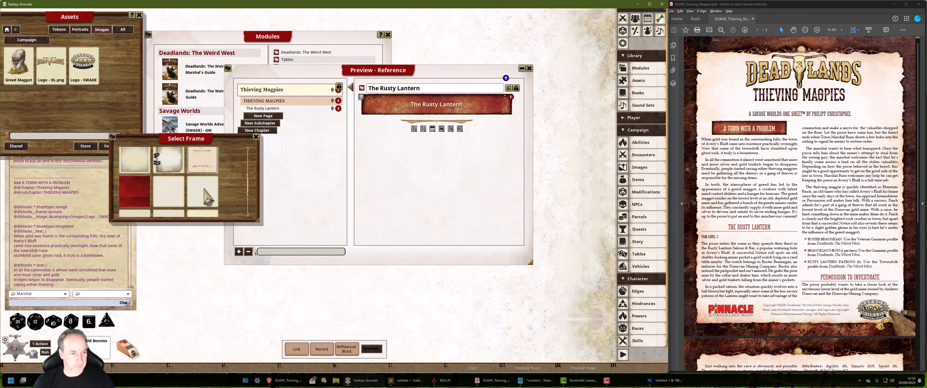
click(137, 194)
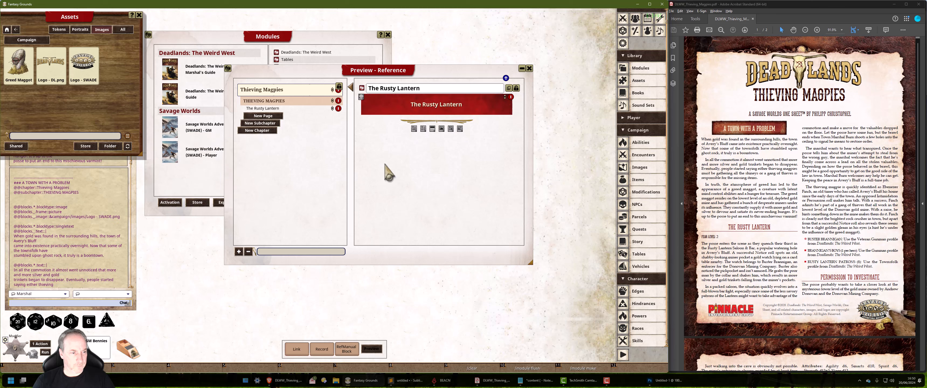
Set the Rusty Lantern header block's frame to picture in the markup.
key(alt+Tab)
double_click(417, 150)
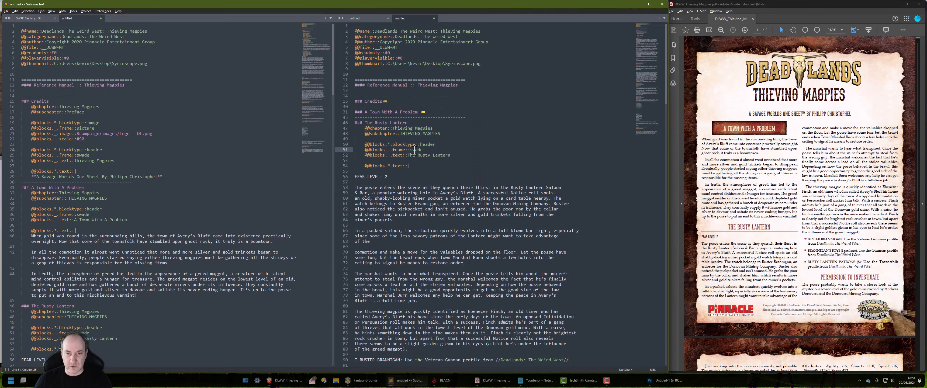
text(pictur)
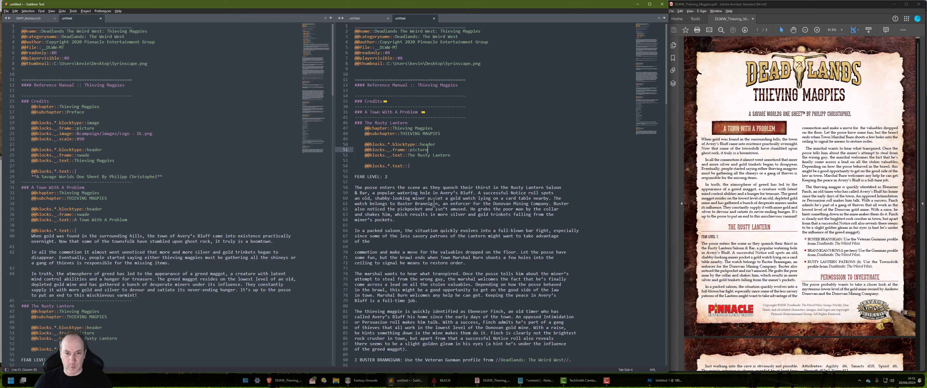
Indent the Rusty Lantern body text from the FEAR LEVEL line through the Ebenezer Finch paragraph.
click(442, 193)
scroll(424, 331, down, 2)
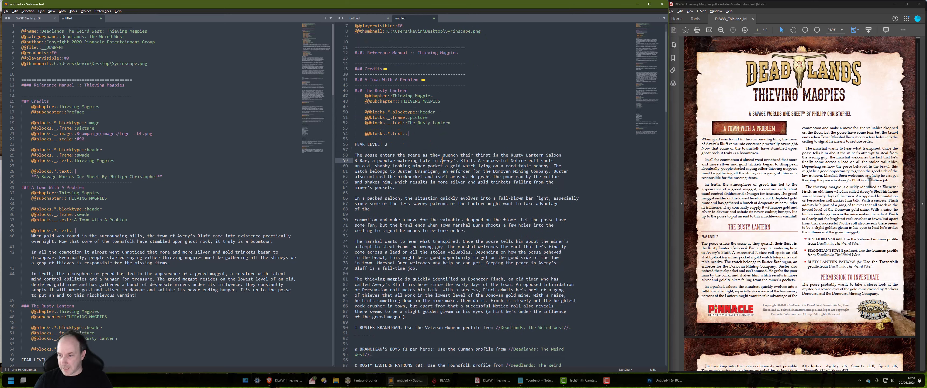
drag(414, 317, 321, 143)
key(Tab)
Remove the blank line above "FEAR LEVEL: 2" and enclose that line in double asterisks for bold.
click(411, 140)
key(Delete)
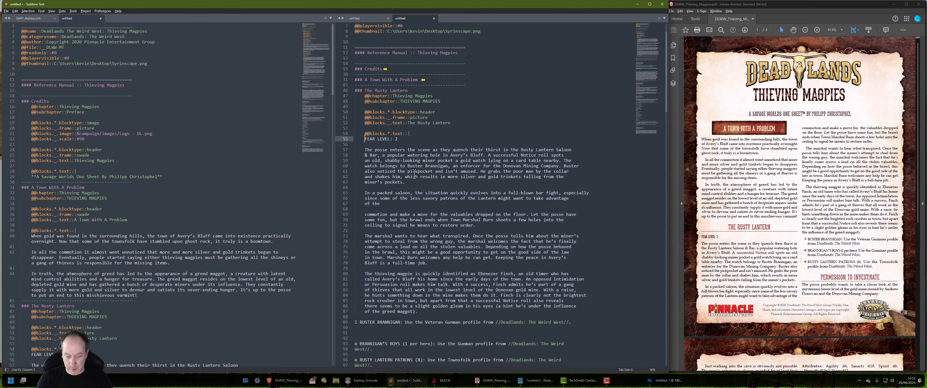
text(**)
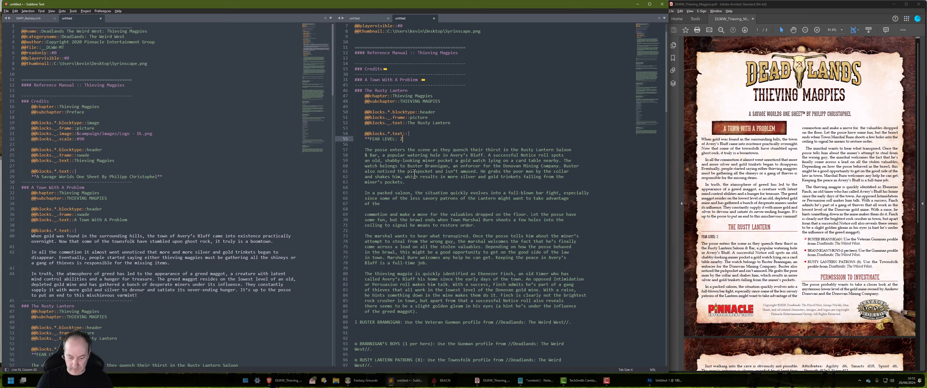
text(**)
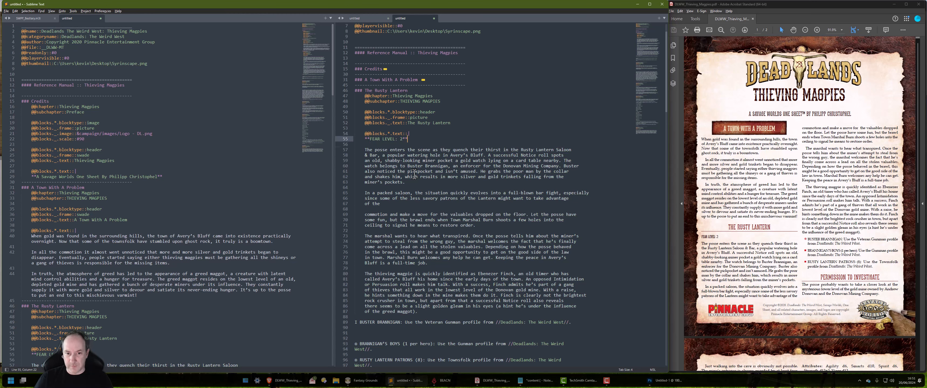
Enclose the Rusty Lantern paragraph beginning "The posse enters the scene" in double slashes for italics.
key(Down)
key(Down)
key(Home)
text(//)
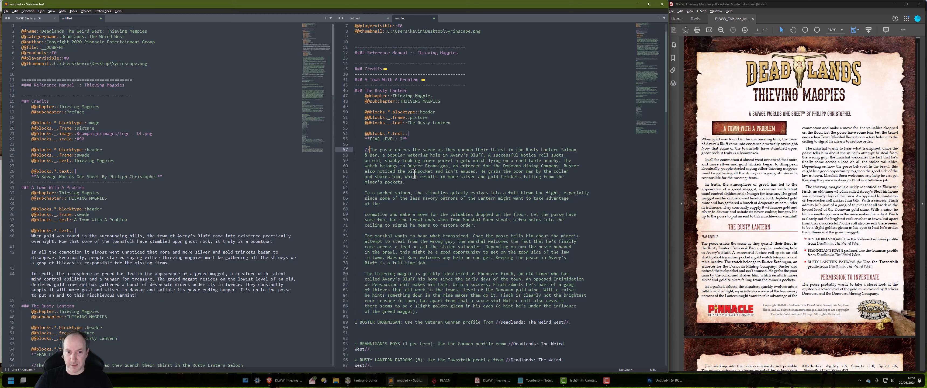
key(Down)
key(Down)
key(Down)
key(Down)
key(Down)
key(Down)
text(/)
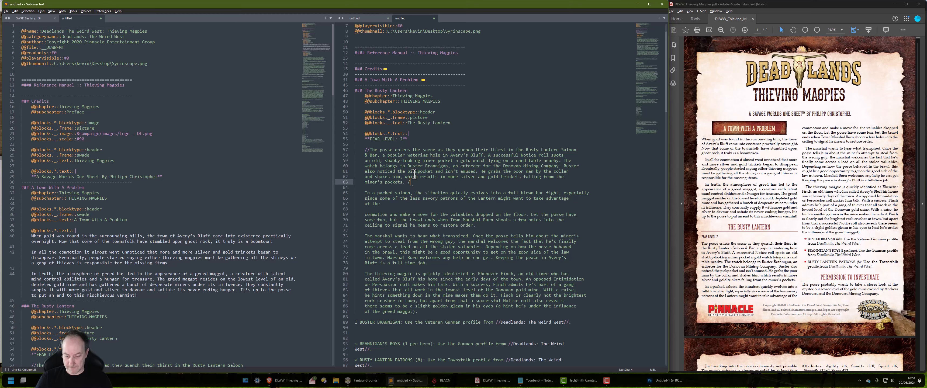
text(/)
Enclose the paragraph beginning "In a packed saloon" and ending "of the" in double underscores for underlining.
key(Down)
key(Down)
key(Home)
text(__)
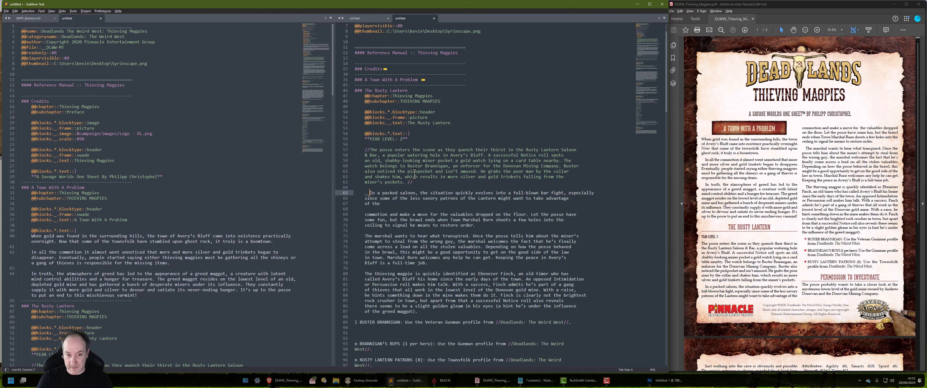
key(Down)
key(Down)
key(End)
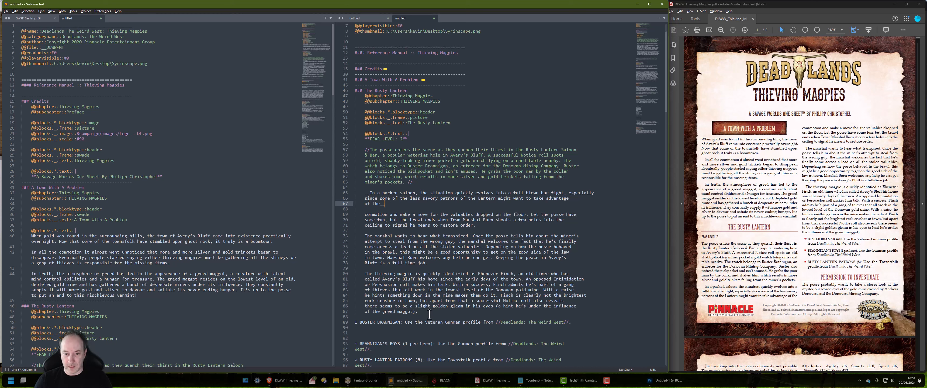
Preview the copied reference manual markup in Fantasy Grounds and open The Rusty Lantern page to check the italics and underlining.
drag(429, 314, 309, 43)
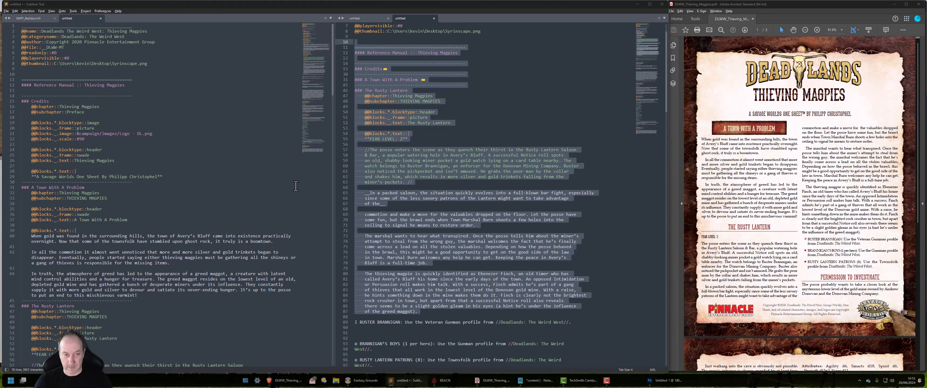
key(alt+Tab)
click(370, 348)
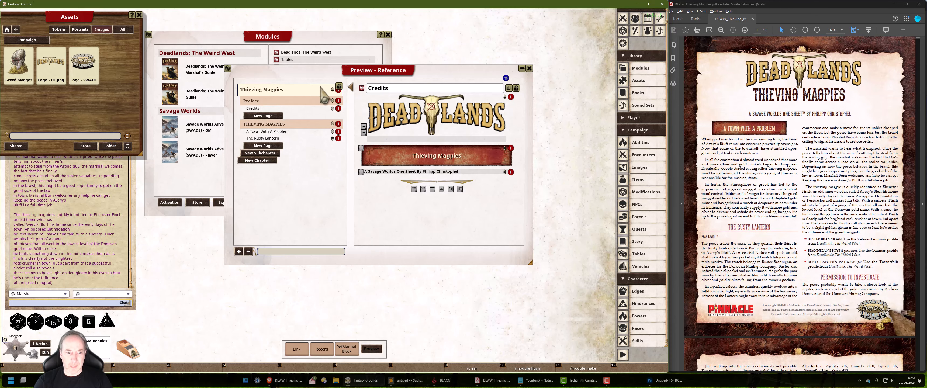
click(276, 139)
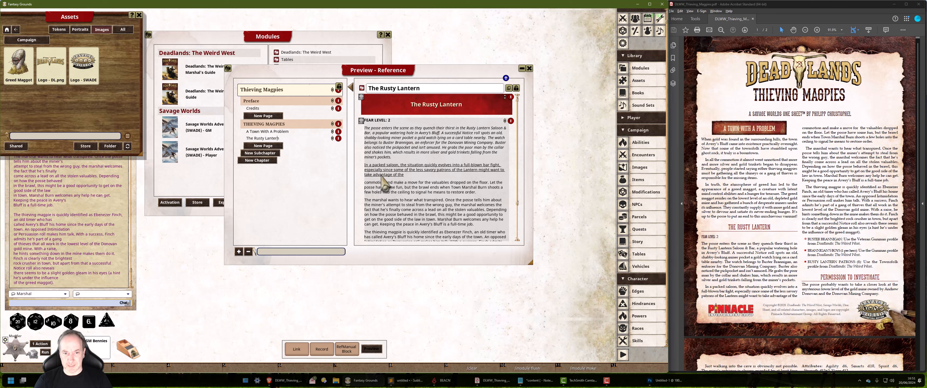
Back in Sublime Text, remove the double underscores around the "In a packed saloon" paragraph.
key(alt+Tab)
click(407, 205)
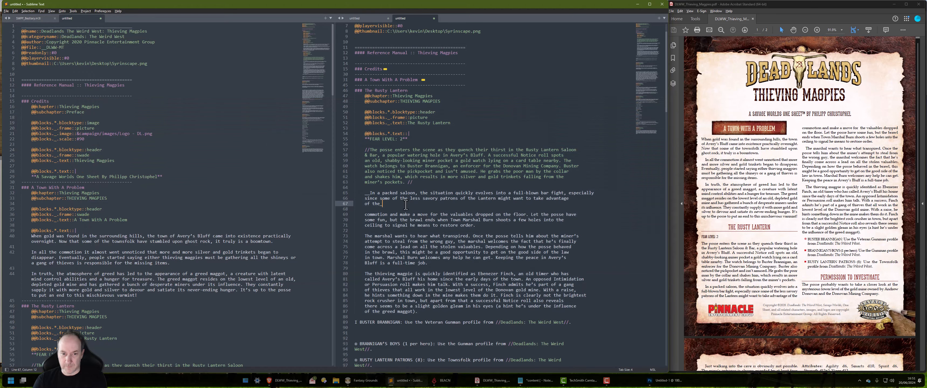
key(BackSpace)
click(362, 194)
key(Delete)
key(Delete)
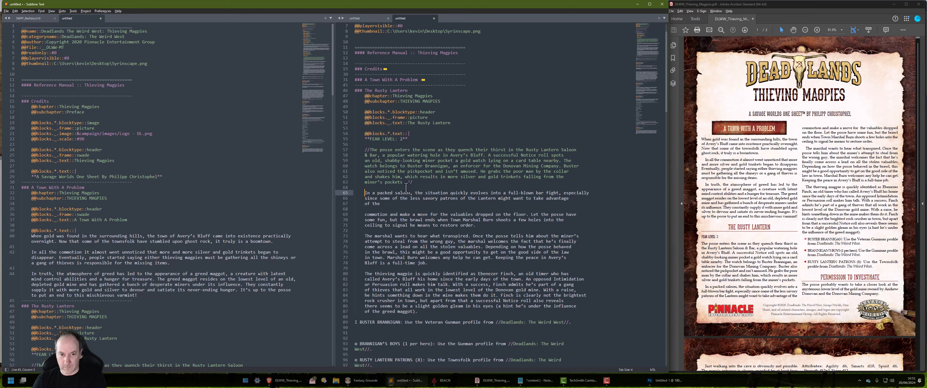
Remove the double slashes around "The posse enters the scene" paragraph, keeping the blank line after it.
click(420, 182)
key(Delete)
key(BackSpace)
key(BackSpace)
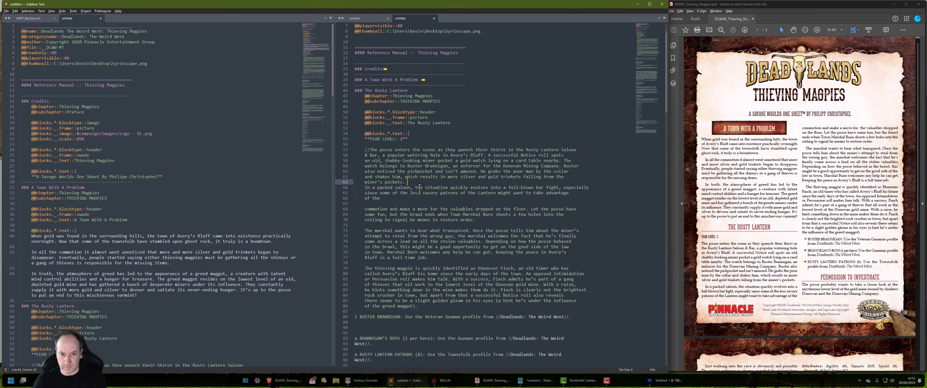
key(Return)
click(370, 150)
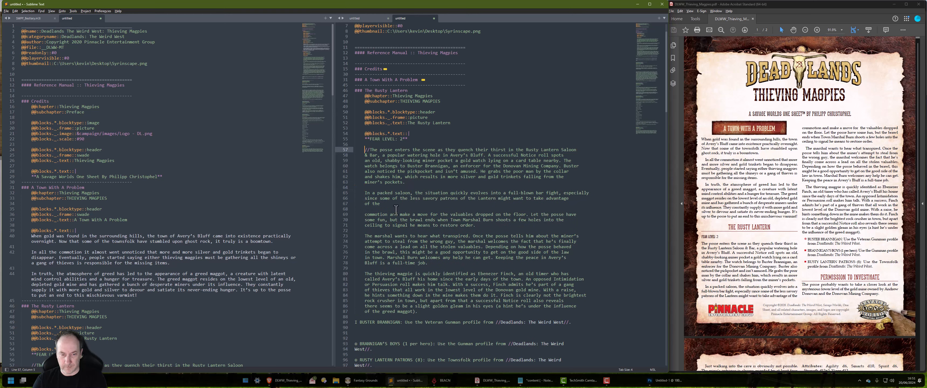
key(BackSpace)
key(BackSpace)
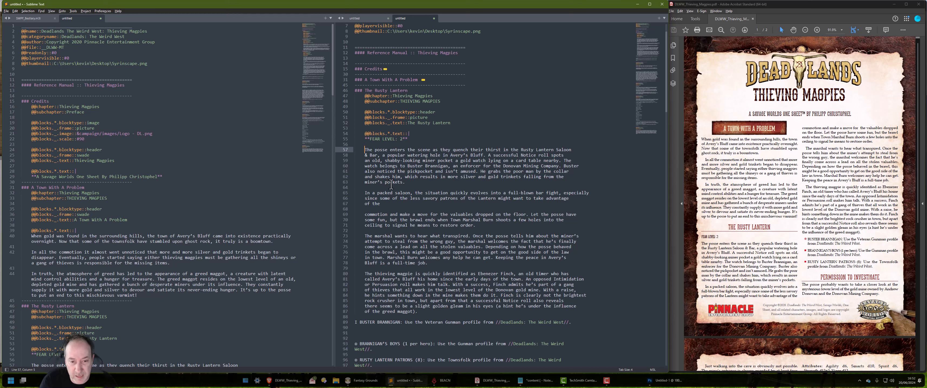
Join the broken lines of "The posse enters the scene" paragraph into one continuous line.
key(ctrl+j)
key(ctrl+j)
key(ctrl+j)
key(ctrl+j)
key(ctrl+j)
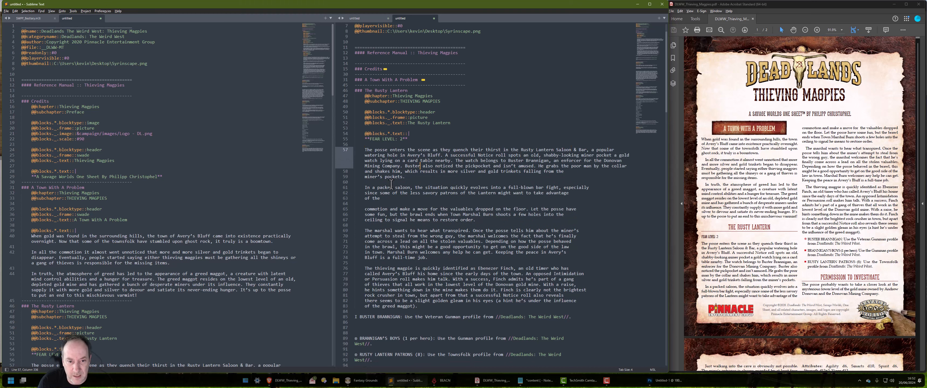
key(ctrl+j)
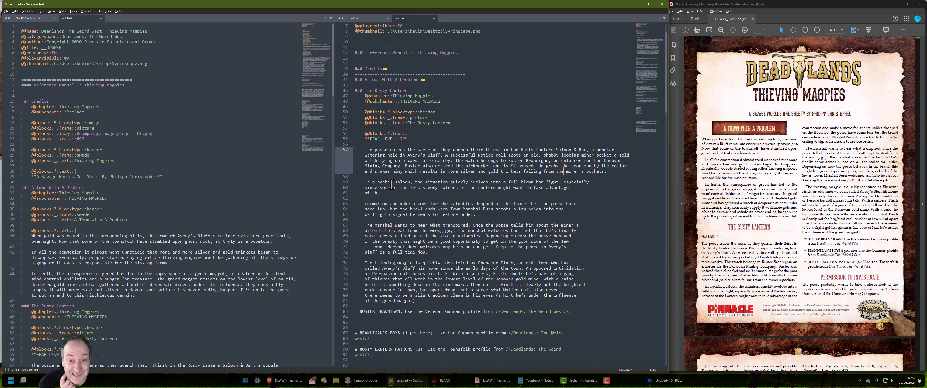
Join the lines of the paragraph beginning "commotion and make a move for the valuables" into one line.
key(Down)
key(Down)
key(Down)
key(Down)
key(Down)
key(Down)
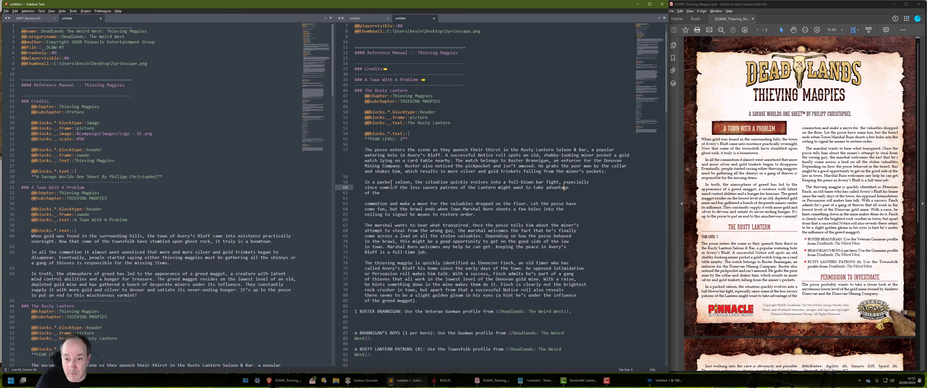
key(ctrl+j)
key(ctrl+j)
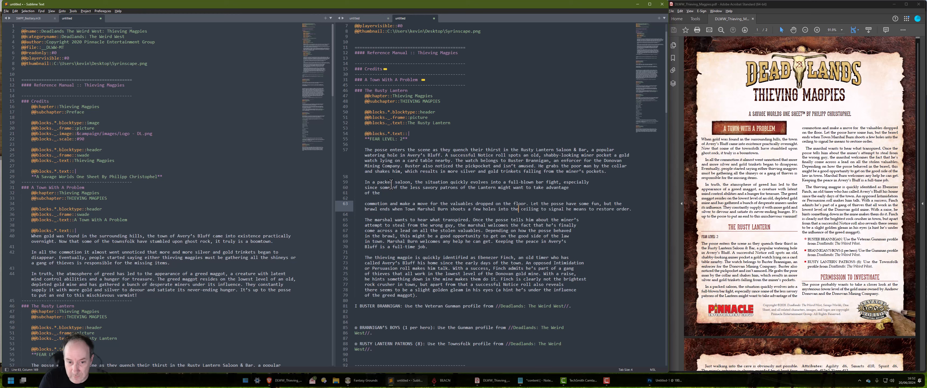
Join the lines of the paragraph beginning "The marshal wants to hear what transpired" into one line.
key(Down)
key(Down)
key(ctrl+j)
key(ctrl+j)
key(ctrl+j)
key(ctrl+j)
key(ctrl+j)
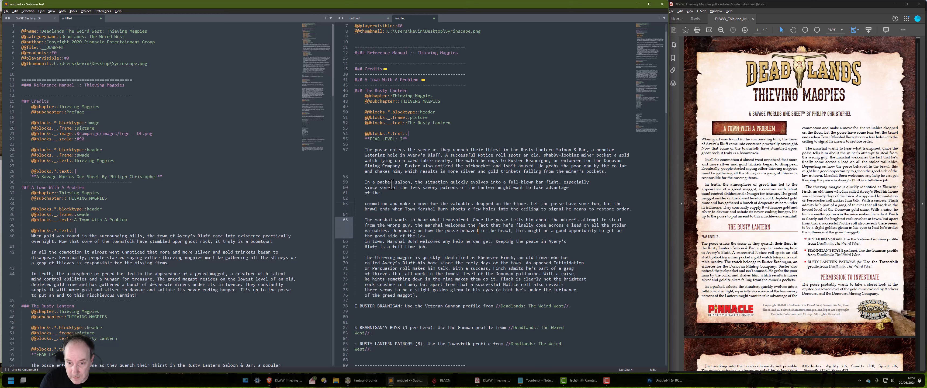
Split the opening of the Ebenezer Finch paragraph so each word from "The" through "as" sits on its own line.
key(Down)
key(Down)
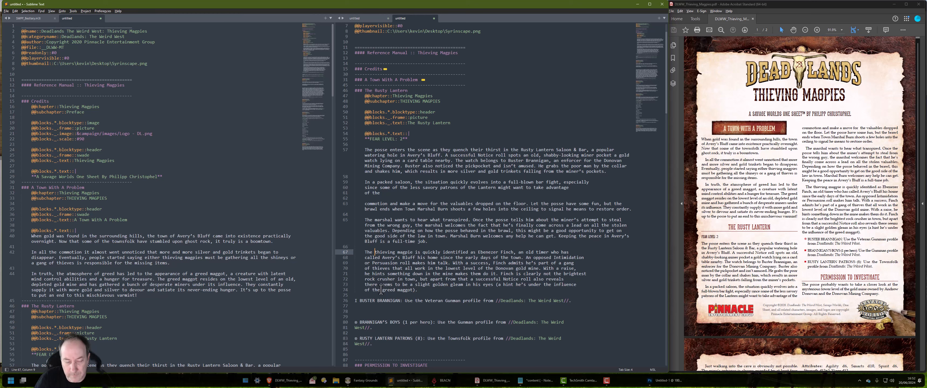
key(Return)
key(ctrl+Right)
key(Return)
key(End)
key(Return)
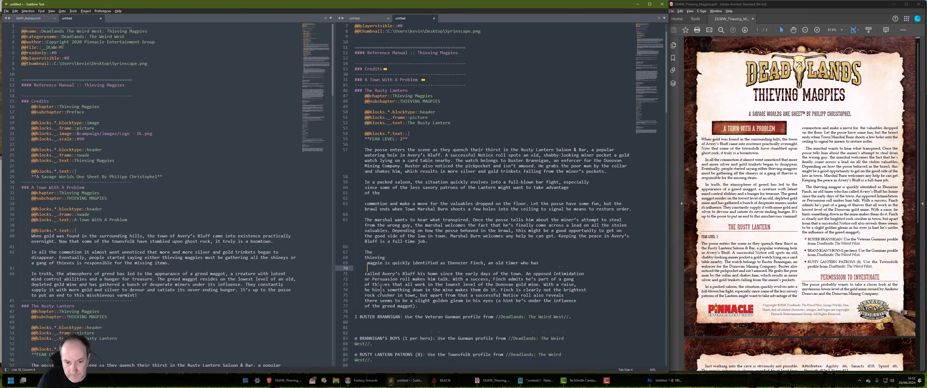
key(ctrl+z)
key(ctrl+Right)
key(Return)
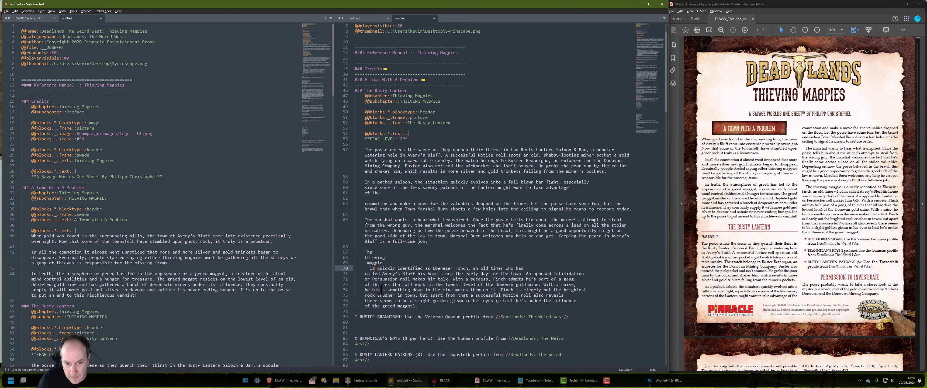
key(Return)
key(Return)
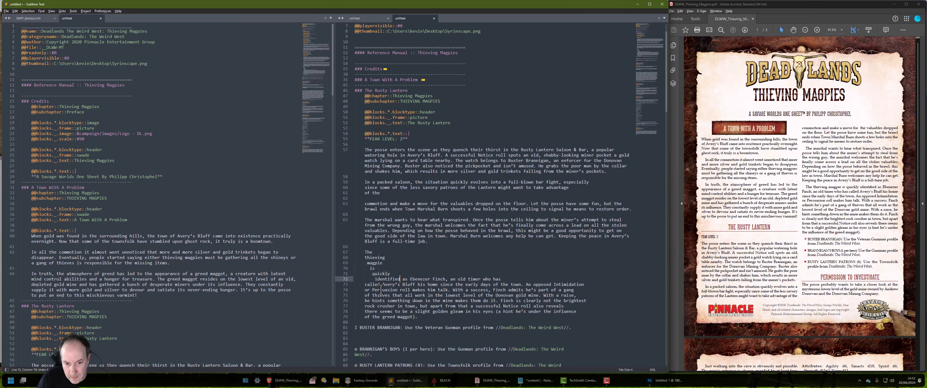
key(Return)
key(ctrl+Right)
key(Return)
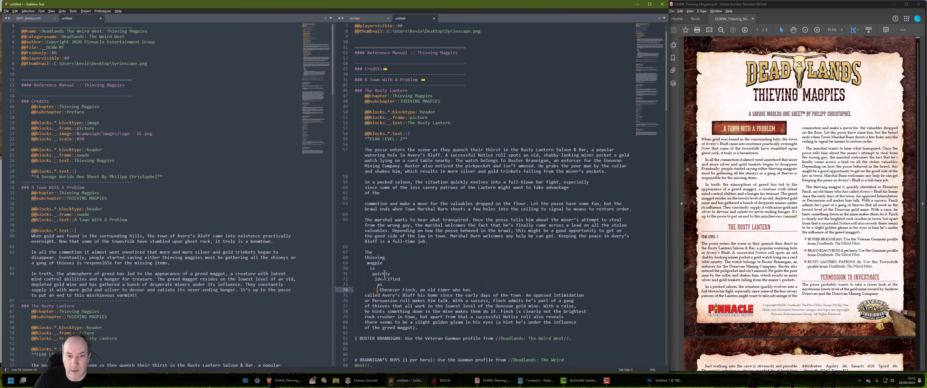
Copy the markup from the Reference Manual heading through the Finch paragraph and preview it in Fantasy Grounds to check the line breaks.
drag(433, 329, 331, 47)
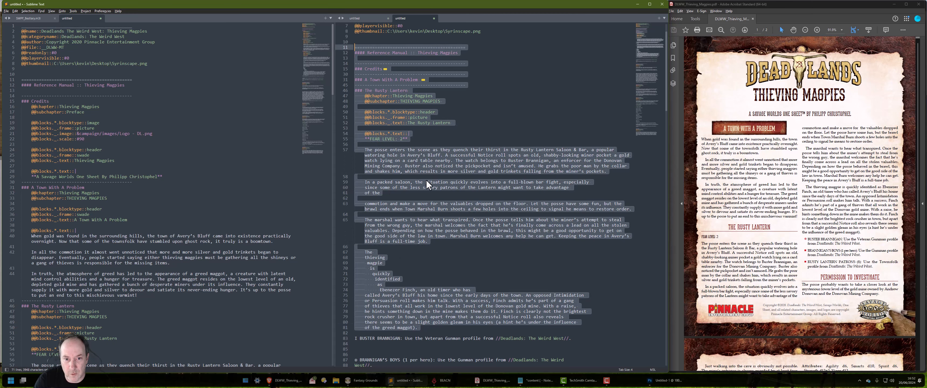
right_click(431, 173)
click(446, 188)
key(alt+Tab)
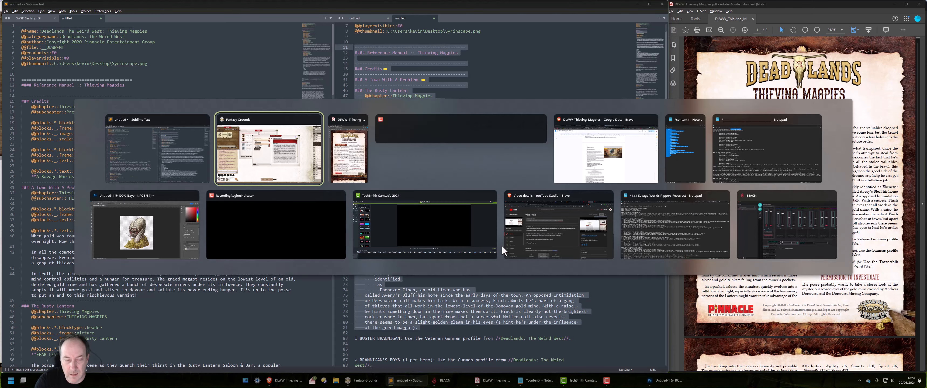
click(369, 349)
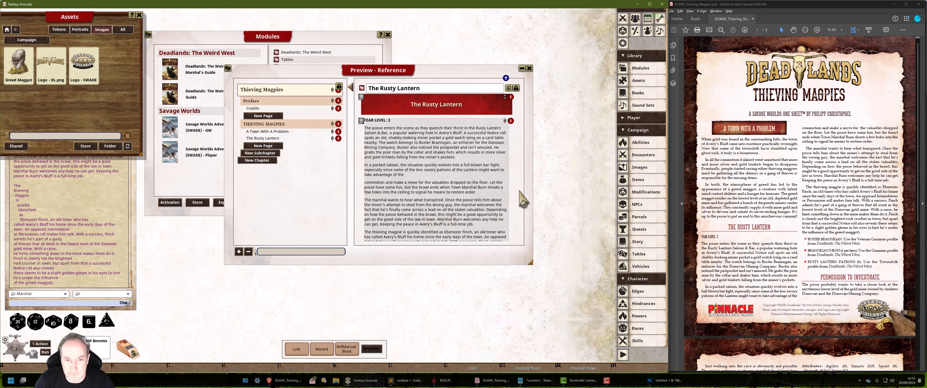
drag(517, 175, 522, 220)
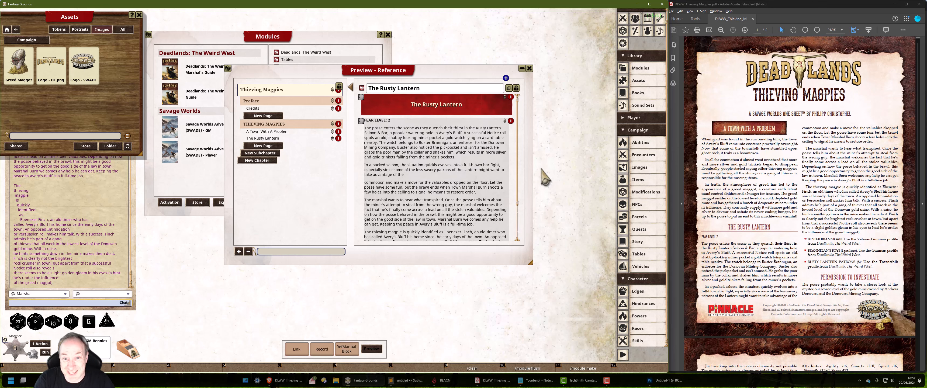
scroll(472, 140, up, 3)
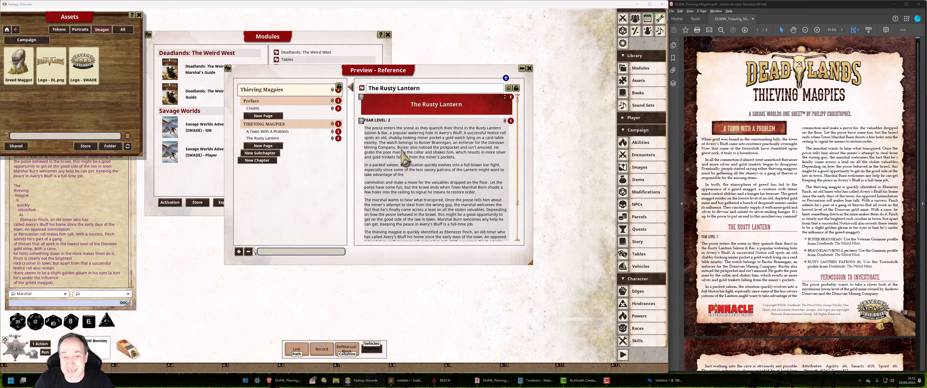
Back in Sublime Text, delete the blank lines between the Rusty Lantern paragraphs from "In a packed saloon" to the Finch paragraph.
key(alt+Tab)
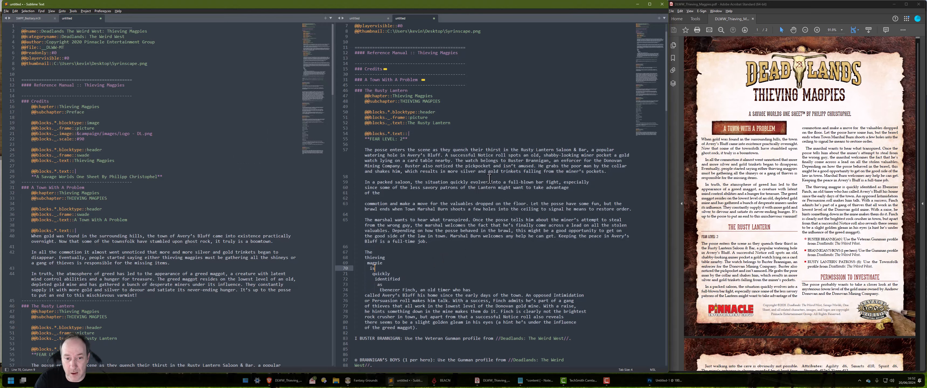
click(489, 178)
key(Delete)
key(Down)
key(Down)
key(Down)
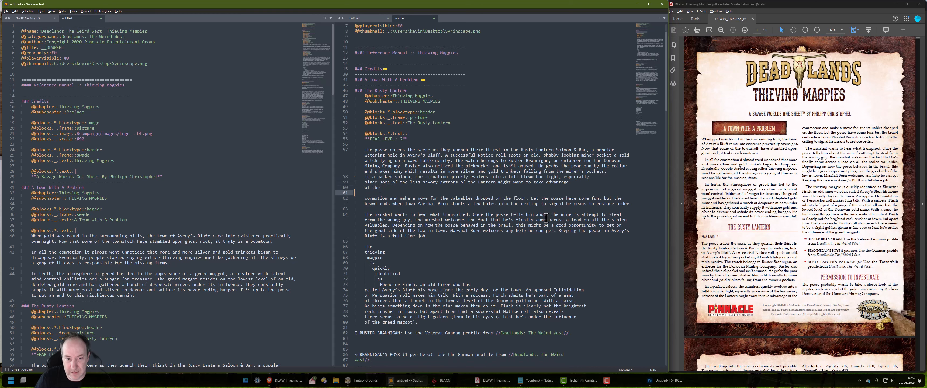
key(Delete)
key(Down)
key(Delete)
key(Down)
key(Delete)
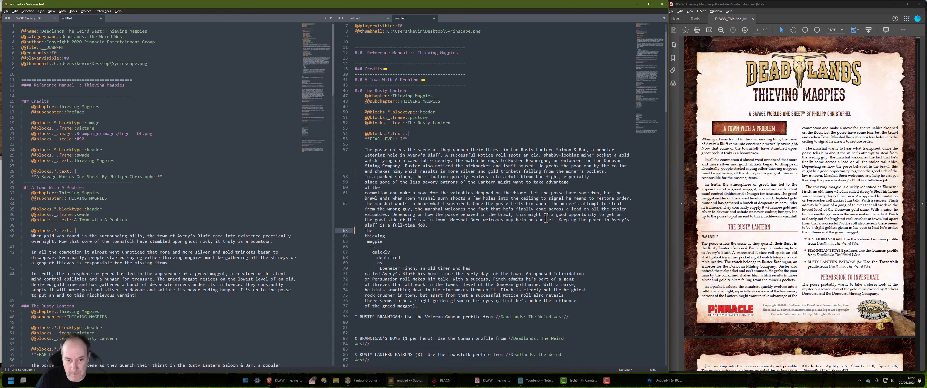
Preview the markup without paragraph spacing in Fantasy Grounds and read The Rusty Lantern page to its end.
drag(419, 308, 355, 48)
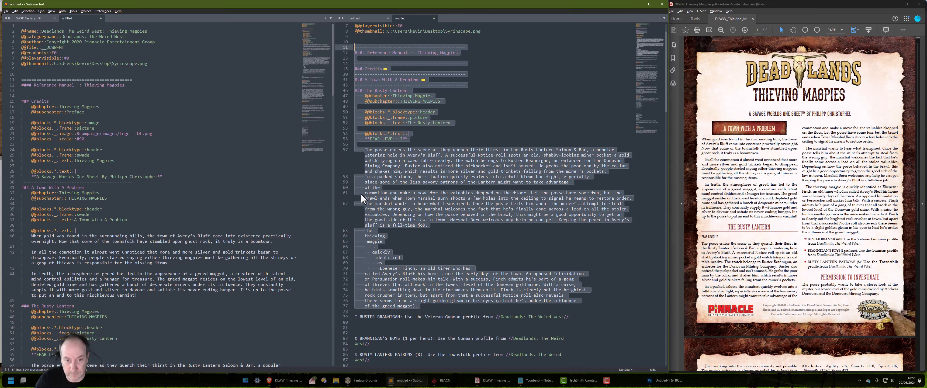
click(365, 380)
key(ctrl+v)
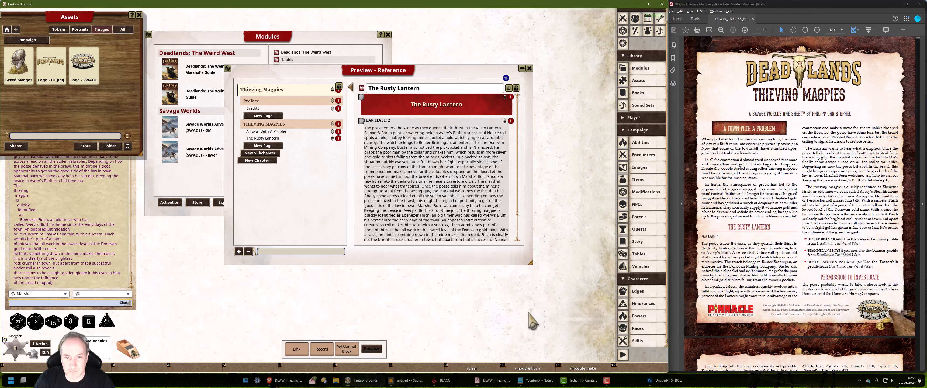
drag(518, 213, 521, 245)
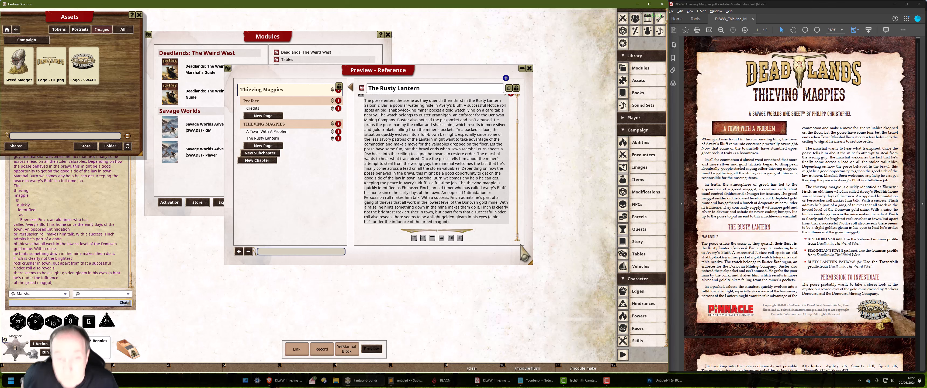
Back in Sublime Text, rejoin the broken "In a packed saloon" paragraph and restore blank lines before it and before "The marshal wants".
key(alt+Tab)
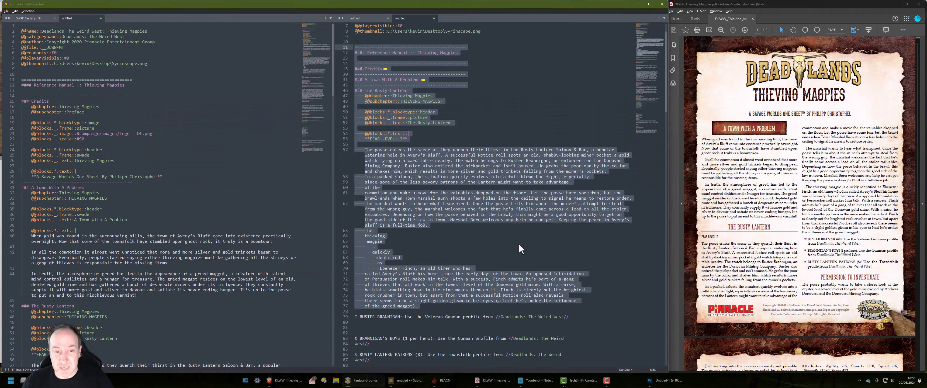
click(458, 188)
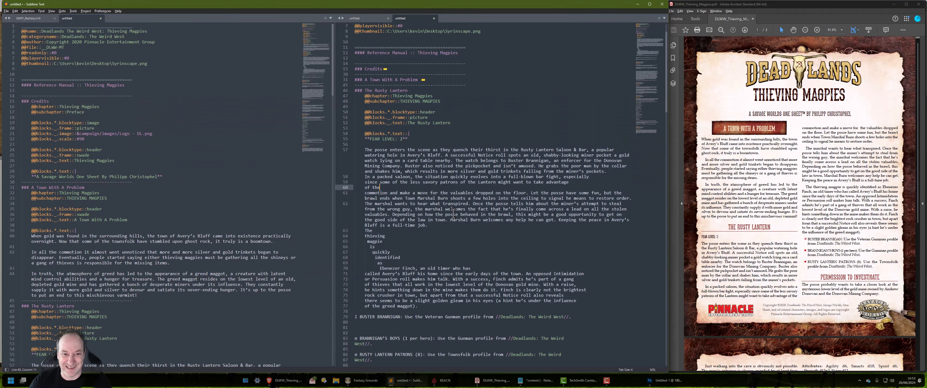
key(Up)
key(Up)
key(Home)
key(Return)
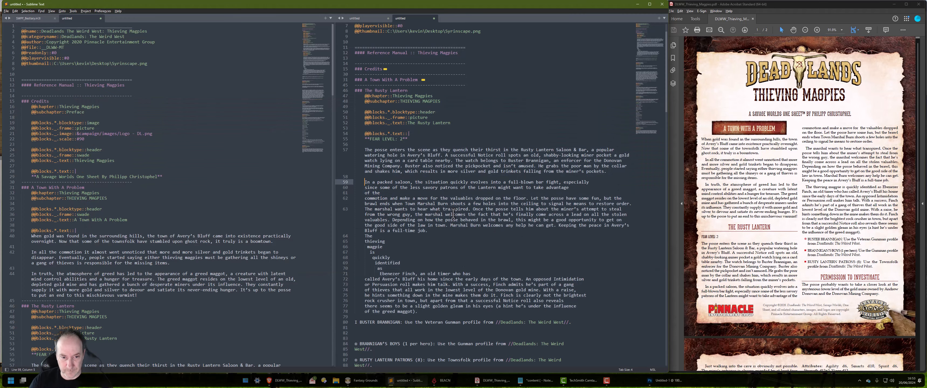
key(ctrl+j)
key(ctrl+j)
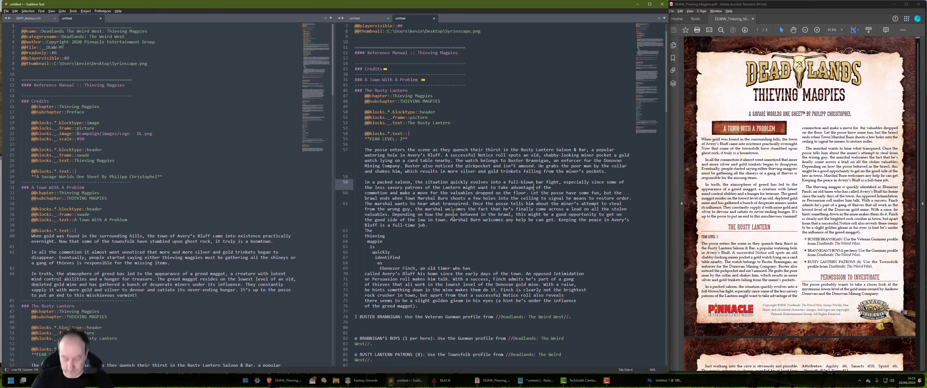
key(ctrl+j)
key(Down)
key(Down)
key(Down)
key(Home)
key(Return)
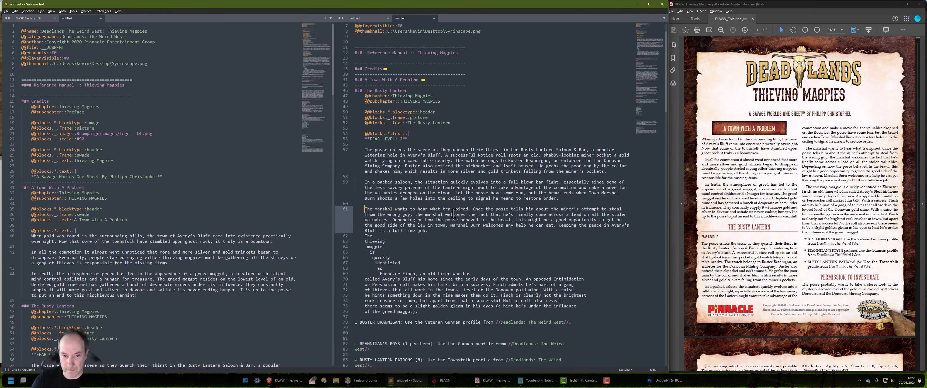
Join the split lines of the Finch text into continuous prose and separate it from the marshal paragraph with a blank line.
key(ctrl+j)
key(ctrl+j)
key(ctrl+j)
key(ctrl+j)
key(ctrl+j)
key(ctrl+j)
key(ctrl+j)
key(ctrl+j)
key(ctrl+j)
key(ctrl+j)
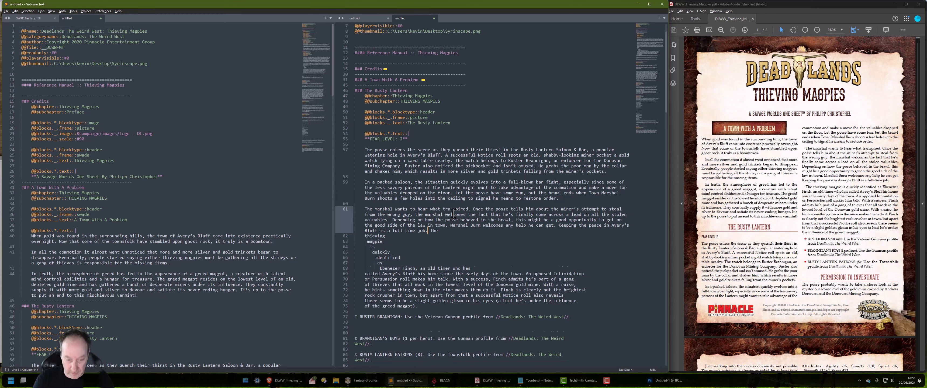
key(ctrl+j)
key(ctrl+j)
key(ctrl+j)
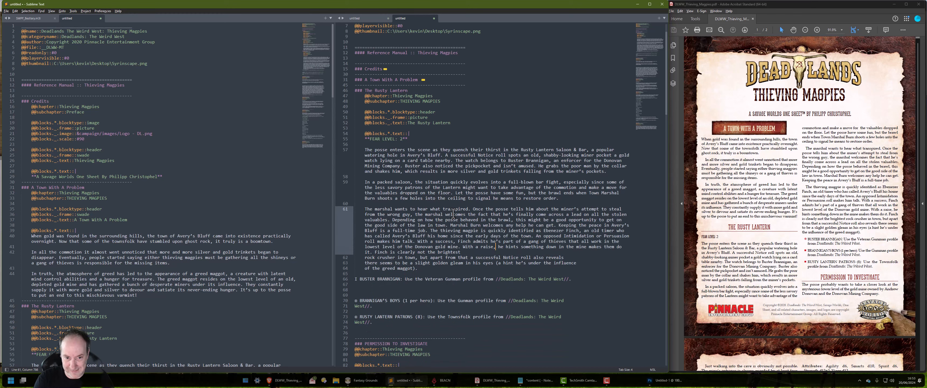
key(ctrl+j)
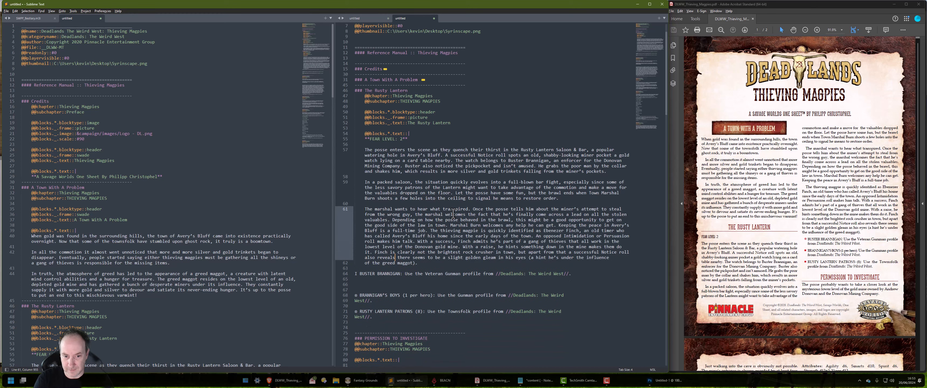
key(ctrl+j)
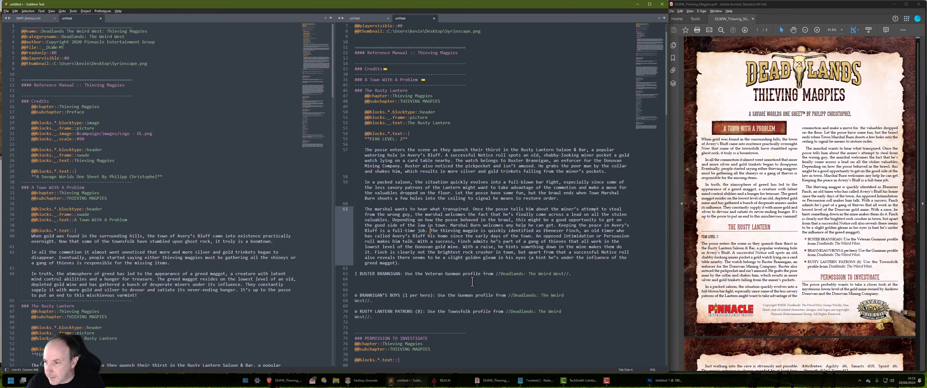
key(Return)
key(Return)
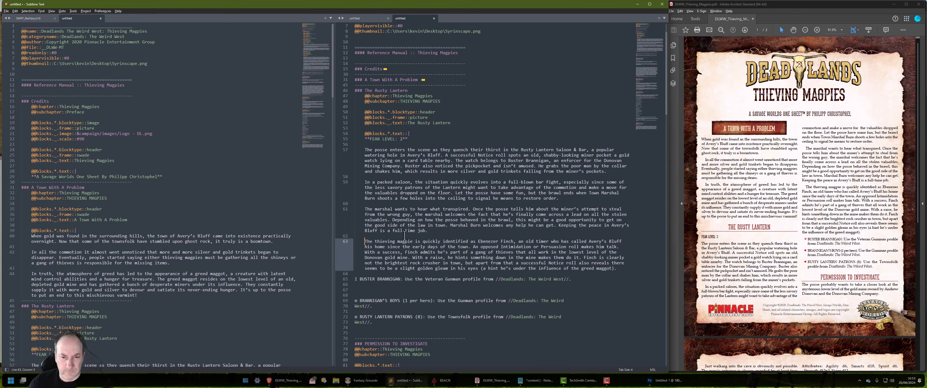
Mark the "The posse enters the scene" paragraph as a bullet by prefixing it with "--".
click(417, 177)
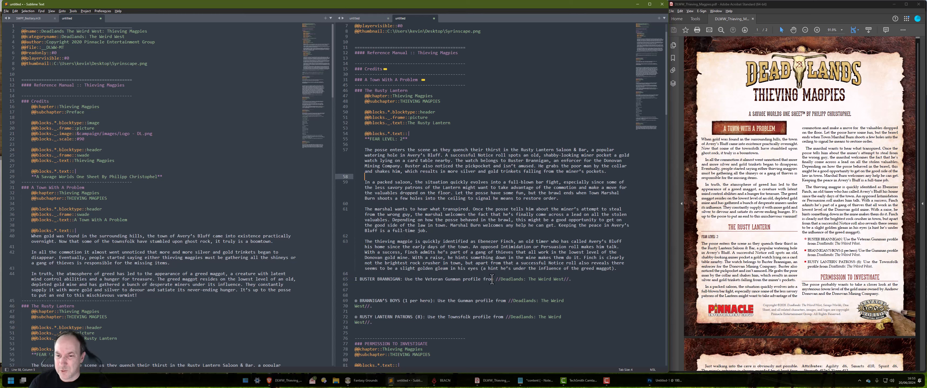
key(Up)
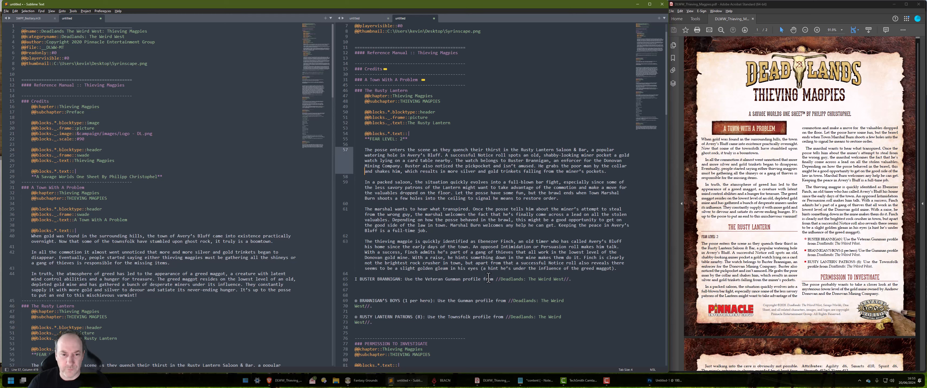
text(--)
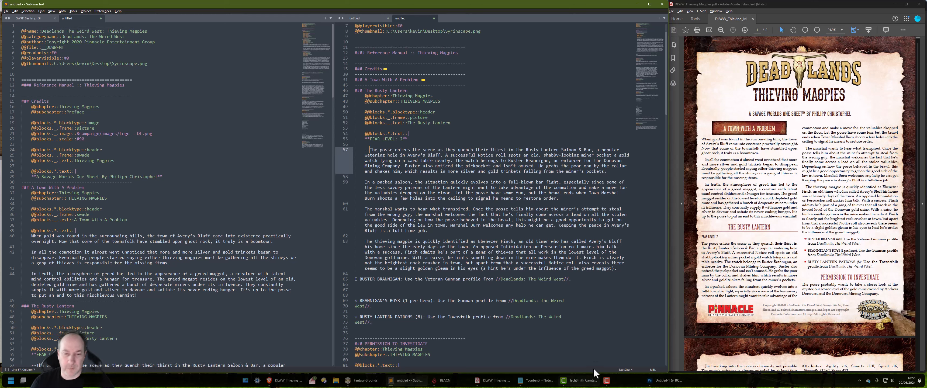
Copy the Rusty Lantern section through the Finch paragraph, preview it in Fantasy Grounds and read the bulleted page to its end.
drag(626, 268, 351, 84)
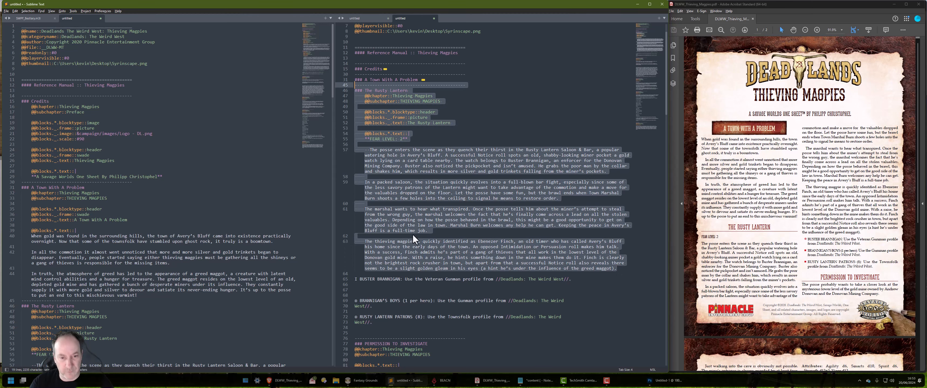
key(alt+Tab)
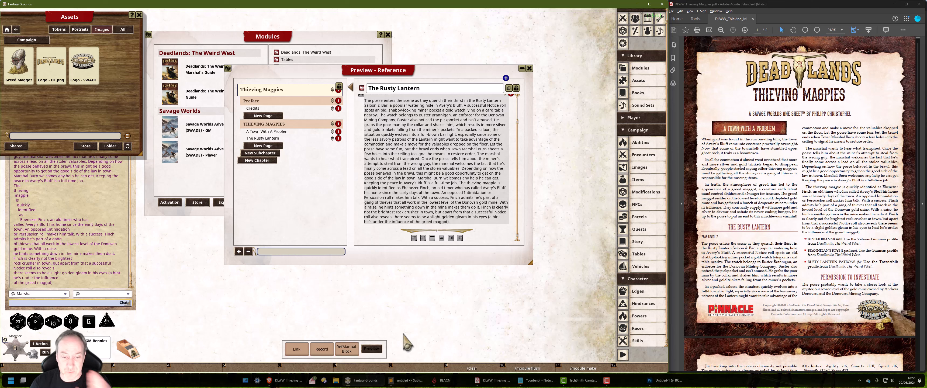
click(372, 348)
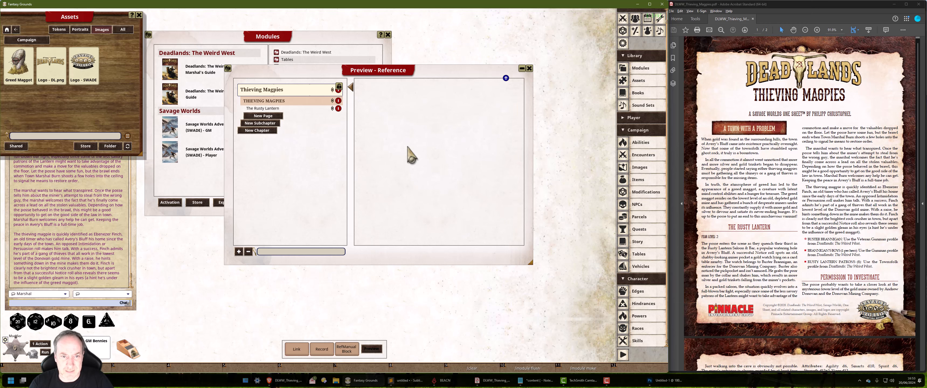
key(alt+Tab)
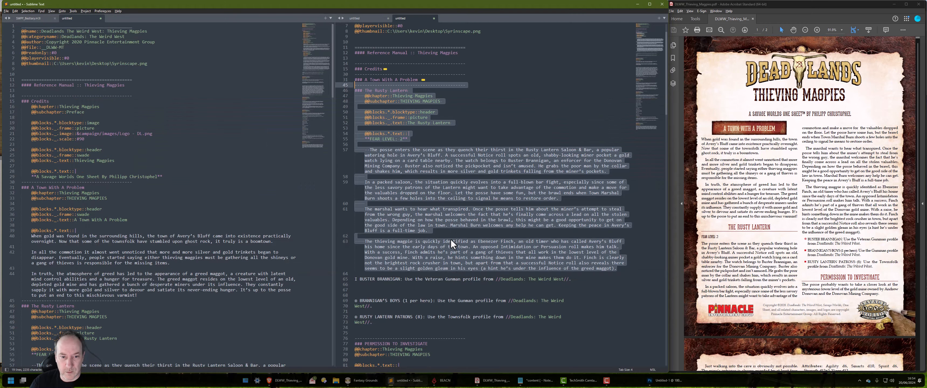
key(alt+Tab)
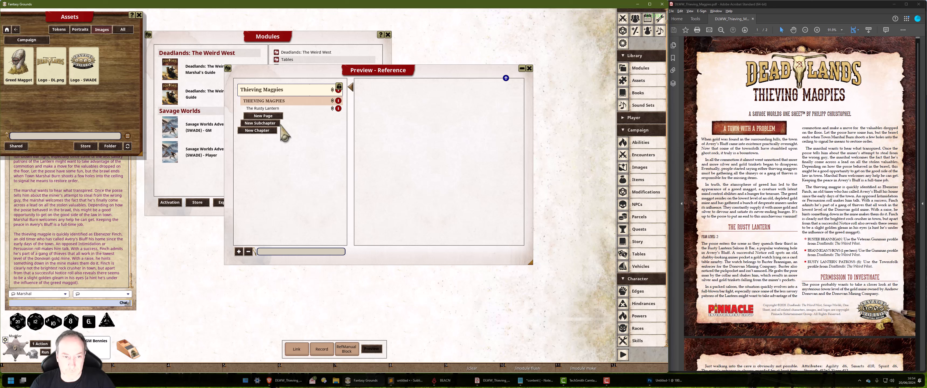
click(272, 108)
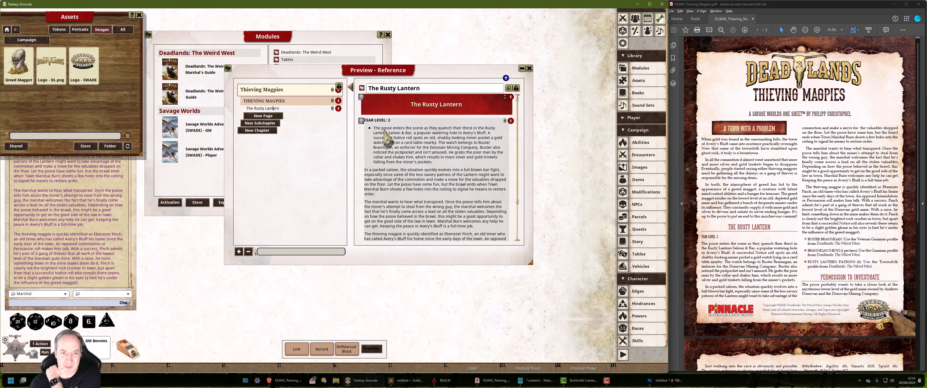
scroll(388, 206, down, 3)
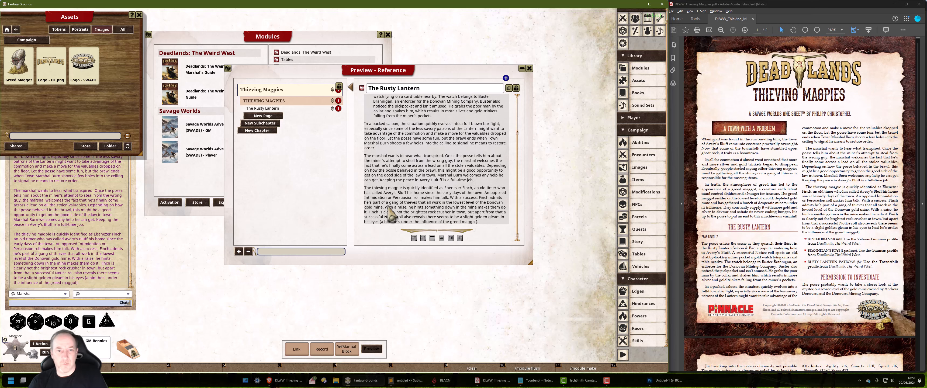
In Sublime Text, put the line-break code &#13; on the line between the posse bullet and the "In a packed saloon" paragraph.
key(alt+Tab)
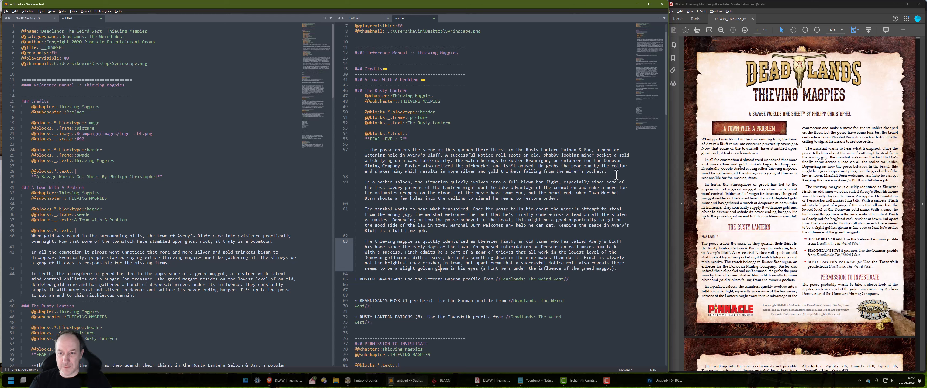
click(615, 173)
key(Down)
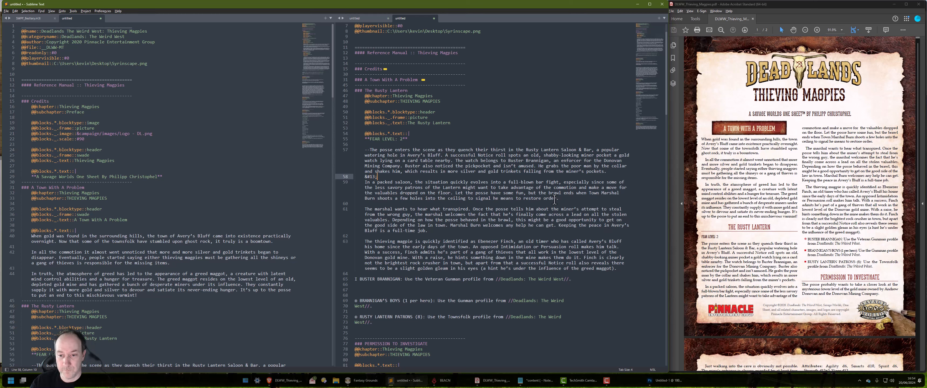
Copy the Rusty Lantern markup through the "In a packed saloon" paragraph and preview it in Fantasy Grounds.
drag(558, 198, 304, 85)
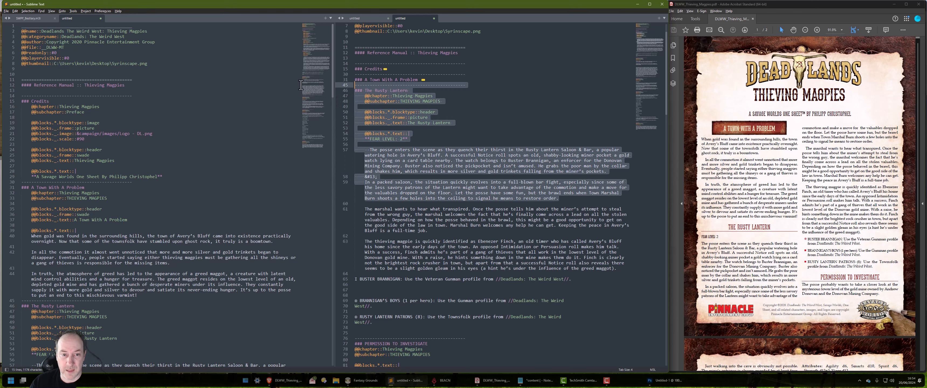
right_click(409, 173)
click(424, 191)
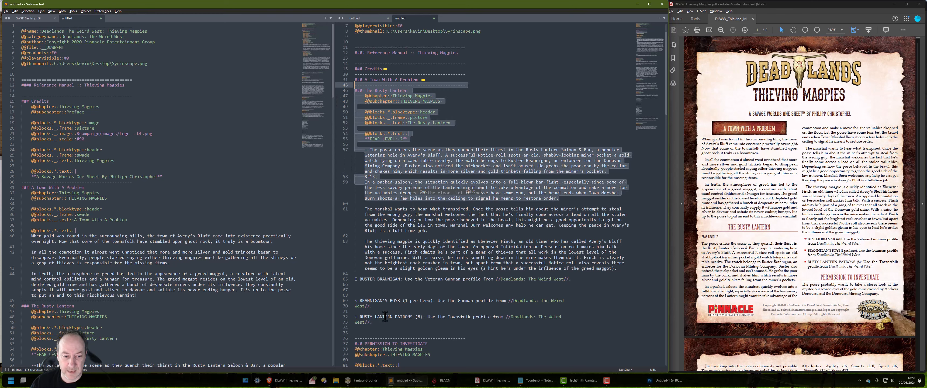
click(363, 381)
click(379, 351)
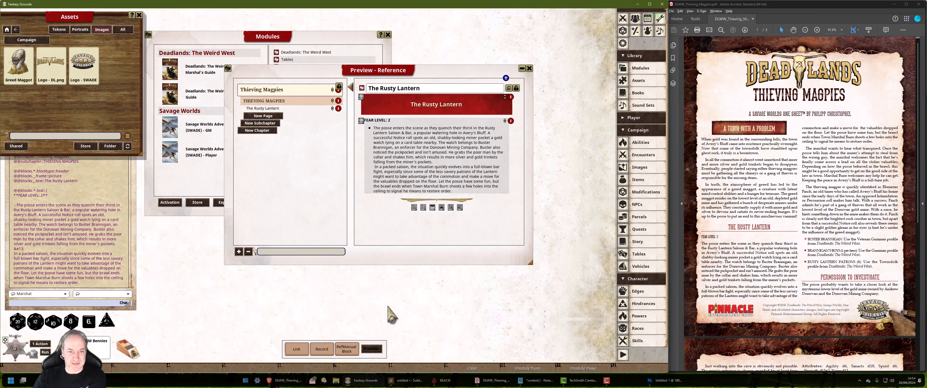
Back in Sublime Text, double the line-break code below the posse bullet to &#13;&#13;.
click(394, 380)
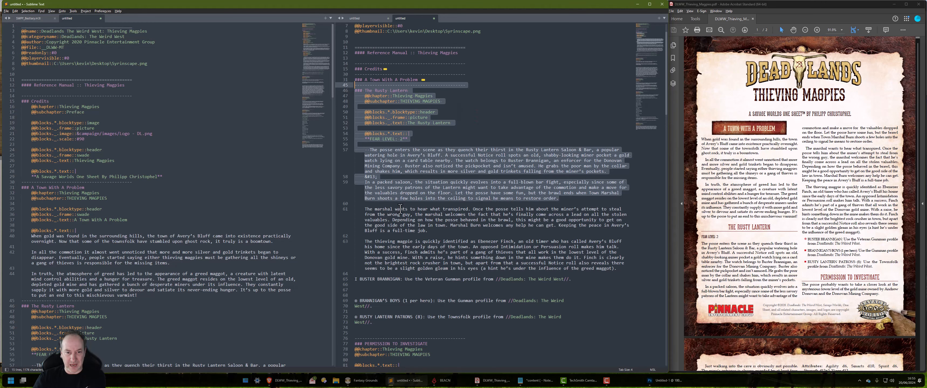
click(392, 179)
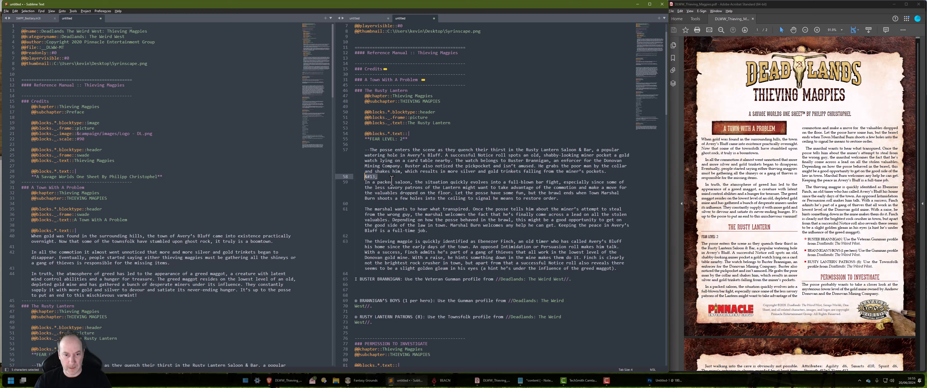
key(ctrl+v)
key(ctrl+v)
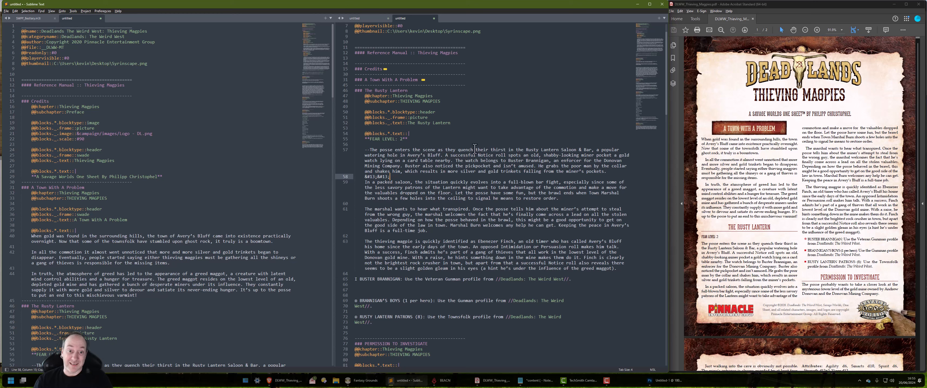
Copy the Rusty Lantern markup through the Finch paragraph and preview the doubled line break in Fantasy Grounds.
drag(620, 270, 344, 87)
key(alt+Tab)
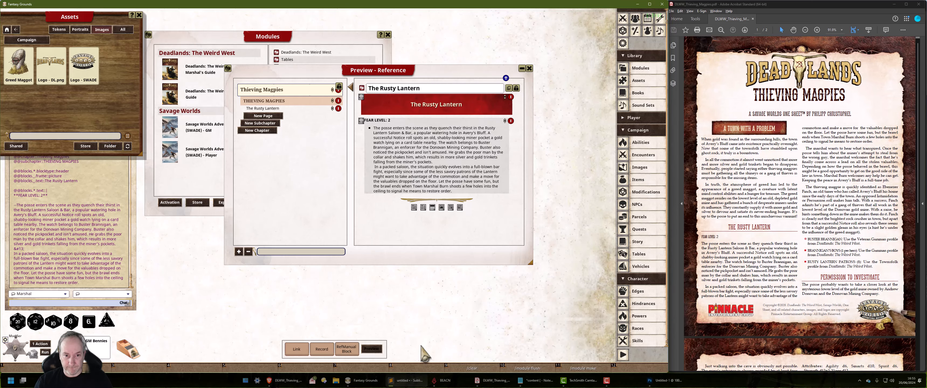
click(377, 348)
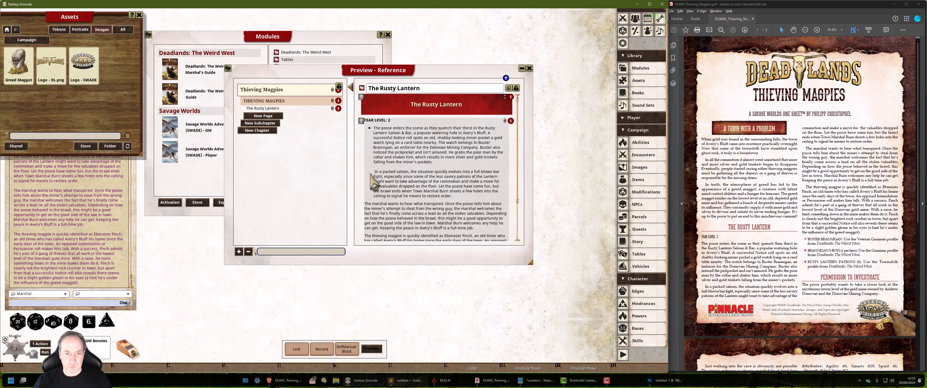
In Sublime Text, remove the &#13;&#13; codes so a blank line separates the posse bullet from the "In a packed saloon" paragraph.
key(alt+Tab)
click(393, 222)
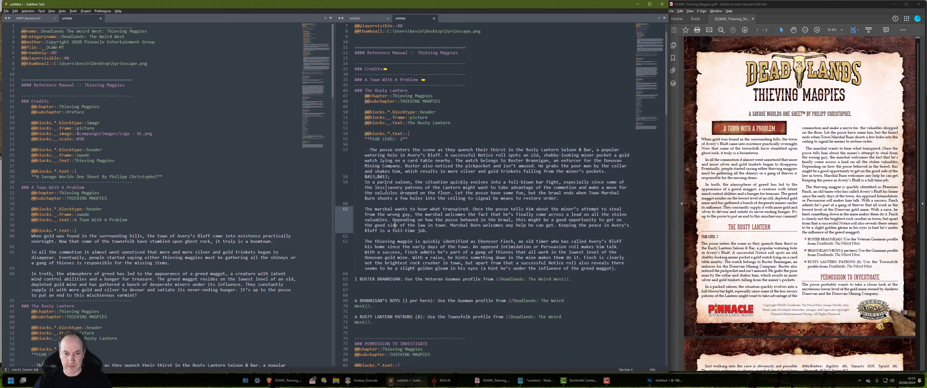
click(394, 181)
key(Up)
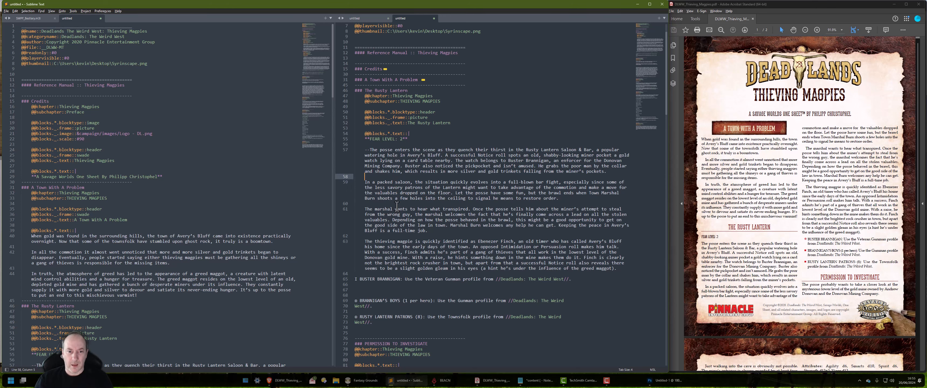
Switch to Fantasy Grounds and look up the chat frame among the paragraph types offered for the Rusty Lantern text.
key(alt+Tab)
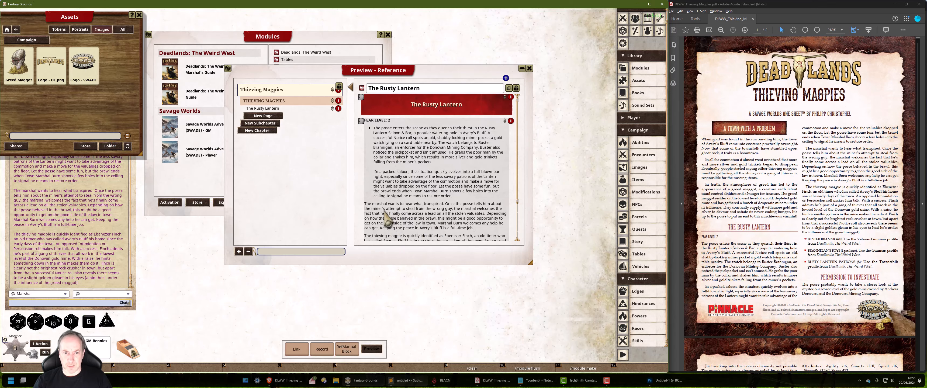
right_click(385, 215)
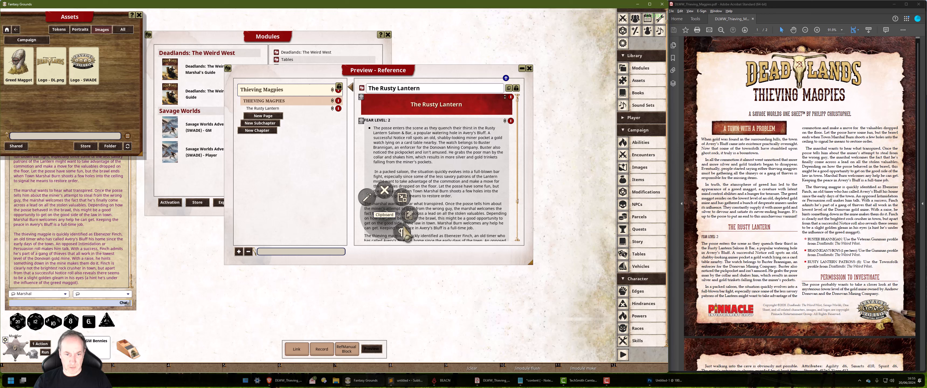
click(406, 238)
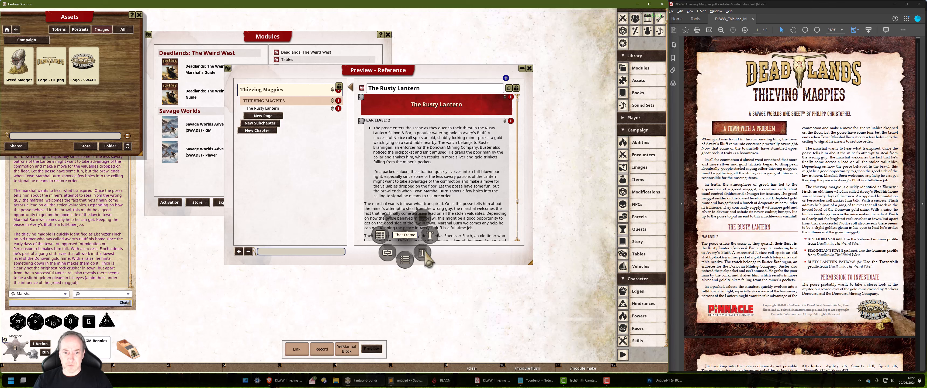
Back in Sublime Text, wrap the "In a packed saloon" paragraph in << and >> to mark it as a chat frame.
key(alt+Tab)
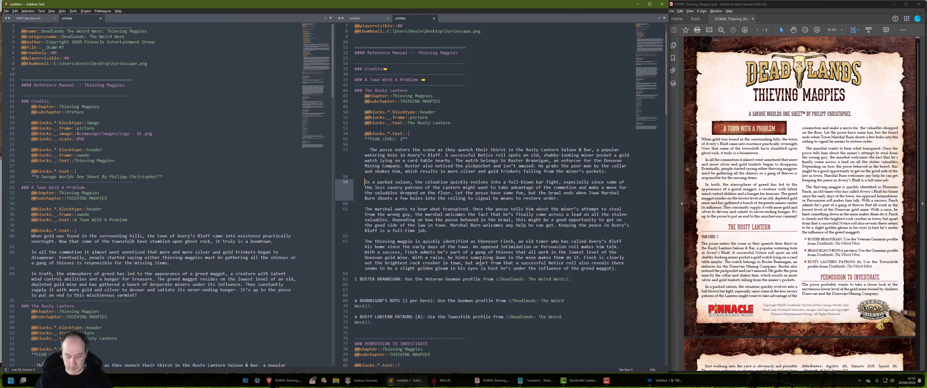
text(<<)
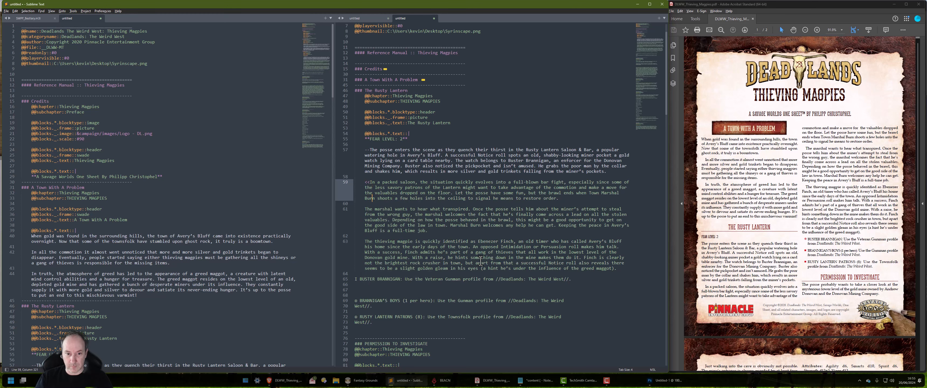
text(>>)
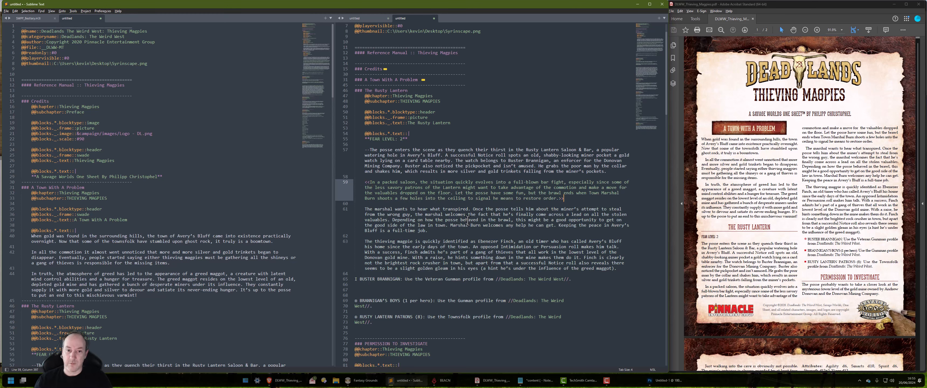
Copy the Rusty Lantern markup through the Finch paragraph and preview the chat frame in Fantasy Grounds.
drag(626, 270, 341, 90)
right_click(433, 188)
click(454, 206)
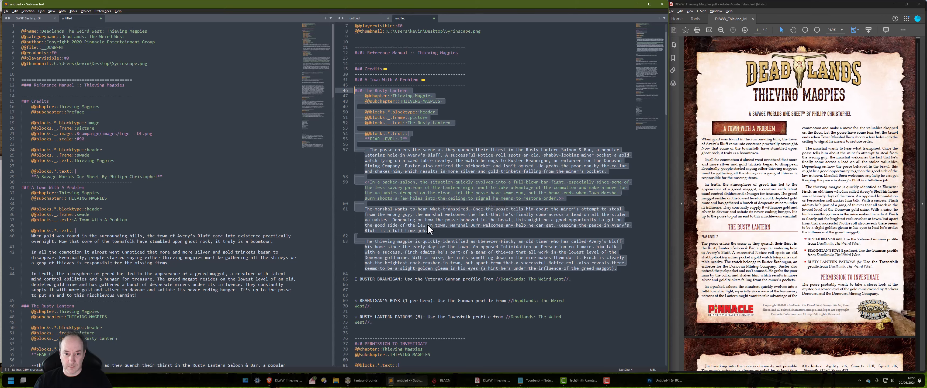
key(alt+Tab)
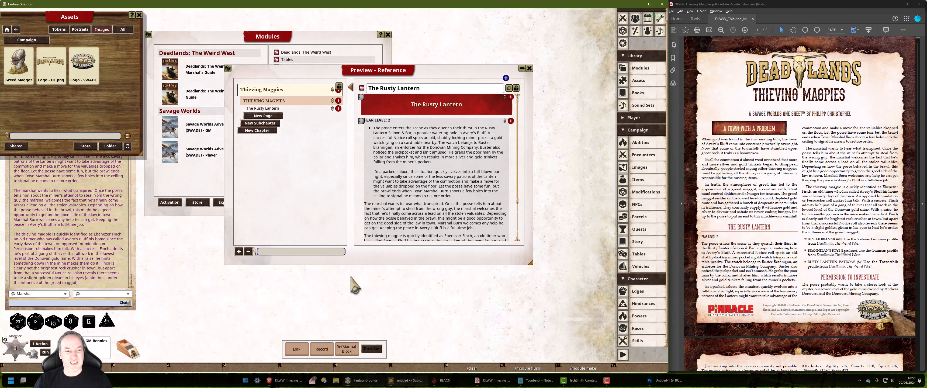
click(372, 348)
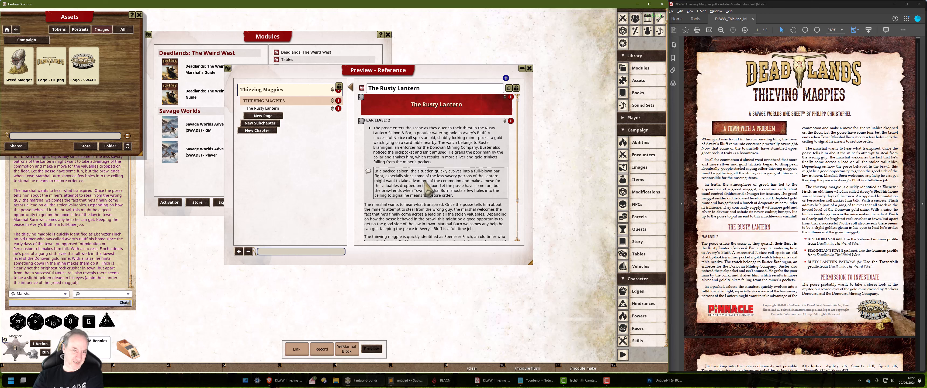
Send the "In a packed saloon" chat frame to chat, clear the chat log, and send the frame again.
click(368, 172)
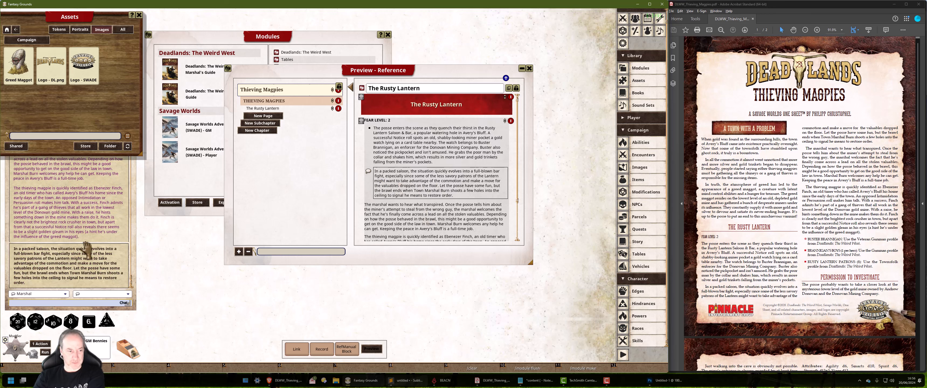
right_click(63, 247)
click(49, 251)
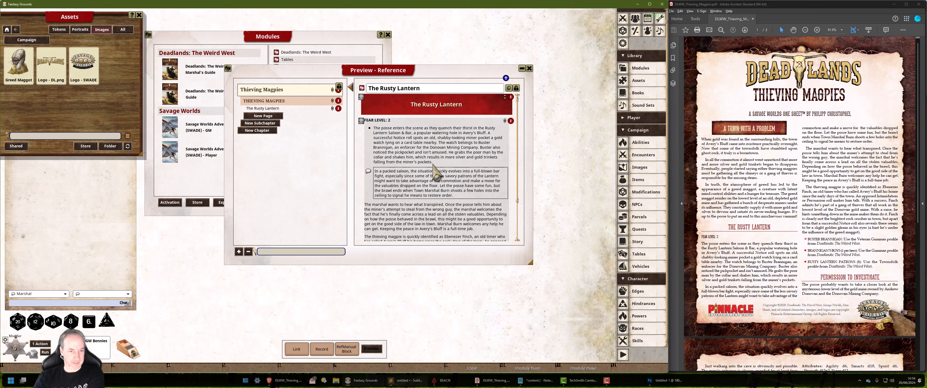
click(368, 171)
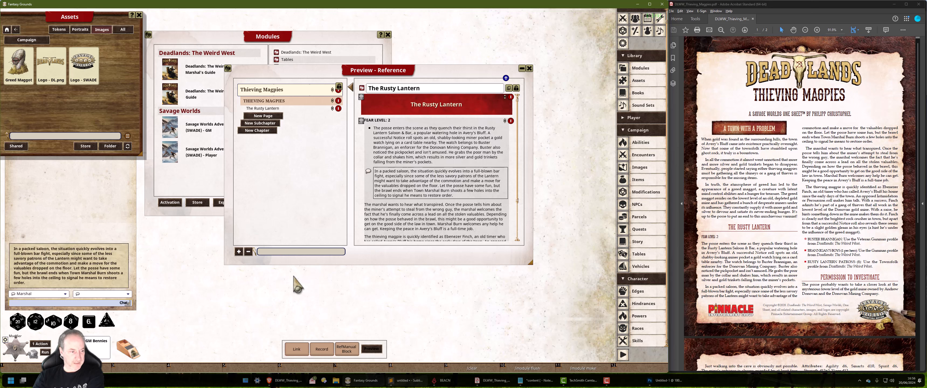
Assign the speaker "Mr Bad Guy" to the "In a packed saloon" chat frame and send it to chat.
right_click(390, 172)
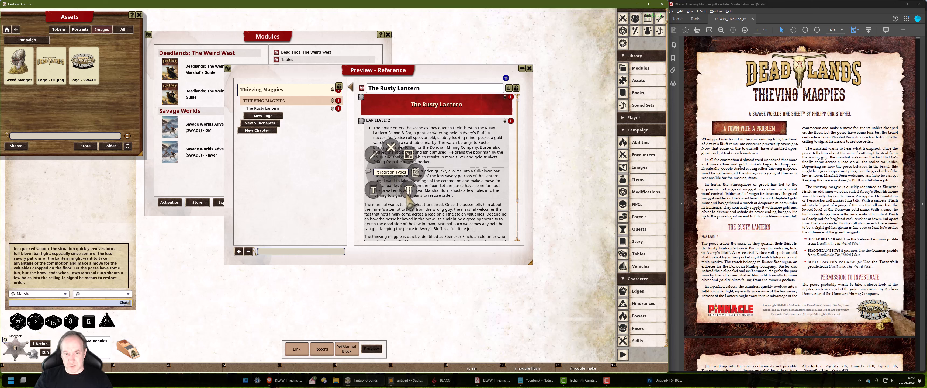
click(405, 194)
right_click(394, 171)
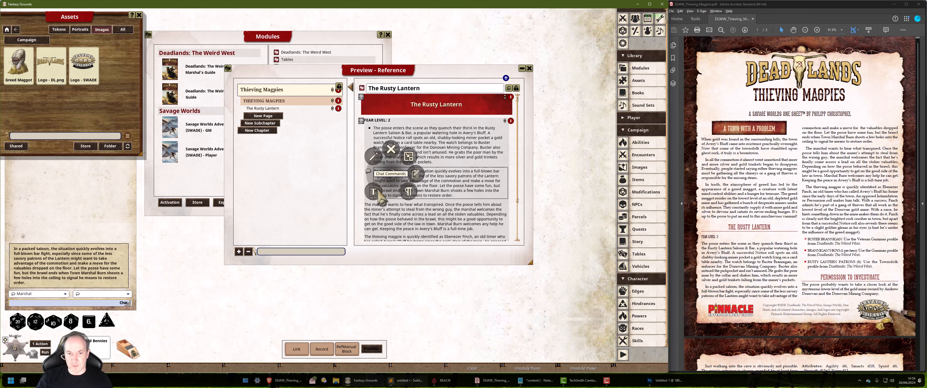
click(377, 190)
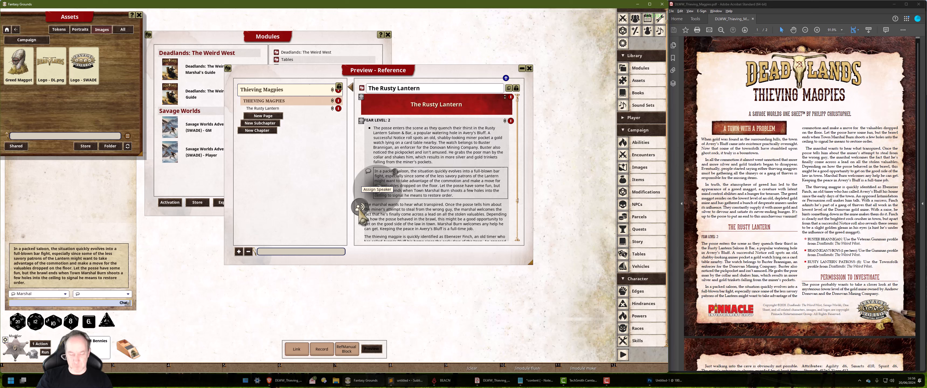
click(359, 208)
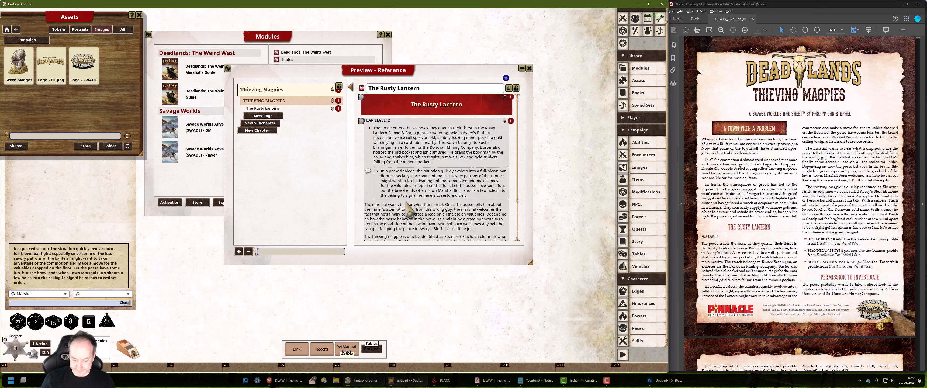
text(Mr Ba)
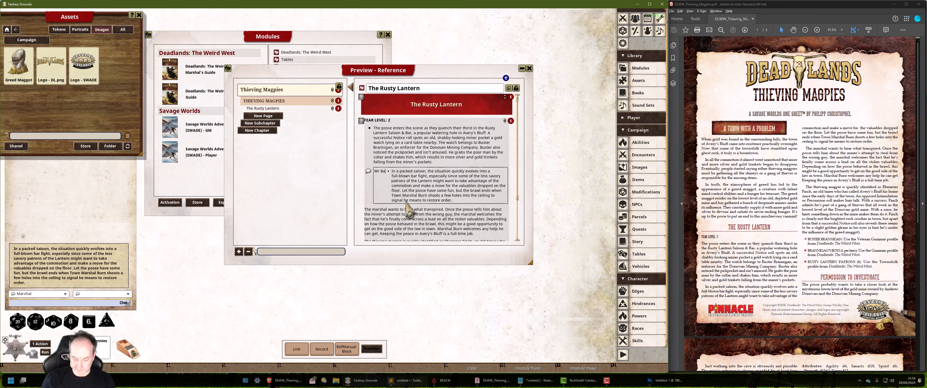
text(d Guy)
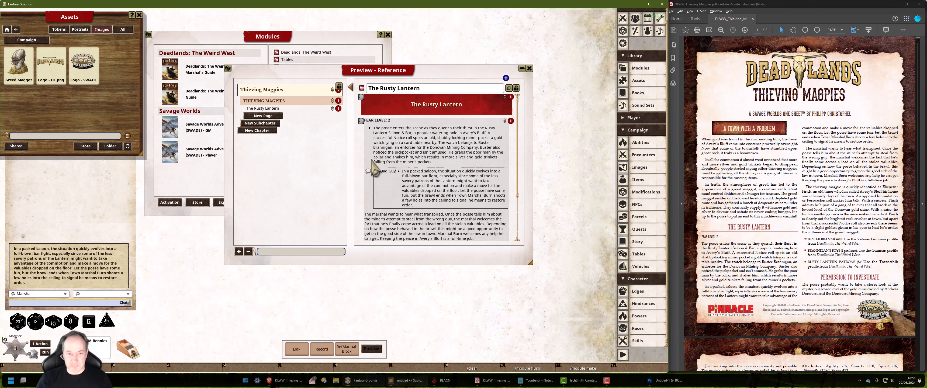
click(368, 171)
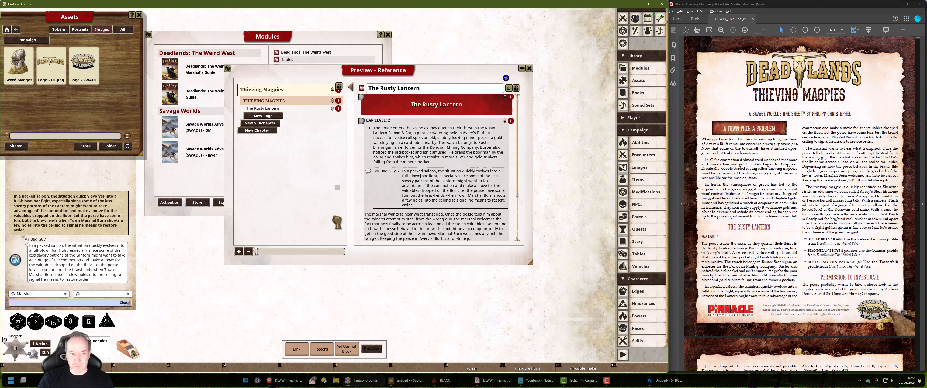
Export the Rusty Lantern page as markdown and check how the chat frame's speaker is written in the chat output.
click(321, 349)
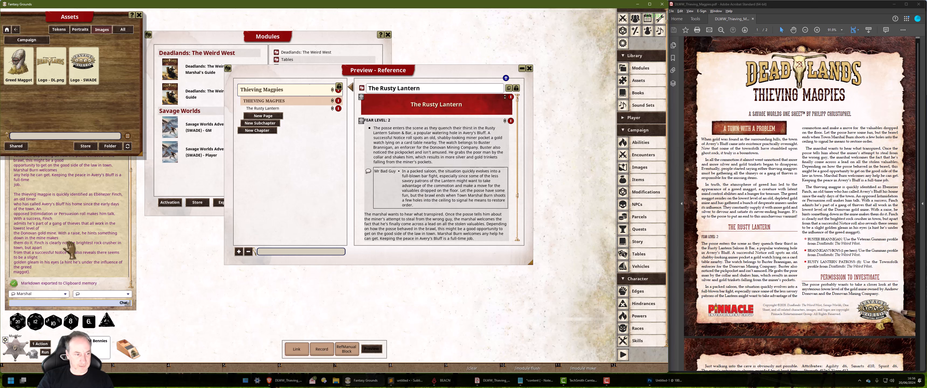
scroll(70, 252, up, 8)
scroll(71, 259, up, 1)
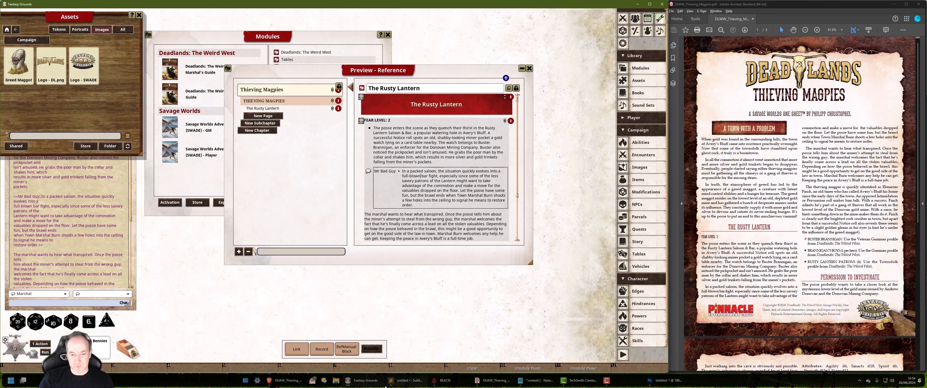
In Sublime Text, add the speaker prefix "The Good Guy::" inside the << marker of the "In a packed saloon" paragraph.
click(408, 382)
click(394, 242)
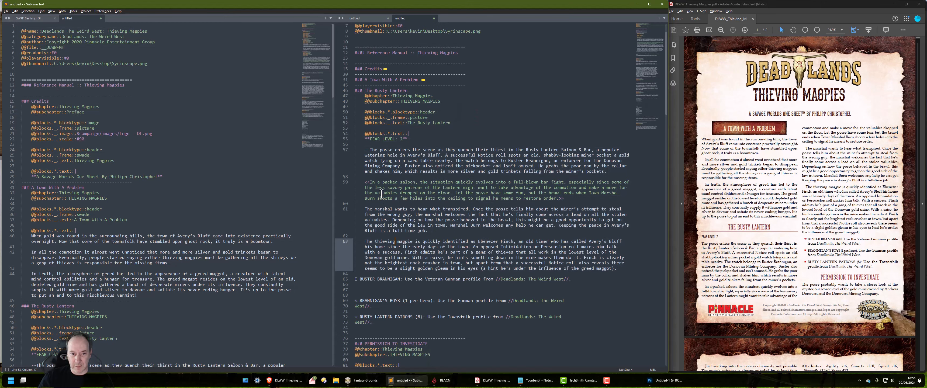
click(370, 182)
text(The Go)
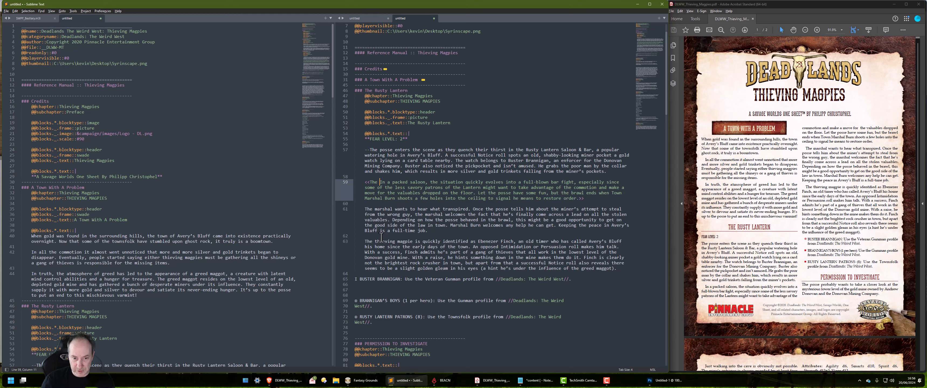
text(od Guy)
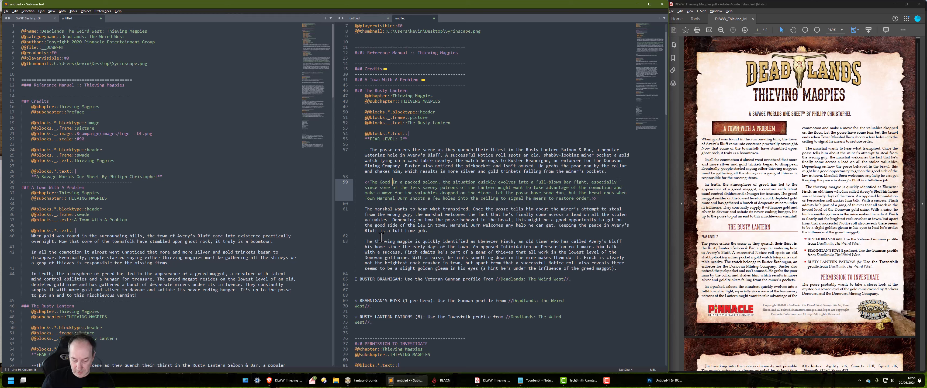
text(::)
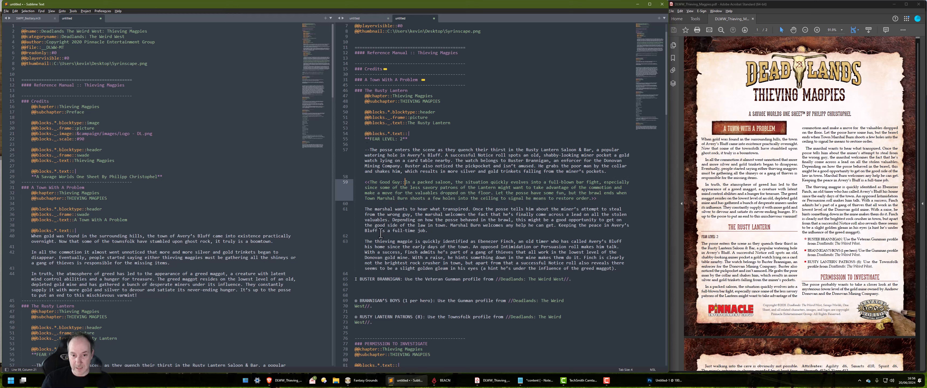
Copy the Rusty Lantern markup through the BUSTER BRANNIGAN line and preview the speaker chat frame in Fantasy Grounds.
drag(572, 279, 351, 86)
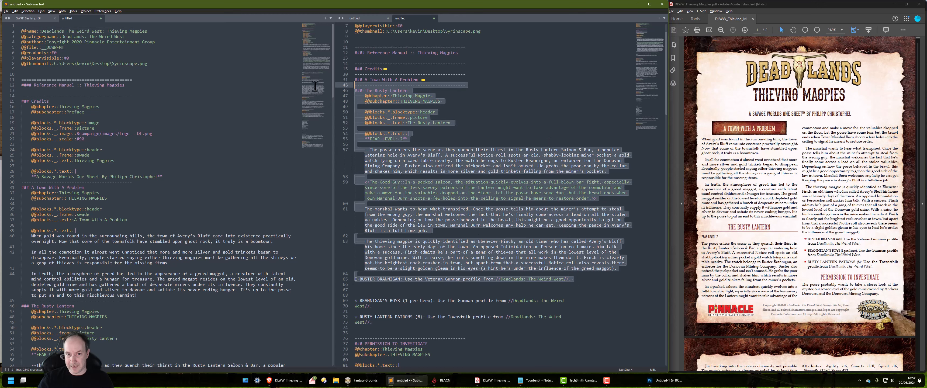
key(shift+Down)
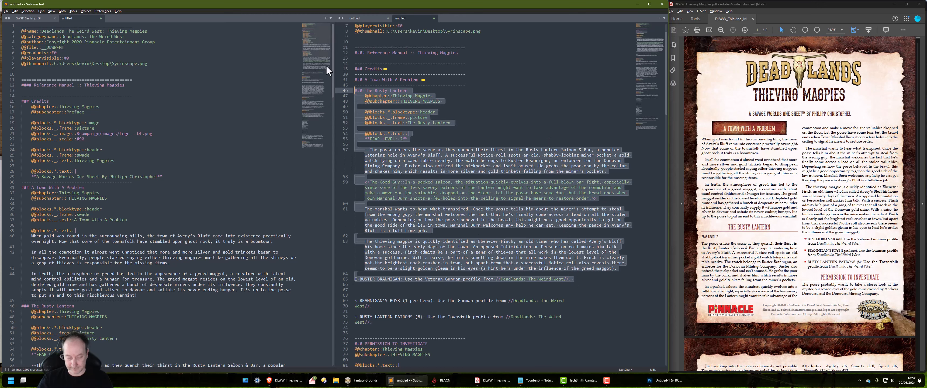
key(alt+Tab)
click(370, 350)
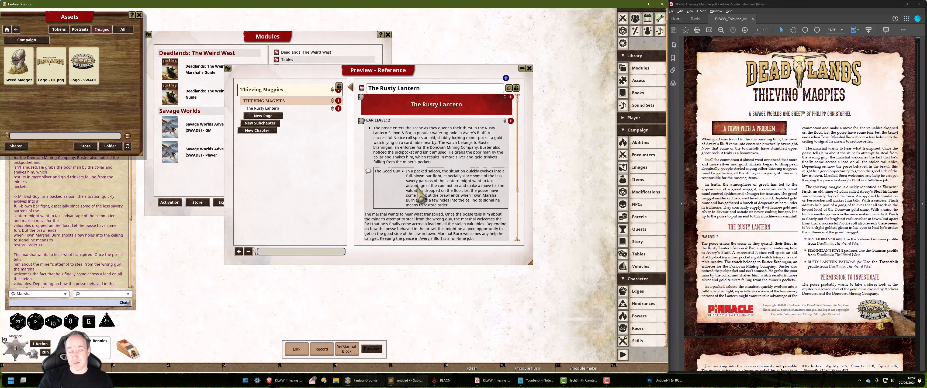
Review the Rusty Lantern preview down to the BUSTER BRANNIGAN line and check the text formatting options for its paragraphs.
key(alt+Tab)
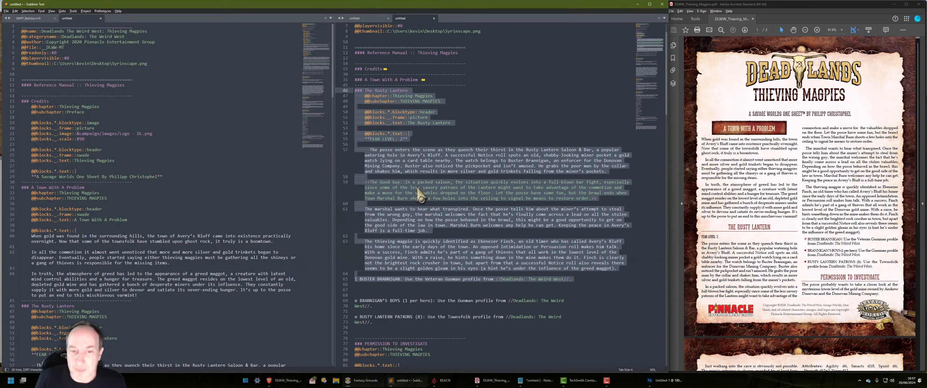
key(alt+Tab)
scroll(435, 232, down, 2)
right_click(448, 212)
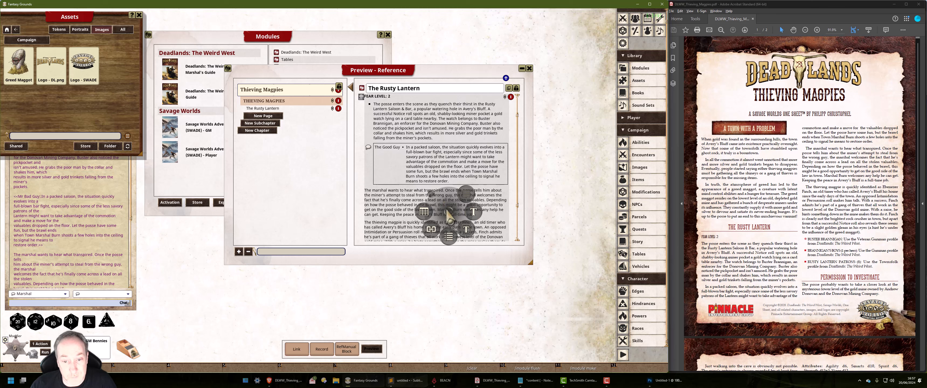
click(481, 213)
scroll(427, 220, down, 3)
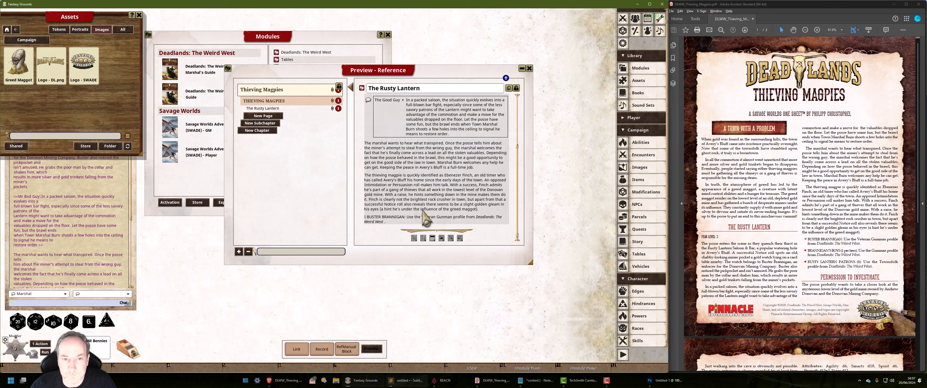
scroll(426, 219, up, 3)
In Sublime Text, add the heading marker "##" in front of the "The marshal wants to hear what transpired" paragraph.
key(alt+Tab)
click(429, 263)
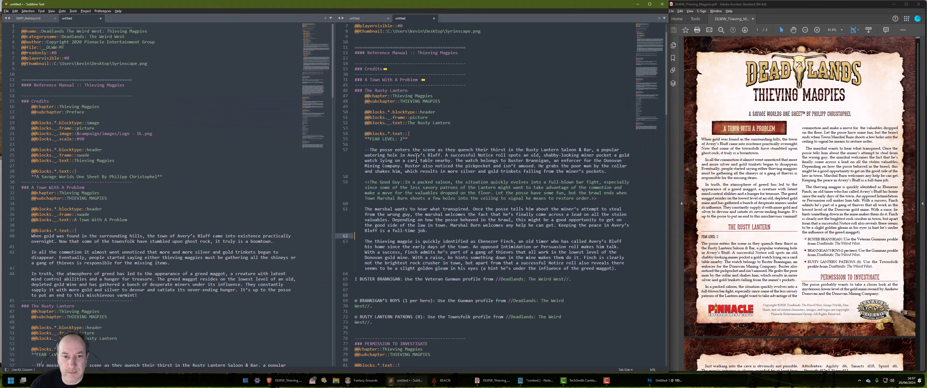
click(421, 144)
key(Up)
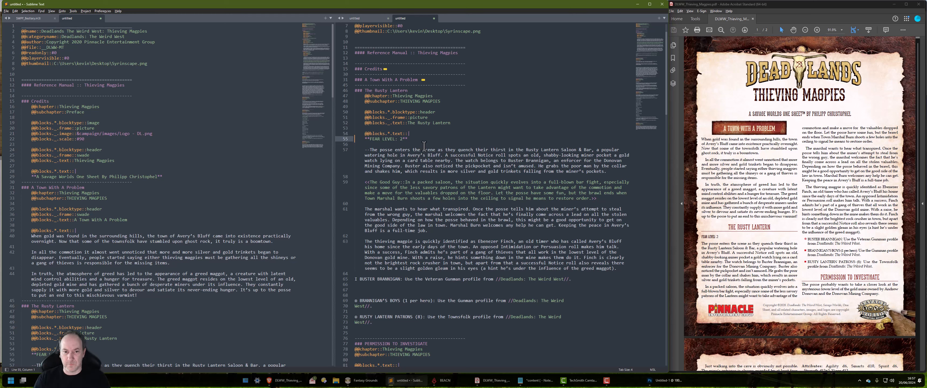
key(Down)
key(Down)
key(Down)
key(Down)
key(Down)
key(Down)
key(Down)
key(Down)
key(Down)
key(Down)
key(Down)
key(Down)
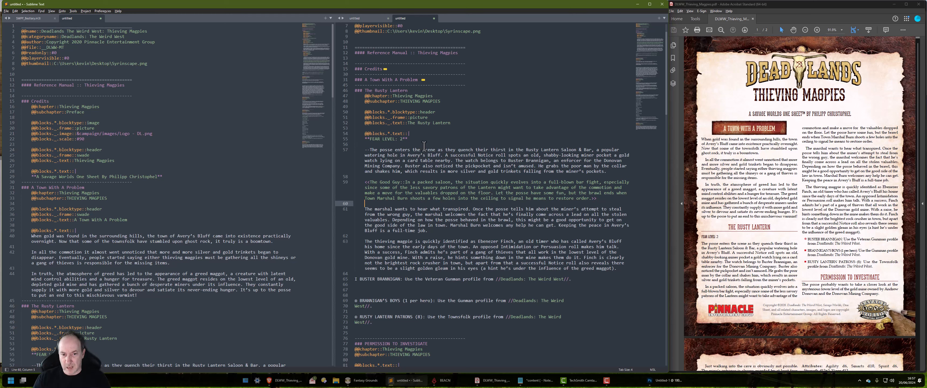
key(Down)
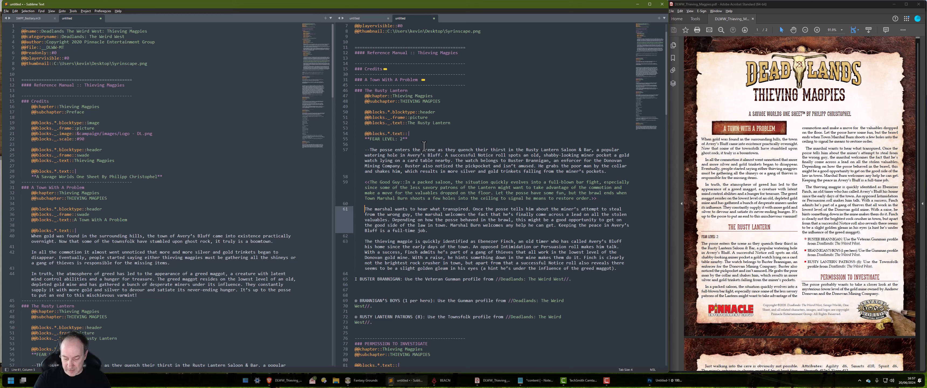
text(##)
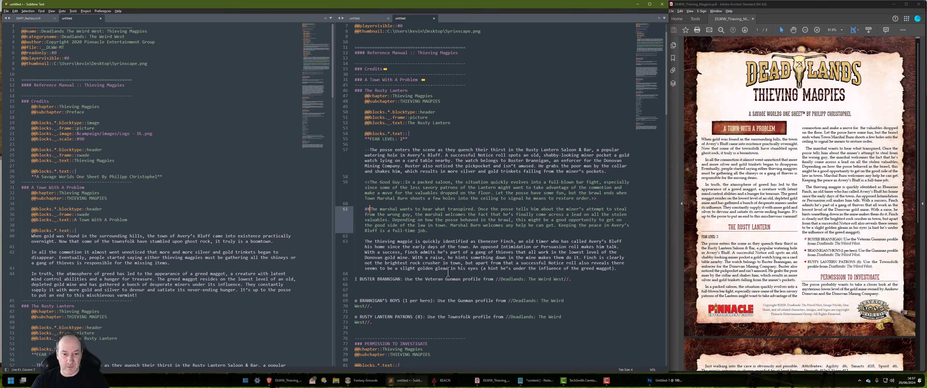
Copy the Rusty Lantern markup through the Ebenezer Finch paragraph and preview the marshal heading in Fantasy Grounds.
drag(617, 269, 355, 85)
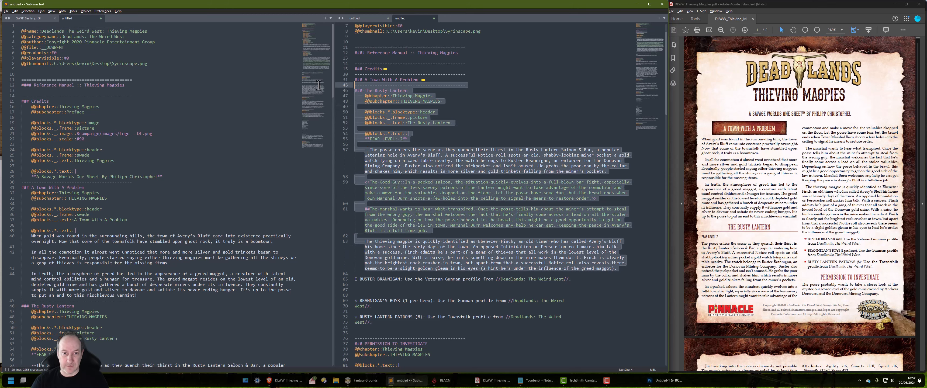
click(362, 381)
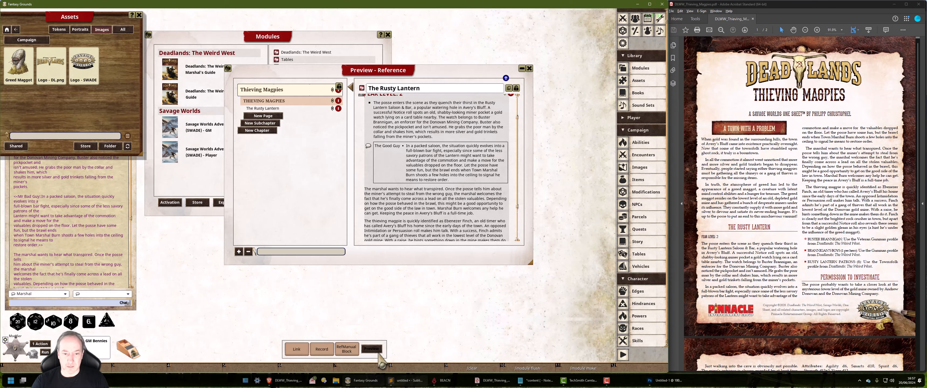
scroll(420, 223, down, 3)
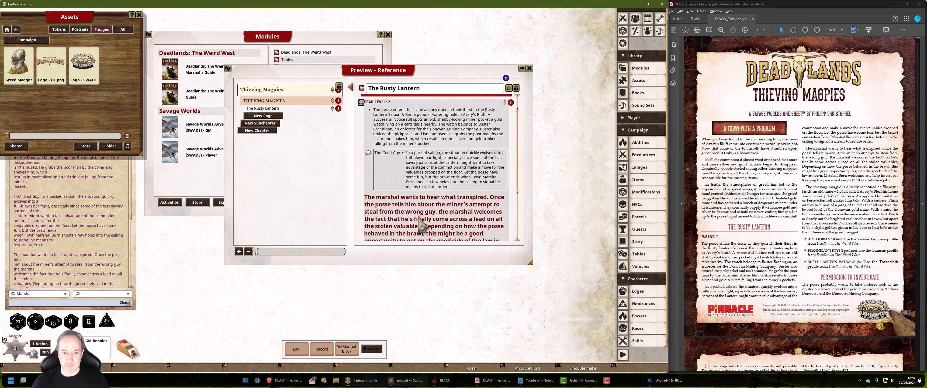
scroll(425, 222, down, 2)
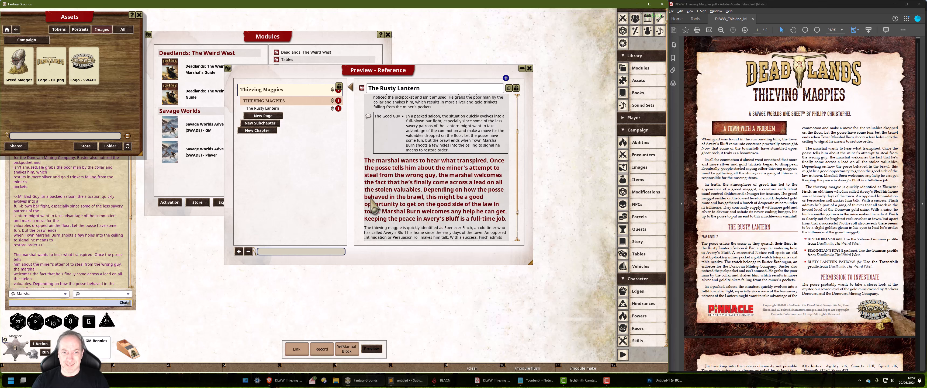
In the preview, insert double line breaks inside the marshal heading after "transpired.", "stolen valuables." and "the law in town.".
click(489, 162)
key(Return)
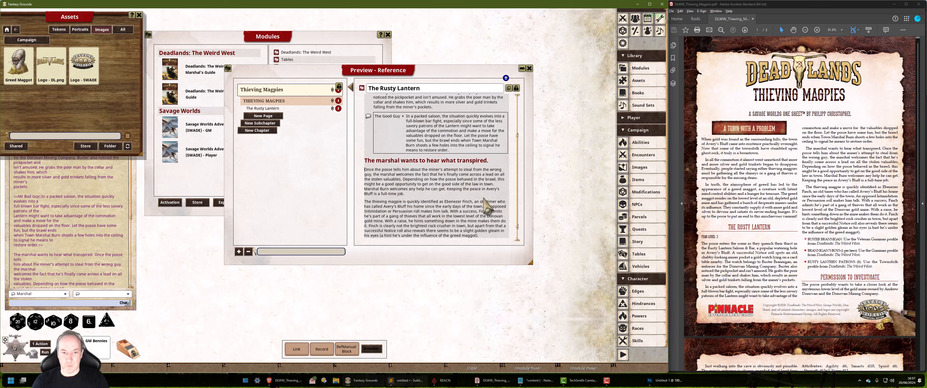
key(BackSpace)
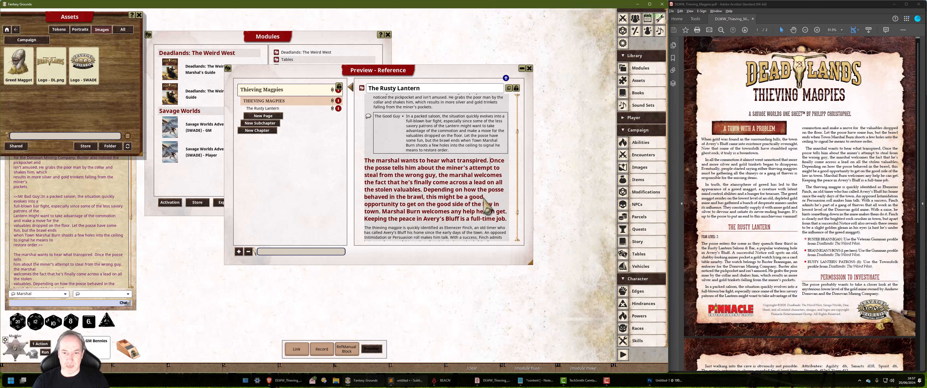
key(Return)
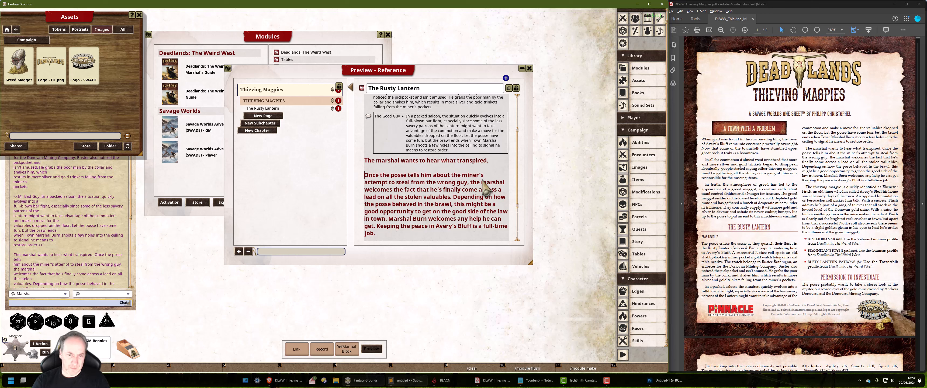
click(453, 197)
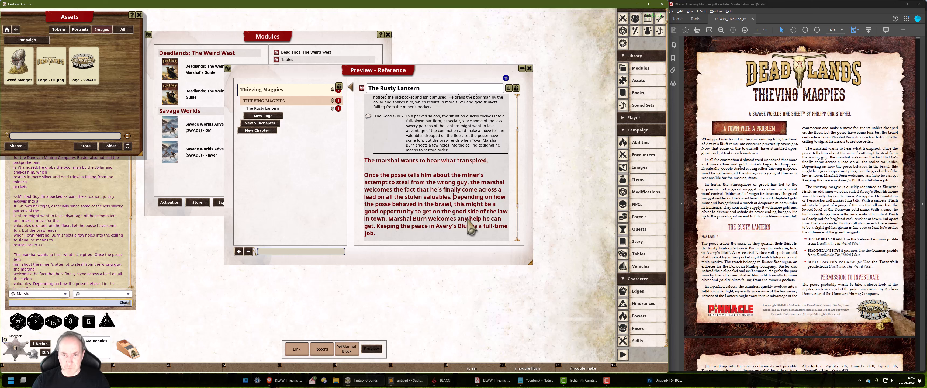
key(Return)
key(Return)
scroll(482, 200, down, 2)
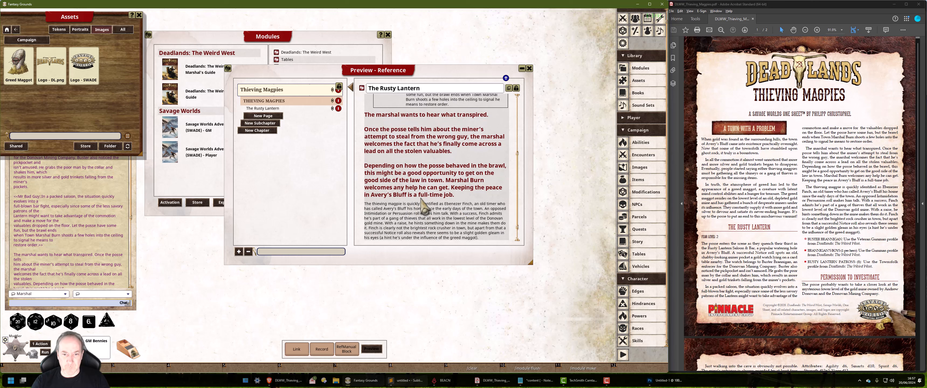
click(447, 180)
key(Return)
key(Return)
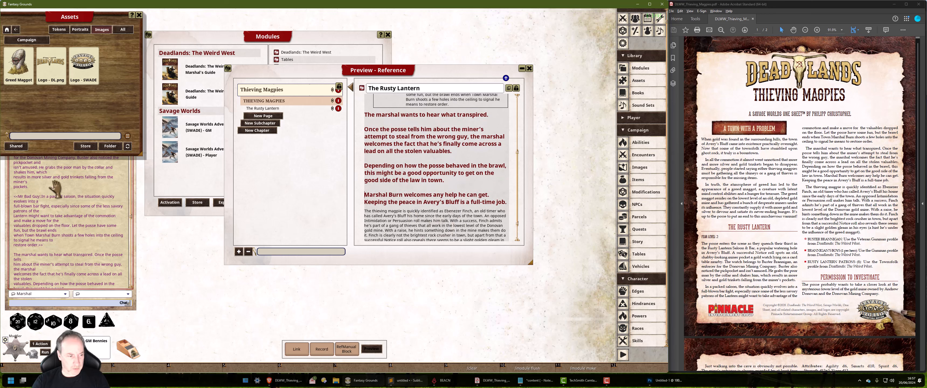
Export the page as markdown and check how the heading's line breaks are written in the chat output.
scroll(53, 249, down, 3)
scroll(53, 248, down, 10)
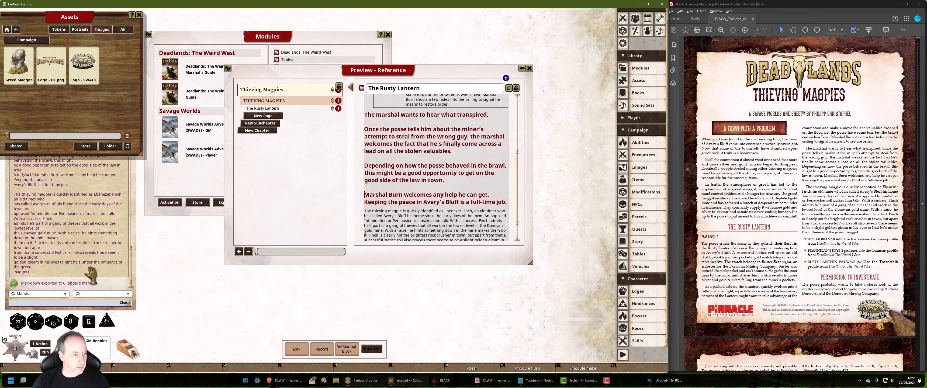
scroll(88, 272, up, 3)
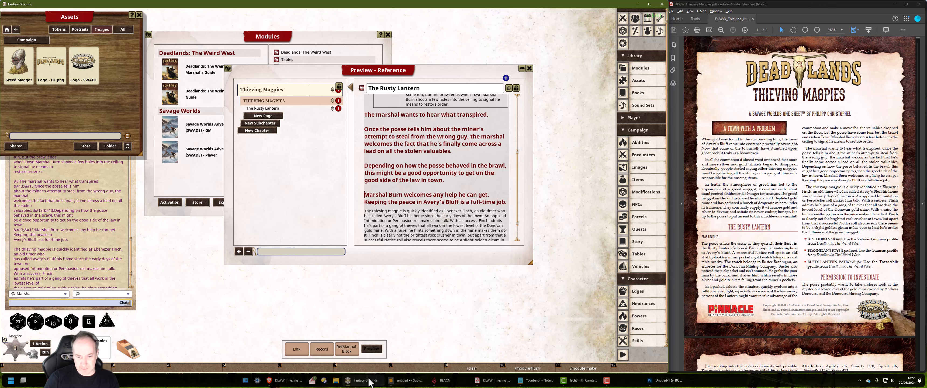
In Sublime Text, split the marshal heading after "transpired.", "stolen valuables." and "help he can get.", starting each new line with "&#13;&#13;".
click(405, 381)
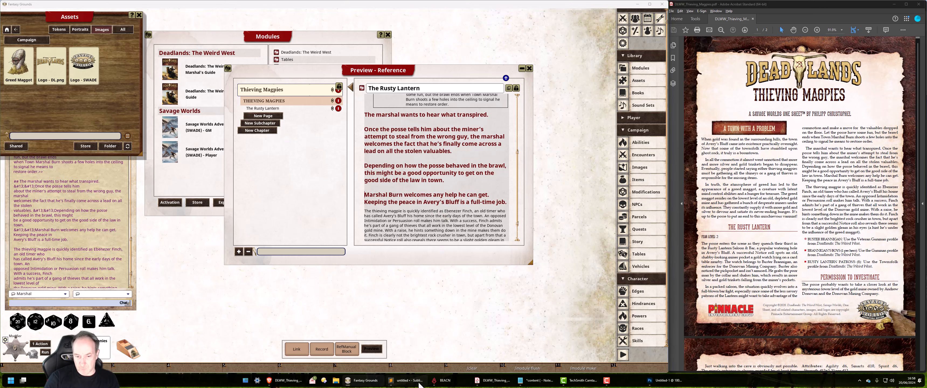
click(416, 209)
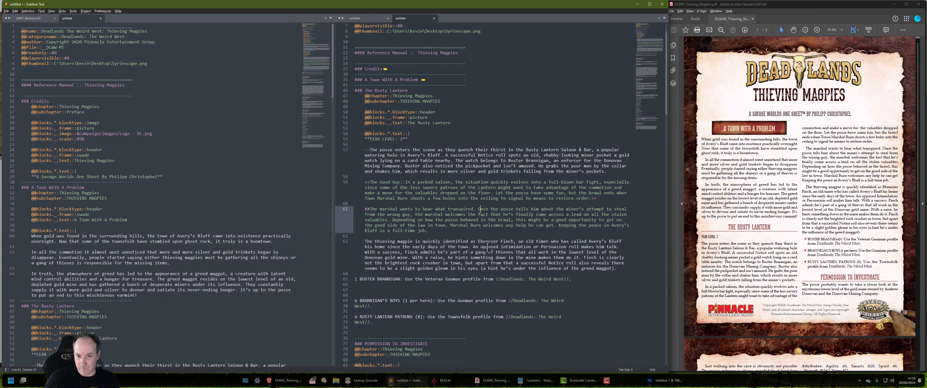
key(Return)
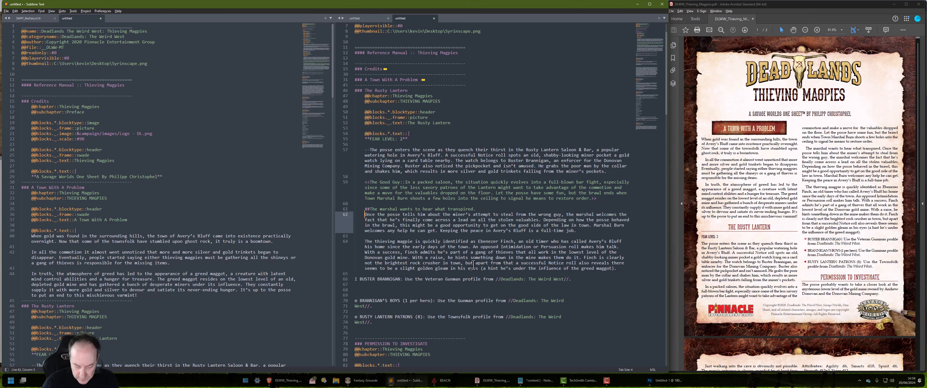
text(&#13;)
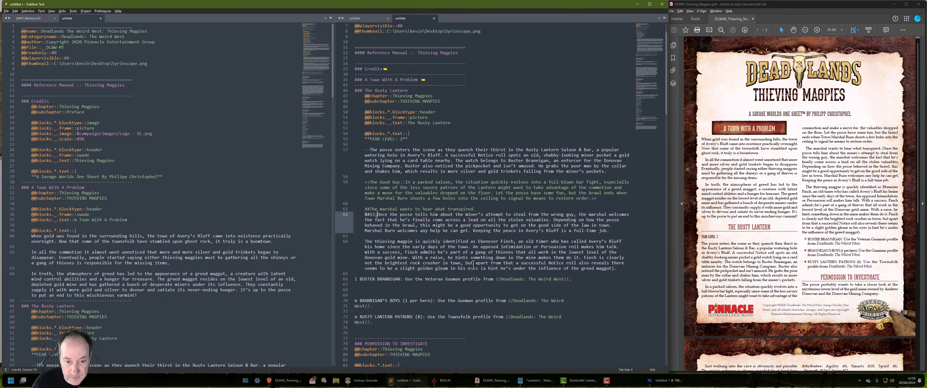
text(&#13;)
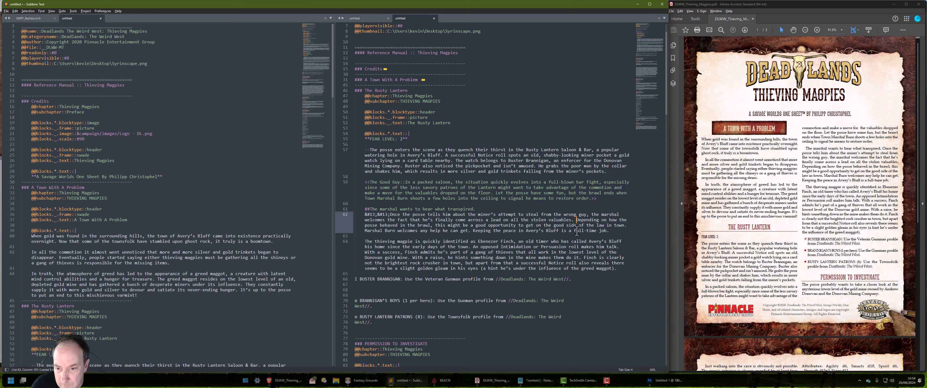
key(Return)
text(&#13;)
text(&#13;)
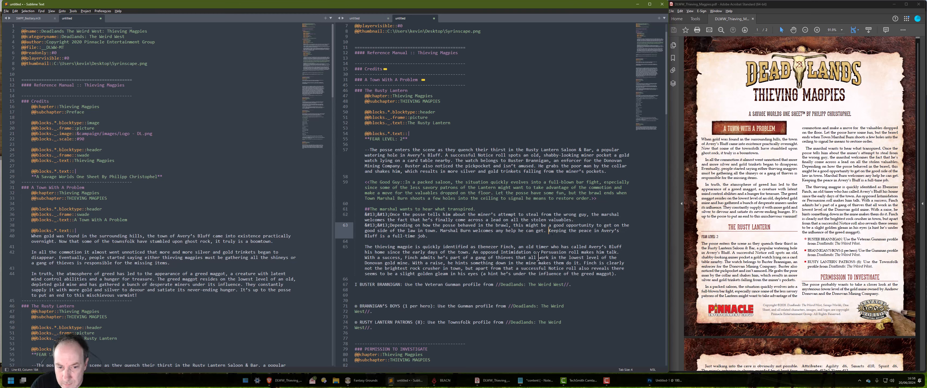
key(Return)
text(&#13;)
text(&#13;)
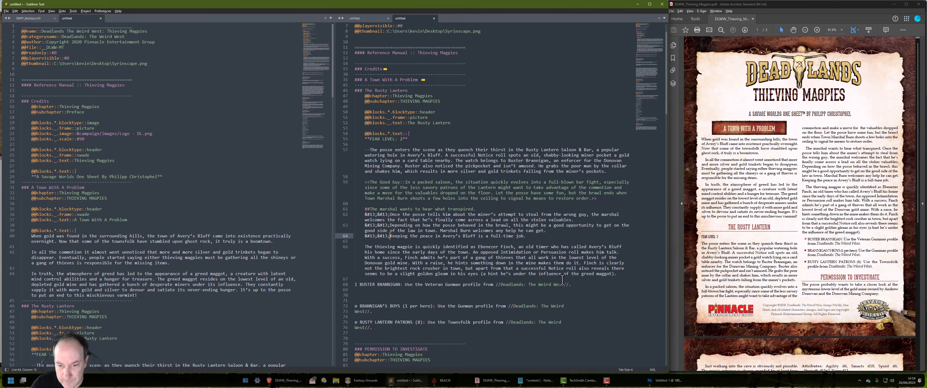
Copy the Rusty Lantern markup through the BUSTER BRANNIGAN line and preview the split marshal heading in Fantasy Grounds.
drag(572, 285, 355, 86)
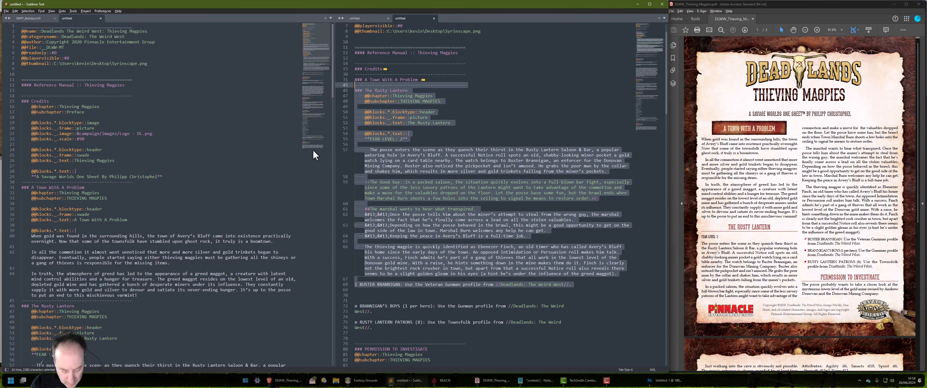
key(alt+Tab)
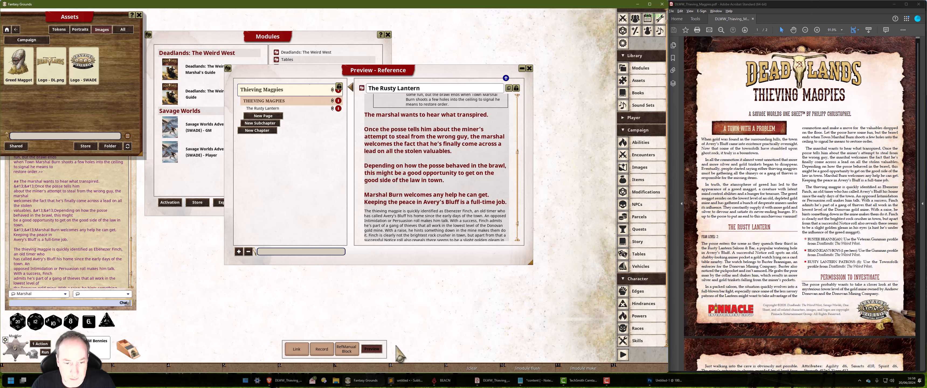
drag(517, 139, 519, 191)
key(alt+Tab)
key(alt+Tab)
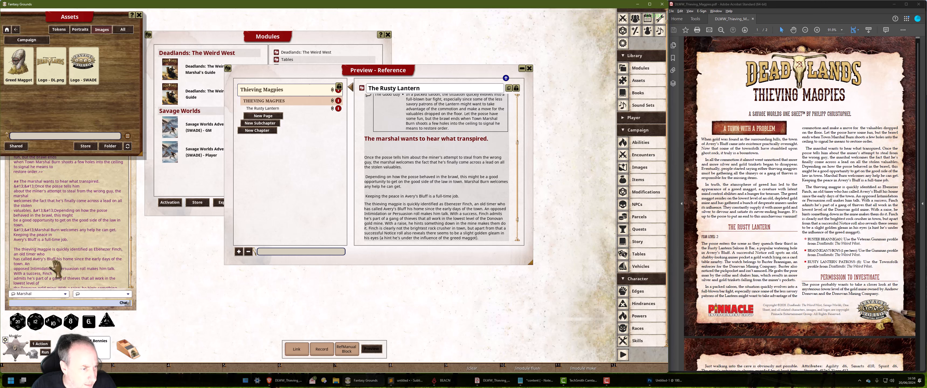
In Sublime Text, remove the hard line breaks before the "&#13;&#13;" codes, joining the marshal heading into a single line.
key(alt+Tab)
click(448, 231)
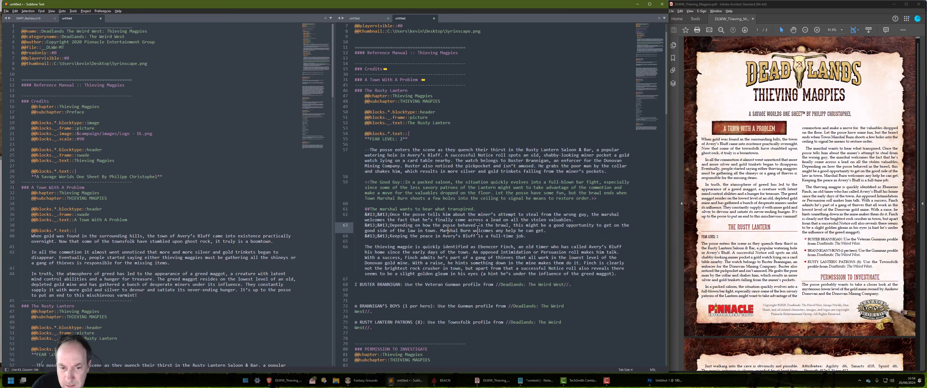
click(489, 203)
click(536, 246)
key(Up)
key(Up)
key(Up)
key(Up)
key(Up)
key(Up)
key(Up)
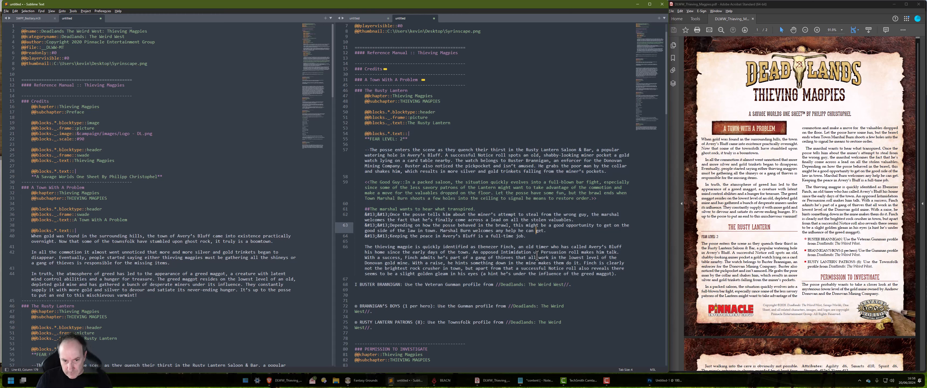
key(Delete)
key(Delete)
key(Delete)
key(Delete)
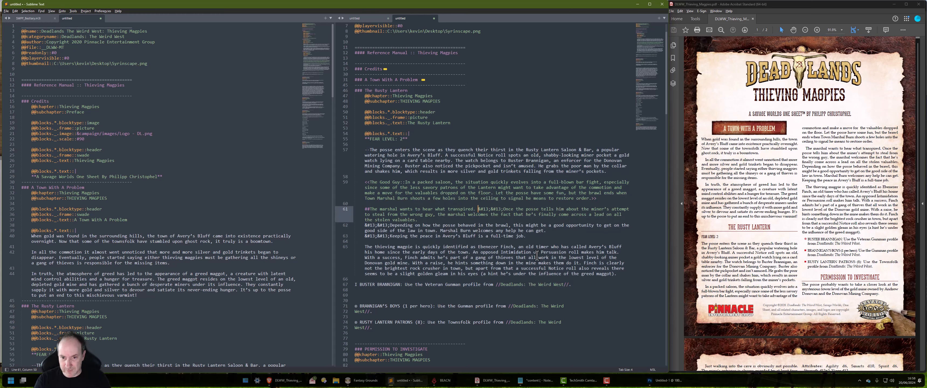
key(Delete)
key(End)
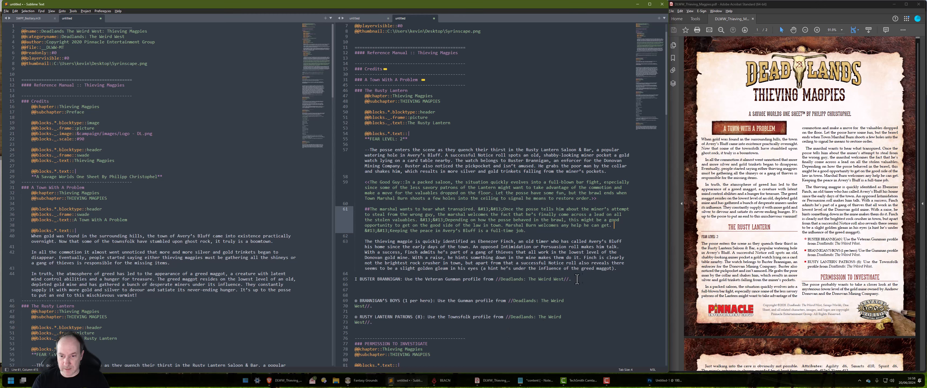
Copy the joined Rusty Lantern markup through the BUSTER BRANNIGAN line and preview the heading's line breaks in Fantasy Grounds.
drag(577, 279, 300, 90)
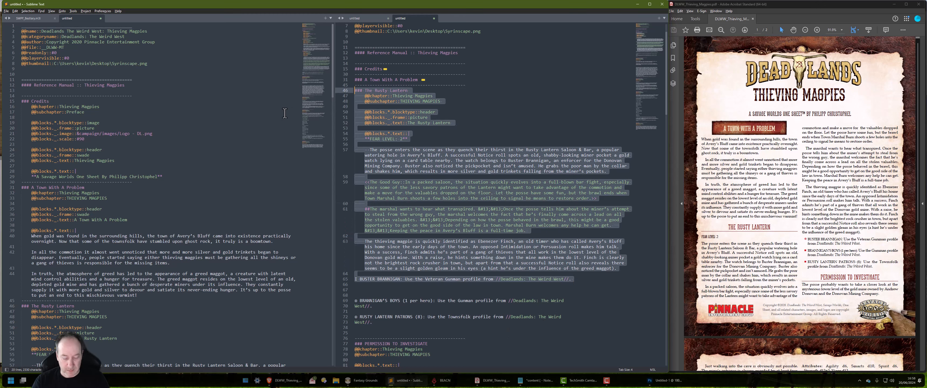
key(alt+Tab)
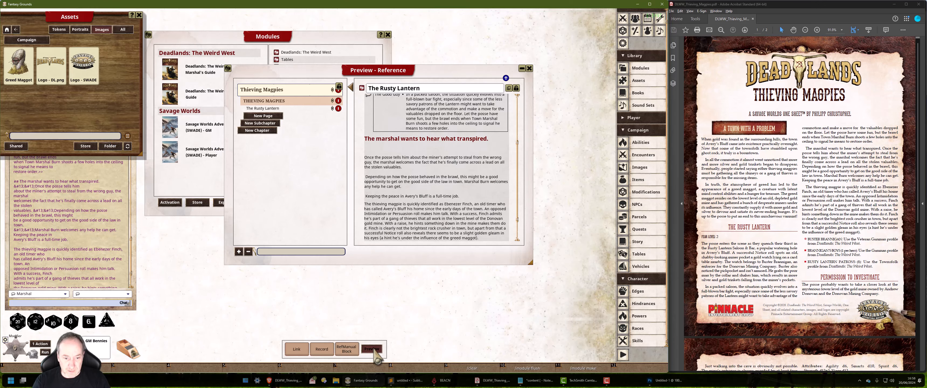
drag(517, 158, 520, 226)
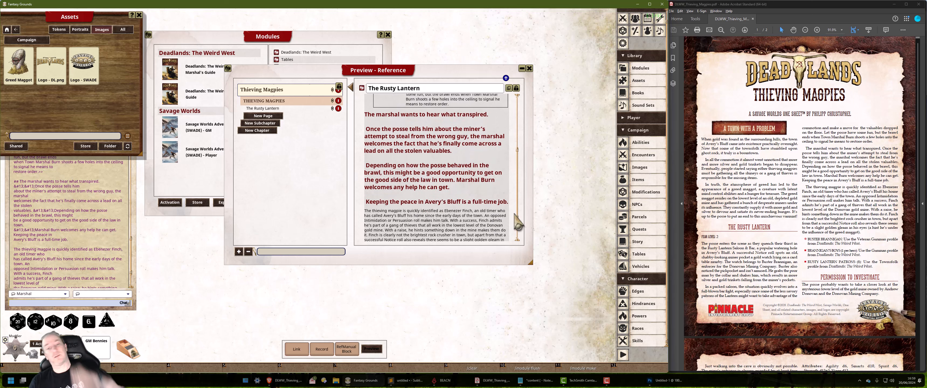
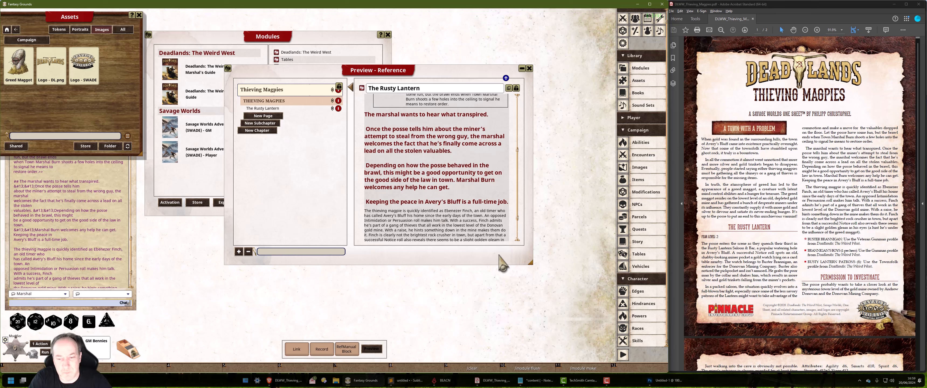
Examine the paragraph type options for the marshal heading and the remaining text in the Rusty Lantern preview.
scroll(441, 220, up, 3)
right_click(428, 211)
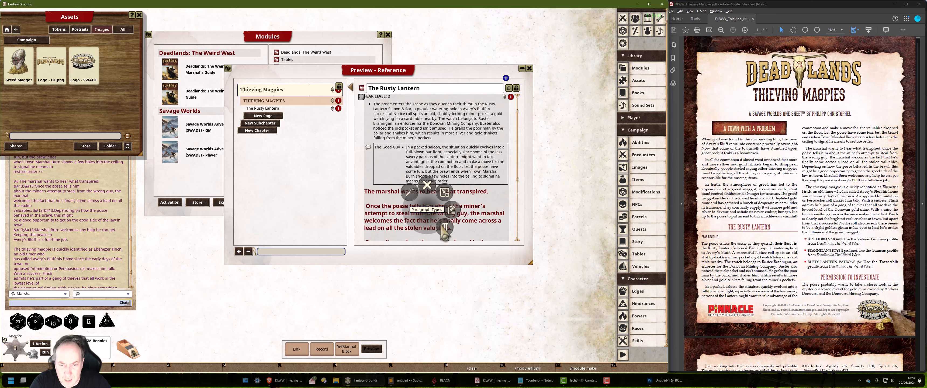
click(444, 227)
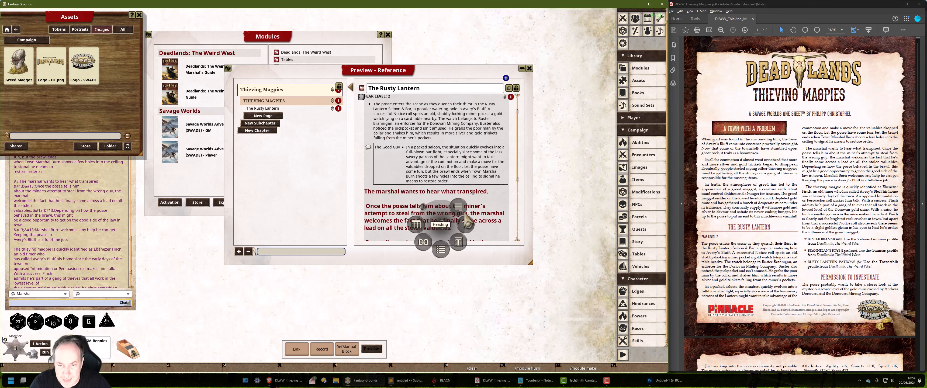
click(410, 208)
right_click(409, 207)
click(421, 224)
click(446, 226)
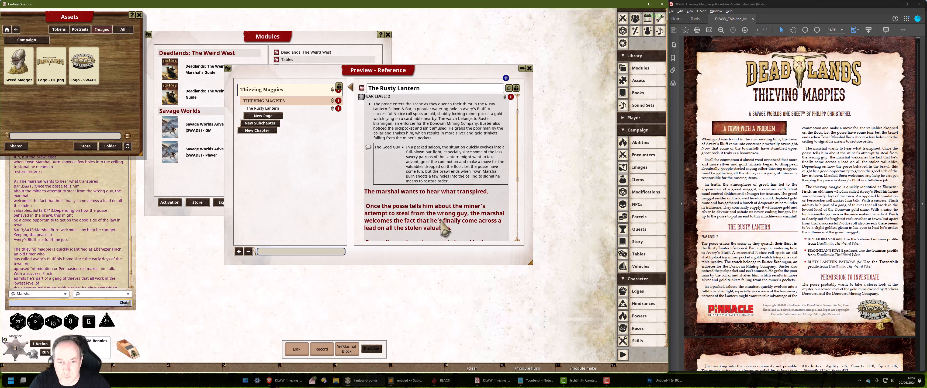
scroll(446, 230, down, 5)
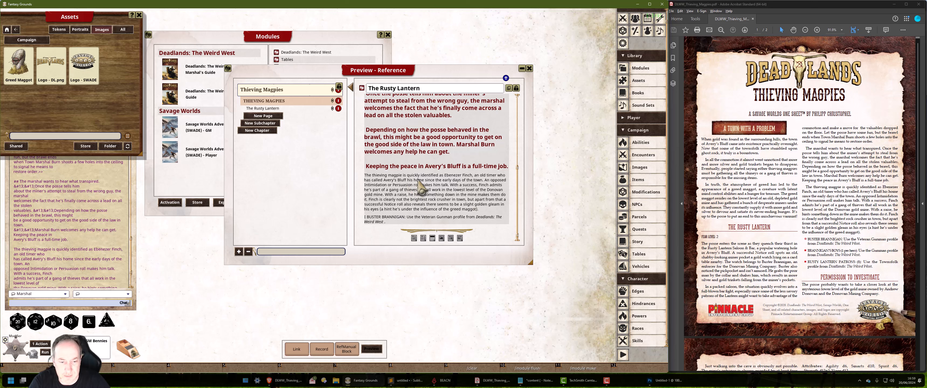
scroll(837, 183, down, 3)
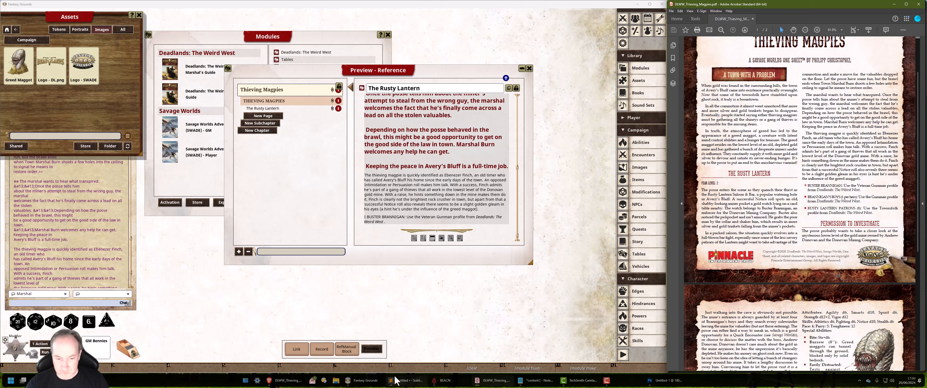
Switch to Sublime Text and indent the BUSTER BRANNIGAN line to match the Rusty Lantern paragraphs above it.
click(406, 380)
click(479, 269)
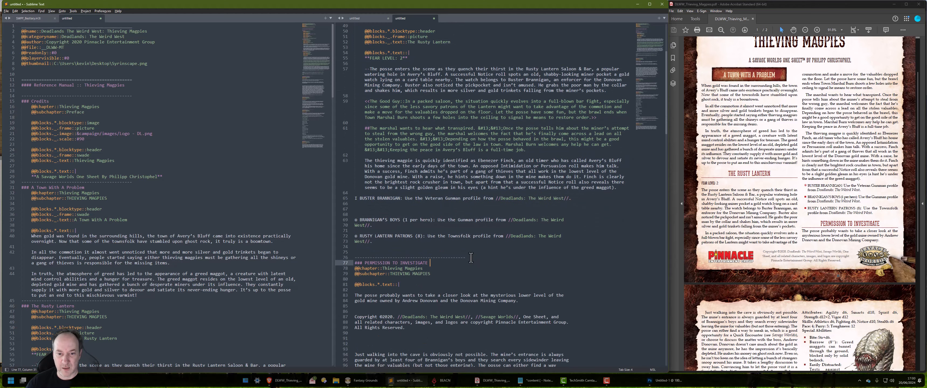
key(ctrl+equal)
scroll(500, 253, down, 2)
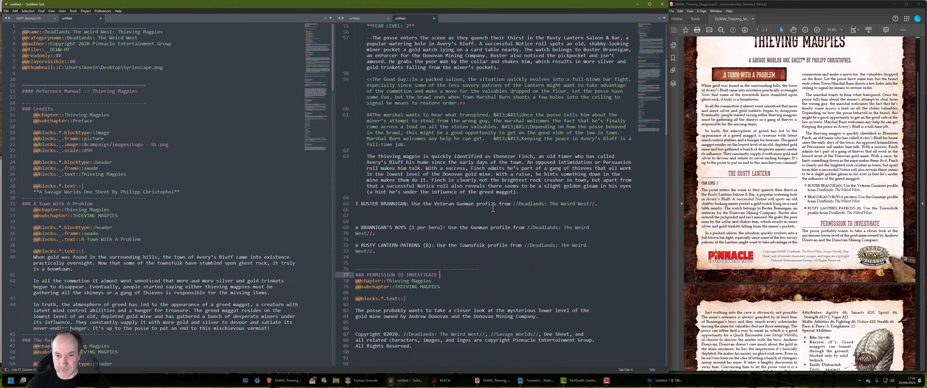
click(493, 203)
key(Home)
key(Tab)
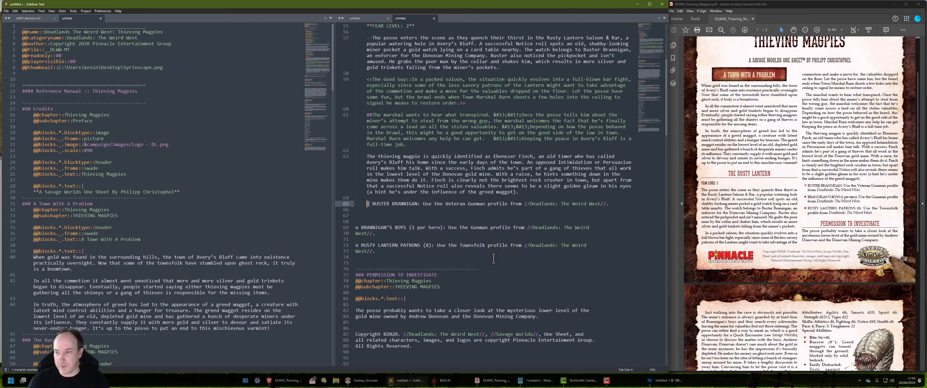
Convert the name BUSTER BRANNIGAN to title case, leaving the rest of its line as is.
key(shift+Right)
key(shift+Right)
key(shift+Right)
key(shift+Right)
key(shift+Right)
key(shift+Right)
key(shift+Right)
key(shift+Right)
key(shift+Right)
key(shift+Right)
key(shift+Right)
key(shift+Right)
key(shift+Right)
key(shift+Right)
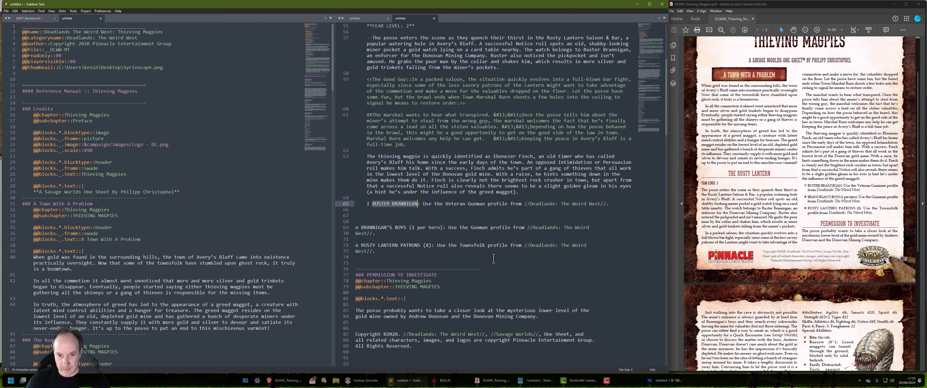
key(ctrl+k)
key(ctrl+t)
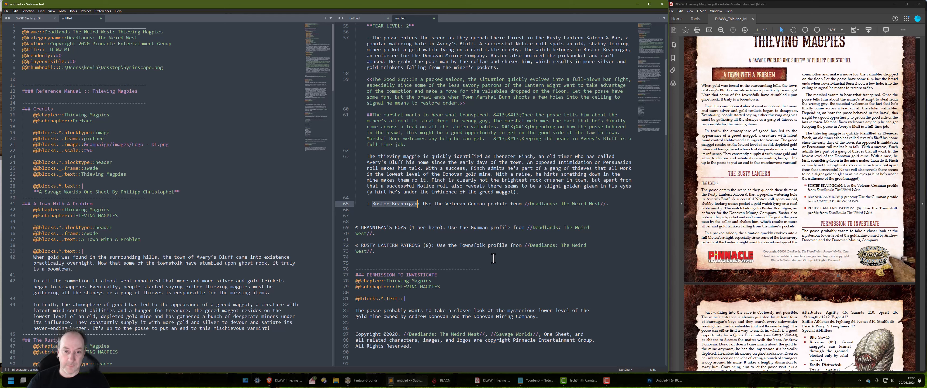
Add a blank line at the very end of the document, below the AFTERMATH section.
click(217, 241)
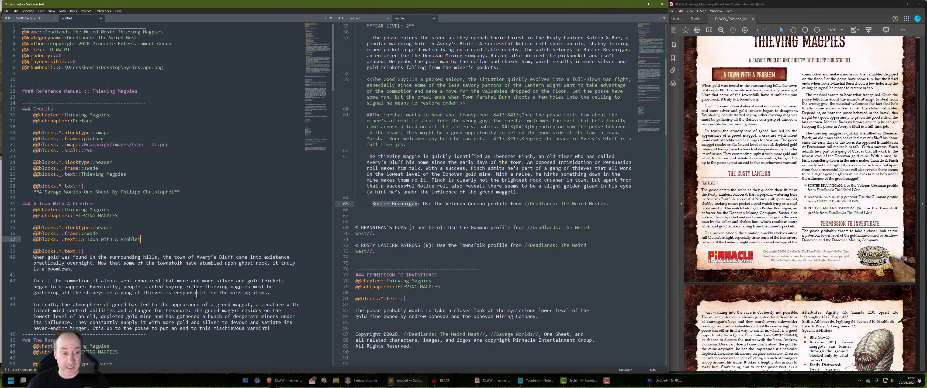
scroll(208, 283, down, 5)
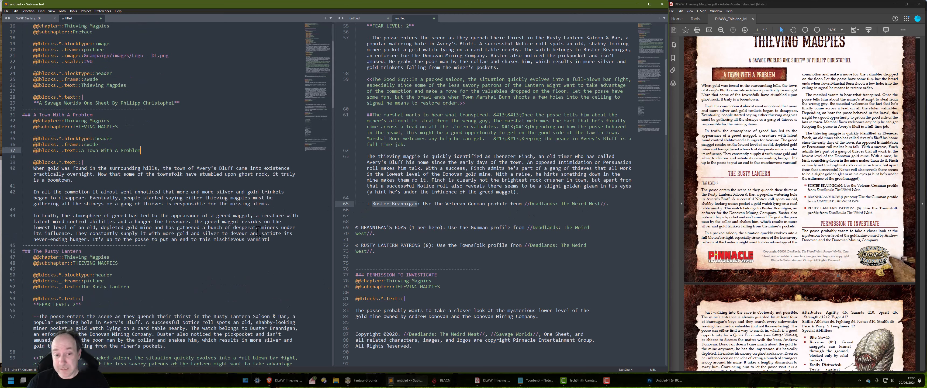
click(251, 234)
key(ctrl+End)
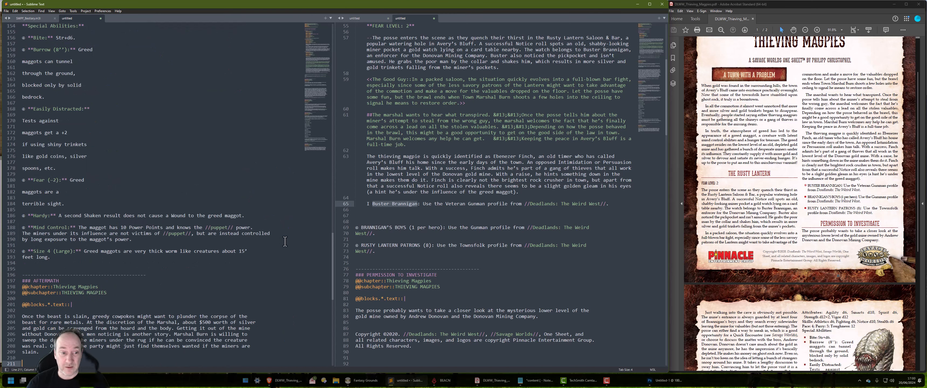
key(Return)
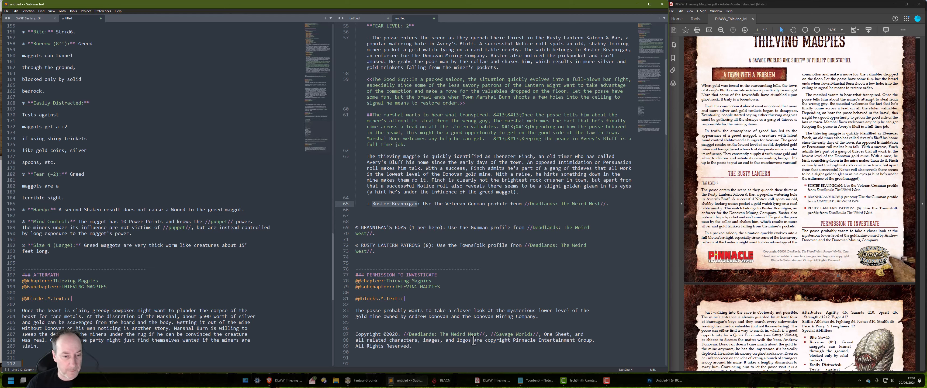
Delete everything from the separator above PERMISSION TO INVESTIGATE through the last line of the AFTERMATH text.
scroll(451, 336, down, 9)
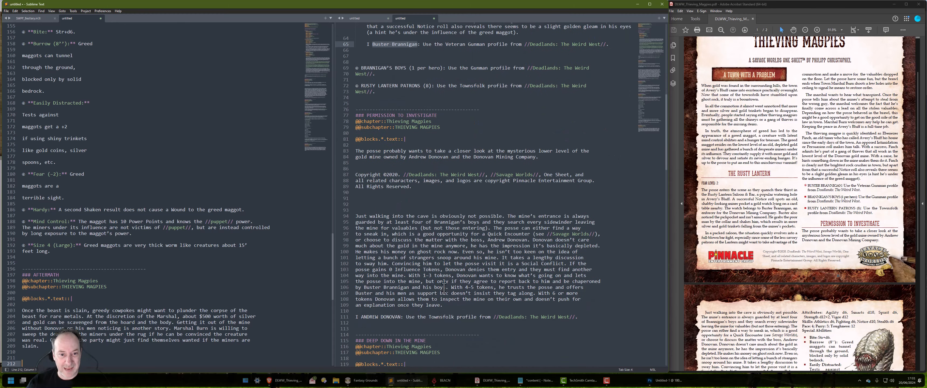
click(424, 102)
scroll(464, 298, down, 15)
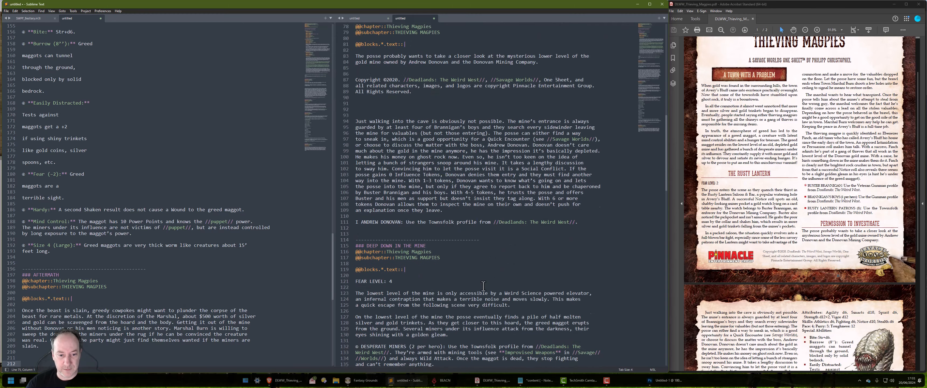
scroll(464, 299, down, 20)
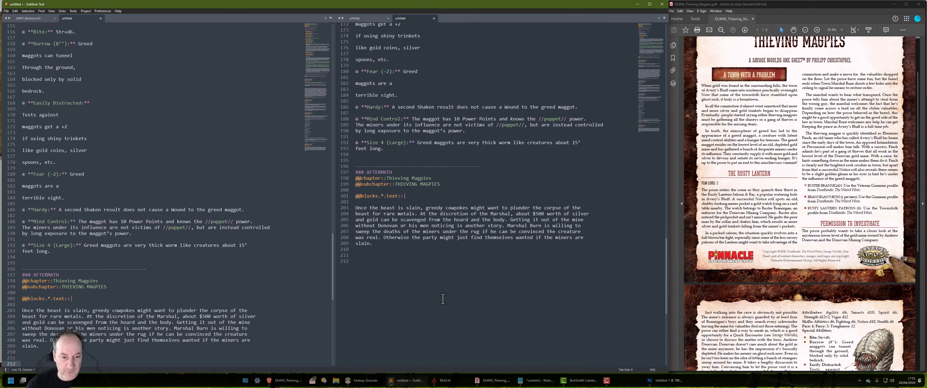
scroll(436, 300, down, 10)
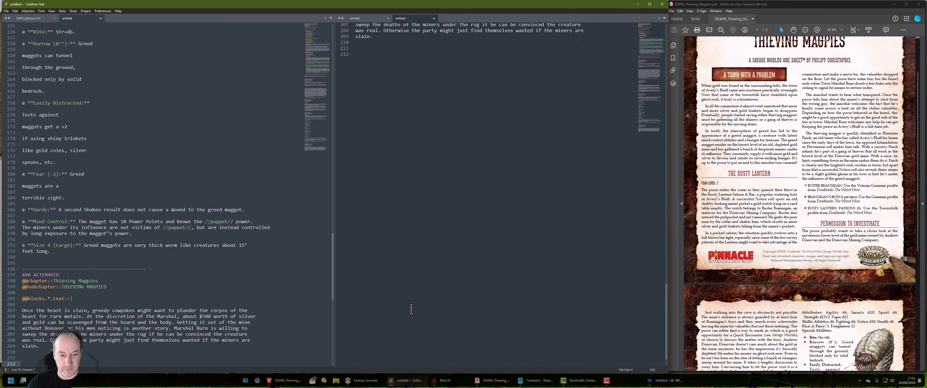
scroll(384, 287, up, 9)
shift+click(405, 223)
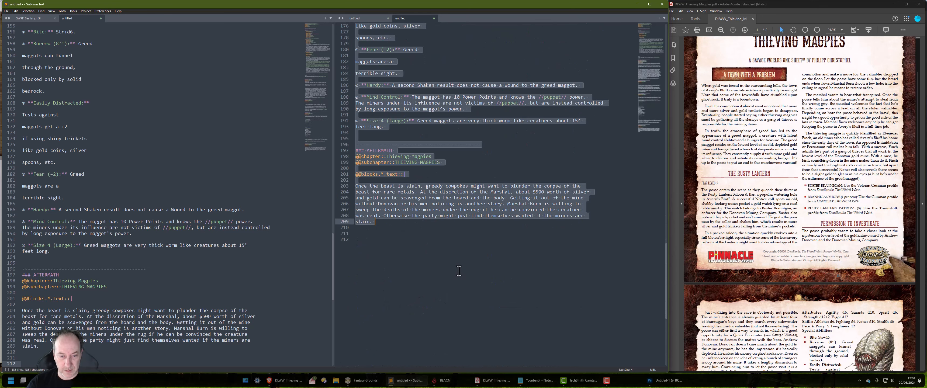
key(BackSpace)
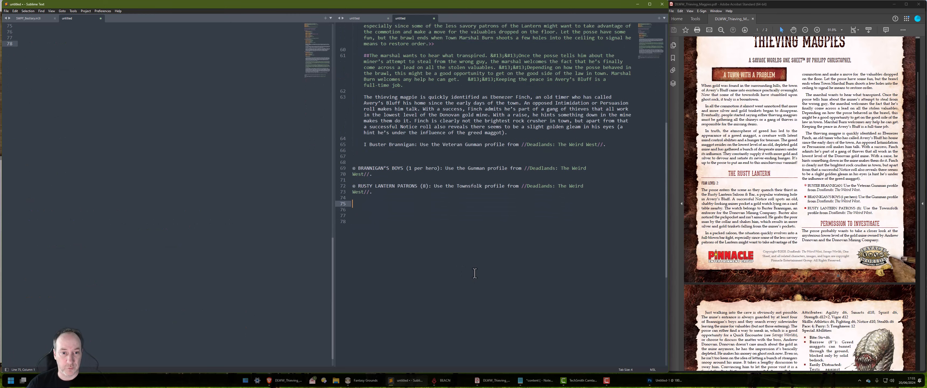
Below the RUSTY LANTERN PATRONS entry, add a separator line of equals signs and start a "####" heading under it.
scroll(469, 277, up, 5)
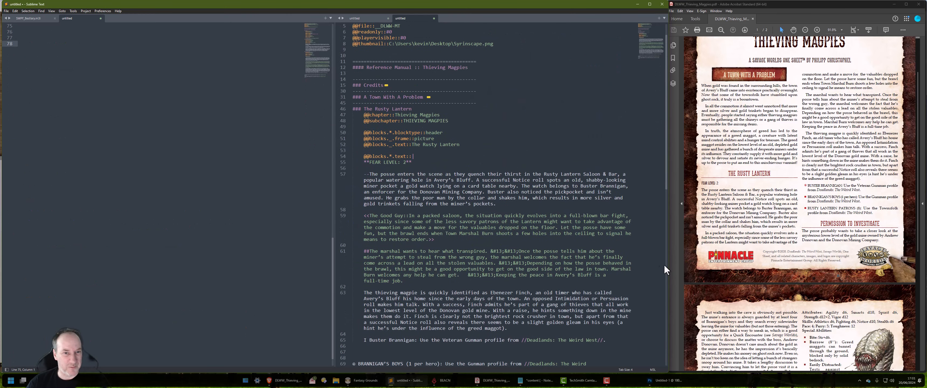
scroll(282, 247, up, 15)
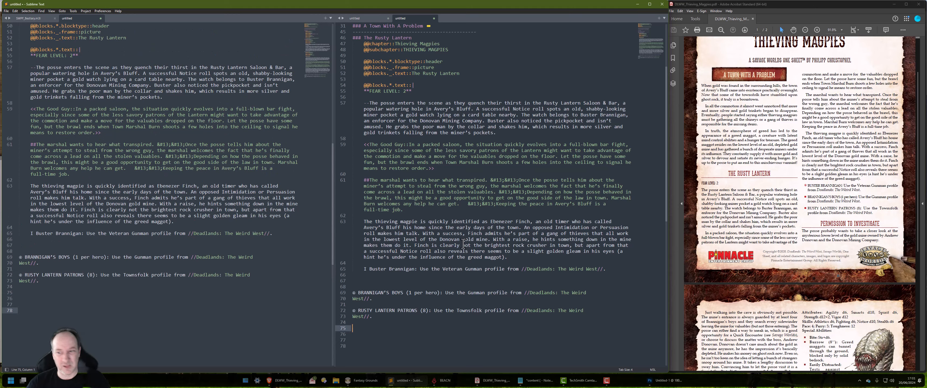
scroll(241, 227, down, 3)
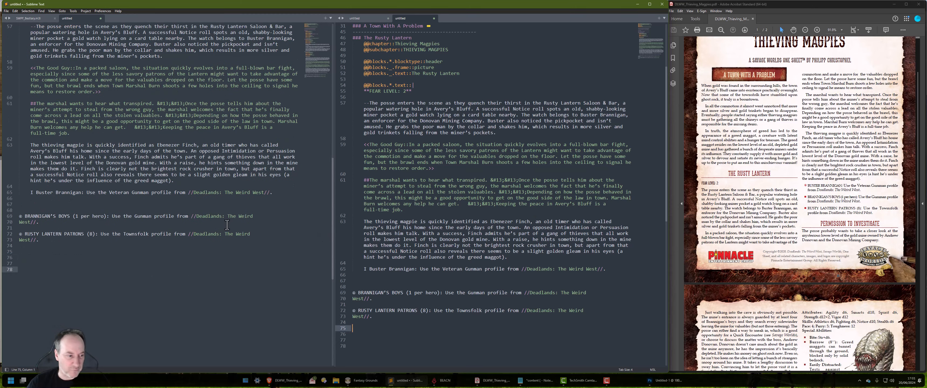
scroll(241, 227, up, 3)
scroll(231, 227, down, 4)
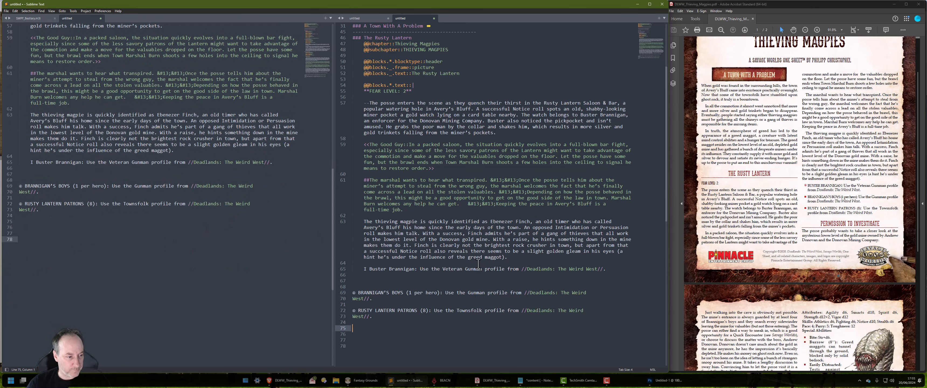
scroll(477, 264, down, 2)
scroll(467, 227, down, 5)
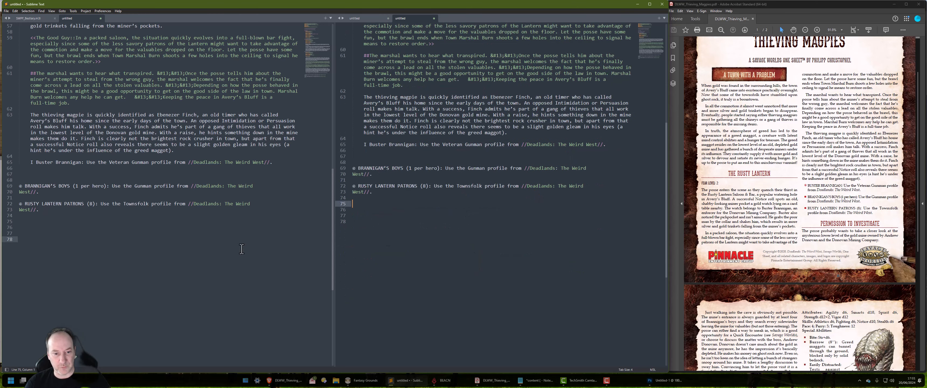
click(141, 233)
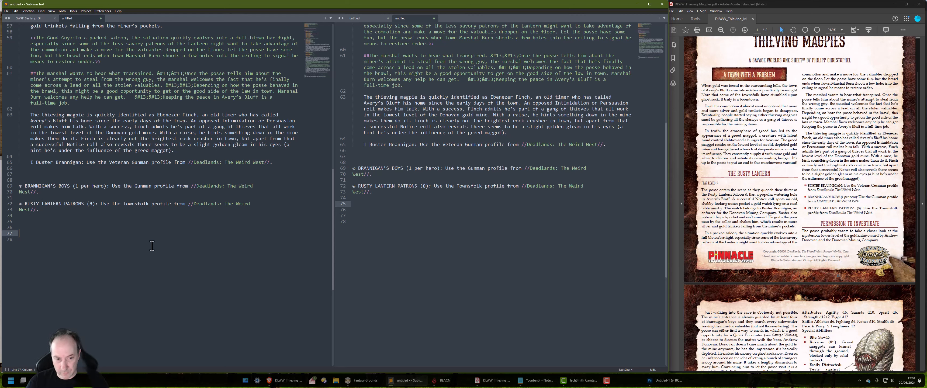
text(=)
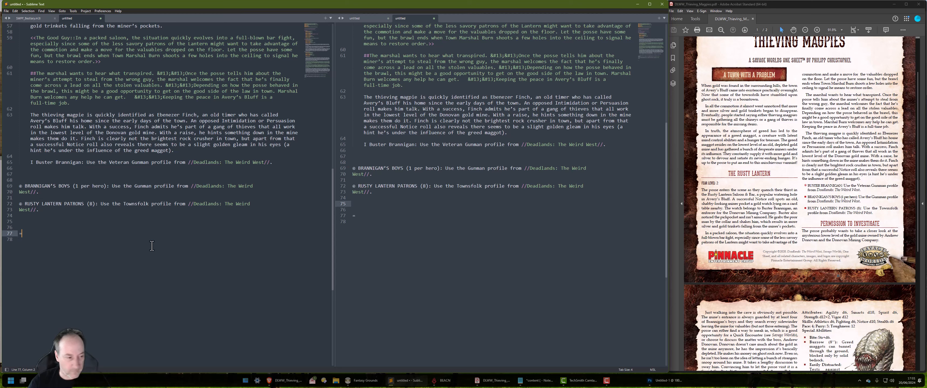
text(===========================)
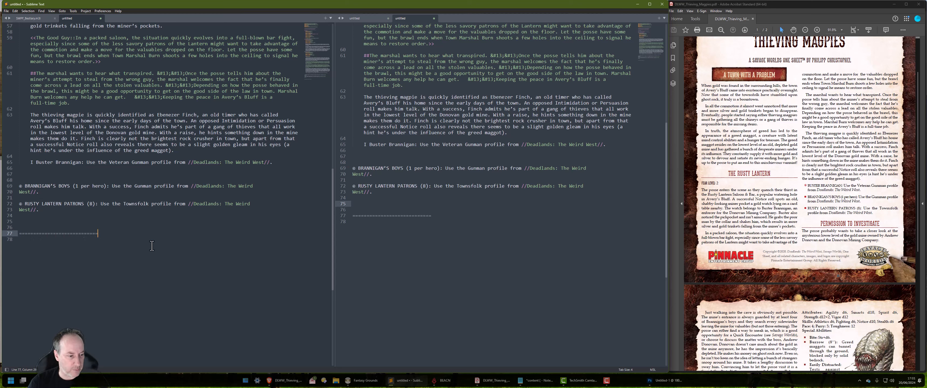
text(================)
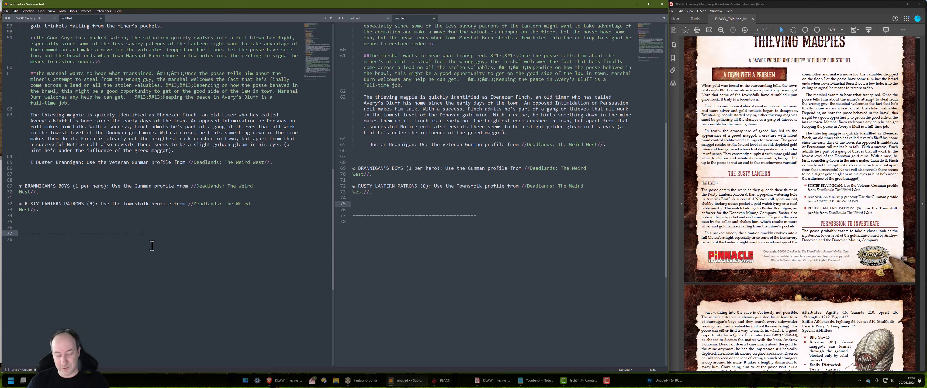
key(Return)
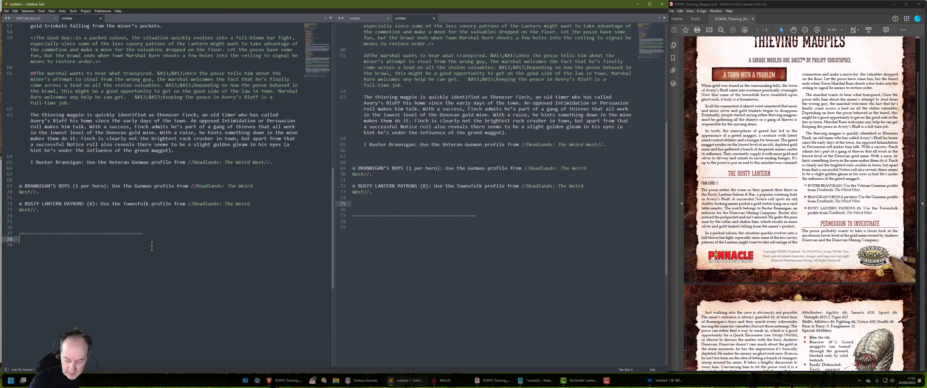
text(####)
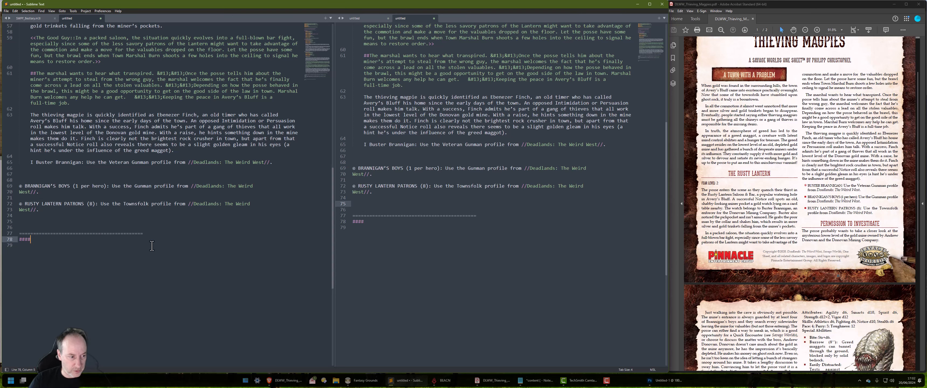
Switch to Fantasy Grounds and run the chat command "/markdown help".
click(366, 380)
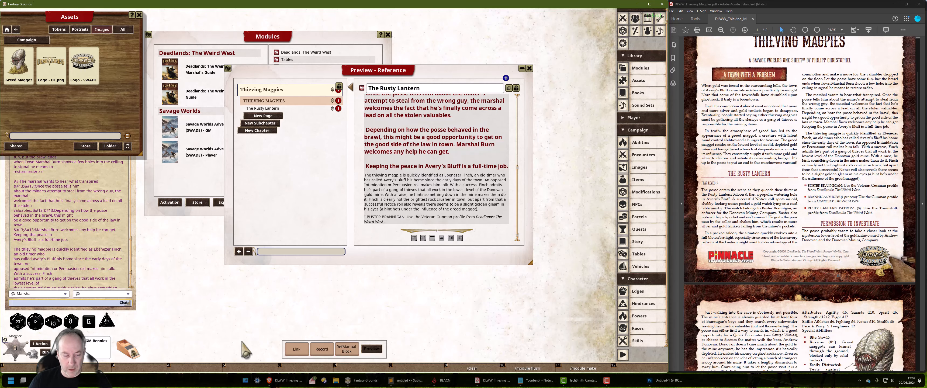
click(101, 304)
text(/)
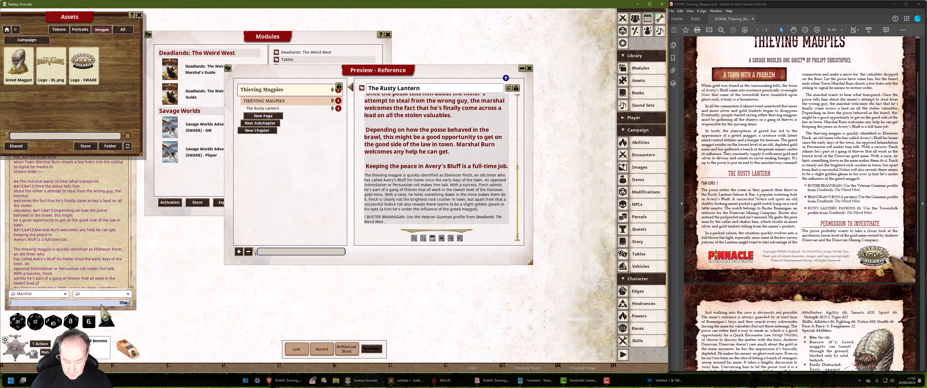
text(markdown help)
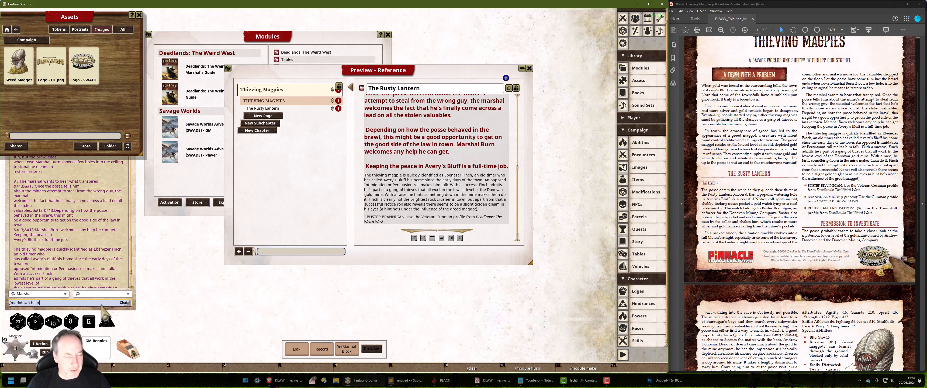
key(Return)
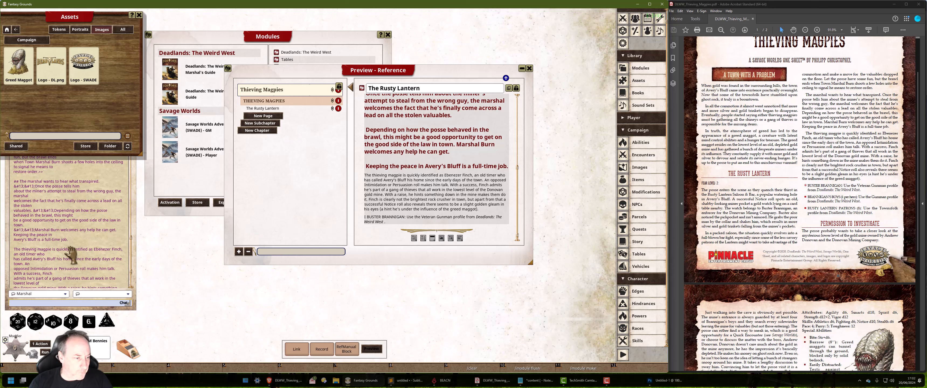
Return to the markup file in Sublime Text and complete the new heading as "#### NPCs :: Critters".
scroll(71, 256, down, 10)
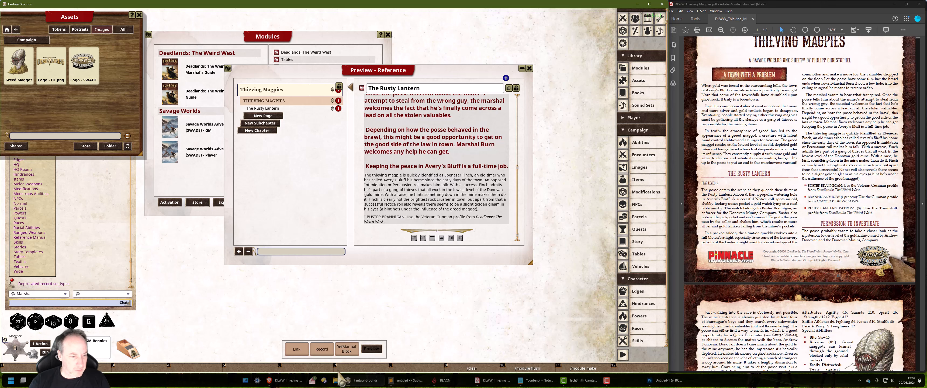
click(405, 380)
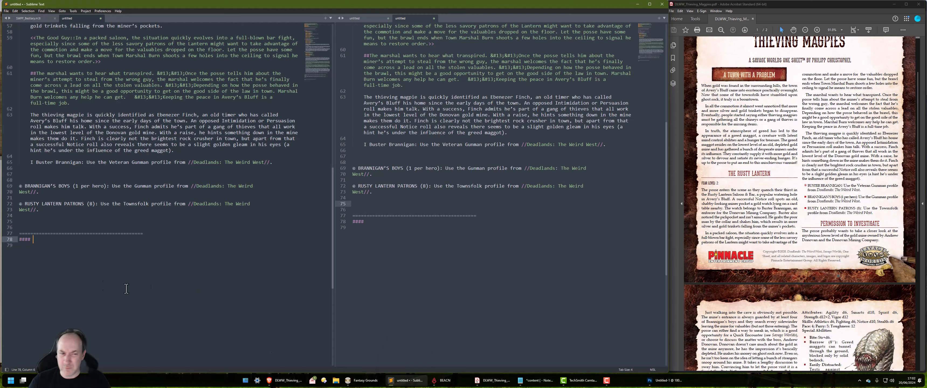
text(NPC)
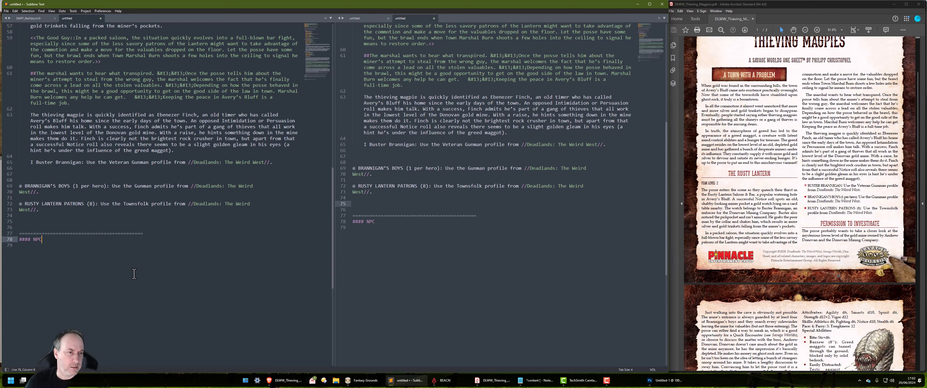
text(S)
key(BackSpace)
text(s ::)
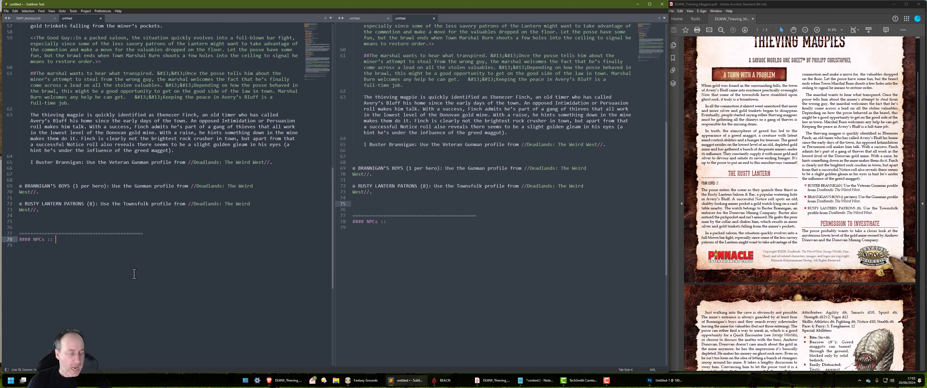
text( Critters)
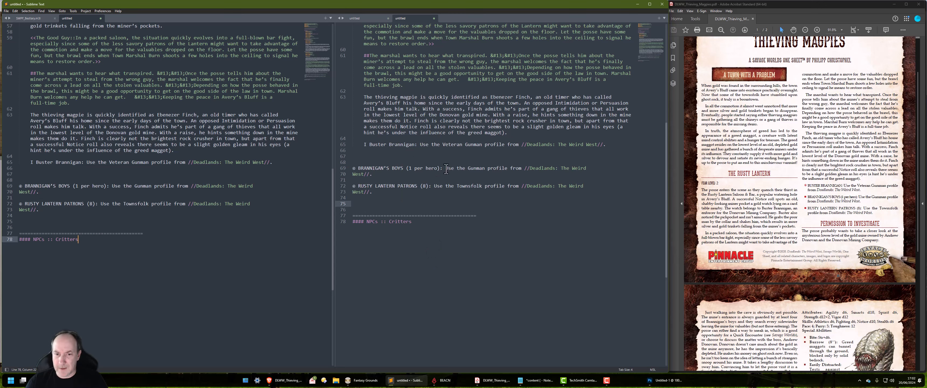
Switch to Fantasy Grounds and search the NPC list, across all groups, for "gunman".
click(362, 380)
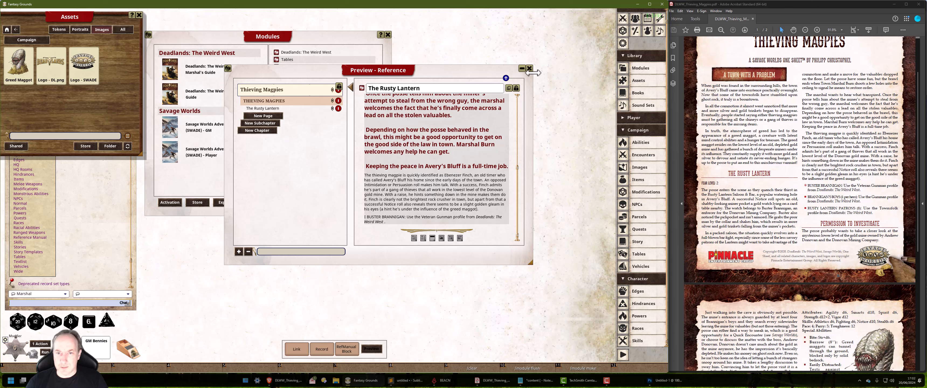
click(639, 205)
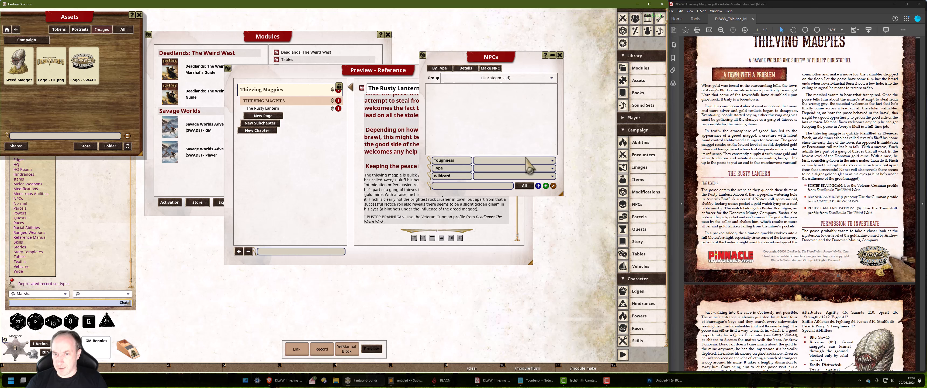
click(499, 78)
click(472, 83)
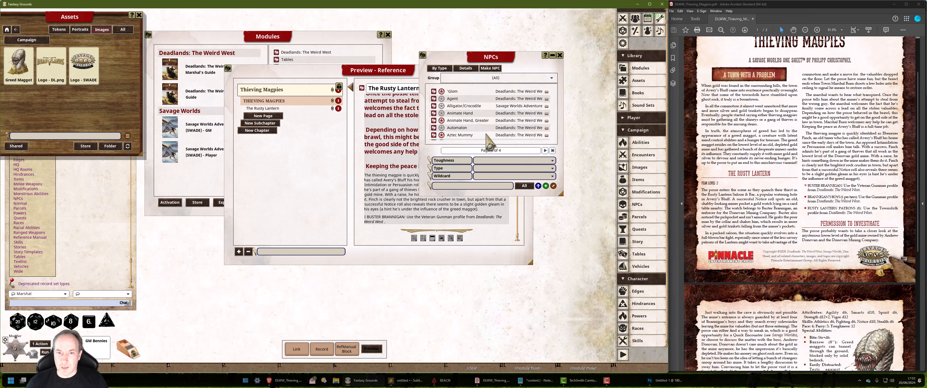
click(472, 186)
text(gunm)
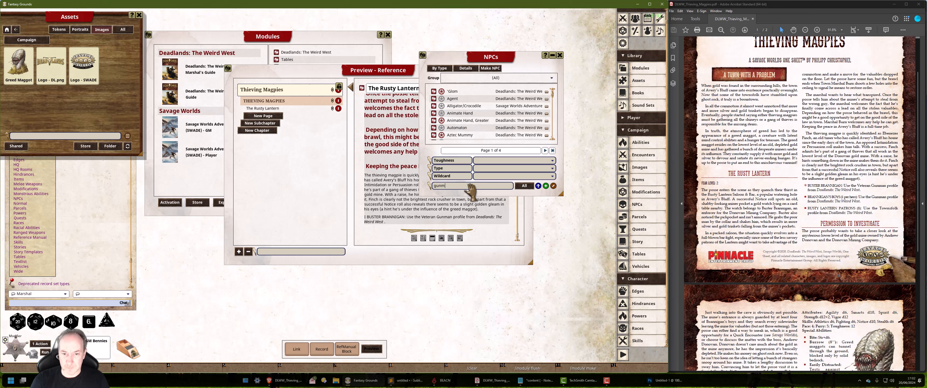
text(,aan)
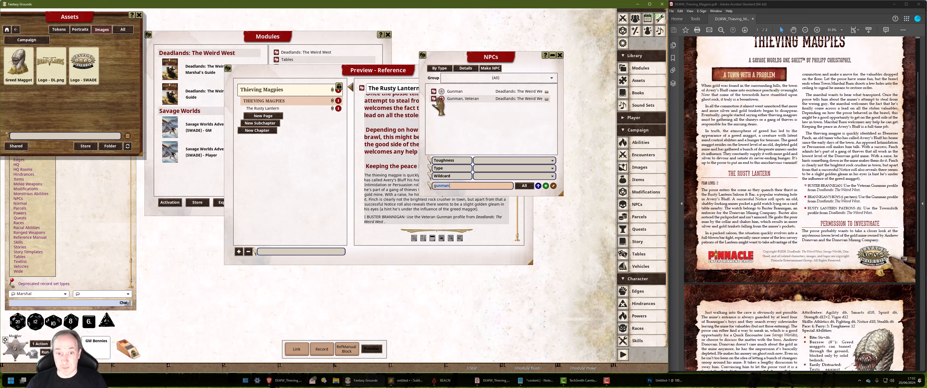
Export the full record of the Gunman, Veteran NPC as markdown to the clipboard and review the exported text.
drag(434, 99, 321, 352)
click(345, 350)
scroll(115, 266, down, 5)
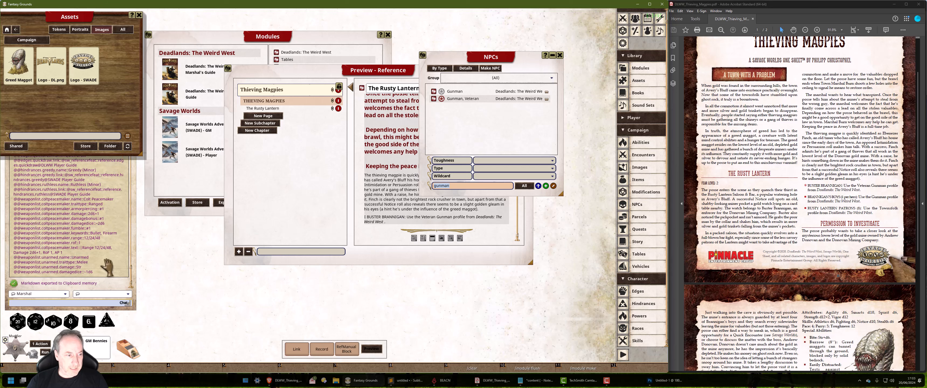
scroll(104, 234, down, 5)
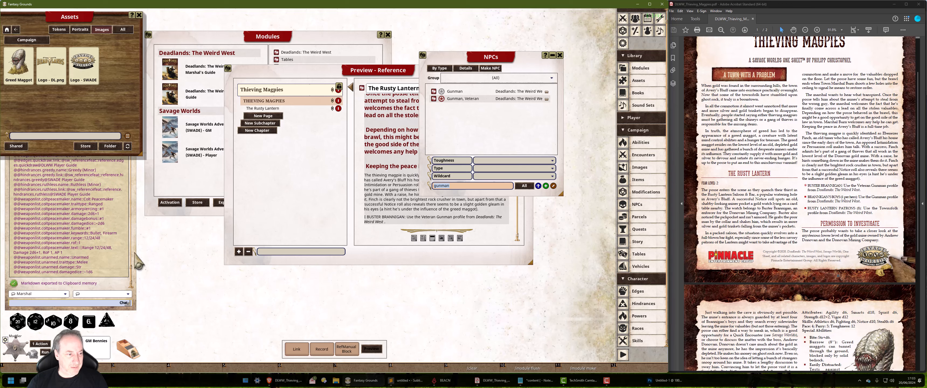
click(406, 381)
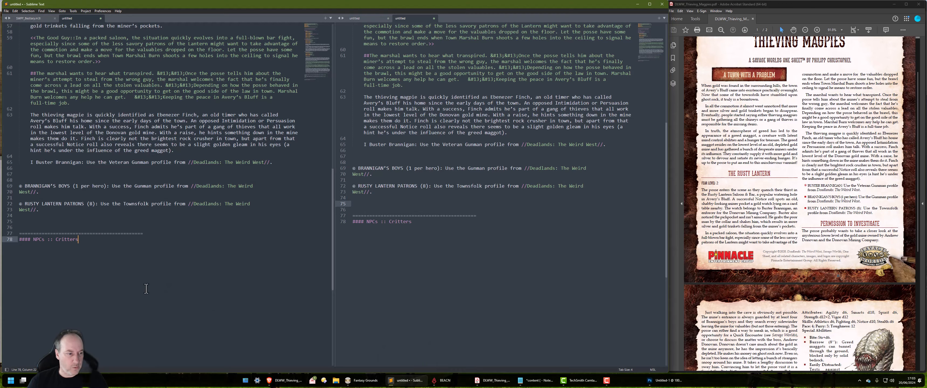
click(412, 381)
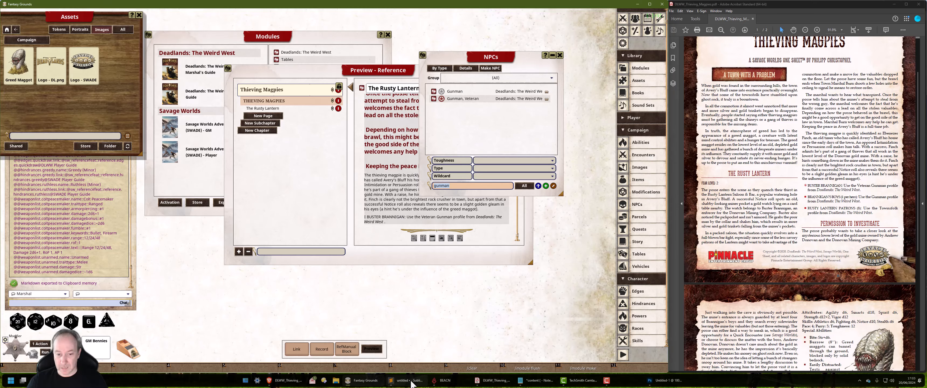
Export a markdown link to Gunman, Veteran and paste it in the text file under a dashed separator below the NPCs :: Critters heading.
mouse_move(414, 384)
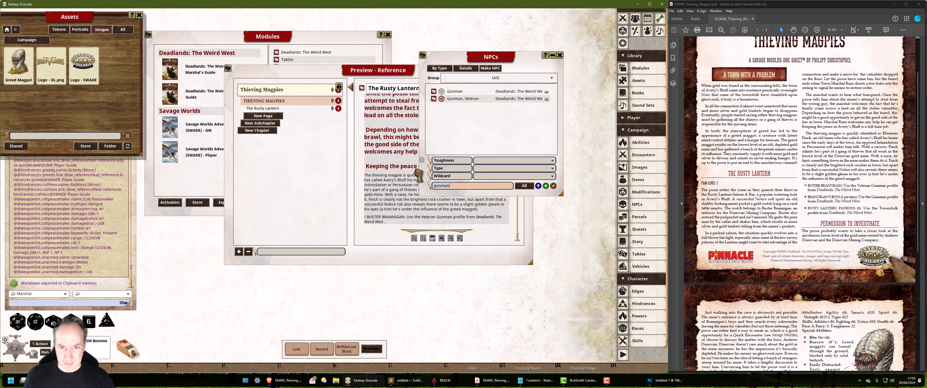
click(297, 350)
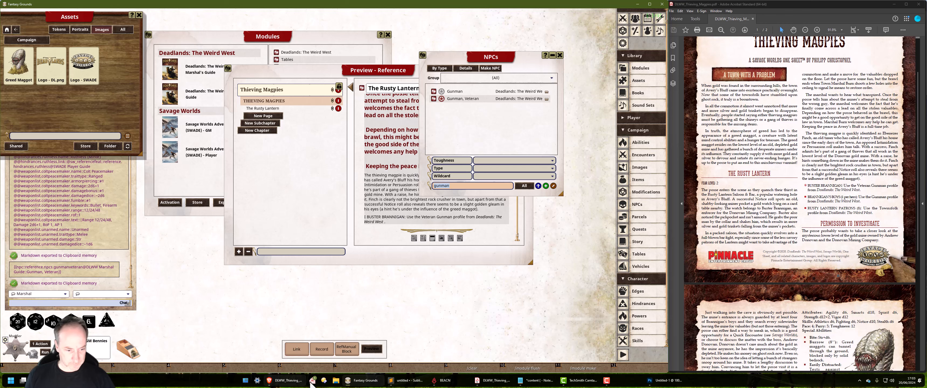
click(405, 380)
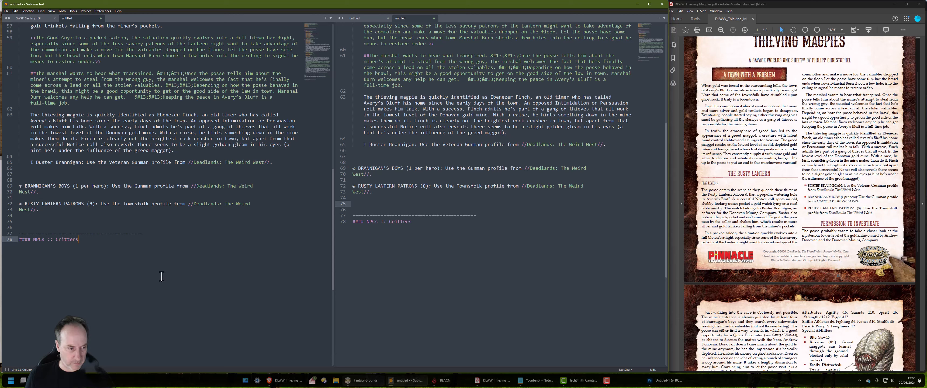
key(Return)
text(--------)
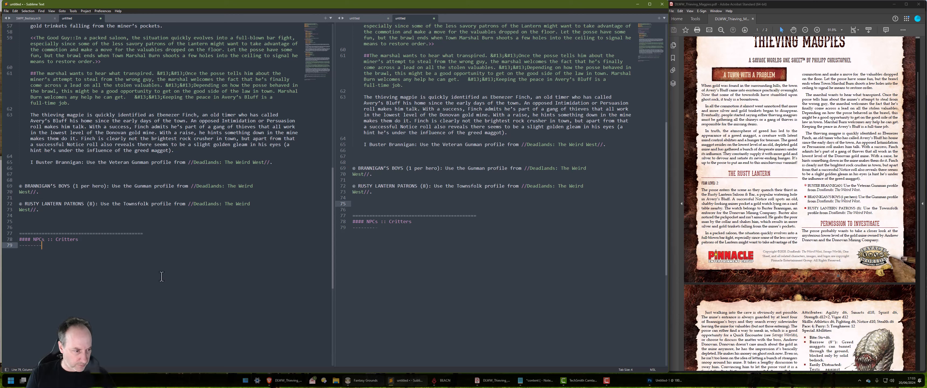
text(------------------------)
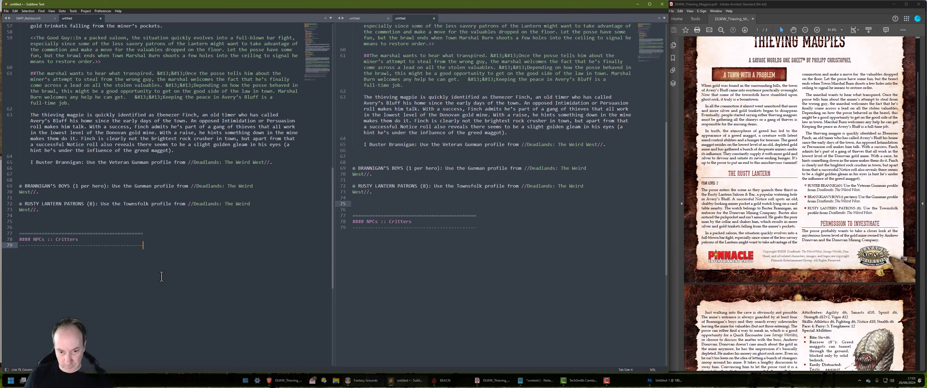
key(Return)
text({{npc::reference.npcs.gunmanveteran@DLWW Marshal Guide::Gunman, Veteran}})
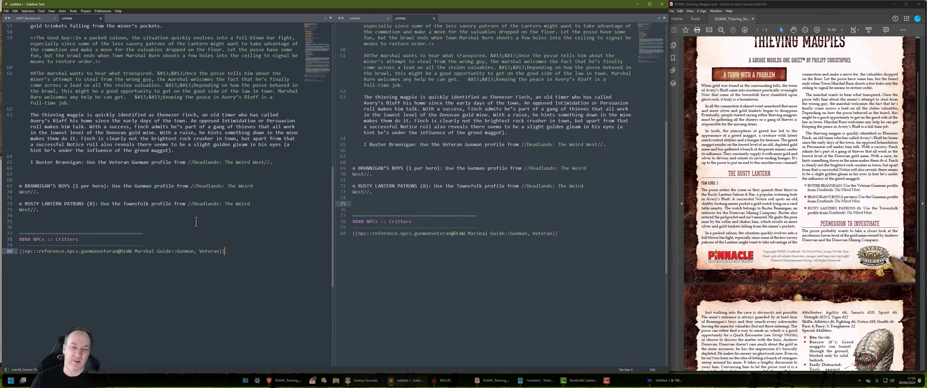
Insert the Gunman, Veteran NPC link on its own line above the Buster Brannigan profile line in The Rusty Lantern section.
click(563, 233)
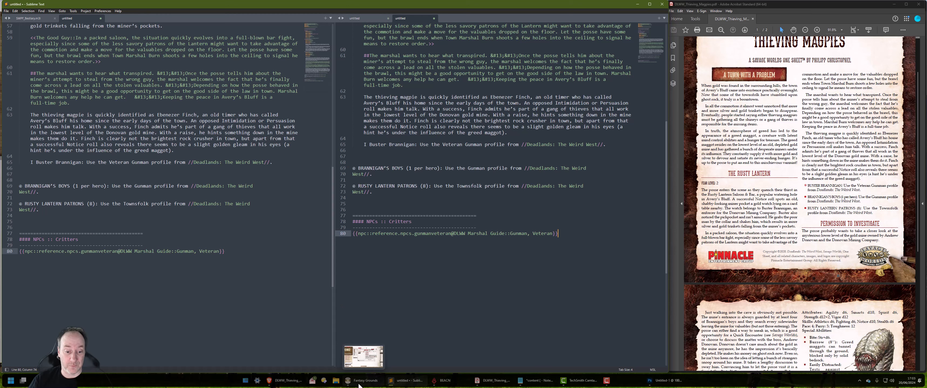
scroll(542, 202, up, 4)
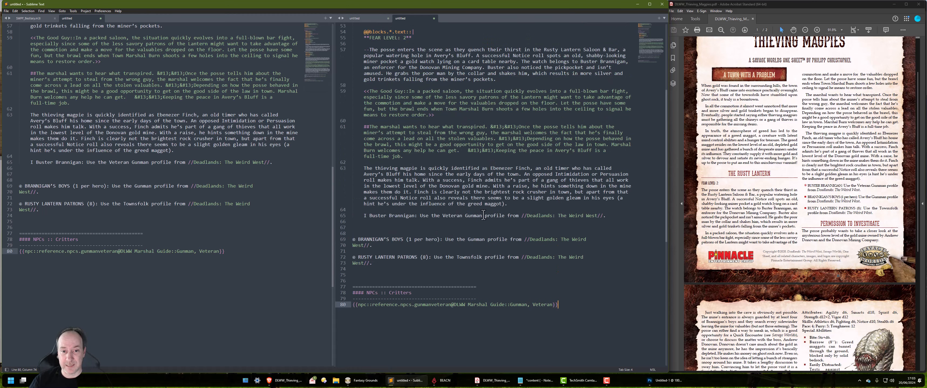
click(622, 215)
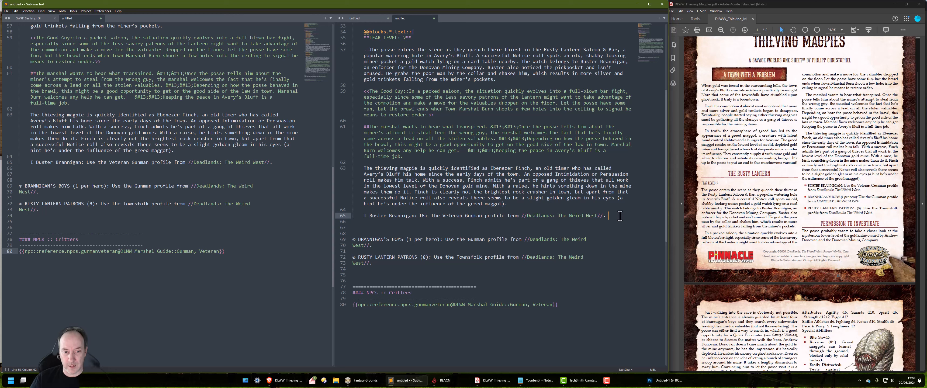
key(Home)
key(Return)
key(Return)
key(Up)
key(Up)
text({{npc::reference.npcs.gunmanveteran@DLWW Marshal Guide::Gunman, Veteran}})
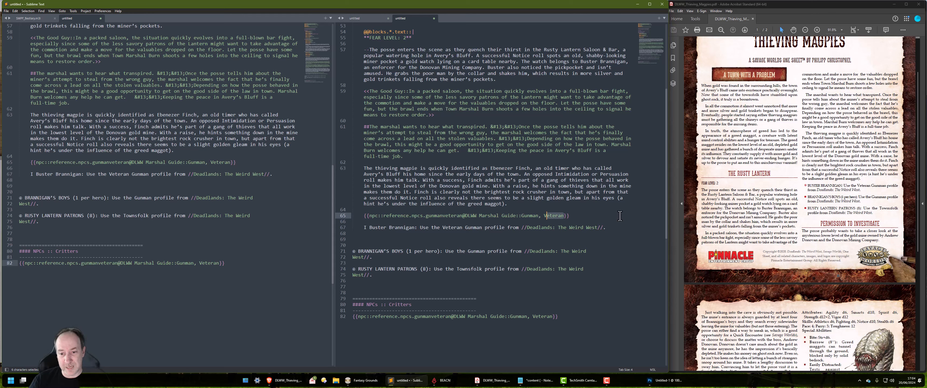
Change the display name in the newly inserted NPC link to "Buster Brannigan".
key(shift+Left)
key(shift+Left)
key(shift+Left)
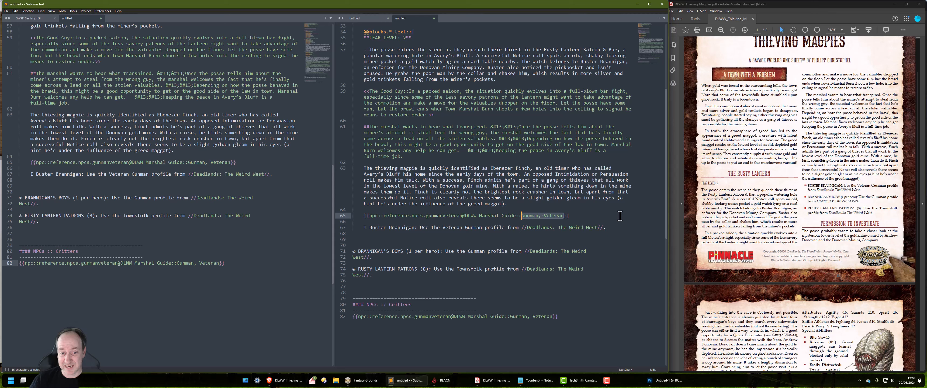
text(Buste)
text(r Brann)
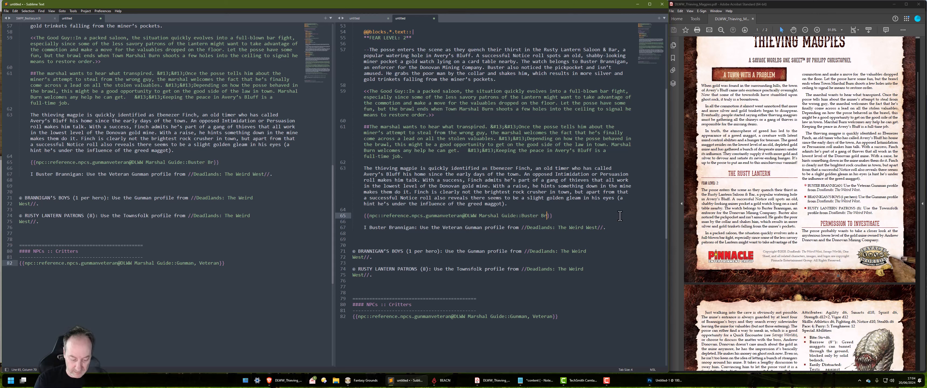
text(i)
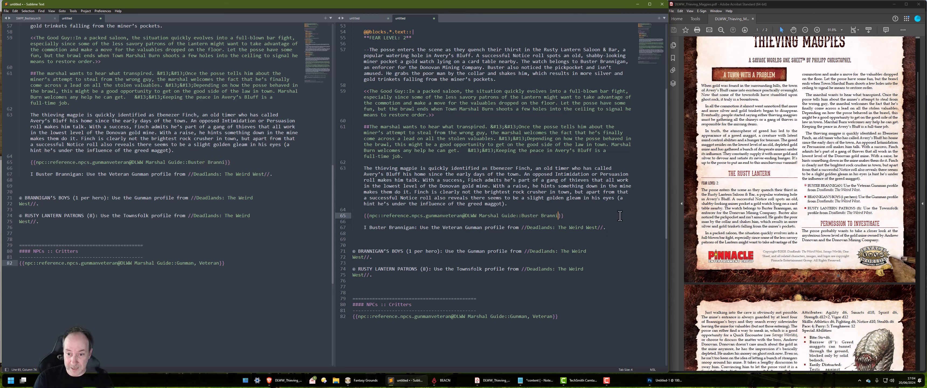
text(gan)
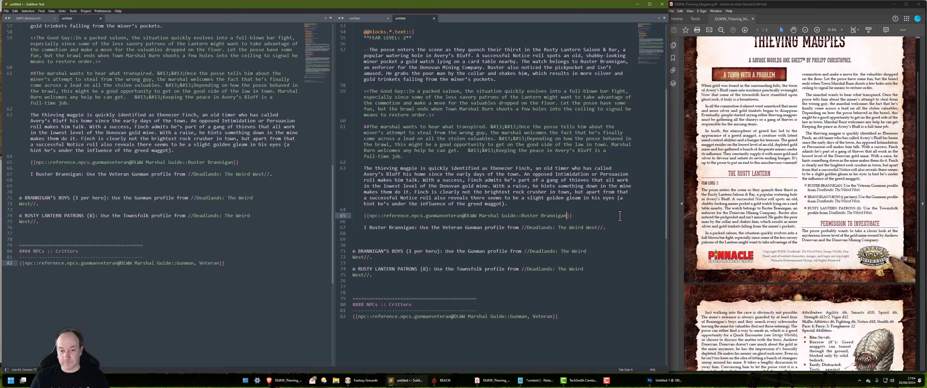
scroll(495, 203, up, 1)
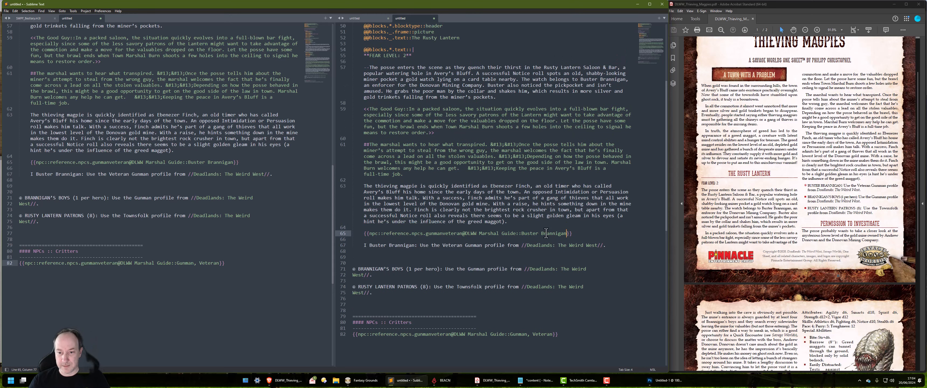
text(n)
Copy the markup from the document's start through the Buster Brannigan link and generate the module from it in Fantasy Grounds.
click(594, 236)
key(ctrl+a)
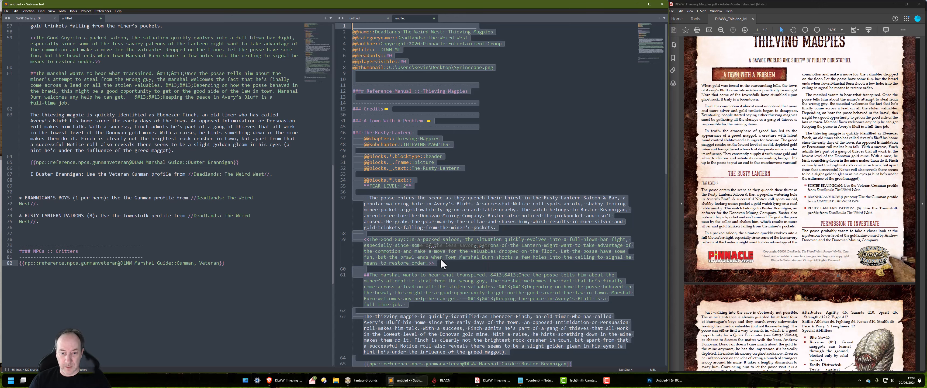
scroll(413, 302, down, 5)
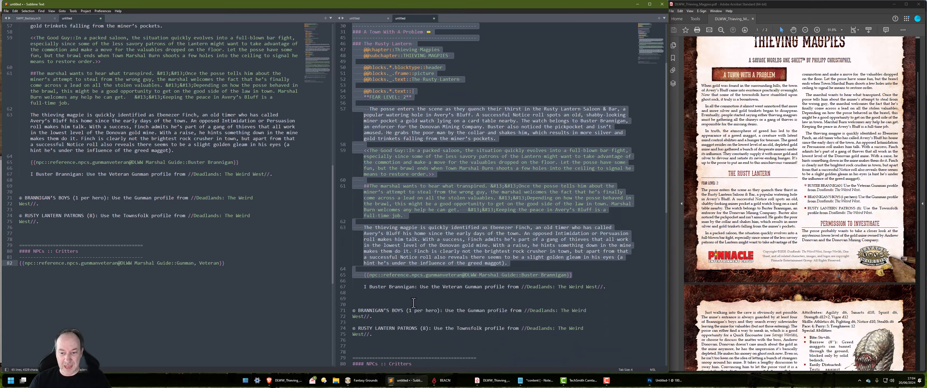
click(362, 380)
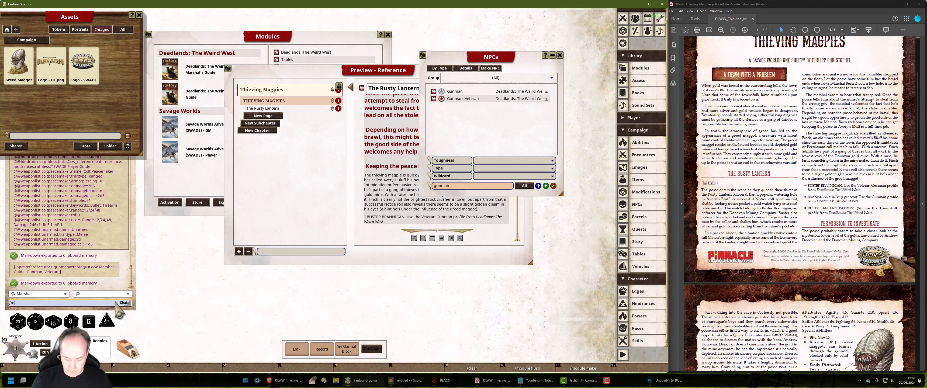
key(Return)
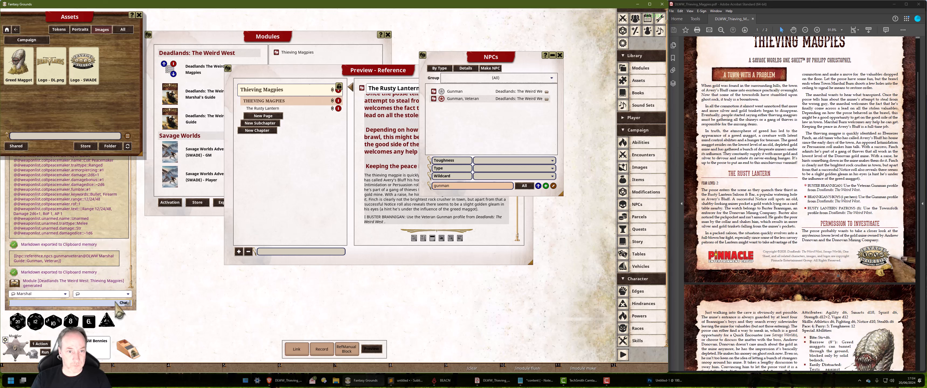
Check the Buster Brannigan link on The Rusty Lantern page of the Thieving Magpies book by opening and reviewing its NPC record.
click(336, 39)
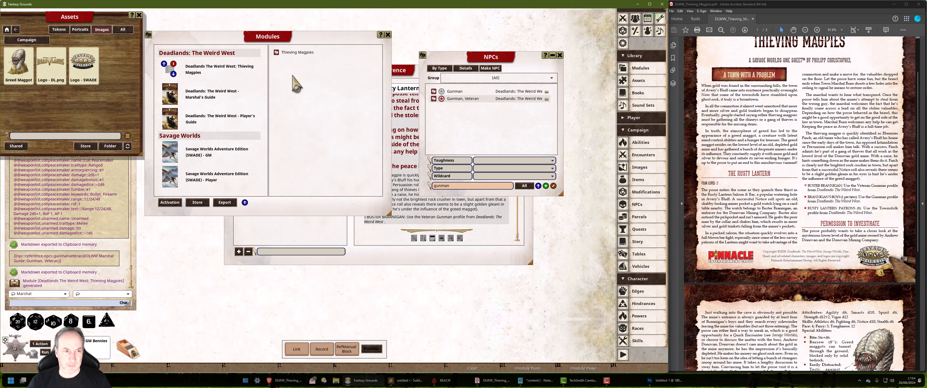
click(302, 52)
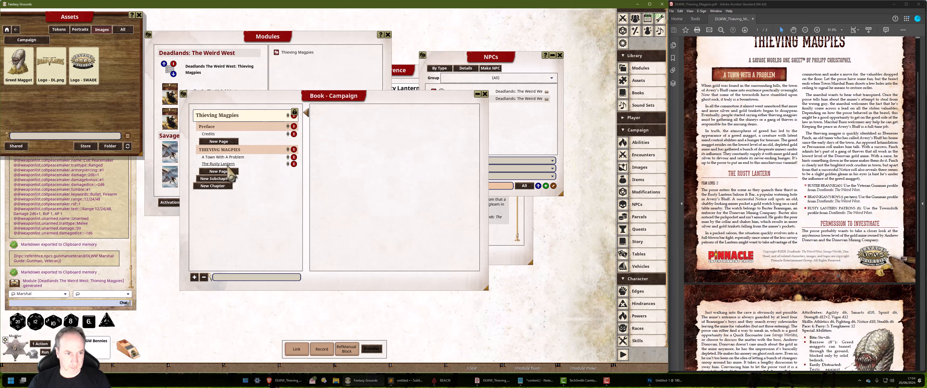
click(228, 166)
scroll(387, 184, down, 5)
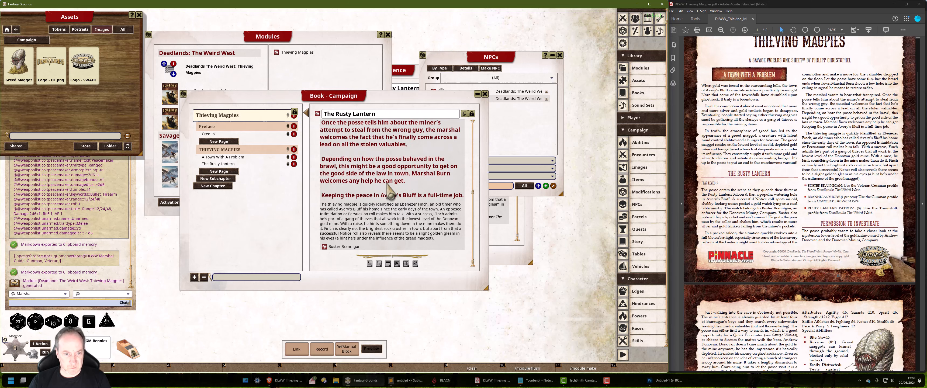
click(324, 247)
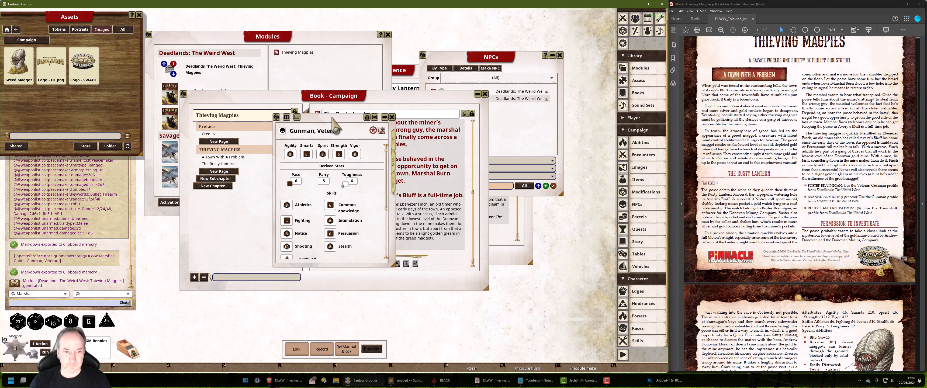
drag(334, 124, 446, 86)
drag(443, 231, 451, 334)
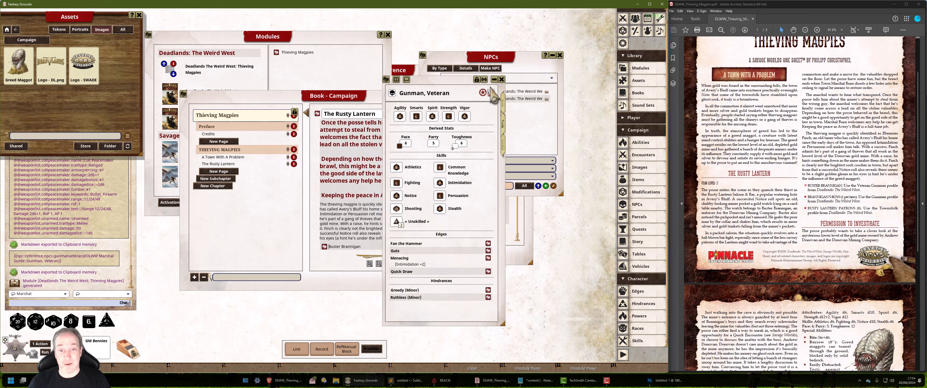
click(501, 79)
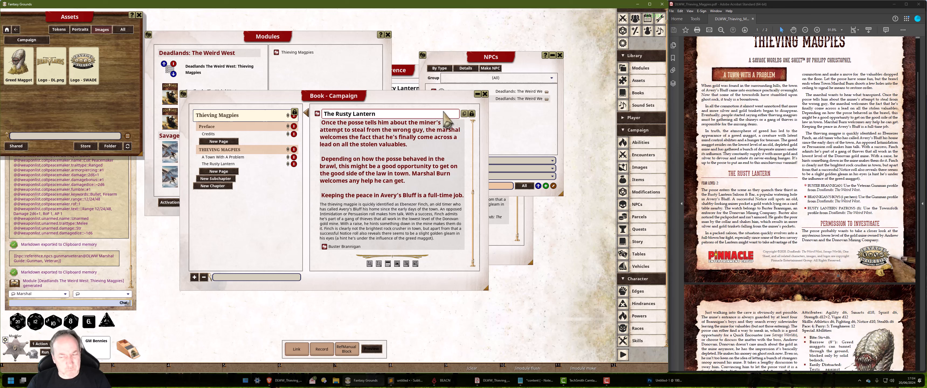
Unload the generated Thieving Magpies module, filter the NPCs list to the (Uncategorized) group and clear its search text.
click(174, 64)
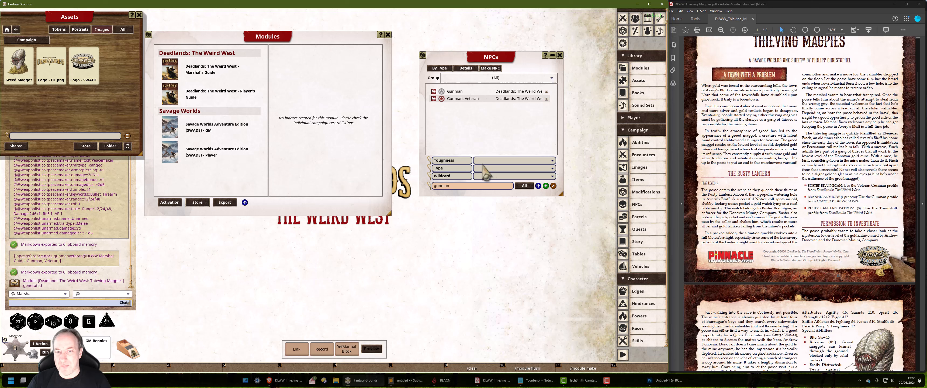
click(501, 78)
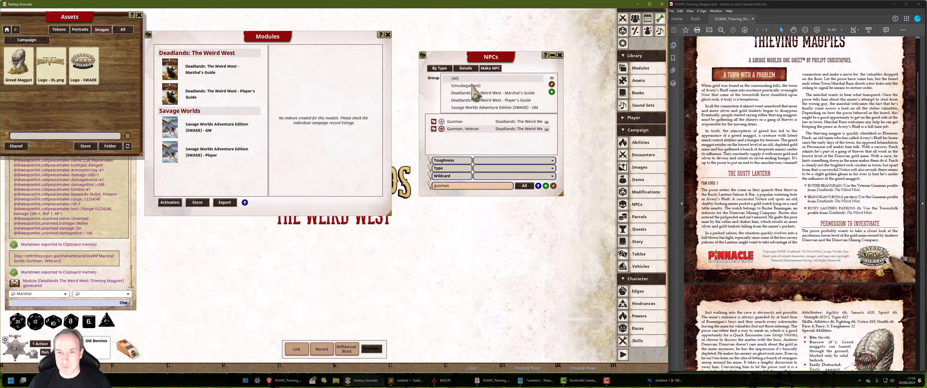
click(472, 86)
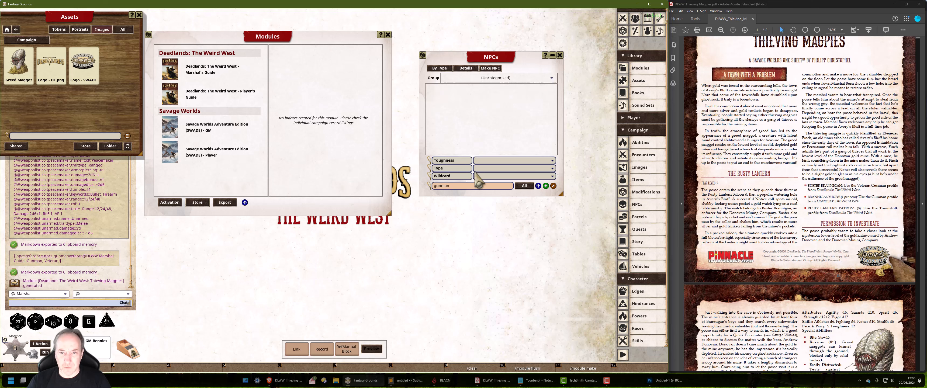
double_click(489, 184)
key(BackSpace)
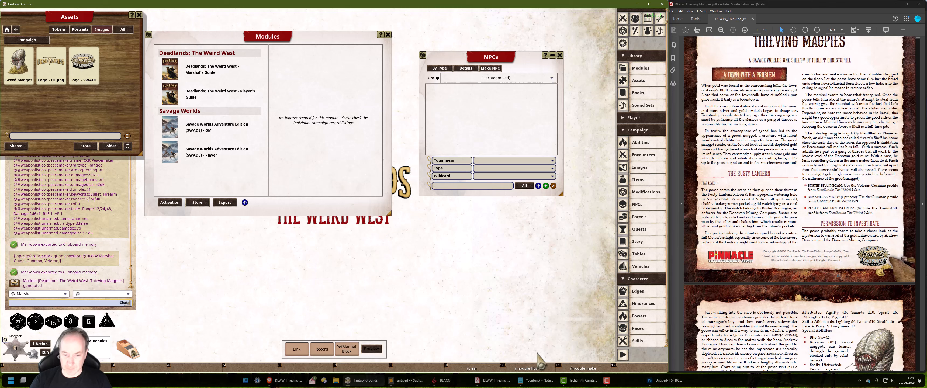
In Sublime Text, delete the Buster Brannigan NPC link and its blank lines above the profile text in The Rusty Lantern section.
click(405, 381)
click(588, 277)
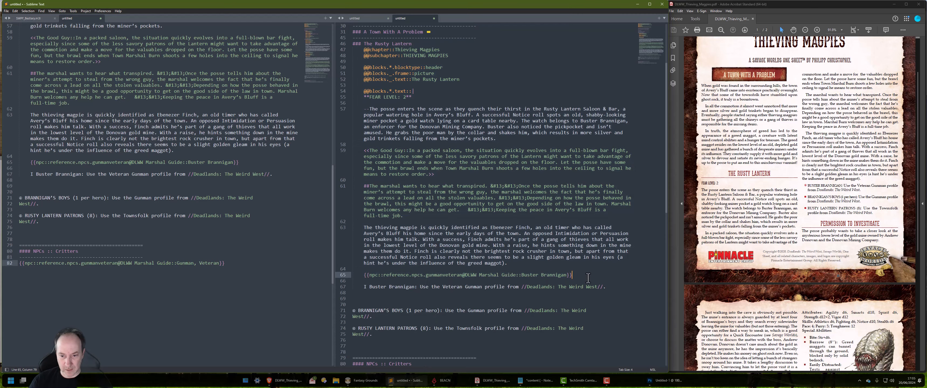
key(shift+Home)
key(BackSpace)
key(Delete)
key(Delete)
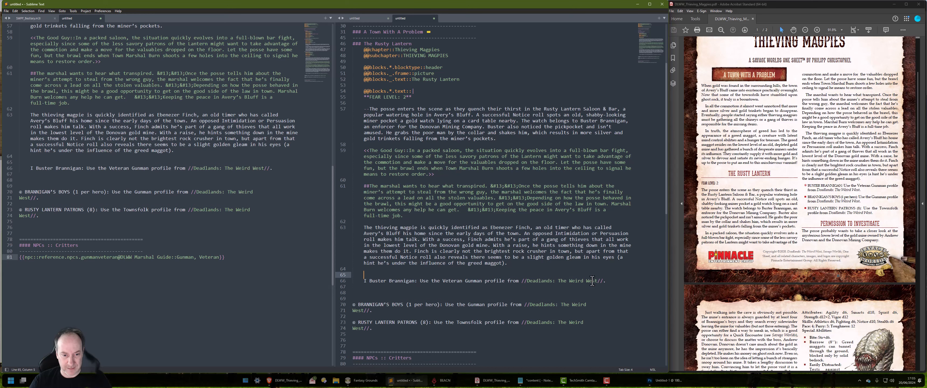
key(Delete)
key(Delete)
key(Delete)
key(Delete)
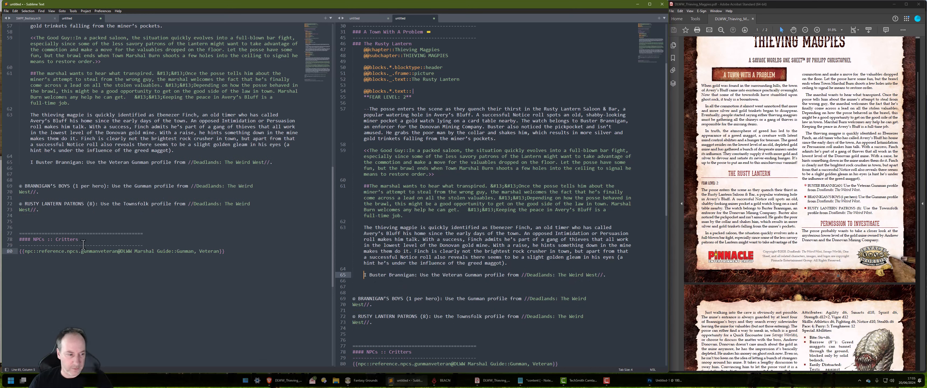
Convert the veteran gunman link under NPCs :: Critters into the heading "### reference.npcs.gunmanveteran@DLWW Marshal Guide::Buster Brannigan".
click(132, 252)
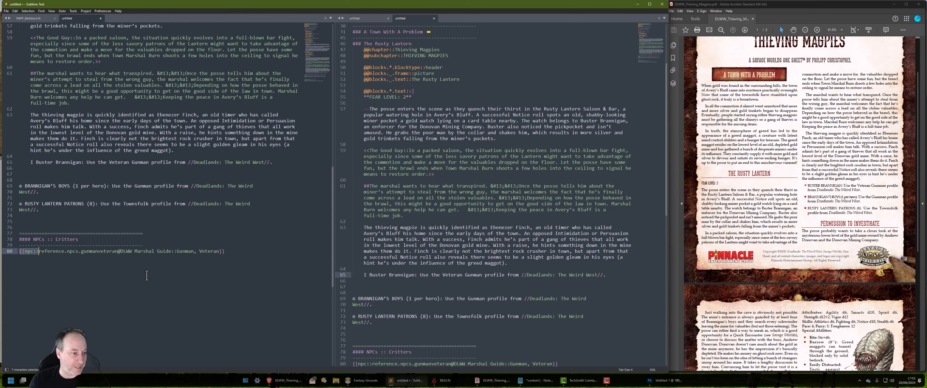
text(###)
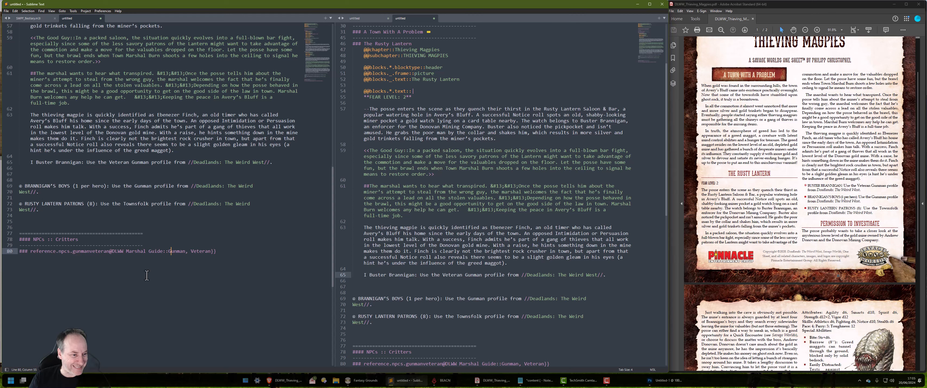
key(shift+End)
key(BackSpace)
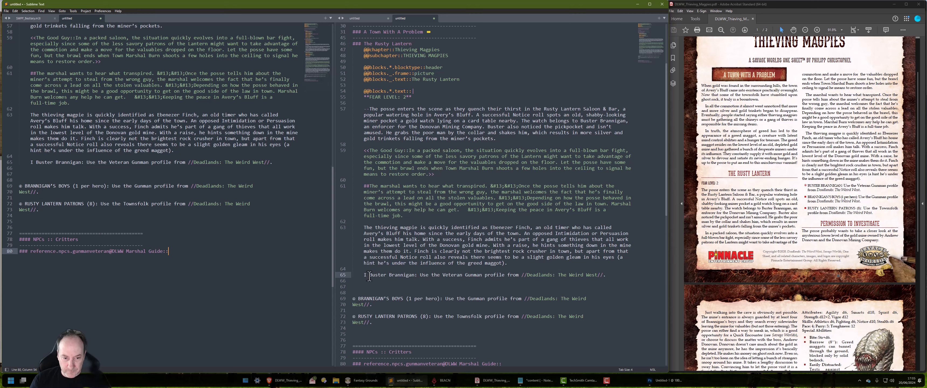
drag(369, 278, 415, 277)
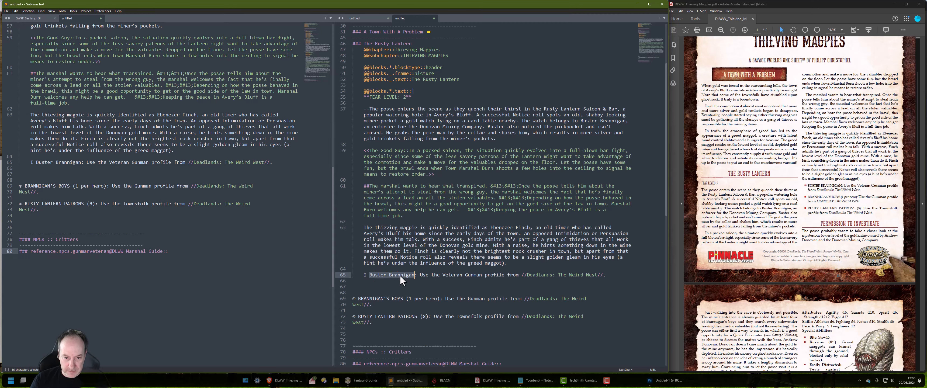
key(ctrl+c)
click(226, 252)
key(ctrl+v)
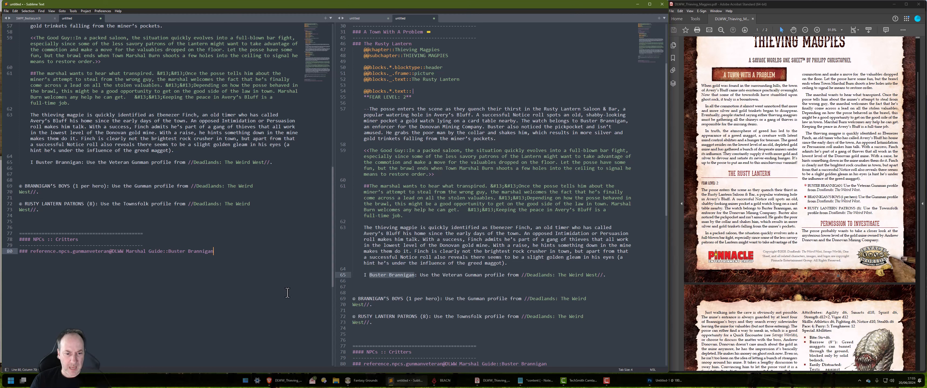
Copy the entire markup document and generate the Thieving Magpies module from it in Fantasy Grounds.
key(ctrl+a)
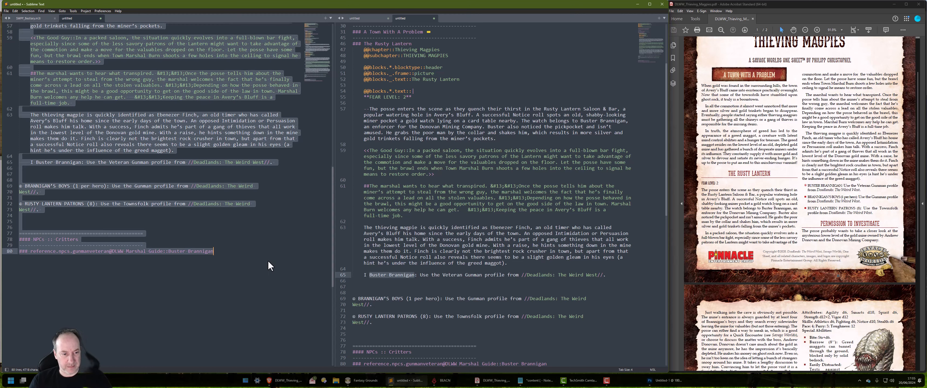
right_click(268, 260)
click(289, 278)
key(alt+Tab)
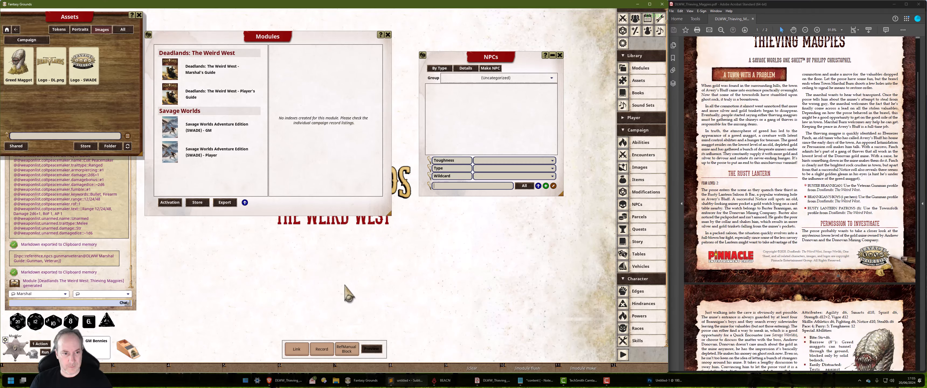
key(Return)
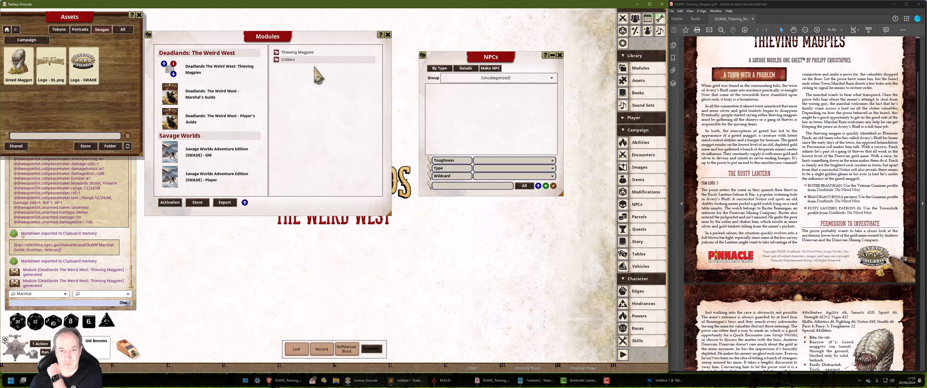
Review The Rusty Lantern page, then examine the Buster Brannigan record in the Critters list, including its description text.
click(298, 53)
click(209, 164)
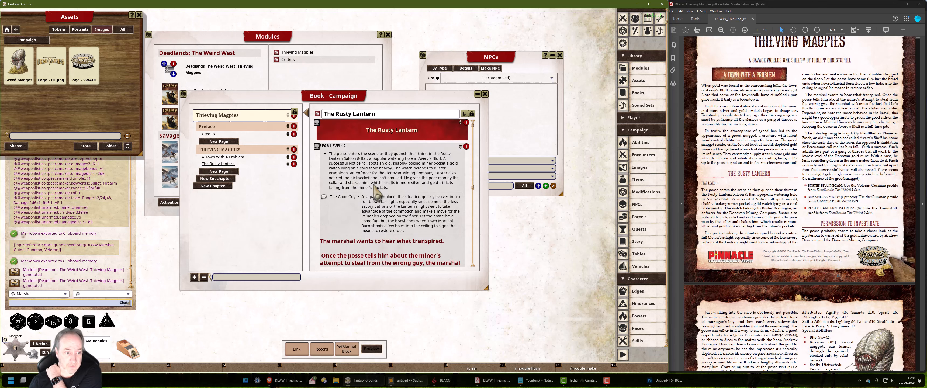
scroll(379, 202, down, 5)
scroll(380, 202, down, 3)
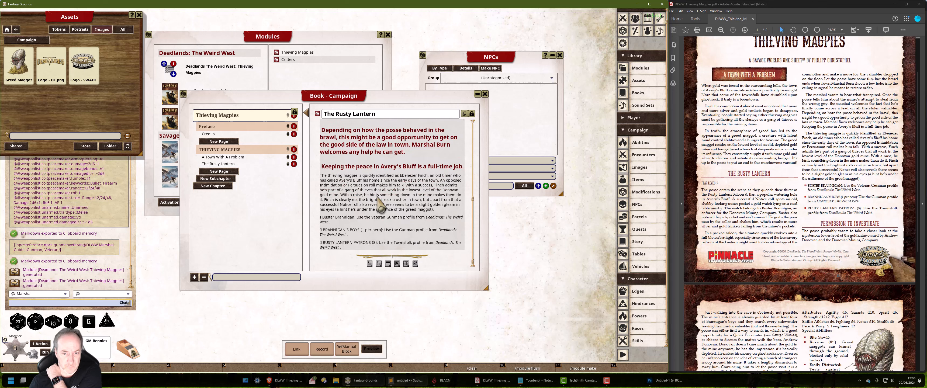
click(485, 94)
click(288, 60)
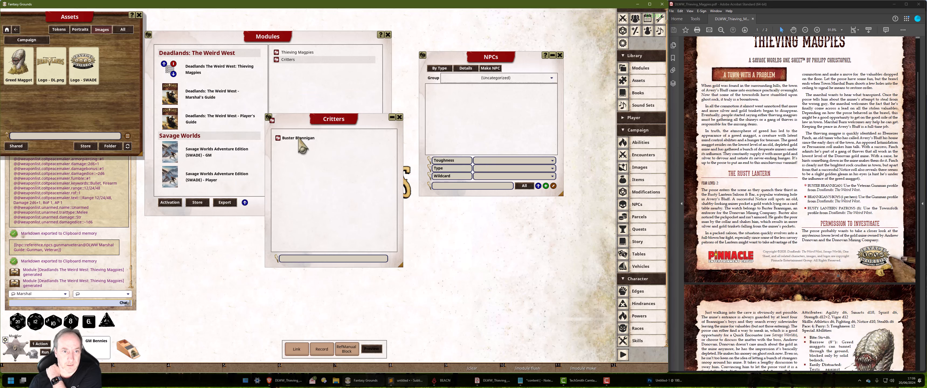
click(278, 139)
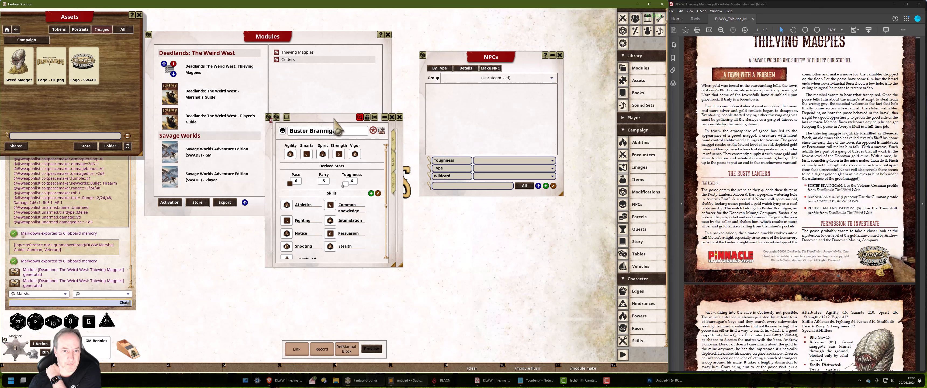
drag(334, 120, 445, 65)
drag(442, 213, 442, 308)
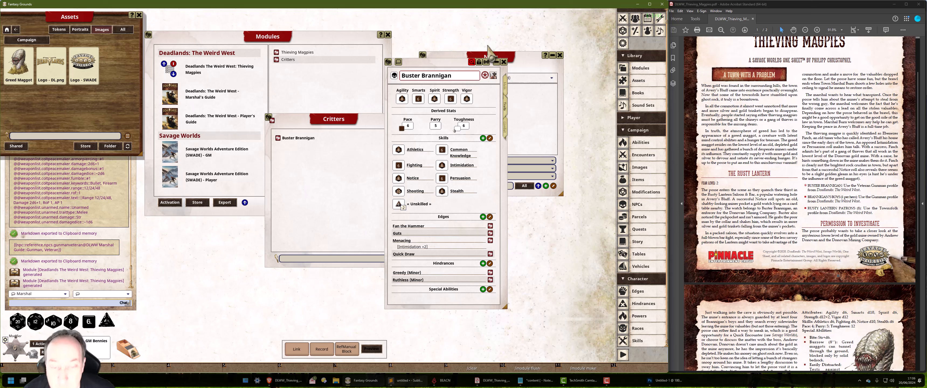
click(507, 86)
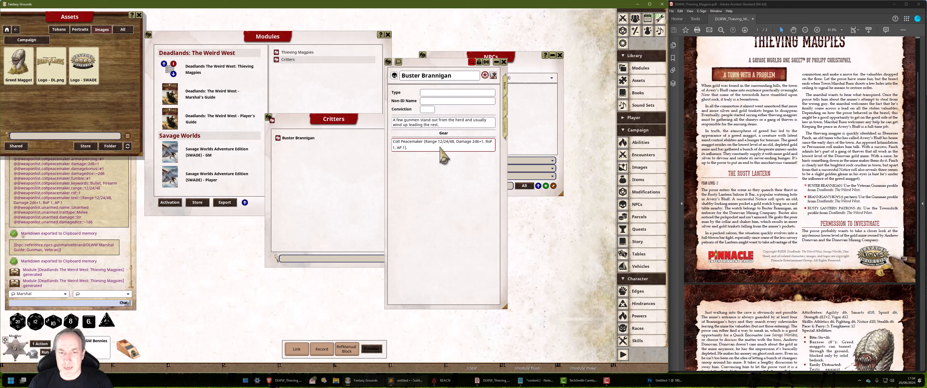
drag(443, 124, 388, 121)
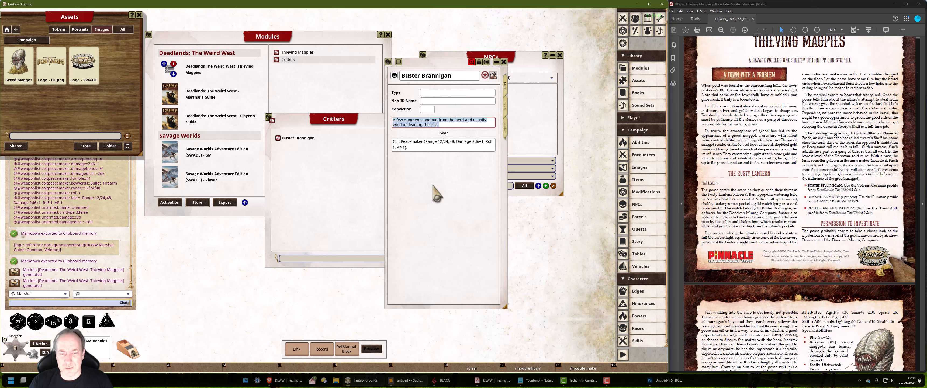
In Sublime Text, add an indented @@ attribute line ending in "~text" directly beneath the Buster Brannigan heading.
mouse_move(401, 383)
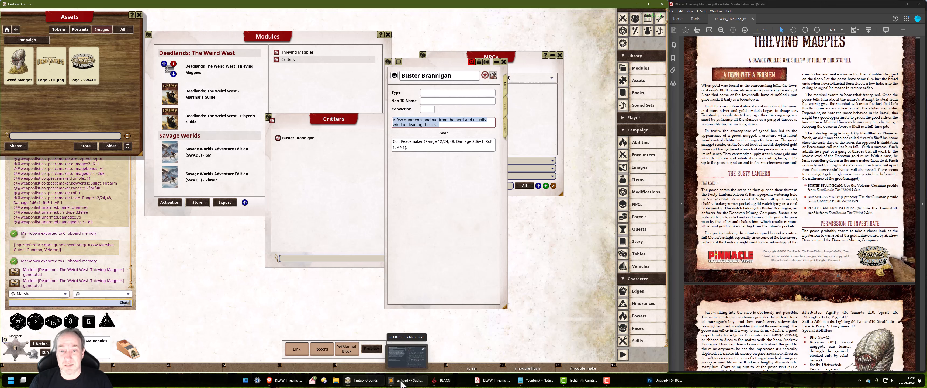
click(401, 382)
click(235, 287)
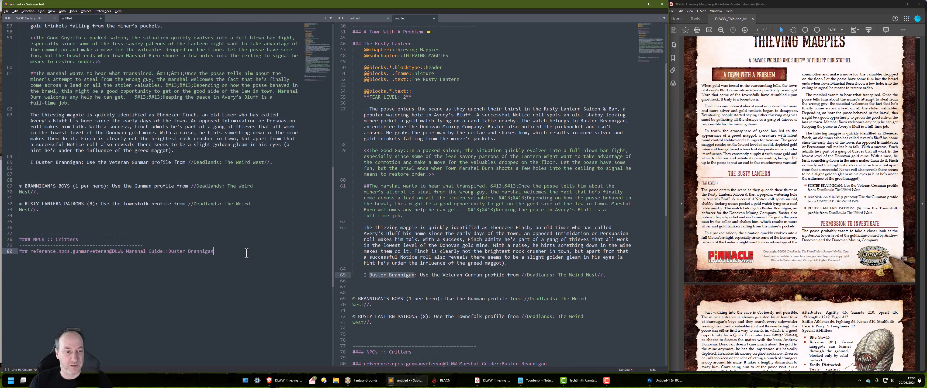
key(Return)
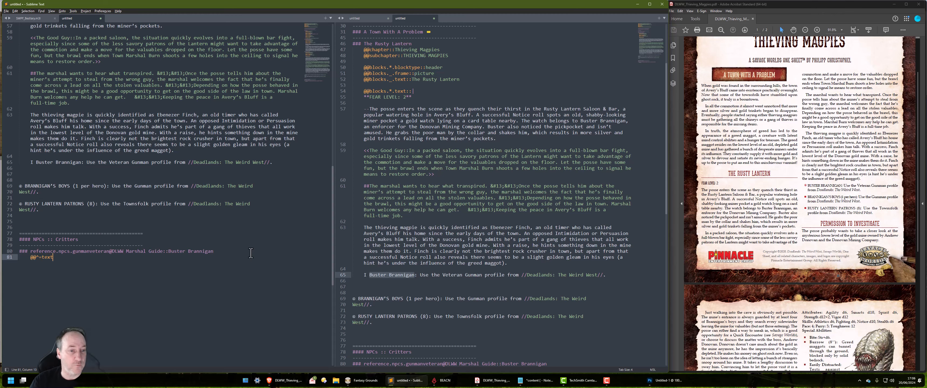
Copy the whole updated markup and regenerate the Thieving Magpies module in Fantasy Grounds with the module make command.
key(ctrl+a)
right_click(206, 245)
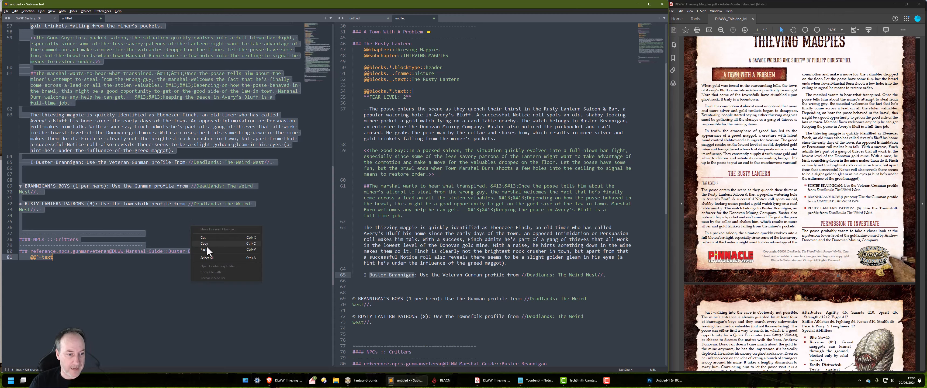
click(226, 244)
key(alt+Tab)
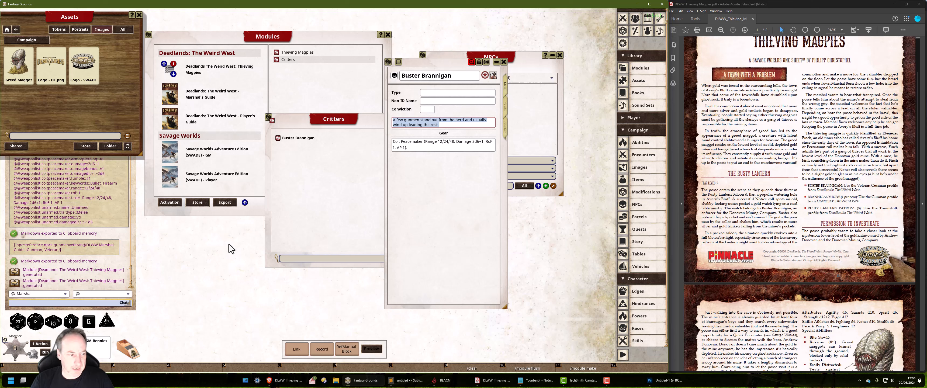
click(104, 304)
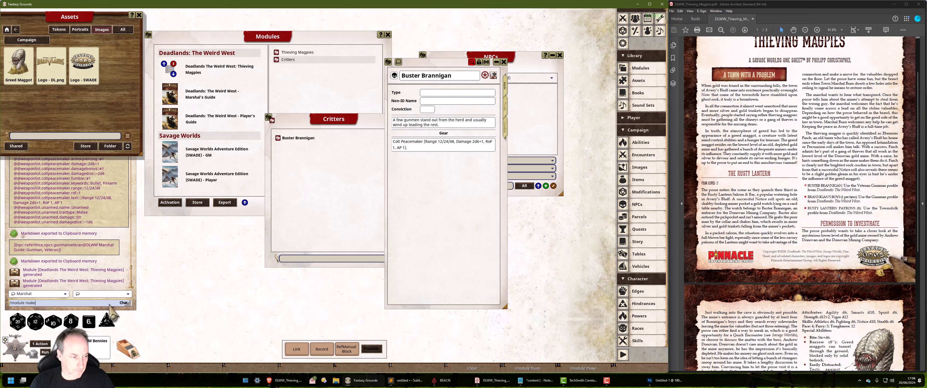
key(Return)
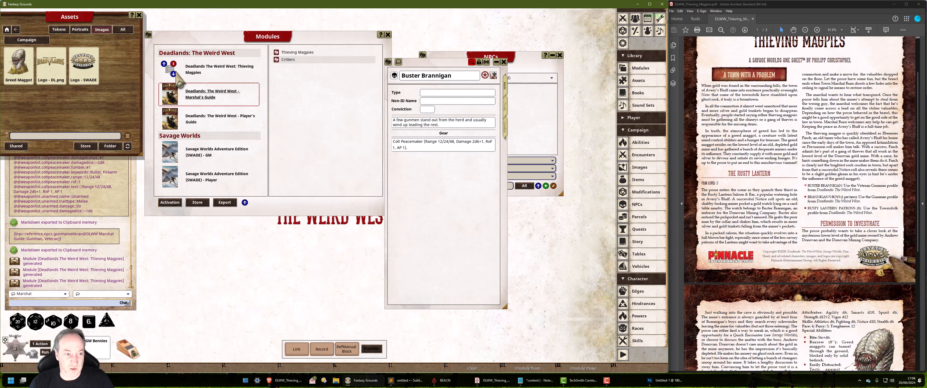
Replace the open Buster Brannigan sheet with the regenerated record from the Critters list and examine its description text.
click(503, 62)
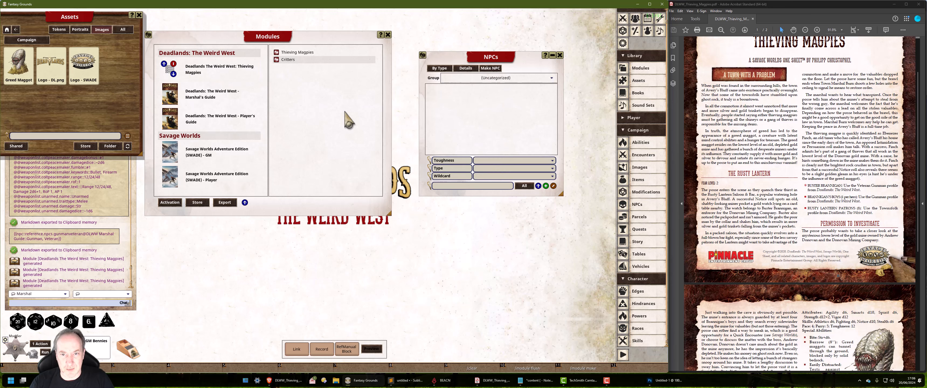
click(289, 60)
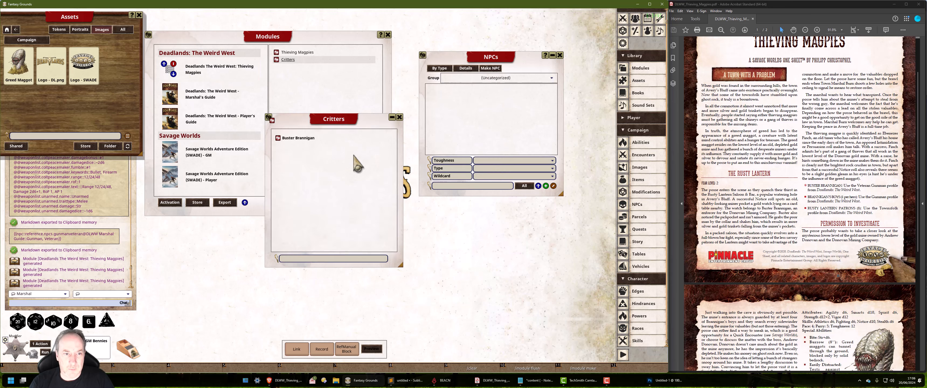
click(278, 138)
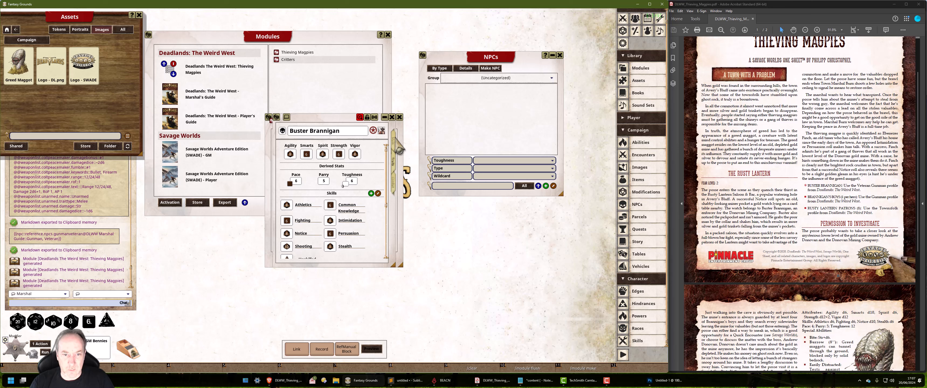
click(394, 141)
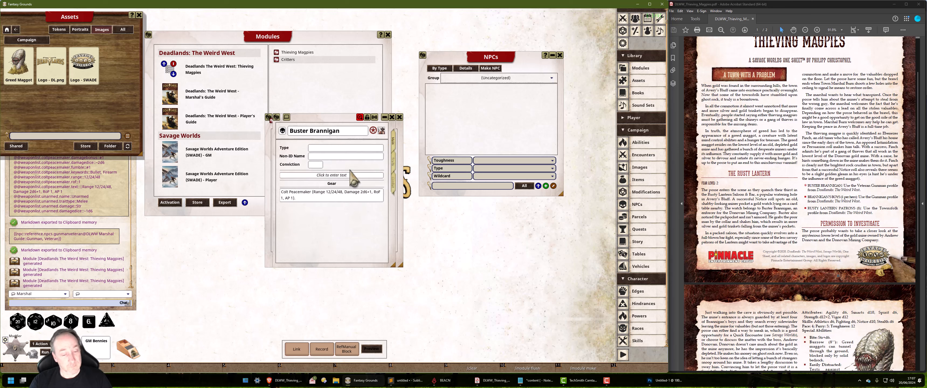
In Sublime Text, replace the attribute line beneath the Buster Brannigan heading with the indented text "Buster Brannigan is a bad man".
click(407, 381)
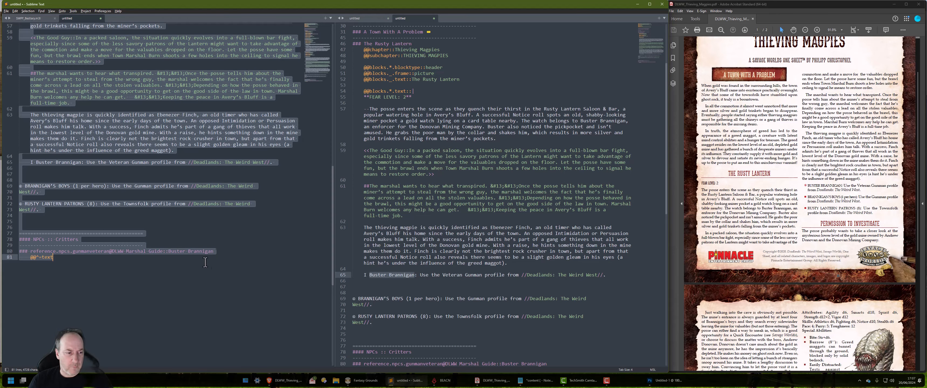
click(228, 270)
key(shift+Home)
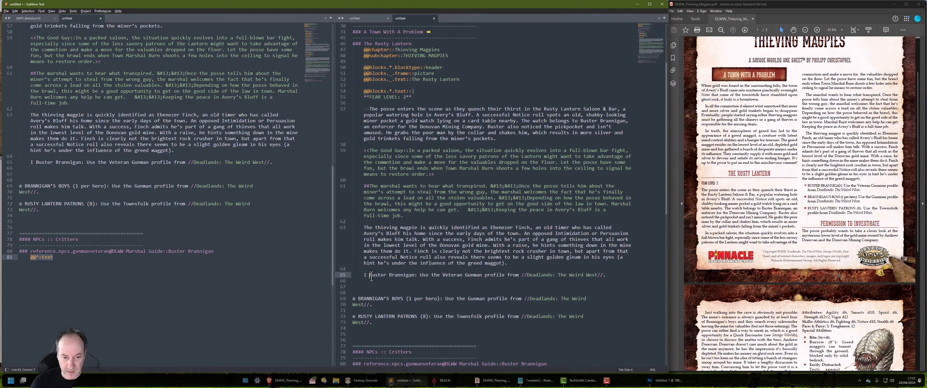
drag(369, 274, 416, 275)
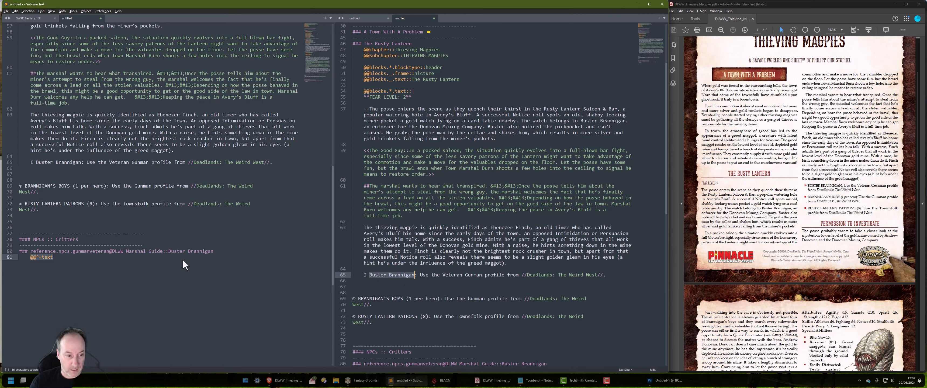
key(ctrl+c)
key(ctrl+1)
key(ctrl+v)
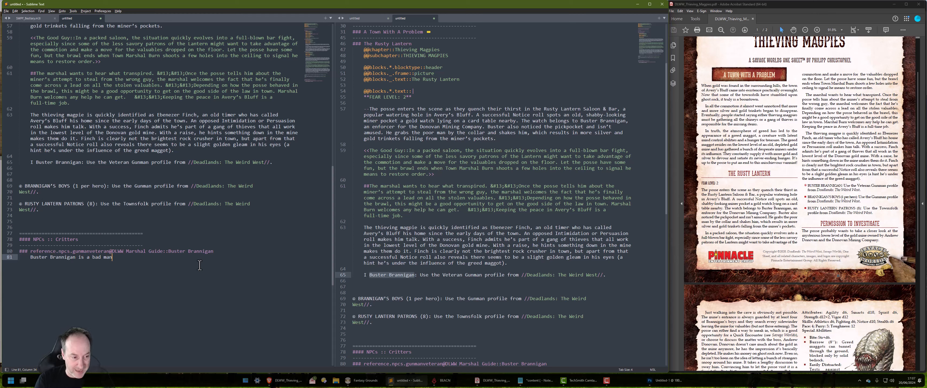
Copy the whole markup, close the old Critters windows in Fantasy Grounds and regenerate the Thieving Magpies module.
key(ctrl+a)
key(alt+Tab)
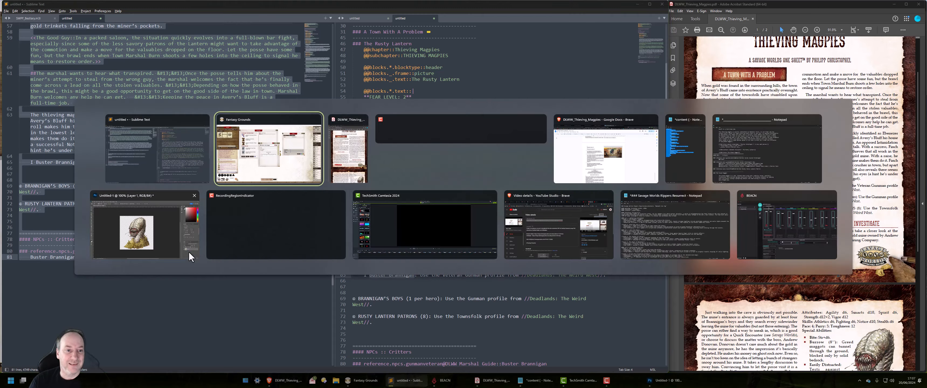
click(399, 116)
click(400, 117)
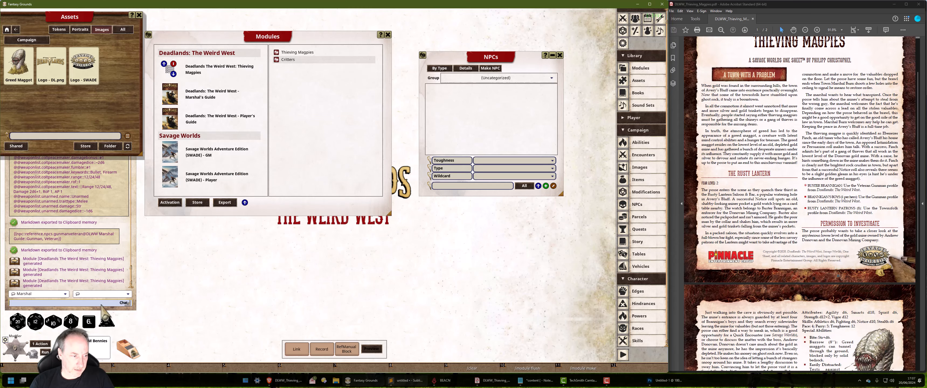
key(Return)
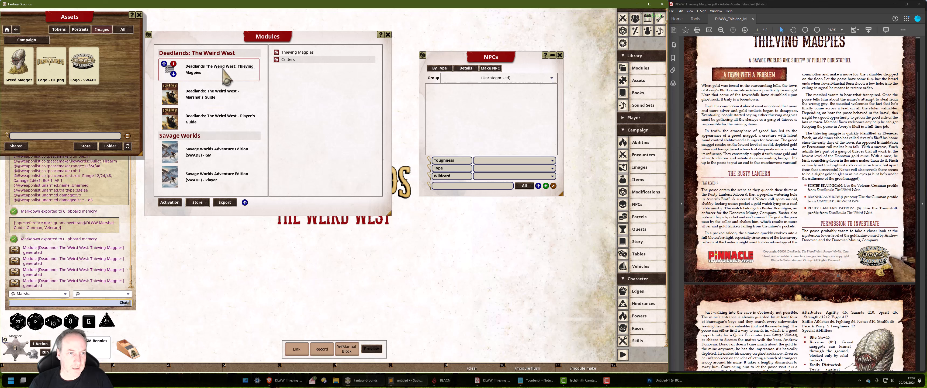
Check the description text in the regenerated Buster Brannigan record from the Critters list, and close both windows.
click(291, 61)
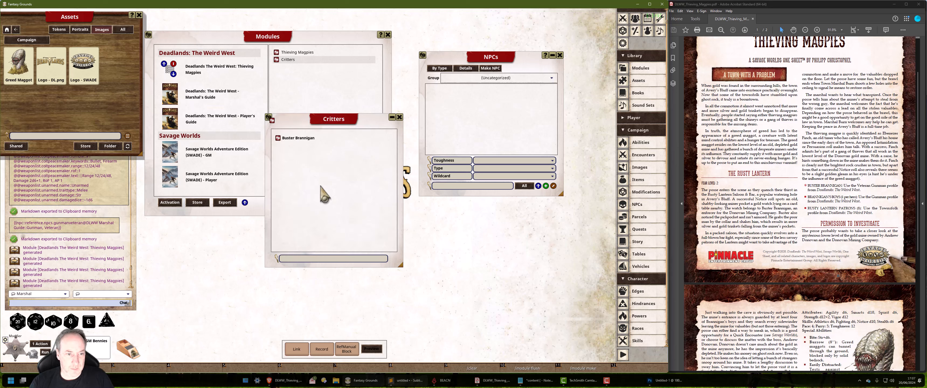
click(348, 197)
click(395, 141)
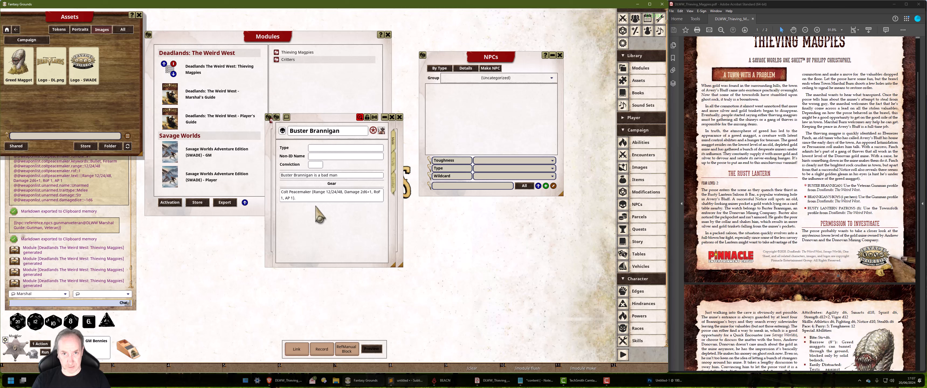
click(399, 117)
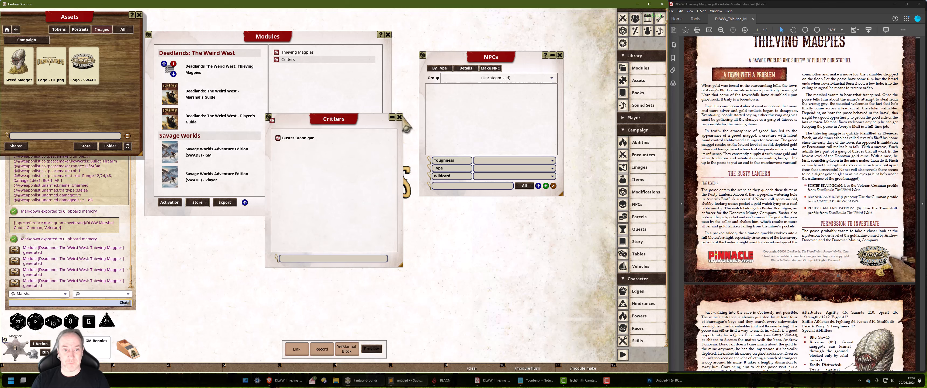
click(400, 117)
Back in Sublime Text, replace the custom Buster Brannigan description with the @@ attribute line ending in "~text".
key(alt+Tab)
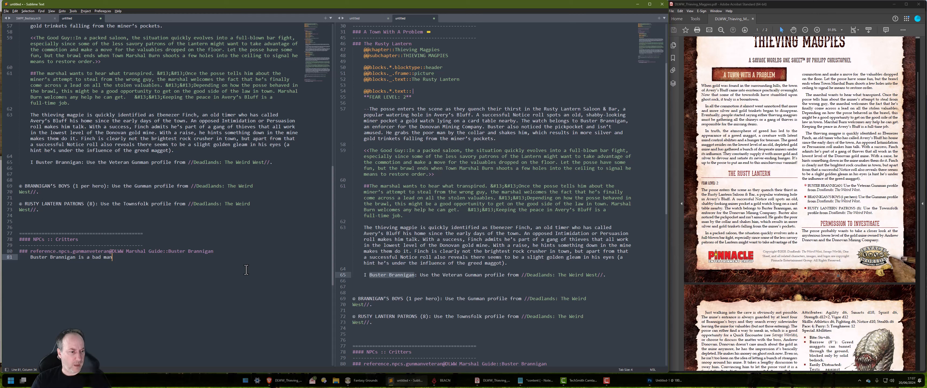
key(shift+Home)
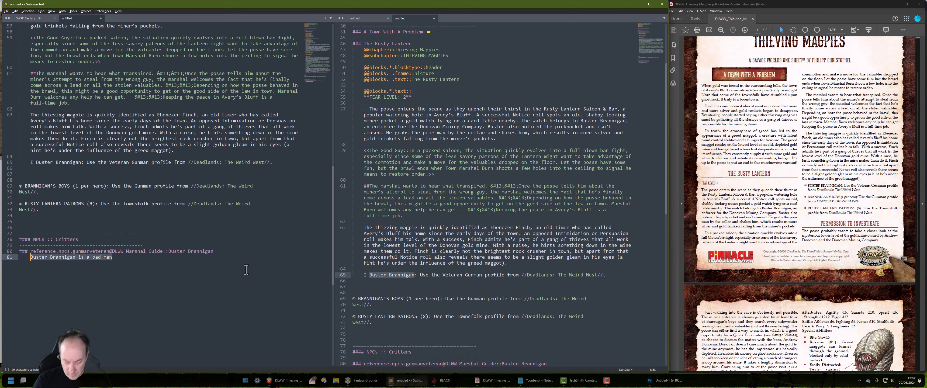
text(@@^=text)
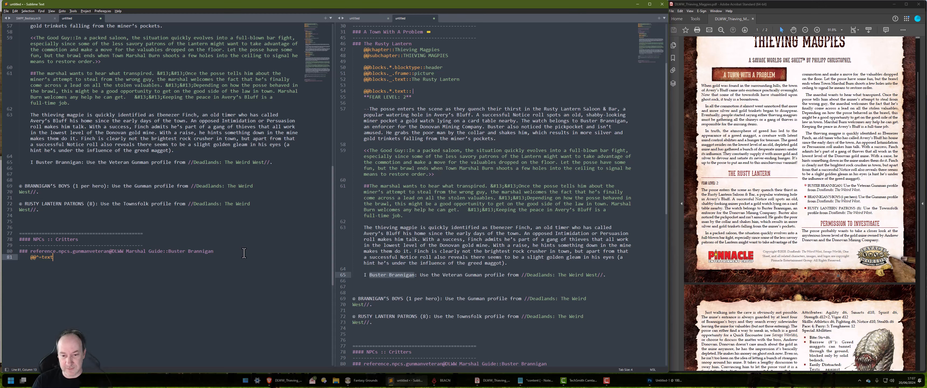
In Fantasy Grounds, create a new NPC named "mr Npc" and move its sheet clear of the NPCs list.
key(alt+Tab)
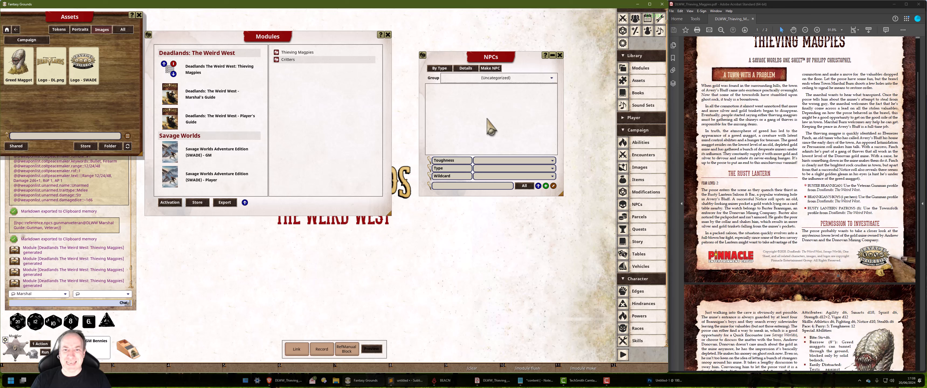
right_click(502, 113)
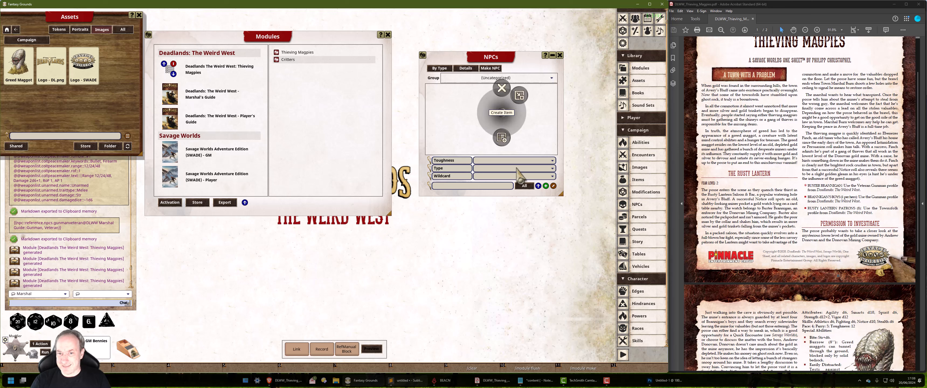
click(502, 137)
click(348, 132)
text(m)
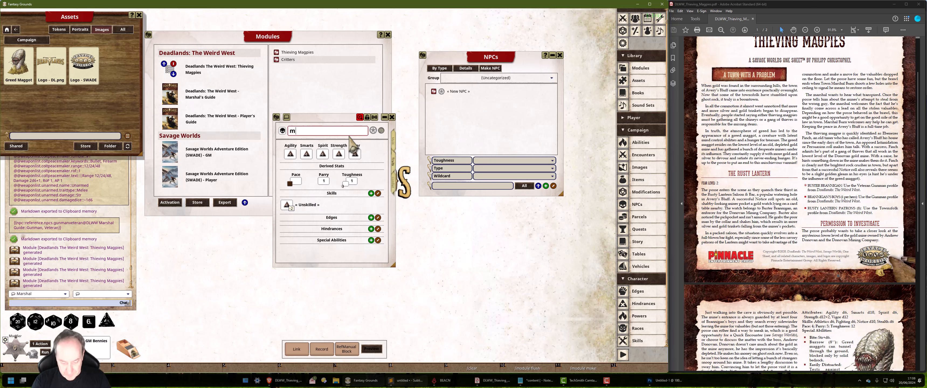
text(r Npc)
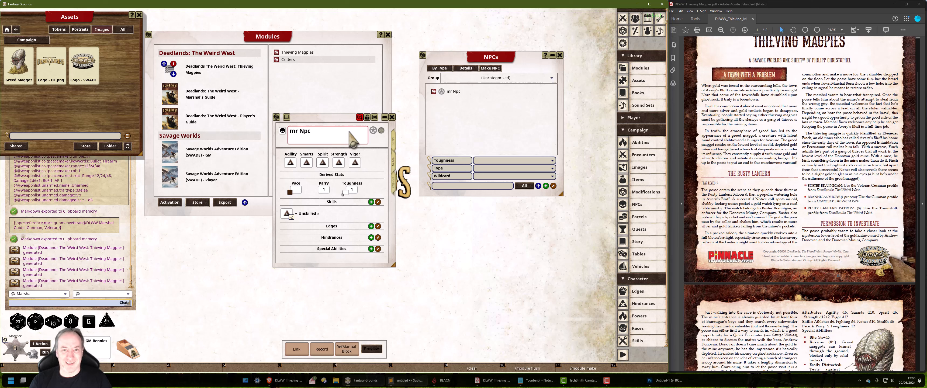
drag(370, 125, 508, 113)
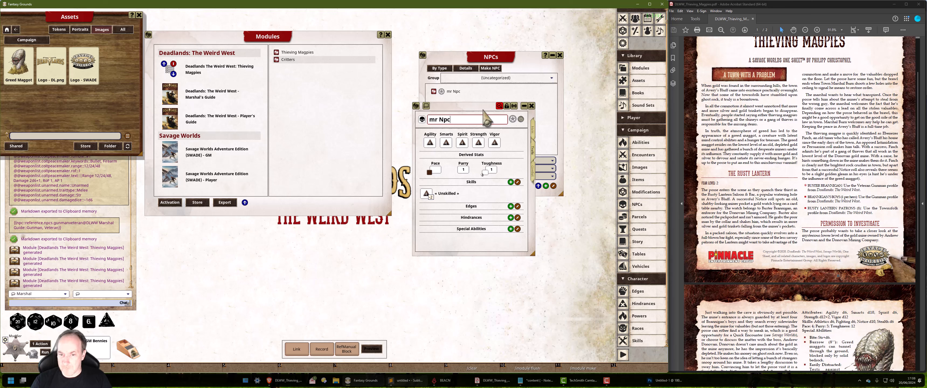
drag(417, 106, 468, 156)
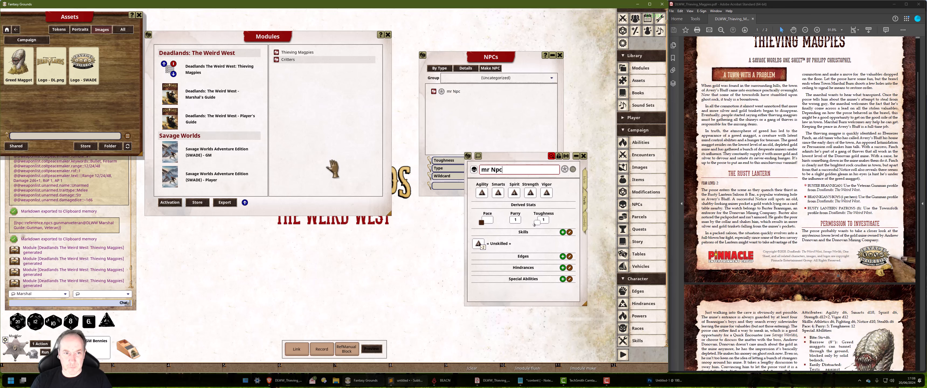
Open the Buster Brannigan record beside the mr Npc sheet, compare their contents, and browse the Skills list.
click(278, 138)
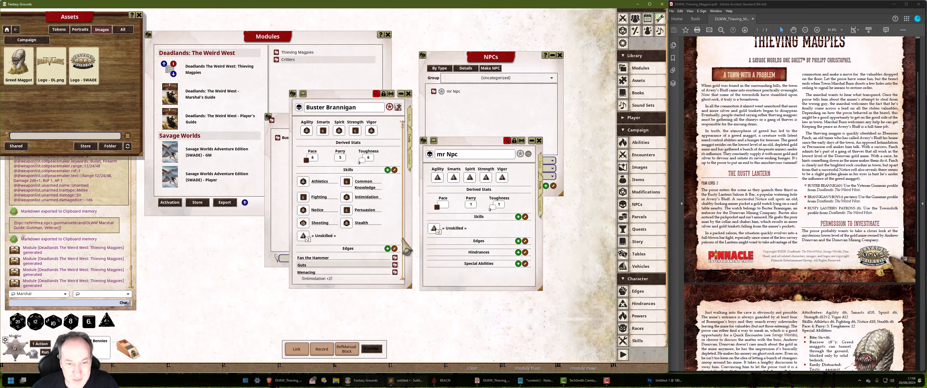
drag(402, 239, 402, 213)
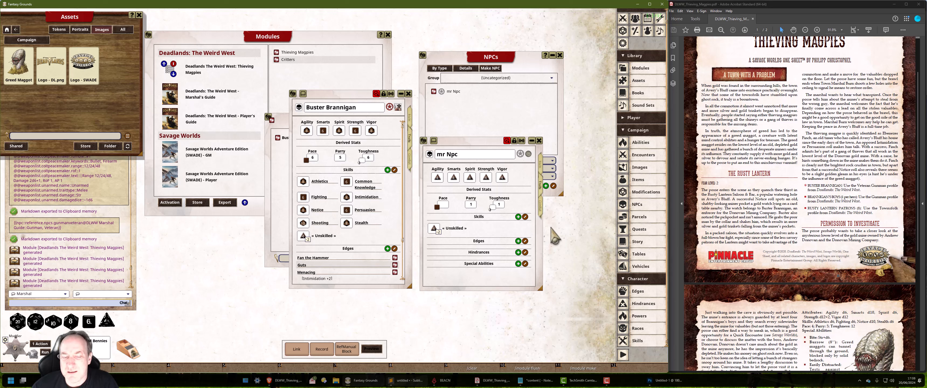
click(644, 343)
drag(351, 134, 208, 91)
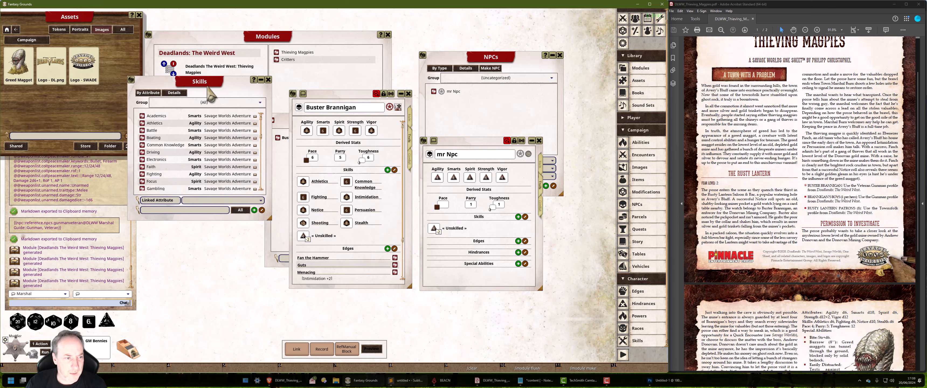
scroll(196, 179, down, 3)
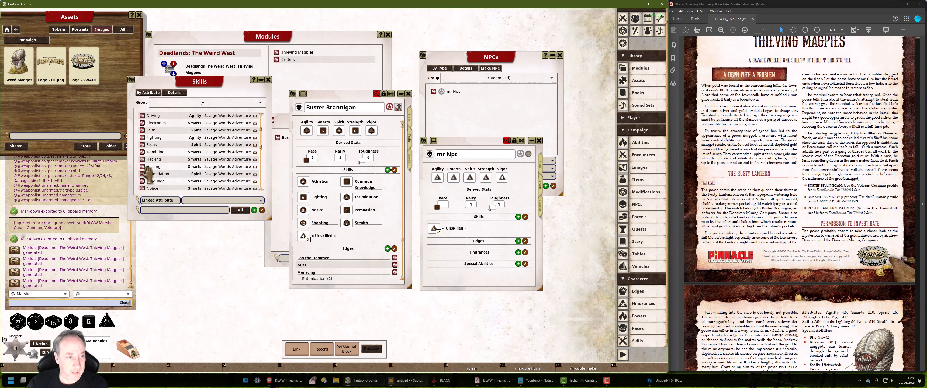
Add the Healing skill from the skills list to the mr Npc record.
mouse_move(148, 168)
mouse_down()
mouse_move(185, 183)
mouse_move(492, 231)
mouse_up()
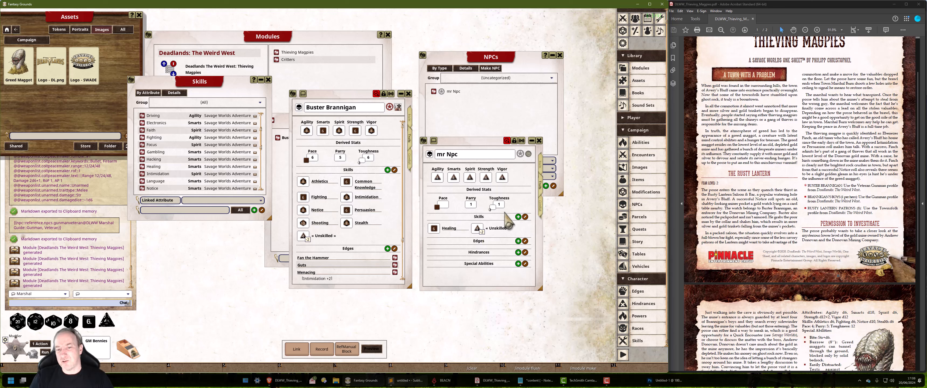
click(539, 166)
click(540, 184)
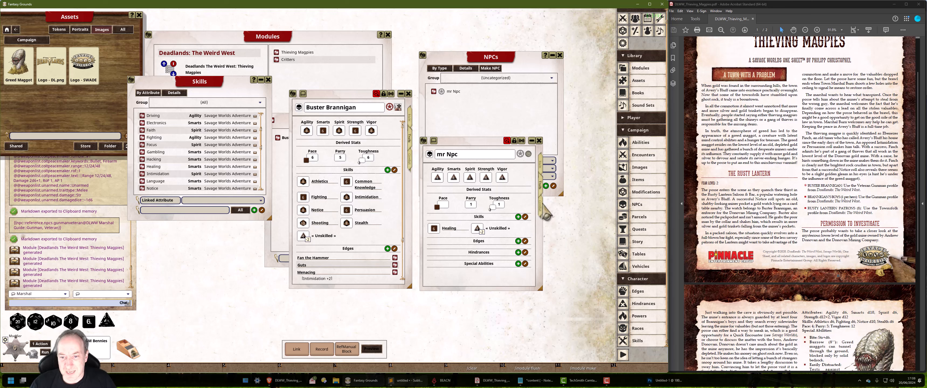
click(541, 204)
click(540, 187)
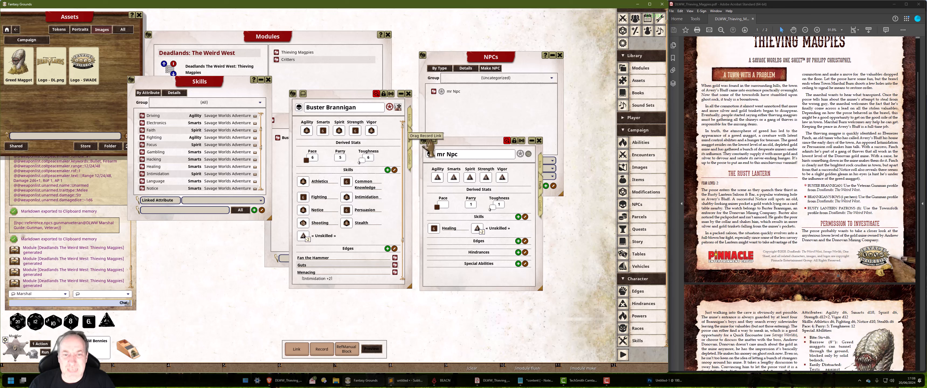
Export the mr Npc record as markdown and paste it below the existing content in Notepad.
drag(428, 143, 323, 351)
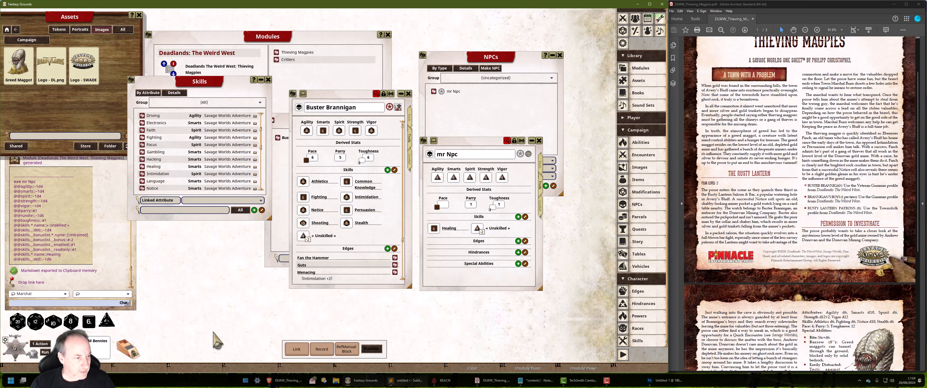
click(535, 380)
click(802, 235)
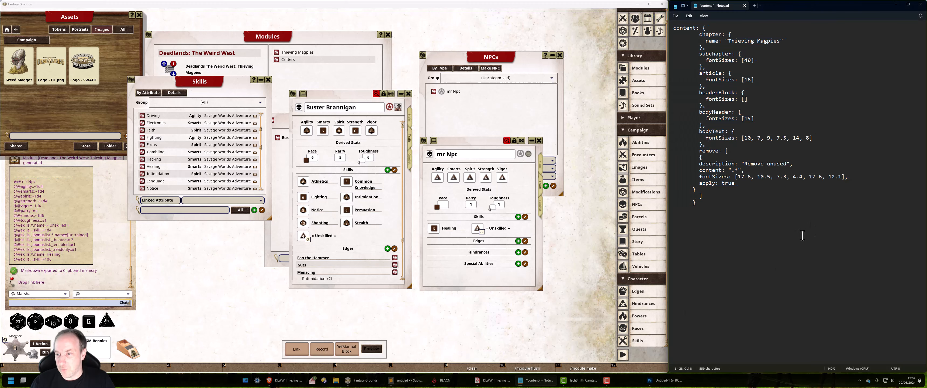
key(ctrl+v)
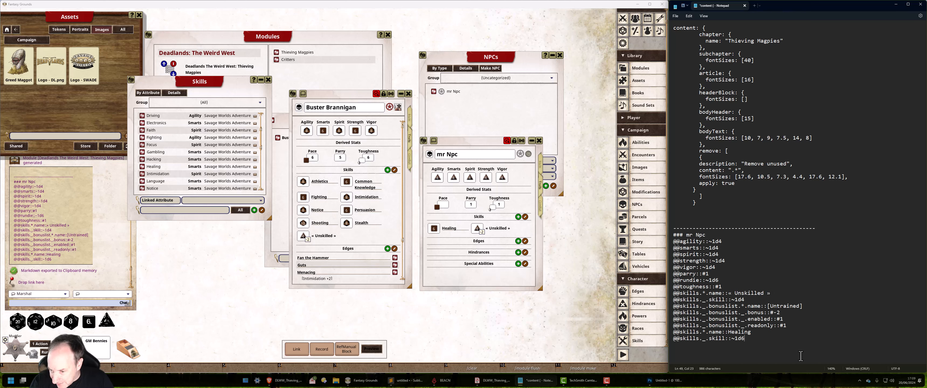
Copy the Healing name and ~1d6 skill lines into Sublime Text under the Buster Brannigan entry's text line, indented and followed by a new line.
key(shift+Up)
key(shift+Home)
key(ctrl+c)
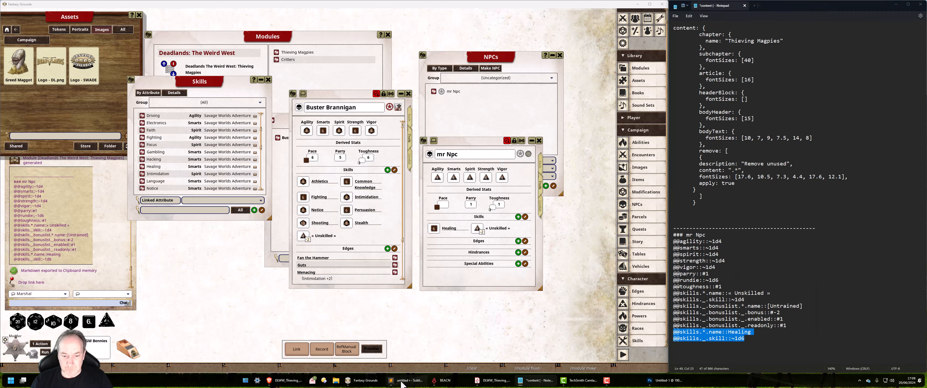
click(419, 386)
click(201, 286)
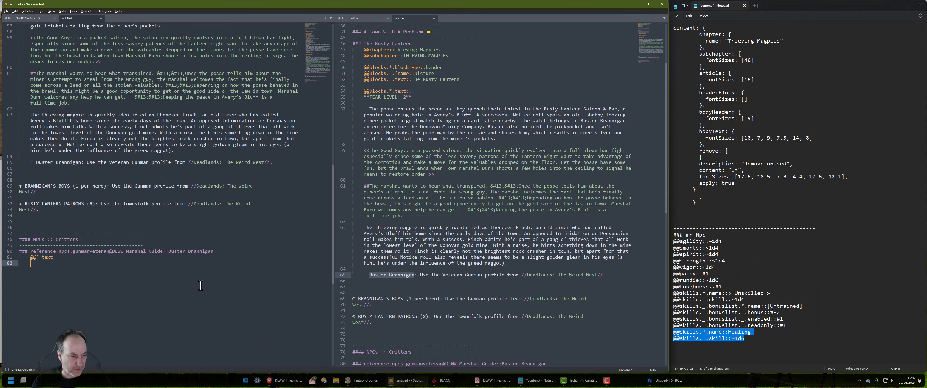
key(ctrl+v)
key(Tab)
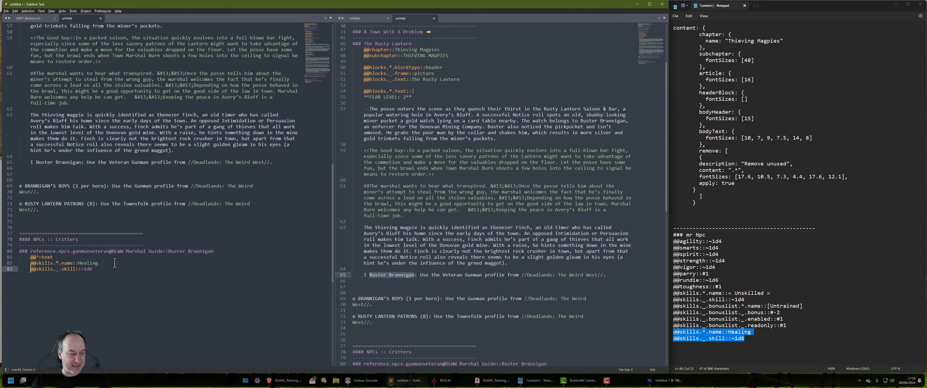
key(Return)
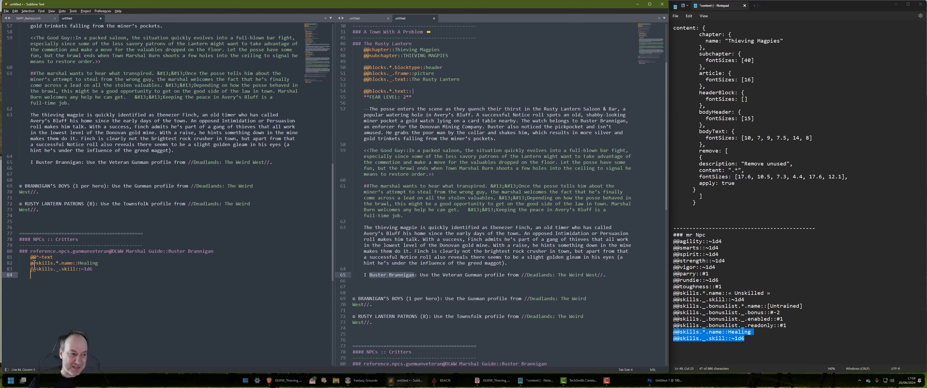
drag(30, 256, 108, 270)
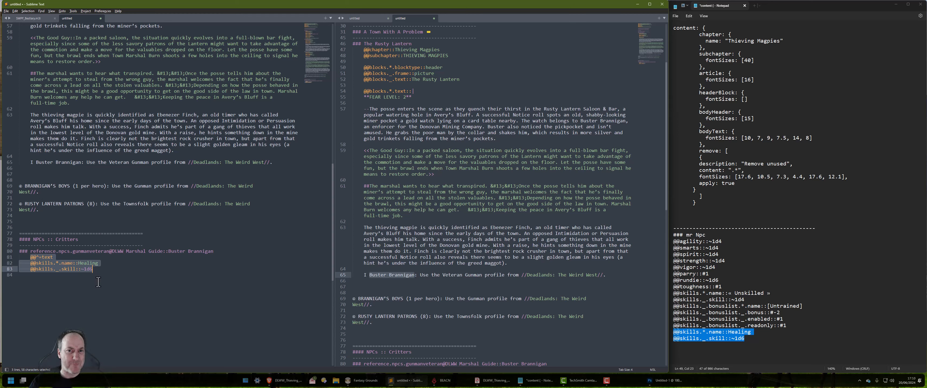
click(110, 296)
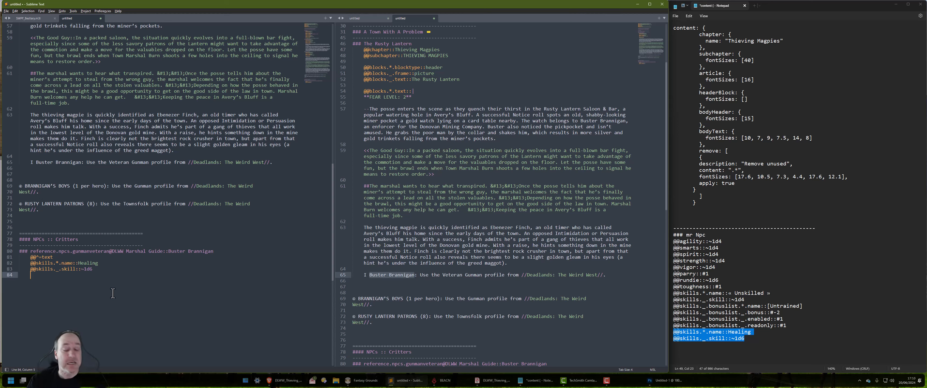
drag(110, 276, 8, 251)
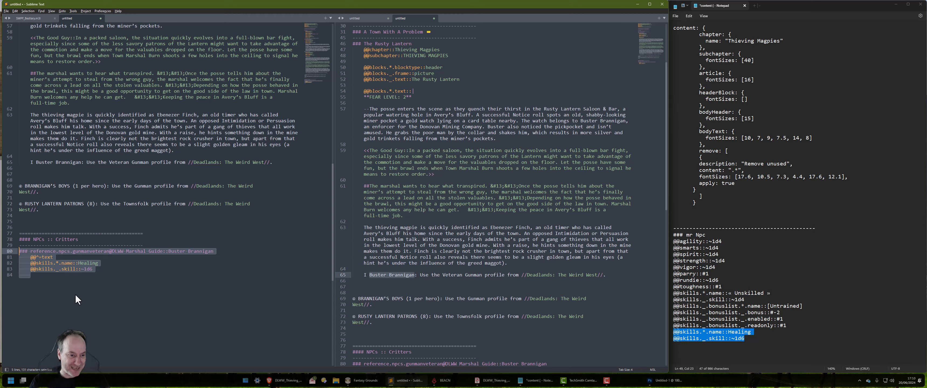
click(103, 303)
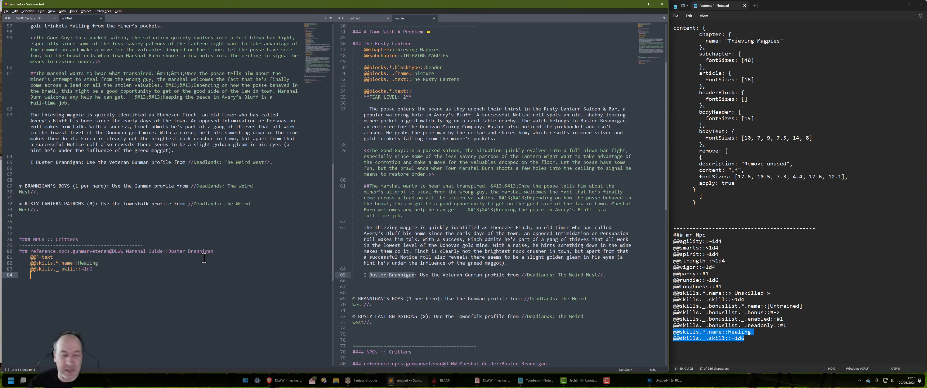
Switch to Fantasy Grounds and lengthen the Buster Brannigan sheet to show all its edges and hindrances.
key(alt+Tab)
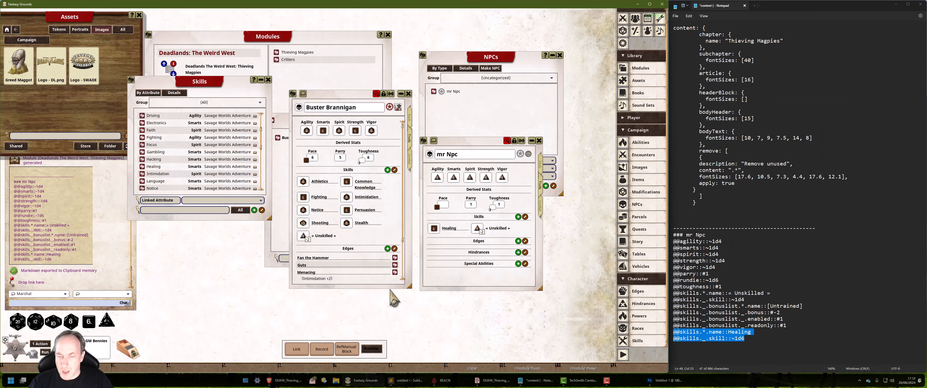
drag(356, 288, 354, 335)
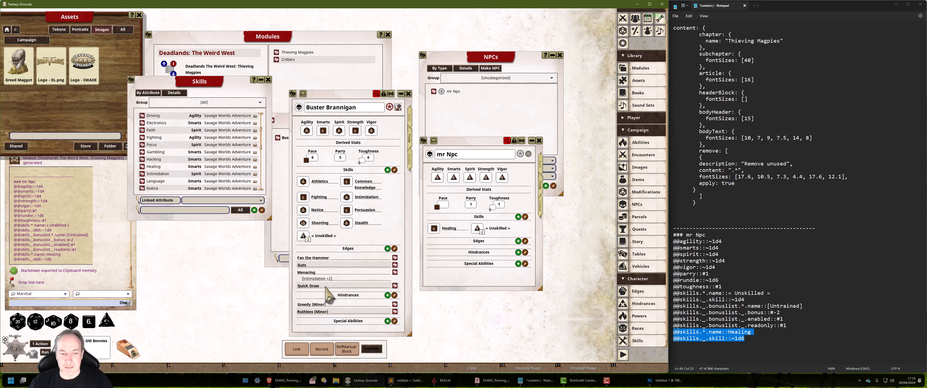
In Sublime Text, add the line "@@^~edges.quickdraw" to the end of the Buster Brannigan entry.
key(alt+Tab)
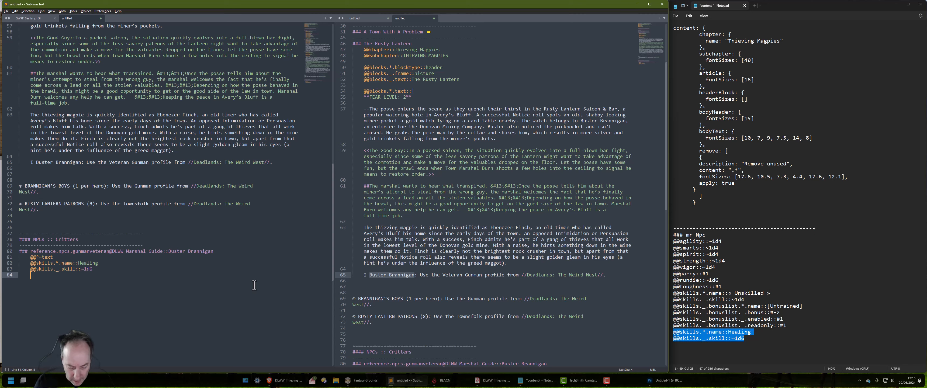
text(@@)
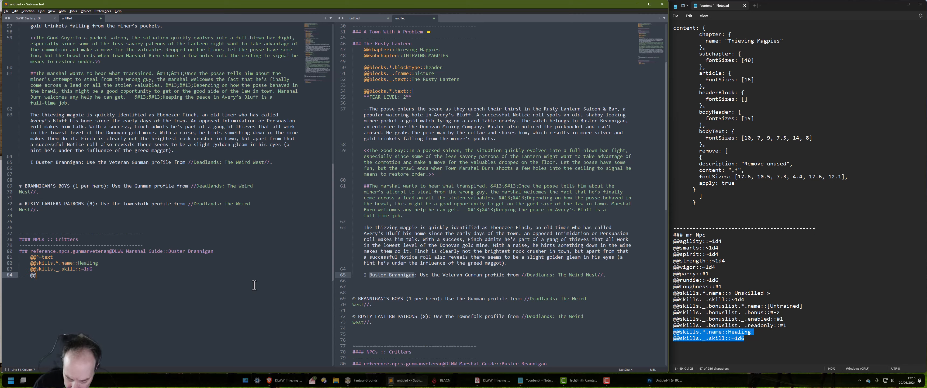
text(^)
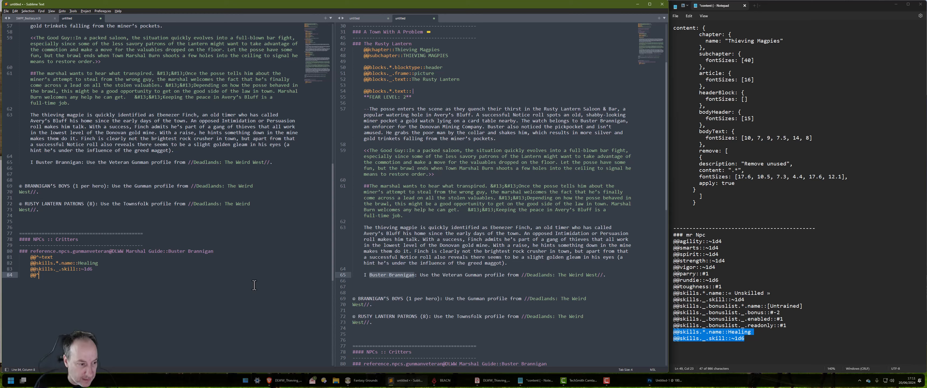
text(=e)
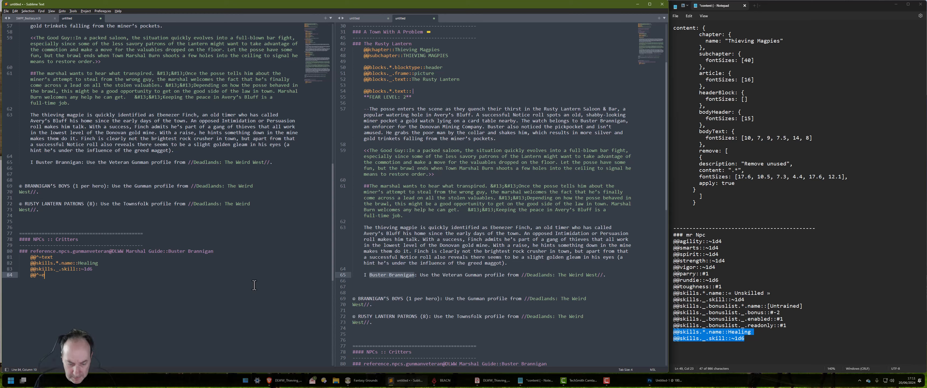
text(dges.qucikd)
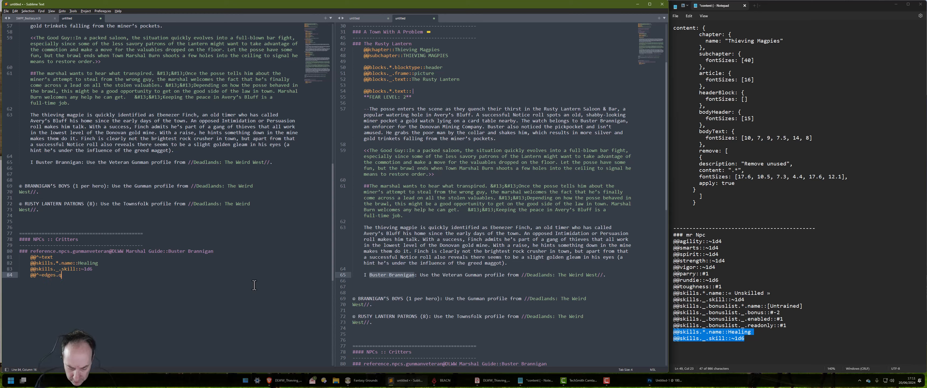
key(BackSpace)
key(BackSpace)
key(BackSpace)
key(BackSpace)
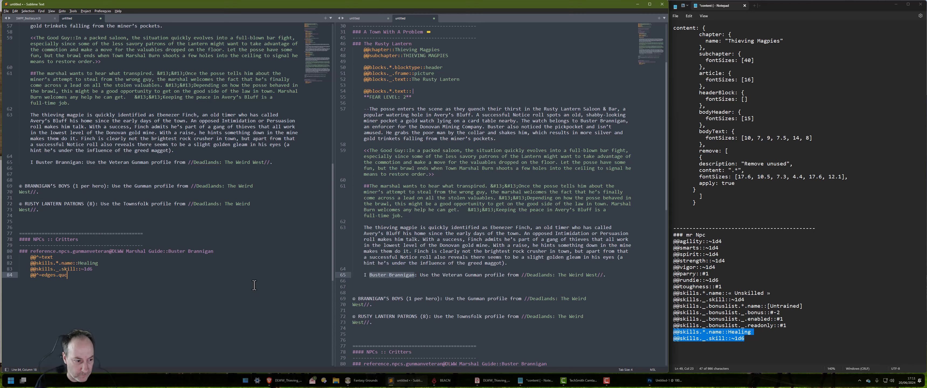
text(ickdraw)
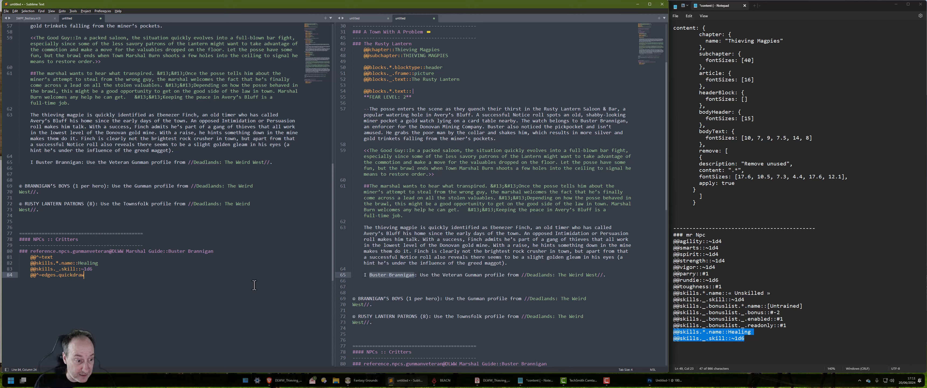
Copy the entire markup document and regenerate the Thieving Magpies module from it in Fantasy Grounds.
drag(125, 275, 10, 174)
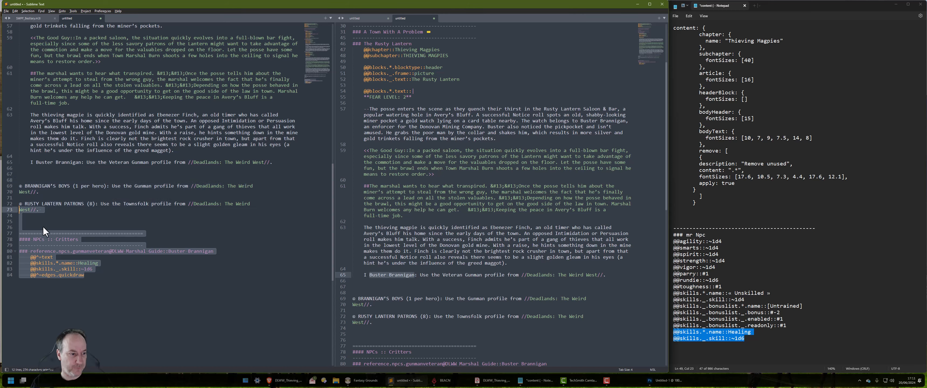
key(ctrl+a)
key(alt+Tab)
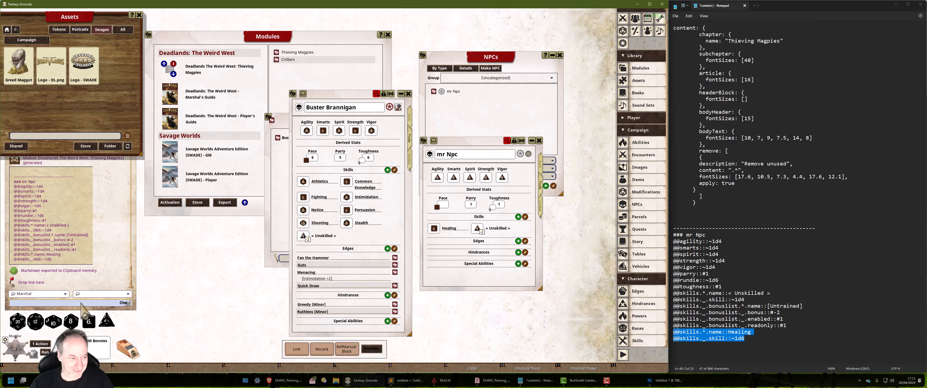
key(F11)
Check the edges on the regenerated Buster Brannigan record in the module's Critters group, then close both windows.
click(283, 60)
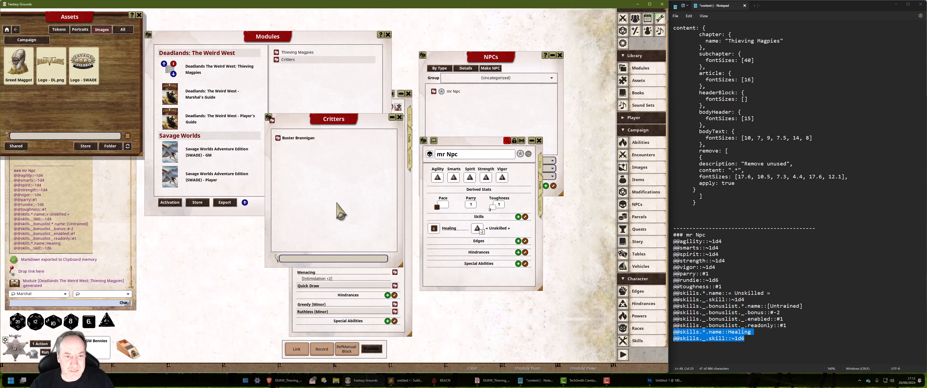
scroll(366, 209, down, 5)
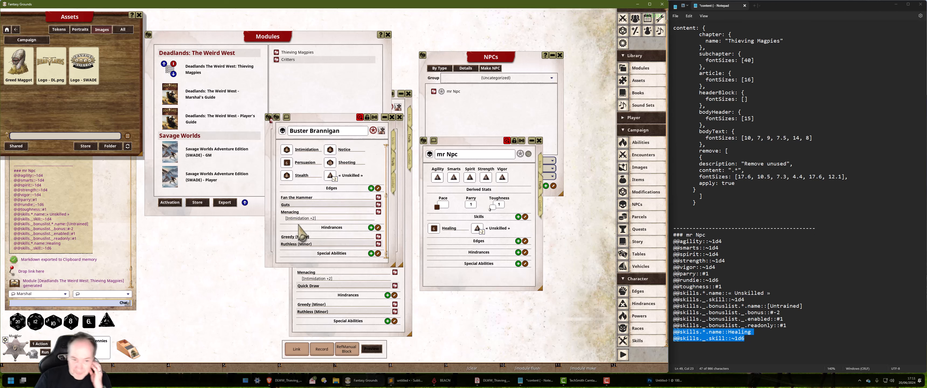
click(399, 117)
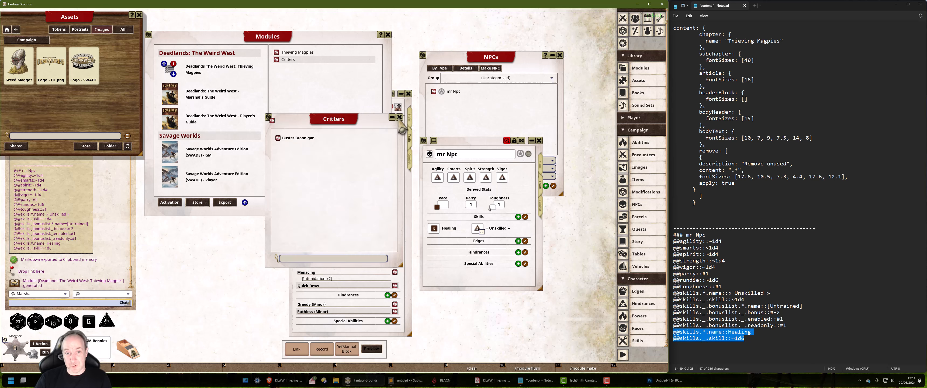
click(399, 117)
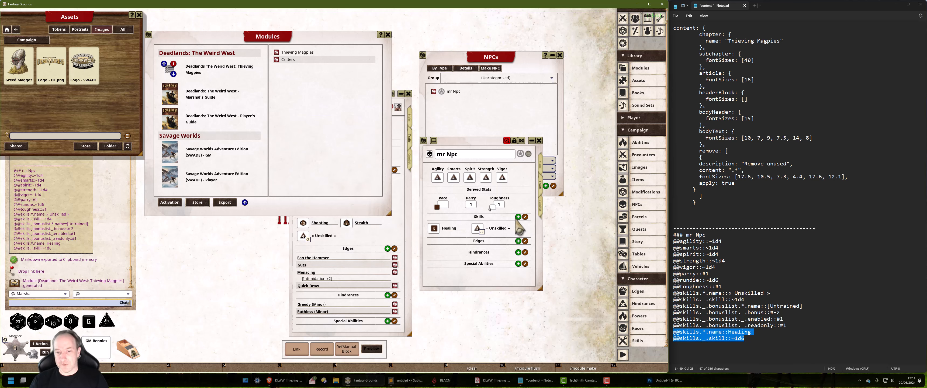
Remove the Healing skill from mr Npc and add the Alertness edge from the edges list.
click(525, 217)
double_click(468, 228)
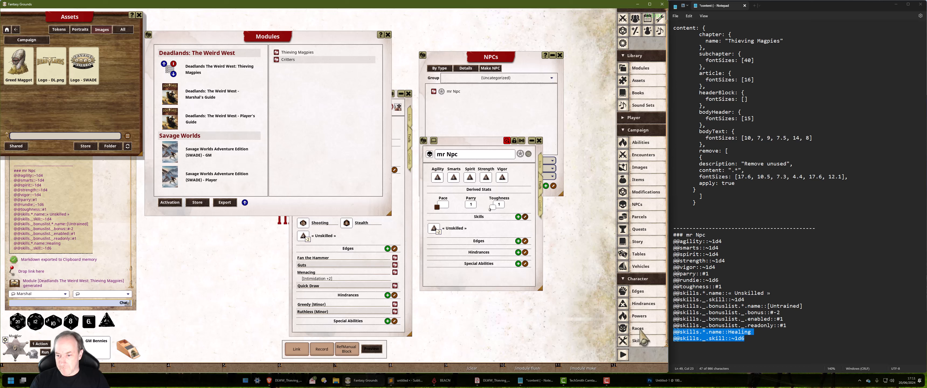
click(646, 294)
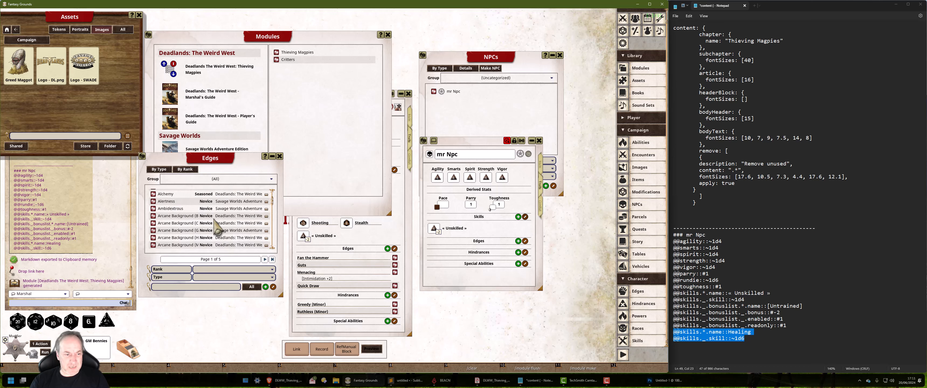
scroll(215, 220, up, 2)
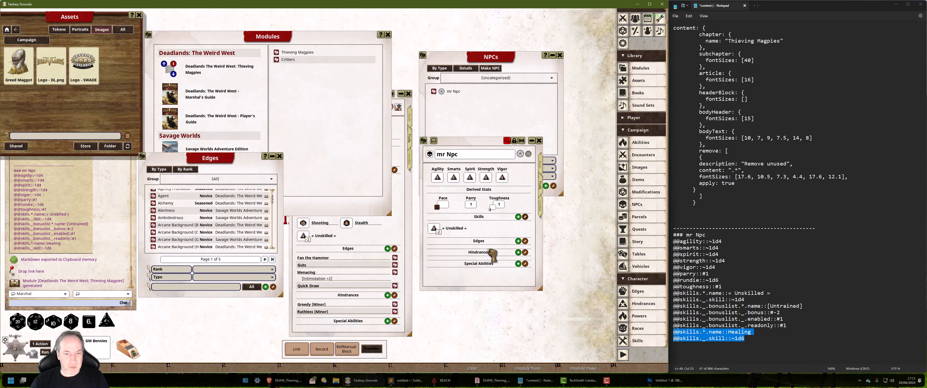
drag(492, 255, 486, 241)
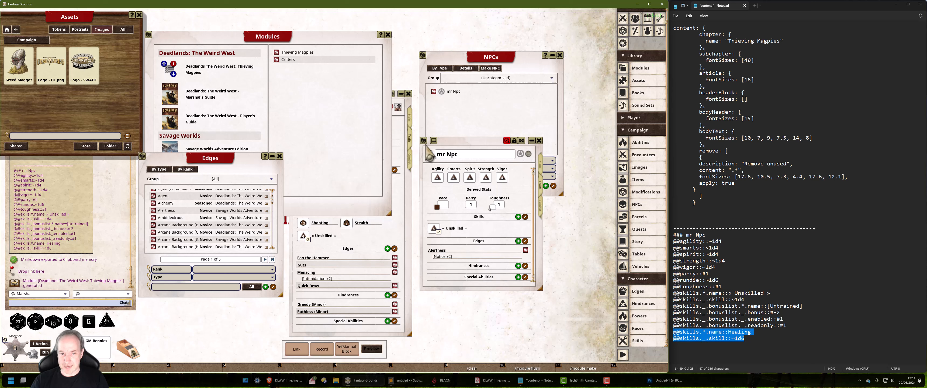
Export the mr Npc record as markdown and replace all the text in Notepad with it.
drag(430, 154, 322, 351)
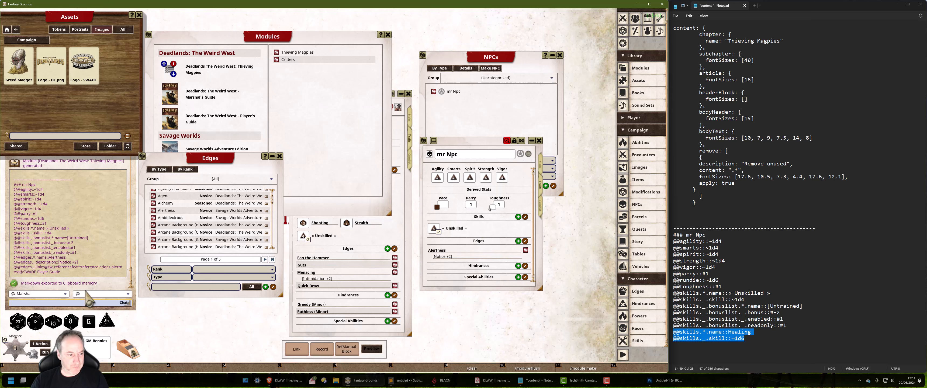
click(750, 362)
key(ctrl+a)
key(ctrl+v)
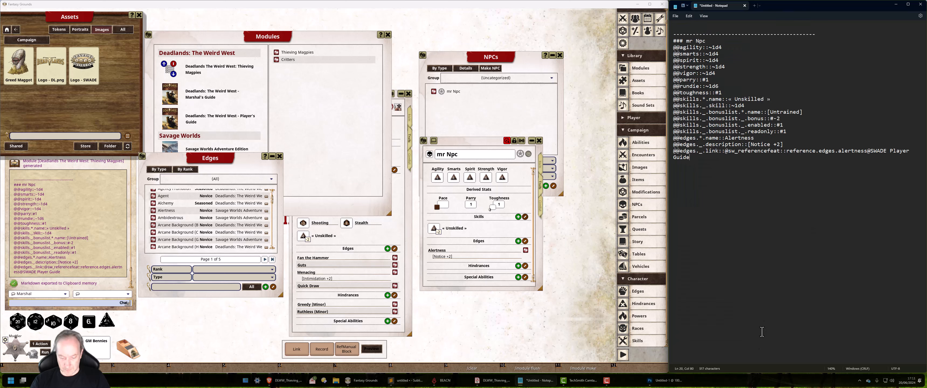
Copy the three Alertness edge lines from Notepad and paste them below the ~edges.quickdraw line in the Sublime Text markup document.
drag(690, 157, 670, 138)
key(ctrl+c)
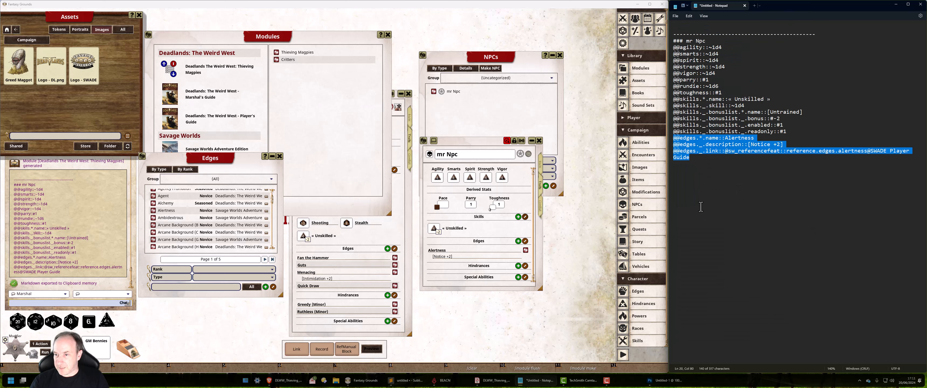
click(406, 380)
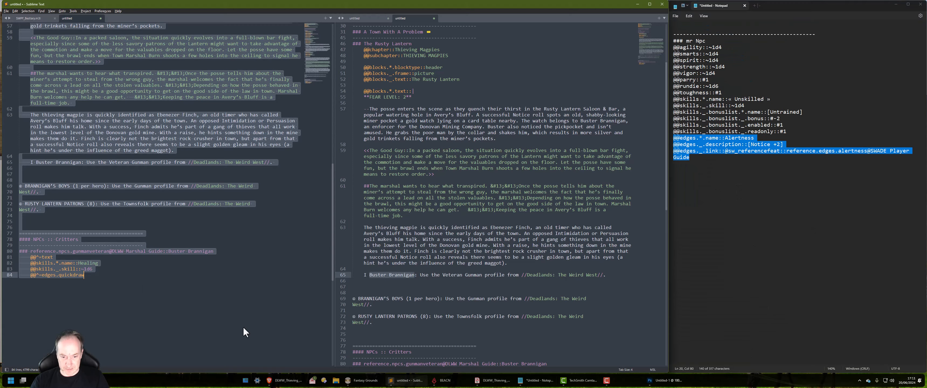
click(137, 274)
key(Return)
key(ctrl+v)
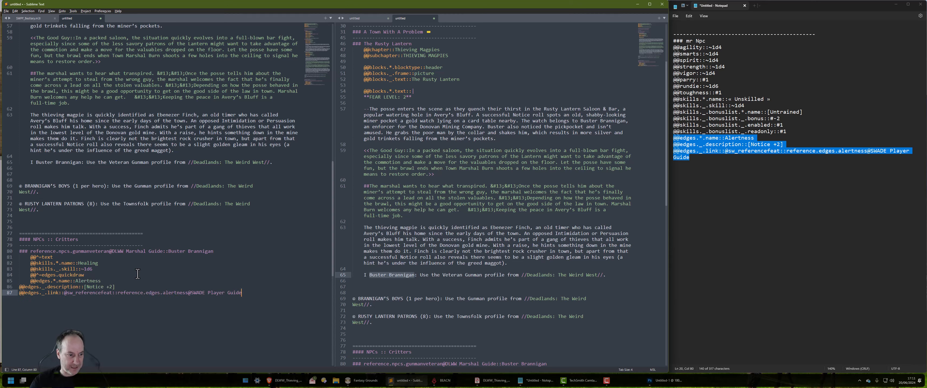
Indent the Alertness description and link lines to match the other Buster Brannigan entries.
key(shift+Up)
key(shift+Home)
key(Tab)
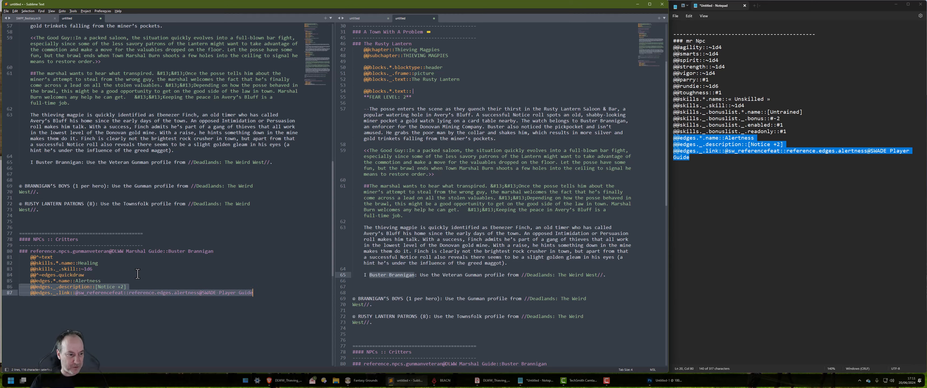
key(Right)
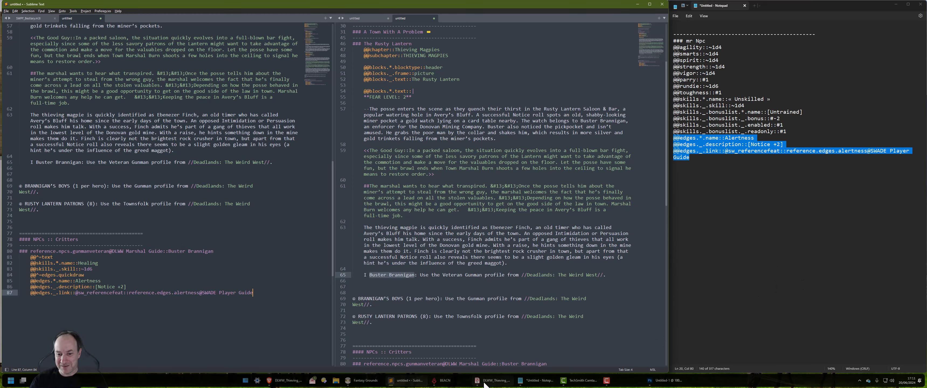
Bring up the Thieving Magpies PDF beside the editor and add two new lines after the Alertness link line.
click(493, 380)
click(219, 307)
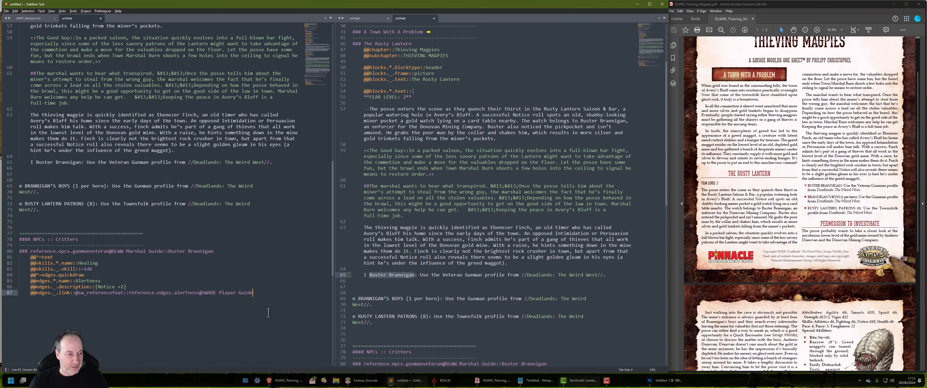
key(Return)
key(Return)
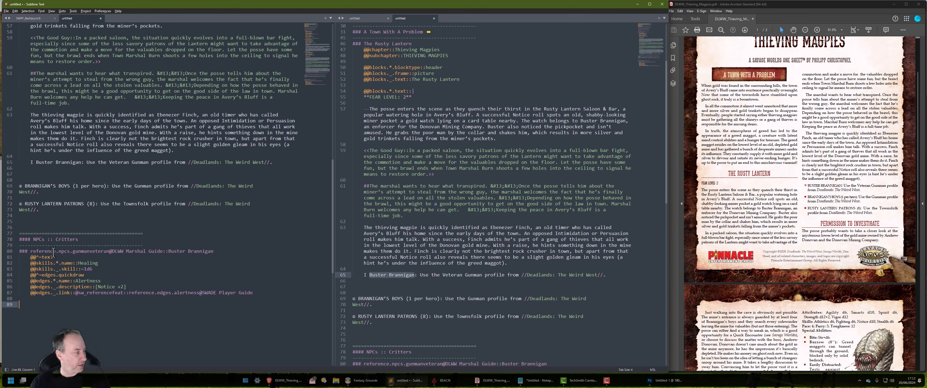
Delete the stray "I" and space before Buster Brannigan in the Rusty Lantern text.
click(616, 276)
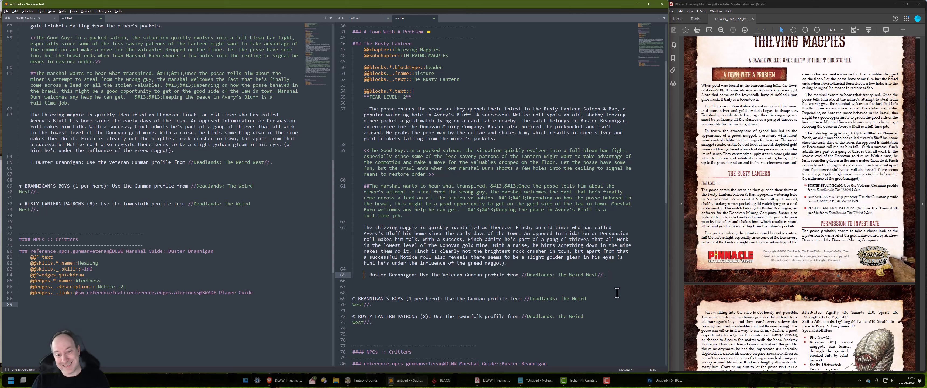
key(Delete)
key(Delete)
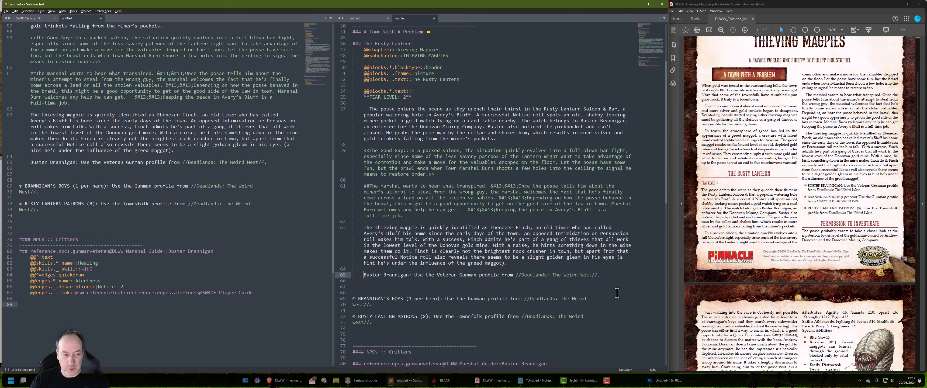
Cut everything after the name Buster Brannigan on that line, from the colon through //Deadlands: The Weird West//.
key(shift+Left)
key(shift+Left)
key(shift+Left)
key(shift+Left)
key(shift+Left)
key(shift+Left)
key(shift+Left)
key(shift+Left)
key(shift+Left)
key(shift+Left)
key(shift+Left)
key(shift+Left)
key(shift+Left)
key(shift+Left)
key(shift+Left)
key(shift+Left)
key(shift+Left)
key(shift+Left)
key(shift+Left)
key(shift+Left)
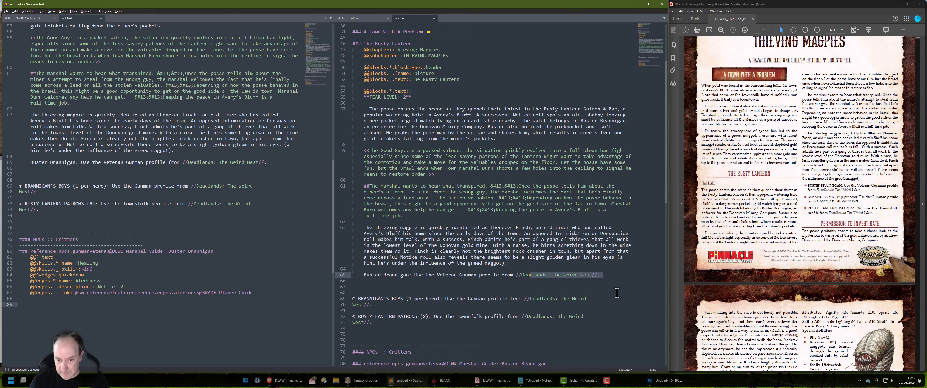
key(shift+Left)
key(shift+Left)
key(shift+Left)
key(shift+Left)
key(shift+Left)
key(shift+Left)
key(shift+Left)
key(shift+Left)
key(shift+Left)
key(shift+Left)
key(shift+Left)
key(shift+Left)
key(shift+Left)
key(shift+Left)
key(shift+Left)
key(shift+Left)
key(shift+Left)
key(shift+Left)
key(shift+Left)
key(shift+Left)
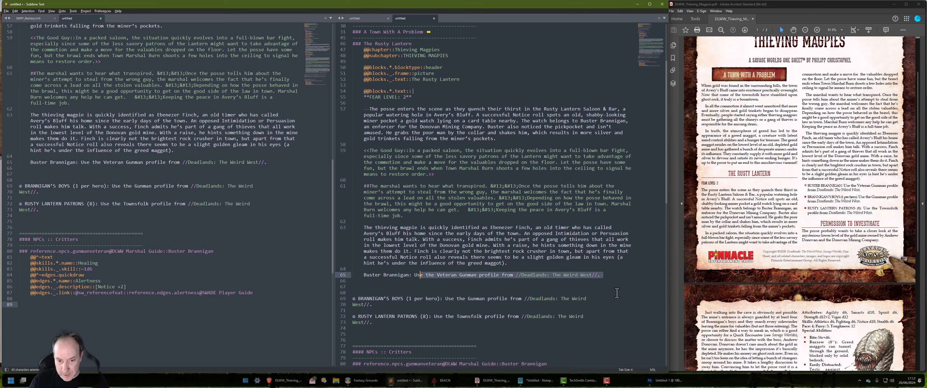
key(shift+Left)
key(shift+Left)
key(shift+Left)
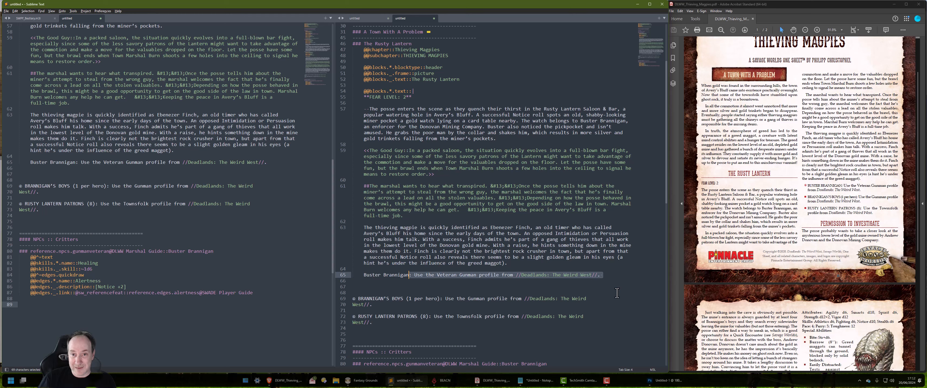
key(ctrl+x)
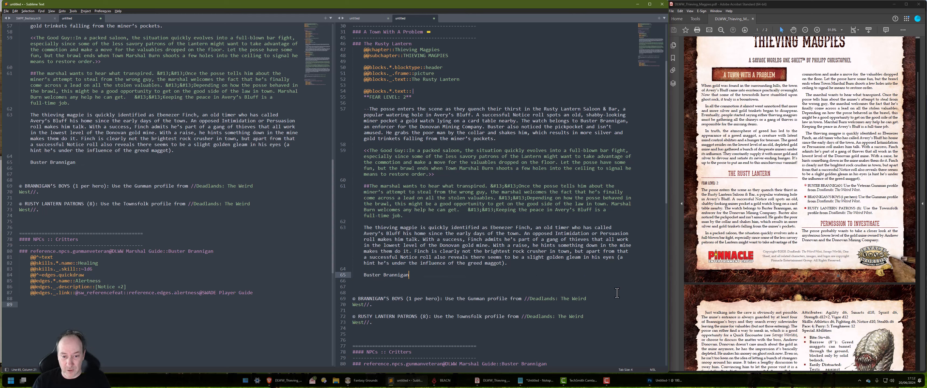
Insert the link tag {{?}} on its own line above Buster Brannigan, removing the stray closing brace below the name.
key(Return)
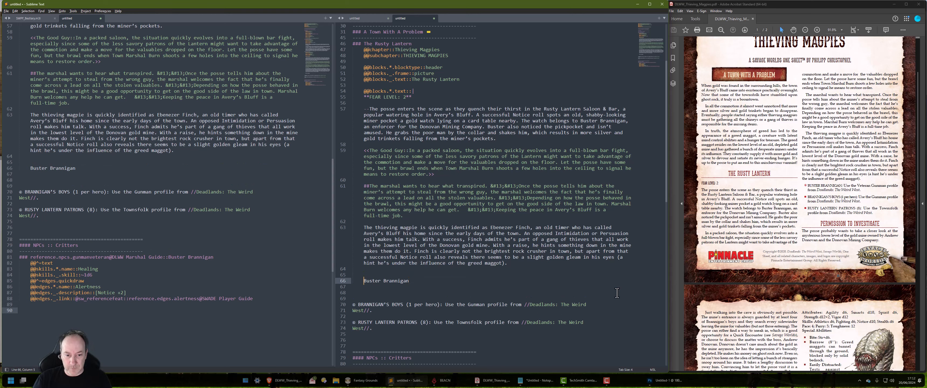
key(Up)
text({{?~@)
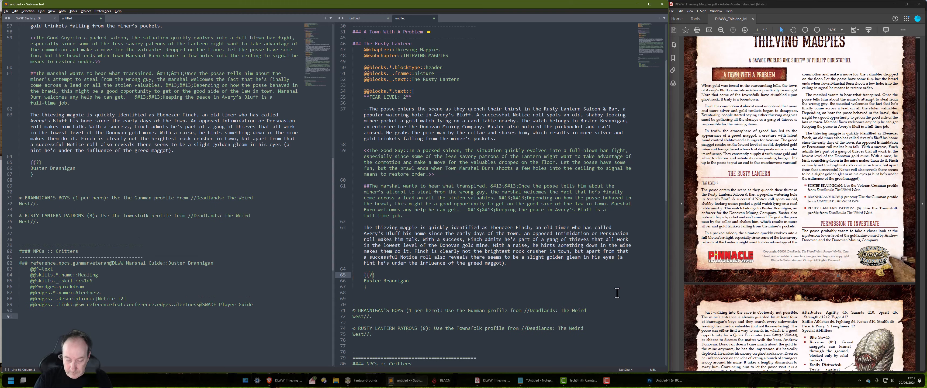
key(BackSpace)
key(BackSpace)
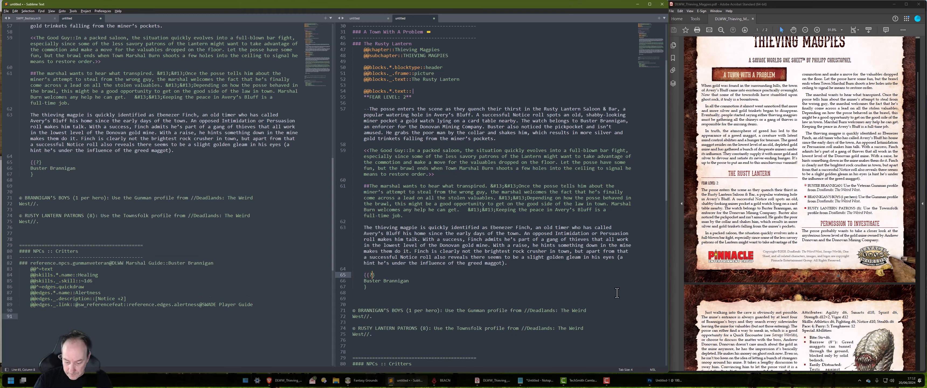
text(})
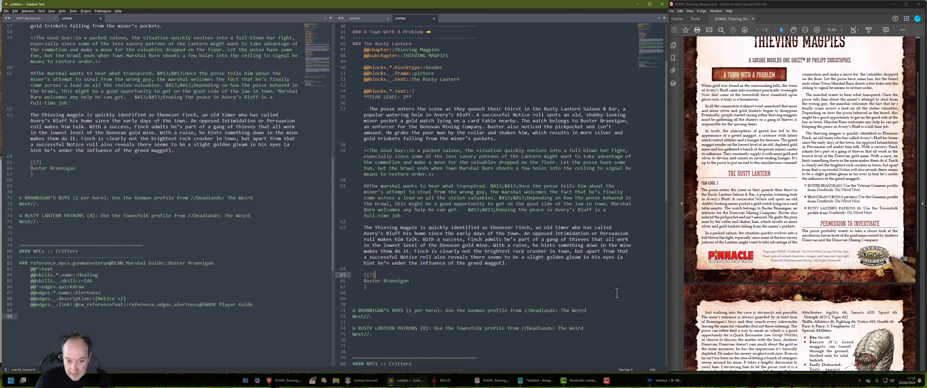
key(Down)
key(Down)
key(shift+Left)
key(BackSpace)
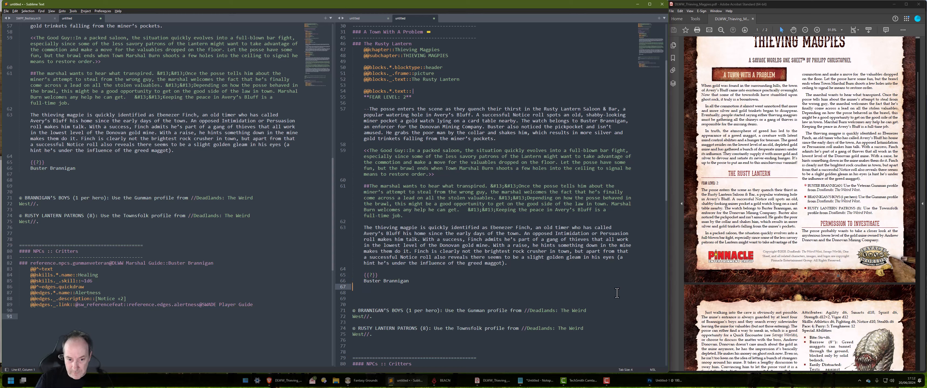
Add an @ after the question mark in the link tag and an empty line beneath the tag.
key(Up)
key(Up)
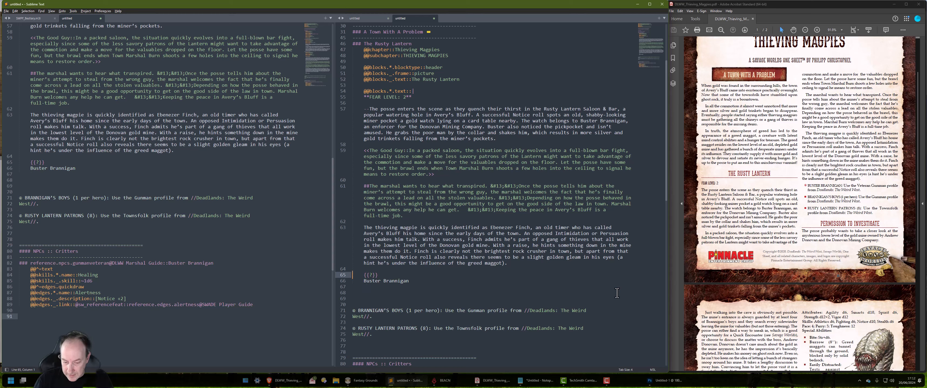
key(End)
key(Left)
key(Left)
text(~)
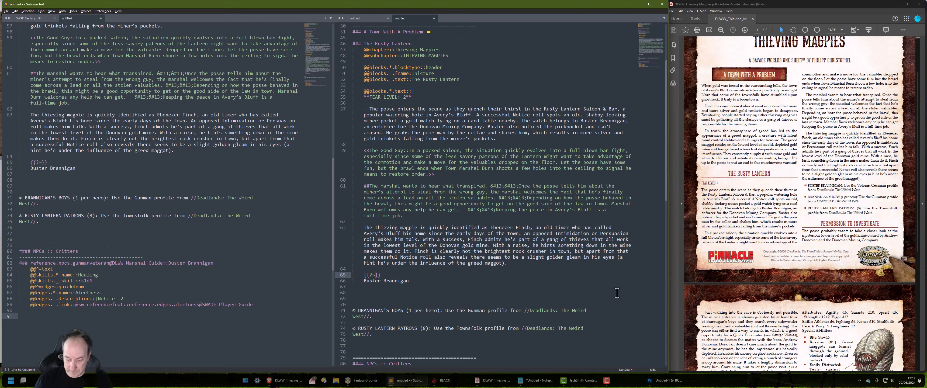
key(shift+Left)
text(@)
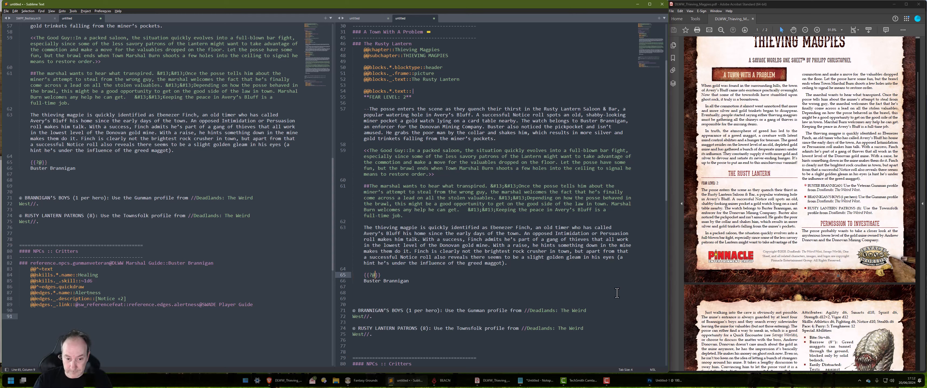
key(Return)
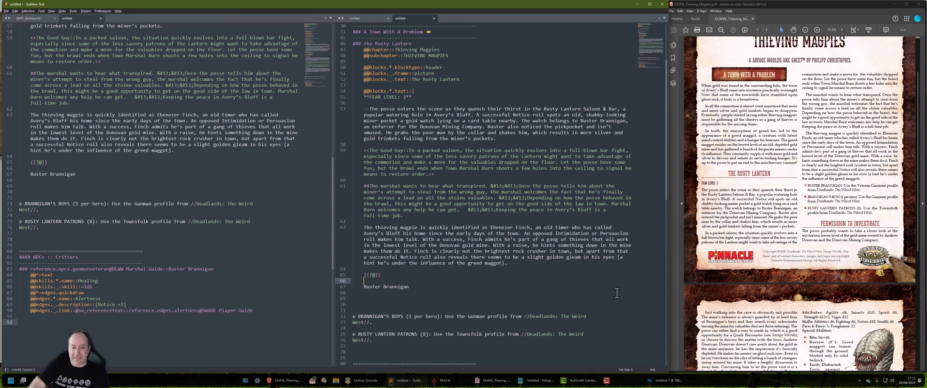
key(Up)
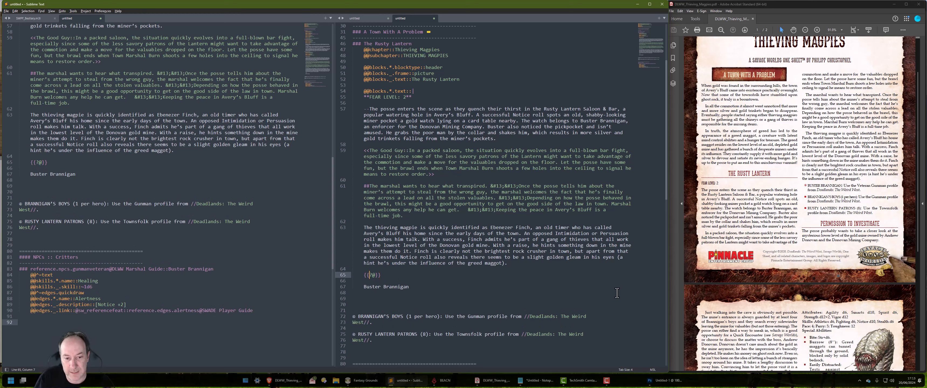
key(Right)
key(Right)
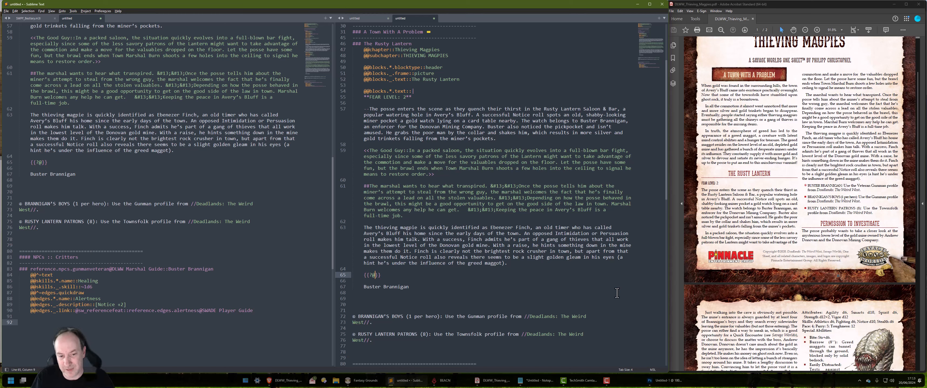
key(Right)
key(Right)
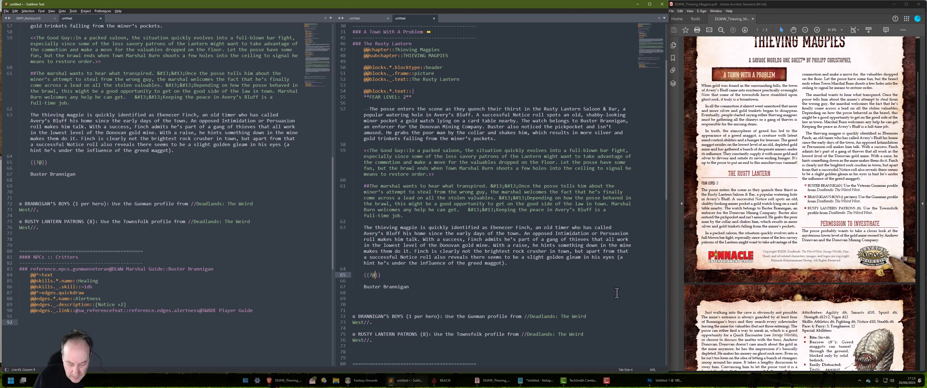
text(C)
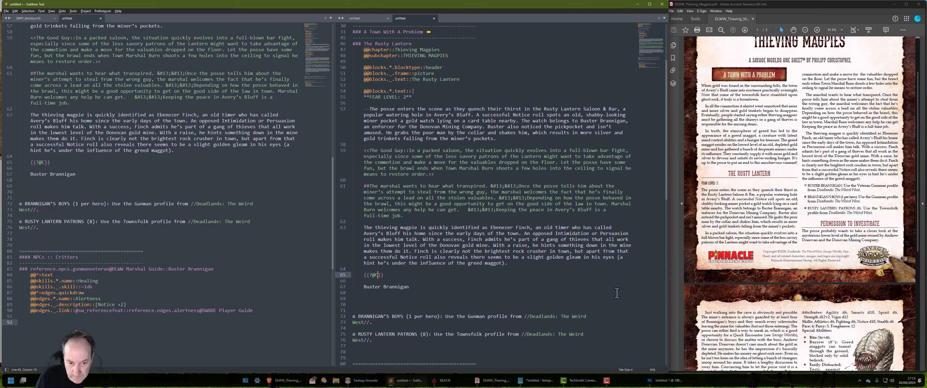
text(ritters)
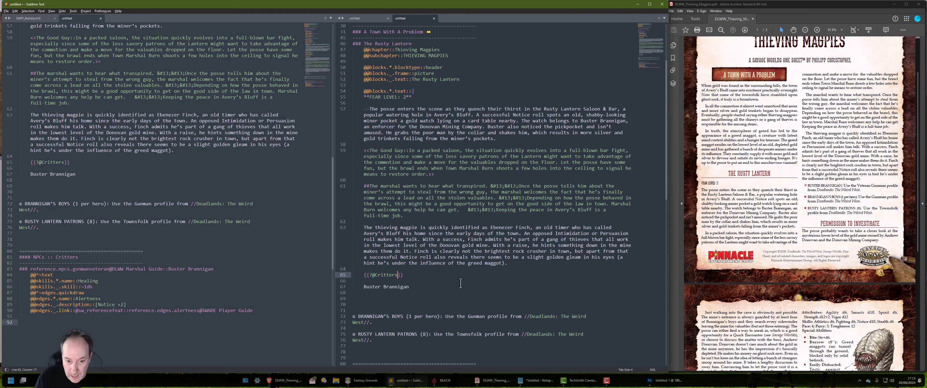
text(.)
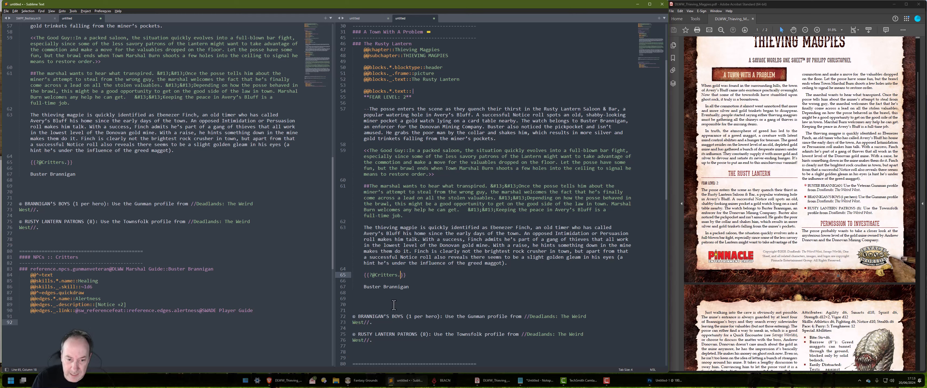
drag(214, 269, 168, 271)
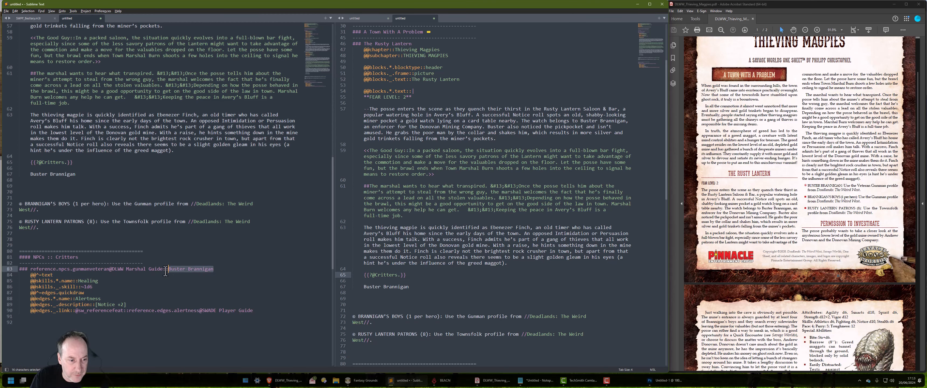
drag(182, 270, 400, 277)
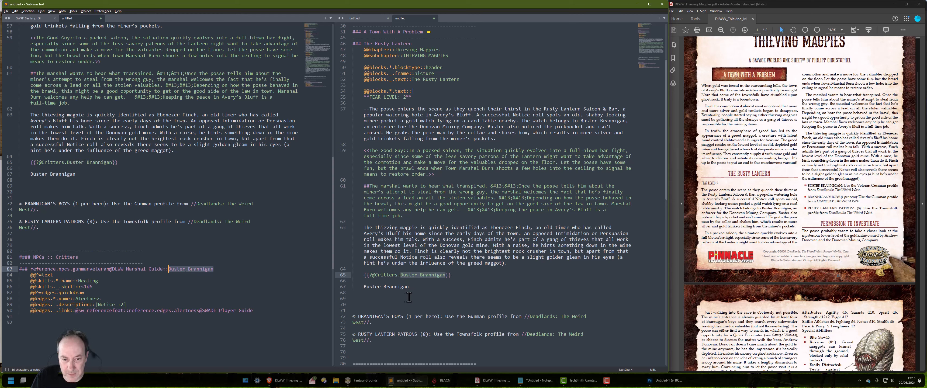
Delete the leftover Buster Brannigan line below the link tag.
click(449, 290)
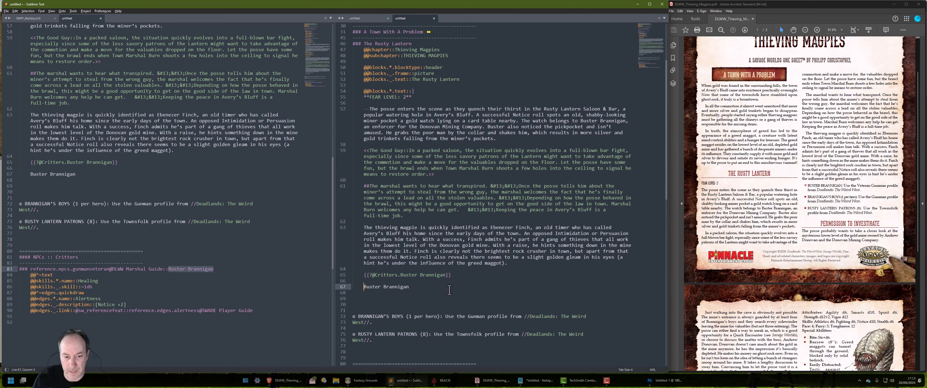
key(shift+Down)
key(Delete)
Copy the entire markup document and run the module maker in Fantasy Grounds to regenerate the Thieving Magpies module.
click(254, 279)
key(ctrl+a)
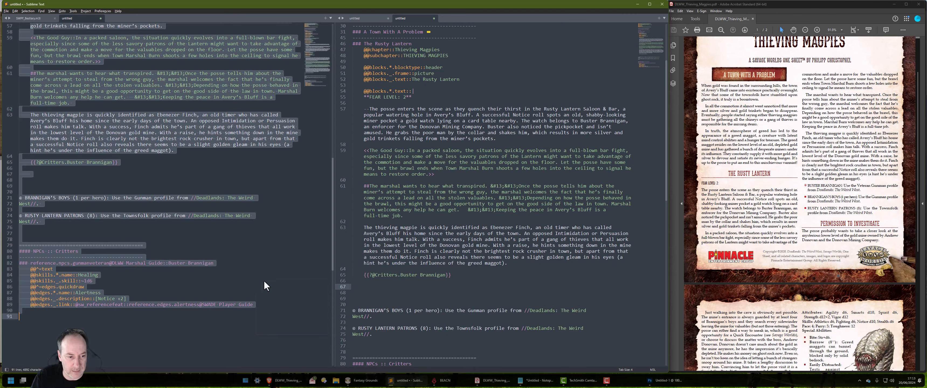
right_click(256, 280)
click(282, 296)
key(alt+Tab)
key(alt+Tab)
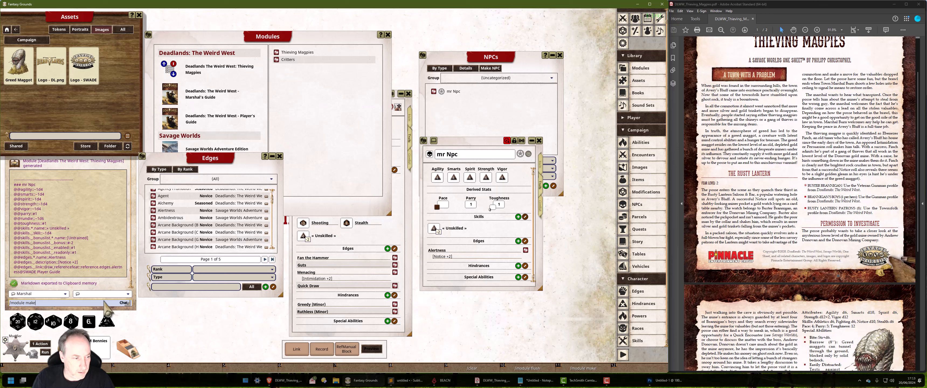
key(Return)
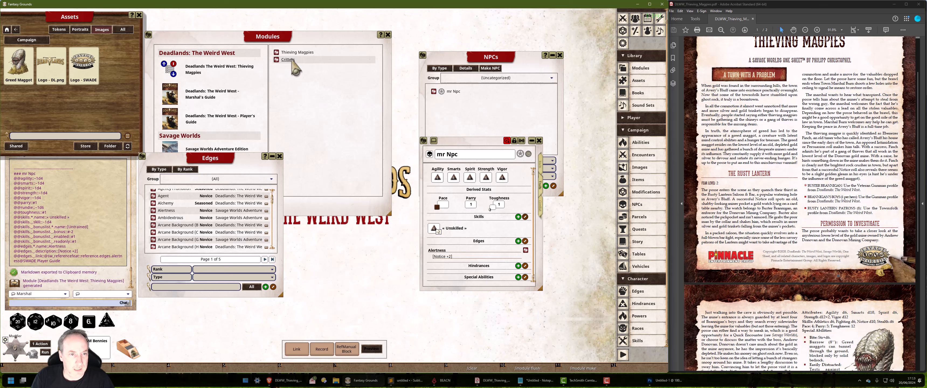
Open the Thieving Magpies book's Rusty Lantern page, inspect the NPC sheet behind the Buster Brannigan link, and close both windows.
click(297, 53)
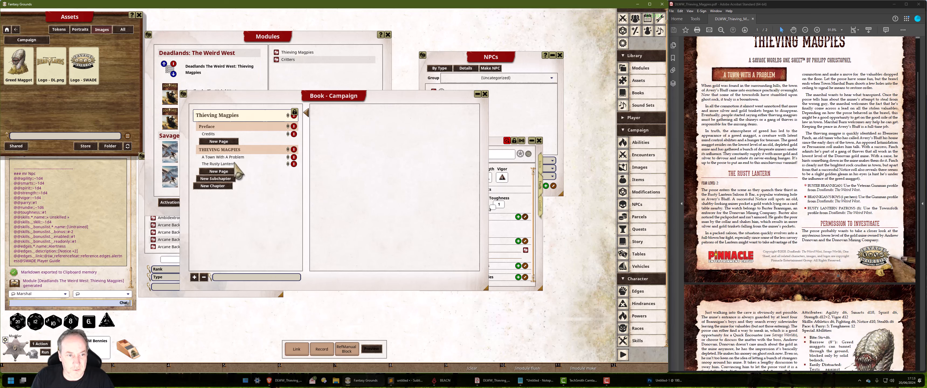
click(234, 164)
scroll(476, 190, down, 5)
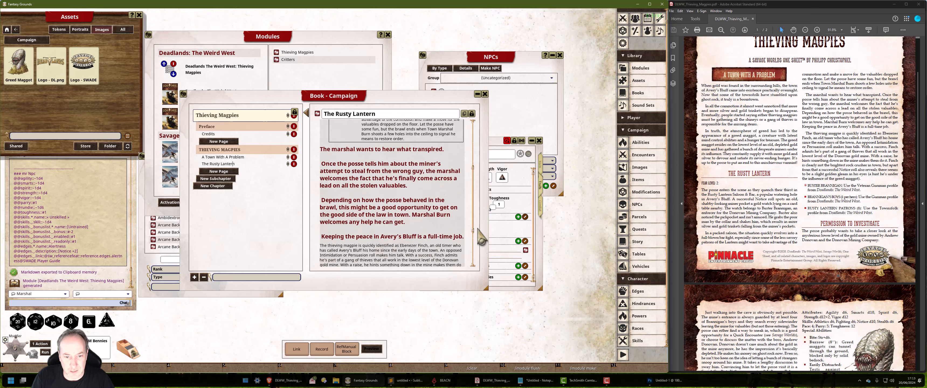
scroll(481, 238, down, 5)
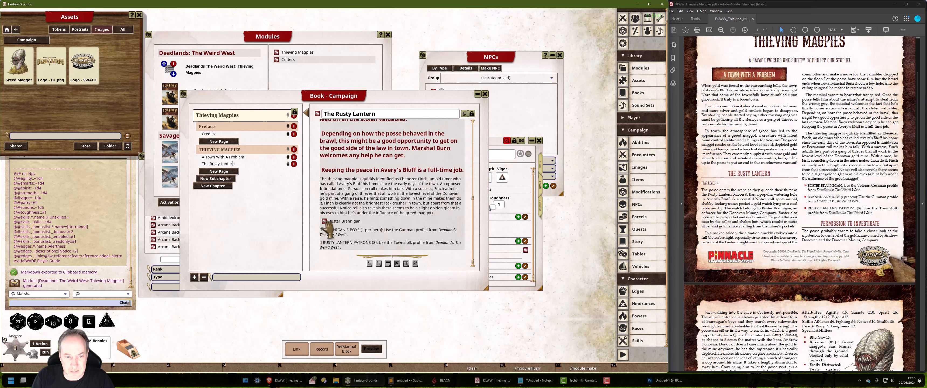
click(325, 221)
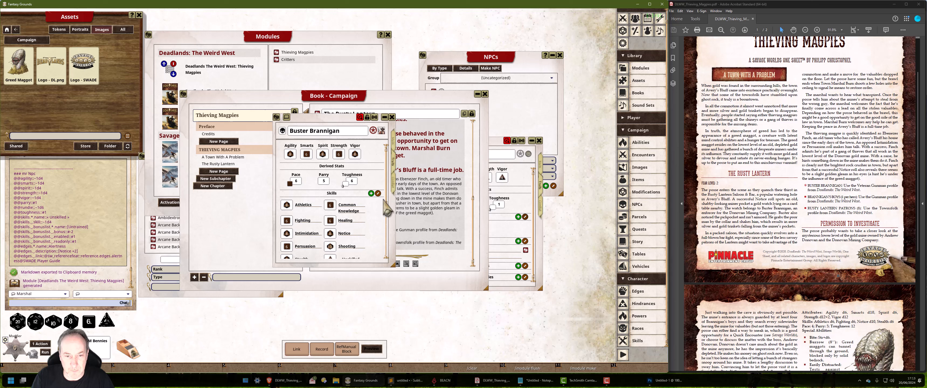
scroll(385, 209, down, 5)
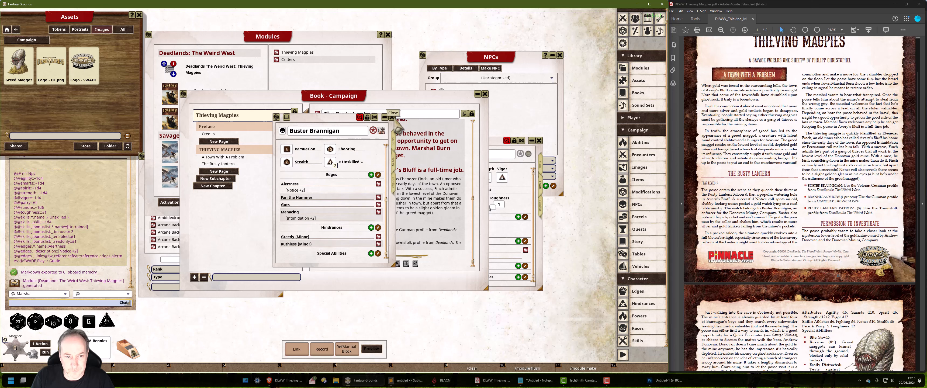
click(393, 118)
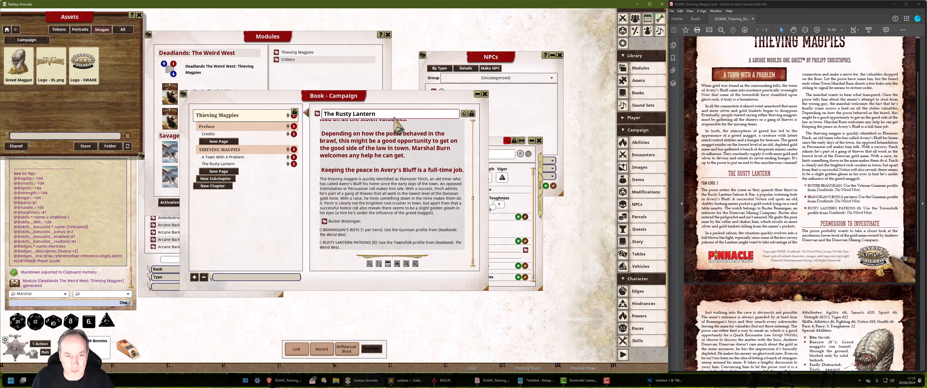
click(485, 94)
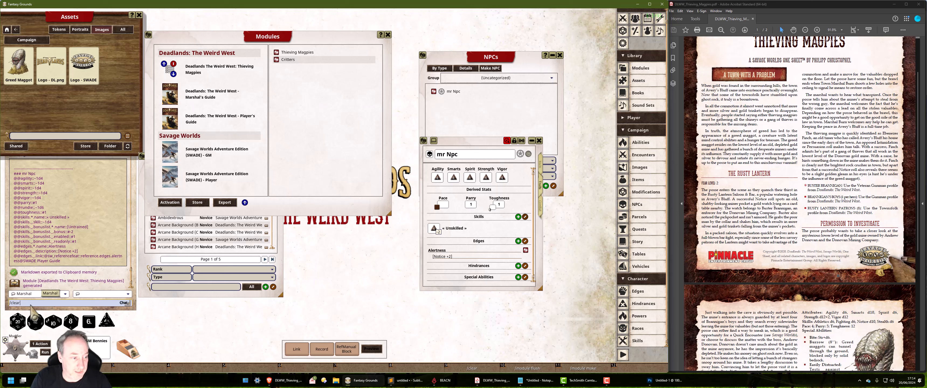
Assign the chat commands /clear and /markdown preview to slots on the hotkey bar.
drag(14, 302, 471, 369)
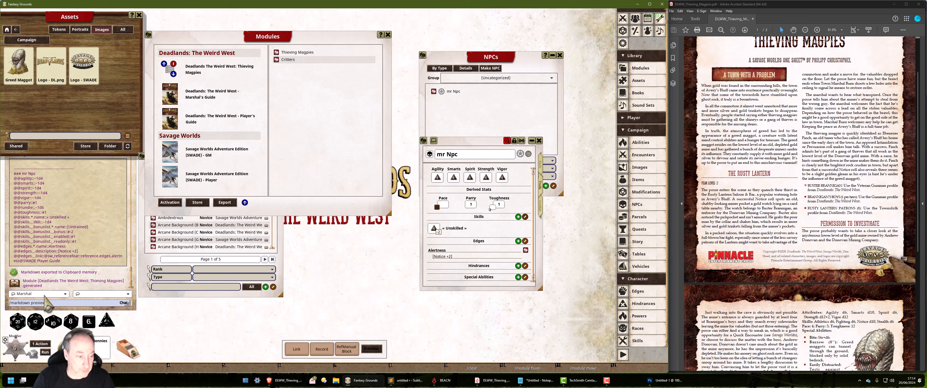
drag(40, 304, 414, 368)
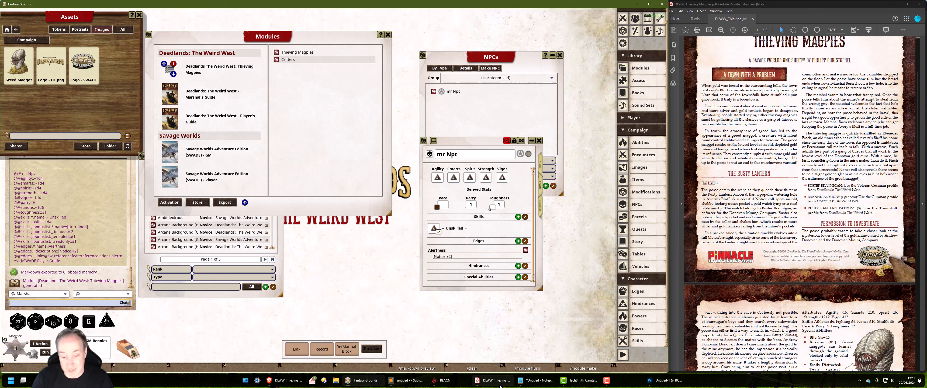
Run the markdown preview and examine the Buster Brannigan link on the Rusty Lantern page.
click(405, 380)
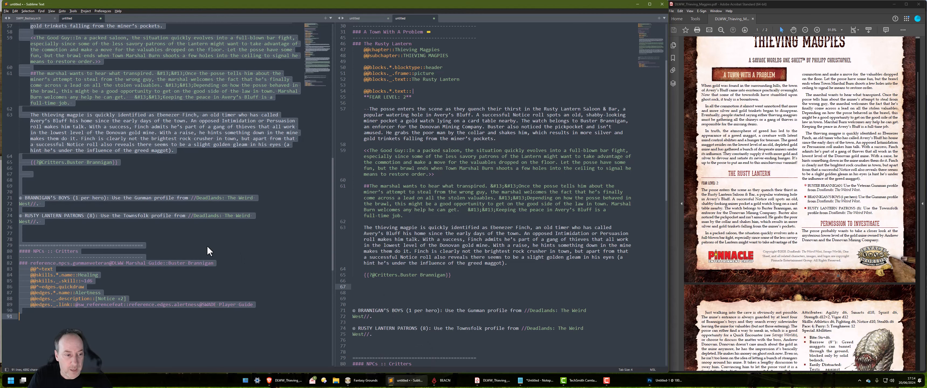
key(alt+Tab)
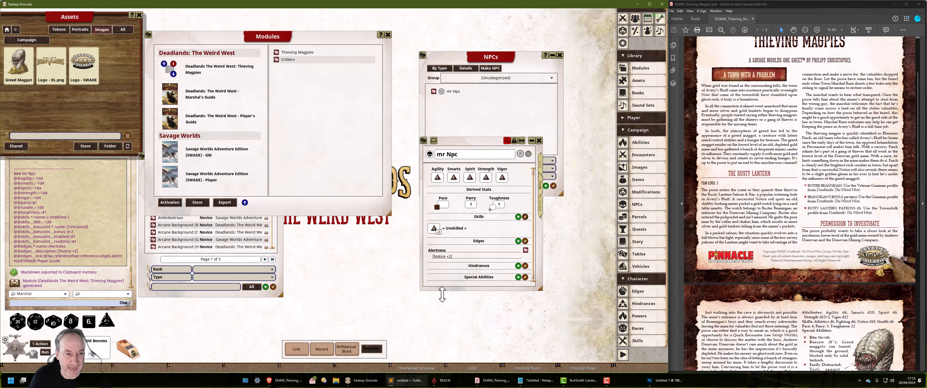
click(399, 364)
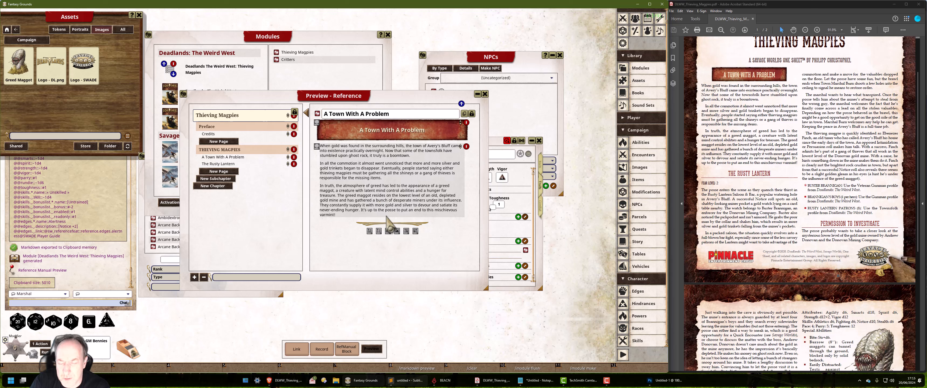
click(233, 165)
scroll(474, 208, down, 5)
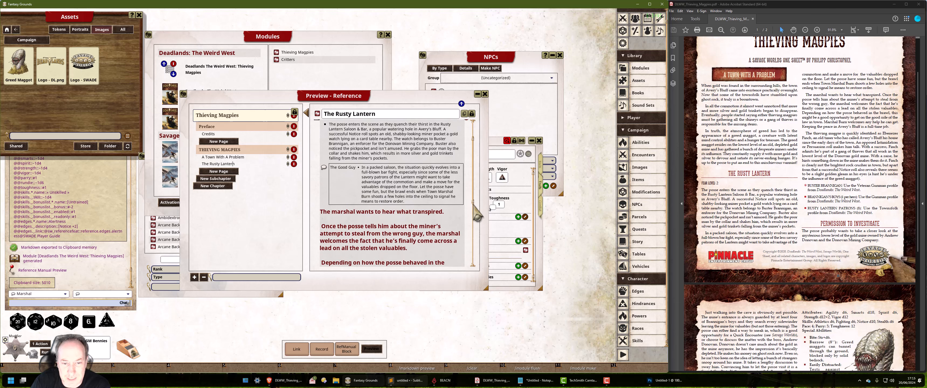
scroll(473, 245, down, 3)
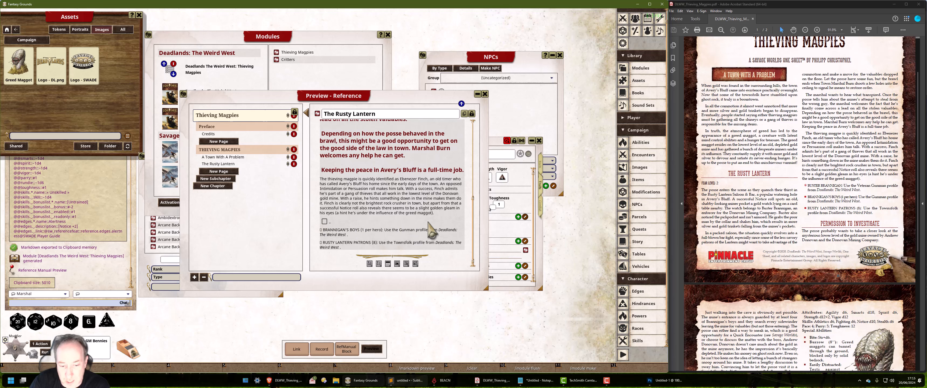
In Sublime Text, extend the Critters link tag with the label ::**(WC) Buster Brannigan before the closing braces.
click(404, 385)
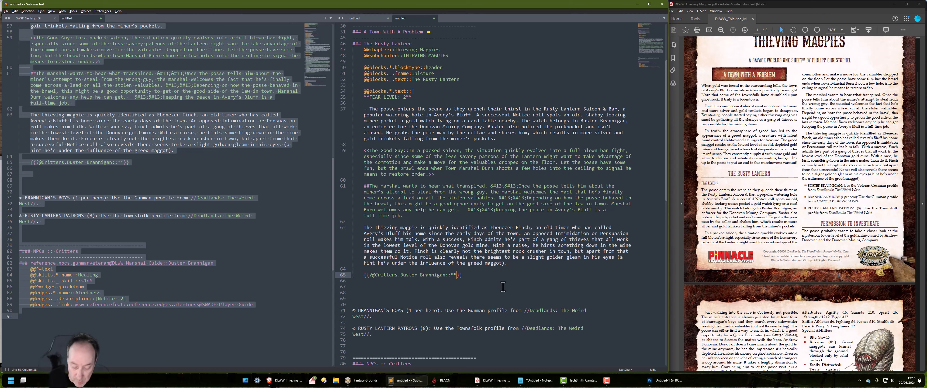
text((WC) B)
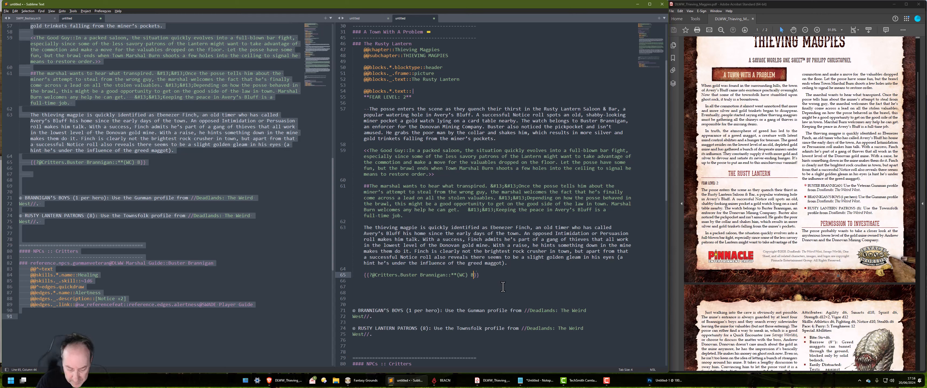
text(uster B)
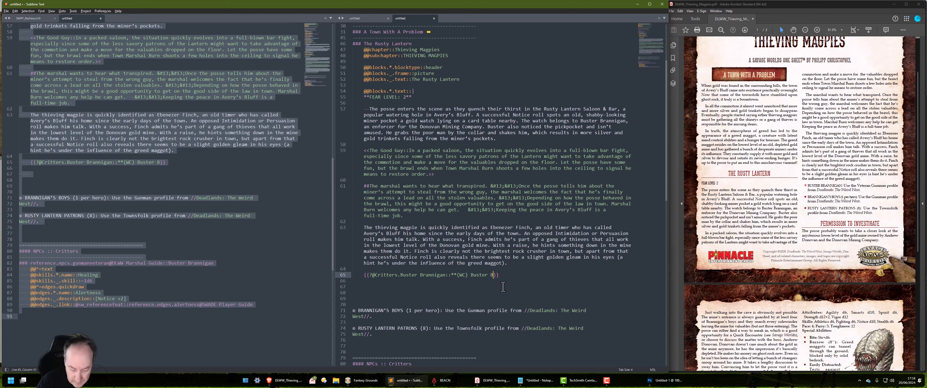
text(rannigan)
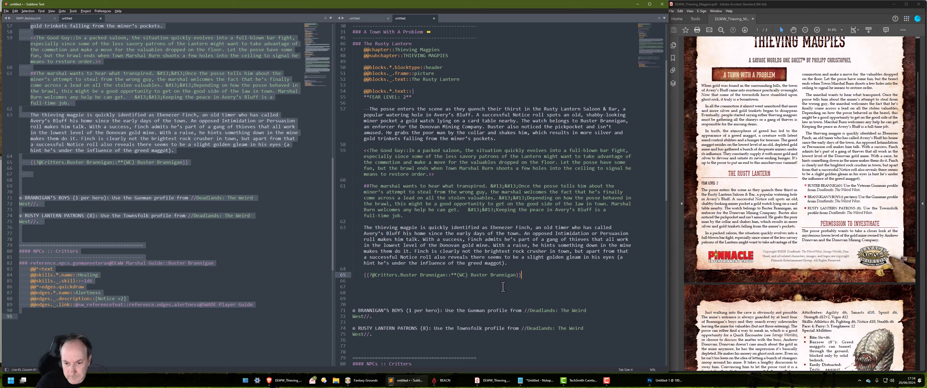
Copy the entire markup document, rerun the preview in Fantasy Grounds, and check the link's label on the Rusty Lantern page.
key(ctrl+a)
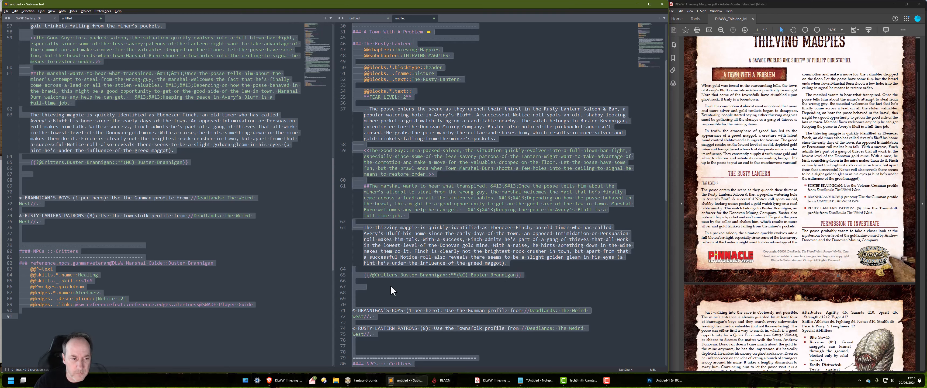
right_click(413, 278)
click(429, 301)
click(507, 298)
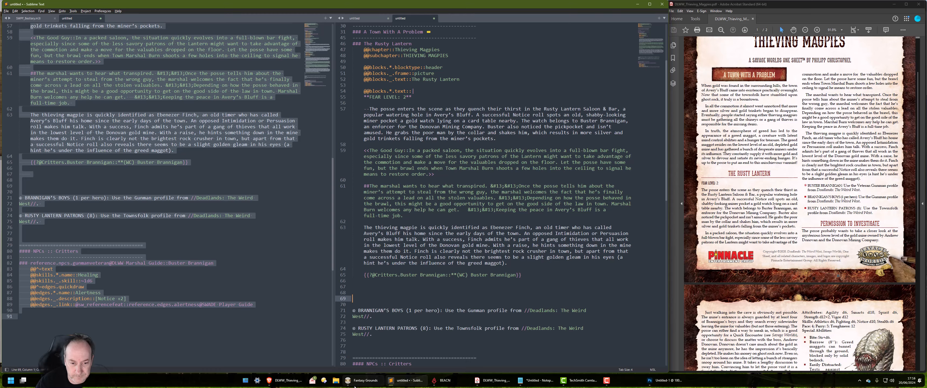
click(361, 381)
click(371, 349)
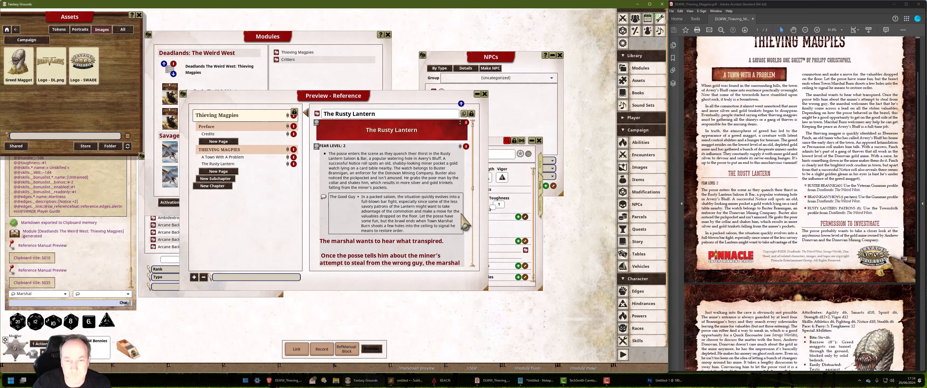
scroll(472, 189, down, 5)
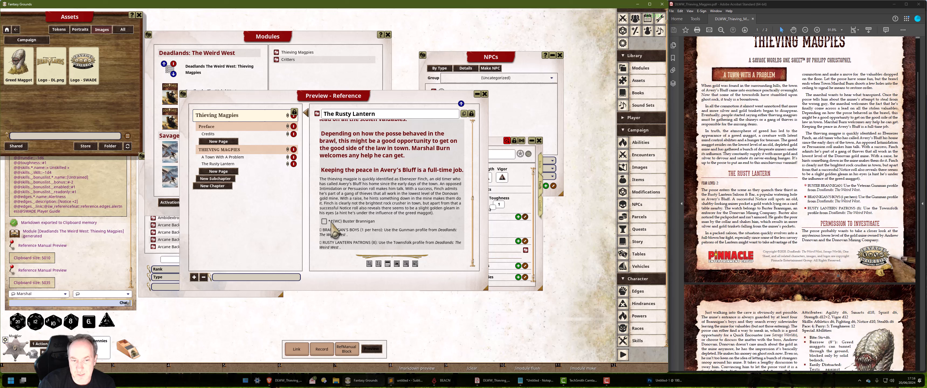
drag(376, 222, 333, 222)
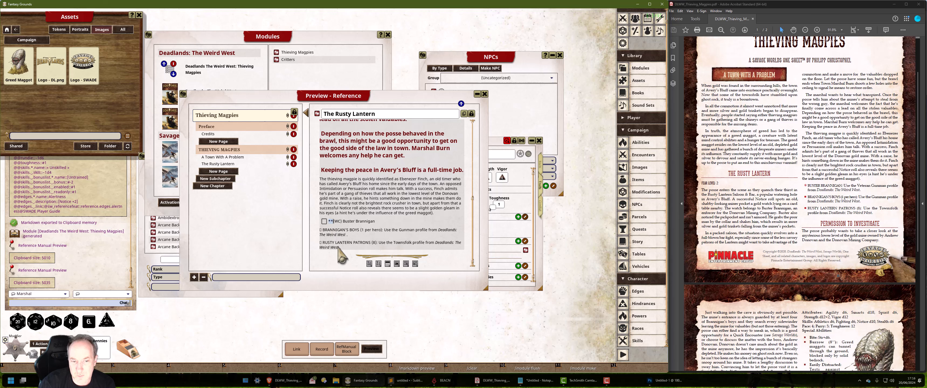
click(416, 357)
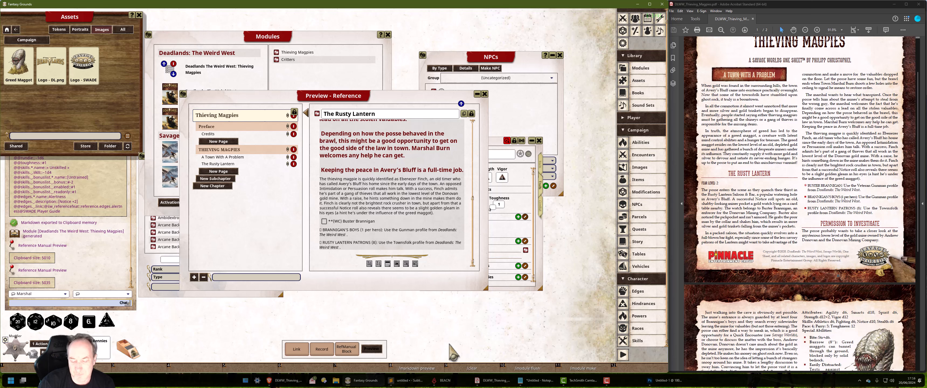
Add the closing ** after Buster Brannigan in the link label and preview the recopied markup in Fantasy Grounds.
click(405, 380)
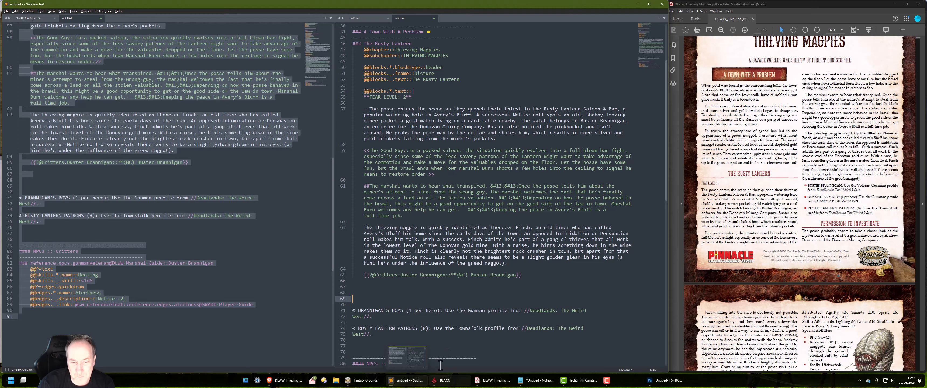
click(533, 277)
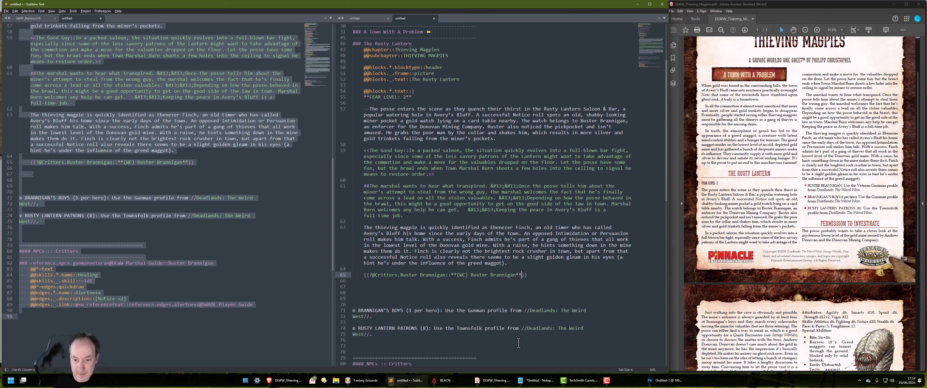
key(ctrl+a)
right_click(512, 313)
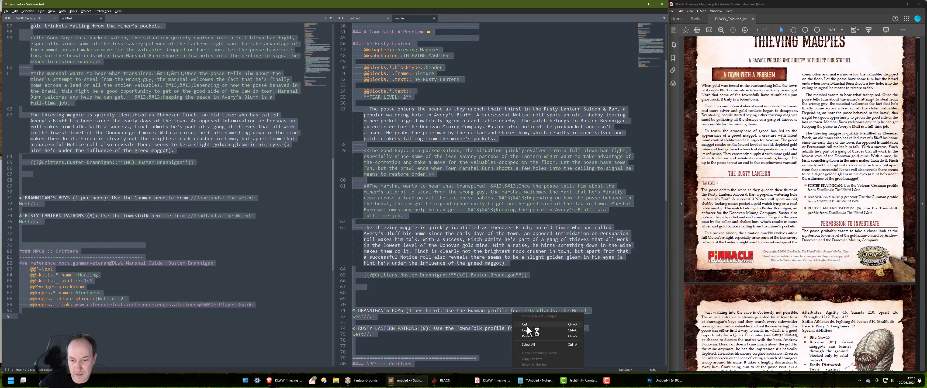
click(526, 325)
click(499, 294)
key(alt+Tab)
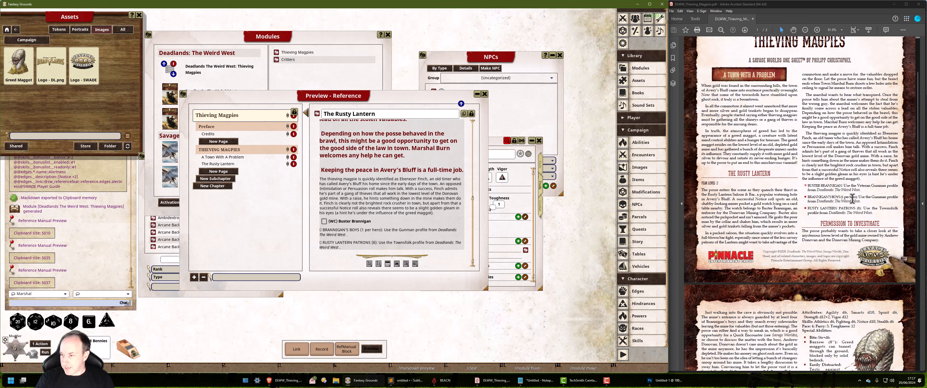
Search all NPC groups for gunman and export the regular Gunman's link as markdown to the clipboard.
click(510, 72)
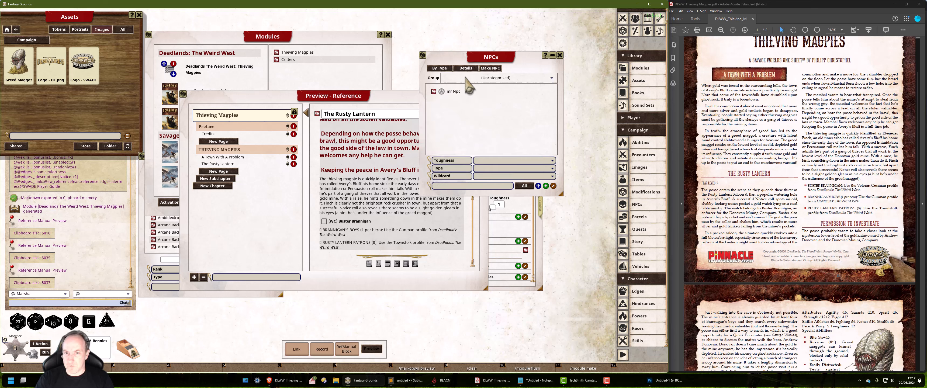
click(465, 77)
click(478, 103)
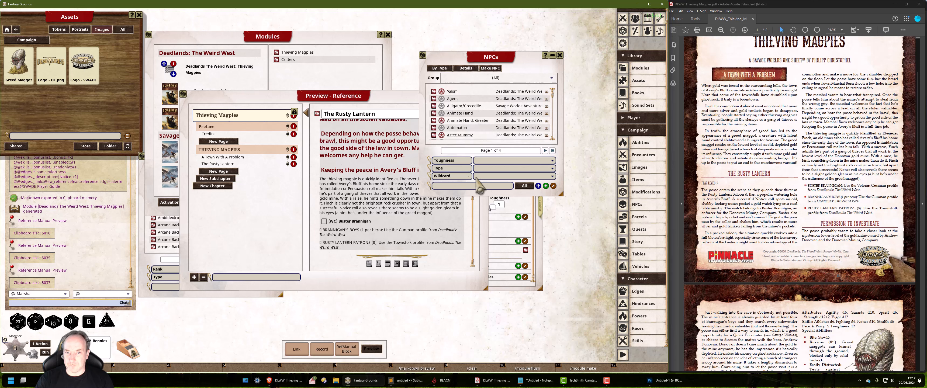
click(465, 186)
text(gunman)
key(Return)
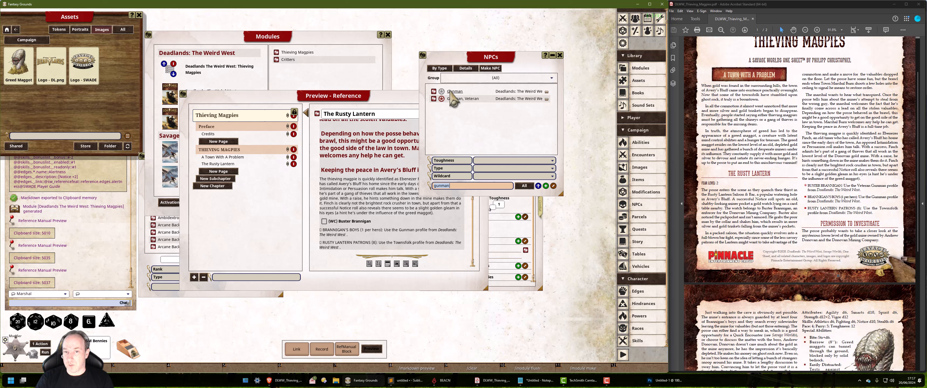
drag(434, 91, 299, 351)
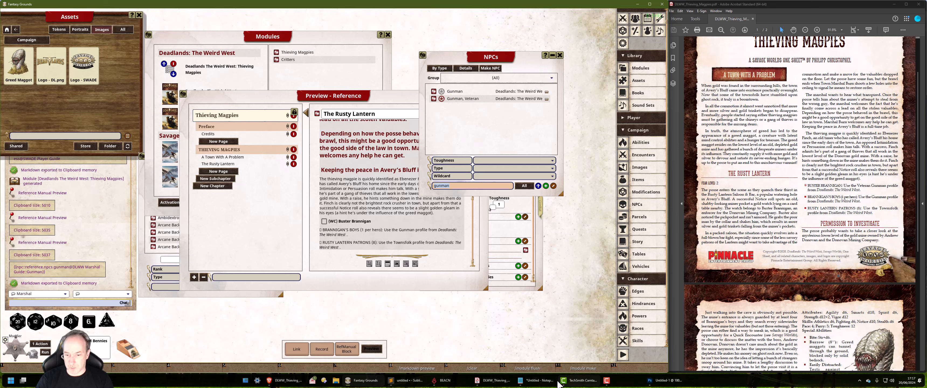
In Sublime Text, extend the dashed separator below the Buster Brannigan entry and add a ### heading containing the copied Gunman link.
click(406, 380)
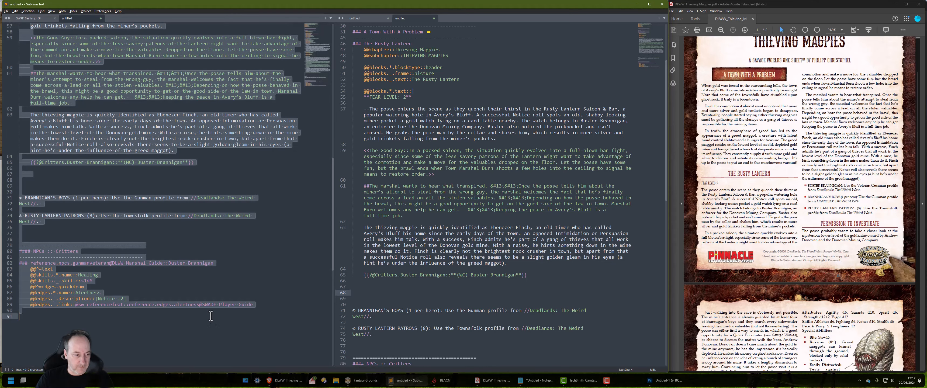
click(227, 324)
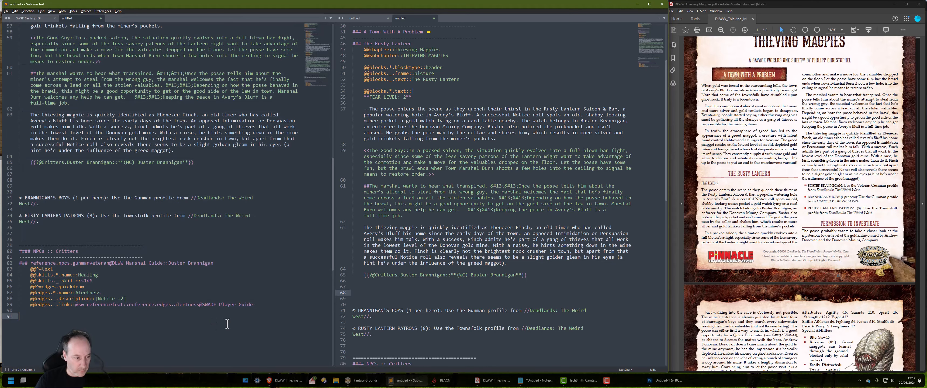
key(Up)
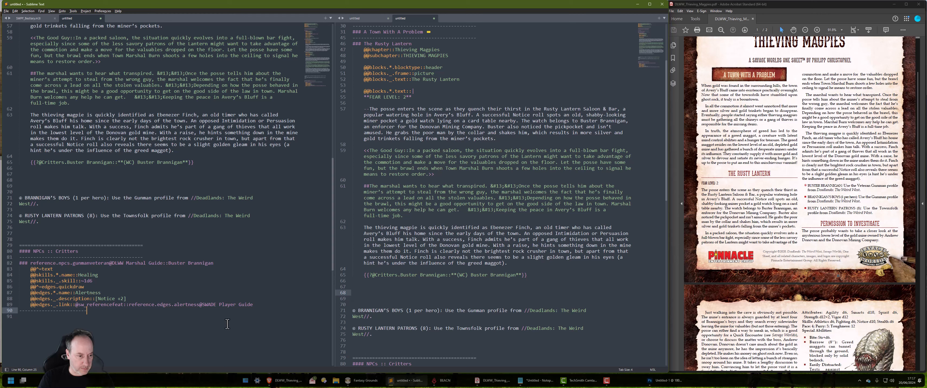
text(--------------------)
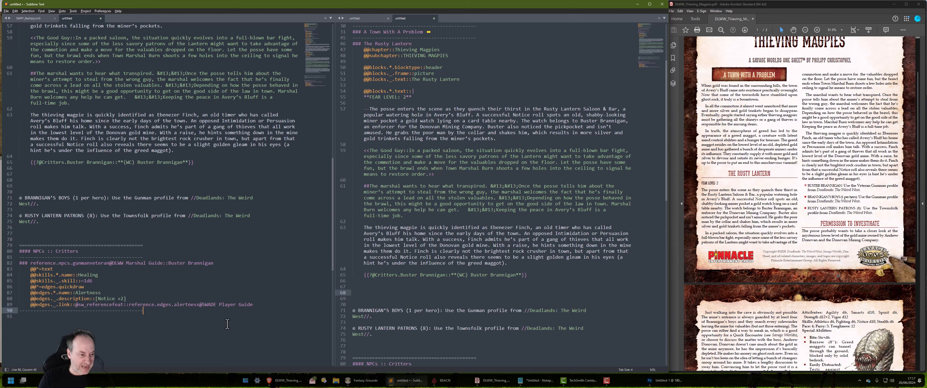
key(Down)
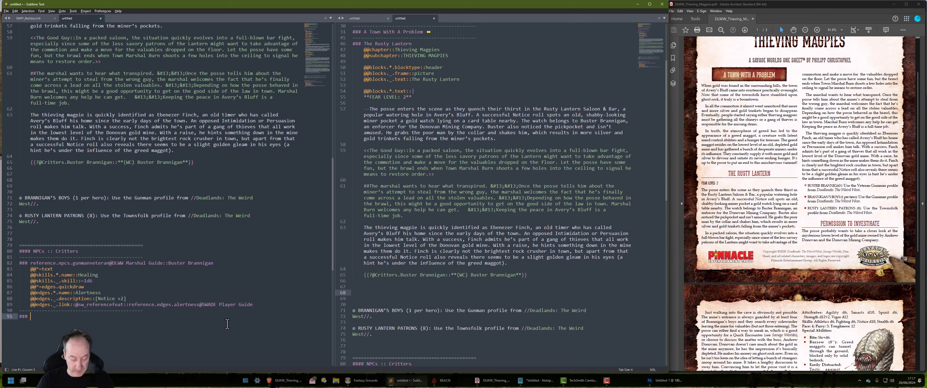
key(ctrl+v)
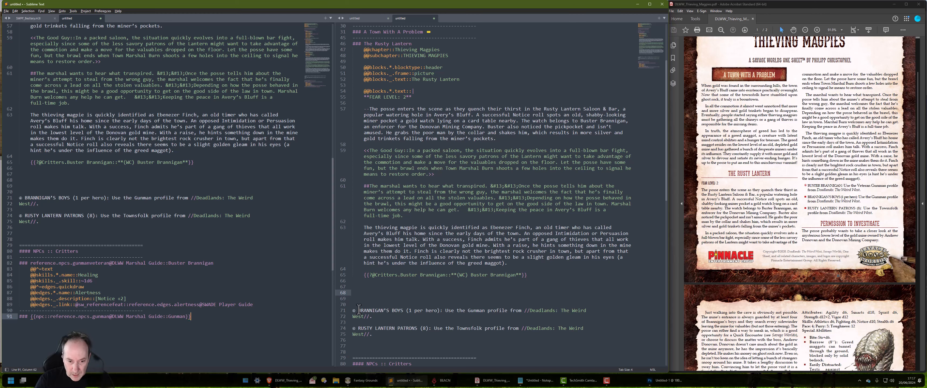
Change BRANNIGAN'S BOYS in the Rusty Lantern list to title case, with a lowercase s after the apostrophe.
drag(359, 310, 403, 309)
key(ctrl+k)
key(ctrl+t)
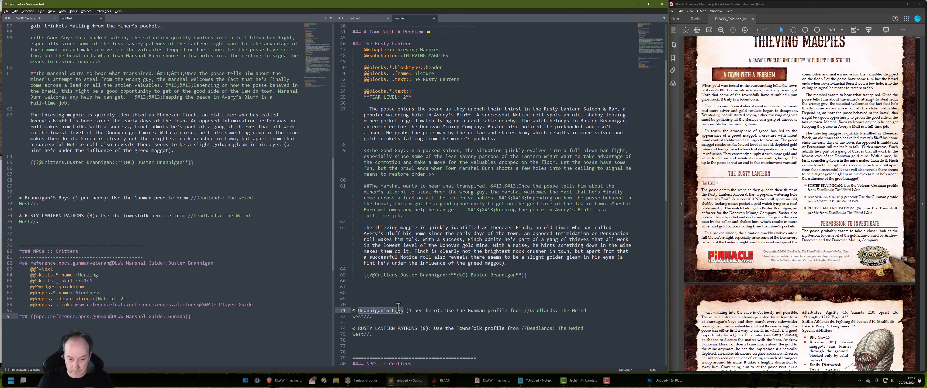
key(Left)
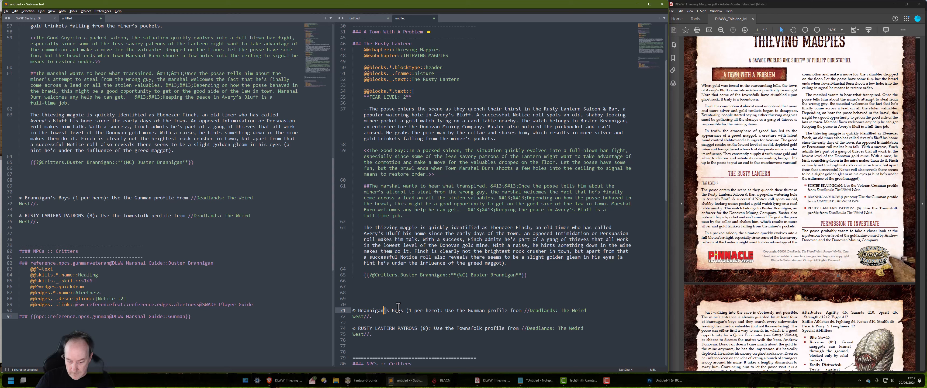
key(Left)
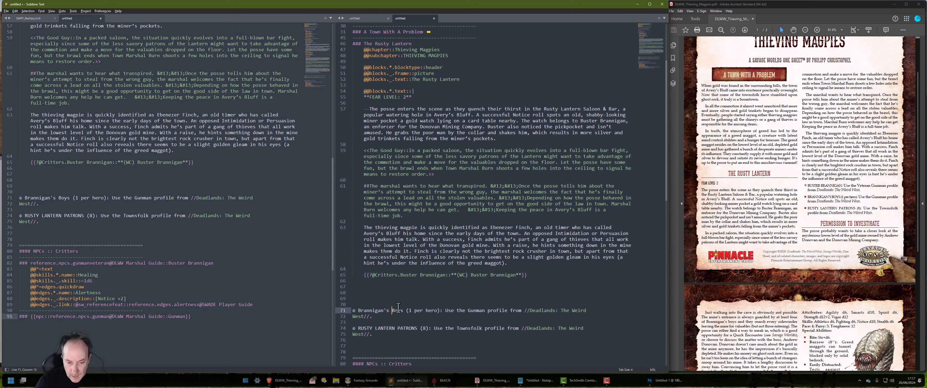
Replace the Gunman label in the new heading with the copied text Brannigan's Boy and strip the npc:: link prefix before reference.npcs.gunman.
key(shift+Home)
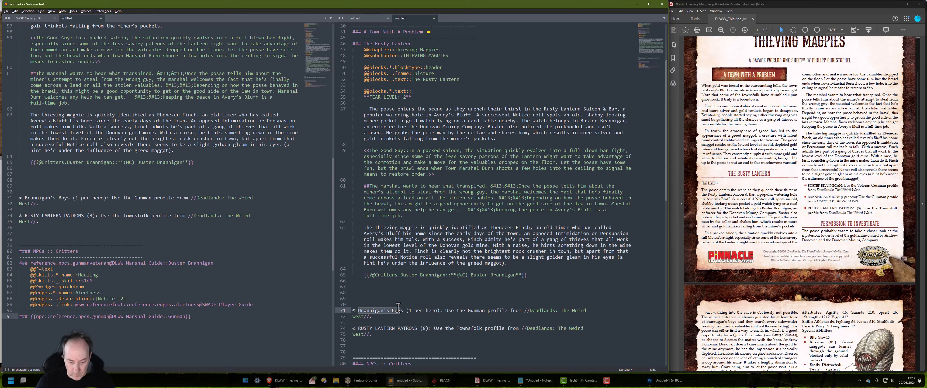
double_click(177, 316)
key(ctrl+v)
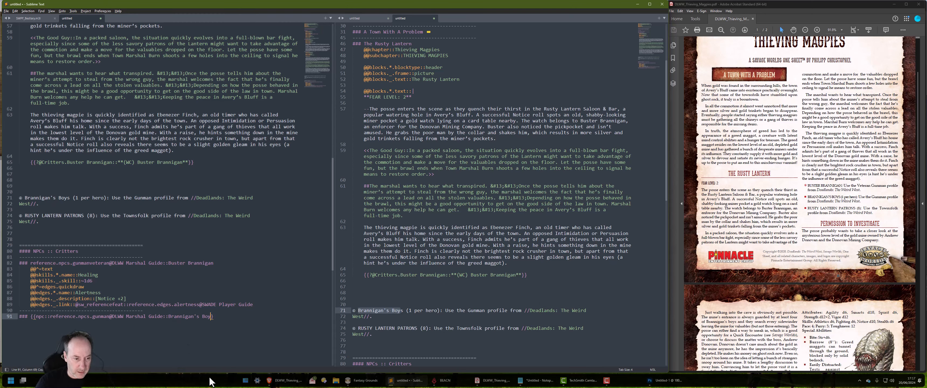
key(Delete)
key(Delete)
key(Delete)
key(Delete)
key(Delete)
key(Delete)
key(Delete)
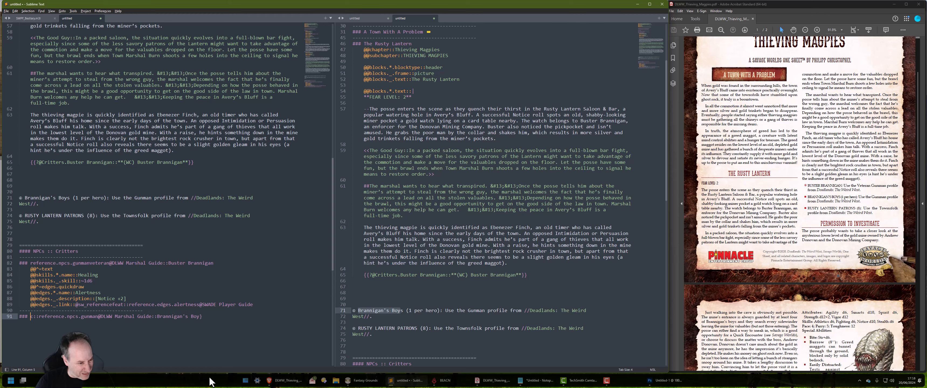
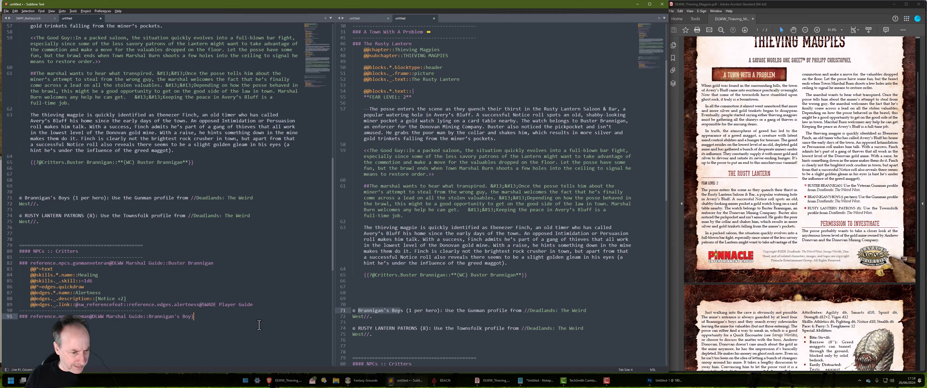
Duplicate the separator and Brannigan's Boy heading directly below the original, and remove the stray closing bracket from both headings.
key(shift+Up)
key(shift+Home)
key(ctrl+c)
key(Right)
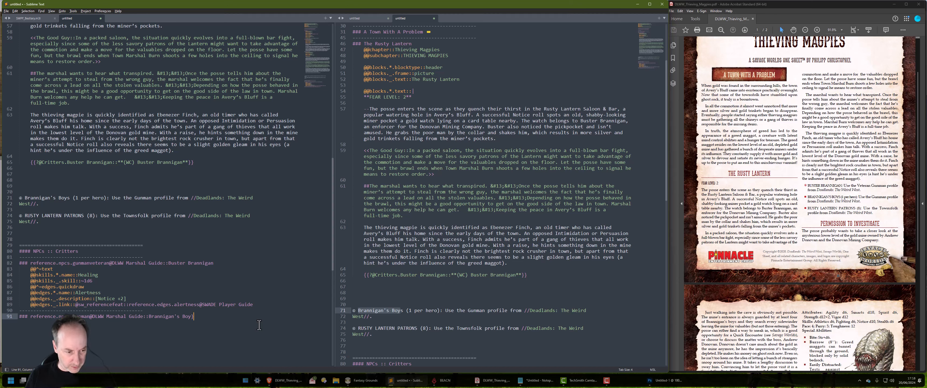
key(Return)
key(ctrl+v)
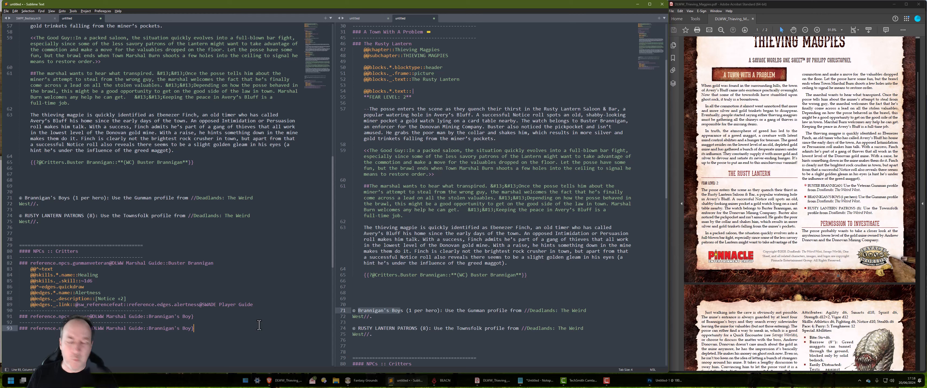
key(Up)
key(Up)
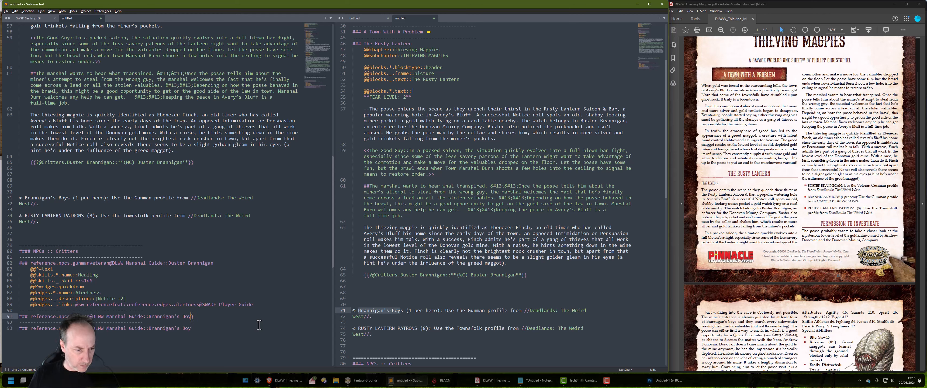
key(Down)
key(Down)
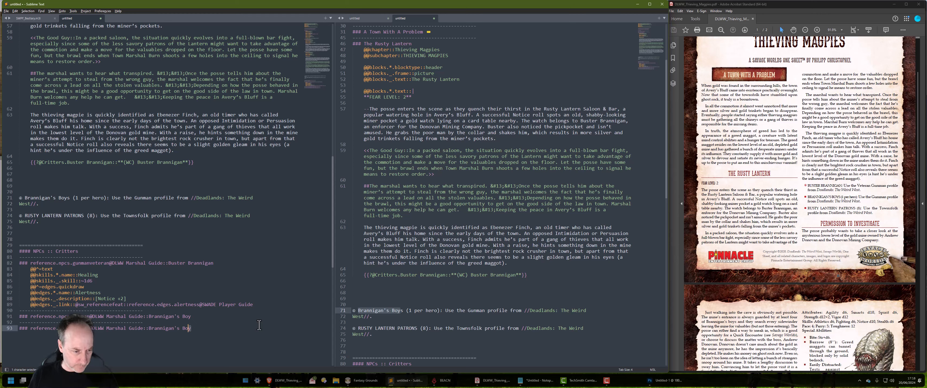
key(shift+Left)
key(shift+Left)
key(shift+Left)
key(shift+Left)
key(shift+Left)
key(shift+Left)
key(shift+Left)
key(shift+Left)
key(shift+Left)
key(shift+Left)
key(shift+Right)
key(shift+Right)
key(shift+Right)
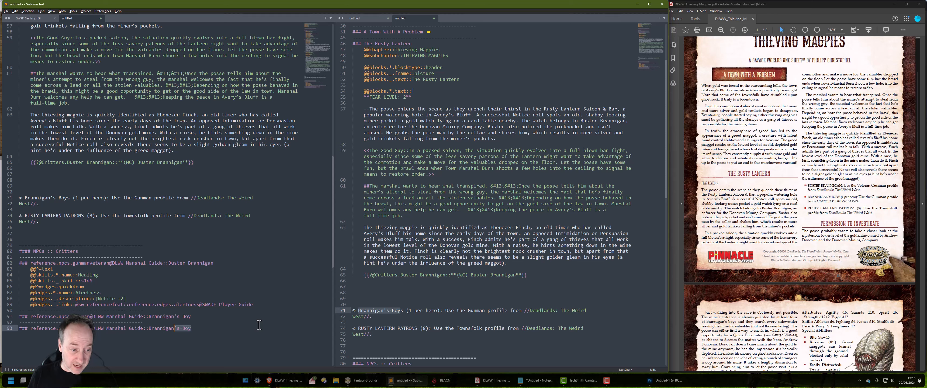
key(BackSpace)
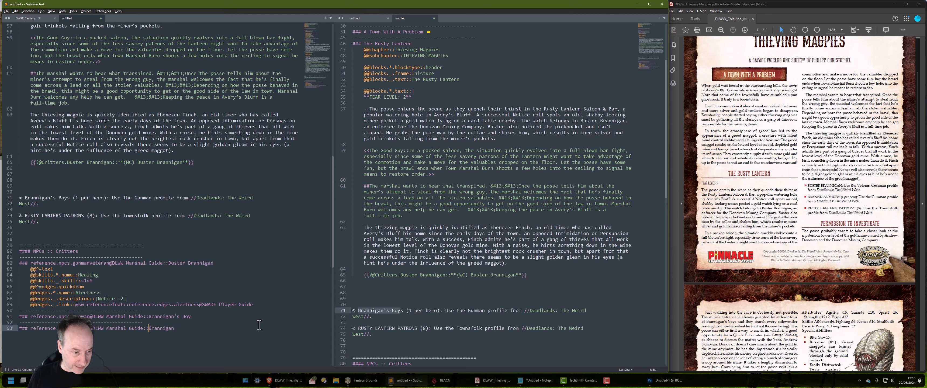
text(Jedd)
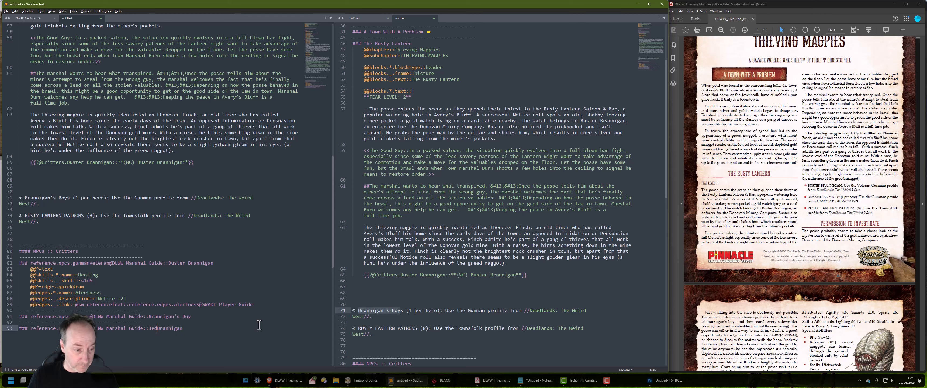
key(Return)
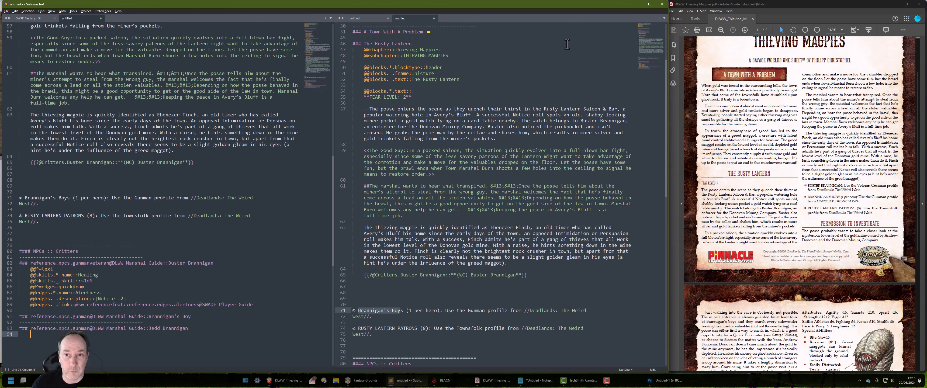
click(176, 335)
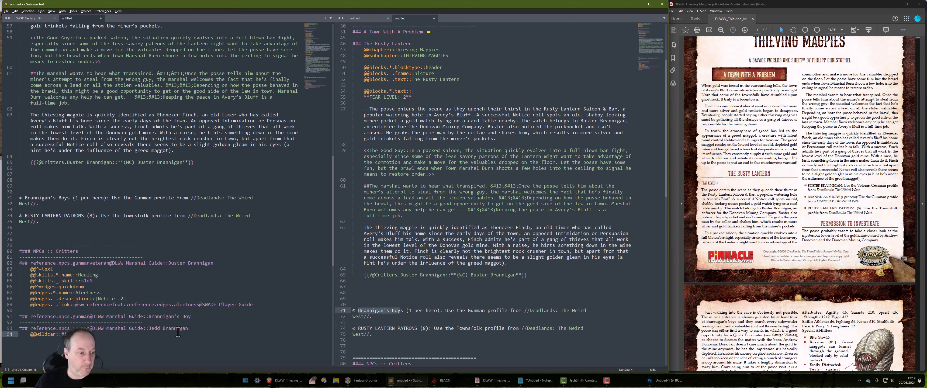
Copy the entire markup, then in Fantasy Grounds clear the chat, clean up the database and regenerate the Thieving Magpies module.
key(ctrl+a)
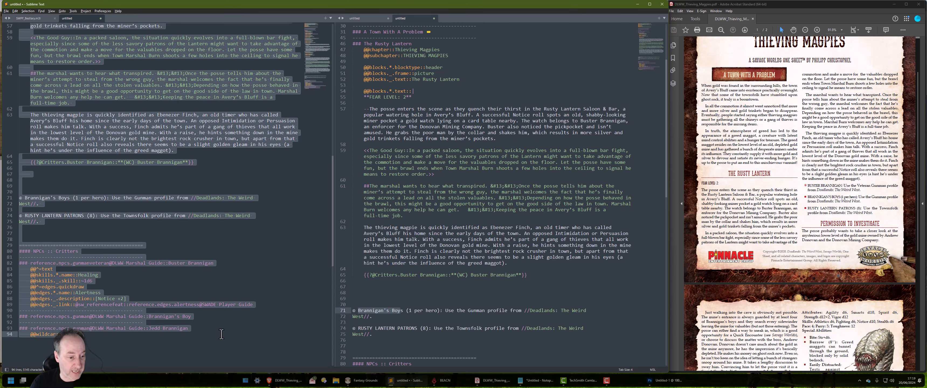
right_click(222, 333)
click(254, 295)
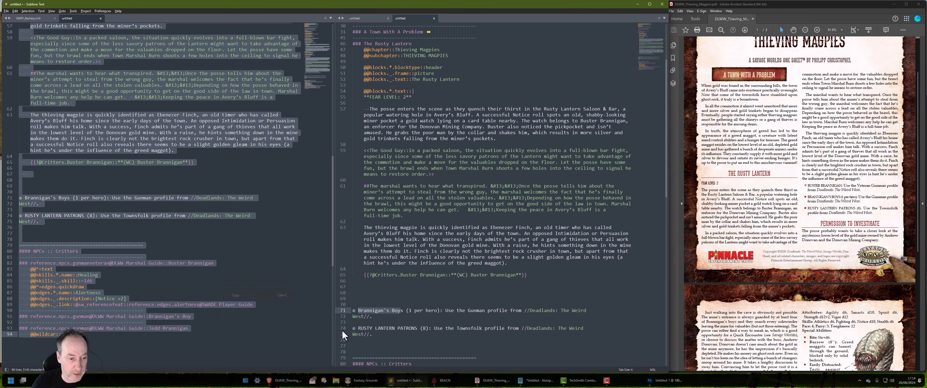
click(363, 380)
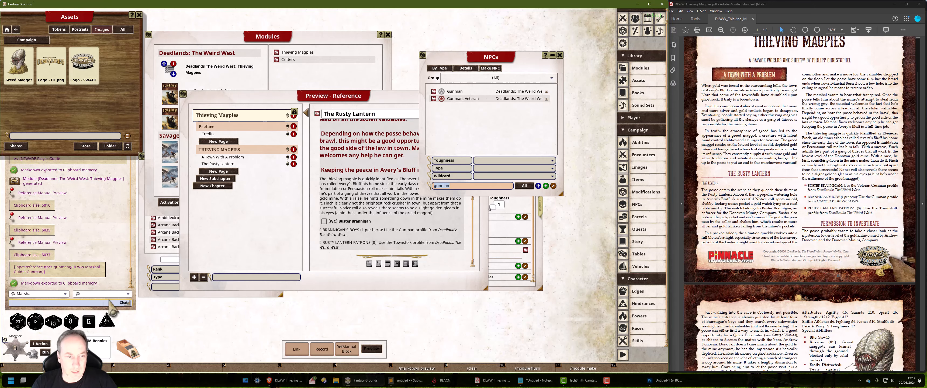
click(472, 368)
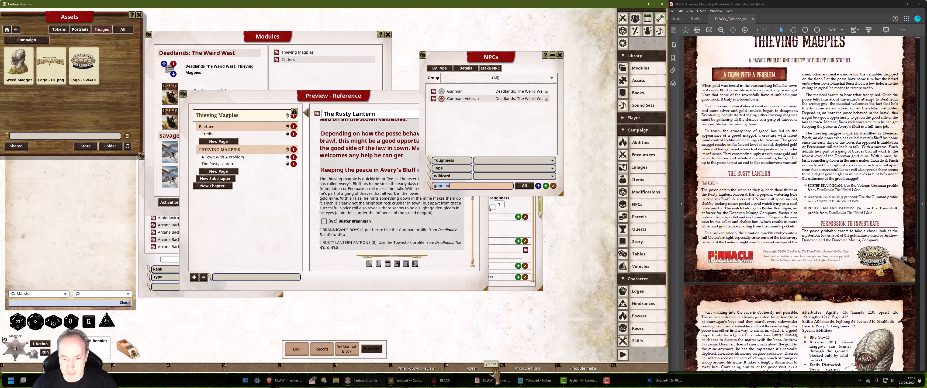
click(527, 368)
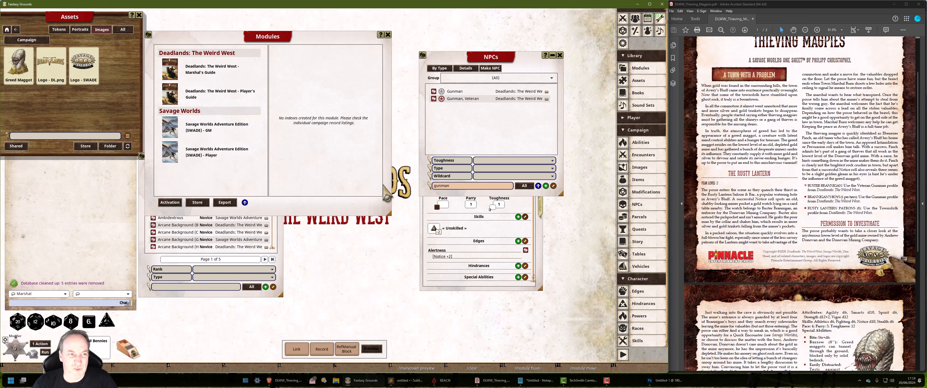
click(583, 367)
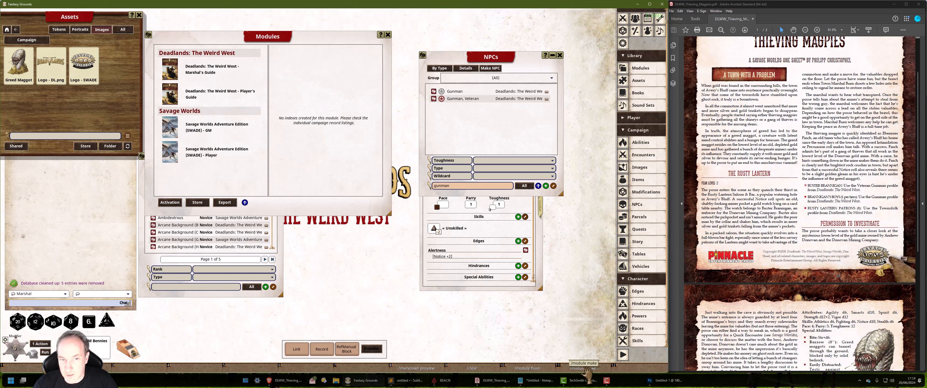
Open the module's Critters list and compare the Brannigan's Boy and Jedd Brannigan NPC sheets side by side.
click(290, 60)
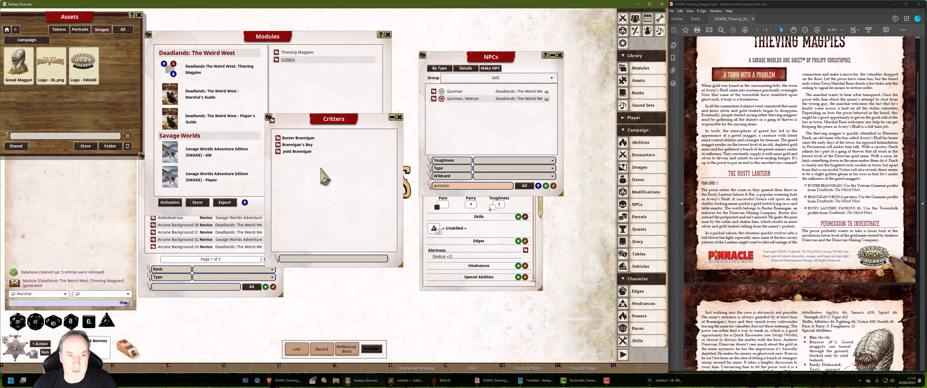
drag(325, 202, 200, 167)
click(172, 108)
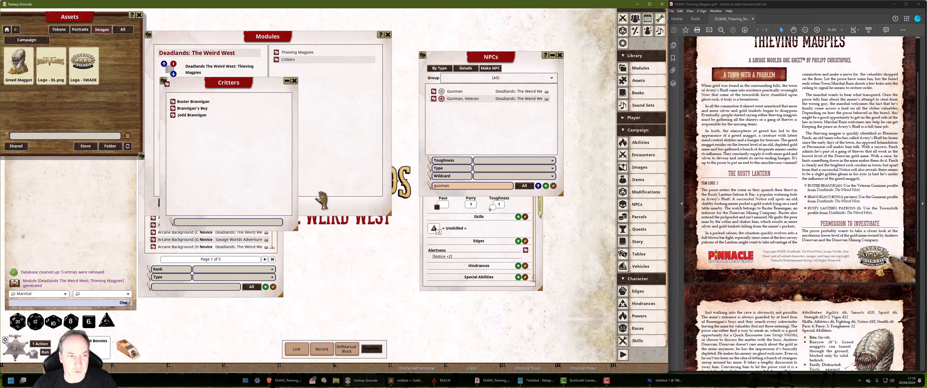
drag(313, 154, 338, 103)
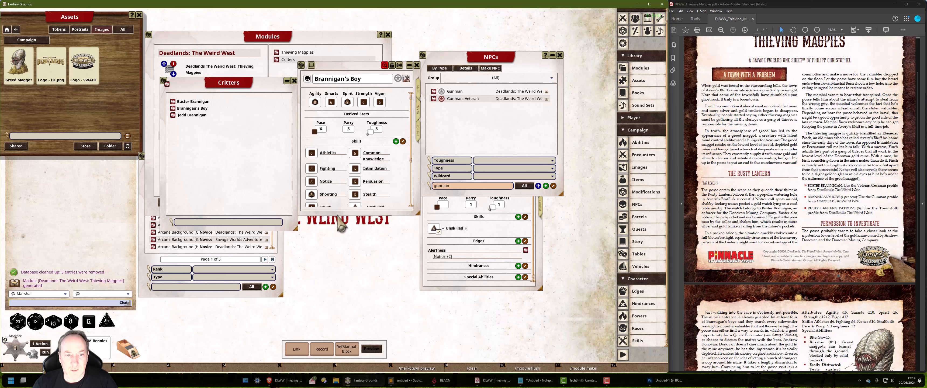
drag(344, 213, 344, 285)
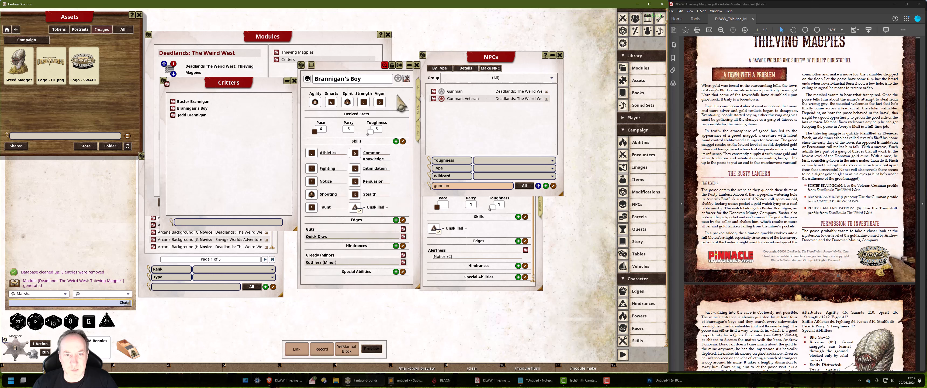
click(173, 115)
drag(321, 121, 468, 68)
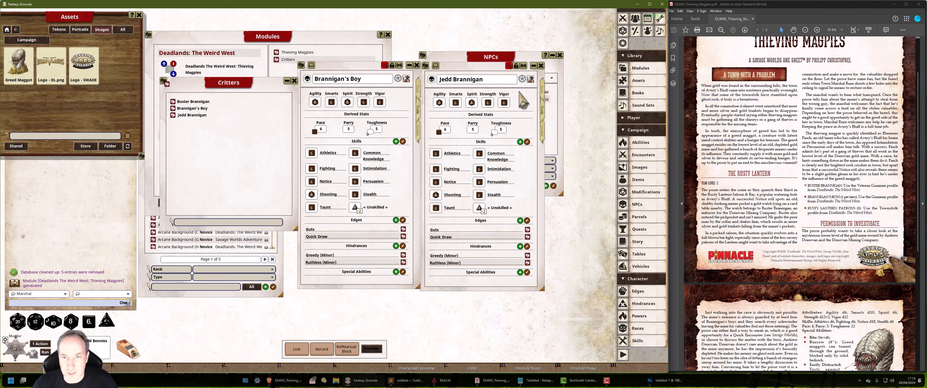
key(alt+Tab)
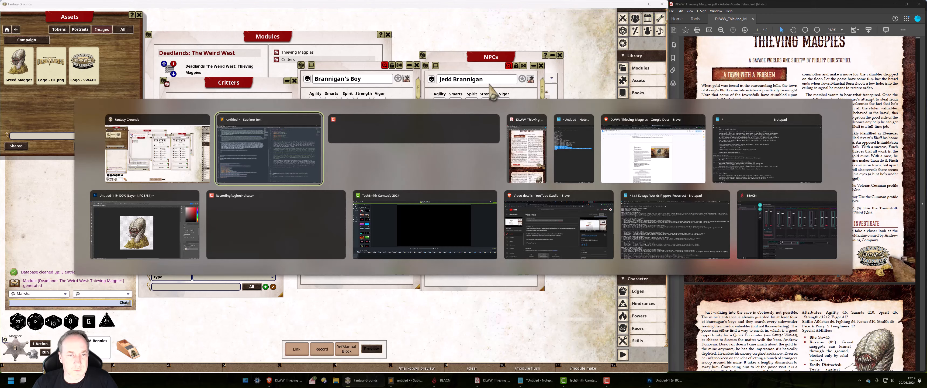
click(58, 334)
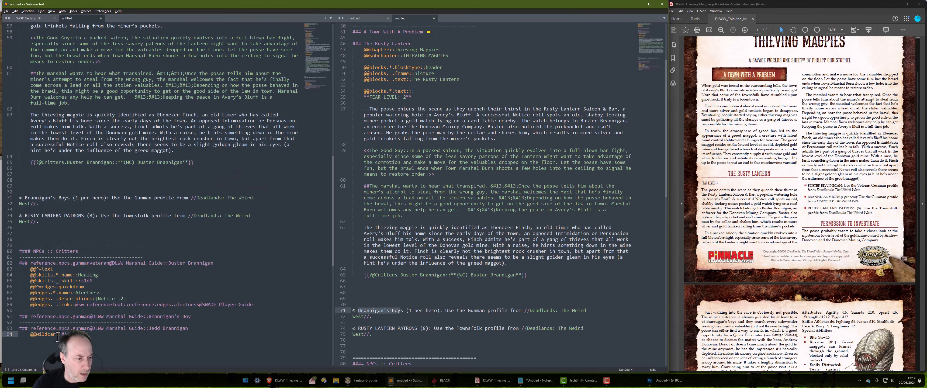
click(57, 334)
text(d)
click(159, 350)
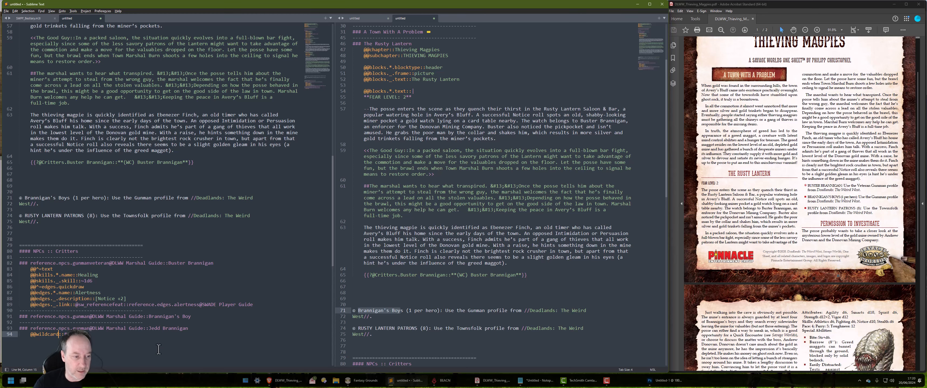
Copy the corrected markup in full, then switch to Fantasy Grounds, clean up the database and regenerate the Thieving Magpies module.
key(ctrl+a)
right_click(90, 255)
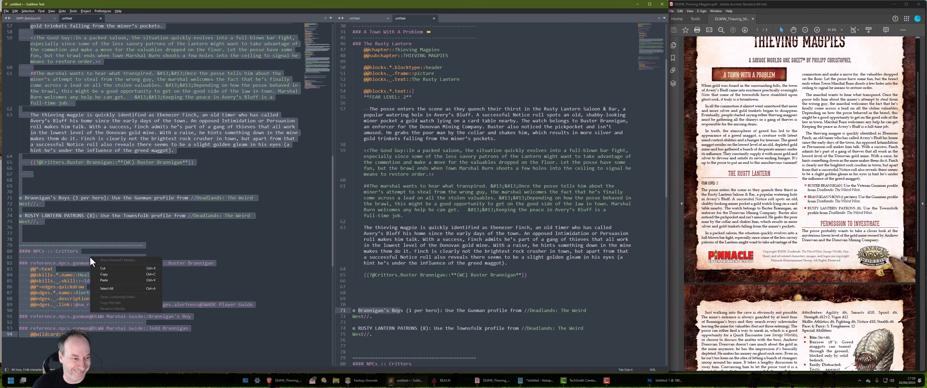
click(100, 273)
key(alt+Tab)
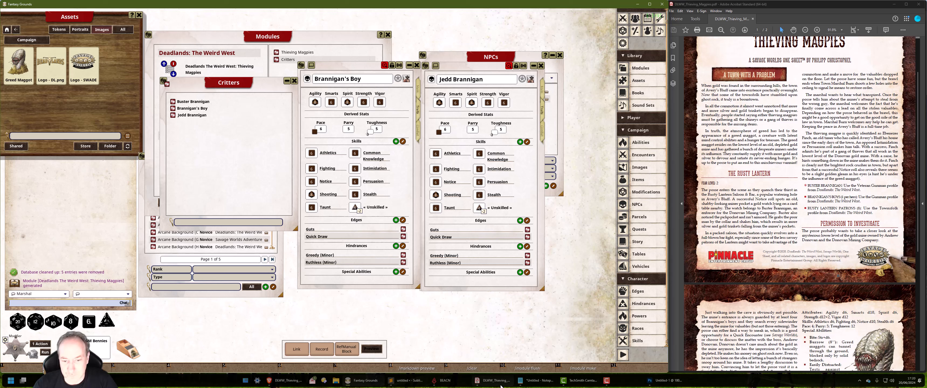
click(483, 367)
click(526, 366)
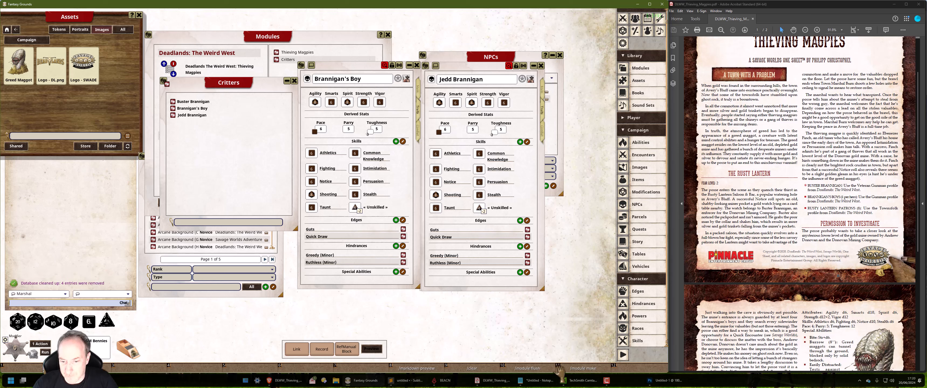
click(576, 368)
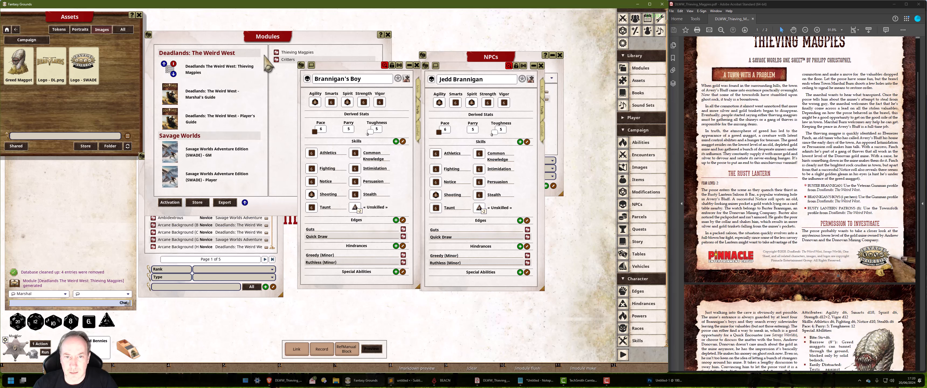
click(173, 64)
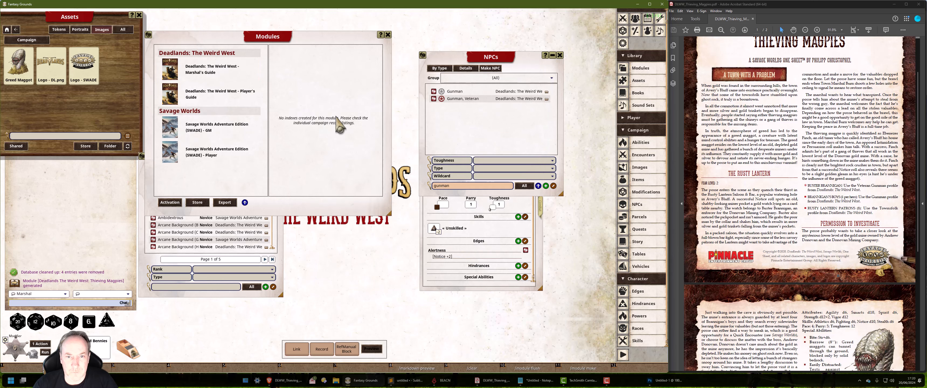
click(584, 368)
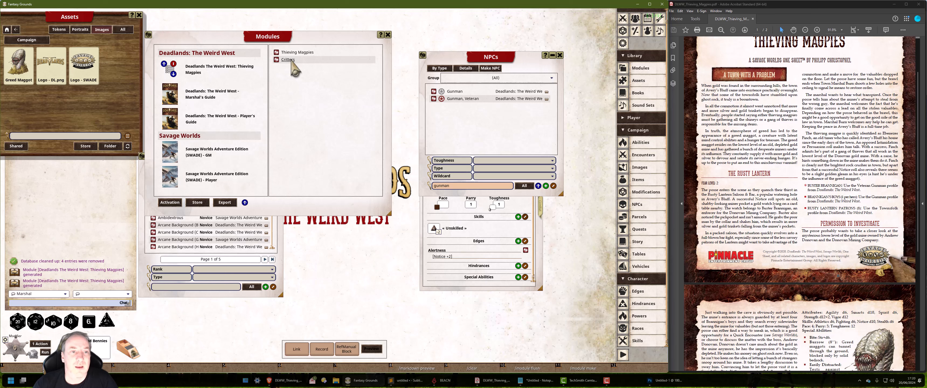
Open Jedd Brannigan's sheet from the module's Critters list, enlarge it to check the wild card setting and stats, and close it.
click(287, 60)
click(277, 152)
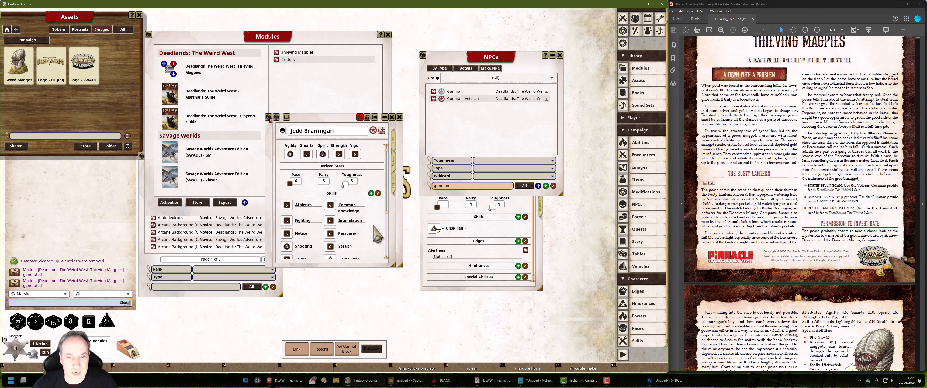
drag(324, 123, 466, 73)
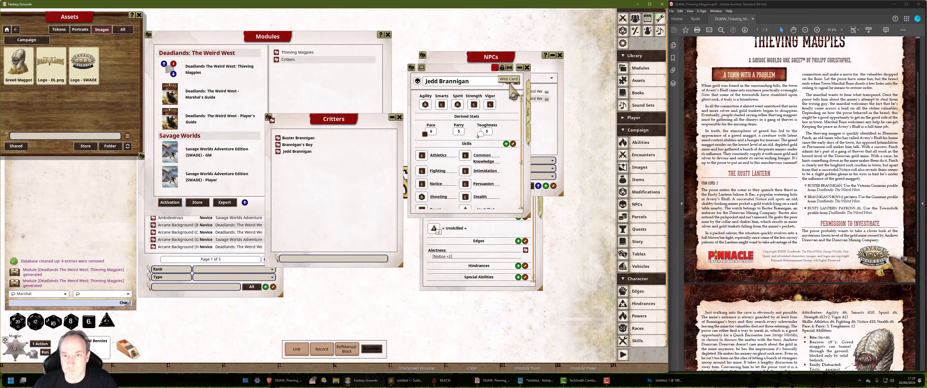
drag(482, 217, 469, 295)
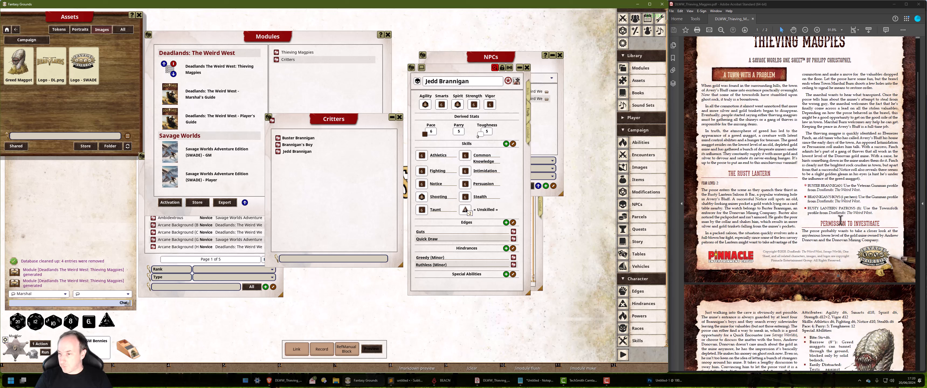
click(527, 68)
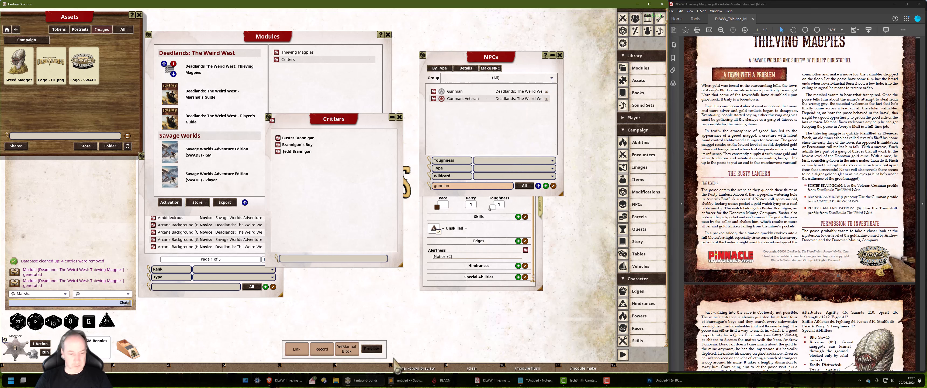
click(403, 383)
scroll(165, 331, down, 5)
click(132, 247)
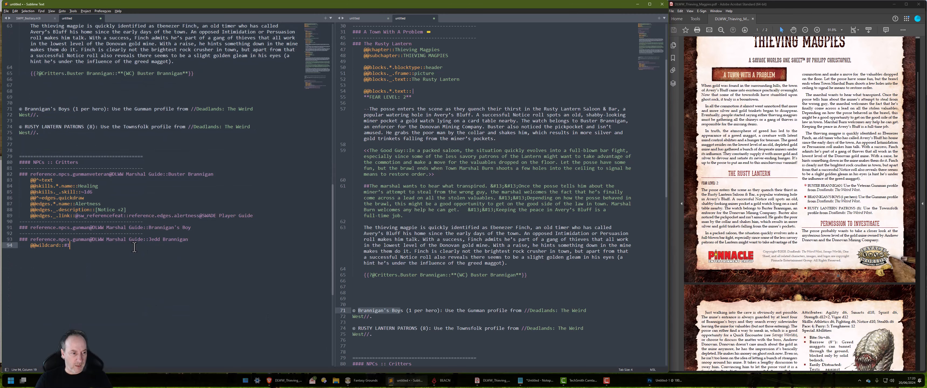
key(Return)
key(BackSpace)
text(-----)
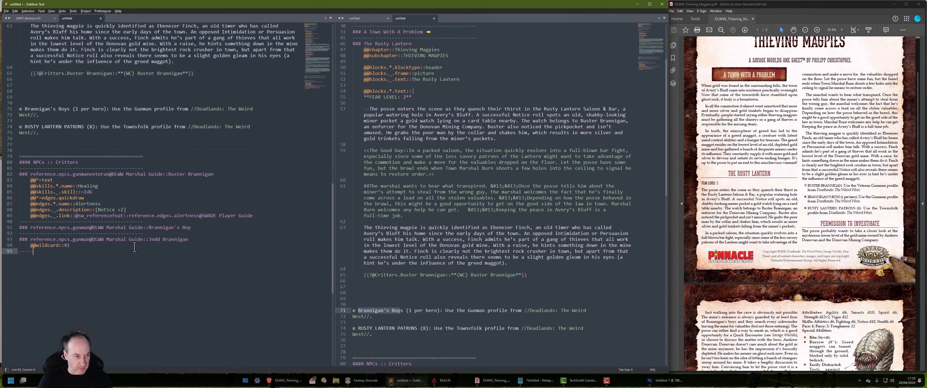
text(---------------------------------------)
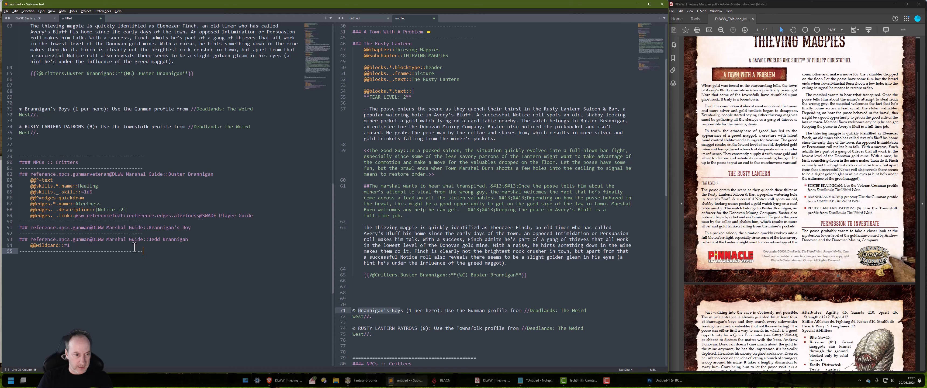
key(Return)
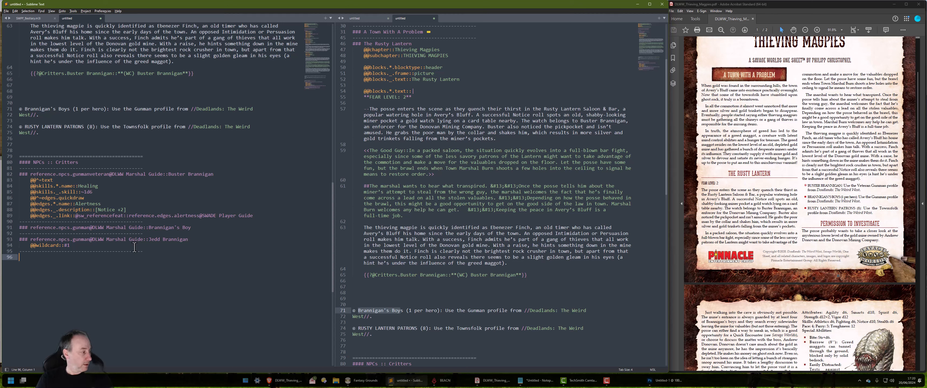
Below the new separator, add the heading "### reference.npcs.townsfolk@DLWW Marshal Guide::Rusty Tavern Patron".
text(### )
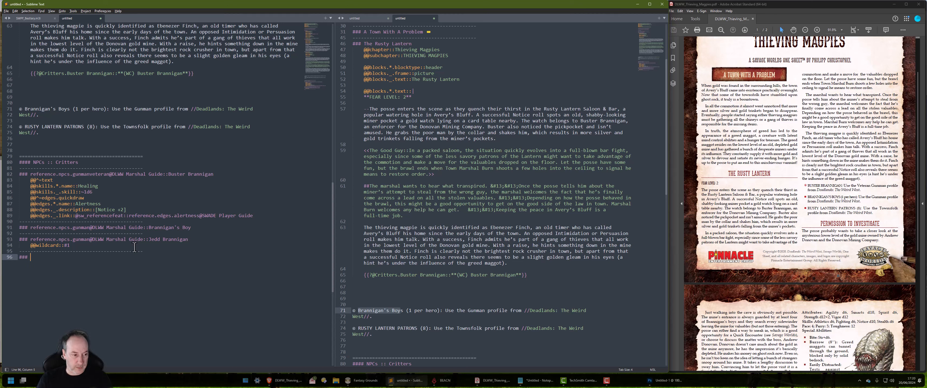
text(refere)
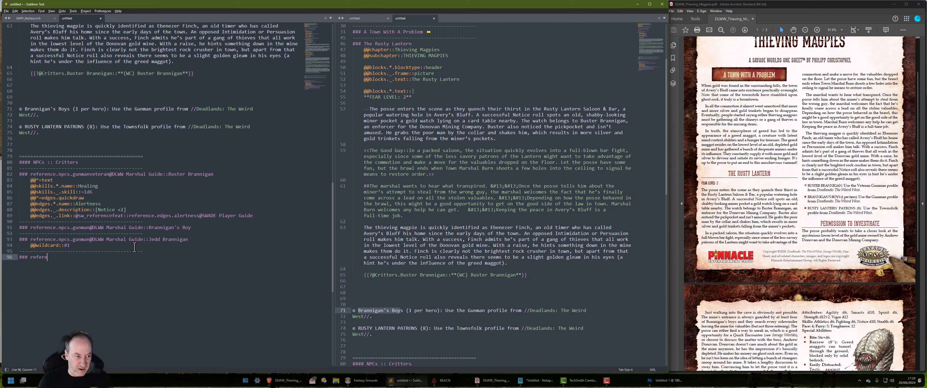
text(nce.npc)
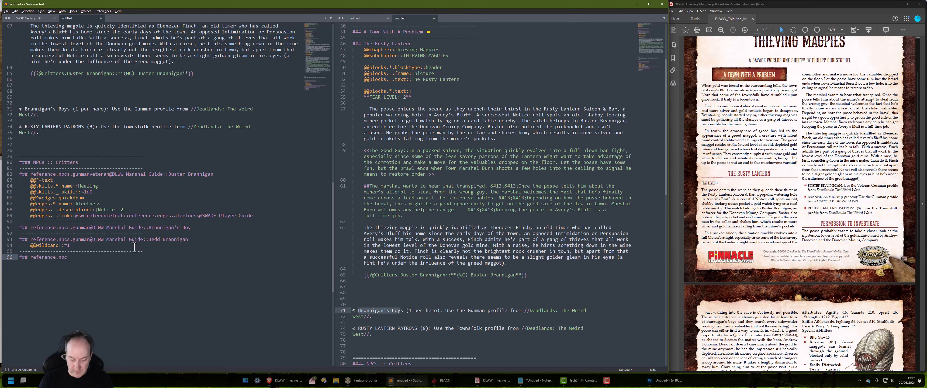
text(s.t)
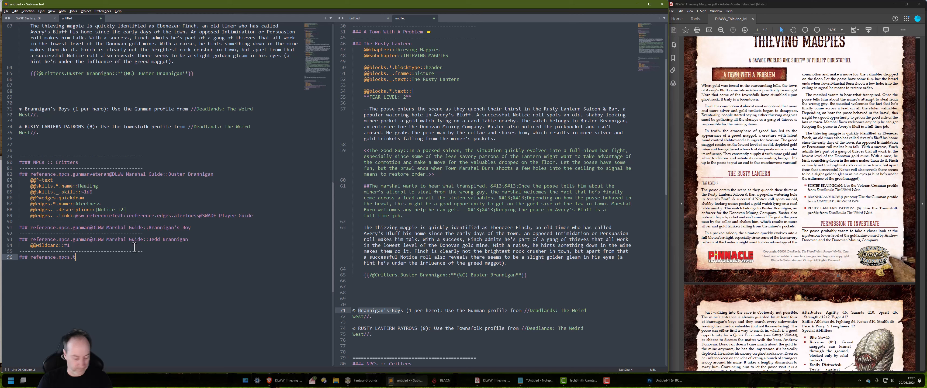
text(ownsfolk@DLWW Mar)
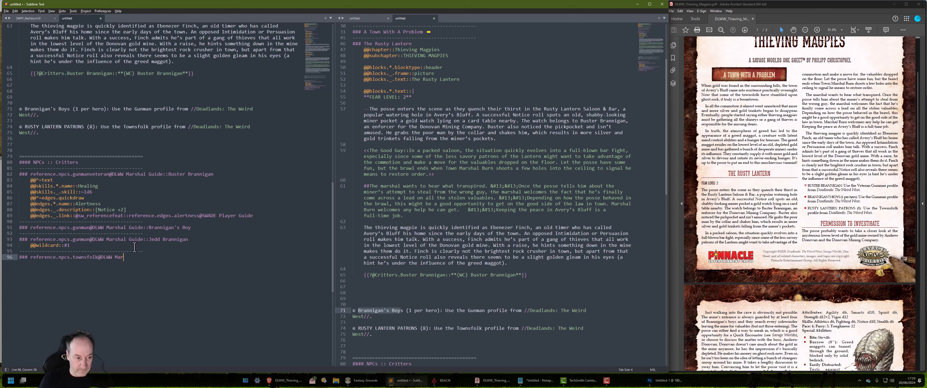
text(shal)
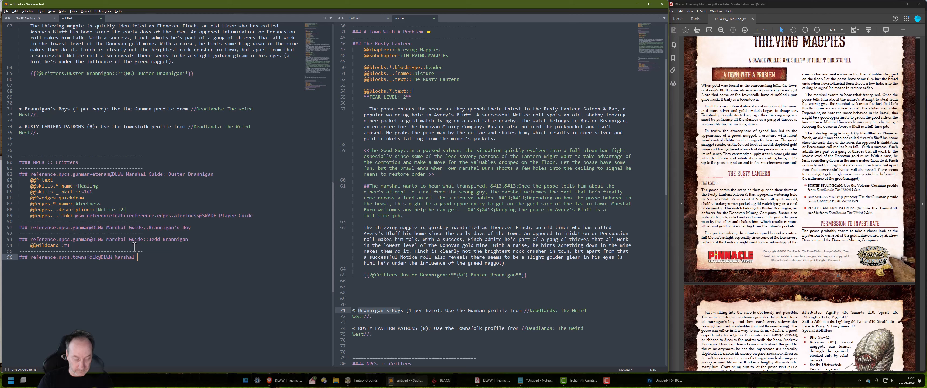
text( Guide::)
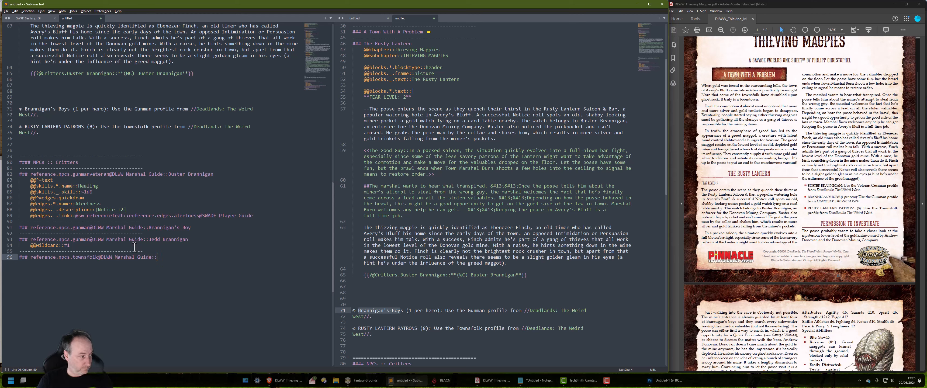
text(Rusty )
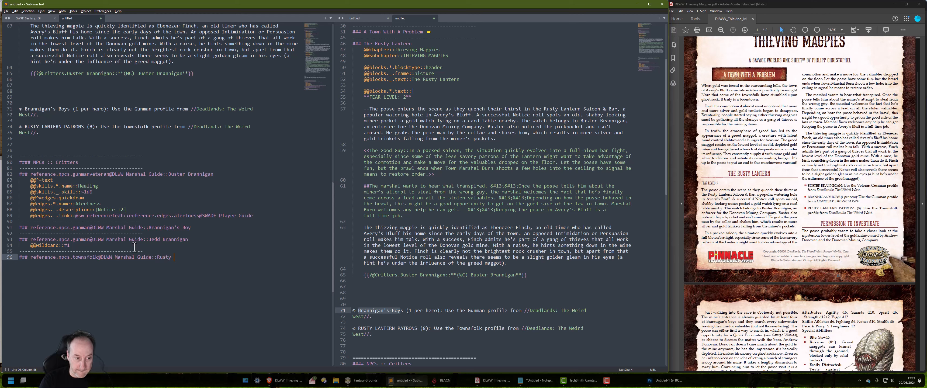
text(Tavern)
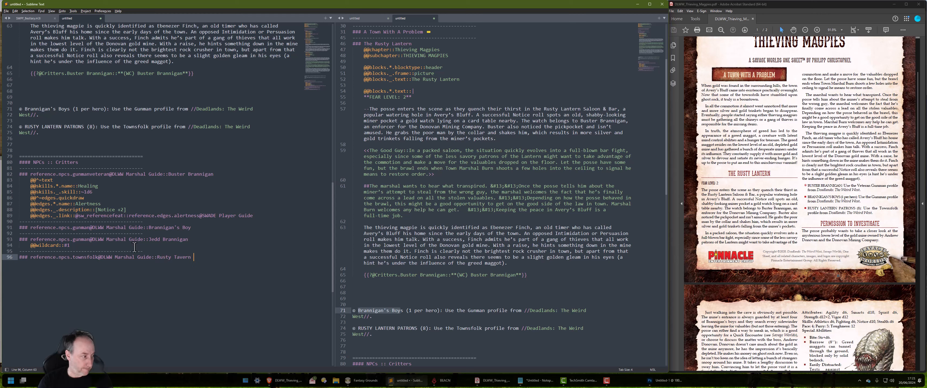
text( Patron)
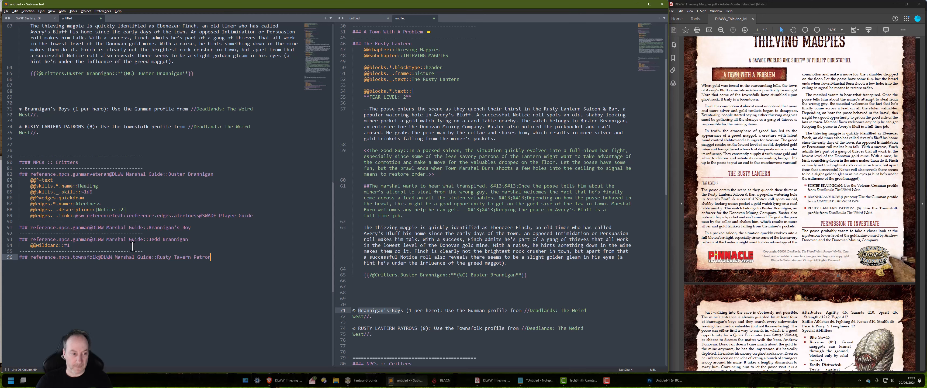
Copy the whole markup including the Rusty Tavern Patron, then clean the Fantasy Grounds database and rebuild the Thieving Magpies module.
key(ctrl+a)
right_click(304, 253)
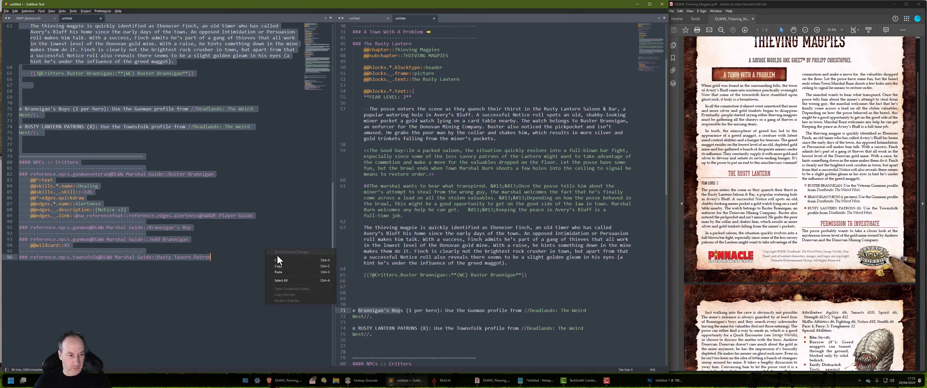
click(317, 267)
key(alt+Tab)
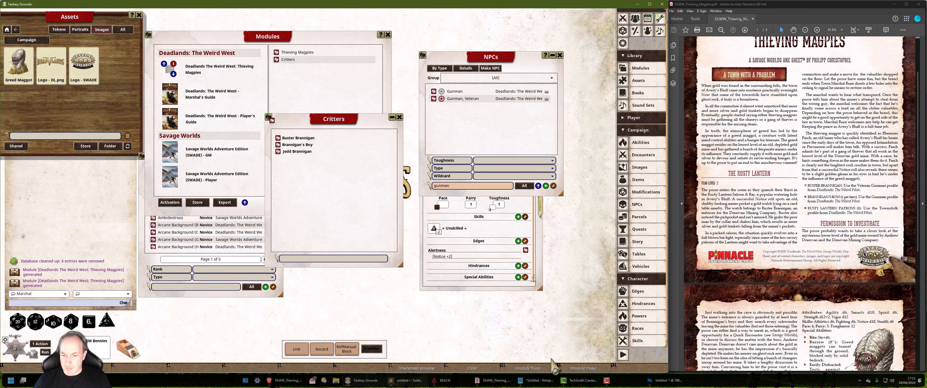
click(472, 368)
click(525, 368)
click(580, 368)
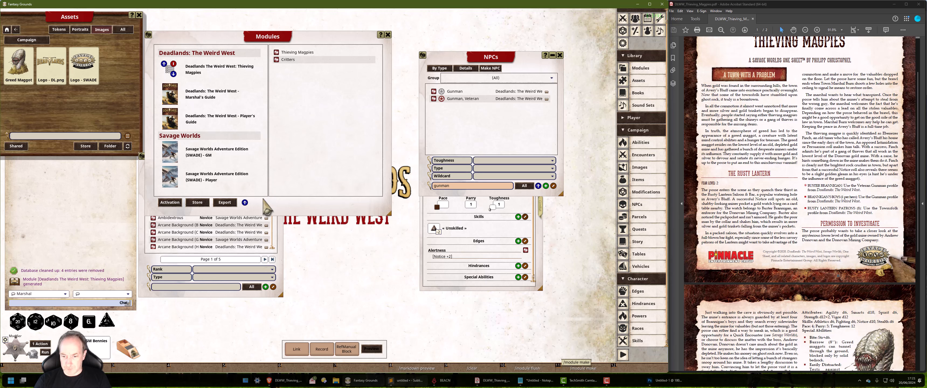
Open the Rusty Tavern Patron sheet from the Critters list and place it beside the list for review.
click(288, 60)
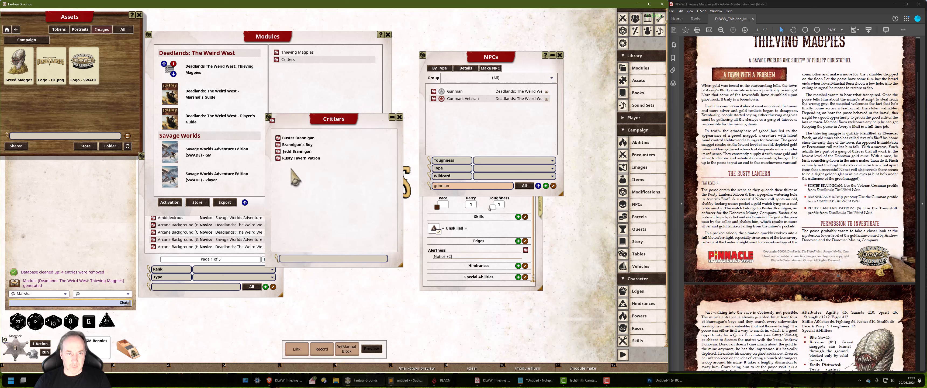
click(283, 160)
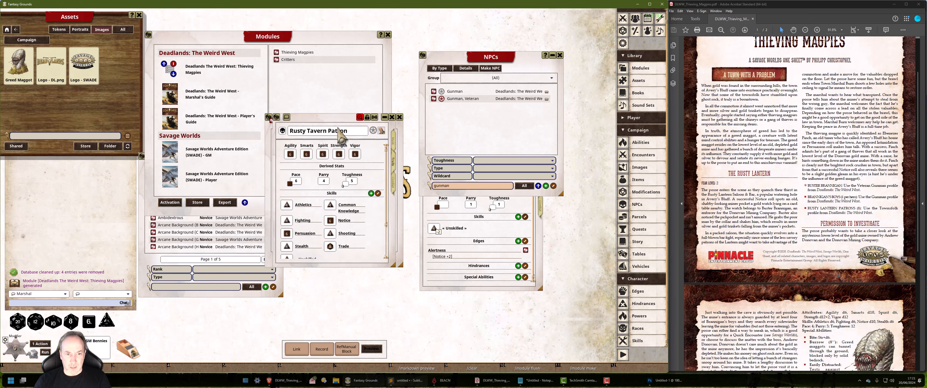
drag(329, 115, 459, 93)
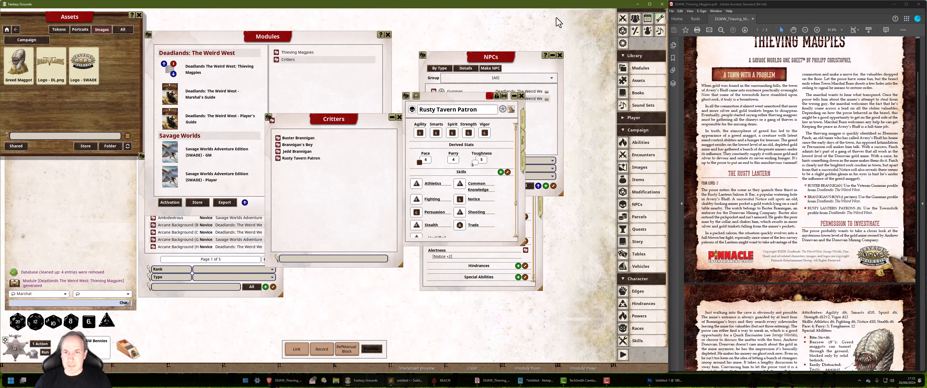
key(alt+Tab)
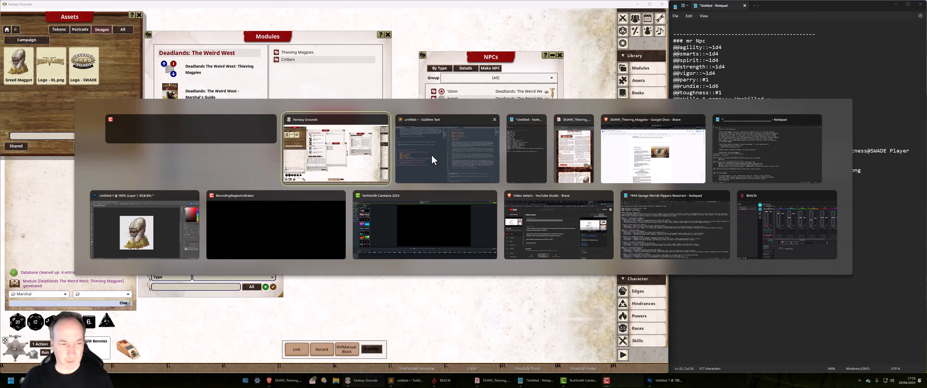
click(430, 154)
click(874, 178)
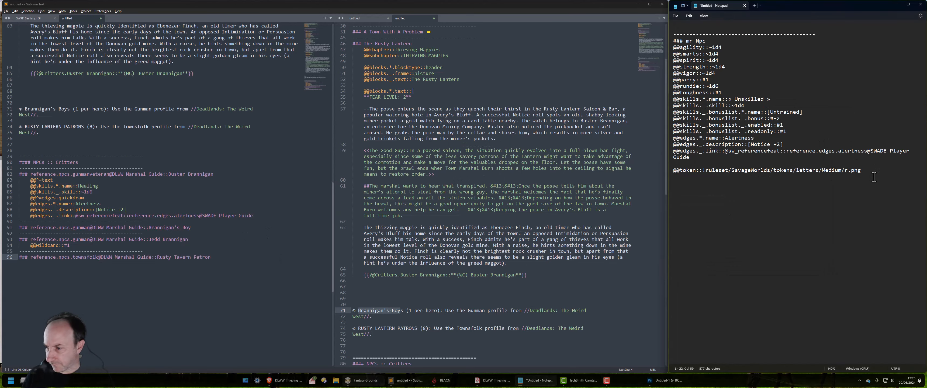
triple_click(862, 173)
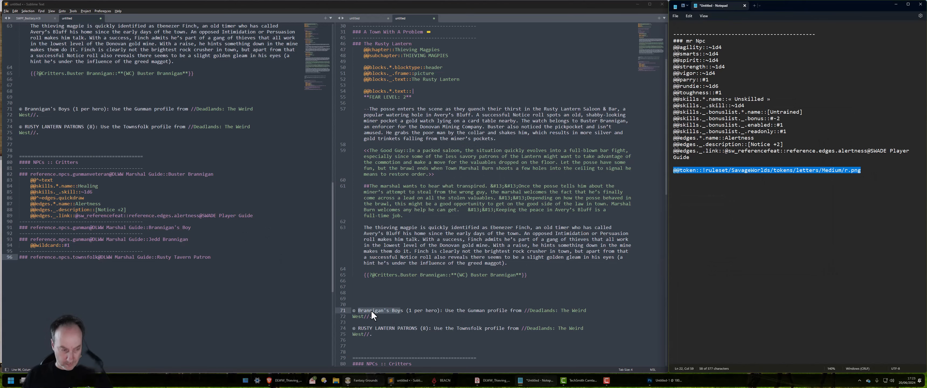
click(221, 253)
key(Down)
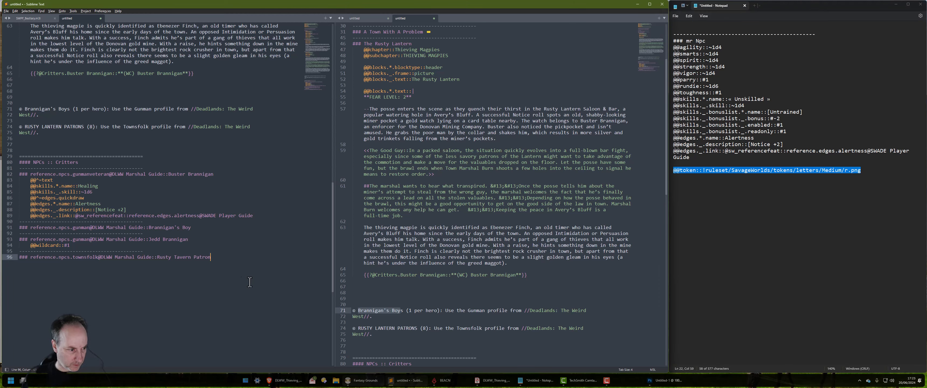
key(Return)
key(Tab)
key(ctrl+v)
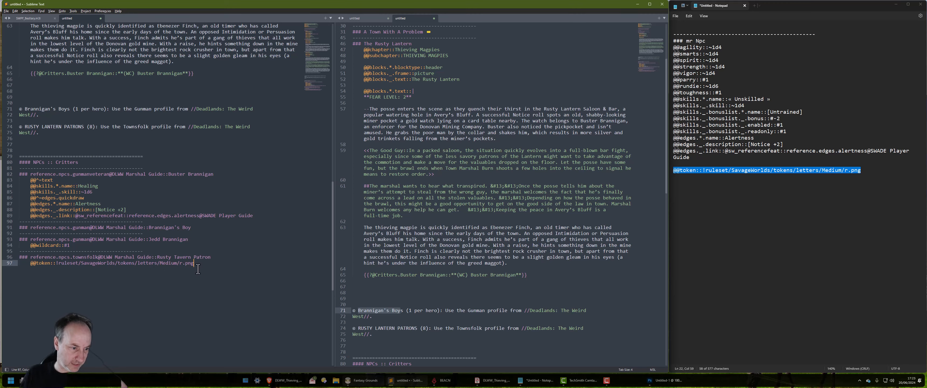
Copy the whole markup with the new token line, then clean the Fantasy Grounds database and rebuild the Thieving Magpies module.
key(ctrl+a)
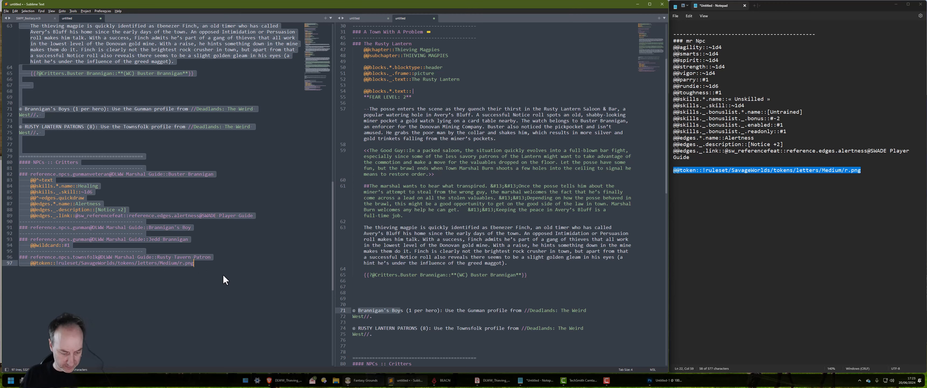
key(alt+Tab)
key(alt+Tab)
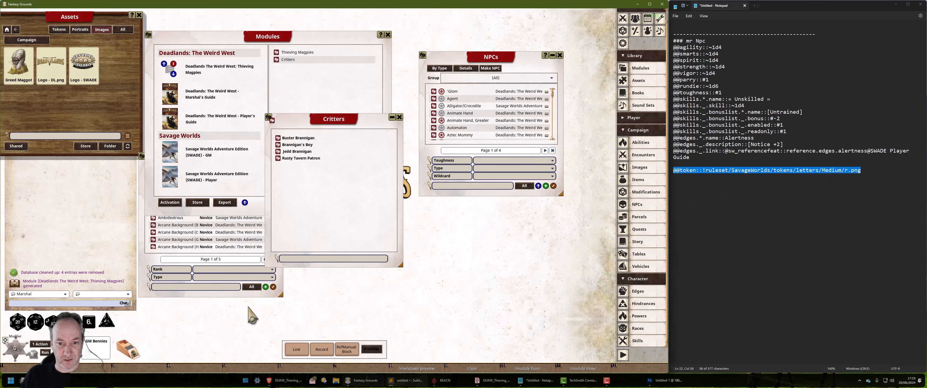
click(472, 367)
click(531, 369)
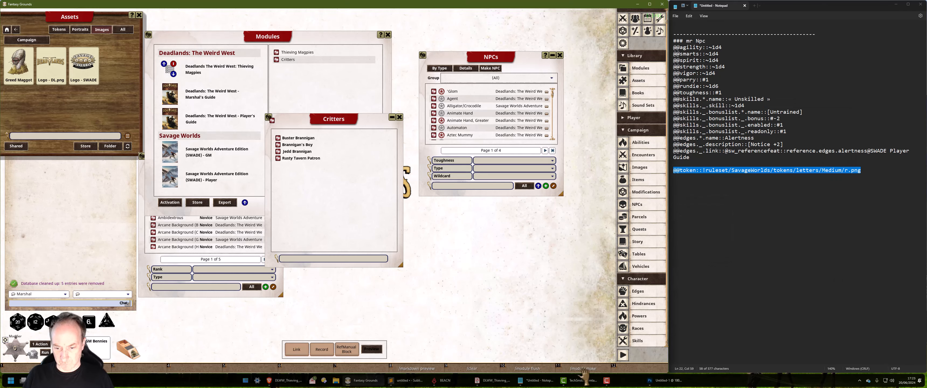
click(582, 369)
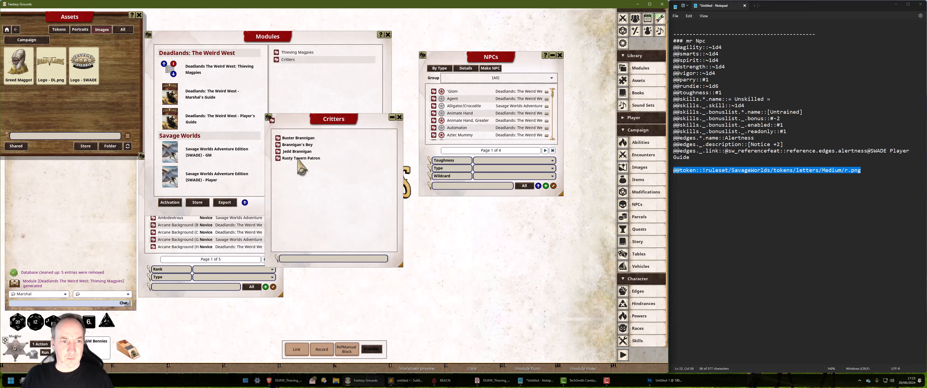
Open the rebuilt Rusty Tavern Patron sheet and check its picture and tokens.
click(278, 159)
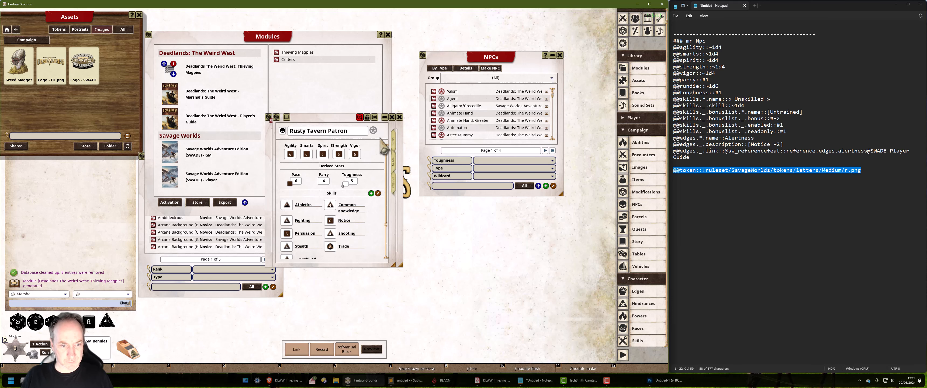
click(383, 132)
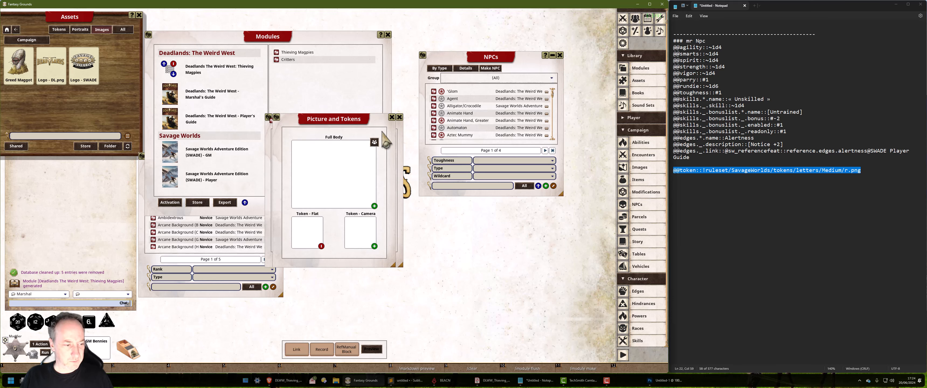
click(399, 117)
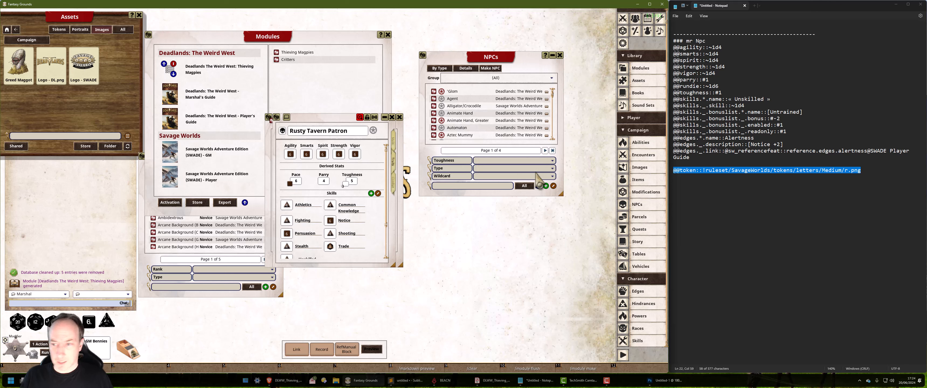
Search all assets for "letter" and find the letter R image in the letter_style_3 set.
click(6, 29)
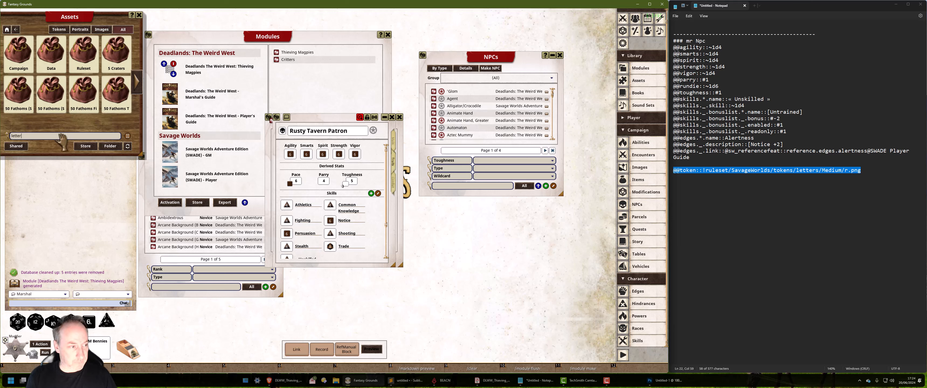
key(Return)
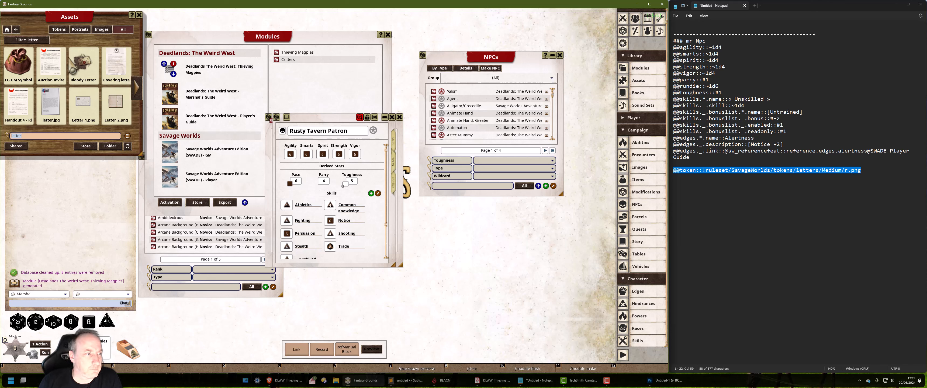
click(137, 89)
click(136, 88)
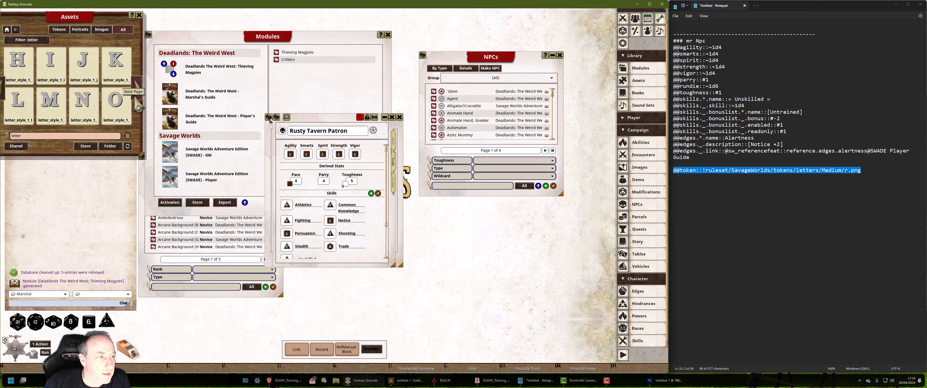
click(138, 103)
click(138, 102)
click(137, 103)
click(137, 103)
click(137, 103)
click(139, 103)
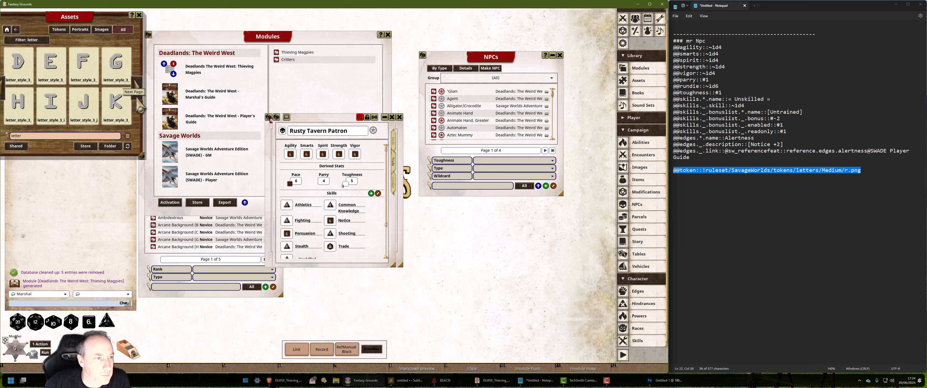
click(137, 103)
click(137, 103)
click(137, 102)
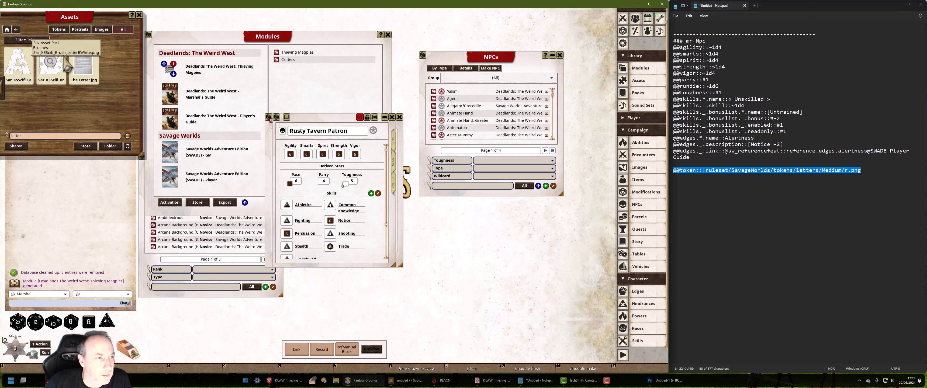
click(16, 30)
click(16, 30)
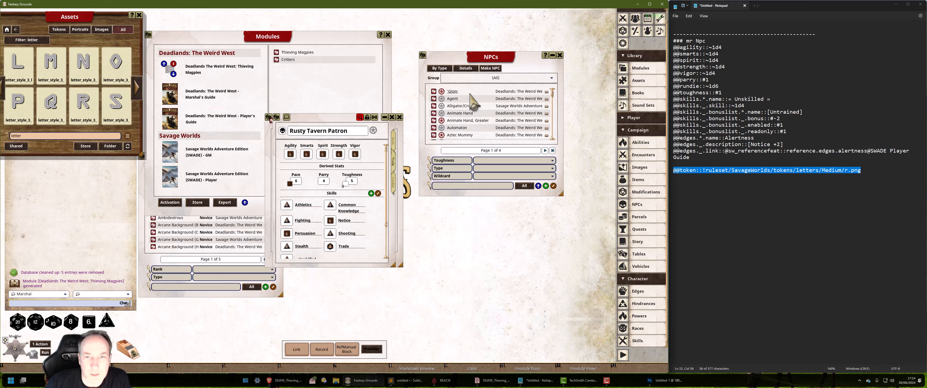
Open the uncategorized mr Npc record and assign the letter_style_3 R image to it.
click(484, 77)
click(466, 87)
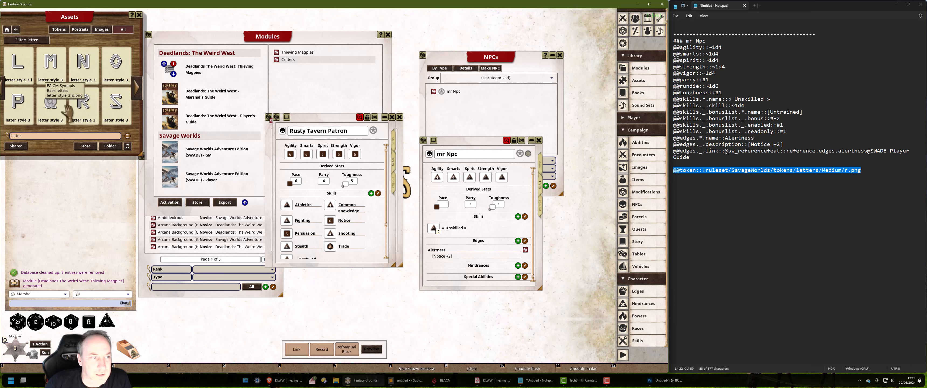
drag(82, 109, 529, 155)
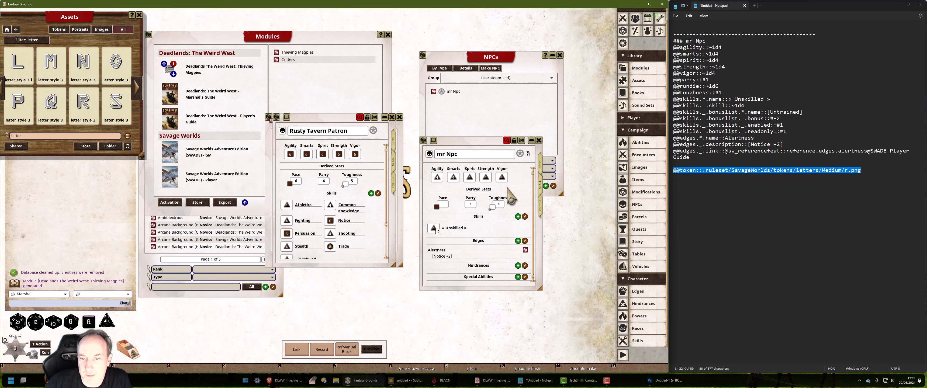
Export mr Npc as markdown, replace the Notepad text with it, and copy the letter_style_3_r.png token line.
drag(424, 140, 323, 348)
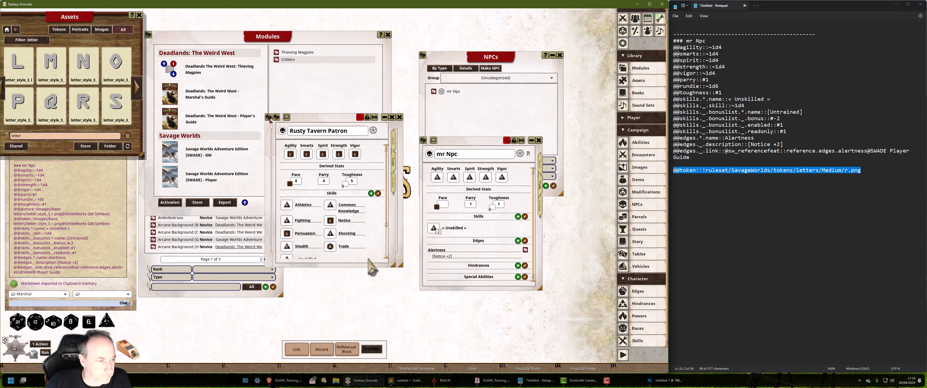
click(763, 279)
key(ctrl+a)
key(ctrl+v)
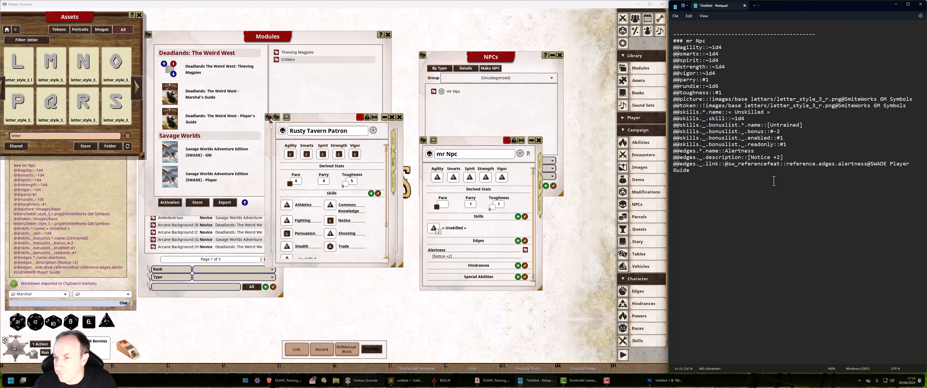
key(shift+Home)
key(ctrl+c)
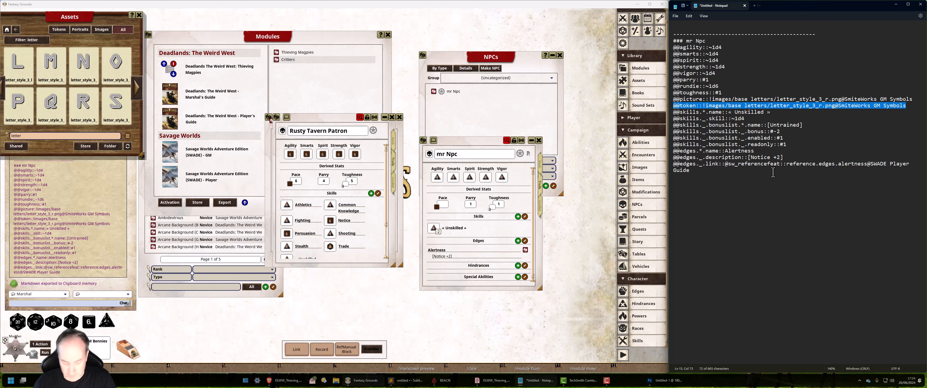
key(alt+Tab)
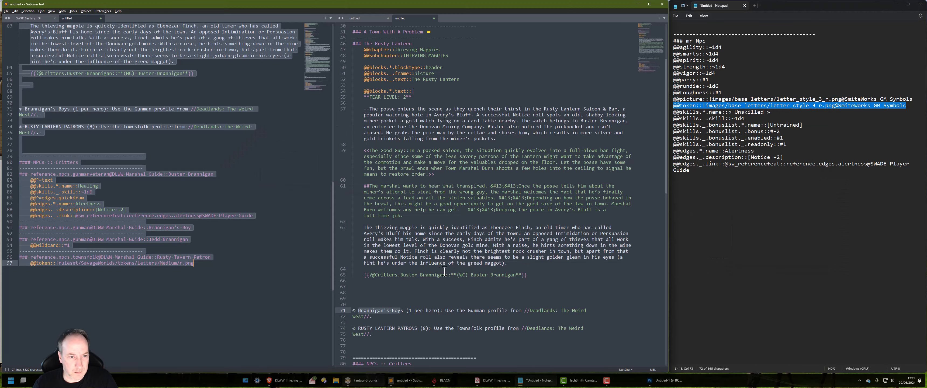
click(215, 264)
key(shift+Home)
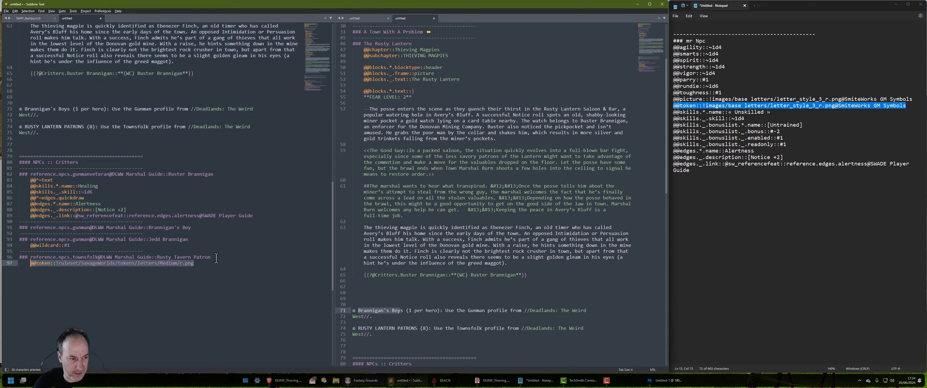
key(ctrl+v)
key(alt+Tab)
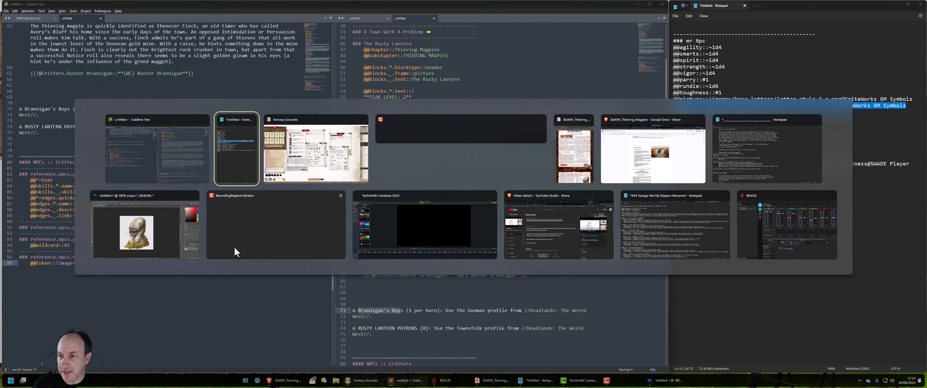
key(alt+Tab)
key(alt+Tab)
key(alt+Tab)
key(alt+Tab)
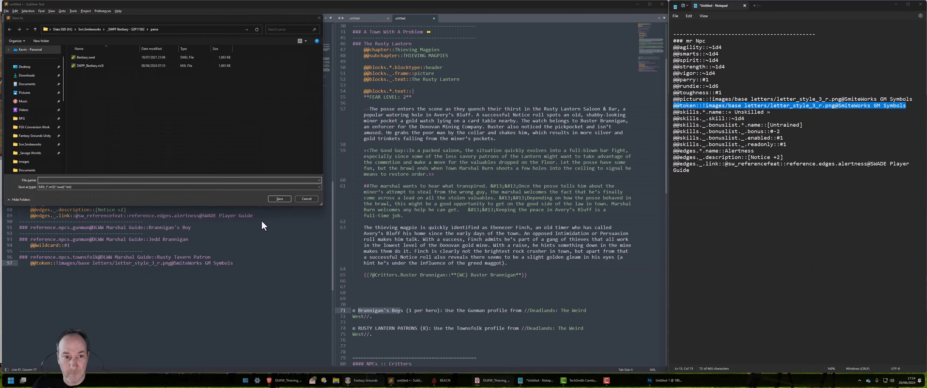
click(317, 199)
Return to Fantasy Grounds and close the Rusty Tavern Patron and mr Npc sheets.
key(alt+Tab)
key(alt+Tab)
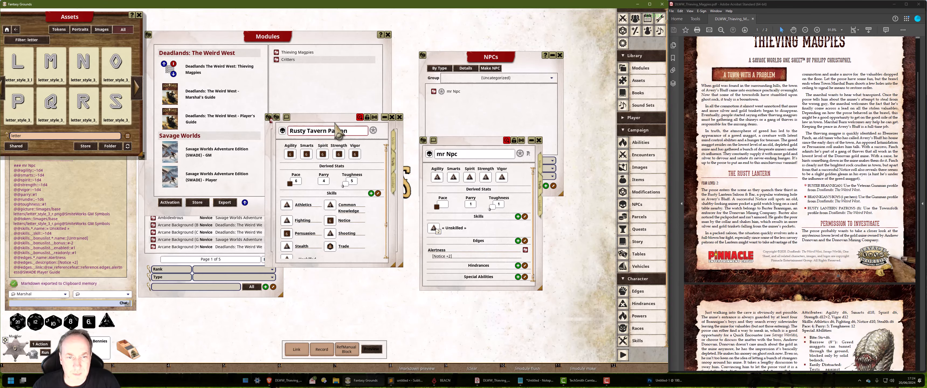
click(399, 117)
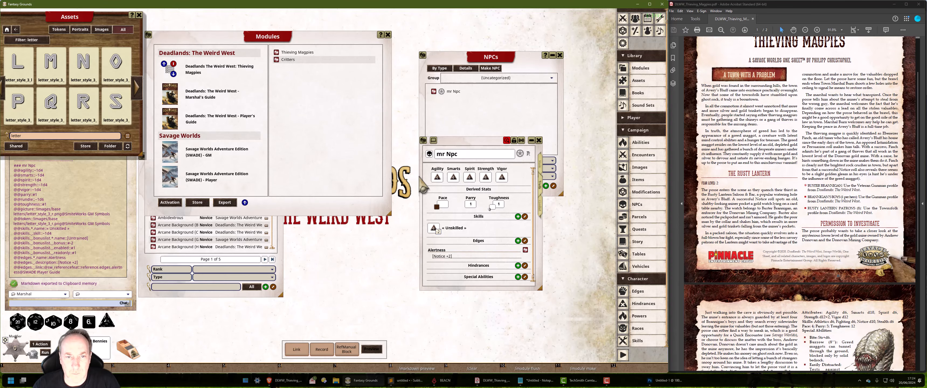
click(539, 140)
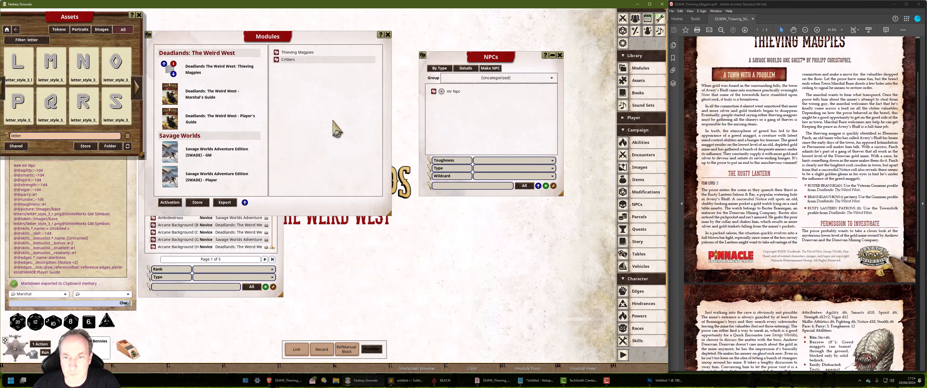
Reopen the mr Npc sheet and search all assets for "COWBOY".
click(453, 91)
drag(469, 142, 469, 87)
click(6, 29)
click(44, 135)
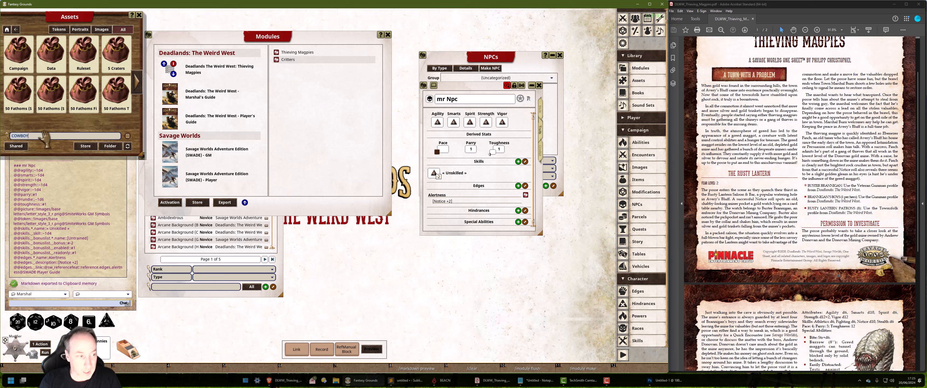
key(Return)
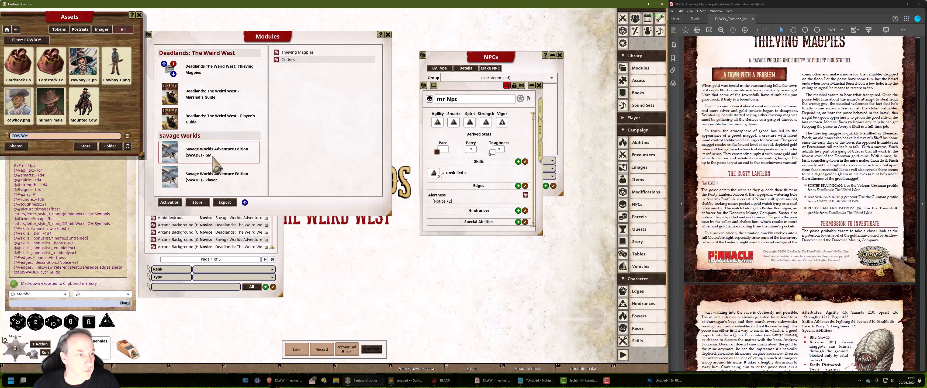
Assign human_male_cowboy_hat_modern.jpg as mr Npc's flat token and open its picture and tokens window.
drag(465, 85, 336, 75)
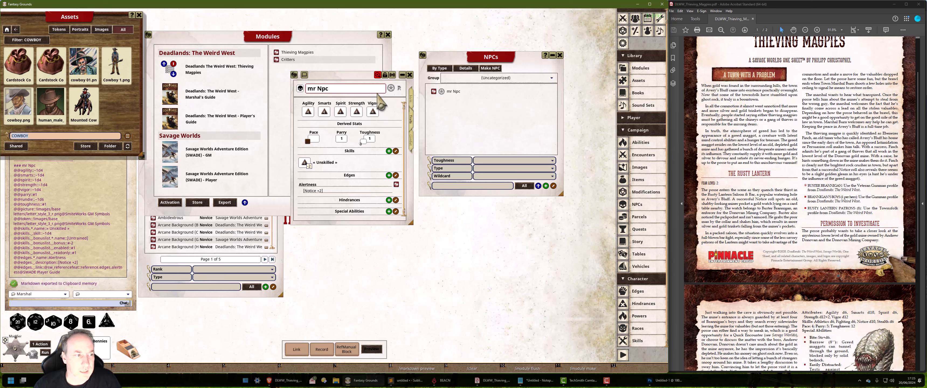
drag(58, 108, 399, 89)
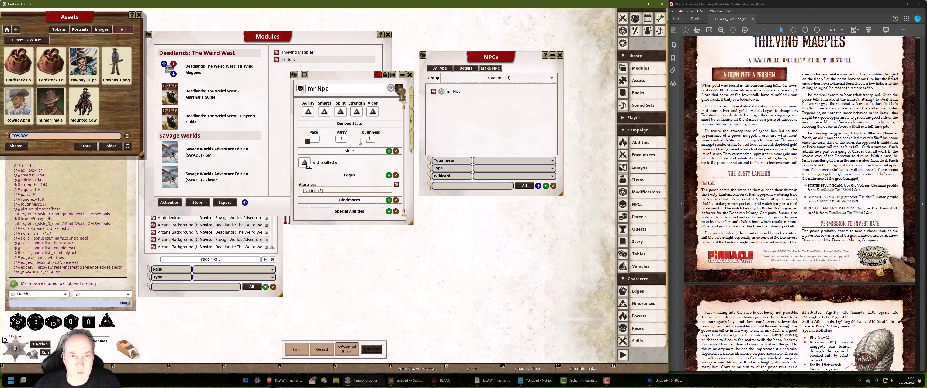
click(399, 89)
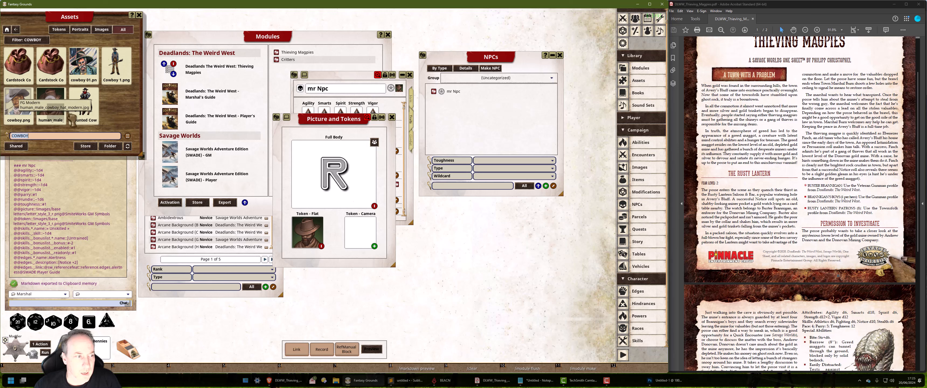
Set mr Npc's full-body picture to Cowboy 1.png, the camera token to Mounted Cowboy 1.png and the flat token to cowboy.png.
drag(51, 112, 335, 176)
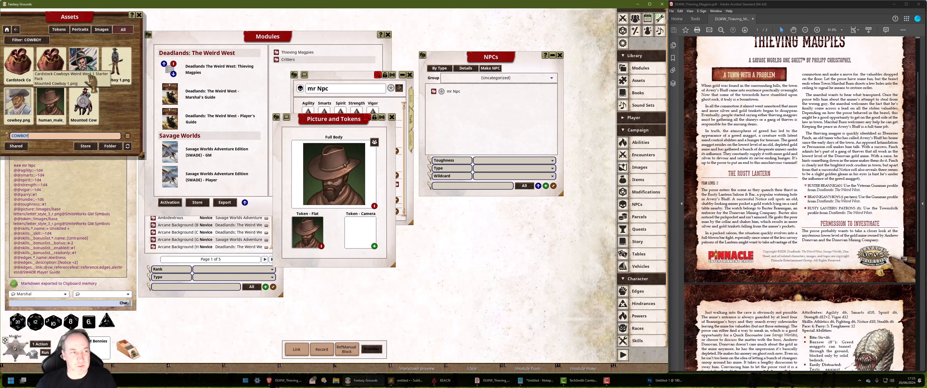
drag(116, 69, 336, 175)
drag(84, 104, 345, 245)
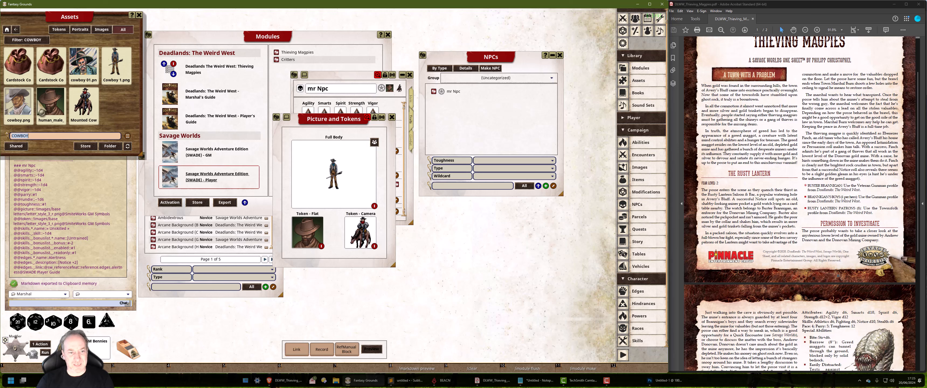
drag(18, 103, 308, 232)
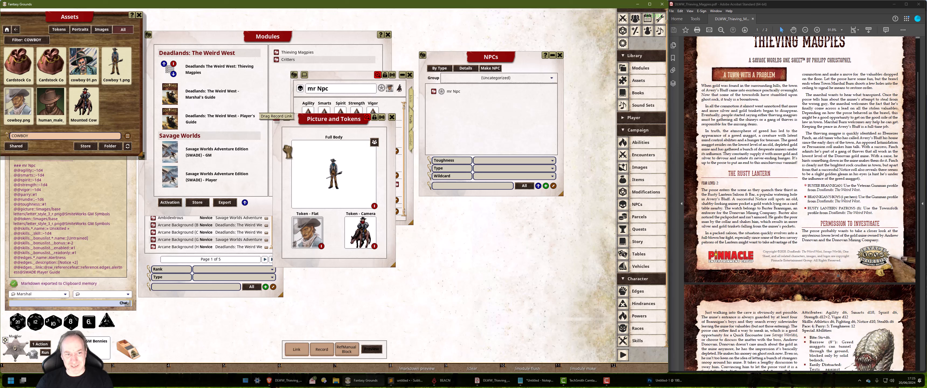
Export mr Npc as markdown, replace the Notepad contents with it and copy the picture, token and token3Dflat lines.
click(322, 350)
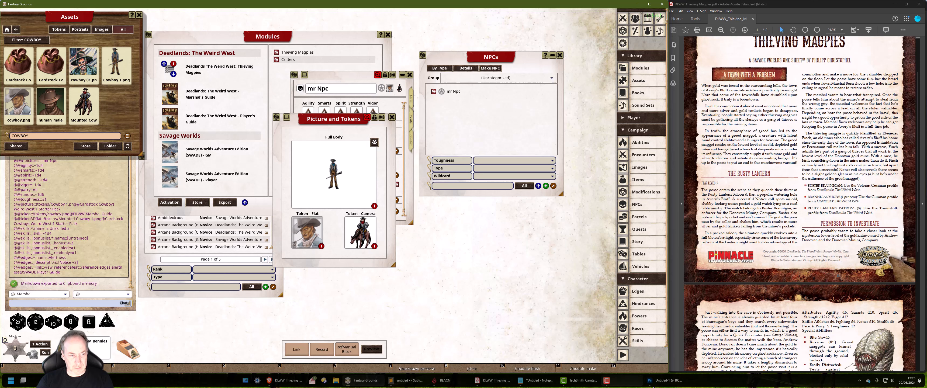
click(536, 380)
key(ctrl+a)
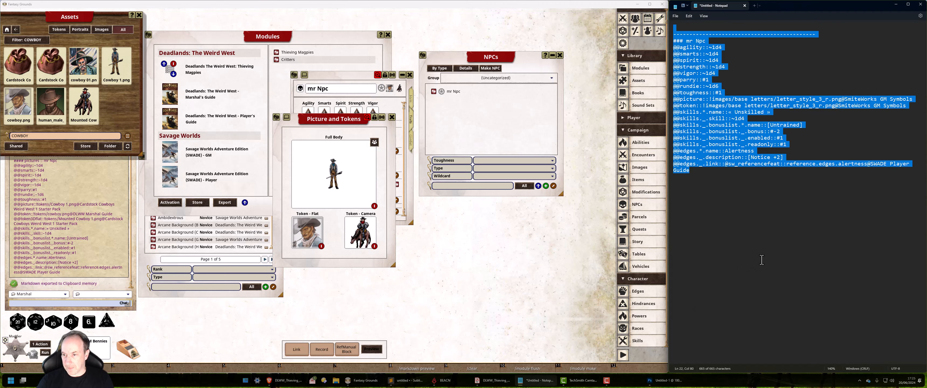
key(ctrl+v)
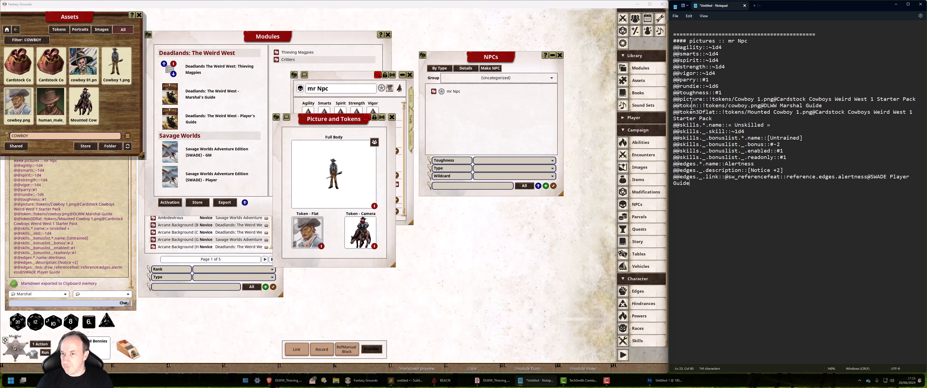
drag(717, 118, 671, 103)
key(ctrl+c)
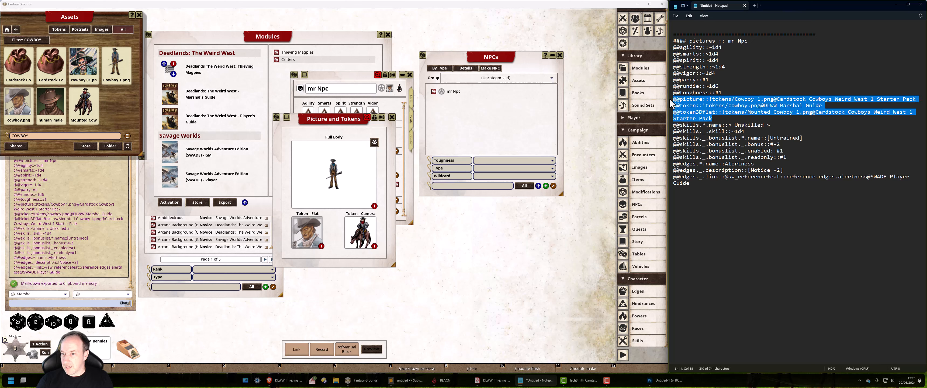
In Sublime Text, insert the copied picture, token and token3Dflat lines under the Brannigan's Boy NPC entry, each indented.
key(alt+Tab)
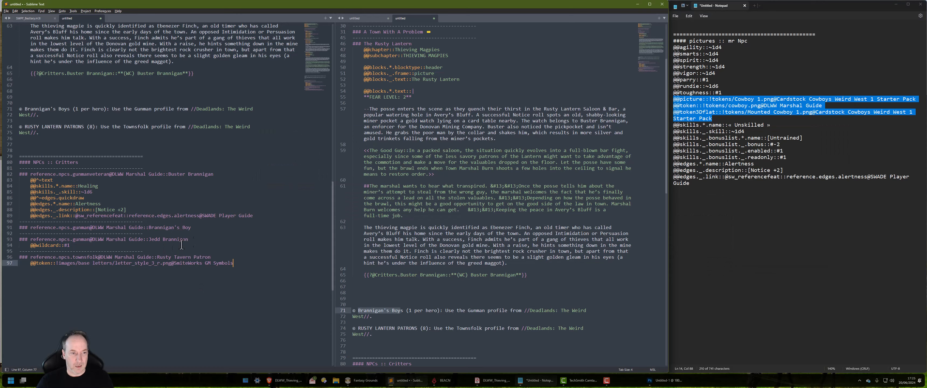
click(224, 232)
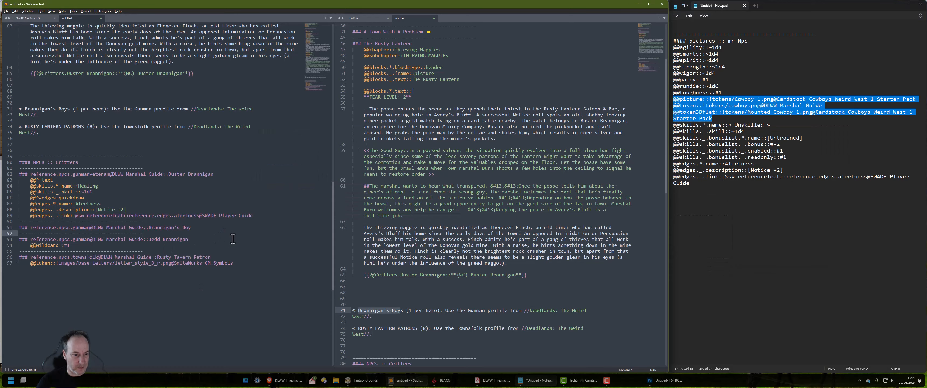
key(Home)
key(Return)
key(Up)
key(Tab)
key(ctrl+v)
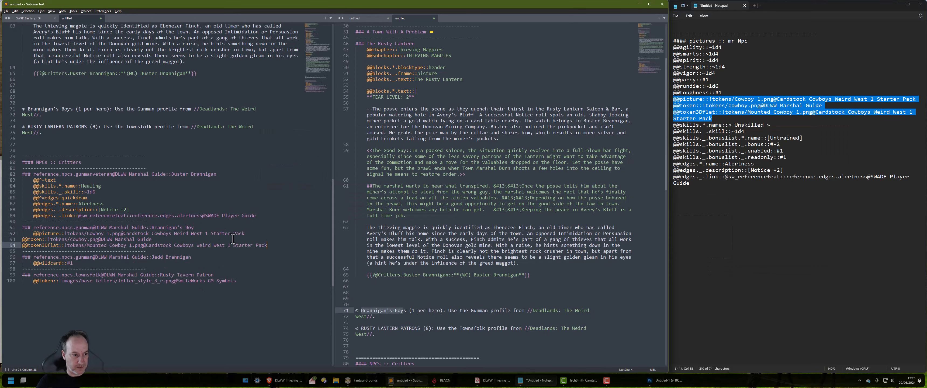
key(Up)
key(Home)
key(Tab)
key(Down)
key(Home)
key(Tab)
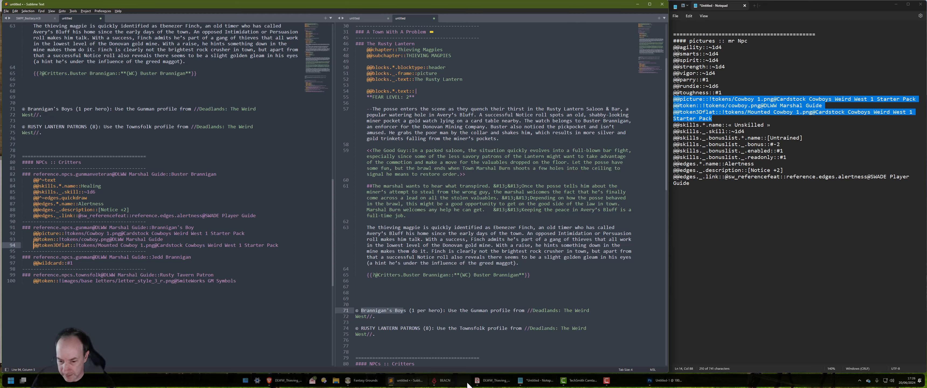
mouse_move(491, 386)
click(420, 293)
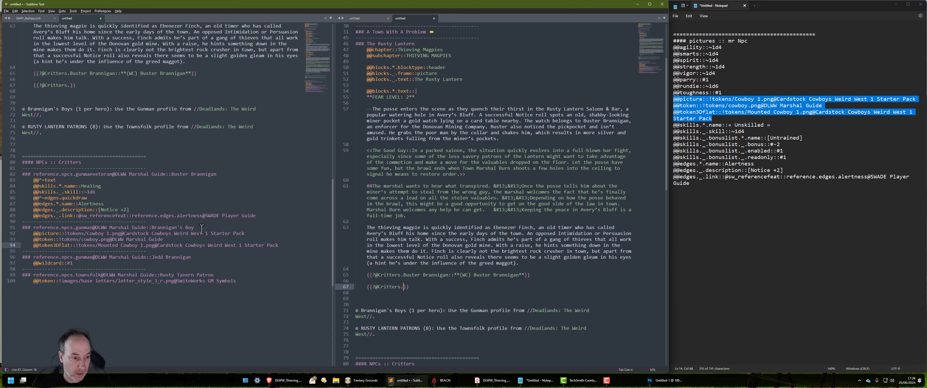
drag(194, 228, 155, 228)
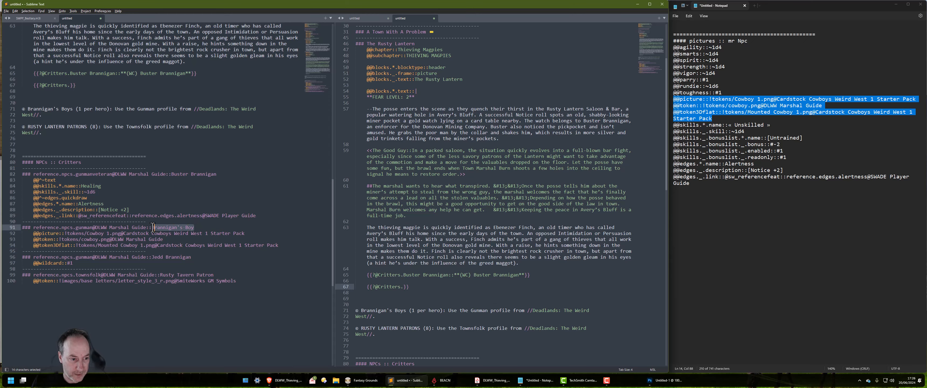
key(ctrl+c)
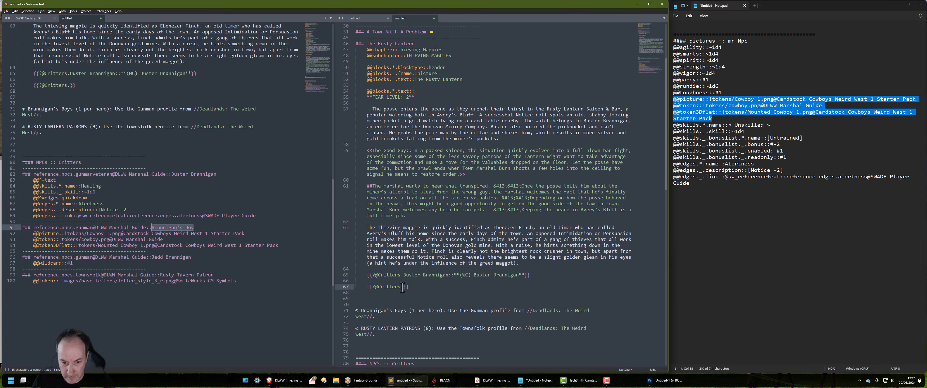
key(ctrl+v)
key(Return)
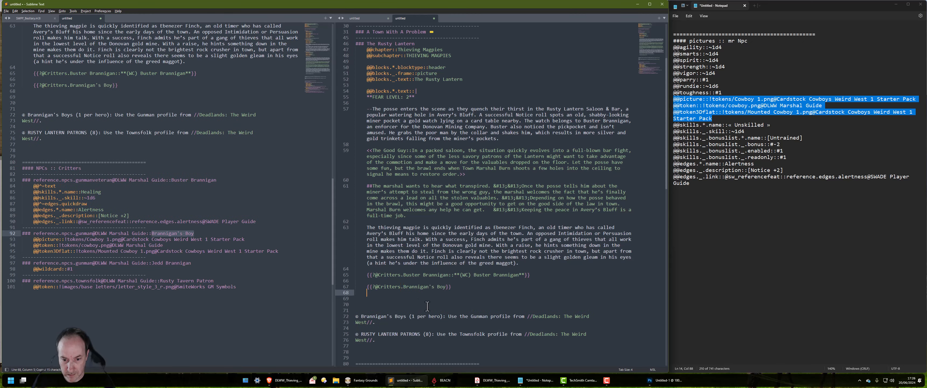
key(Up)
key(Up)
key(Delete)
key(Down)
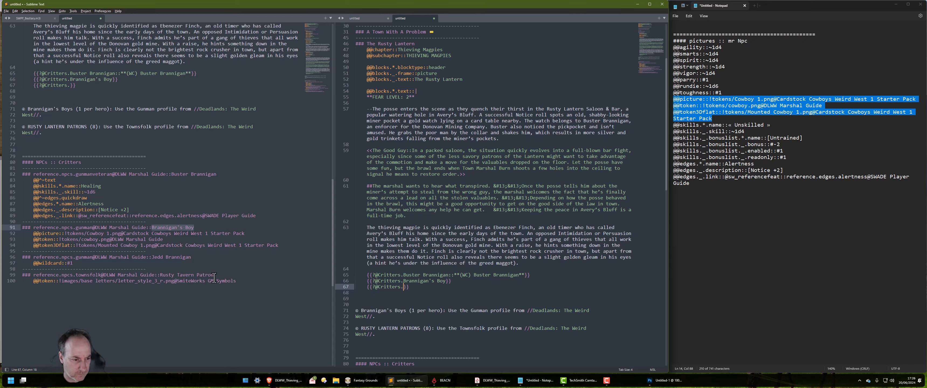
drag(214, 277, 181, 276)
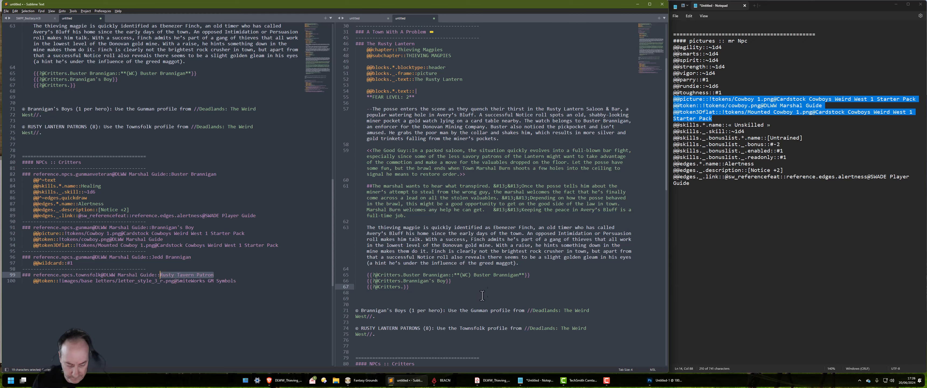
key(ctrl+v)
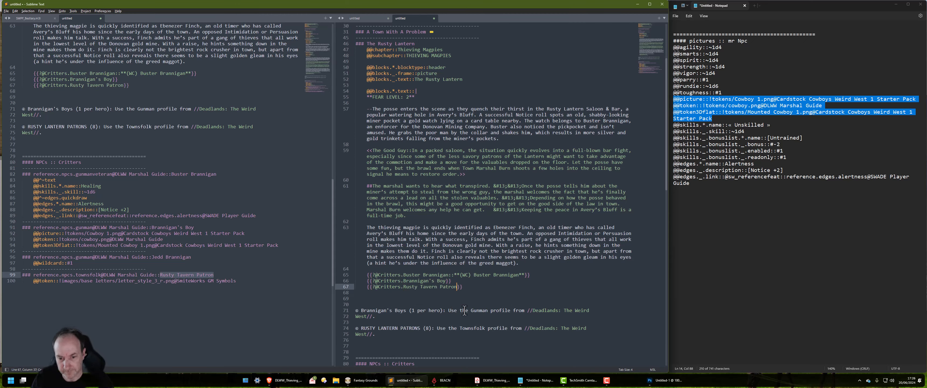
Remove the extra blank lines below the NPC links and indent the Brannigan's Boys and RUSTY LANTERN PATRONS notes.
key(Down)
key(Down)
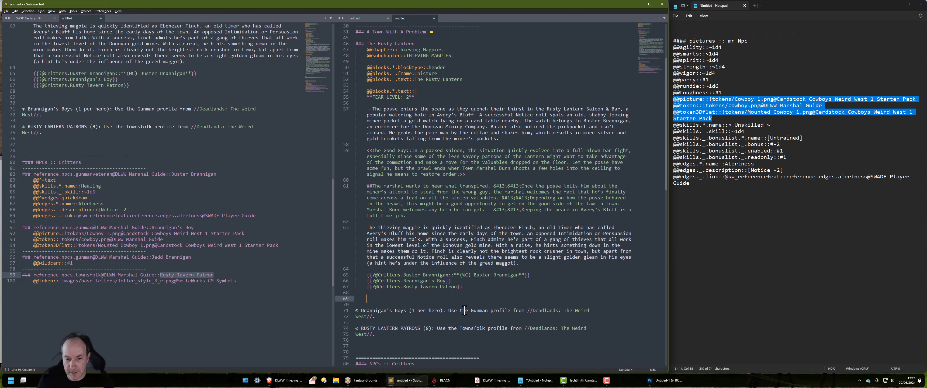
key(Delete)
key(Delete)
key(Down)
key(Down)
key(Down)
key(Home)
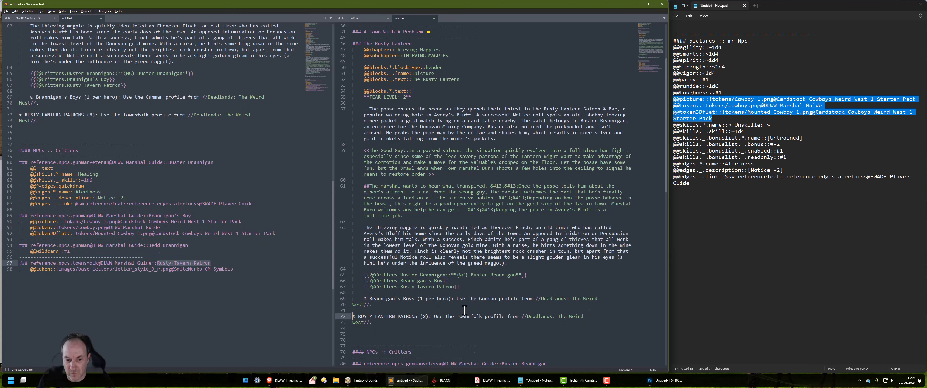
key(Tab)
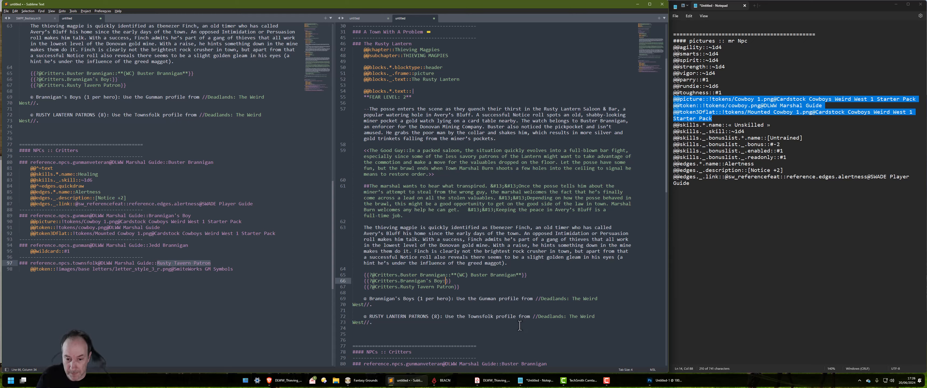
Give the Brannigan's Boy link the display text "Brannigan's Boys (1 per hero", copied from the note below.
drag(369, 299, 436, 298)
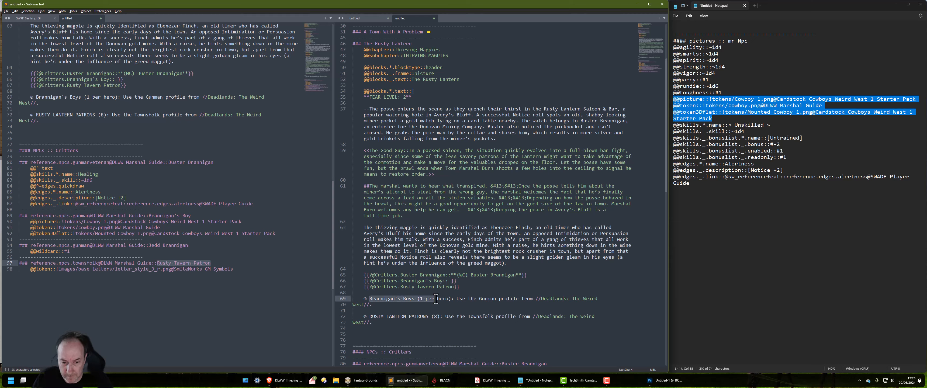
click(448, 281)
key(ctrl+v)
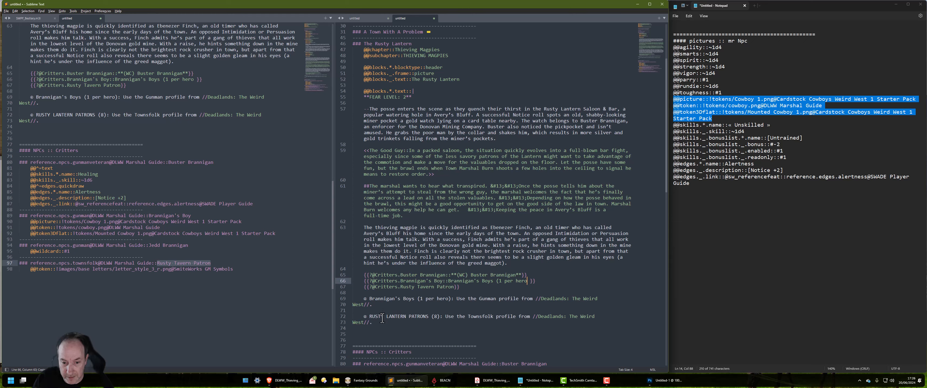
Convert the RUSTY LANTERN PATRONS note's name to title case and reuse "Rusty Lantern Patrons (8)" as the Rusty Tavern Patron link's display text.
drag(370, 317, 405, 317)
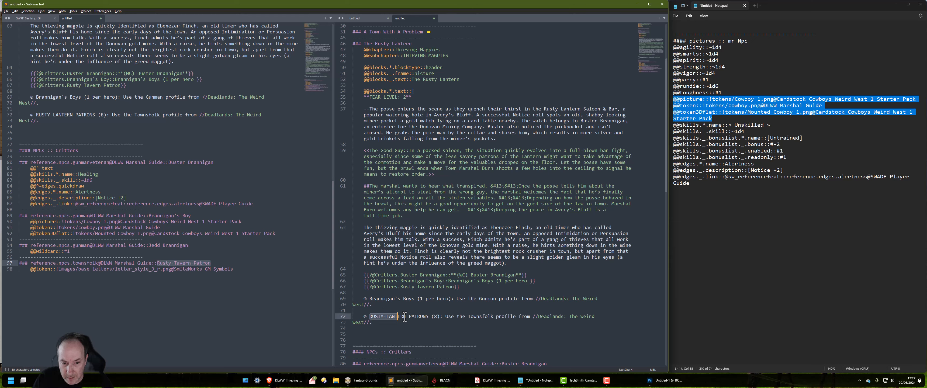
key(ctrl+k)
key(ctrl+t)
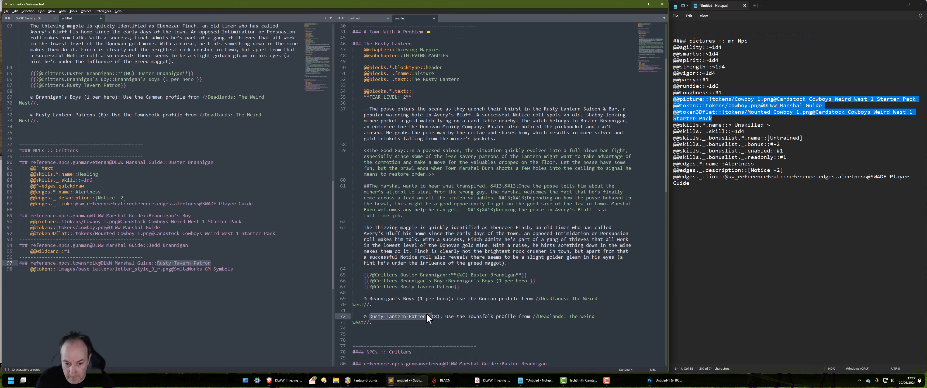
key(ctrl+c)
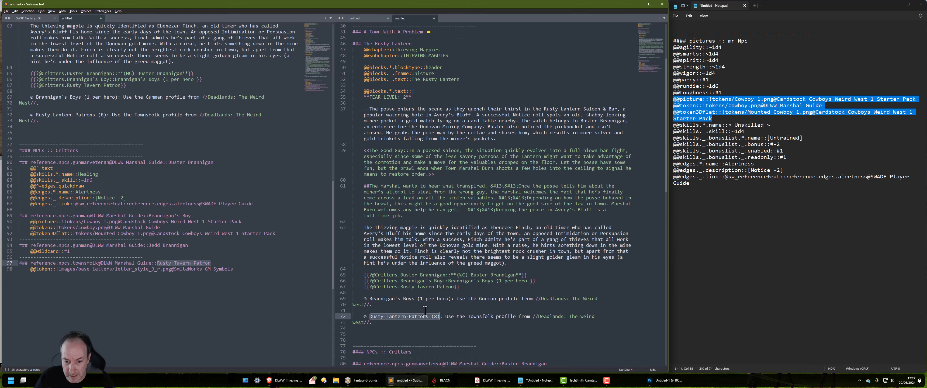
click(455, 286)
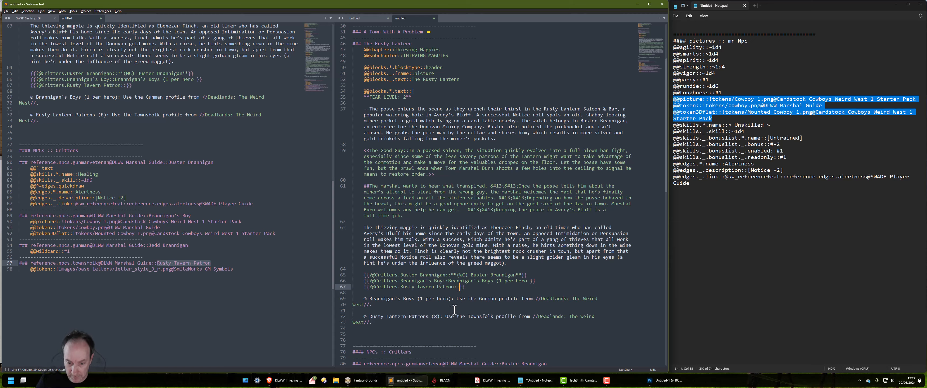
key(ctrl+v)
Delete the leftover Brannigan's Boys and Rusty Lantern Patrons notes below the three NPC links.
click(562, 297)
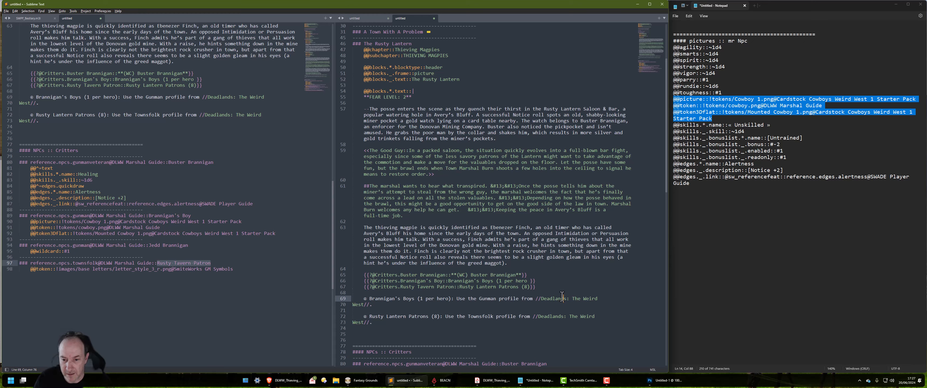
key(shift+Down)
key(shift+Down)
key(shift+Down)
key(shift+Down)
key(shift+Down)
key(Delete)
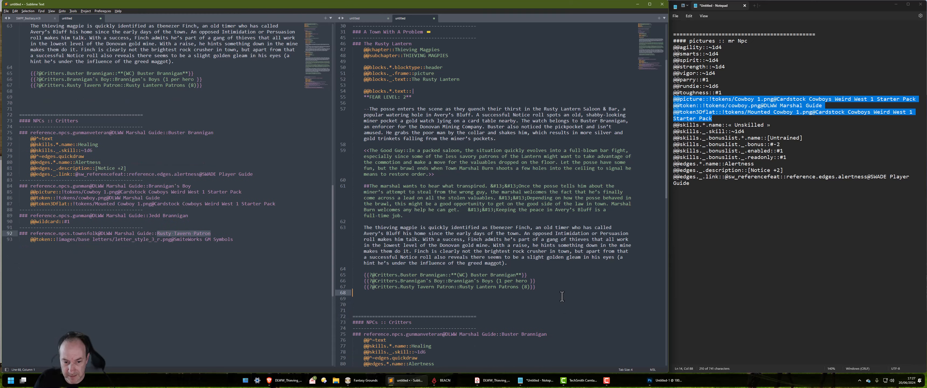
Copy the whole markdown document and regenerate the Thieving Magpies module from it in Fantasy Grounds.
click(187, 287)
key(ctrl+a)
right_click(183, 287)
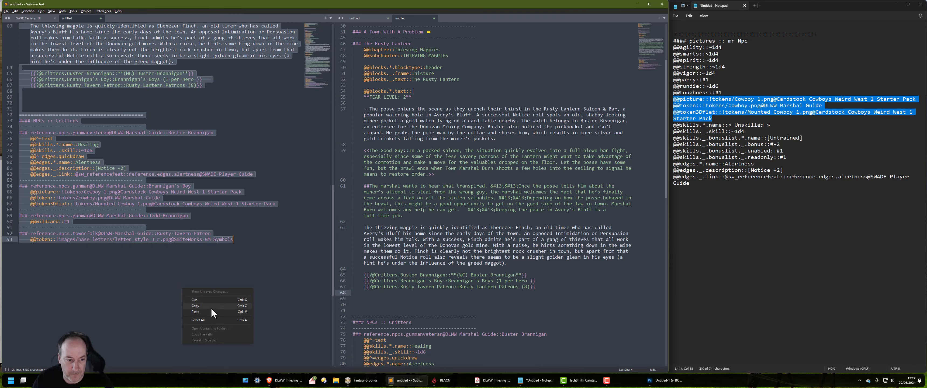
click(211, 308)
key(alt+Tab)
key(alt+Tab)
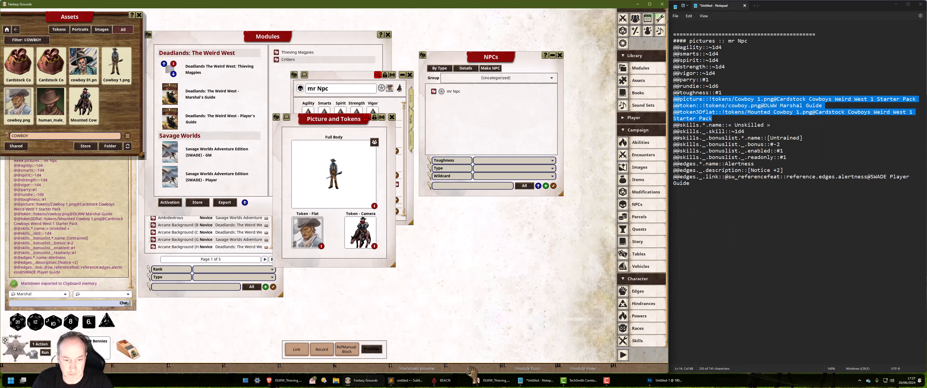
click(485, 367)
click(529, 368)
click(578, 368)
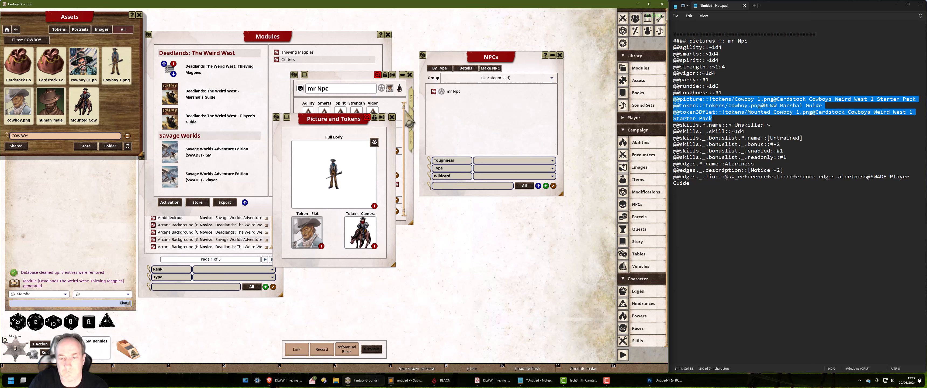
Open The Rusty Lantern page in the Thieving Magpies book and examine the NPC links at its end.
click(309, 54)
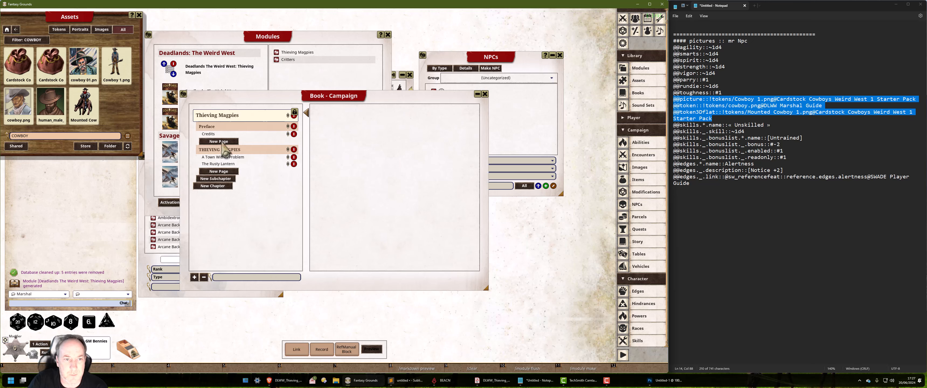
click(212, 164)
scroll(473, 194, down, 5)
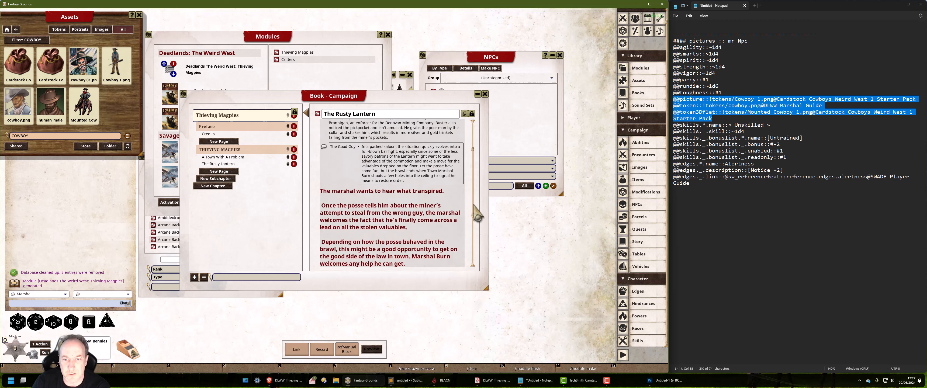
scroll(474, 208, down, 4)
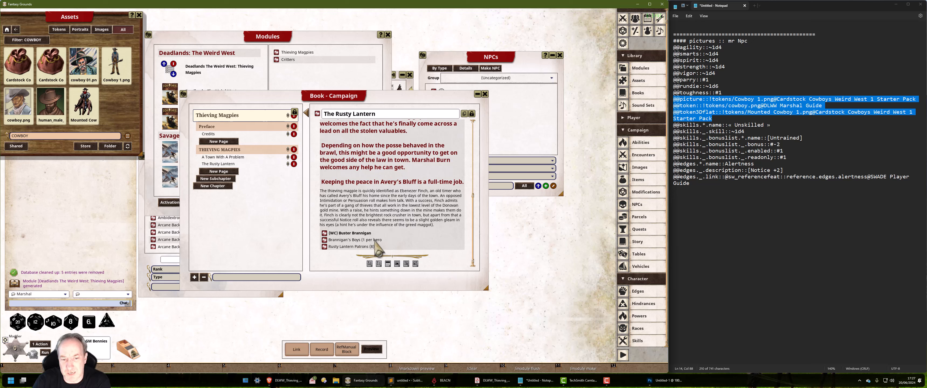
drag(337, 266, 443, 225)
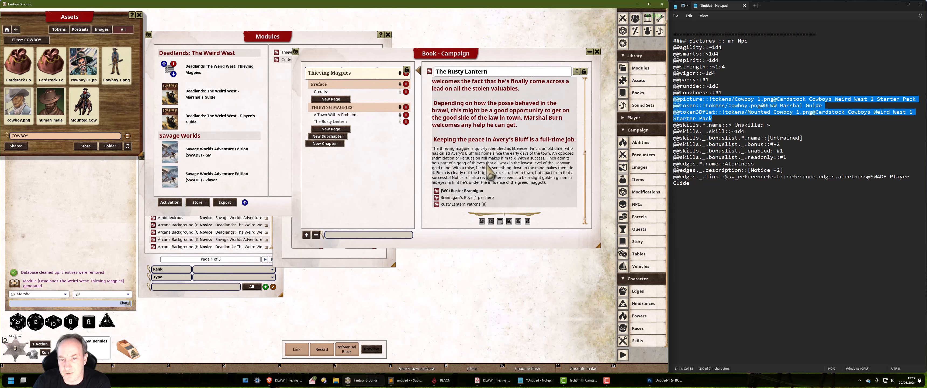
click(623, 18)
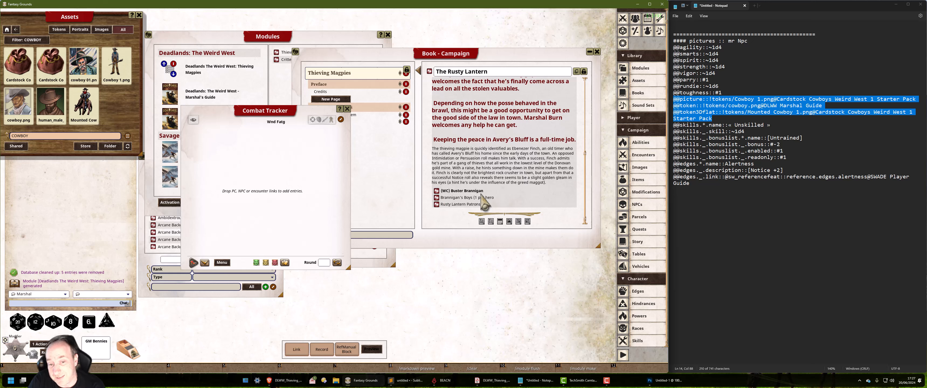
click(347, 109)
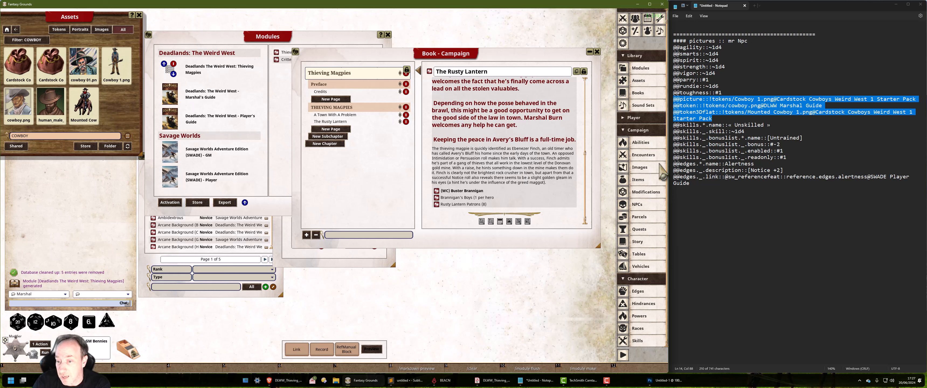
Create a new random encounter record and place its window clear of the Thieving Magpies book.
click(644, 155)
drag(502, 217, 538, 227)
click(503, 231)
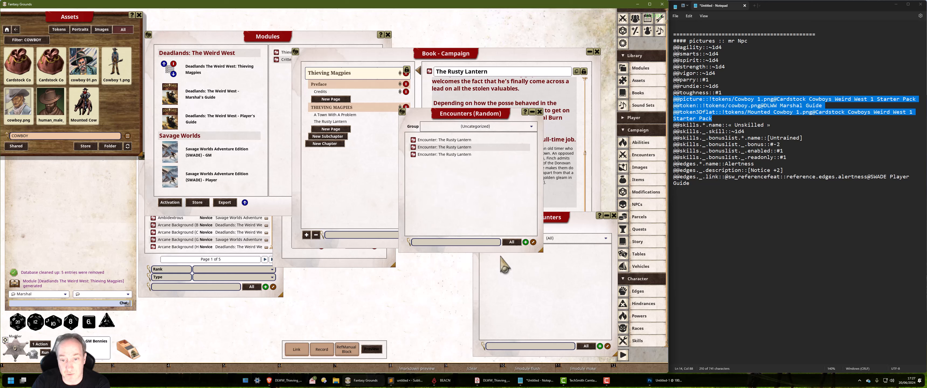
drag(551, 218, 547, 224)
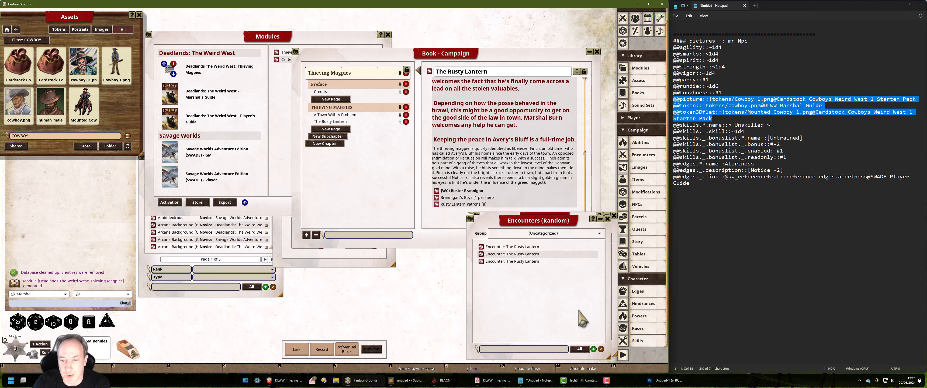
click(593, 349)
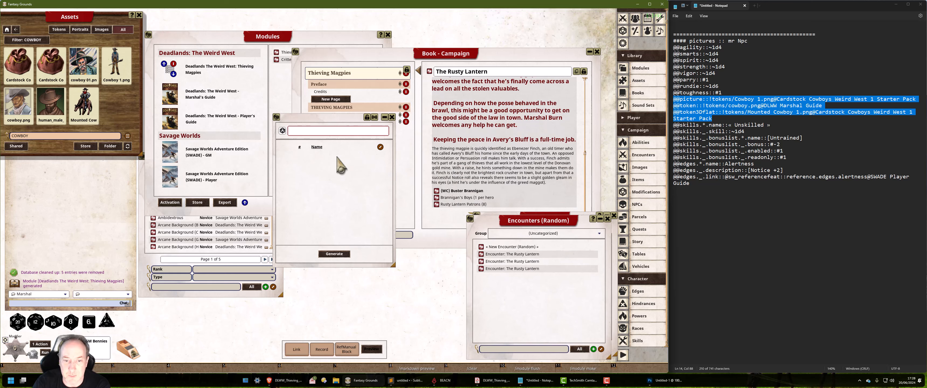
drag(338, 121, 544, 210)
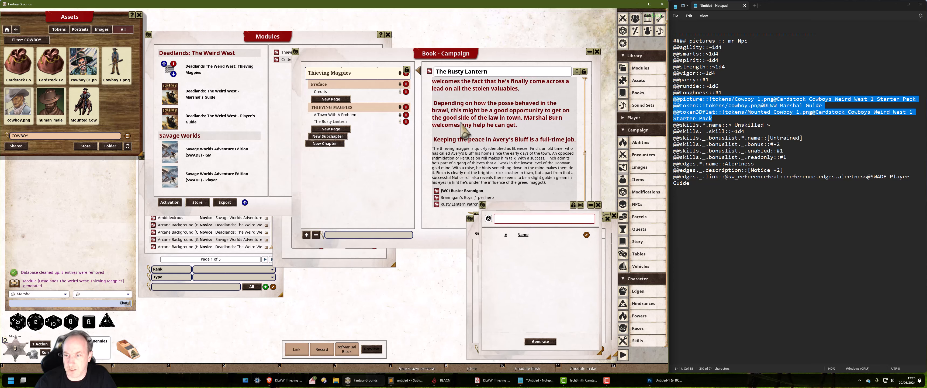
Name the random encounter "Encounter: The Rusty Lantern", reusing the story page's title.
click(521, 74)
key(shift+Home)
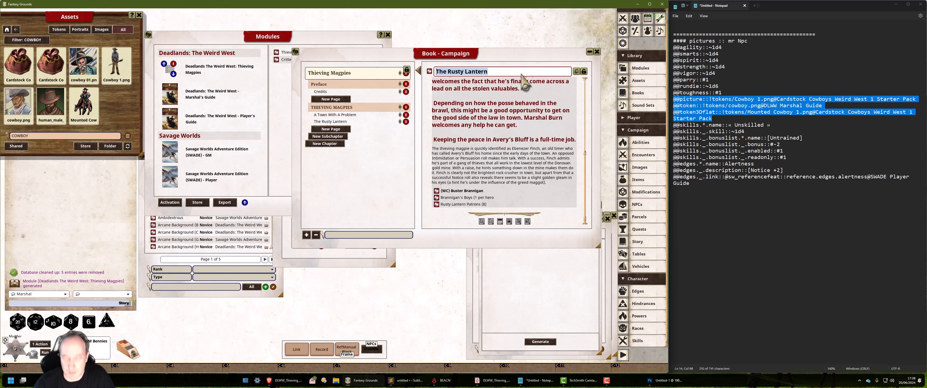
click(551, 299)
key(ctrl+v)
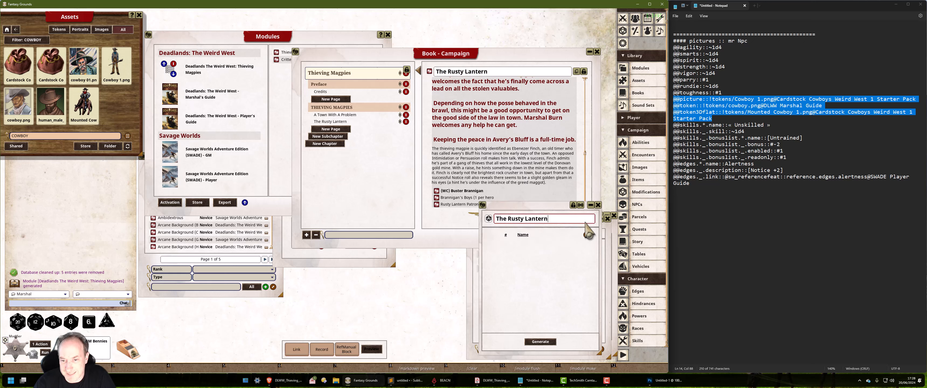
key(shift)
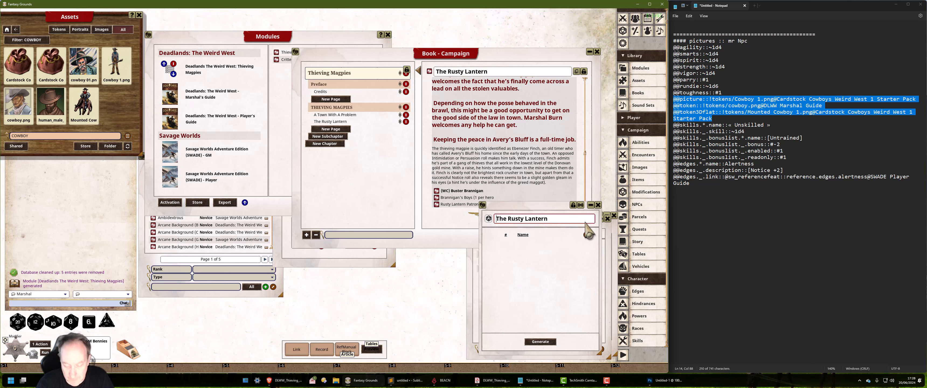
text(Encounter:)
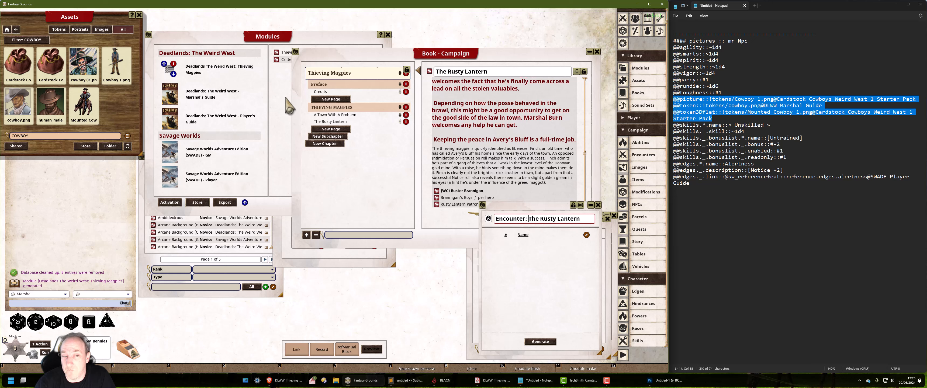
Try to add Buster Brannigan to the encounter from the link on The Rusty Lantern page.
click(286, 59)
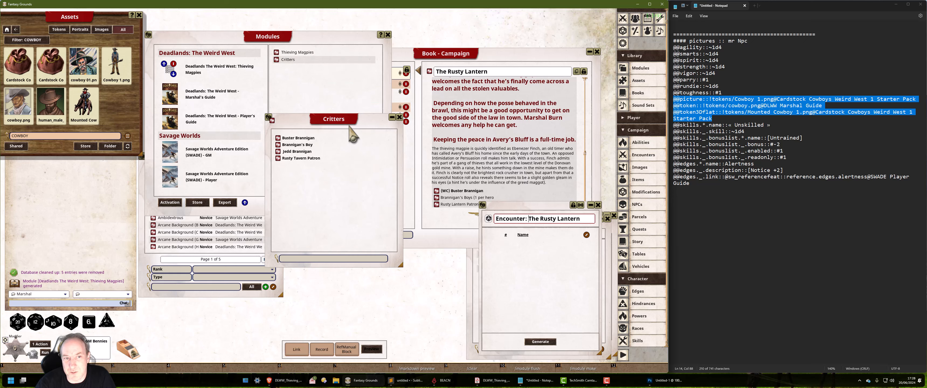
click(399, 117)
click(503, 65)
click(527, 284)
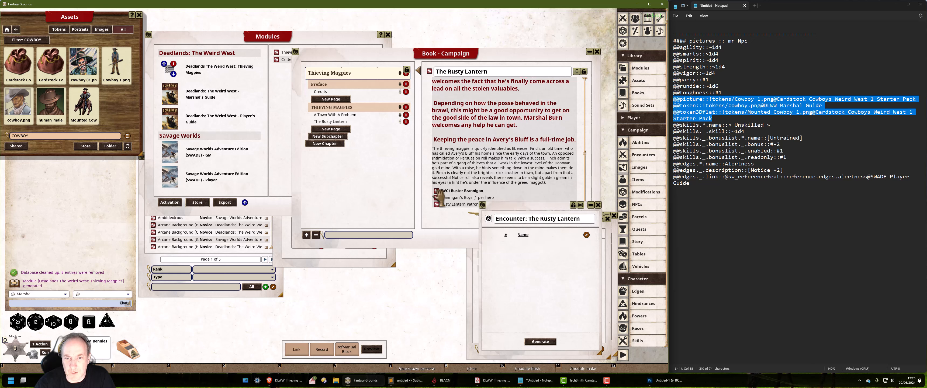
drag(437, 191, 542, 319)
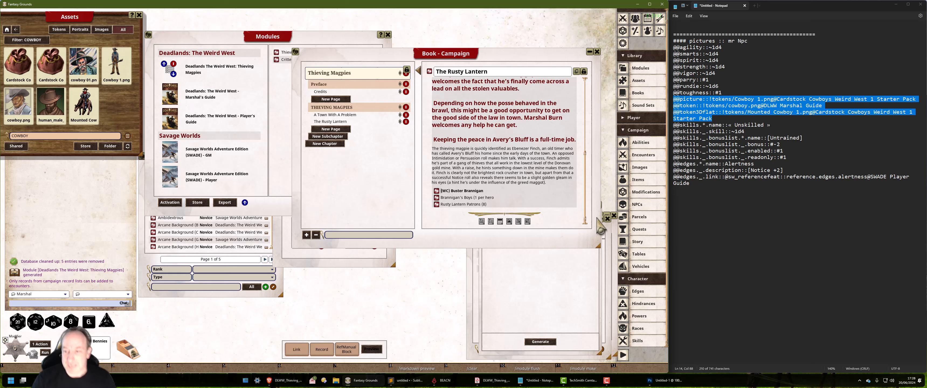
Add the 'Glom NPC from the Deadlands: The Weird West - Marshal's Guide to the encounter and remove it again.
click(656, 206)
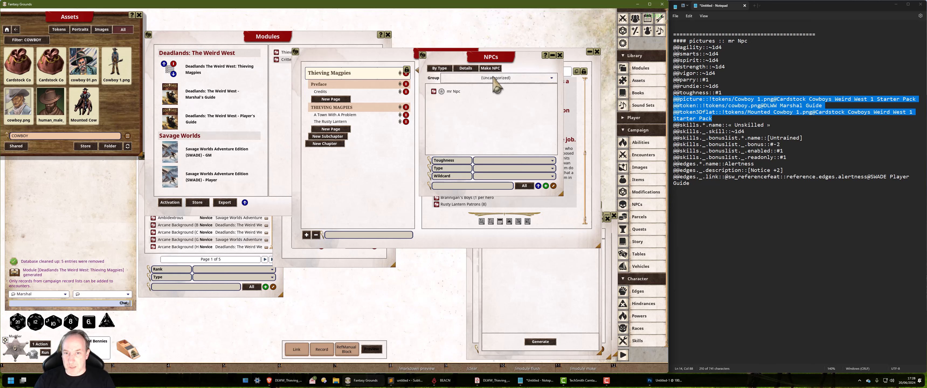
click(469, 93)
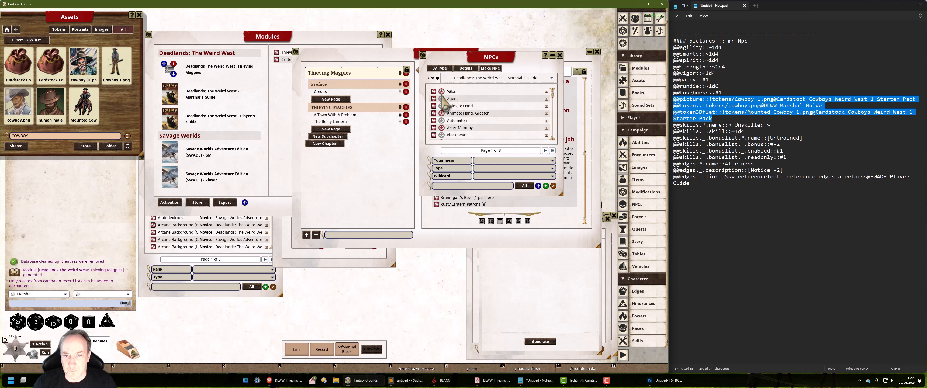
click(559, 348)
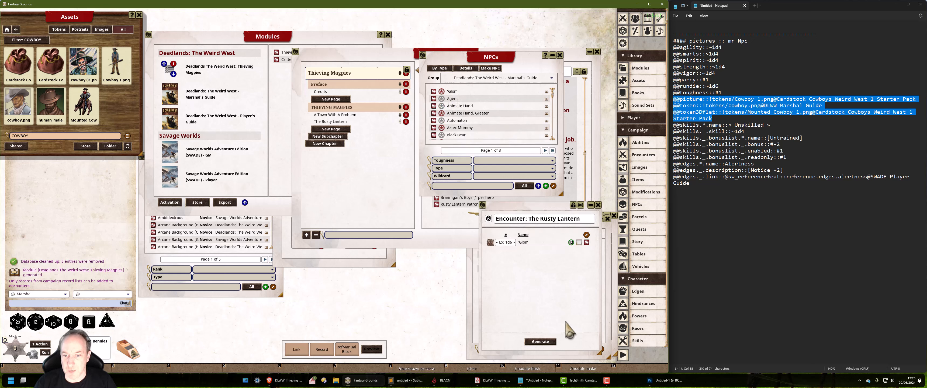
click(585, 235)
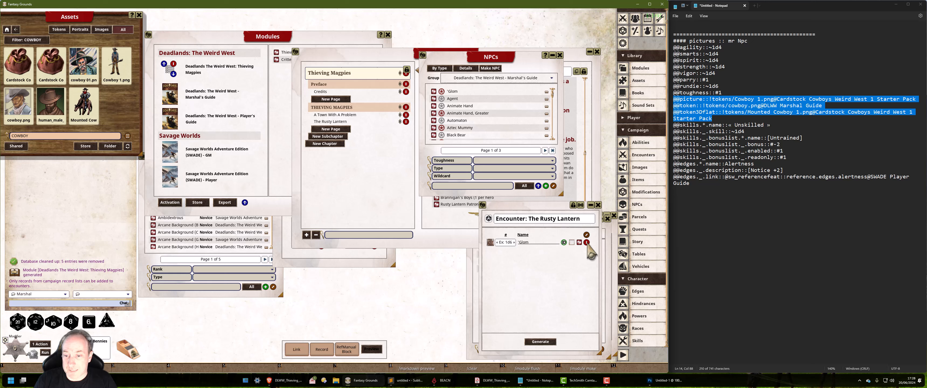
click(587, 242)
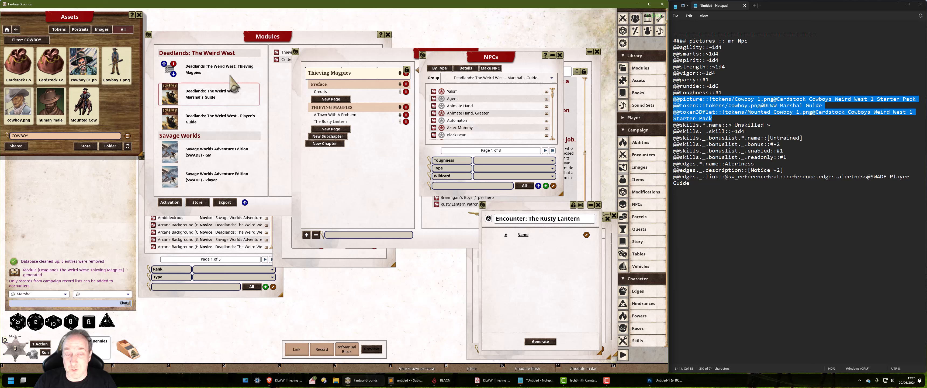
Add mr Npc from the uncategorized campaign NPCs to The Rusty Lantern encounter.
click(212, 72)
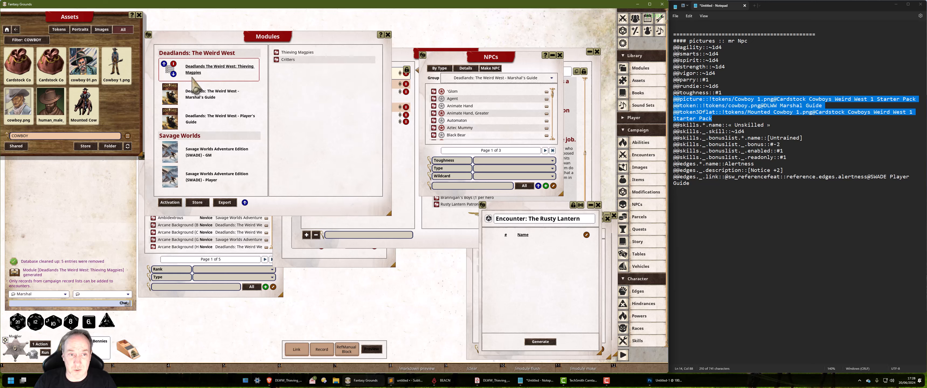
click(306, 59)
click(399, 117)
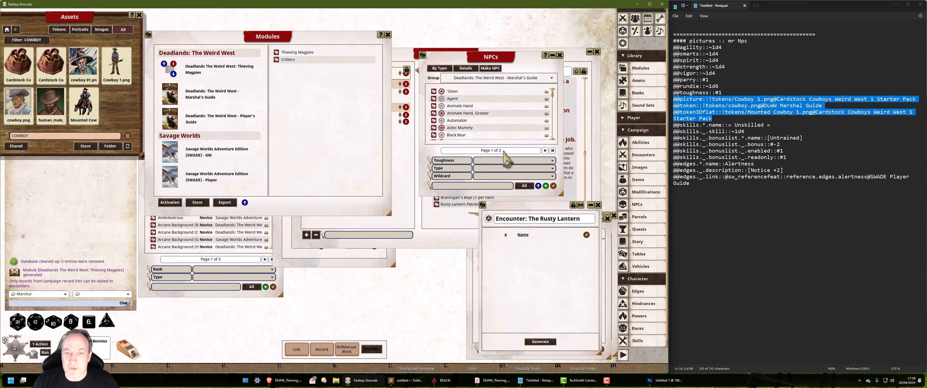
click(504, 79)
click(482, 85)
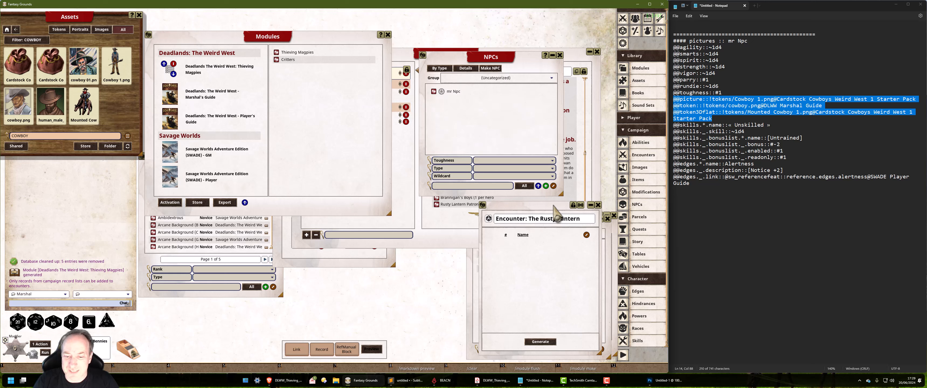
drag(553, 207, 531, 212)
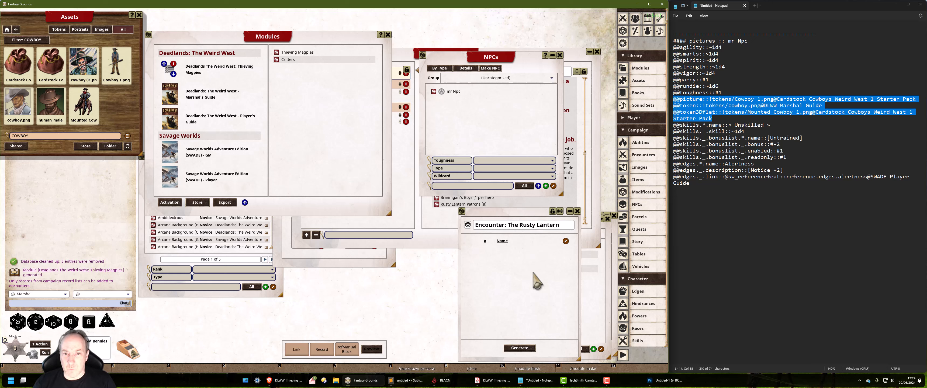
drag(435, 95, 501, 298)
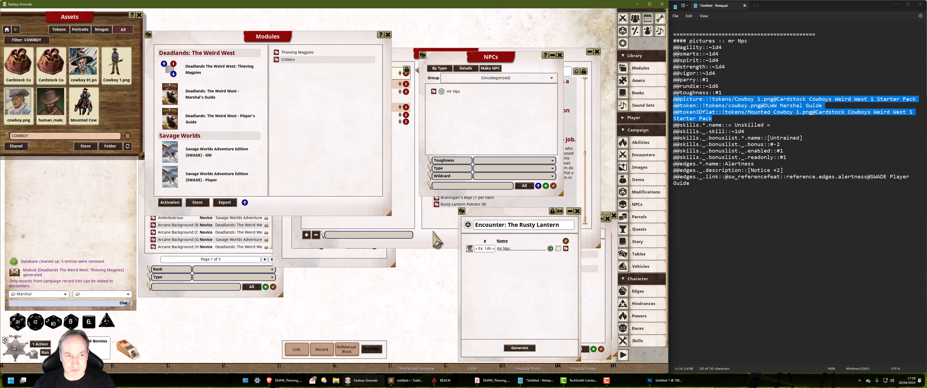
Bring up the Thieving Magpies PDF for reference, and give the encounter's NPC entry a count of 1 and the name Buster Brannigan.
click(493, 381)
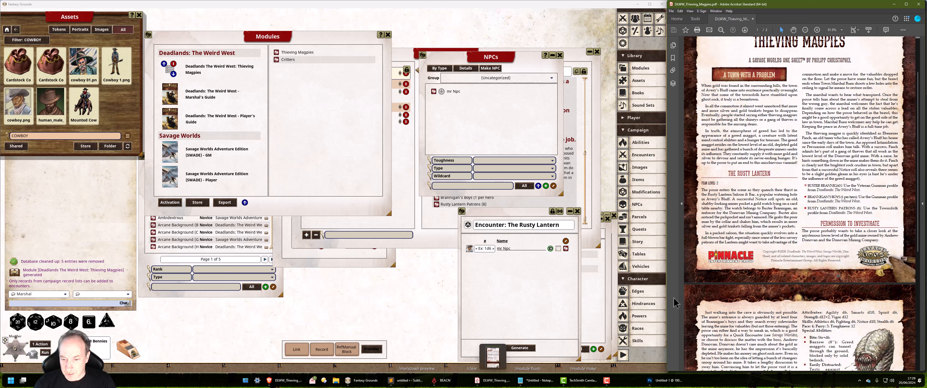
click(485, 249)
text(1)
key(Tab)
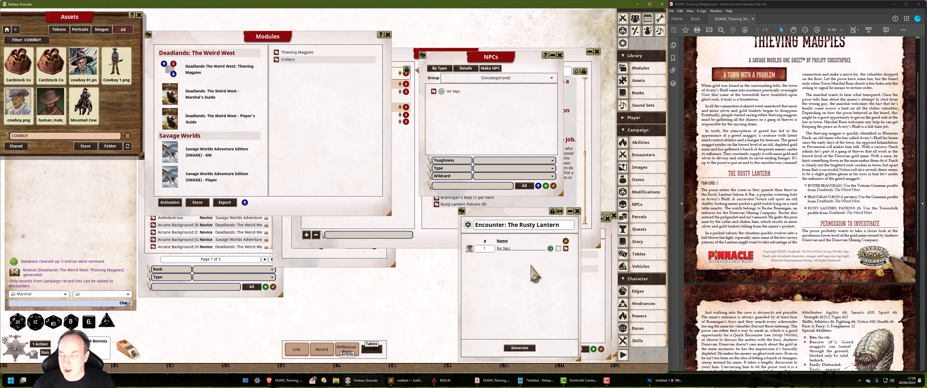
text(Buster)
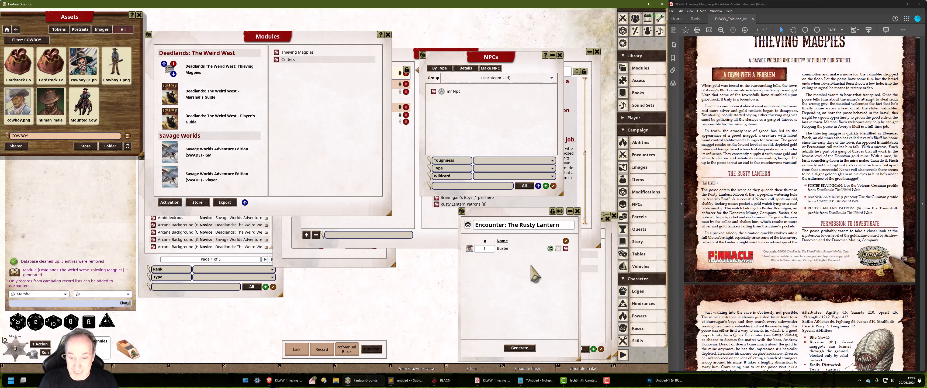
text( Brannigan)
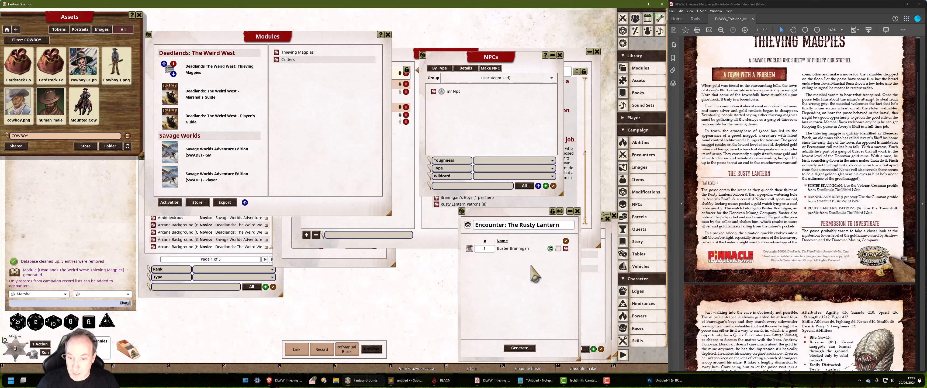
Import all records of the Thieving Magpies module into the campaign and enlarge the Brannigan's Boy sheet to examine it.
click(276, 60)
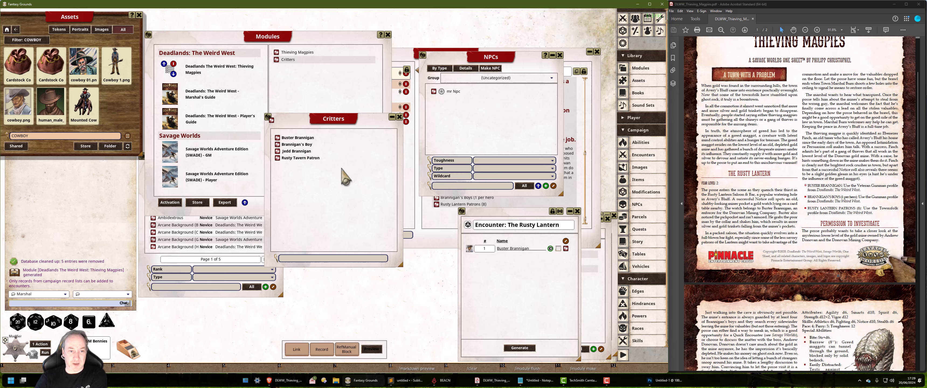
click(399, 117)
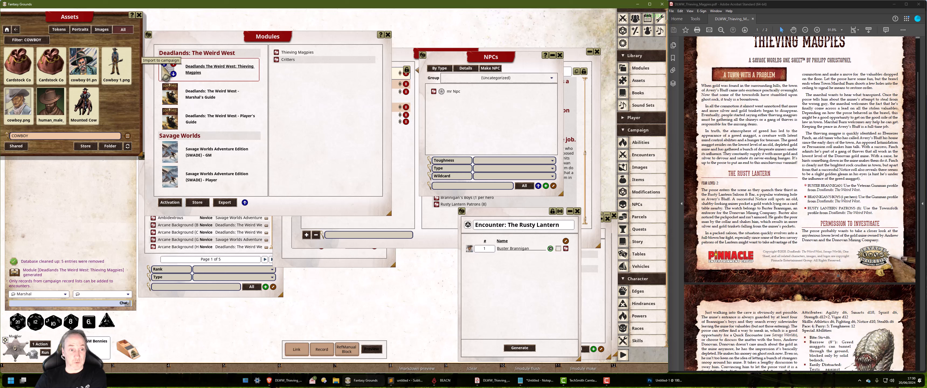
click(166, 67)
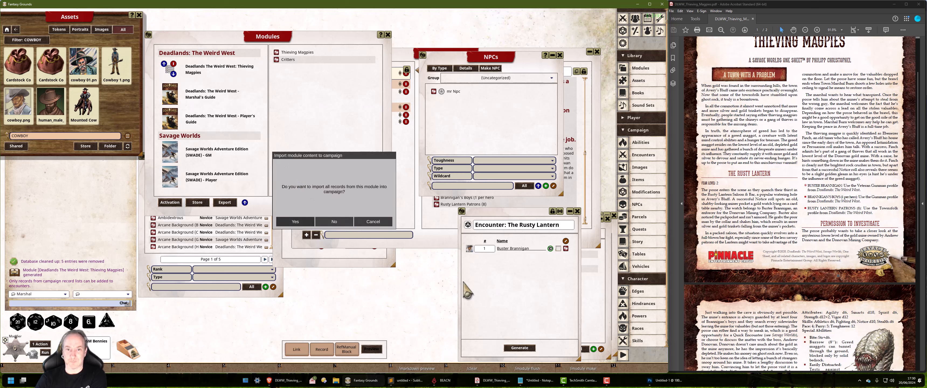
key(Return)
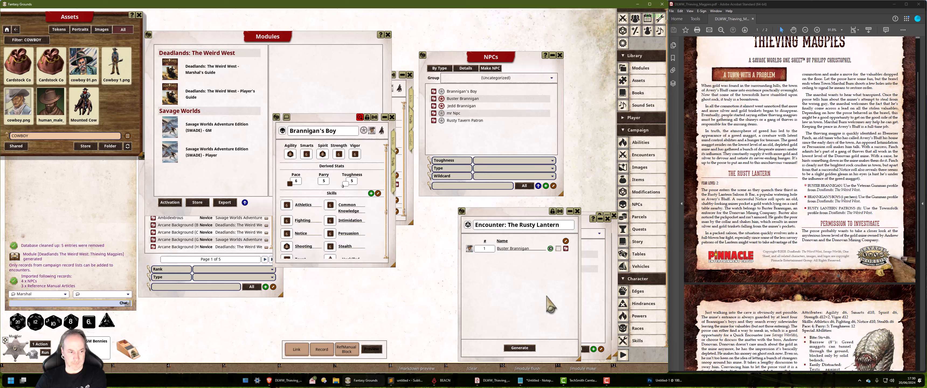
drag(342, 267, 353, 334)
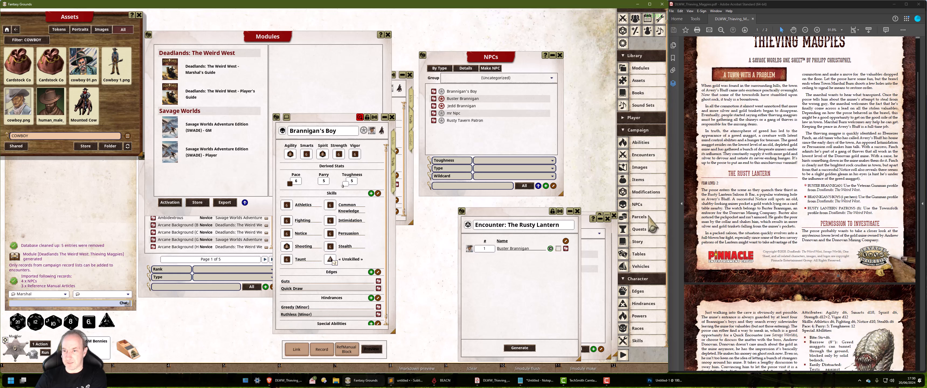
Delete every record in the campaign's story list, then close the list and the Brannigan's Boy sheet.
click(650, 241)
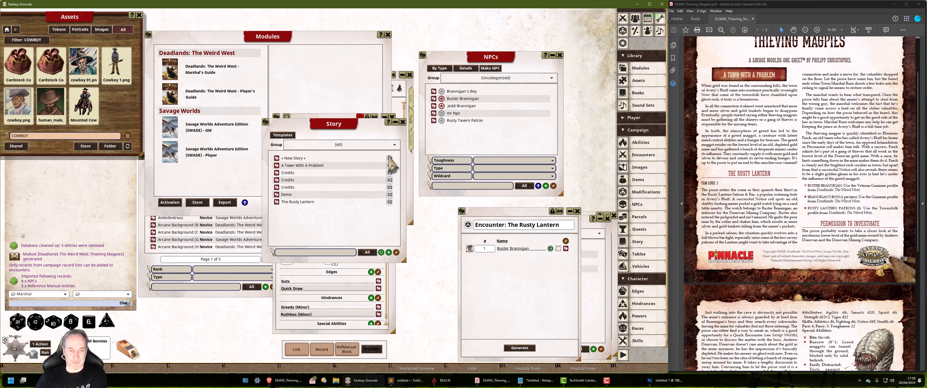
click(396, 252)
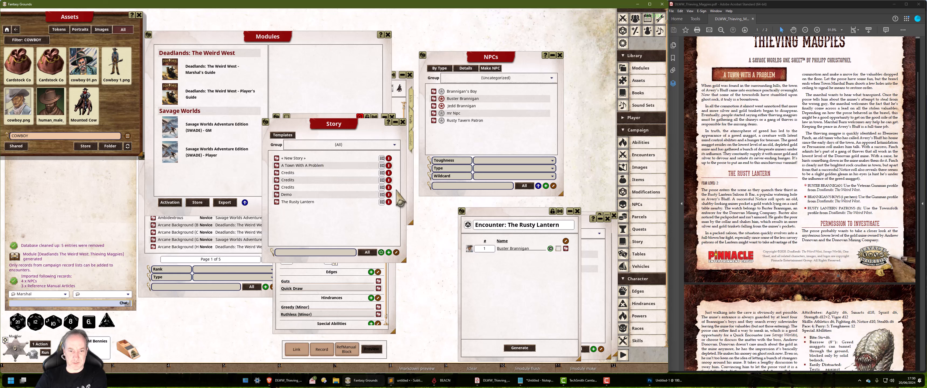
double_click(390, 159)
double_click(391, 158)
double_click(391, 159)
click(391, 159)
click(391, 158)
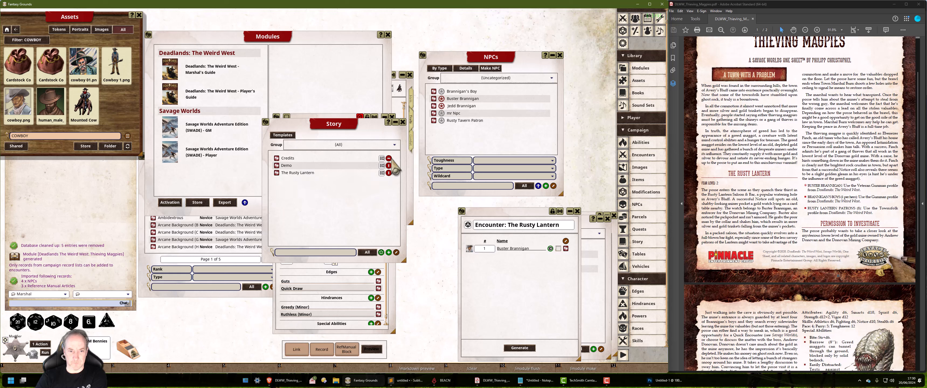
double_click(391, 159)
double_click(390, 159)
double_click(391, 158)
click(403, 122)
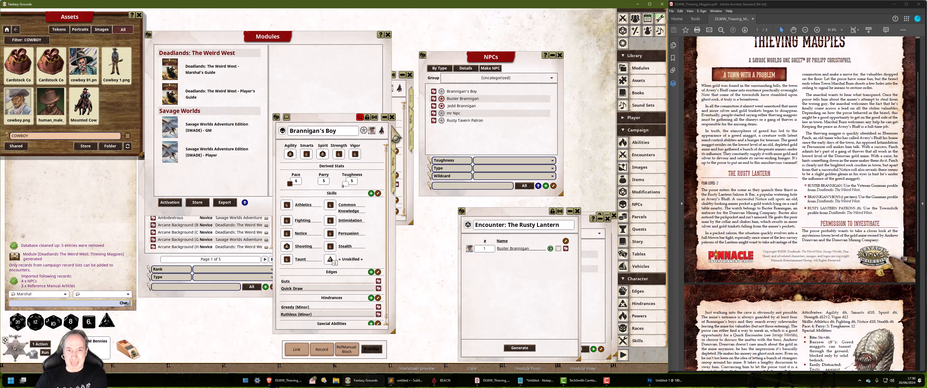
click(392, 117)
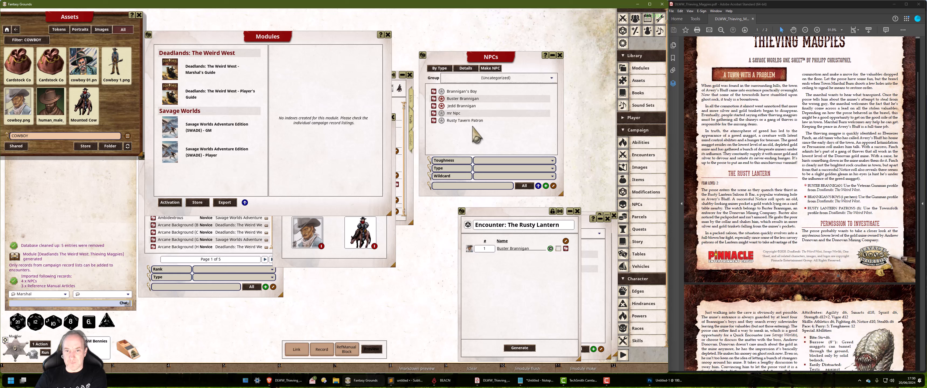
Replace the NPC entry in The Rusty Lantern encounter with the campaign's Buster Brannigan, Brannigan's Boy and Rusty Tavern Patron.
click(565, 241)
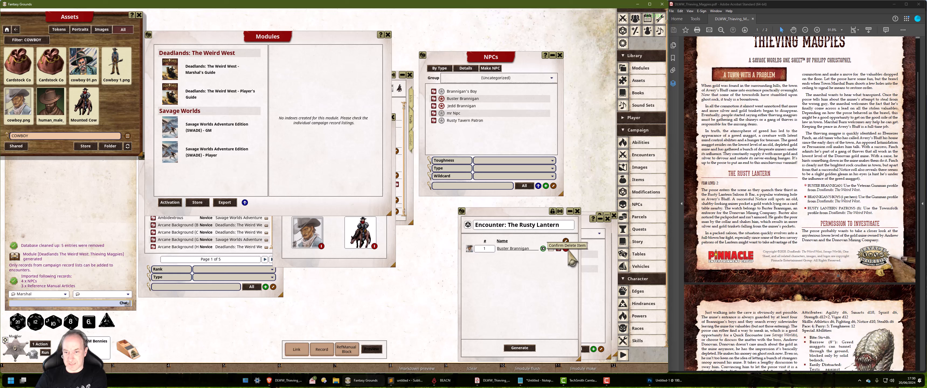
click(566, 248)
drag(435, 100, 521, 284)
drag(436, 94, 509, 285)
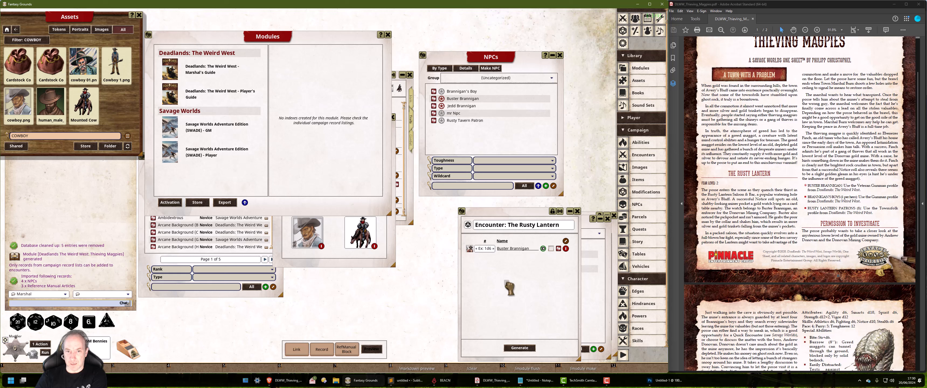
drag(435, 122, 516, 316)
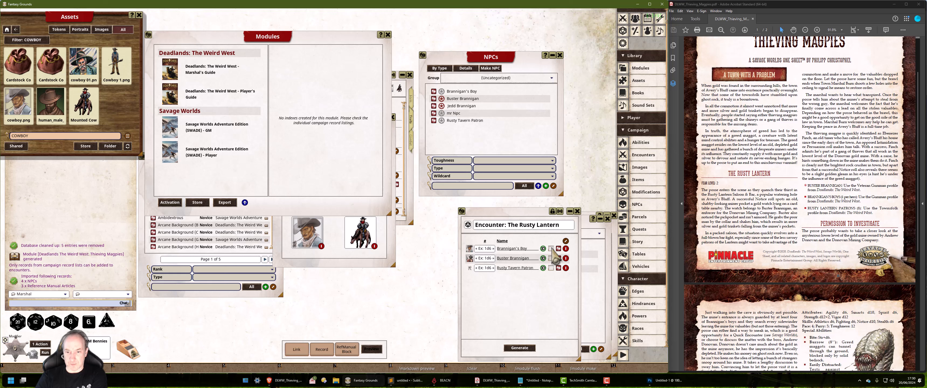
Set the encounter factions to foe for Brannigan's Boy and Buster Brannigan, and to neutral for Rusty Tavern Patron.
click(551, 249)
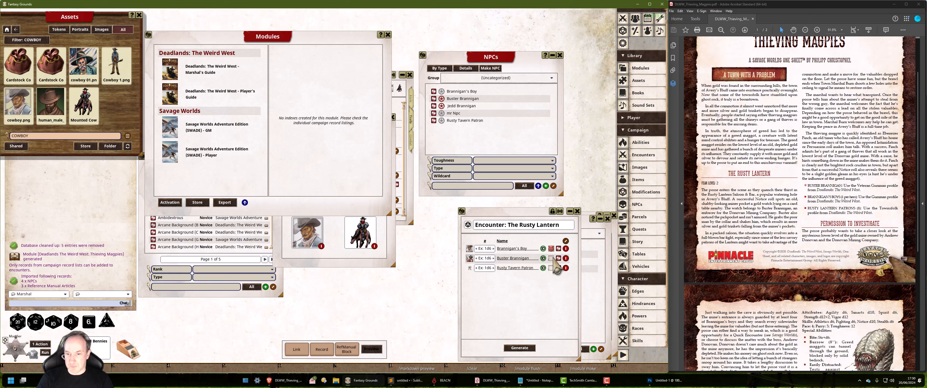
click(552, 258)
click(552, 258)
click(552, 258)
click(554, 268)
click(552, 269)
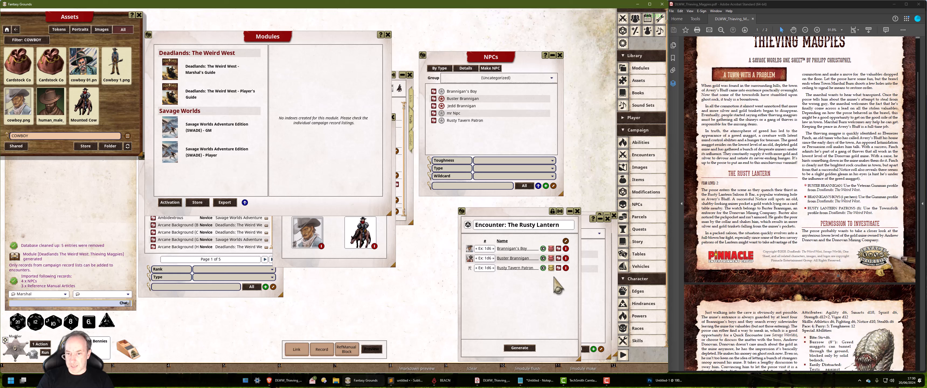
Set the encounter counts to 8 for Rusty Tavern Patron, 1 for Buster Brannigan and $PC for Brannigan's Boy.
click(484, 268)
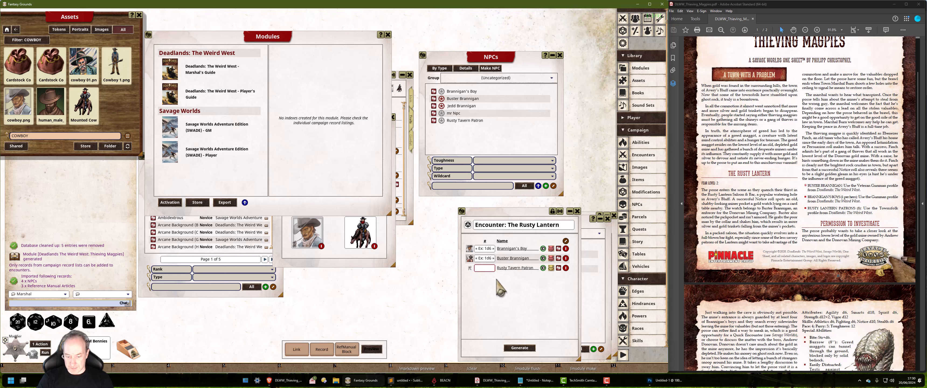
text(8)
click(484, 258)
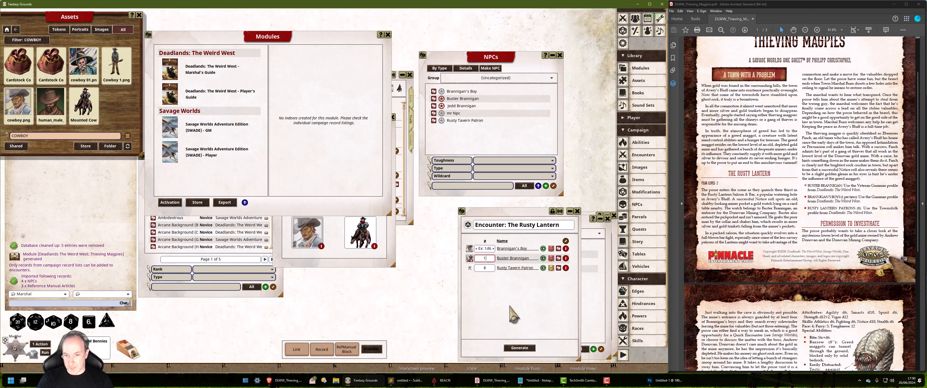
text(1)
click(485, 248)
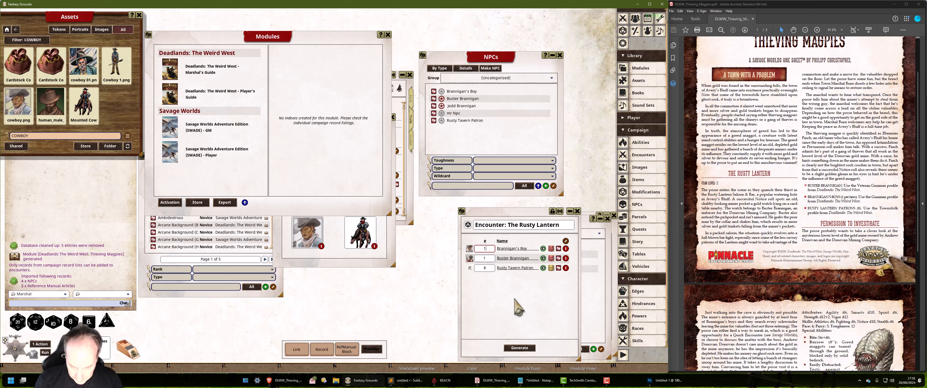
text(1)
key(BackSpace)
text($)
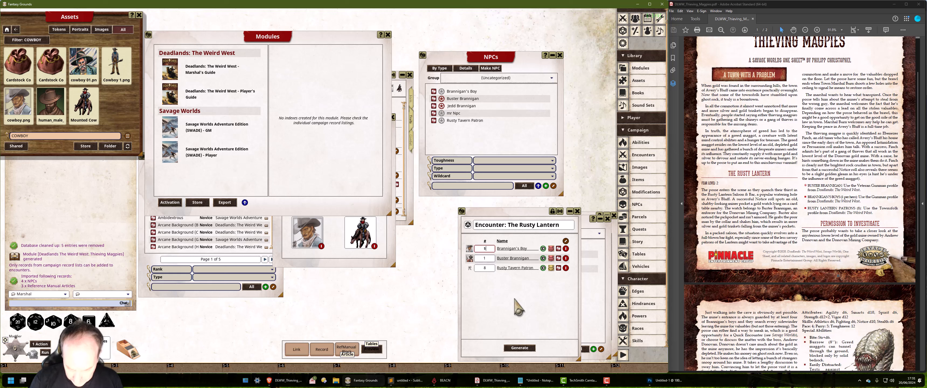
text(PC)
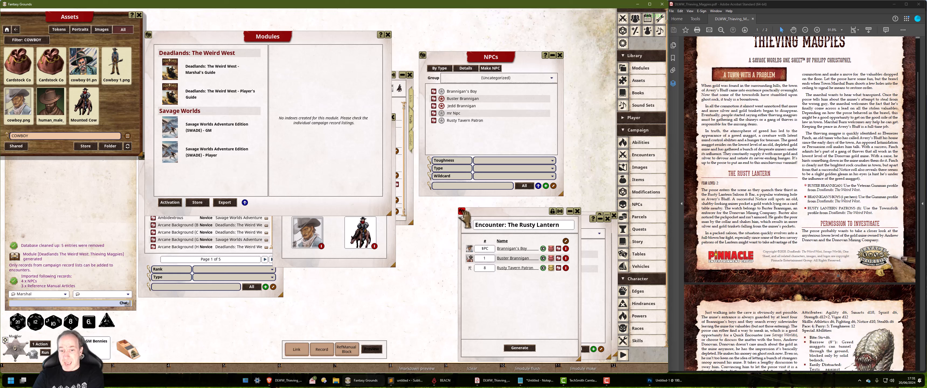
Export The Rusty Lantern encounter record as markdown to the clipboard and go to the end of the module markdown in Sublime Text.
drag(463, 213, 322, 351)
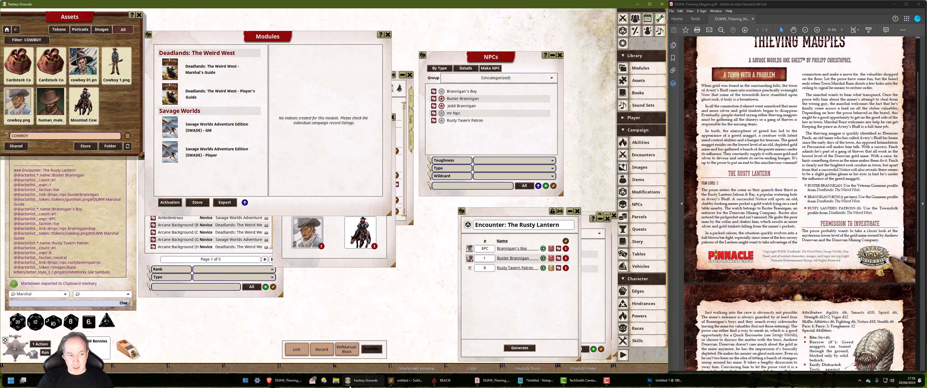
click(405, 381)
click(277, 257)
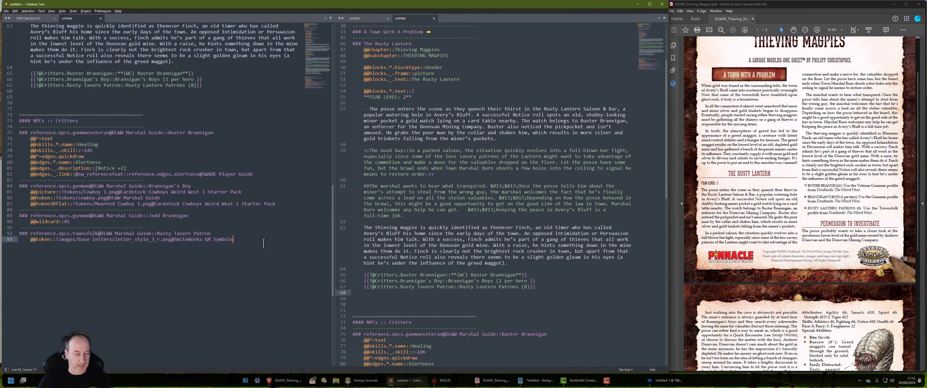
Add a separator line of equals signs and the heading "#### Battles (Random) :: Encounters (Random)" below the NPC section.
key(Return)
key(Return)
key(shift+Home)
text(=)
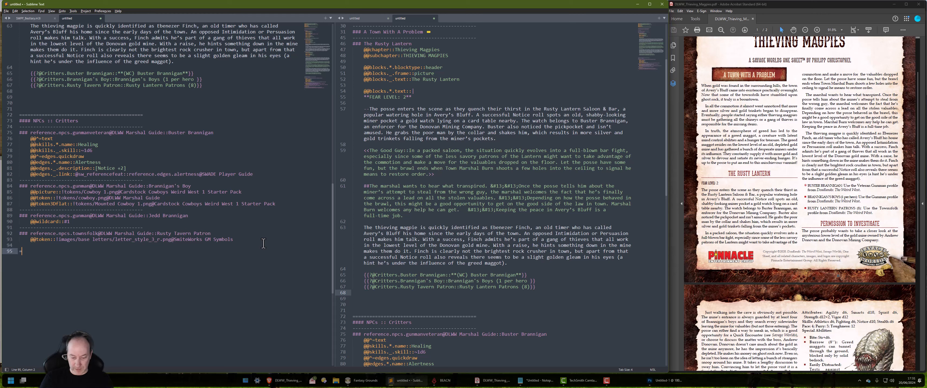
text(==========================================)
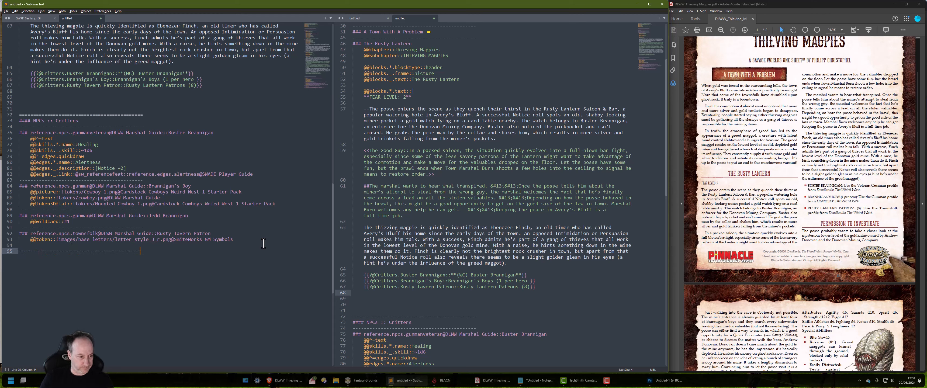
text(=)
key(Return)
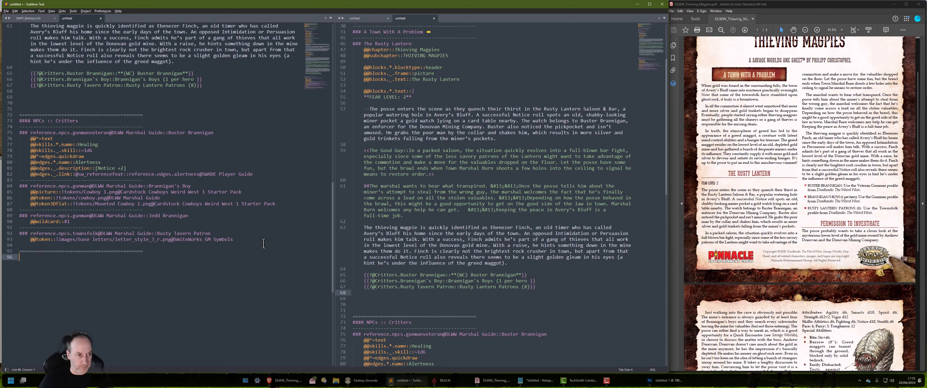
text(##)
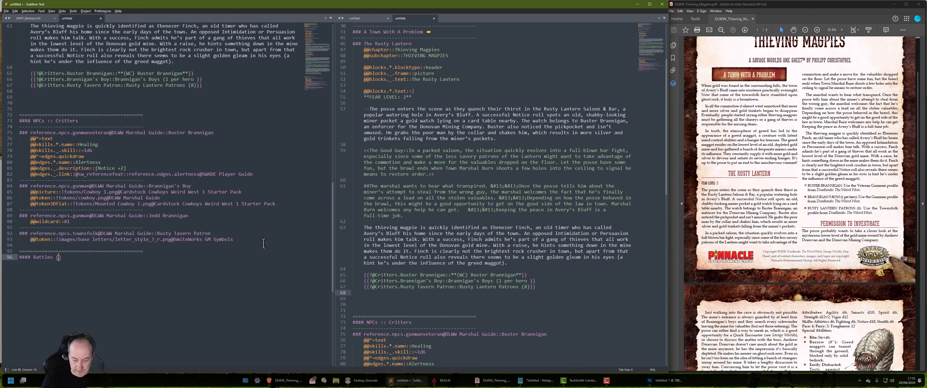
text(## Battles (Random)
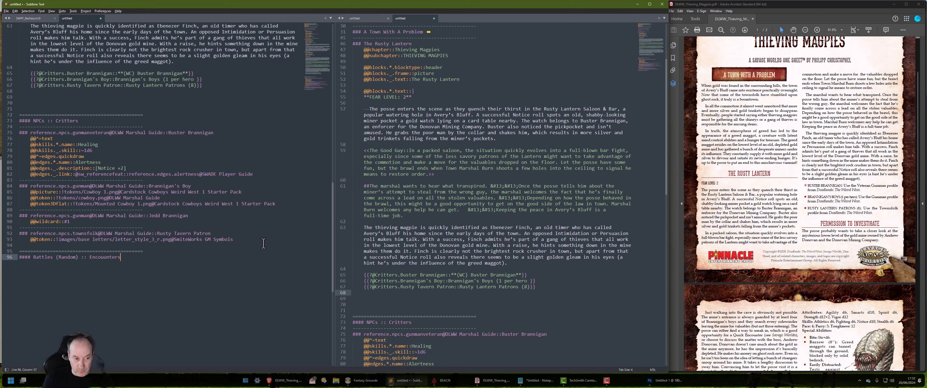
text((Randoom)
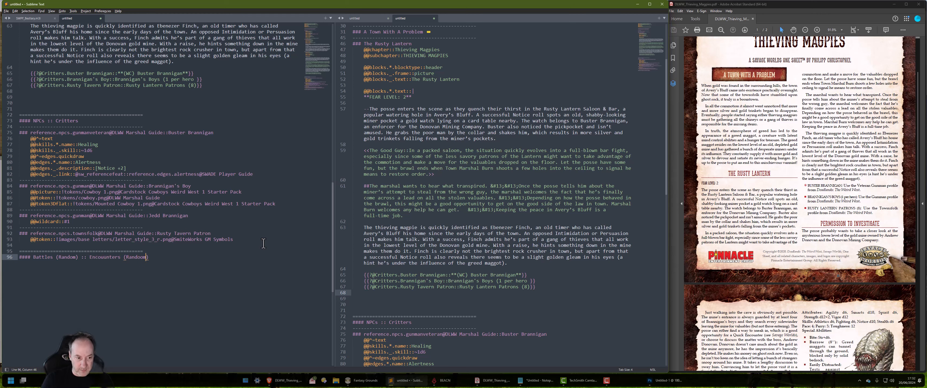
key(BackSpace)
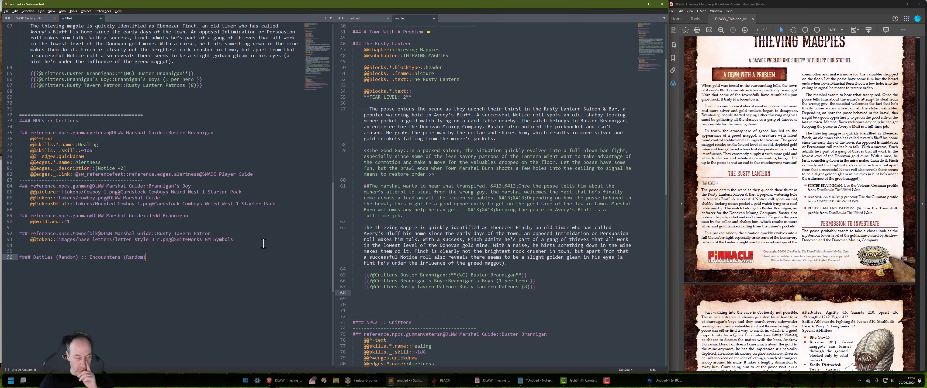
Paste the exported Rusty Lantern encounter markdown under the new heading and indent all its actorlist lines one level.
key(ctrl+v)
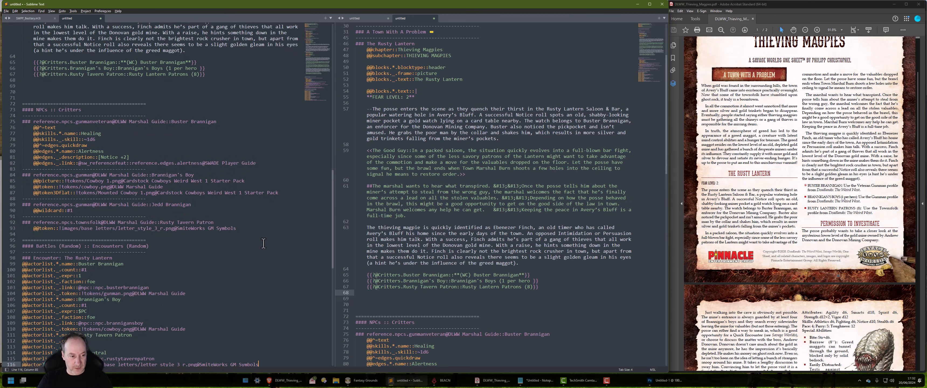
scroll(236, 345, down, 3)
scroll(236, 350, up, 2)
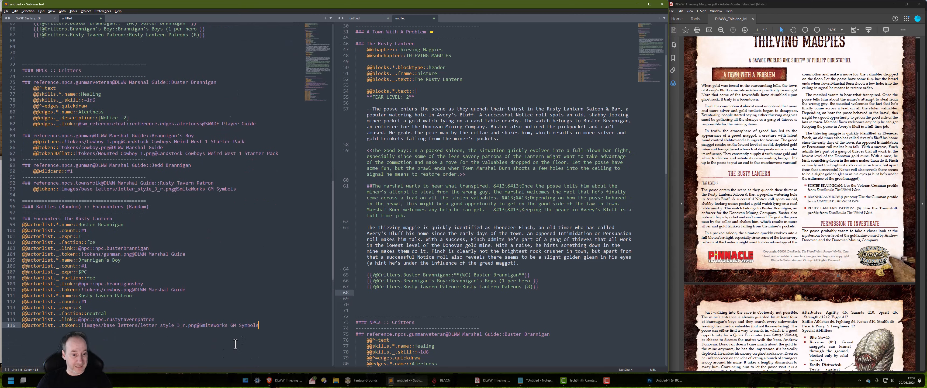
drag(274, 332, 23, 227)
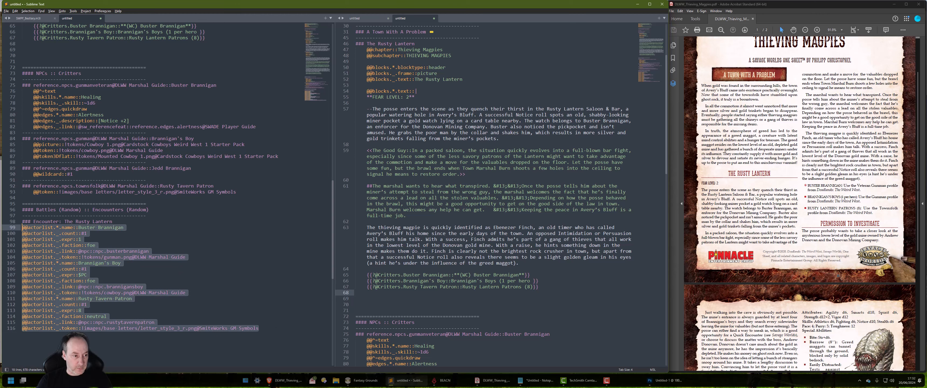
key(Tab)
key(End)
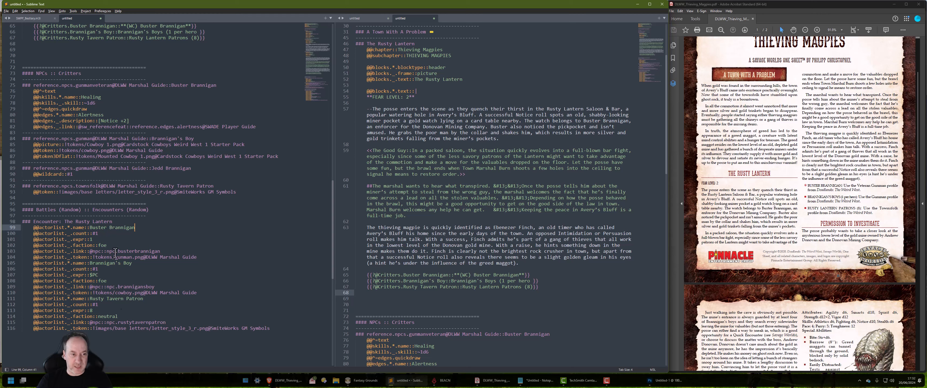
Replace the Buster Brannigan actor's link target with a ?@ reference to Critters.Buster Brannigan, copied from the story text.
click(168, 251)
drag(167, 251, 91, 251)
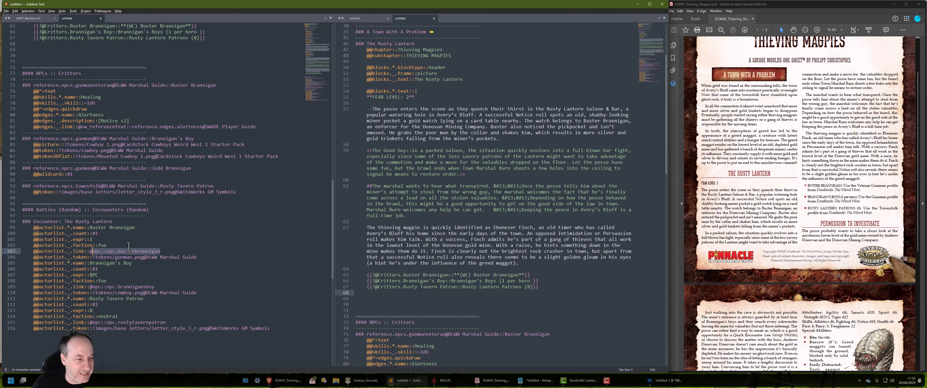
text(?@)
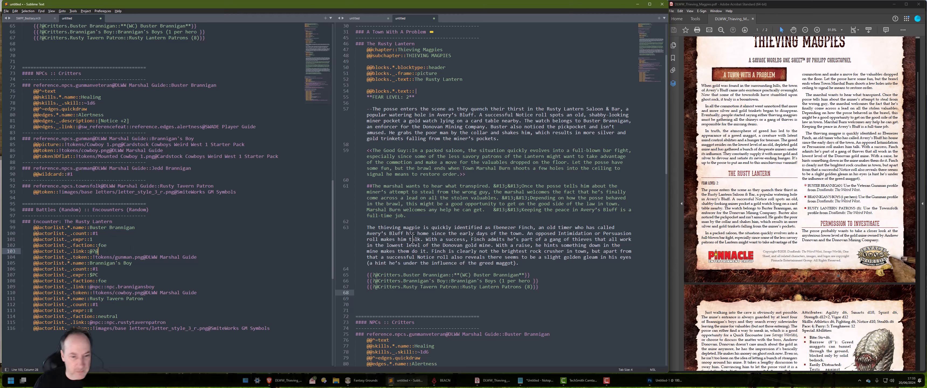
drag(450, 275, 379, 276)
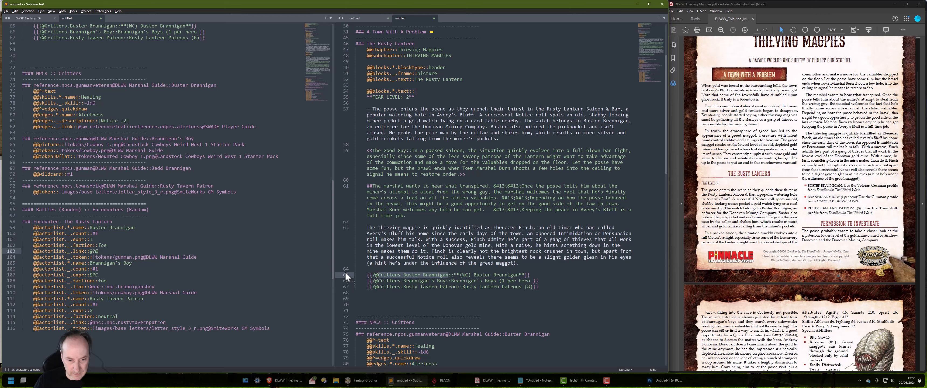
drag(203, 251, 203, 251)
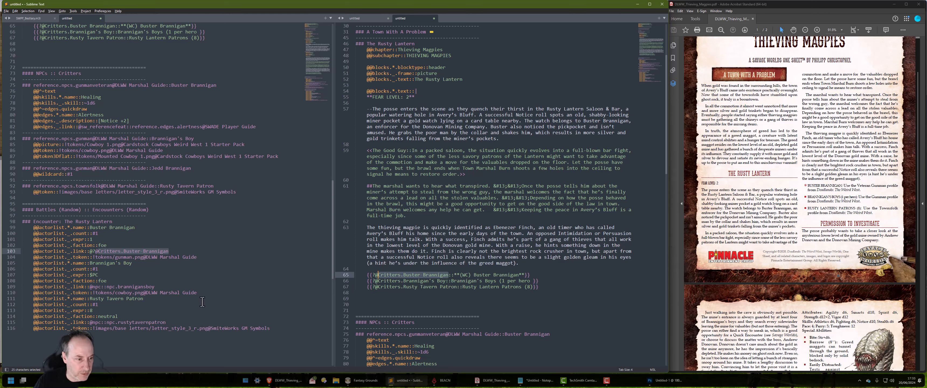
click(110, 251)
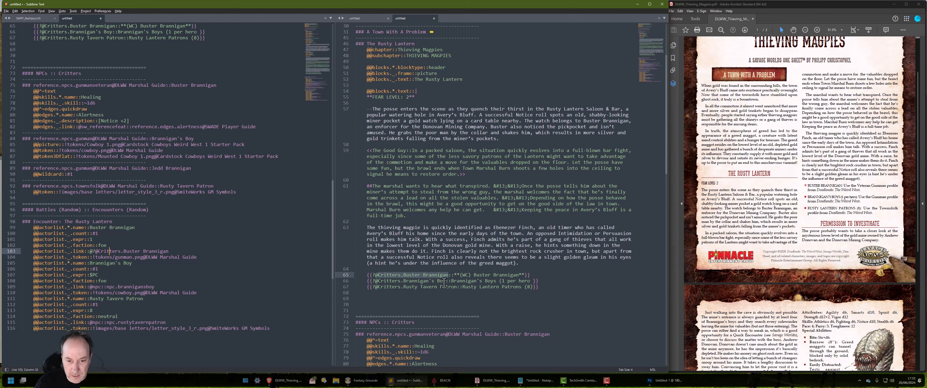
Replace the Brannigan's Boy actor's link target with a ?@ reference to Critters.Brannigan's Boy, copied from the story text.
drag(445, 281, 375, 286)
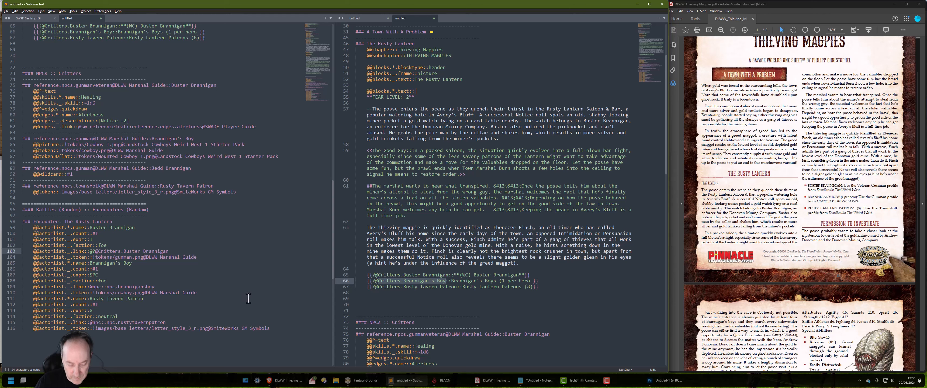
key(ctrl+c)
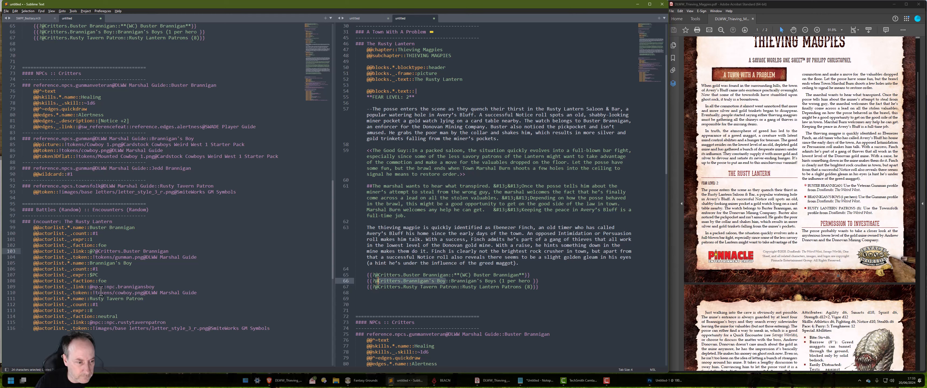
click(95, 287)
key(shift+End)
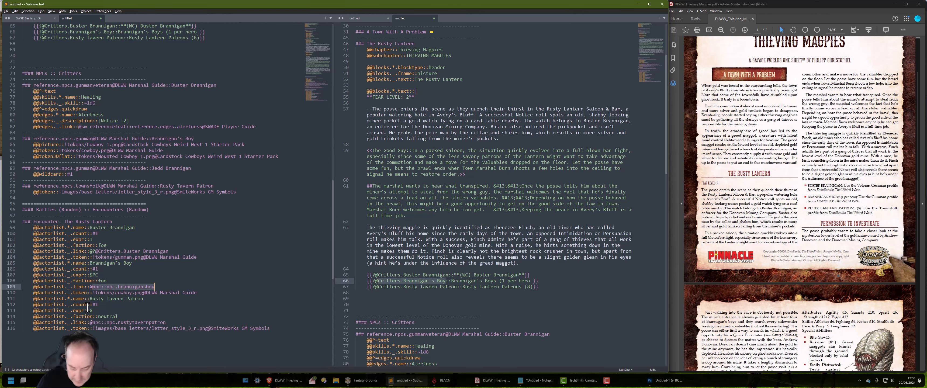
text(?@)
key(ctrl+v)
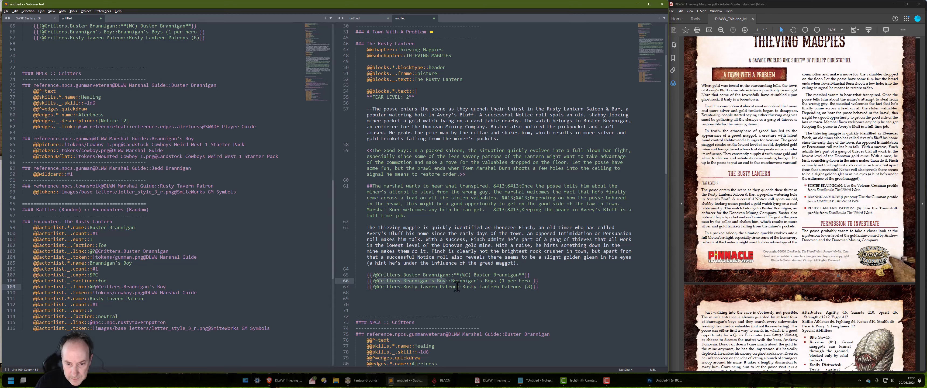
drag(457, 287, 380, 284)
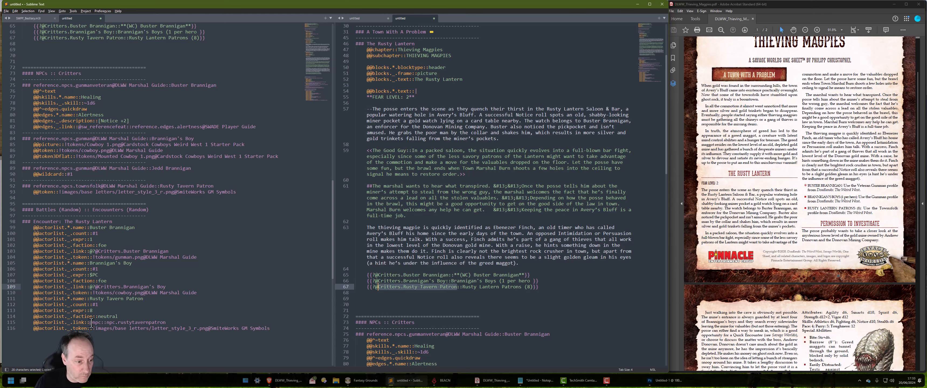
click(91, 323)
key(shift+End)
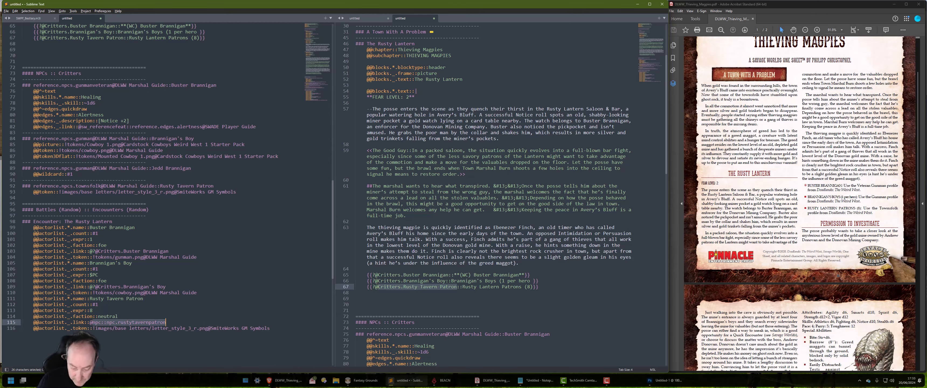
text(?@Critters)
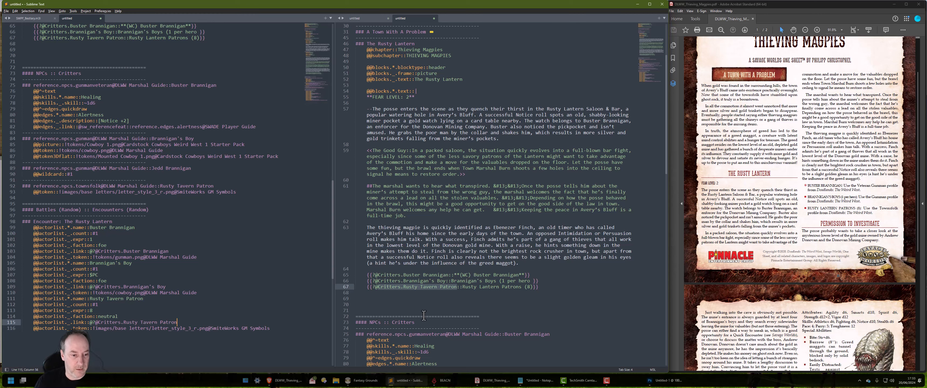
click(457, 301)
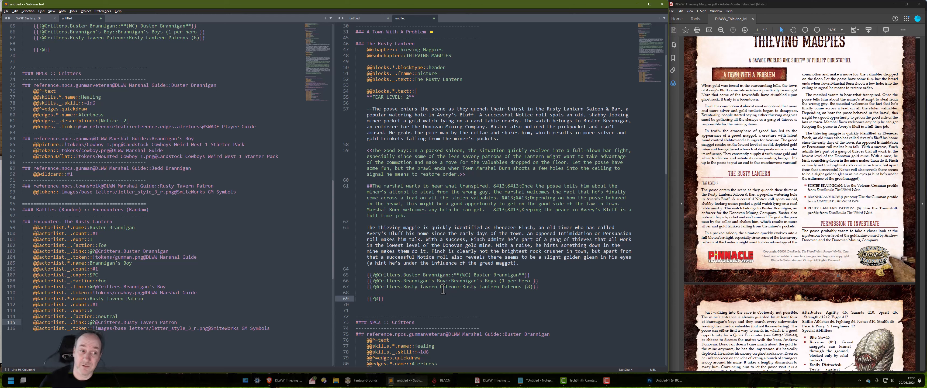
click(107, 209)
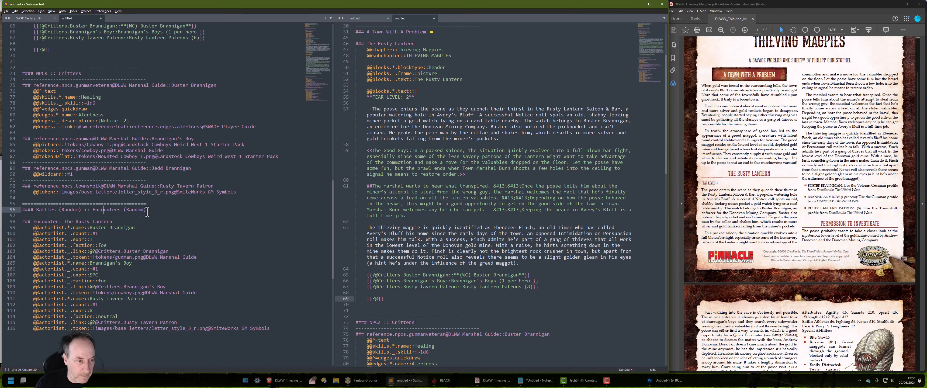
drag(146, 210, 94, 209)
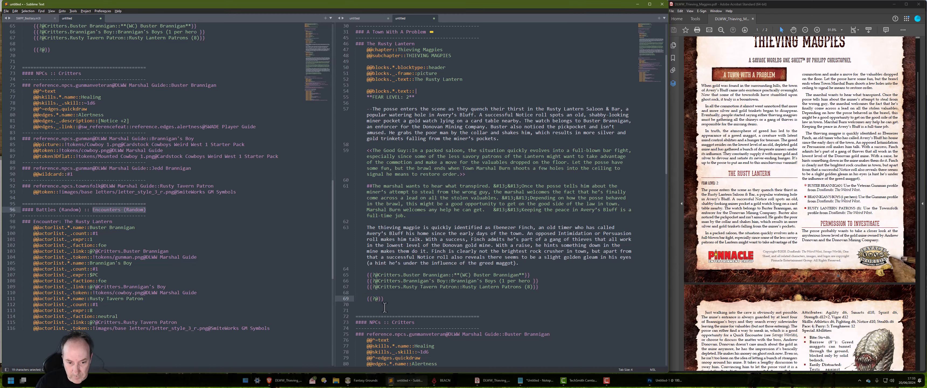
key(ctrl+v)
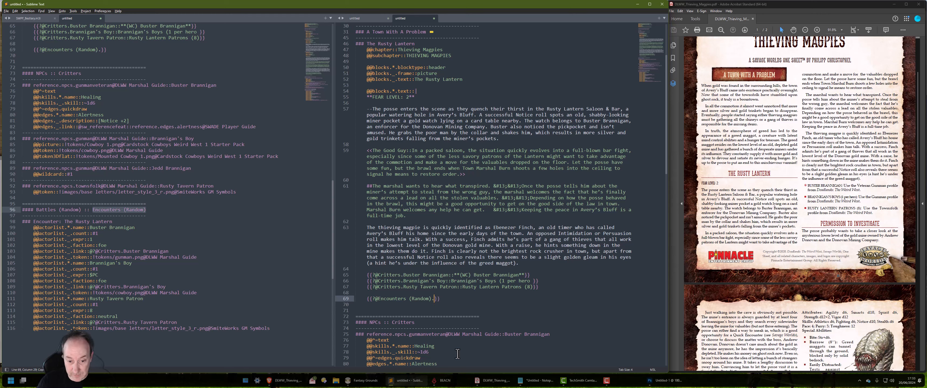
drag(116, 222, 37, 222)
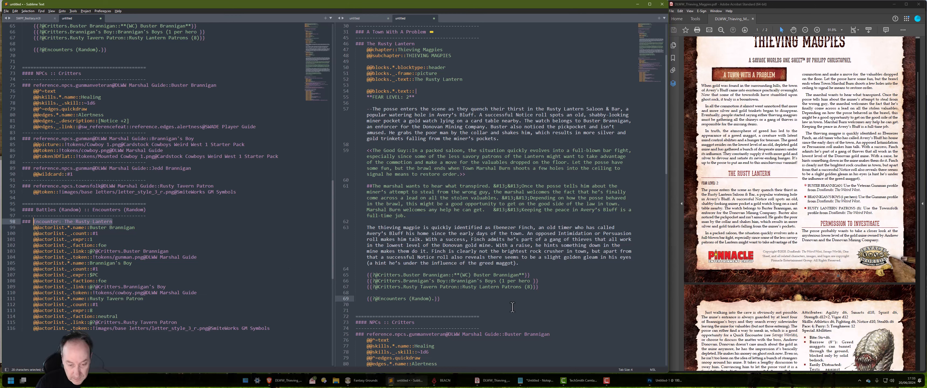
key(ctrl+v)
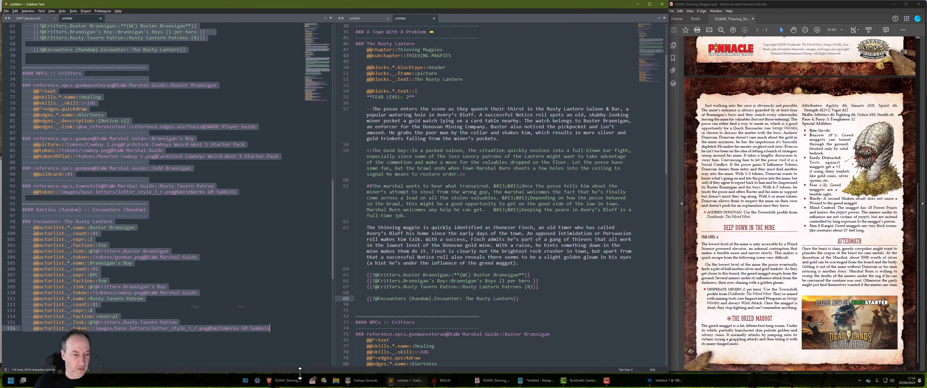
Switch to Fantasy Grounds, clean up the module database and generate the Thieving Magpies module again.
click(359, 382)
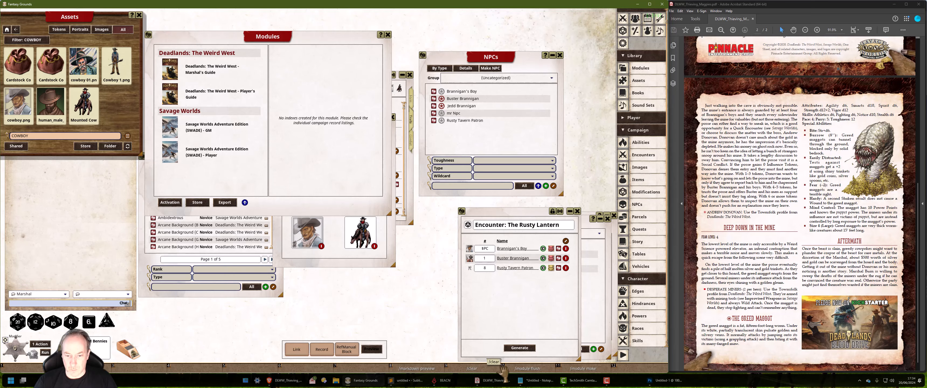
click(518, 368)
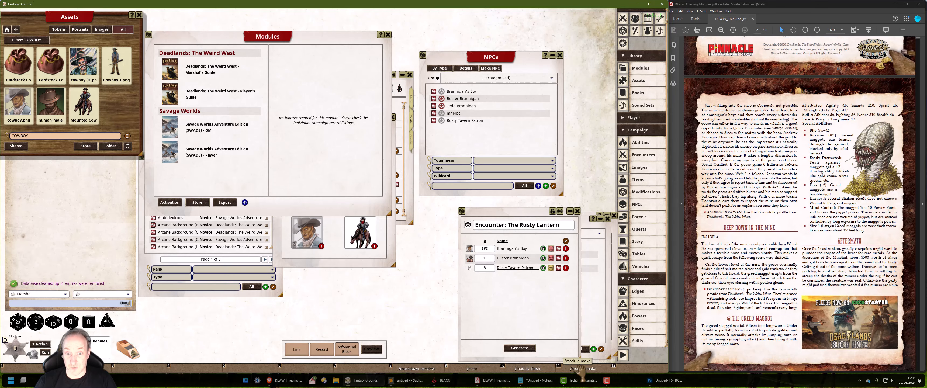
click(580, 368)
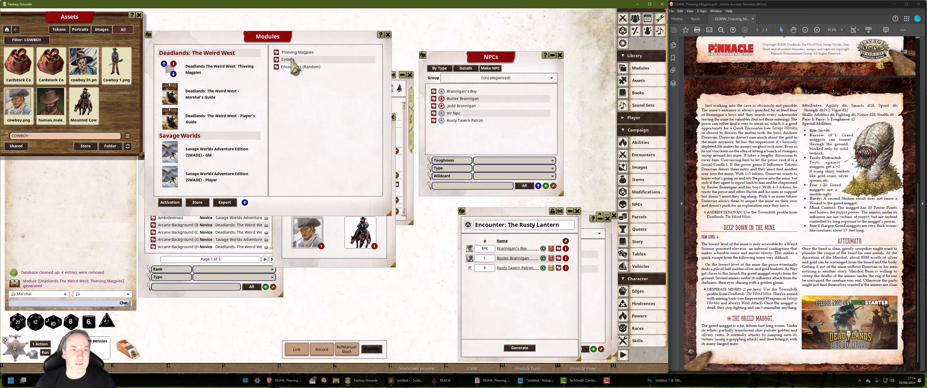
Open The Rusty Lantern from the module's Encounters (Random) index and check its Buster Brannigan NPC link.
click(301, 67)
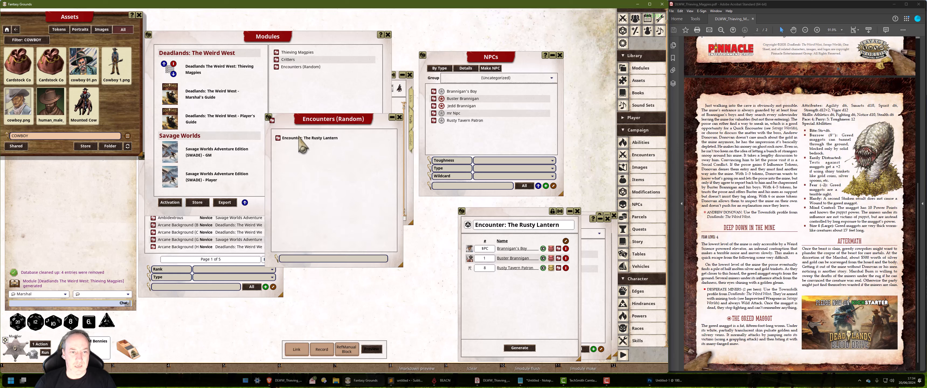
click(278, 138)
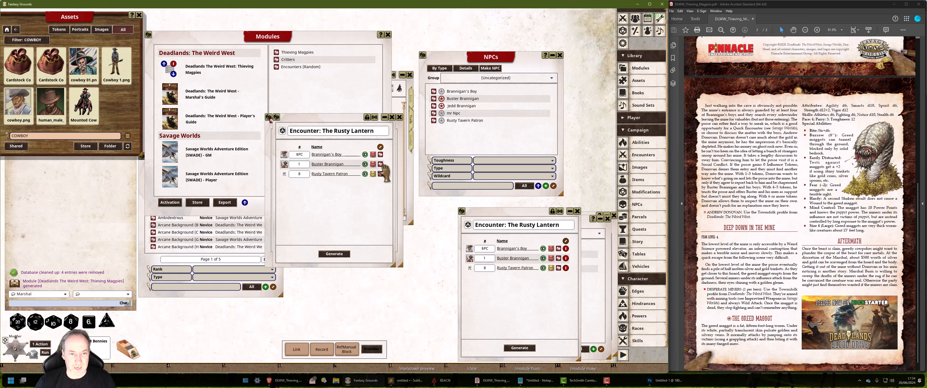
click(380, 165)
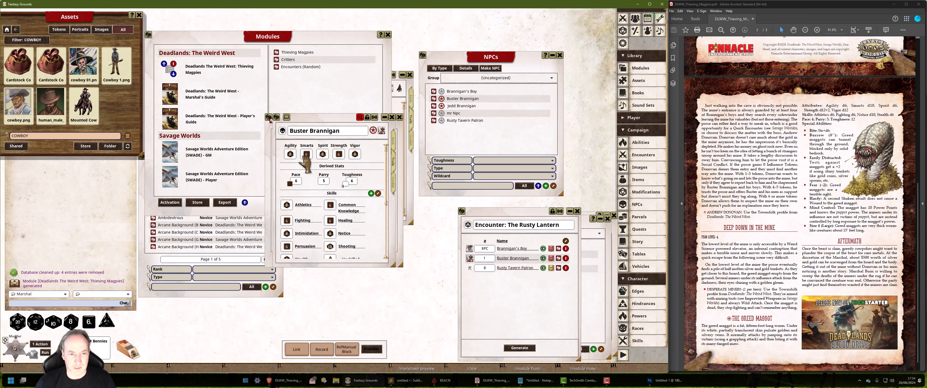
click(399, 117)
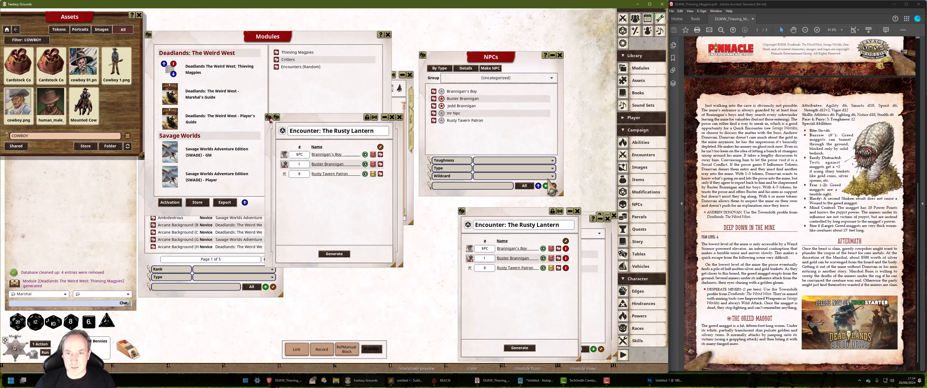
Delete the campaign NPCs Brannigan's Boy, Buster Brannigan, Jedd Brannigan and Rusty Tavern Patron, keeping mr Npc.
click(554, 186)
click(547, 92)
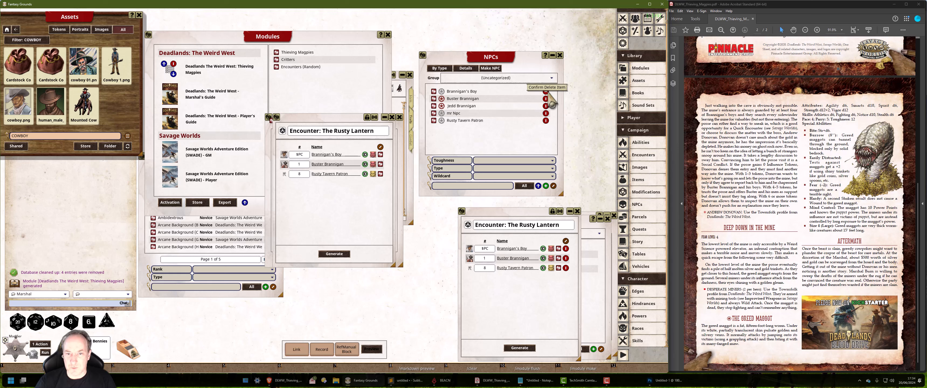
click(547, 92)
click(547, 92)
click(548, 92)
click(547, 92)
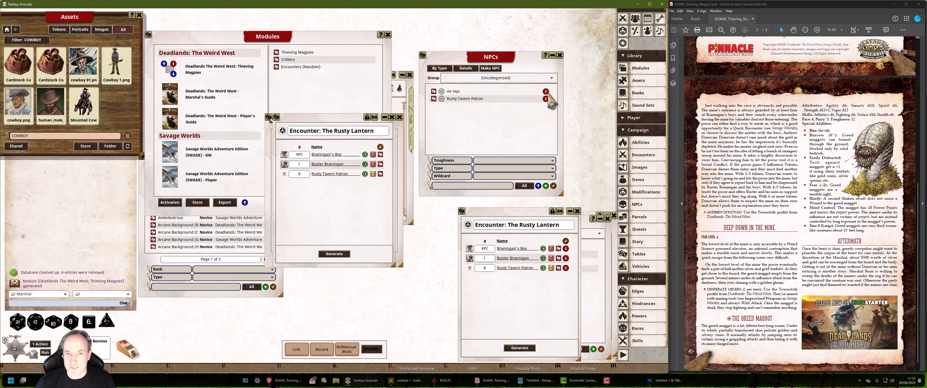
click(545, 98)
click(545, 98)
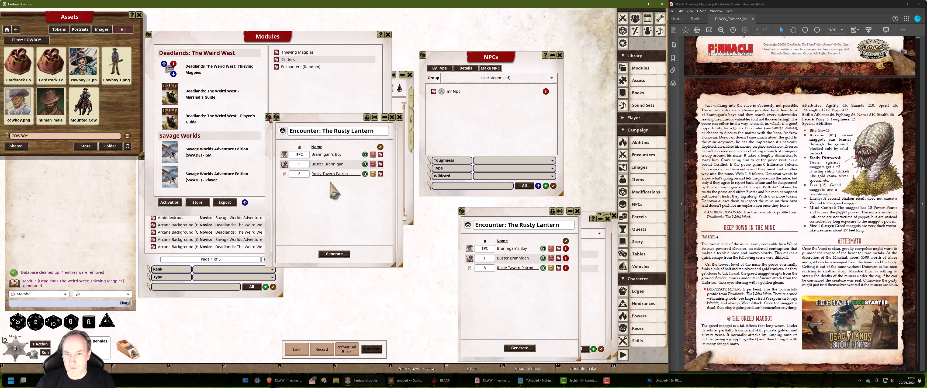
Check the Brannigan's Boy record linked from the module encounter and the Encounters (Random) index, and close their windows.
click(380, 164)
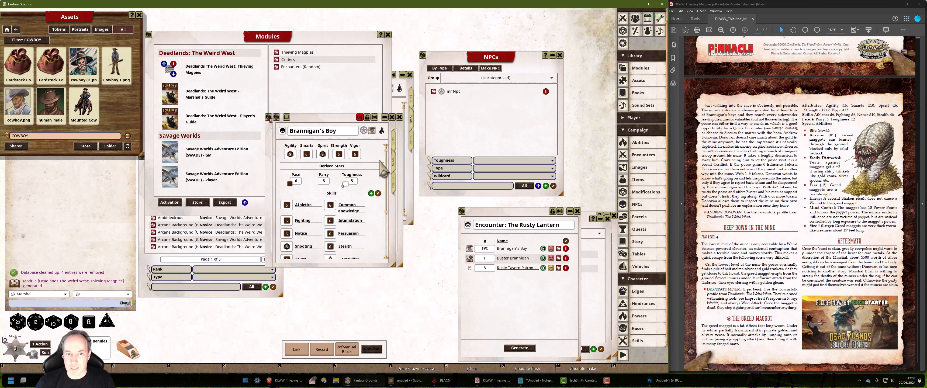
drag(338, 116, 416, 115)
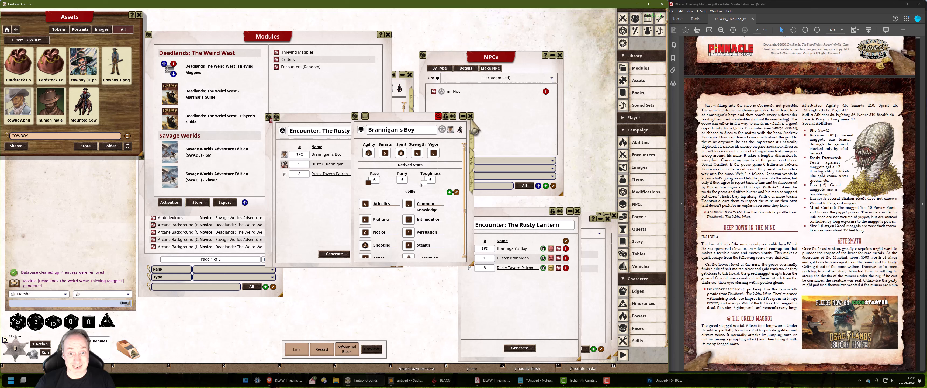
click(470, 116)
click(392, 116)
click(399, 117)
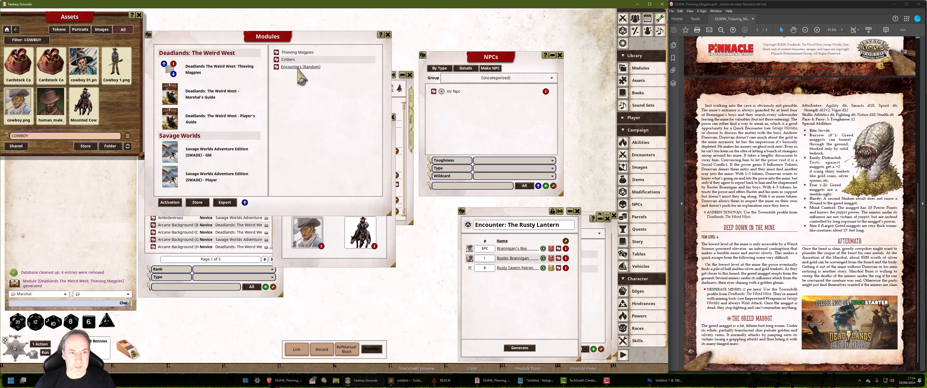
click(306, 67)
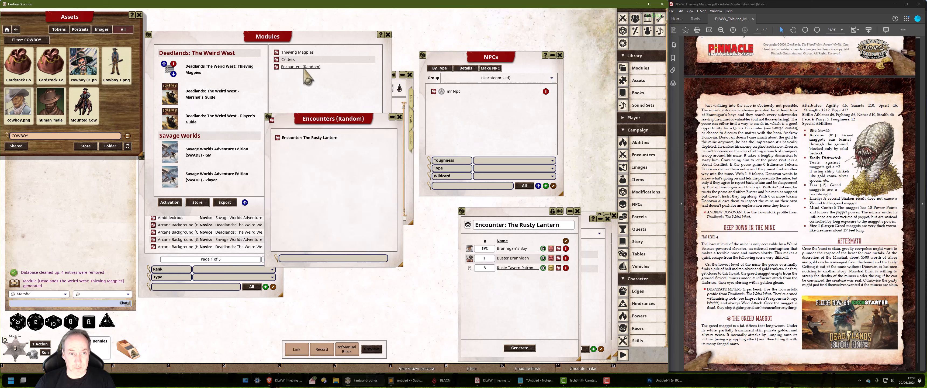
click(399, 117)
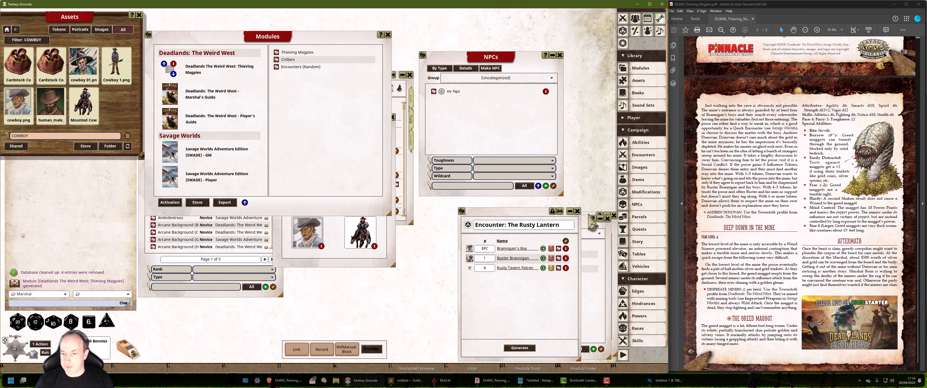
Create a blank item record in the Items list, look over its fields, and close it together with the list.
click(577, 211)
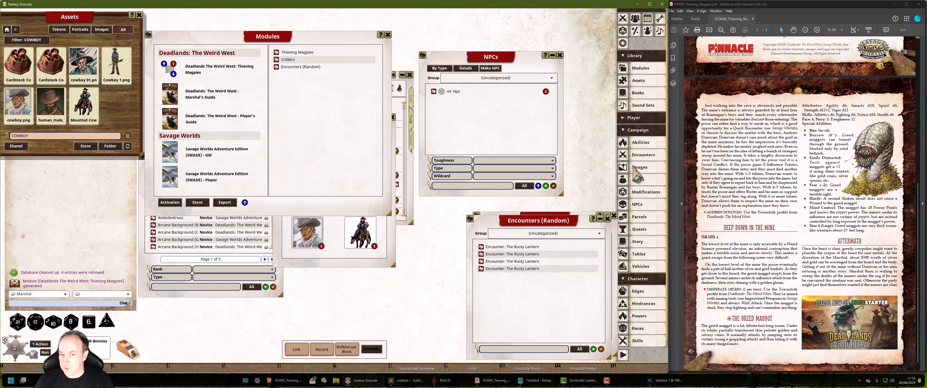
click(641, 179)
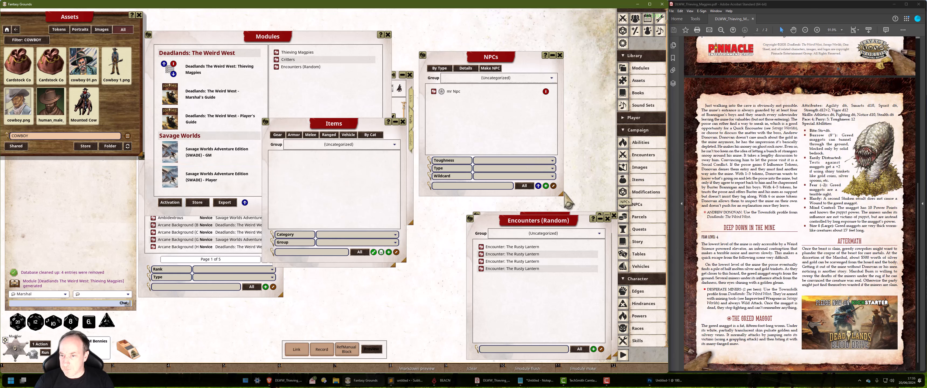
right_click(339, 192)
click(389, 252)
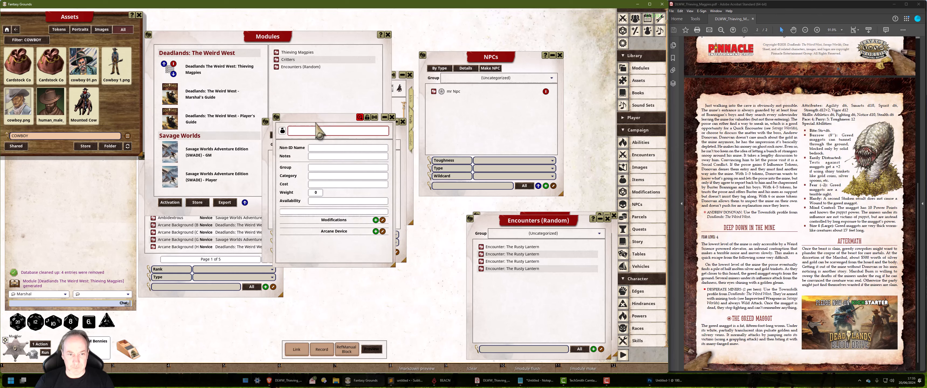
drag(317, 124, 456, 86)
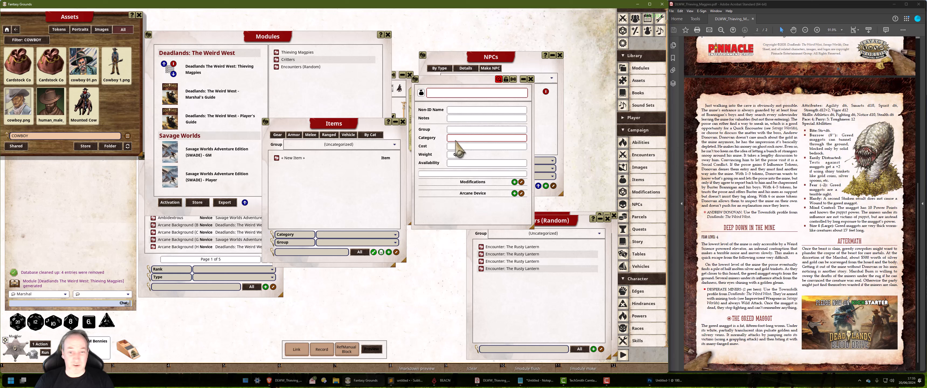
drag(445, 82, 452, 91)
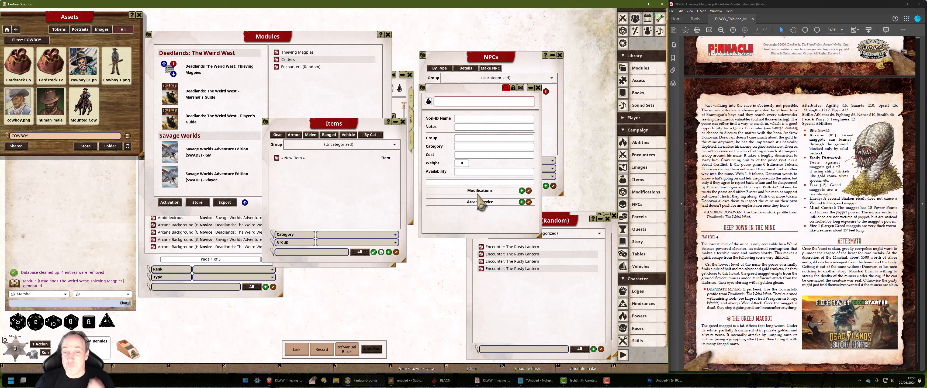
click(537, 88)
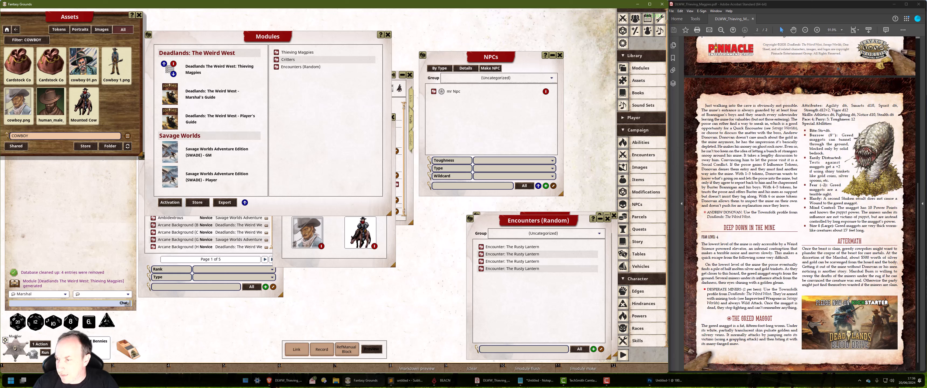
Copy The Greed Maggot heading and description from the PDF and generate a reference manual preview of it in Fantasy Grounds.
drag(733, 318, 734, 349)
click(762, 308)
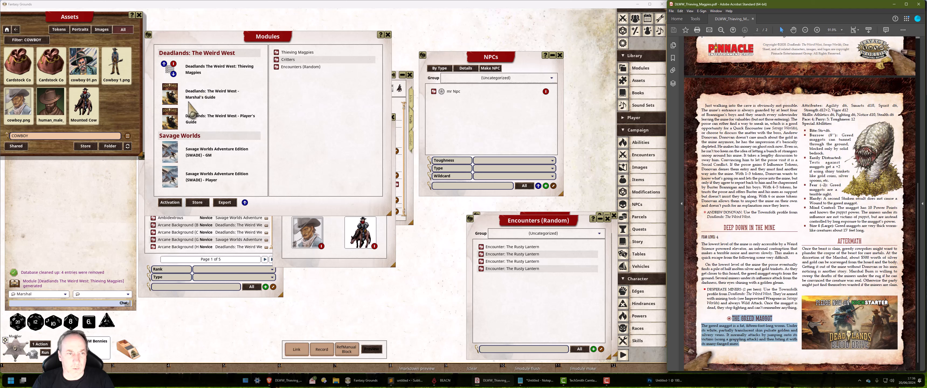
click(202, 74)
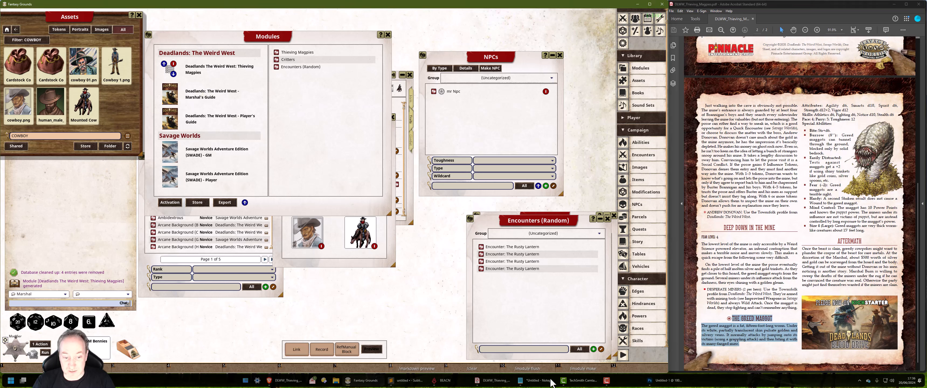
click(377, 349)
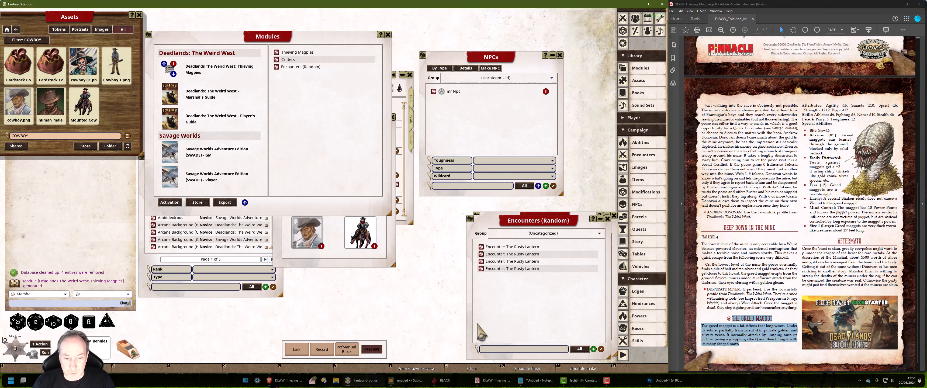
drag(345, 103, 373, 112)
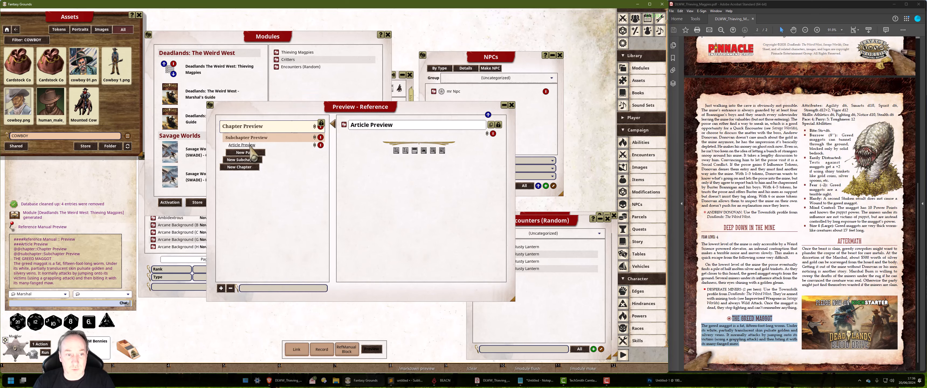
Rename the previewed article as "The Greed Maggot".
click(430, 124)
key(shift+Home)
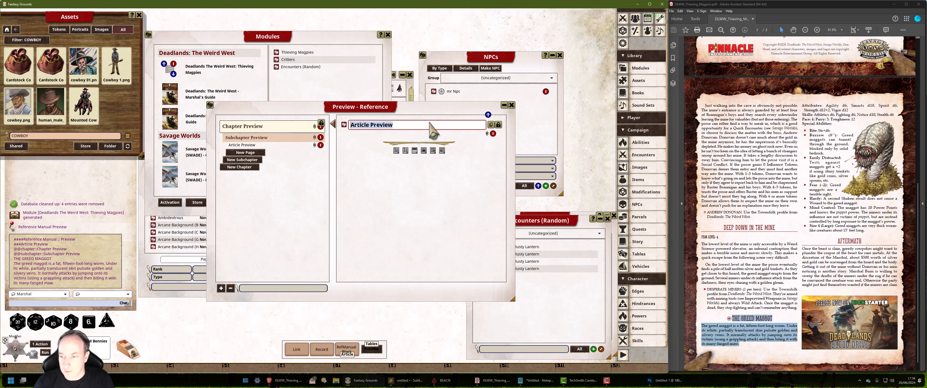
text(The G)
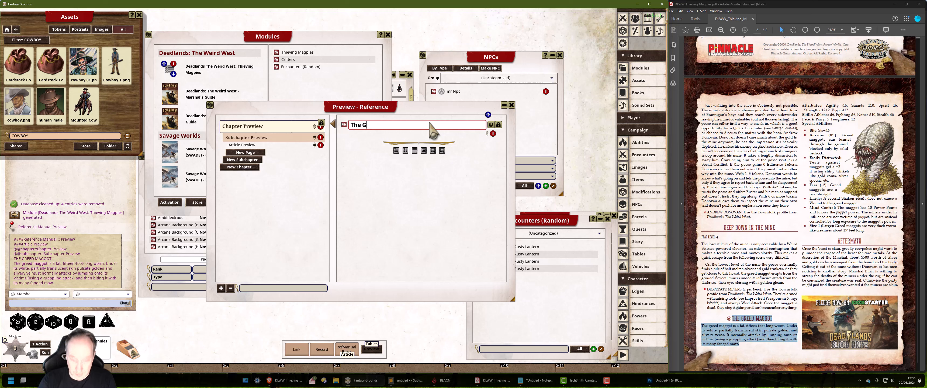
text(reed Maggot)
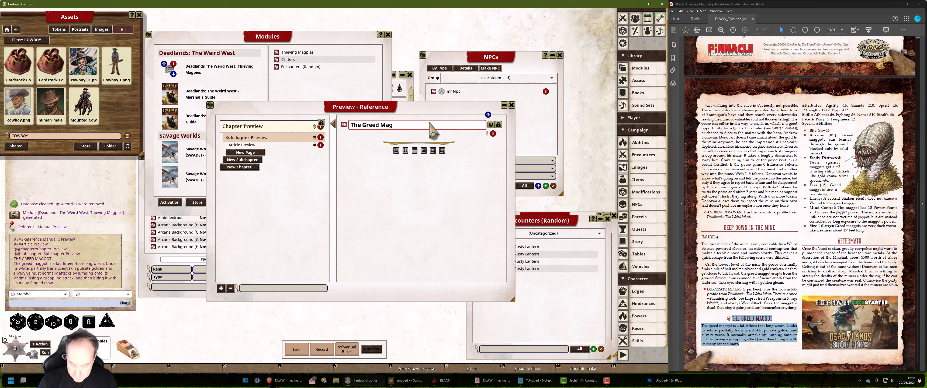
Add text blocks to the article and a new page to the subchapter, and paste the creature's description into the first block.
click(396, 149)
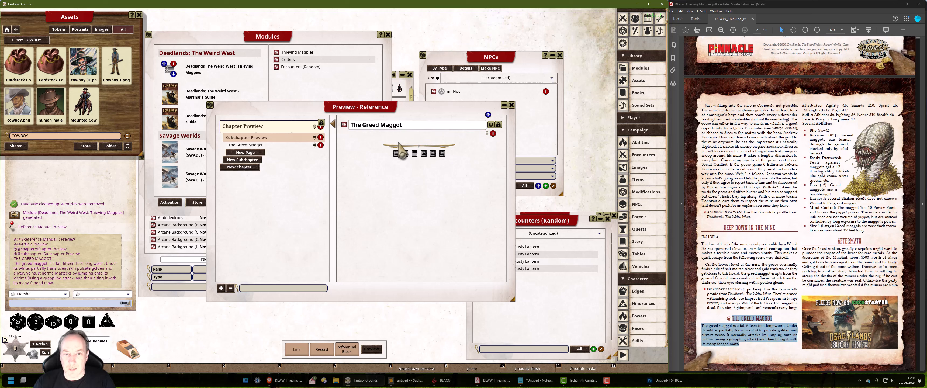
click(248, 152)
click(289, 147)
click(420, 142)
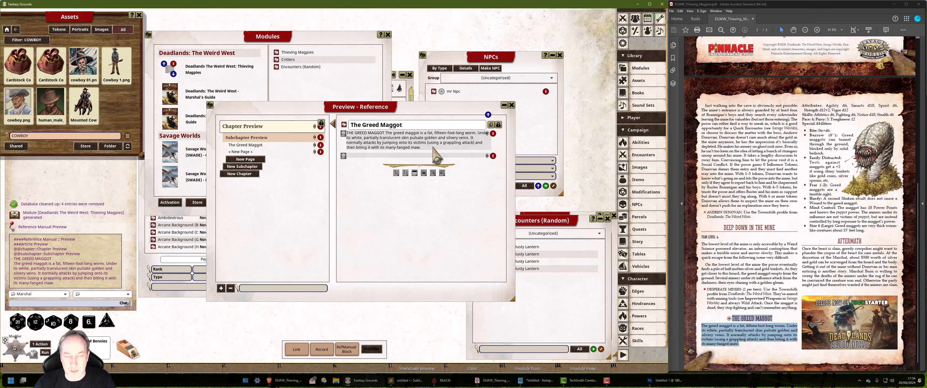
key(ctrl+a)
key(ctrl+x)
click(387, 133)
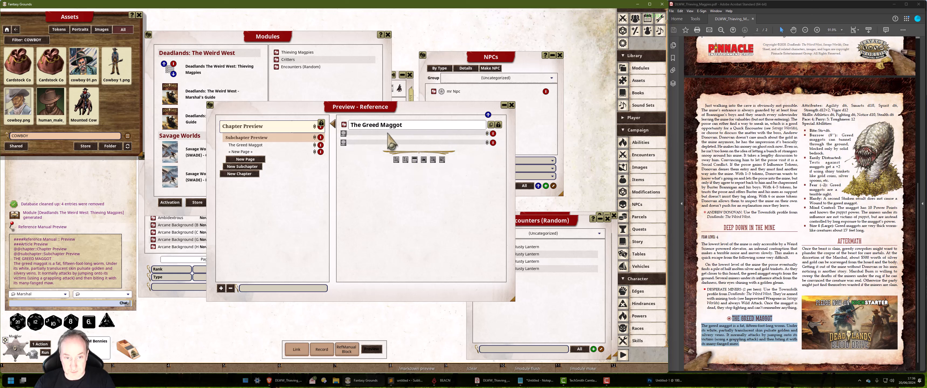
key(ctrl+v)
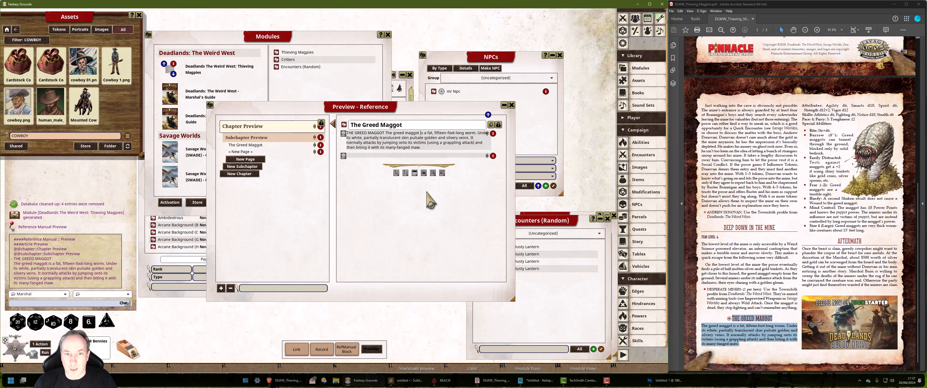
Remove the duplicate "THE GREED MAGGOT" heading from the start of the pasted description.
key(Home)
key(Delete)
key(Delete)
key(Delete)
key(Delete)
key(Delete)
key(Delete)
key(Delete)
key(Delete)
key(Delete)
key(Delete)
key(Delete)
key(Delete)
key(Delete)
key(Delete)
key(Delete)
key(Delete)
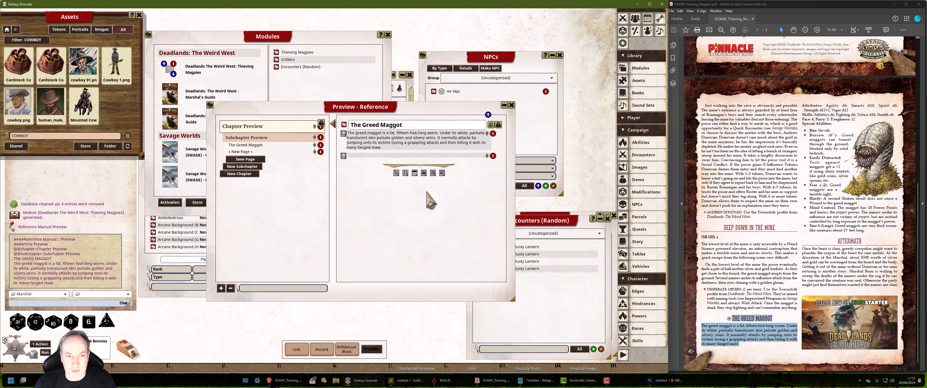
key(Delete)
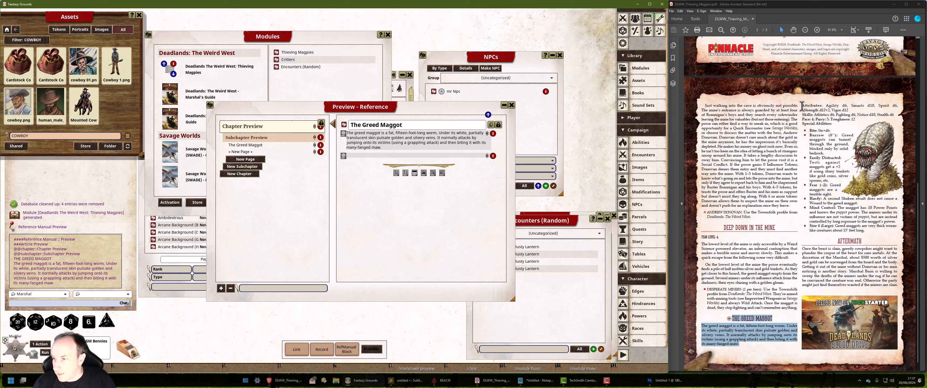
Copy the greed maggot's attributes, skills and special abilities from the PDF into the article's second text block.
drag(802, 106, 865, 232)
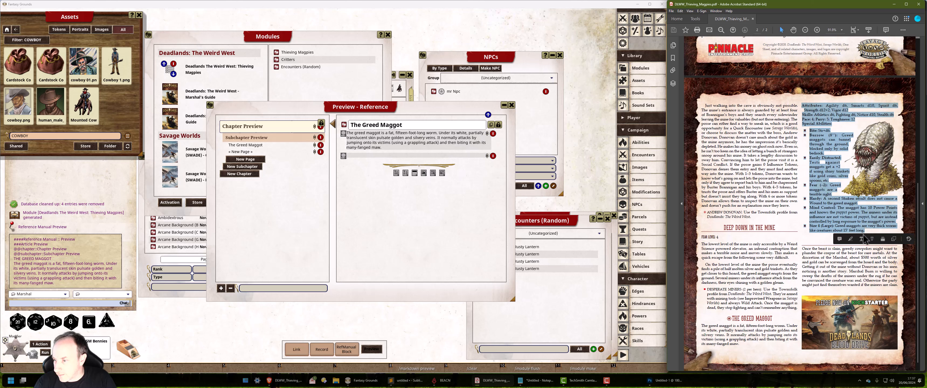
click(424, 158)
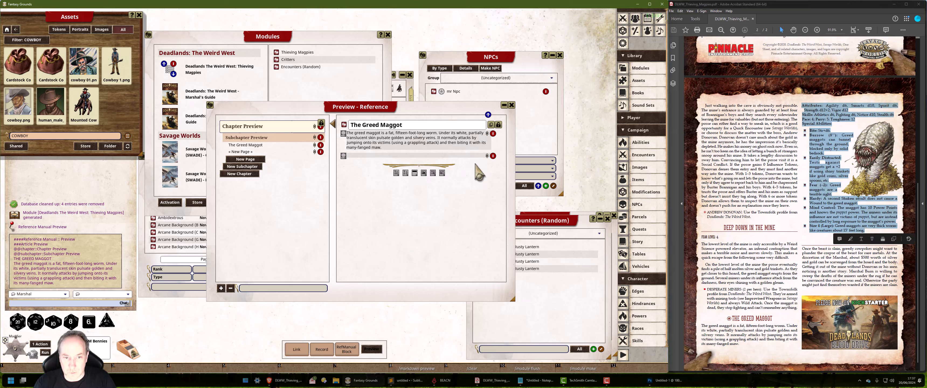
key(ctrl+v)
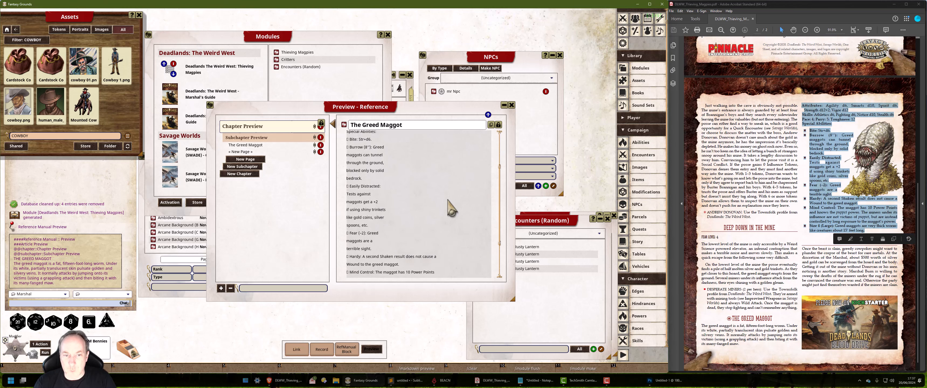
scroll(449, 200, up, 4)
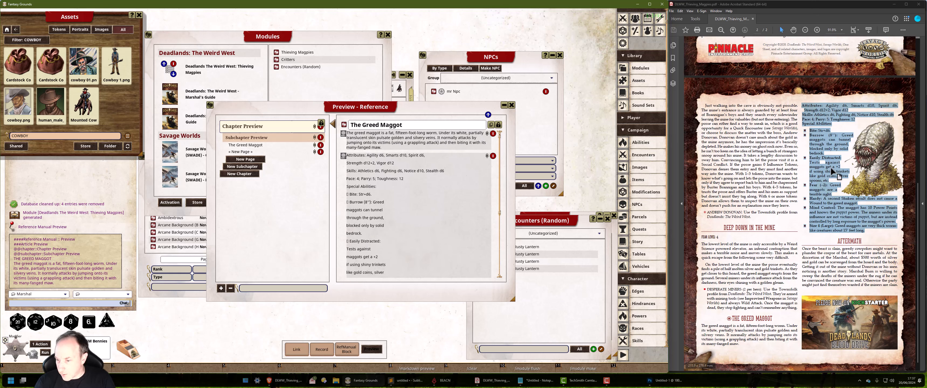
Copy the greed maggot's stat block from the PDF and replace all of the Notepad text with it, leaving a blank line above.
right_click(823, 116)
click(833, 121)
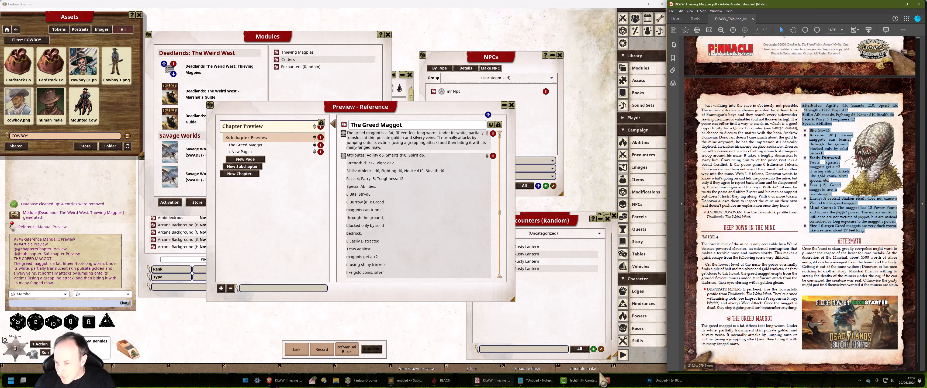
click(536, 380)
key(ctrl+a)
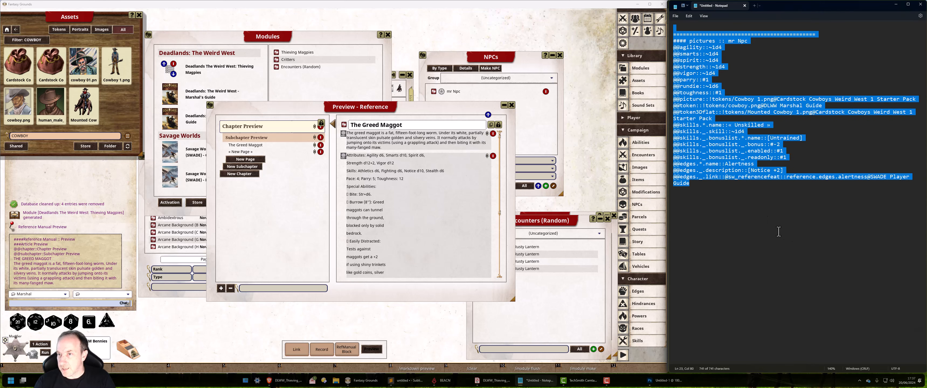
key(ctrl+v)
key(Return)
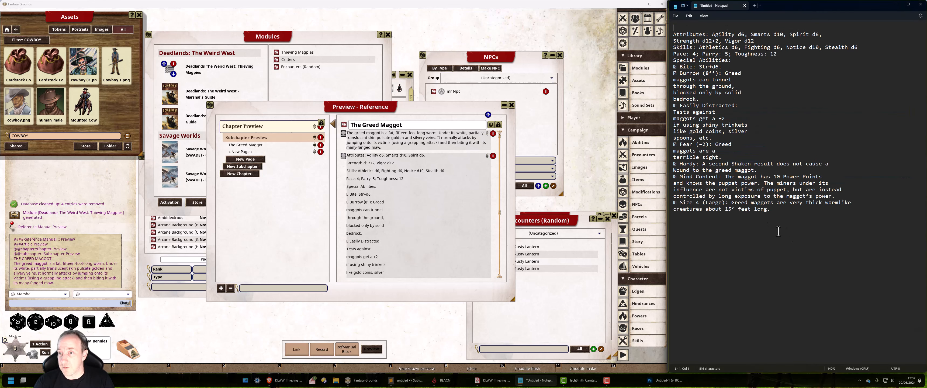
Copy The Greed Maggot heading and description from the PDF and insert them above the stat block in Notepad.
click(496, 380)
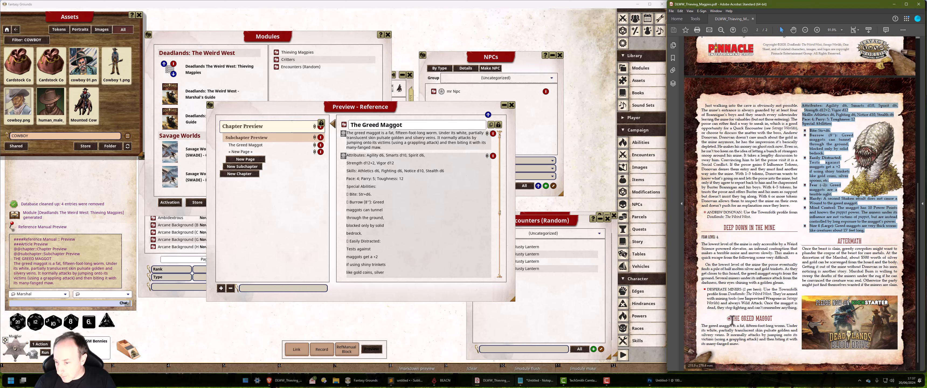
drag(731, 317, 739, 345)
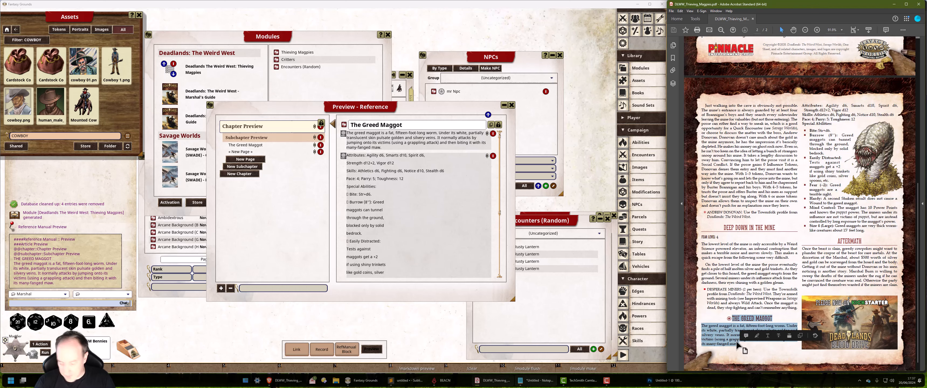
key(ctrl+c)
key(alt+Tab)
key(ctrl+v)
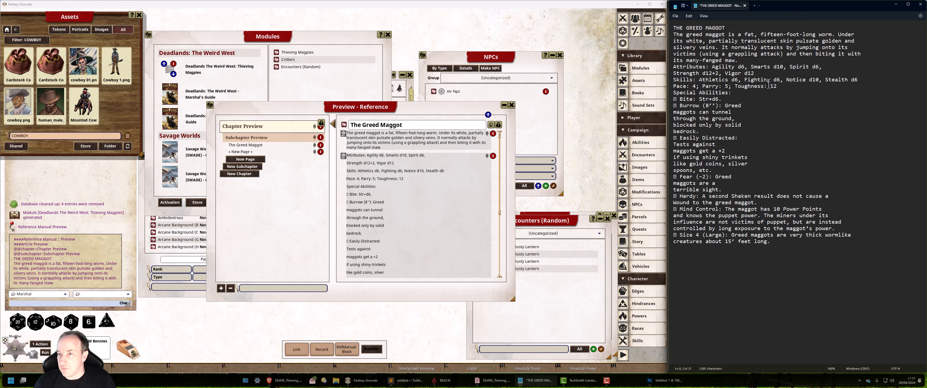
Join the Attributes text into one line, delete the bullet characters before the special abilities from Bite to Size 4 (Large), and return to the PDF.
key(Delete)
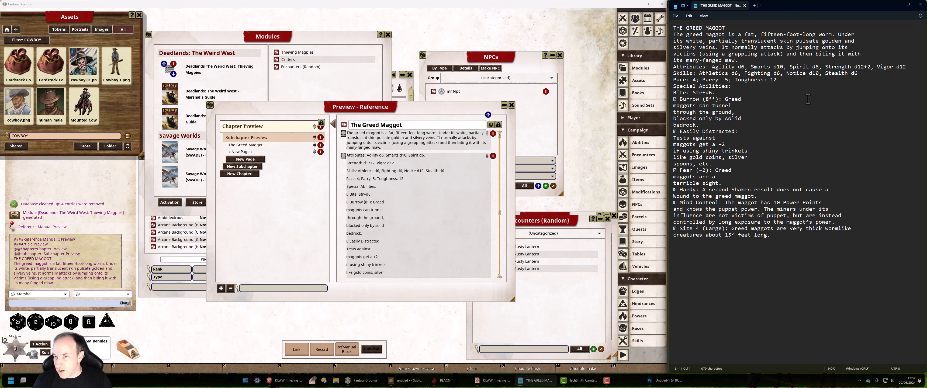
key(Down)
key(Delete)
key(Delete)
key(Delete)
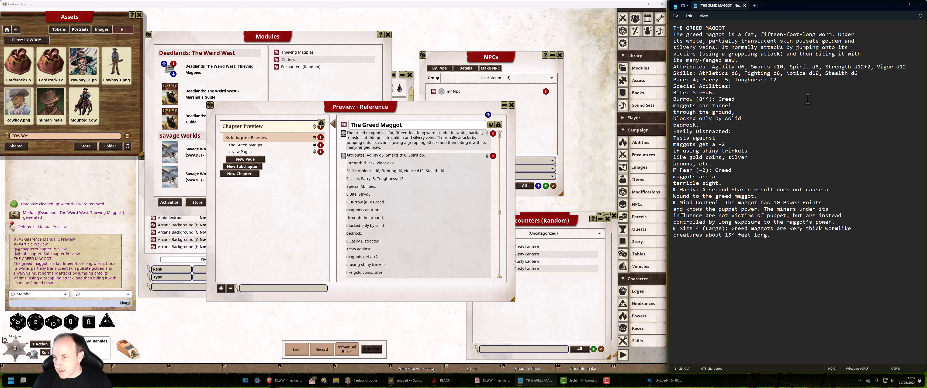
key(Delete)
key(Delete)
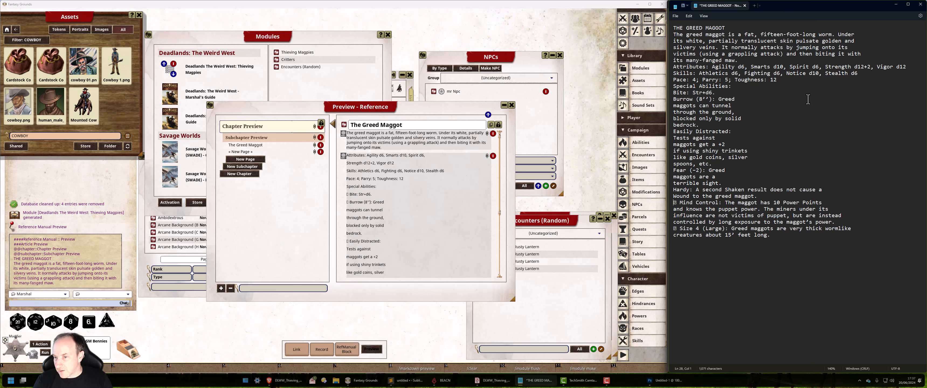
key(Up)
key(Delete)
key(Delete)
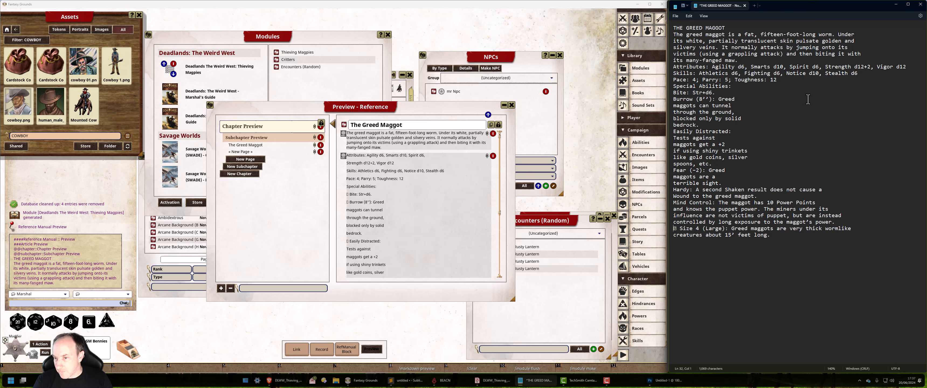
key(Delete)
key(Delete)
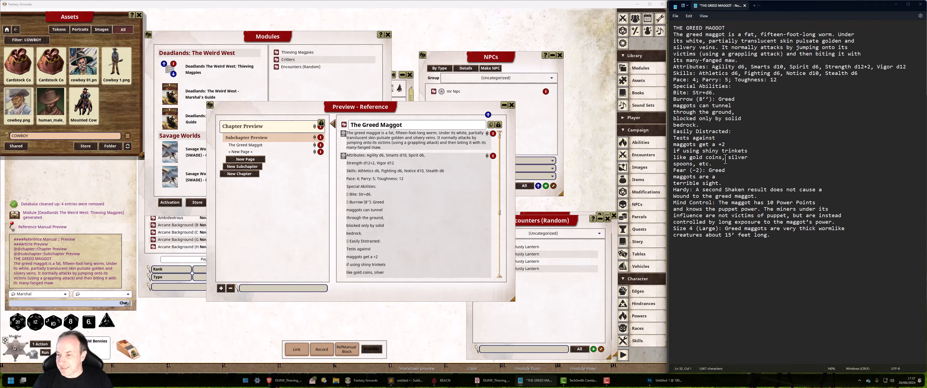
key(alt+Tab)
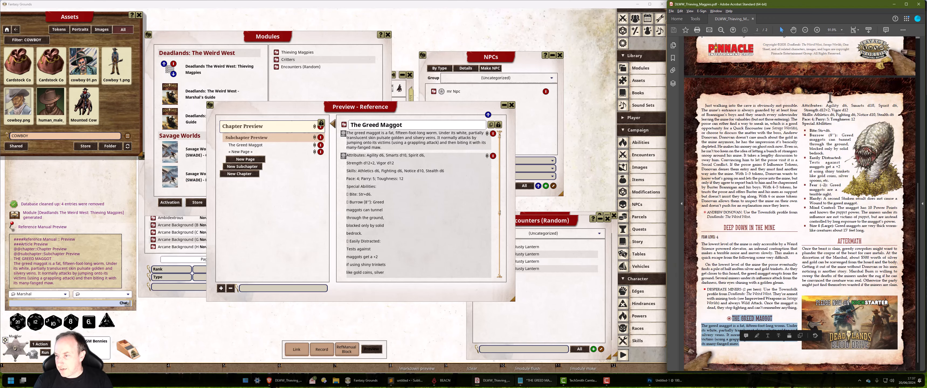
Examine The Greed Maggot heading and description in the PDF, and check the Special Abilities and Bite lines of the Notepad text against it.
click(742, 283)
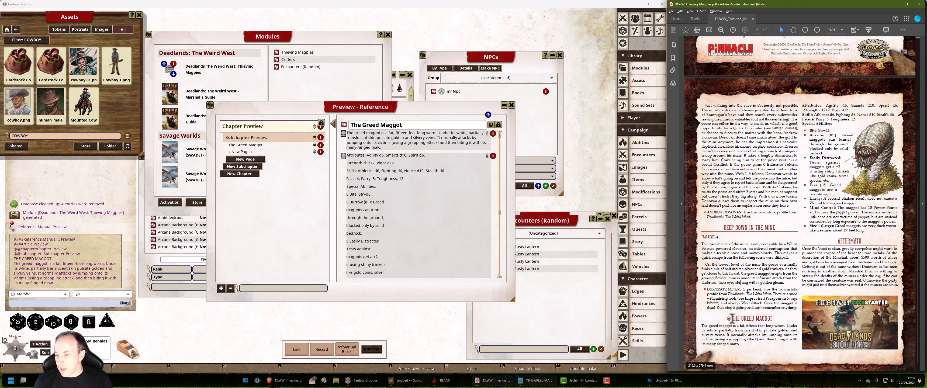
drag(732, 318, 754, 350)
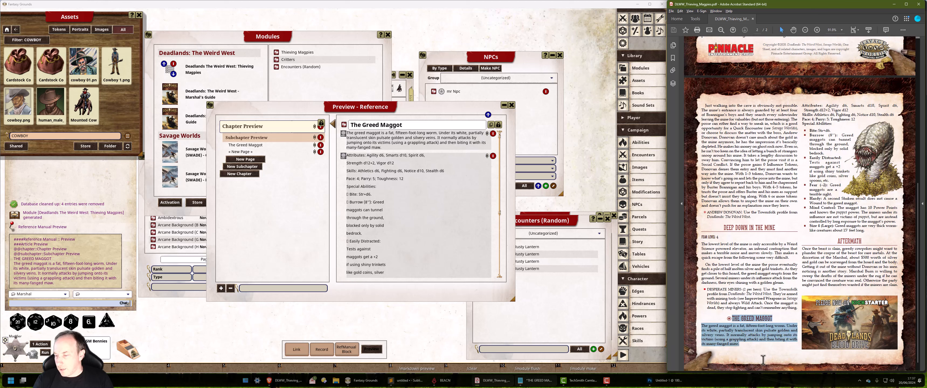
drag(792, 378, 748, 350)
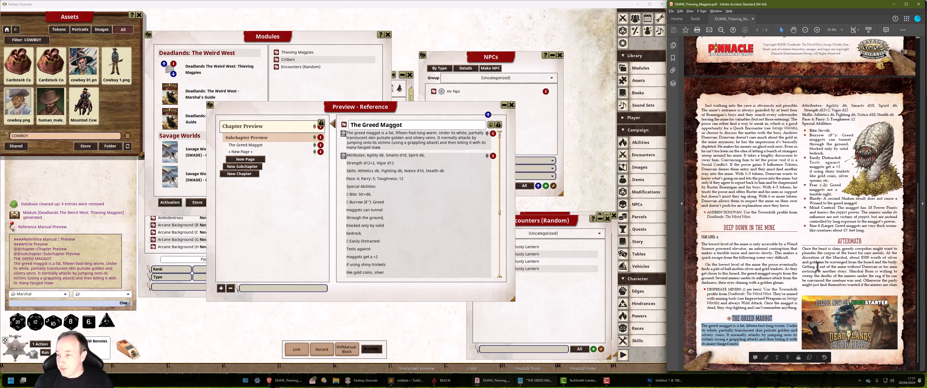
click(756, 349)
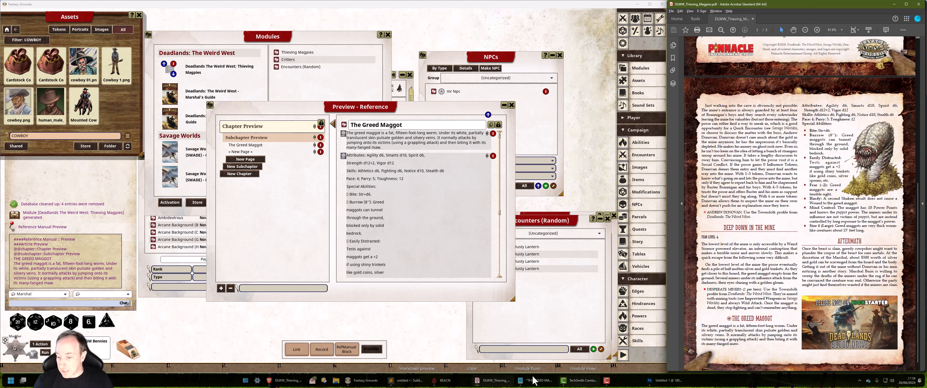
click(539, 381)
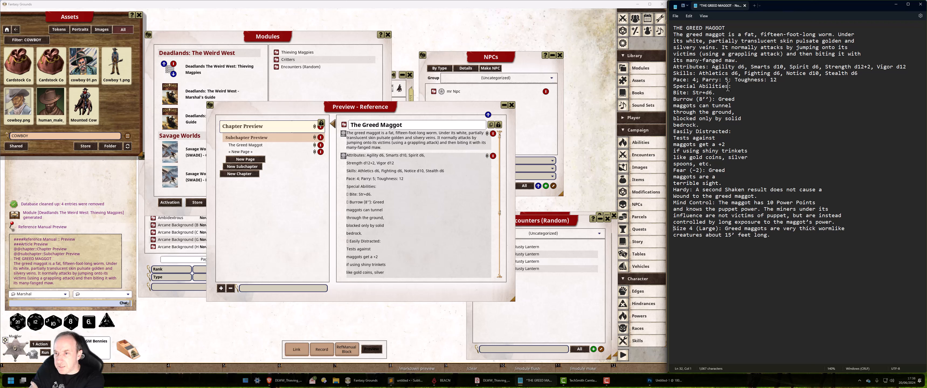
drag(730, 88, 675, 93)
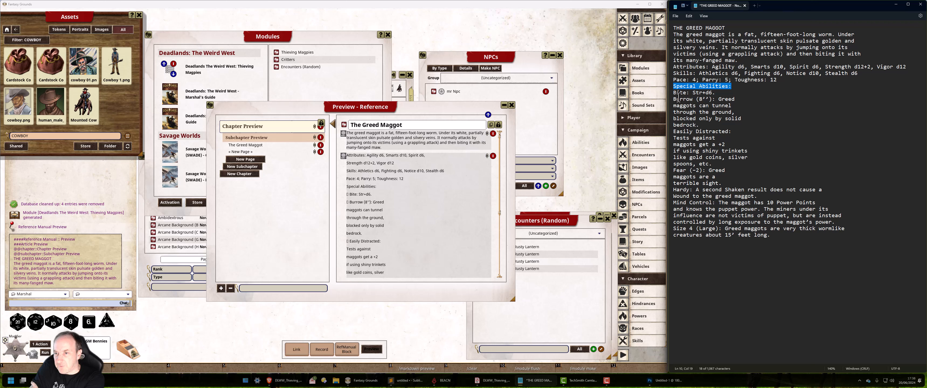
click(709, 99)
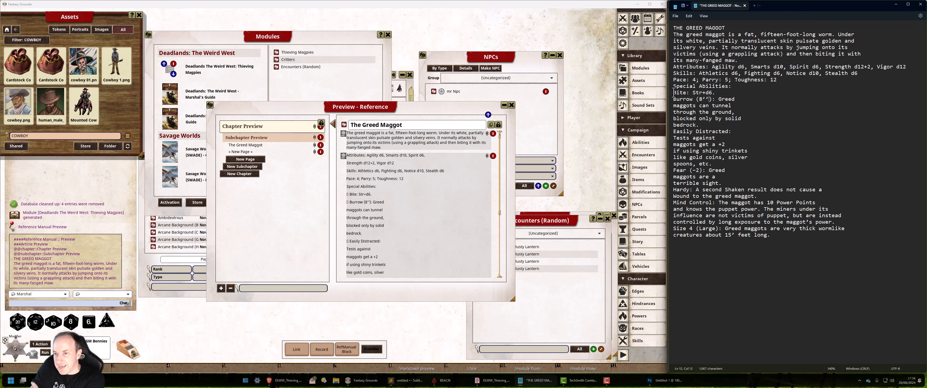
drag(673, 92, 688, 97)
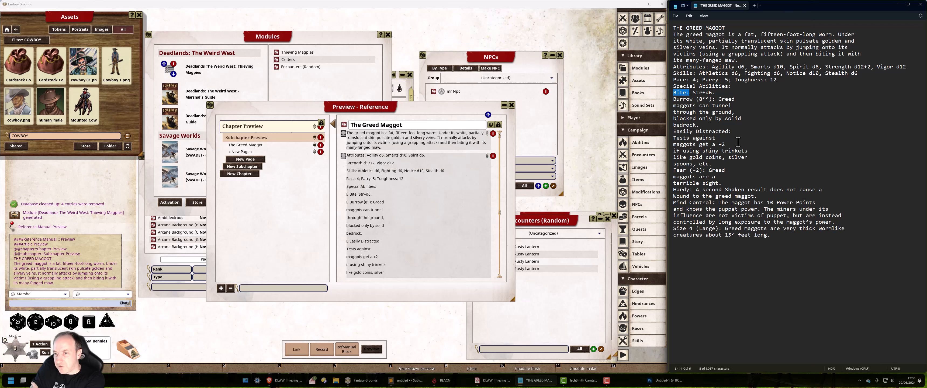
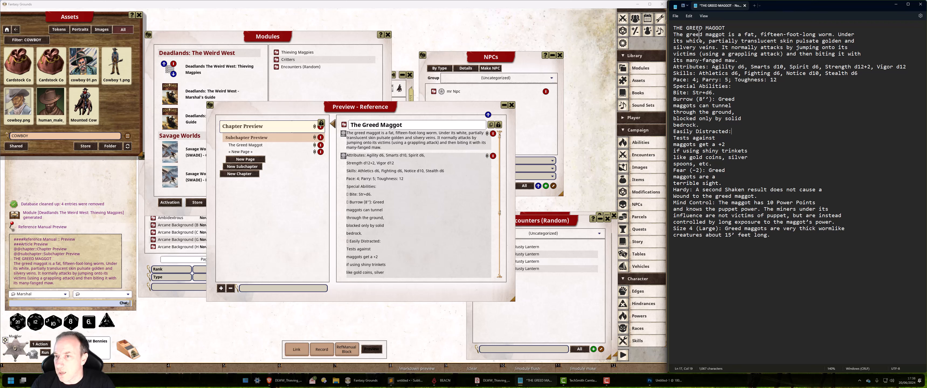
drag(770, 235, 673, 27)
click(764, 287)
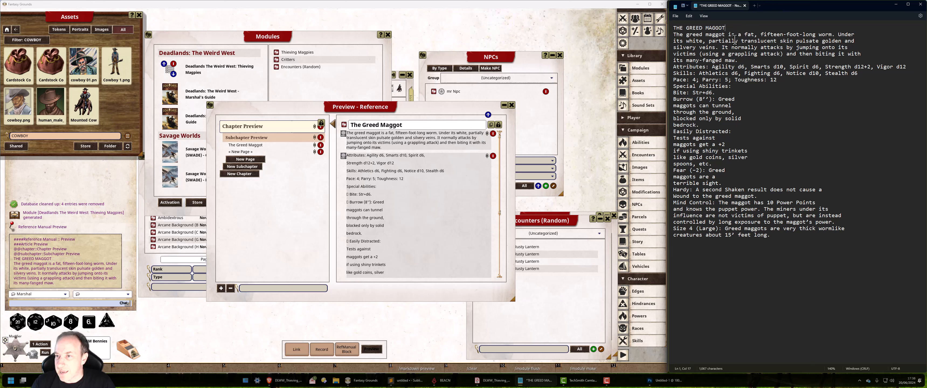
Check the creature's heading in the PDF and insert a "?" directly before THE GREED MAGGOT in Notepad.
key(alt+Tab)
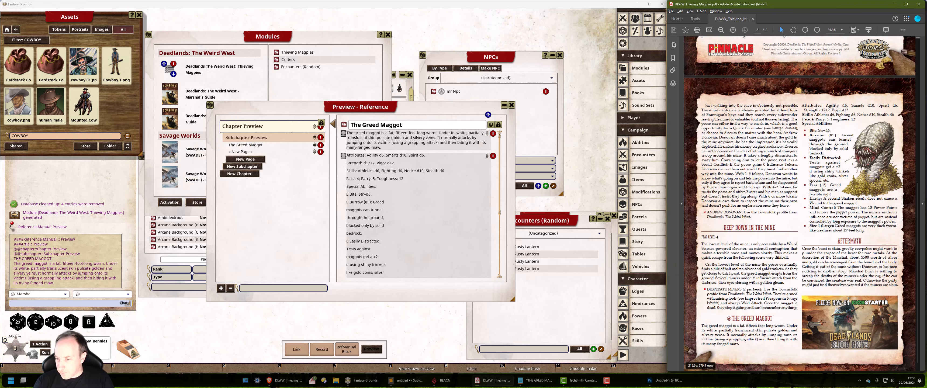
key(alt+Tab)
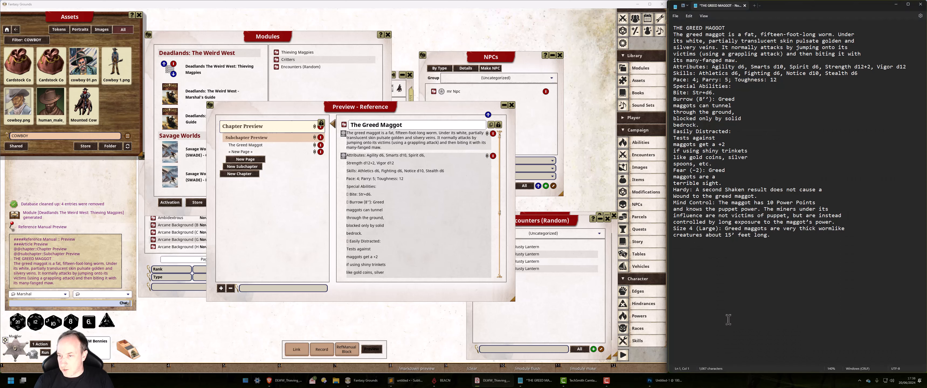
text(#)
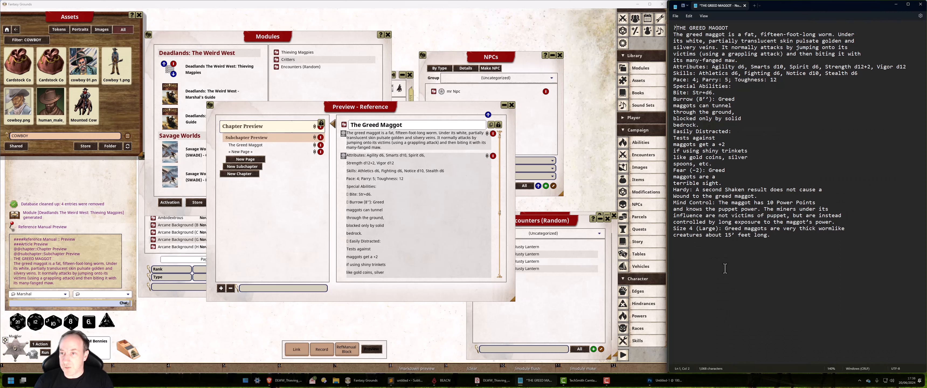
Copy the entire greed maggot text from Notepad and make an NPC from it in Fantasy Grounds.
drag(773, 237, 655, 28)
right_click(697, 70)
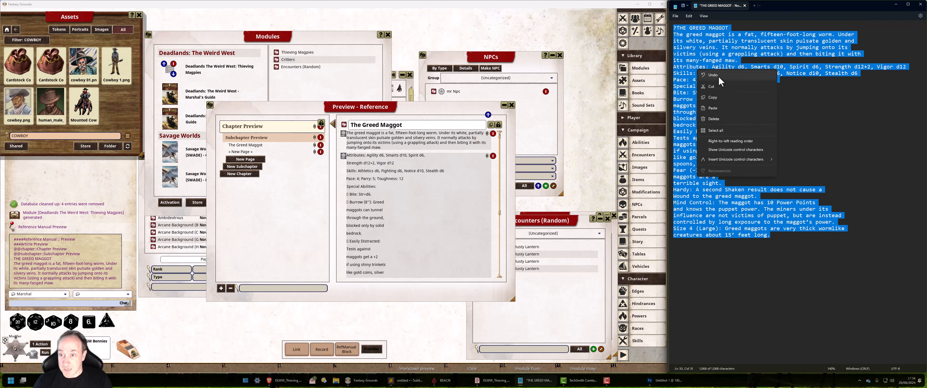
click(719, 98)
click(526, 68)
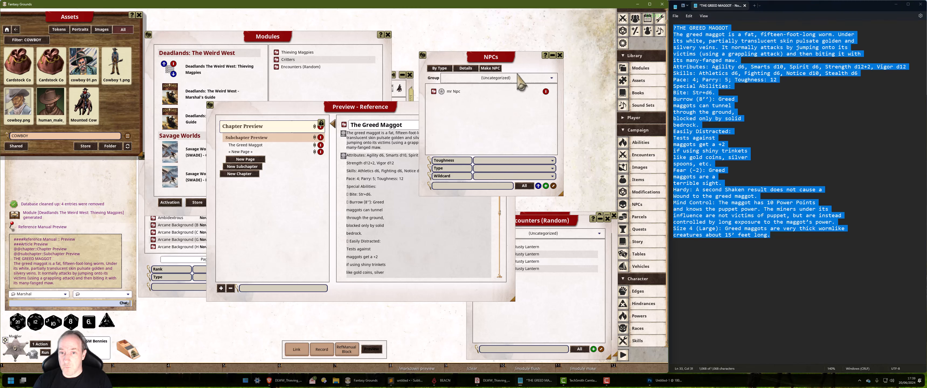
click(490, 69)
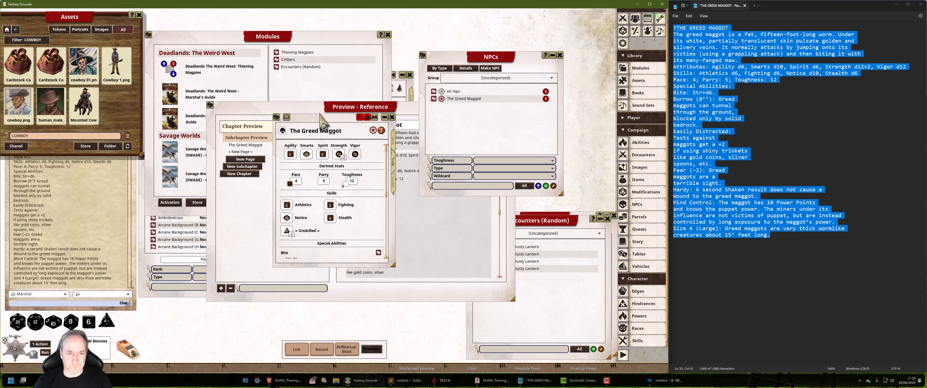
Move The Greed Maggot's NPC sheet clear of the reference window, lengthen it to show all special abilities, and unlock it.
drag(324, 119, 344, 38)
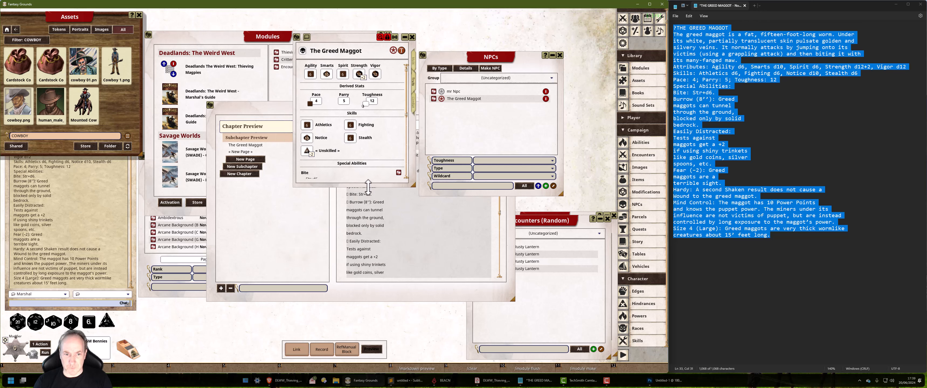
drag(365, 185, 364, 328)
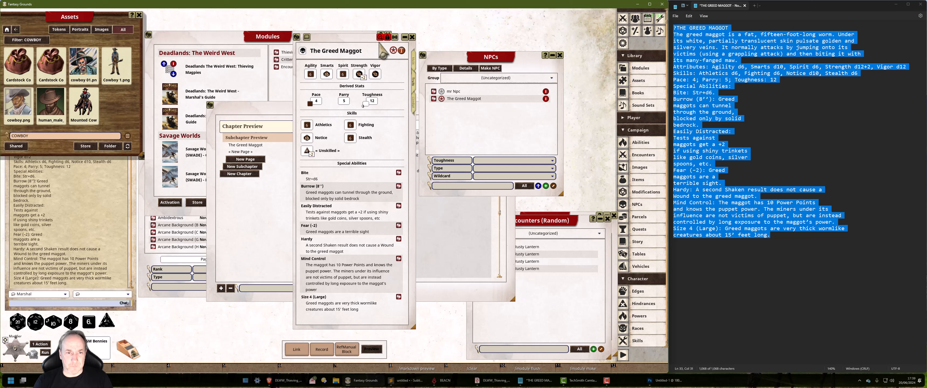
click(392, 39)
Review The Greed Maggot's main and attacks pages, and check the records linked to its Burrow and Hardy abilities.
scroll(338, 140, down, 1)
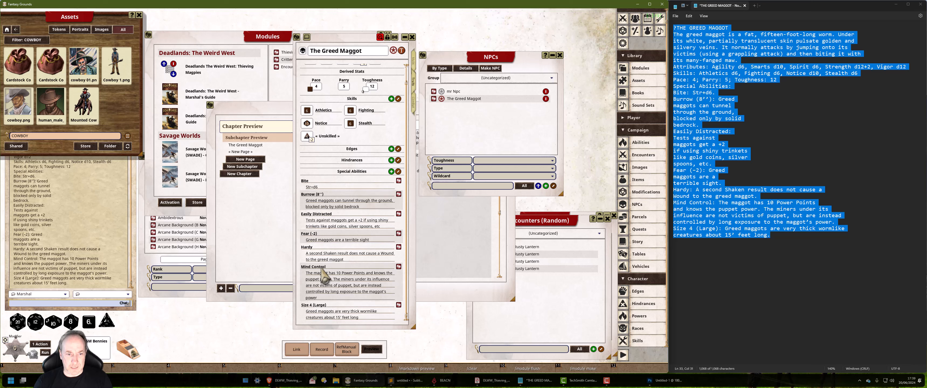
scroll(354, 274, up, 1)
click(413, 105)
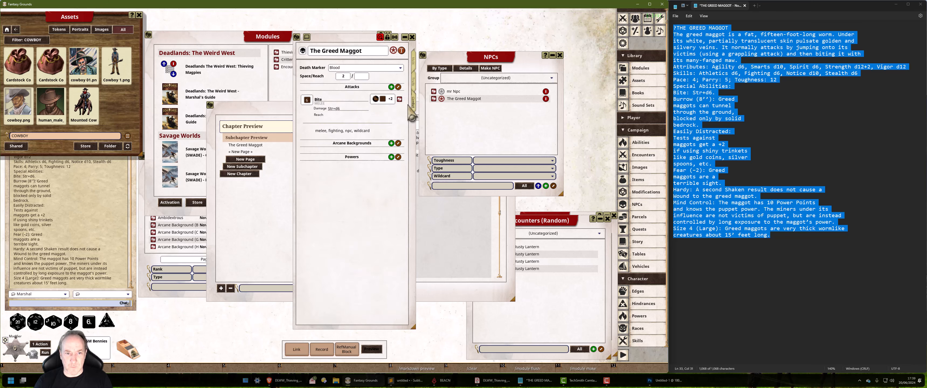
click(414, 86)
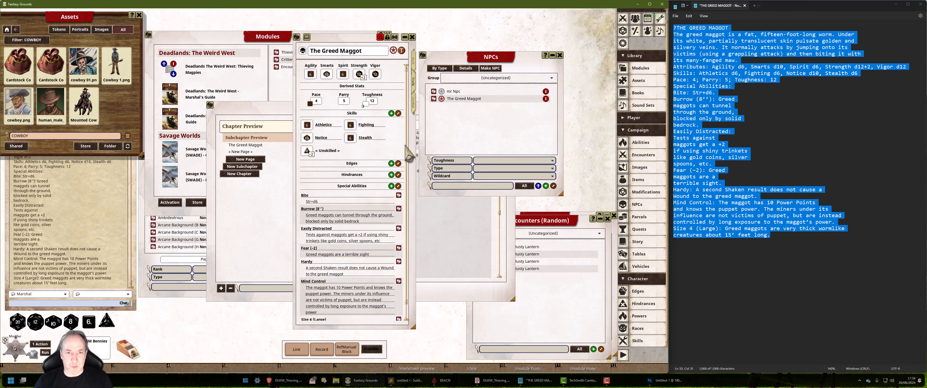
scroll(365, 266, down, 1)
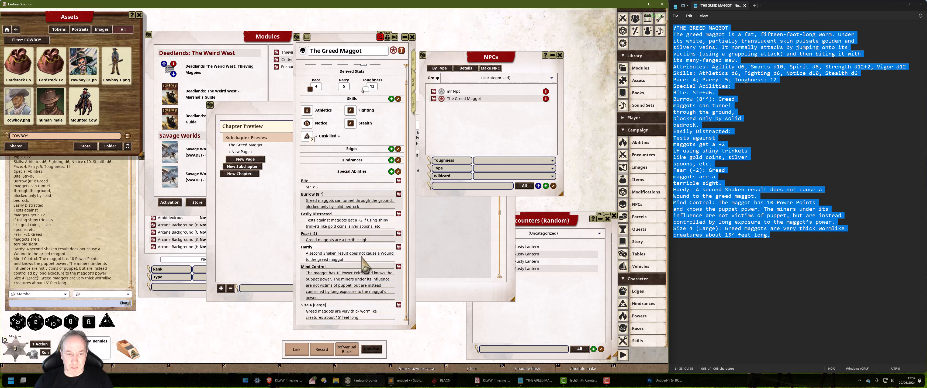
click(399, 195)
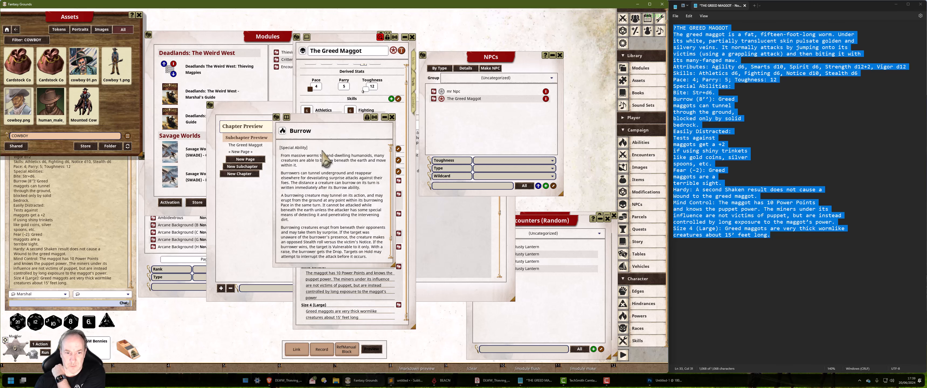
click(393, 119)
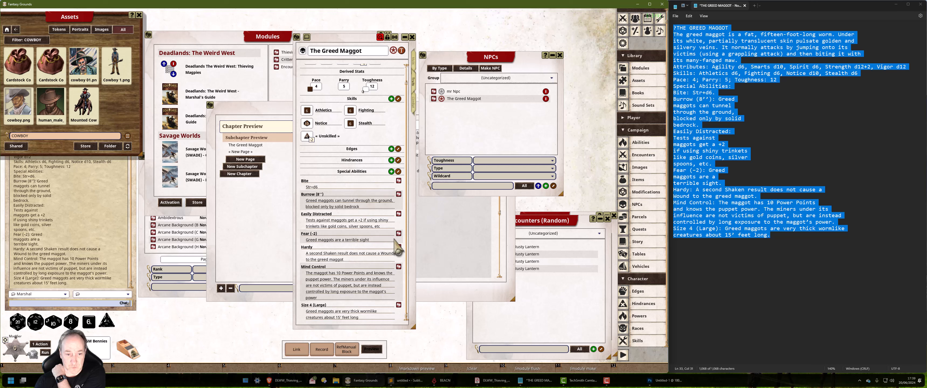
click(398, 247)
click(392, 120)
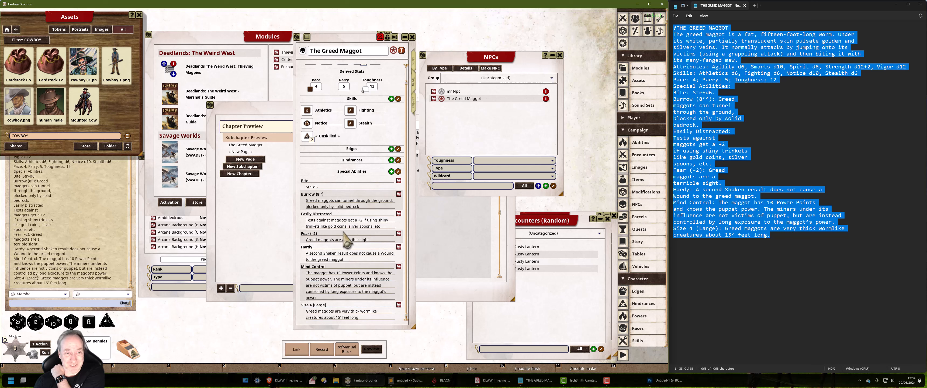
Place the Mind Control ability record beside The Greed Maggot's sheet and show the sheet's Arcane Backgrounds and Powers sections.
click(399, 266)
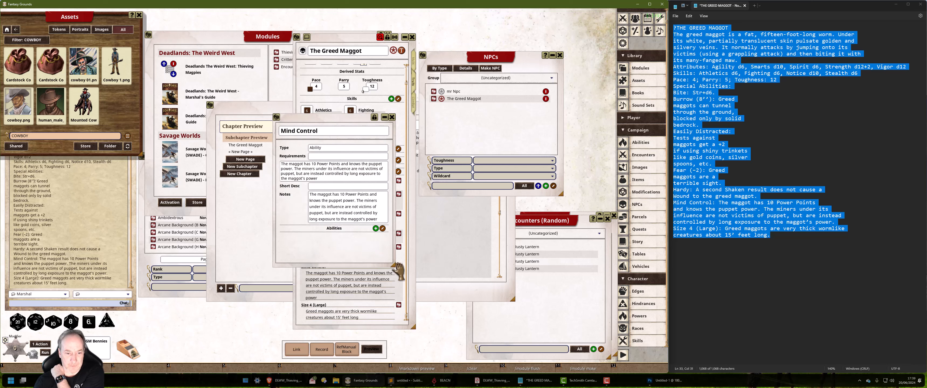
drag(354, 253, 484, 206)
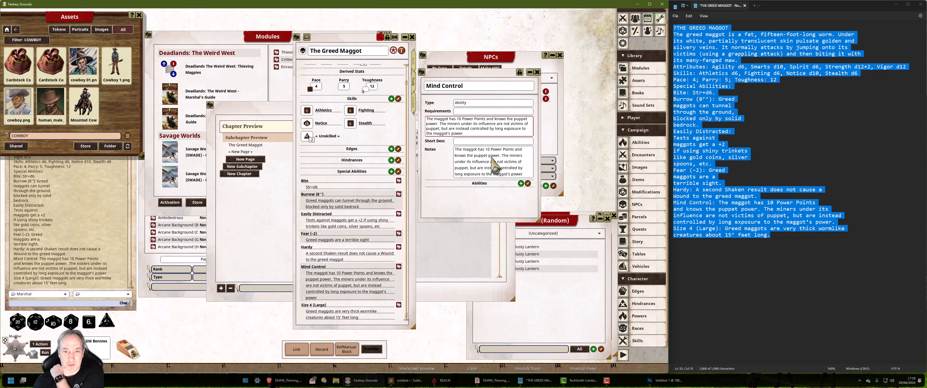
drag(472, 194, 470, 159)
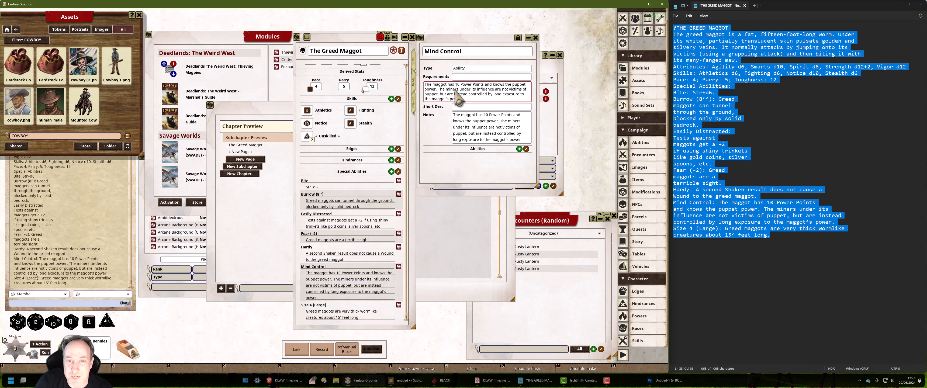
drag(461, 161, 501, 158)
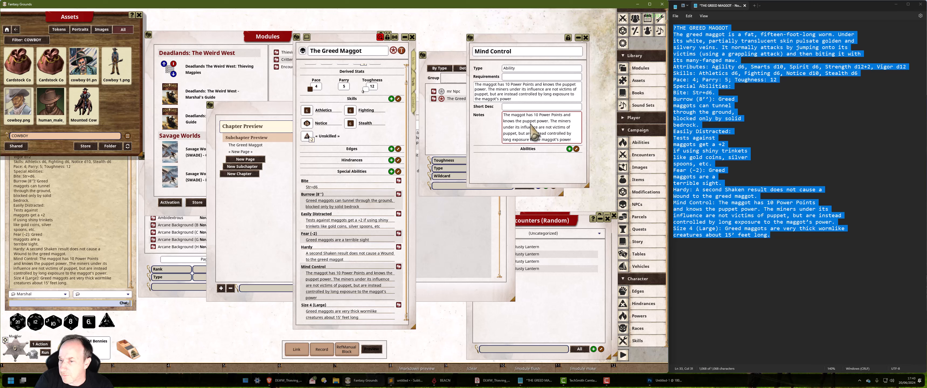
scroll(355, 163, up, 1)
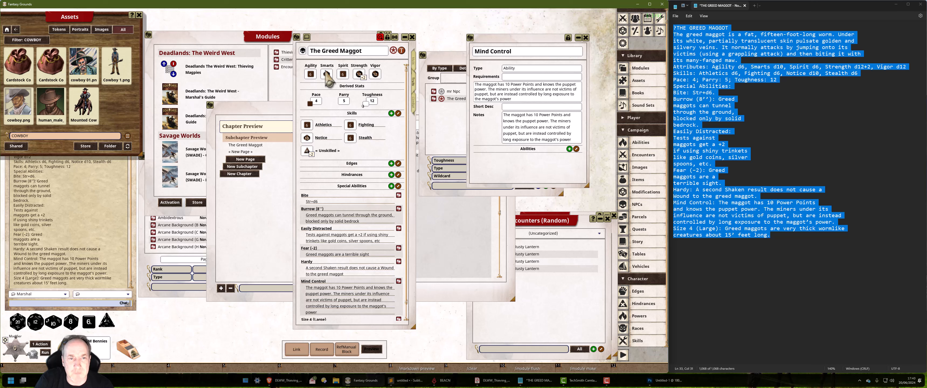
click(416, 108)
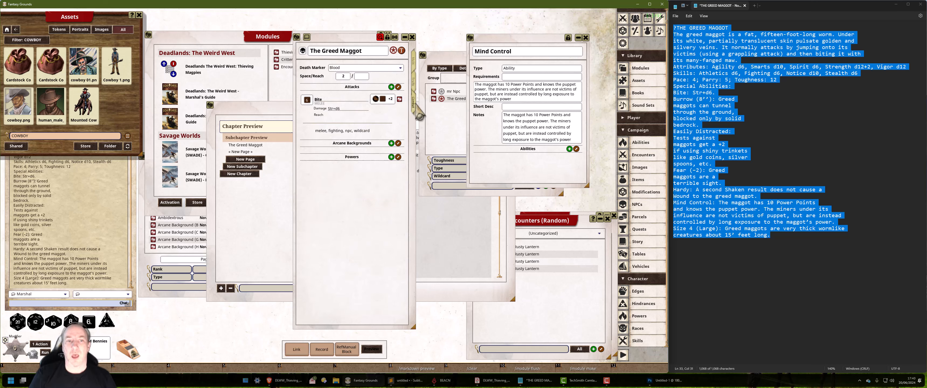
drag(536, 173, 485, 172)
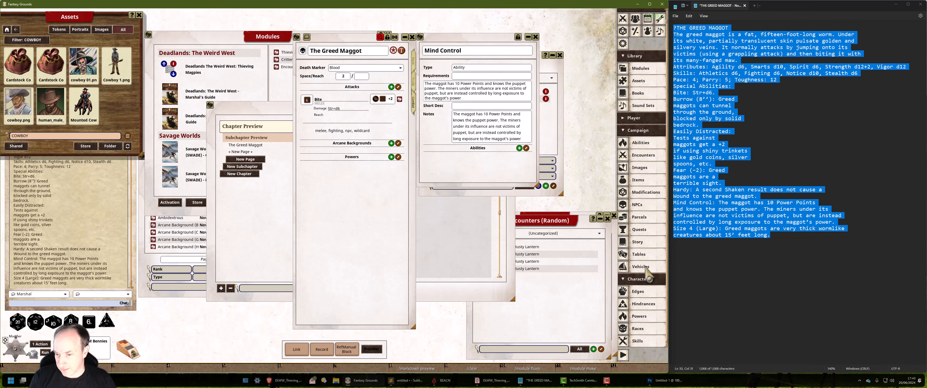
Open the Powers and Arcane Backgrounds lists, show powers from all groups, and arrange both lists around the NPC sheet.
click(640, 317)
drag(342, 129, 520, 213)
click(481, 220)
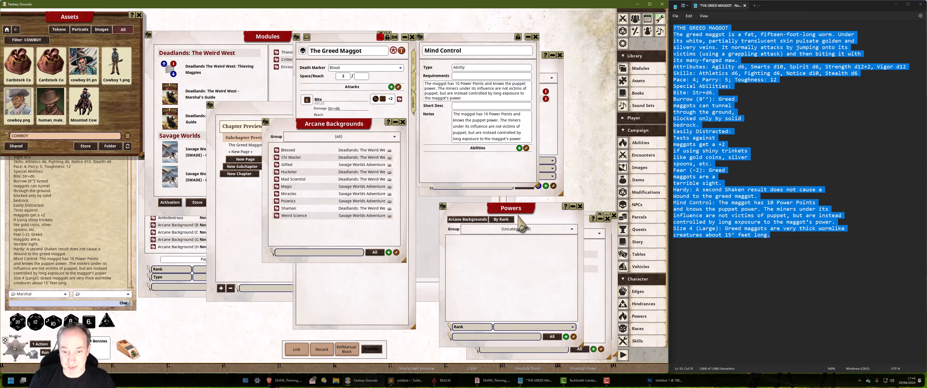
click(523, 229)
click(493, 229)
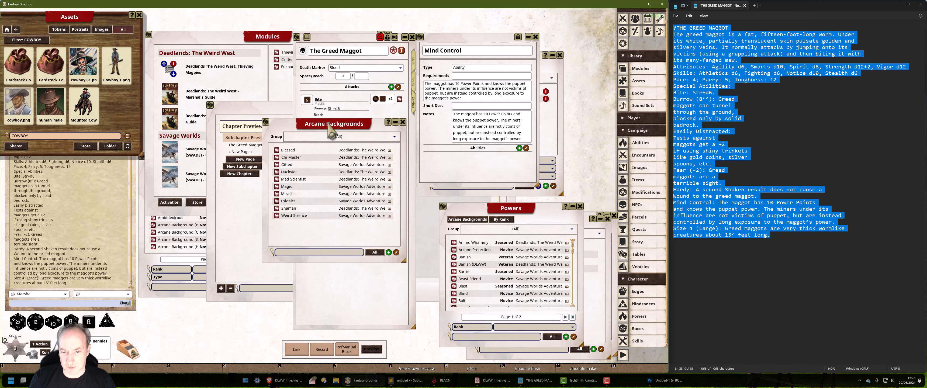
drag(333, 124, 204, 157)
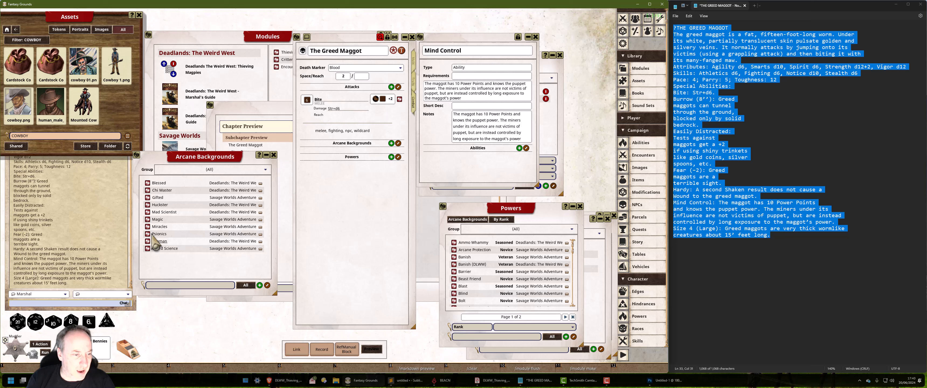
Add the Magic arcane background to The Greed Maggot, close the Arcane Backgrounds list, and check the new entry's linked record.
drag(152, 236, 366, 194)
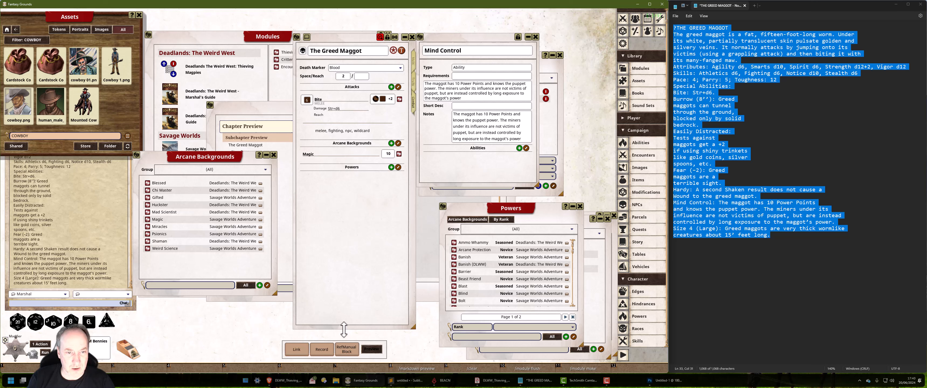
click(273, 156)
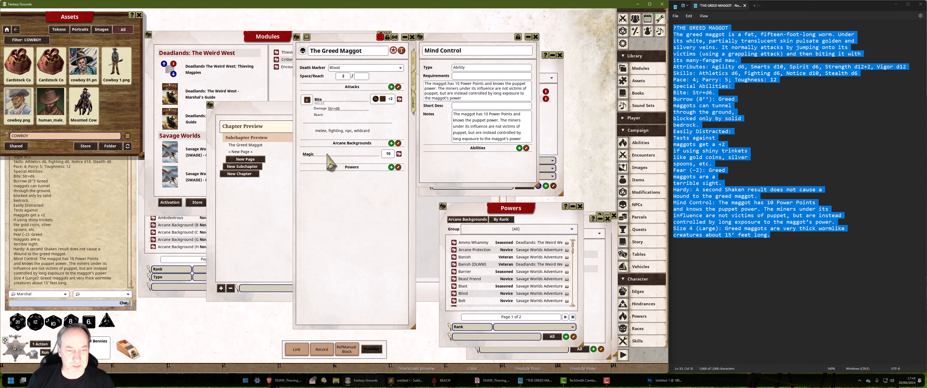
click(399, 154)
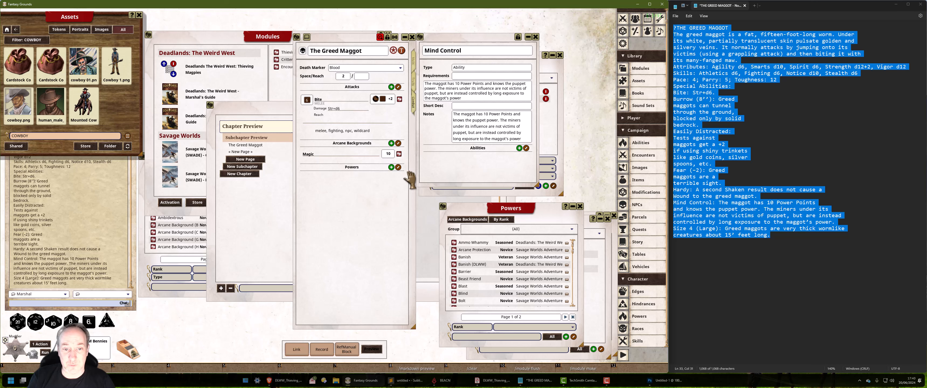
click(393, 118)
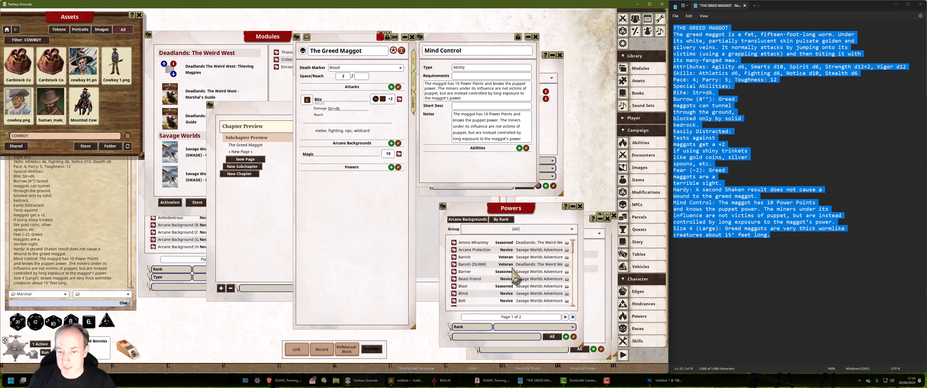
Add the Puppet (DLWW) power from the Powers list to The Greed Maggot's sheet.
scroll(480, 294, down, 6)
scroll(477, 295, down, 5)
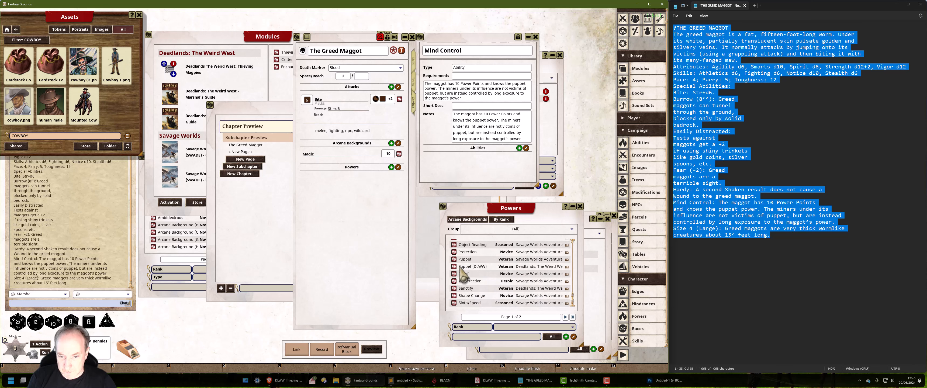
drag(473, 270, 371, 262)
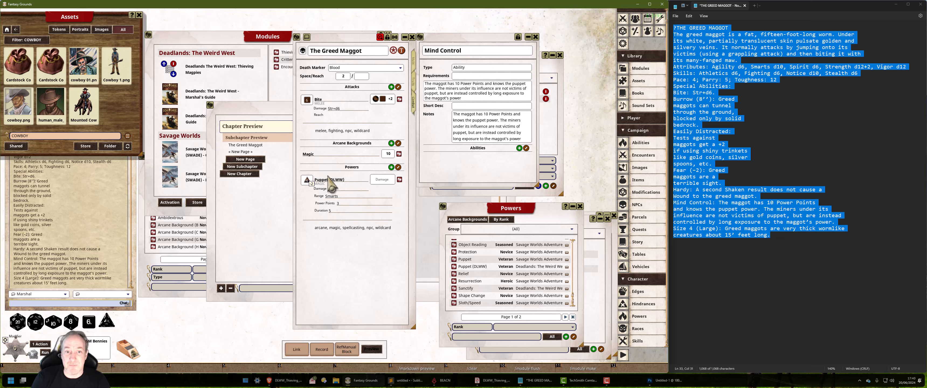
Set the attack type of The Greed Maggot's Puppet (DLWW) power to the custom value [Smarts].
right_click(307, 180)
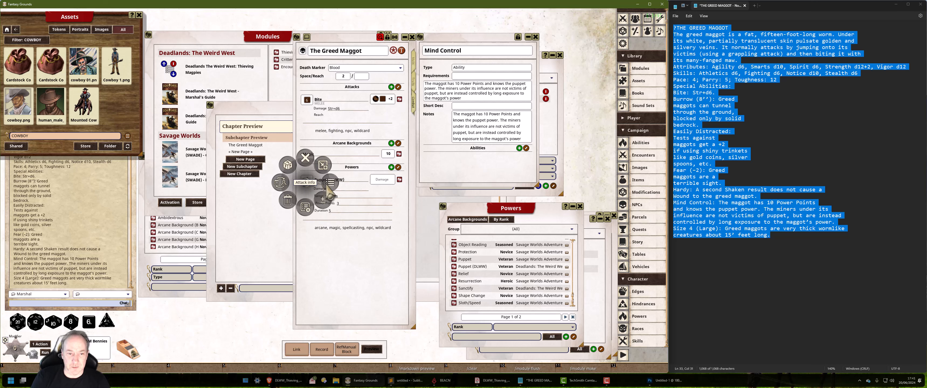
click(338, 185)
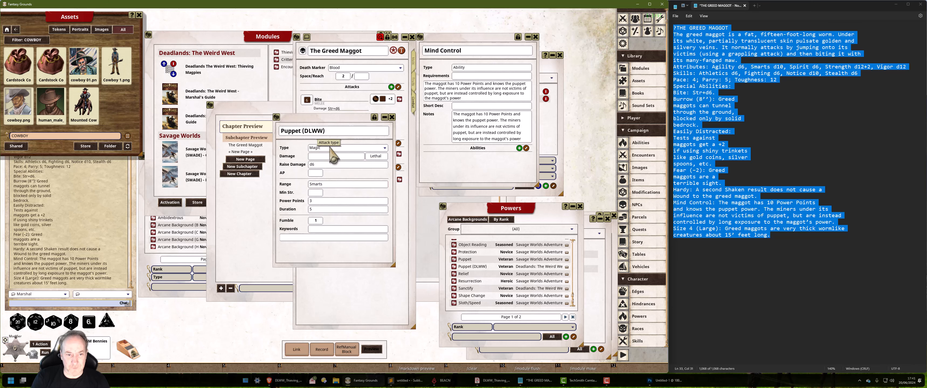
click(331, 148)
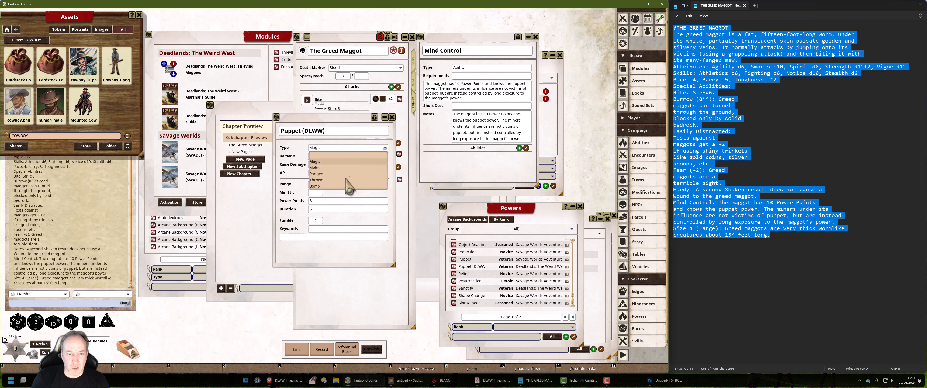
right_click(328, 147)
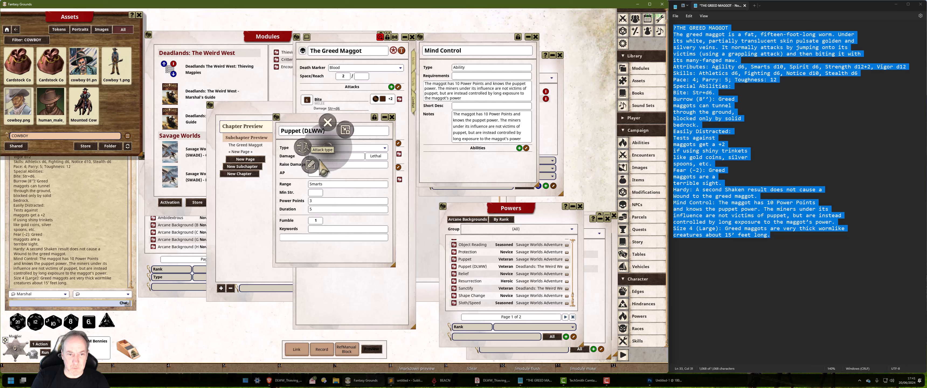
click(316, 175)
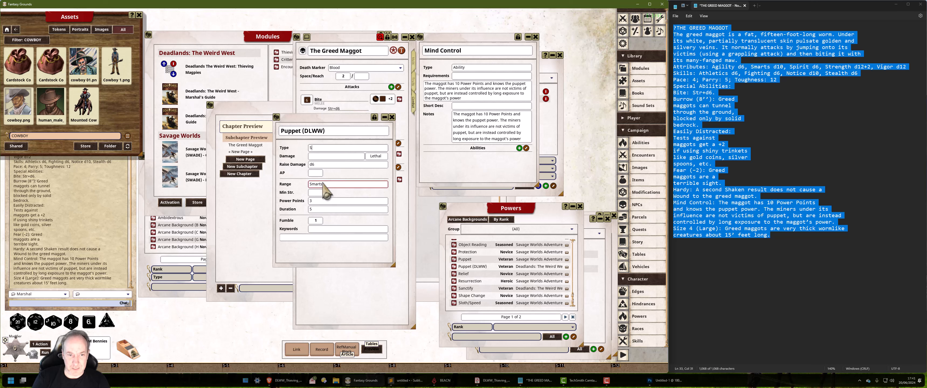
text(Smarts])
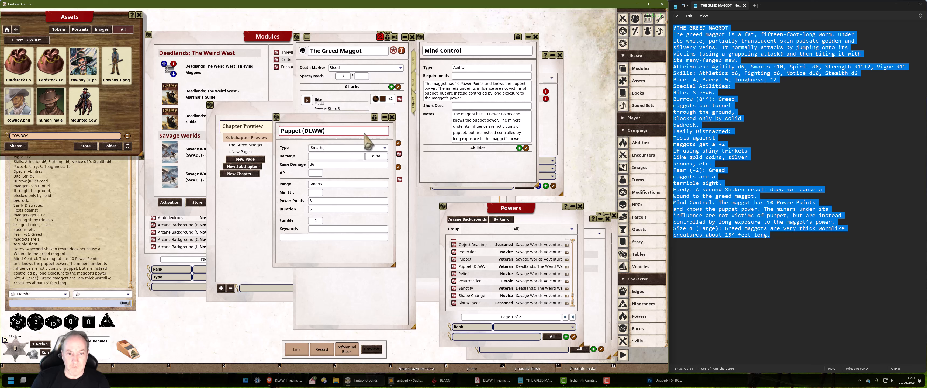
click(392, 117)
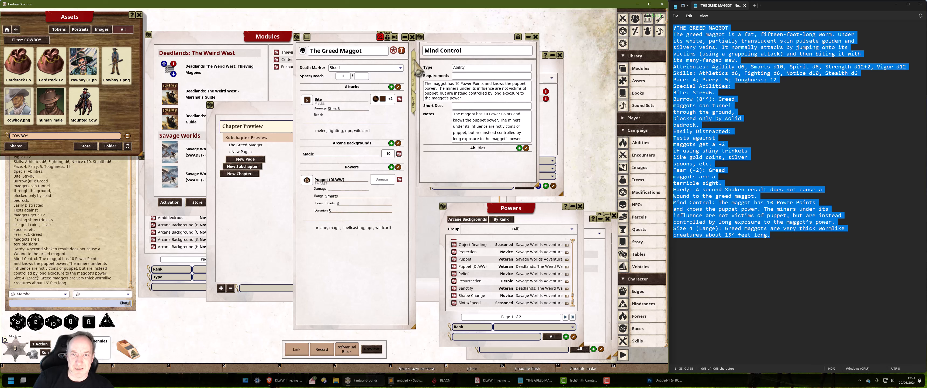
Compare The Greed Maggot's traits and Mind Control ability with its attacks, arcane background and Puppet power.
scroll(370, 219, down, 2)
click(414, 81)
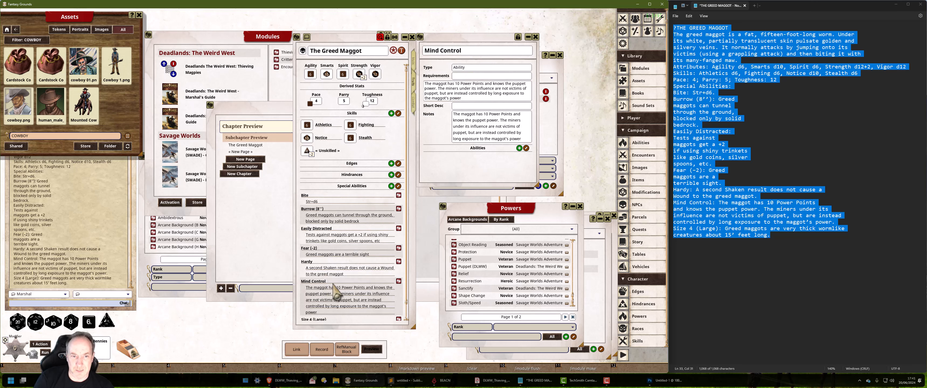
scroll(336, 291, down, 1)
click(414, 102)
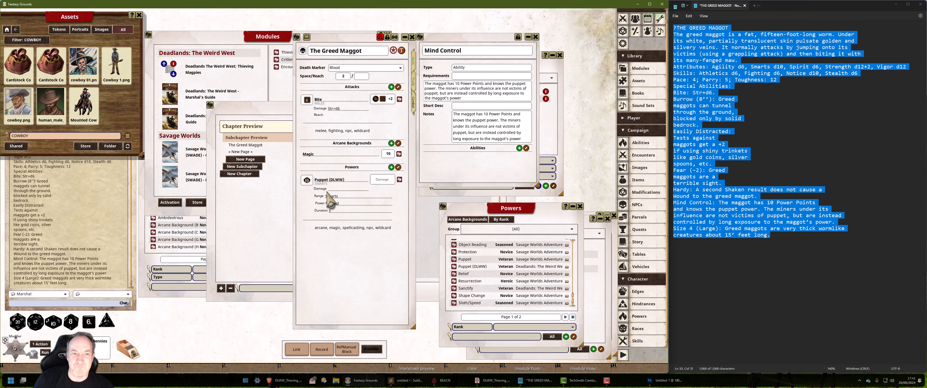
click(413, 82)
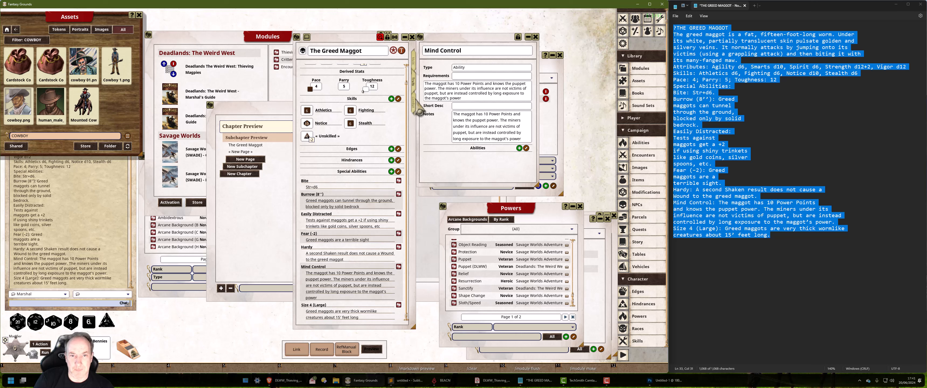
Add the keyword piercing to The Greed Maggot's Bite attack.
click(414, 103)
right_click(346, 100)
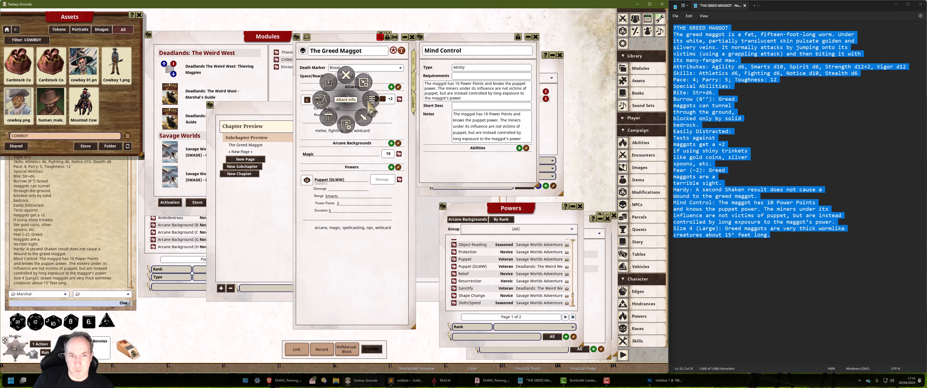
click(399, 107)
click(326, 213)
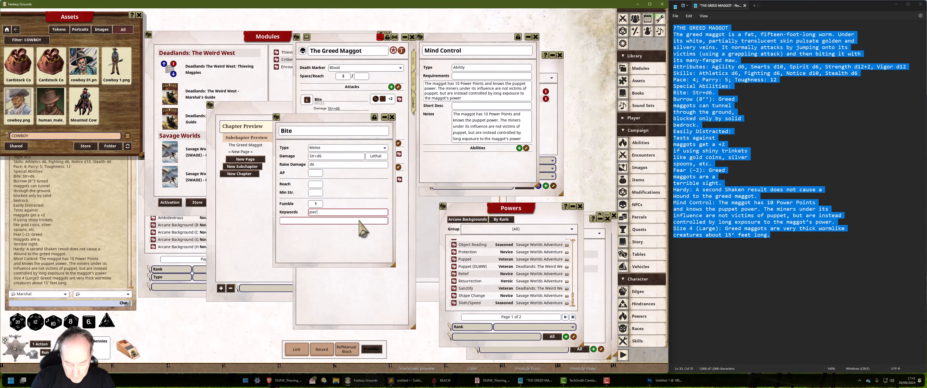
click(392, 117)
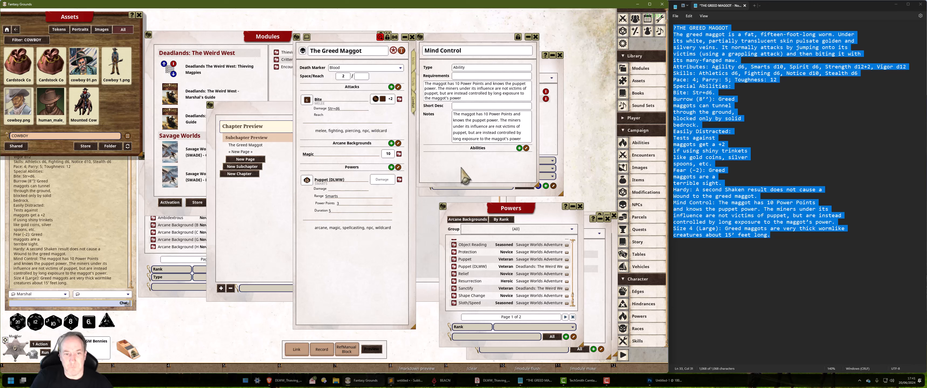
Move The Greed Maggot's sheet aside, remove its existing entry from the Combat Tracker, and close the tracker.
drag(327, 56, 518, 75)
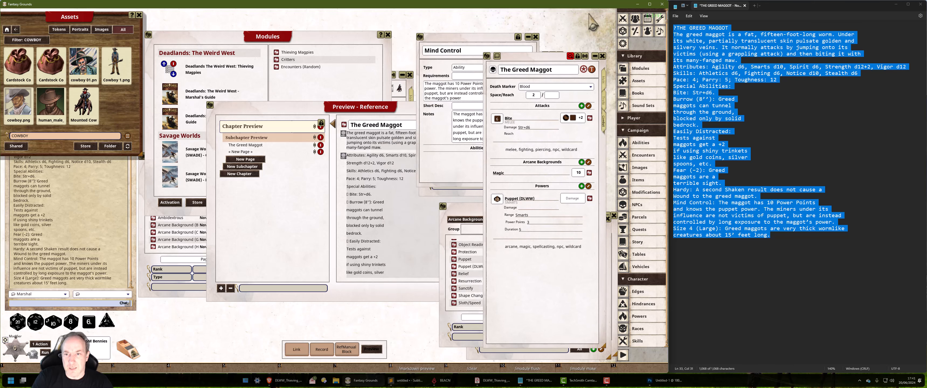
click(623, 18)
drag(477, 168, 205, 124)
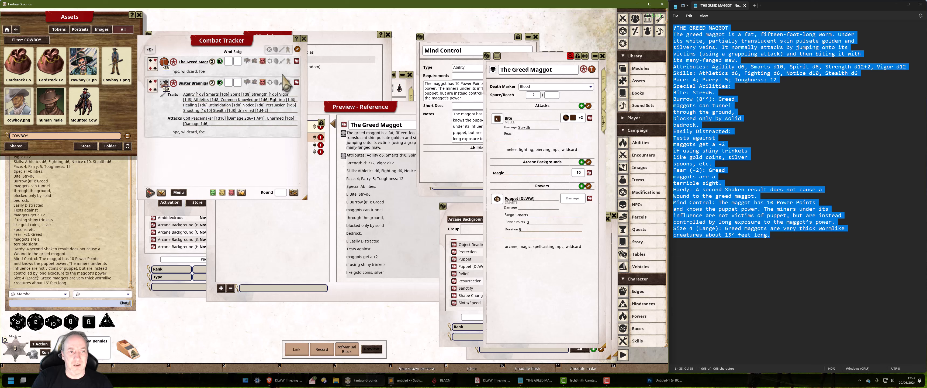
click(297, 49)
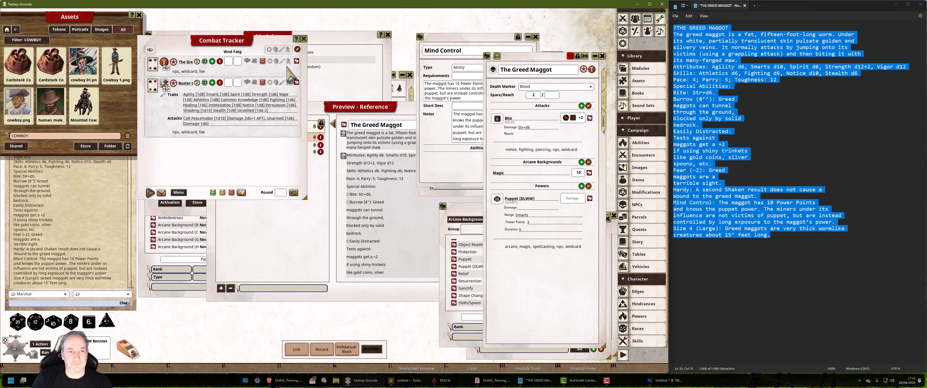
click(220, 62)
double_click(220, 63)
click(304, 39)
Show the Campaign assets folder and open The Greed Maggot's Picture and Tokens window beside its sheet.
drag(533, 283, 381, 269)
click(8, 30)
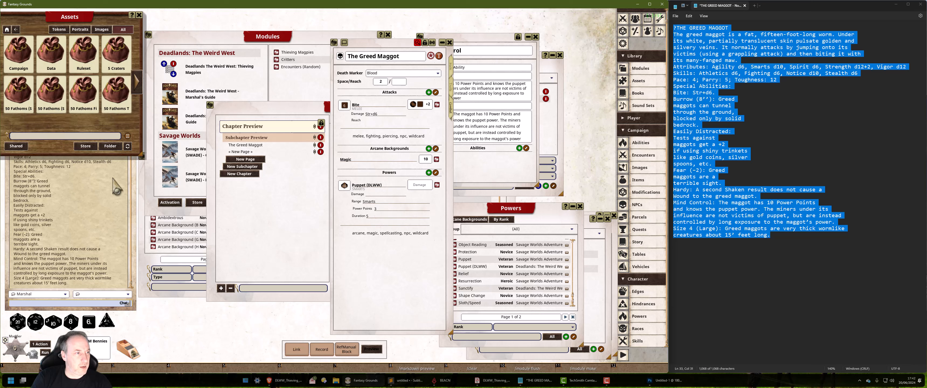
click(18, 54)
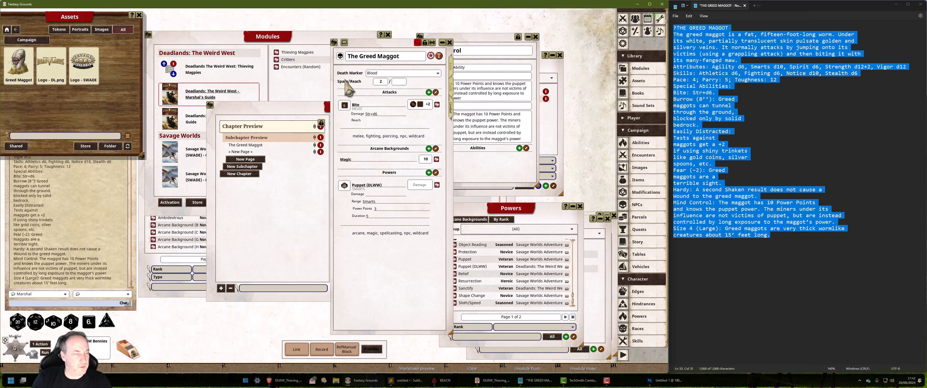
click(439, 56)
drag(320, 164, 212, 140)
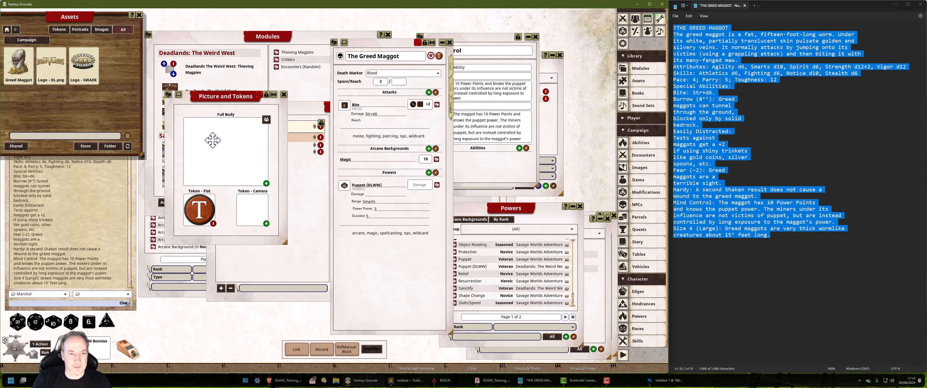
Assign the Greed Maggot asset as the NPC's flat token, full body picture and camera token, and close the window.
drag(19, 63, 199, 209)
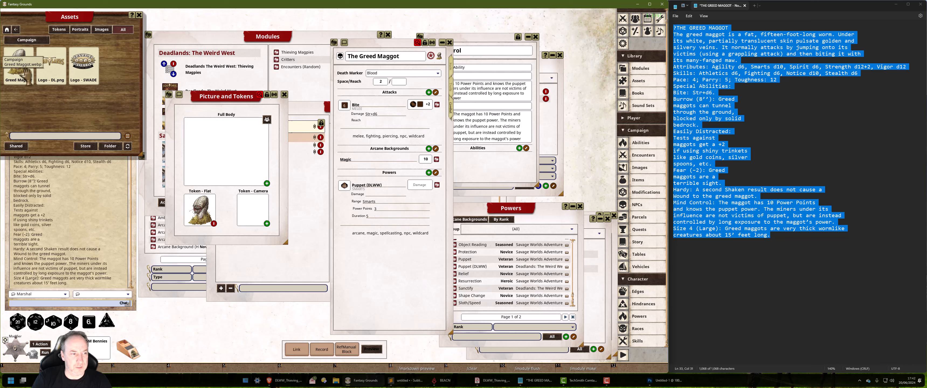
drag(32, 79, 209, 161)
drag(20, 68, 254, 212)
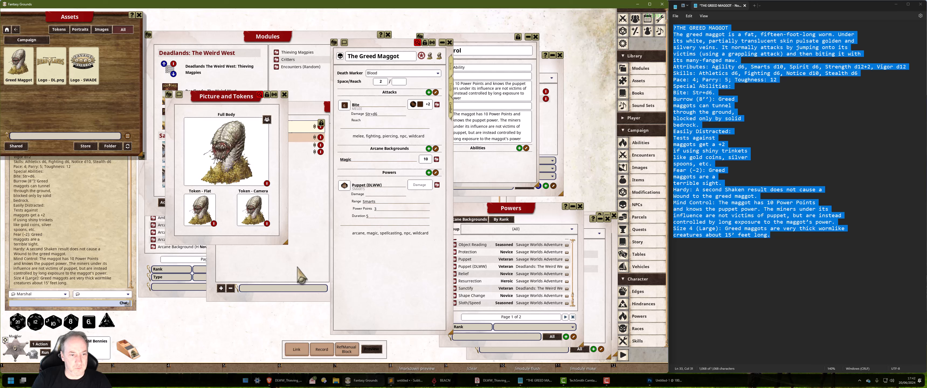
drag(248, 101, 229, 51)
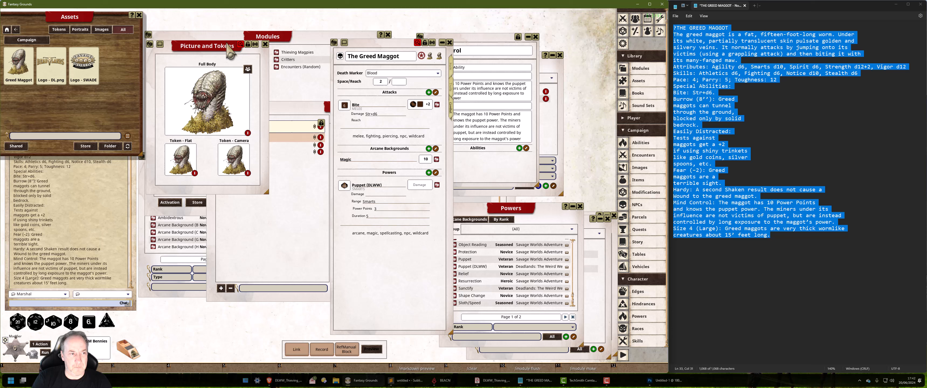
click(265, 44)
Export The Greed Maggot's record markdown to the clipboard and switch to the untitled script in Sublime Text.
drag(393, 72, 402, 50)
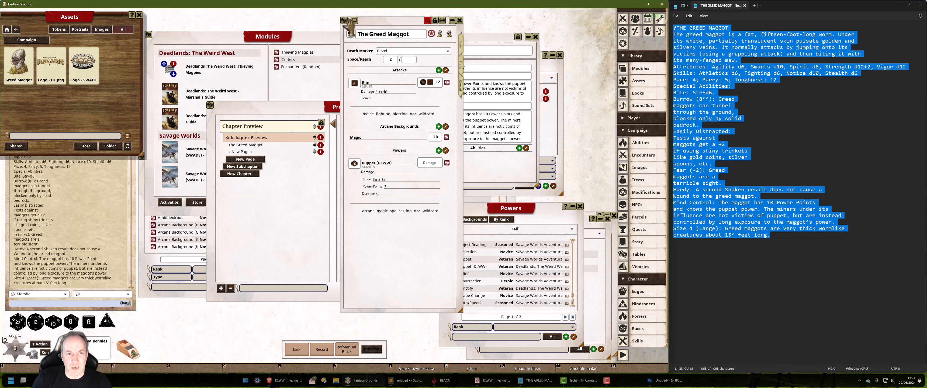
click(317, 349)
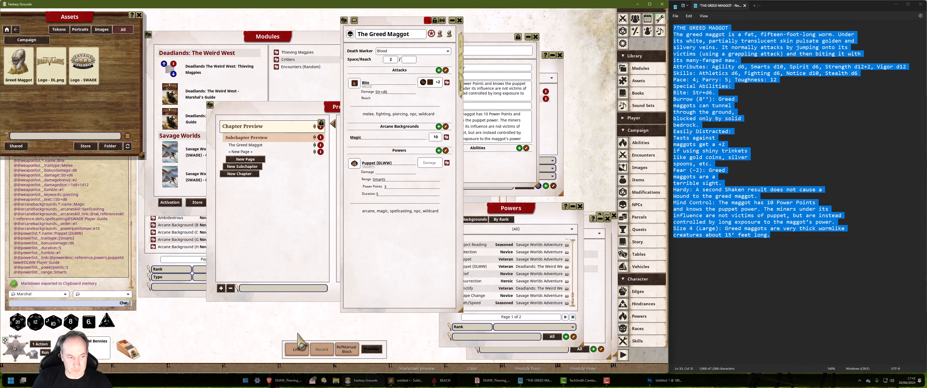
click(392, 381)
click(283, 328)
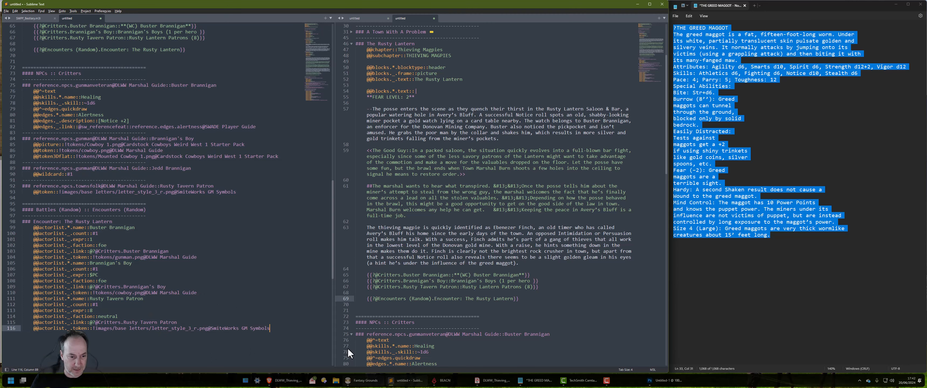
Open a new line below the Rusty Tavern Patron entry in the NPCs section and paste The Greed Maggot's exported record there.
click(275, 188)
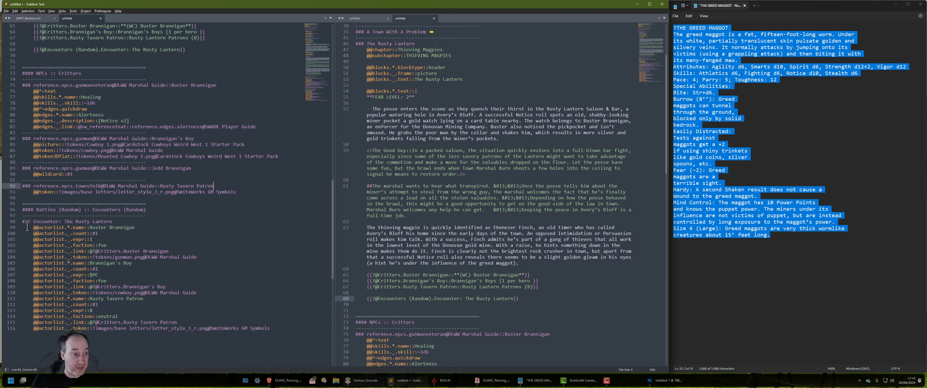
click(256, 226)
key(Up)
key(Up)
key(Up)
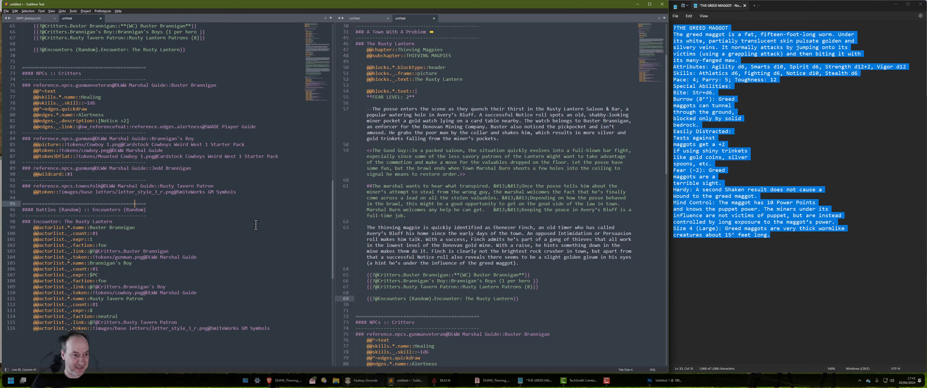
key(Home)
key(Return)
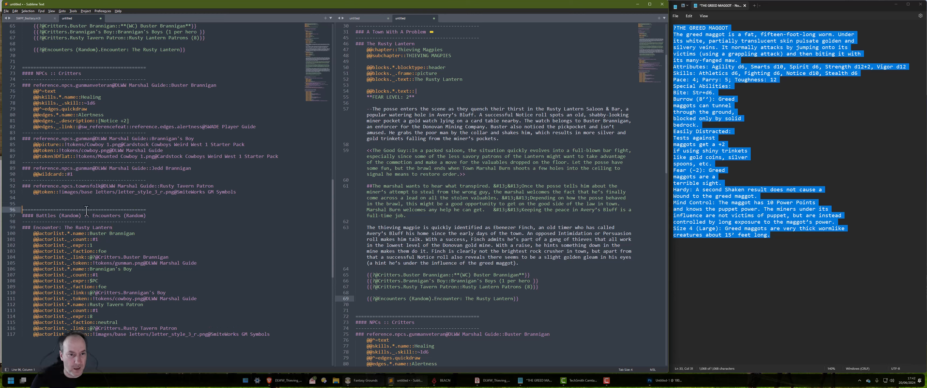
click(263, 193)
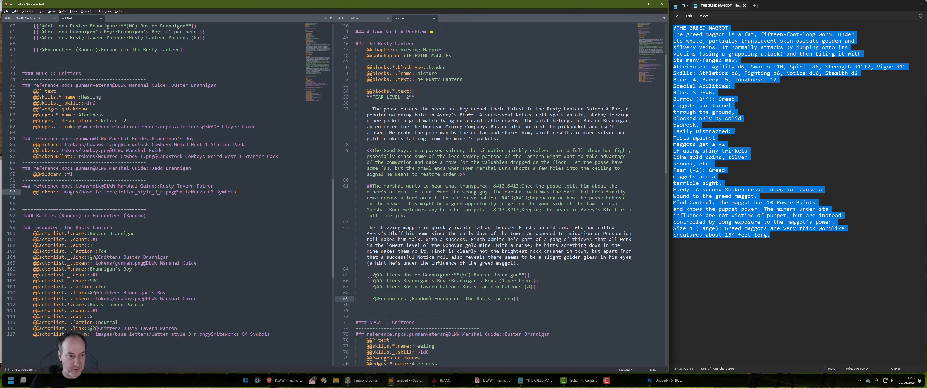
key(Return)
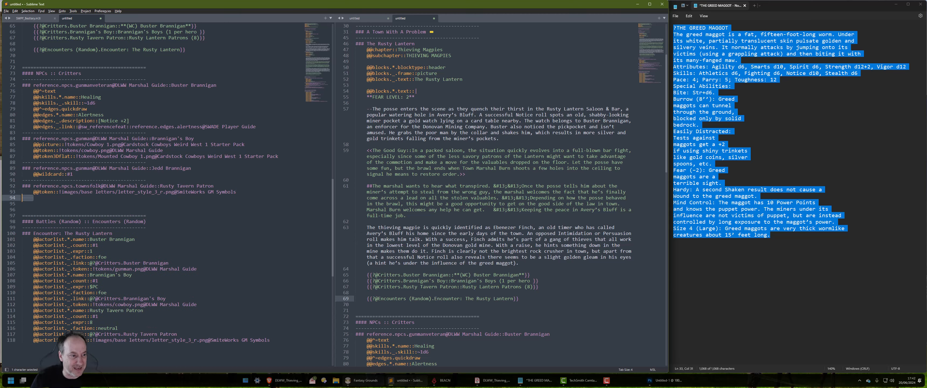
key(ctrl+v)
Indent the body of the pasted Greed Maggot record one level and remove the blank line above its heading.
scroll(317, 130, up, 15)
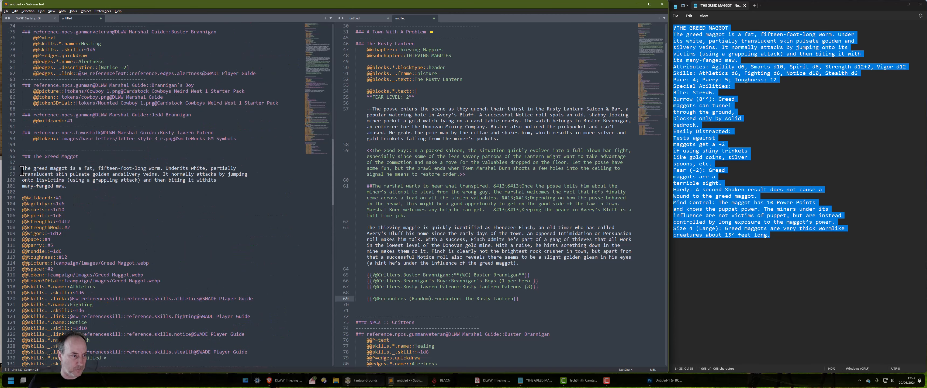
shift+click(22, 170)
key(Tab)
click(38, 149)
key(Delete)
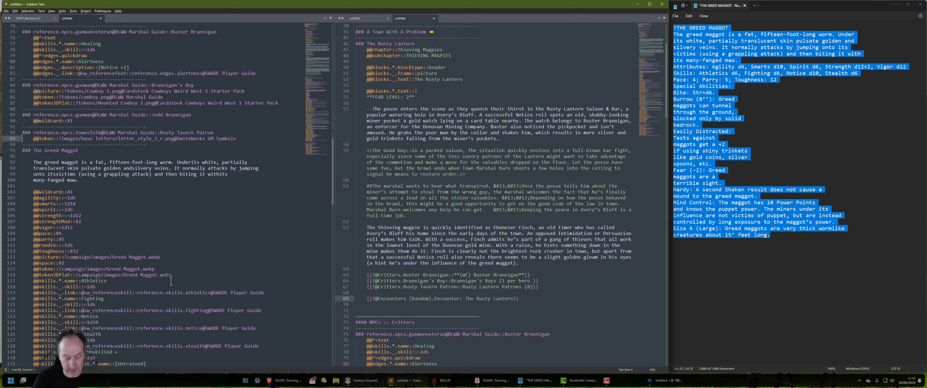
Fold the script's sections to their headings and put the cursor on the blank line before the Battles (Random) section.
key(ctrl+k)
key(ctrl+1)
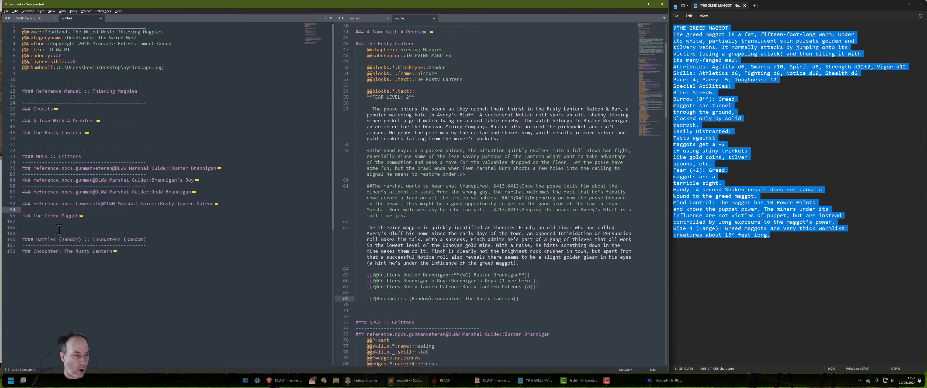
key(Down)
key(Down)
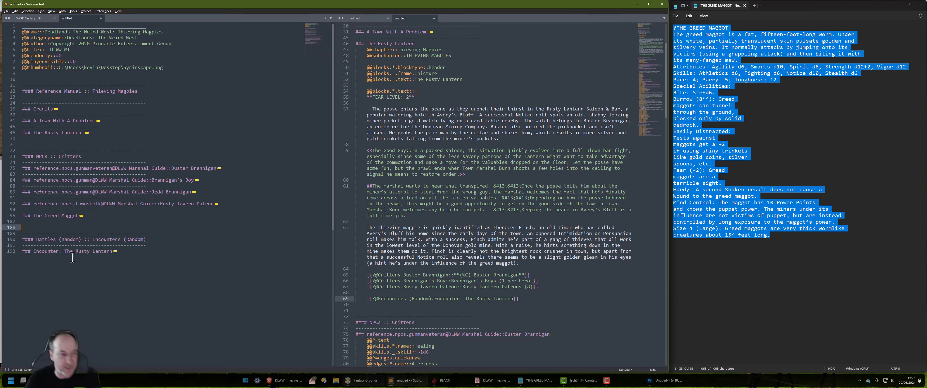
Switch to Fantasy Grounds, move The Greed Maggot's sheet aside, close the Mind Control record and bring the Preview reference page forward.
click(357, 382)
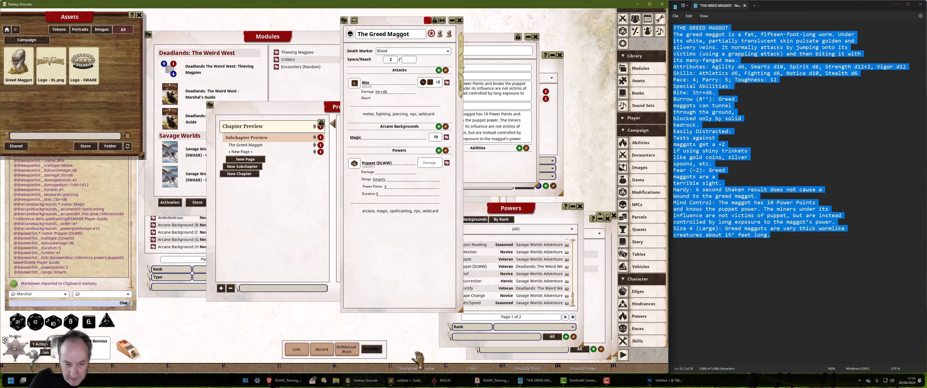
drag(387, 25, 205, 24)
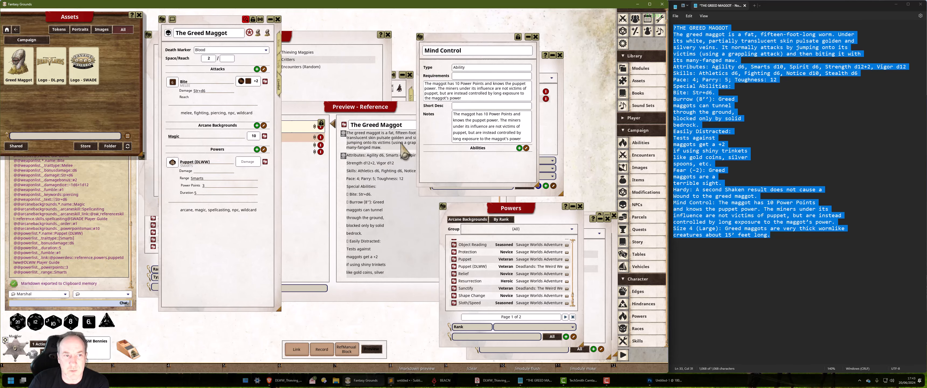
click(536, 37)
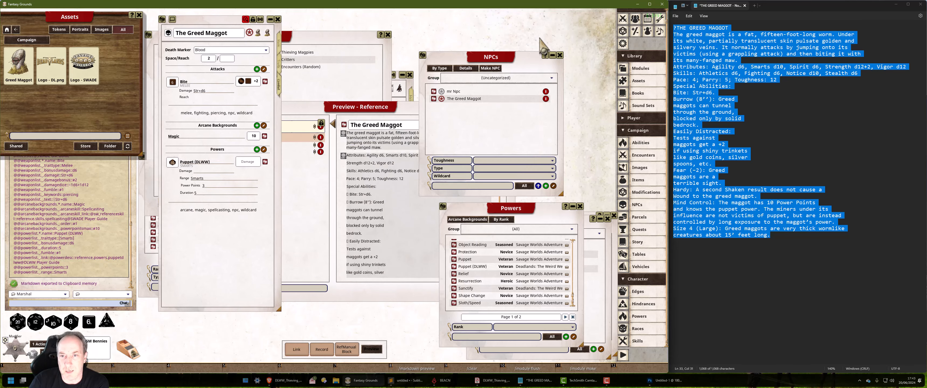
click(384, 203)
Merge the Size 4 (Large) lines on the Greed Maggot page into one paragraph, delete its bullet and bold "Size 4 (Large):".
scroll(446, 223, down, 4)
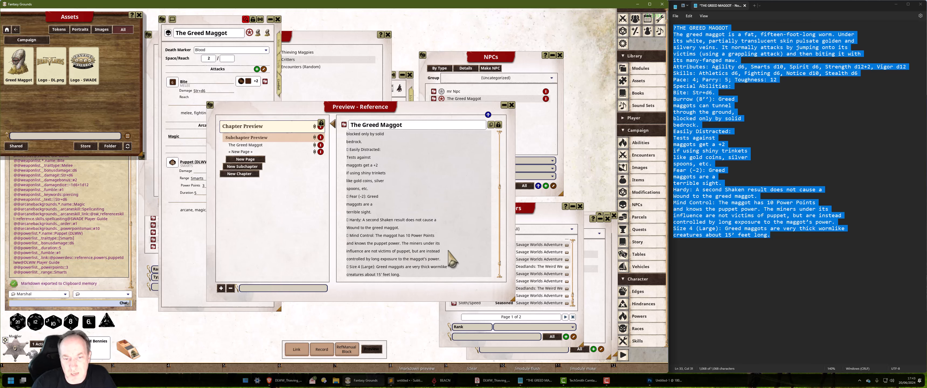
scroll(428, 265, down, 1)
key(shift)
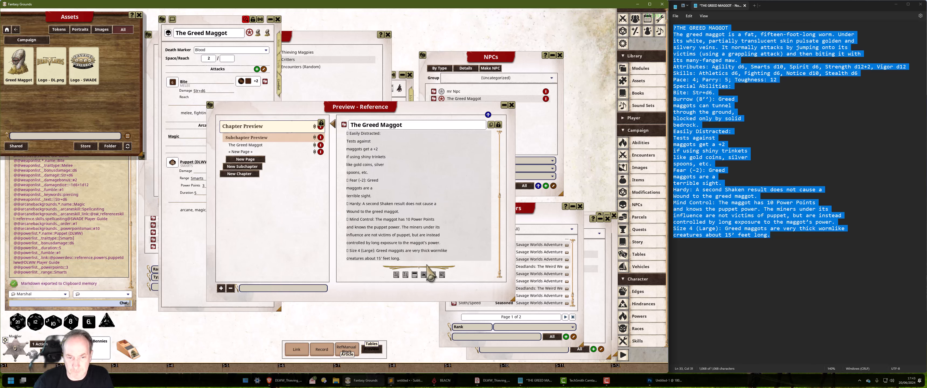
click(415, 259)
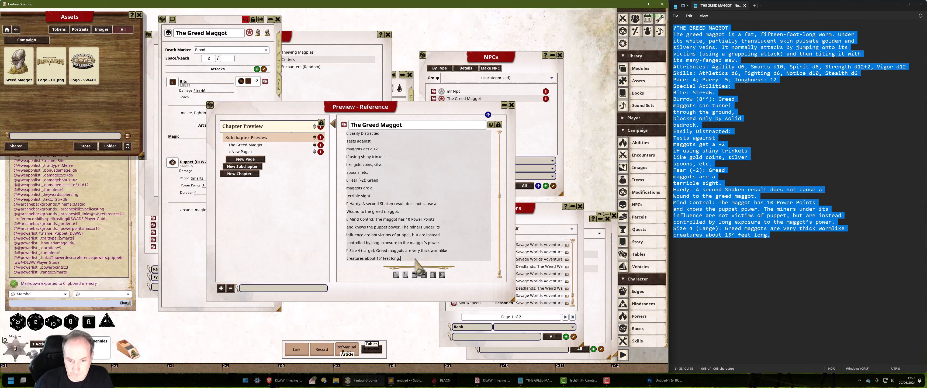
key(ctrl+m)
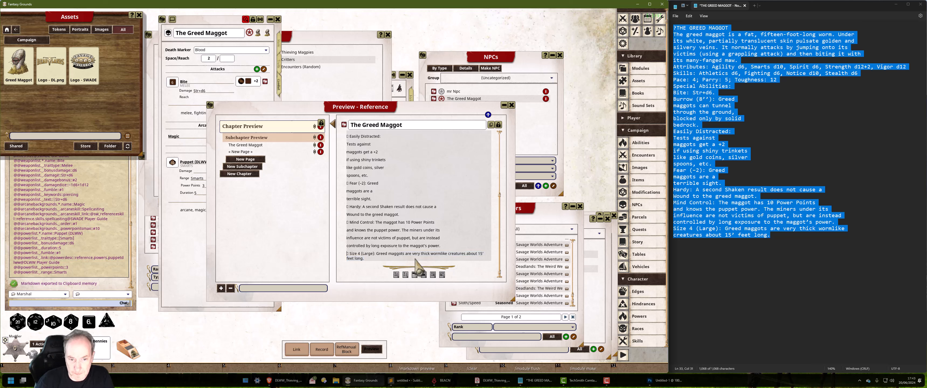
key(Delete)
key(Delete)
key(shift+Right)
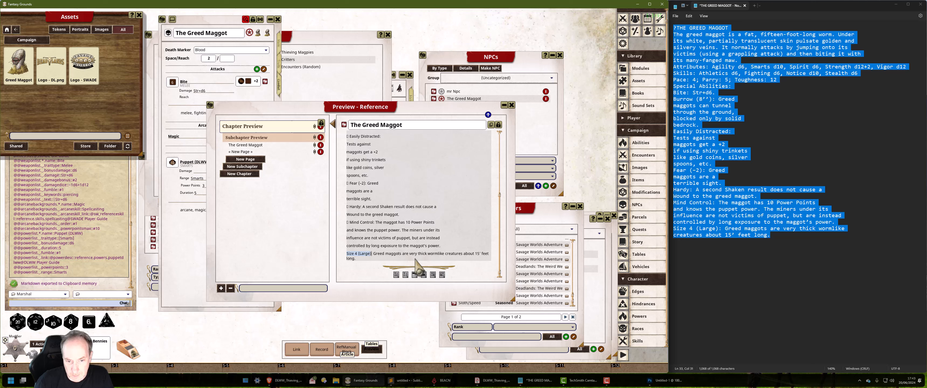
key(shift+Right)
key(ctrl+b)
Merge the Mind Control lines into one paragraph, delete the stray bullet and bold "Mind Control:".
key(Up)
key(End)
key(shift+Up)
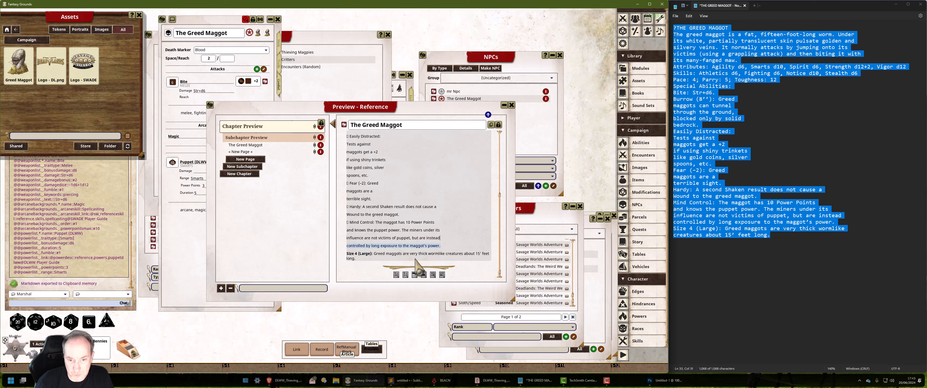
key(shift+Up)
key(shift+Up)
key(ctrl+m)
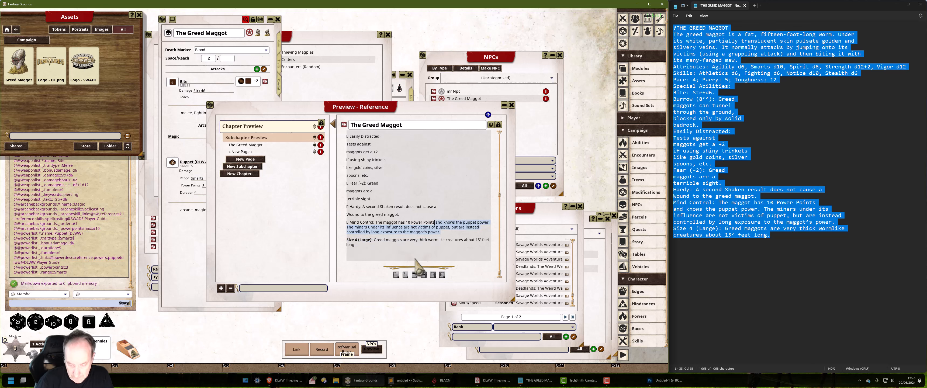
key(Home)
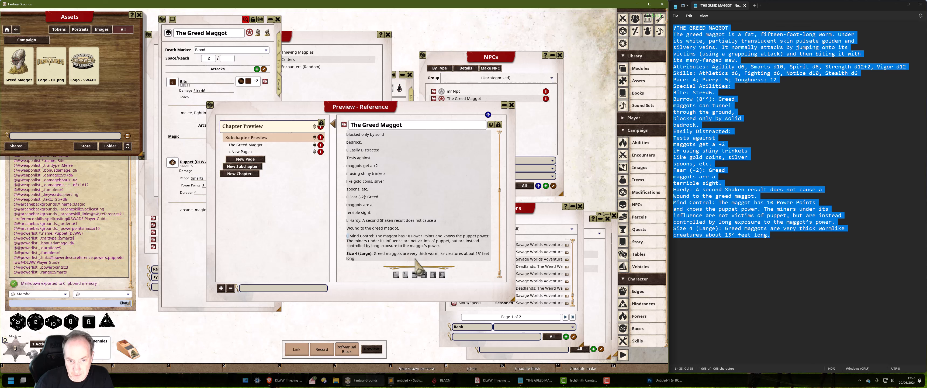
key(BackSpace)
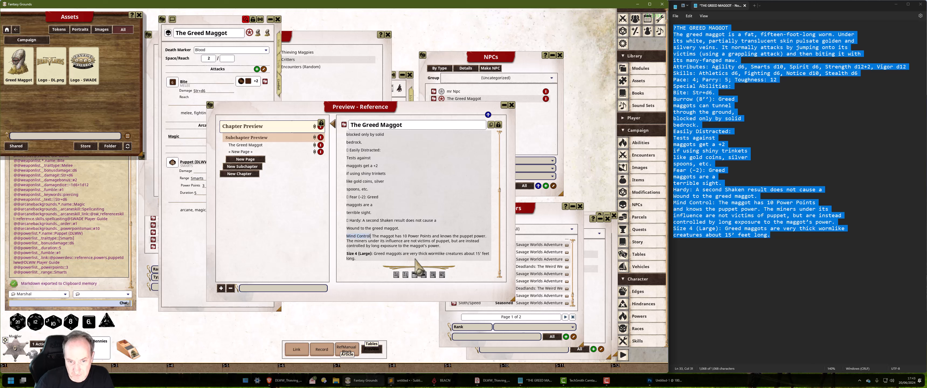
key(ctrl+b)
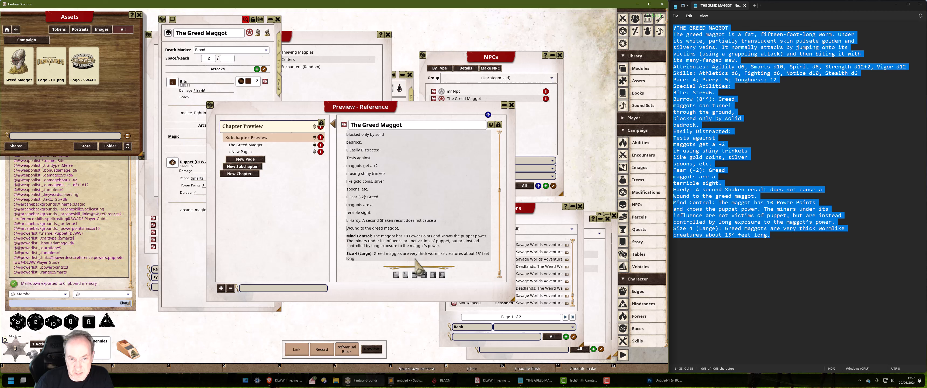
Merge the Hardy and Fear (-2) entries into one paragraph each, delete their bullets and bold both ability names.
key(BackSpace)
key(BackSpace)
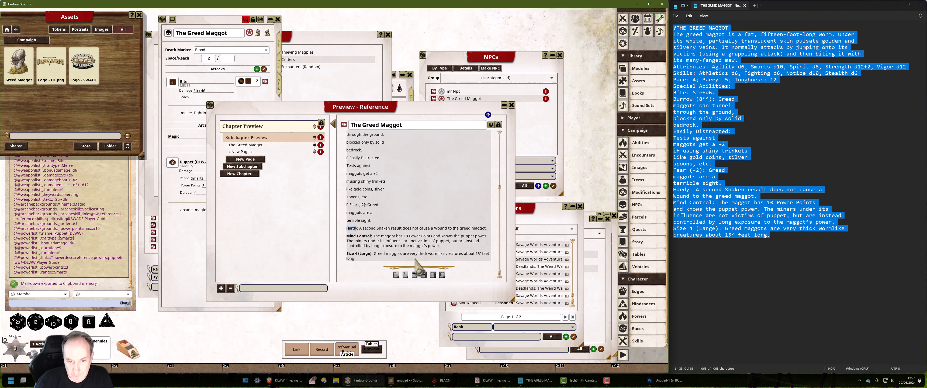
key(Up)
key(Home)
key(BackSpace)
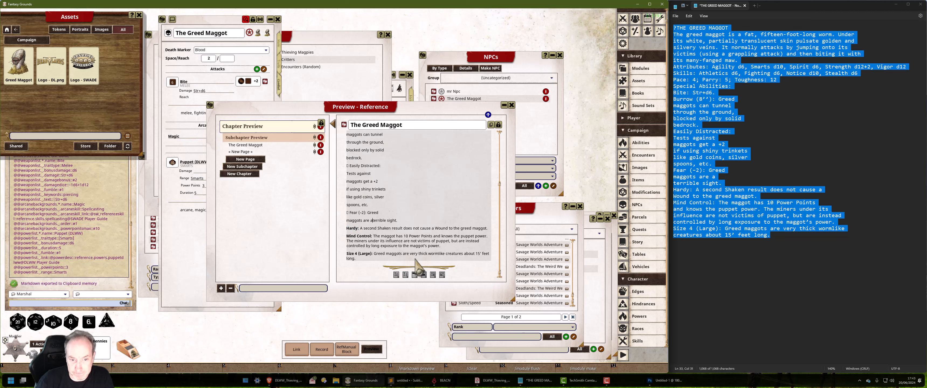
key(Home)
key(BackSpace)
key(shift)
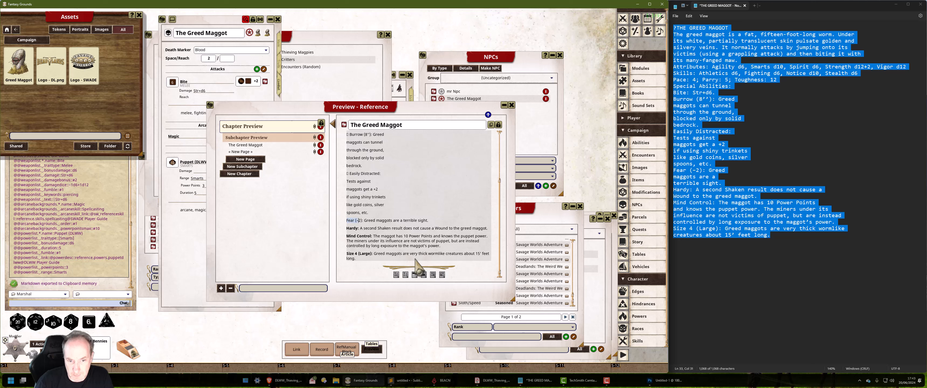
key(ctrl+b)
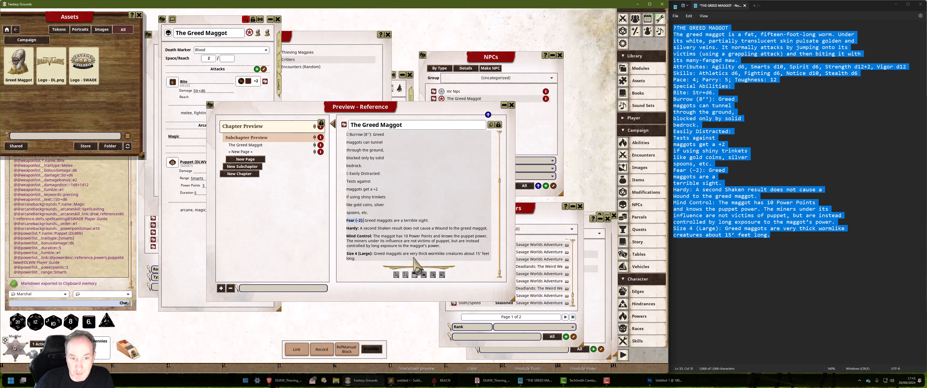
Merge the Easily Distracted lines into one paragraph, delete the stray bullet and bold "Easily Distracted:".
click(394, 214)
shift+click(351, 174)
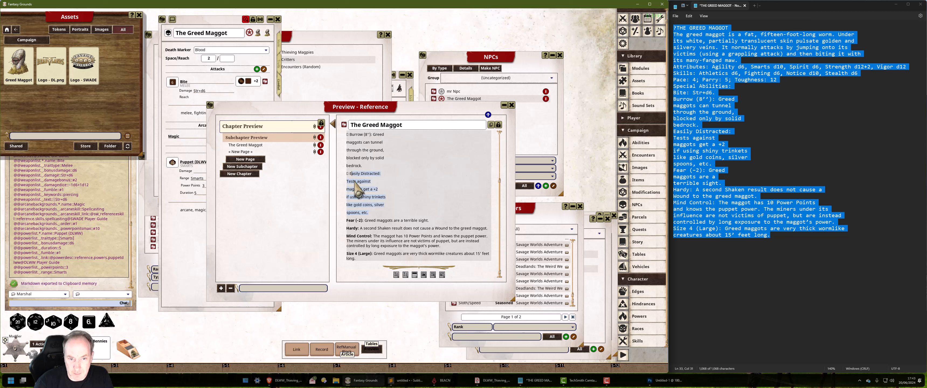
key(ctrl+space)
key(Home)
key(Delete)
key(Delete)
key(shift+Right)
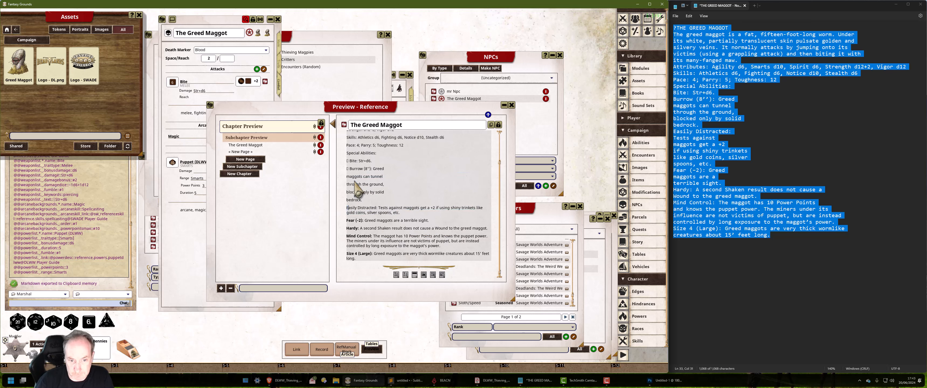
key(shift+Right)
key(ctrl+b)
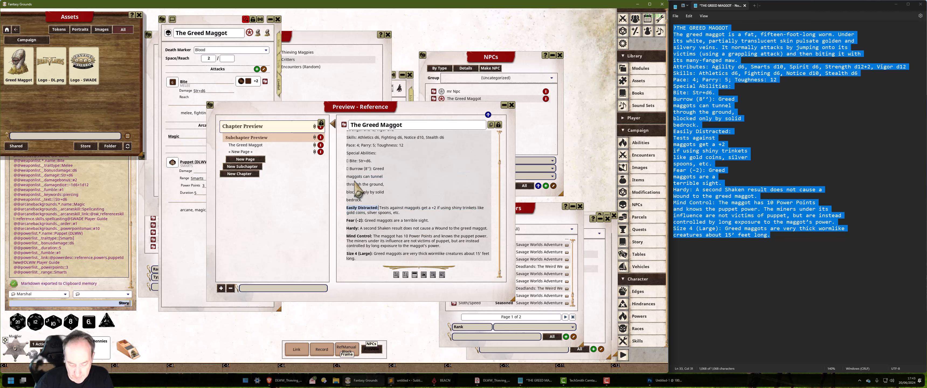
Merge the Burrow (8") lines into one paragraph, delete the stray bullet and bold "Burrow (8"):".
click(362, 200)
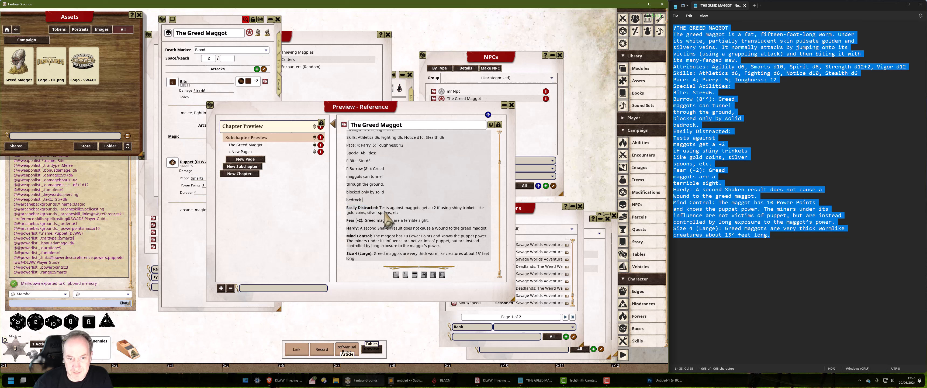
key(ctrl+space)
key(Home)
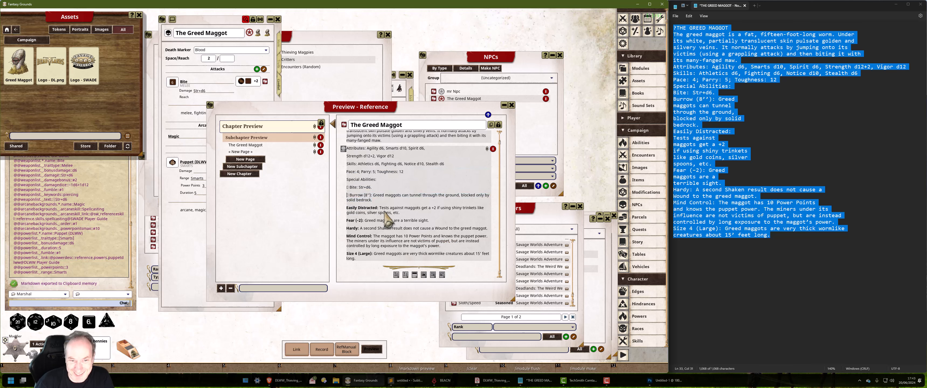
key(Delete)
key(Delete)
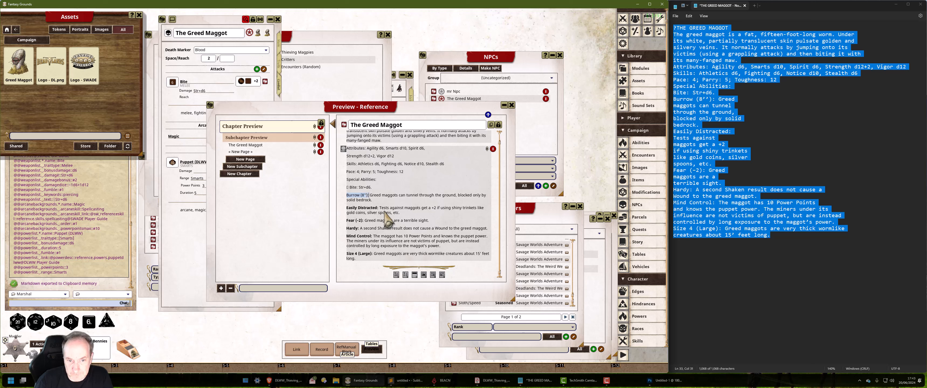
key(shift+Right)
key(ctrl+b)
Delete the bullet before the Bite ability and bold the word "Bite".
key(Up)
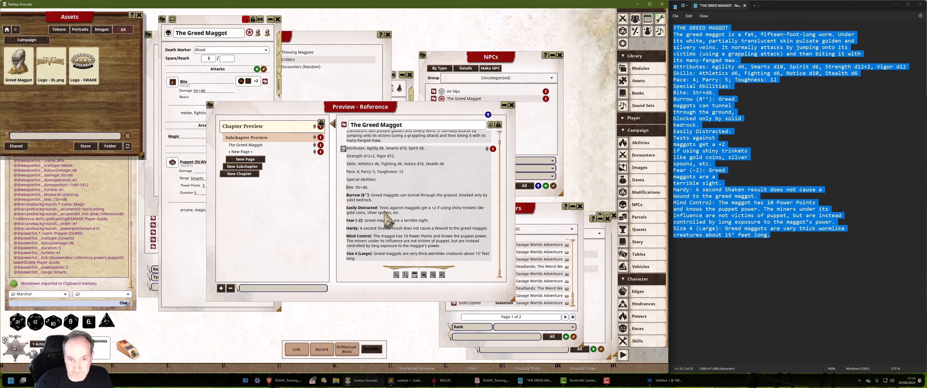
key(shift+End)
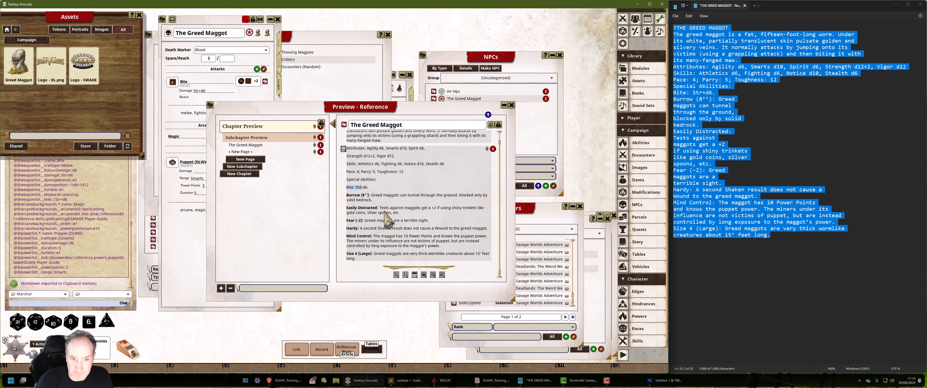
key(ctrl+b)
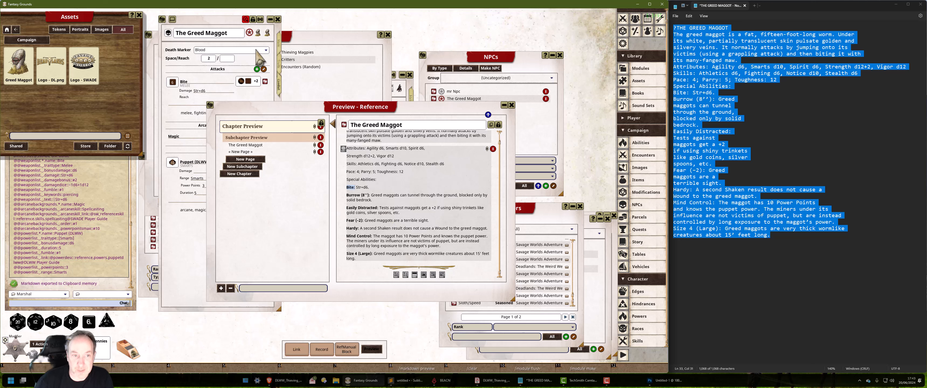
Review The Greed Maggot's NPC record and read the Natural Weapons reference linked to its Bite ability.
click(211, 24)
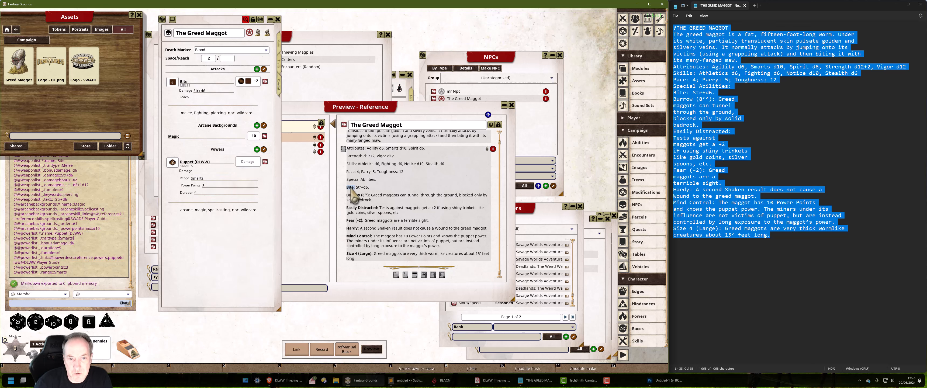
click(371, 188)
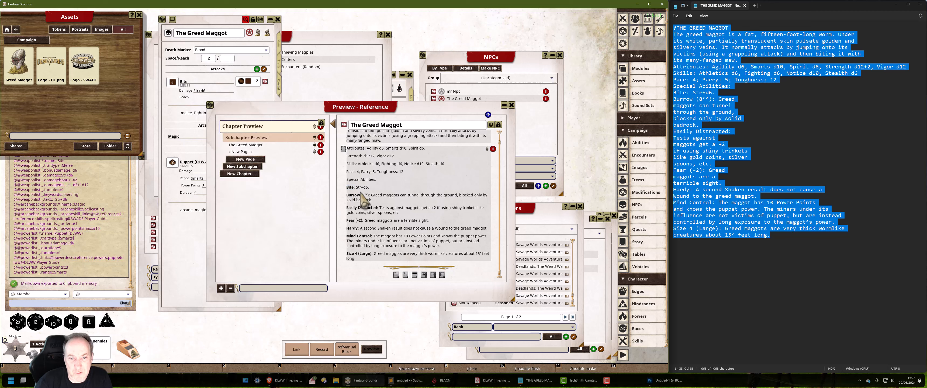
click(190, 260)
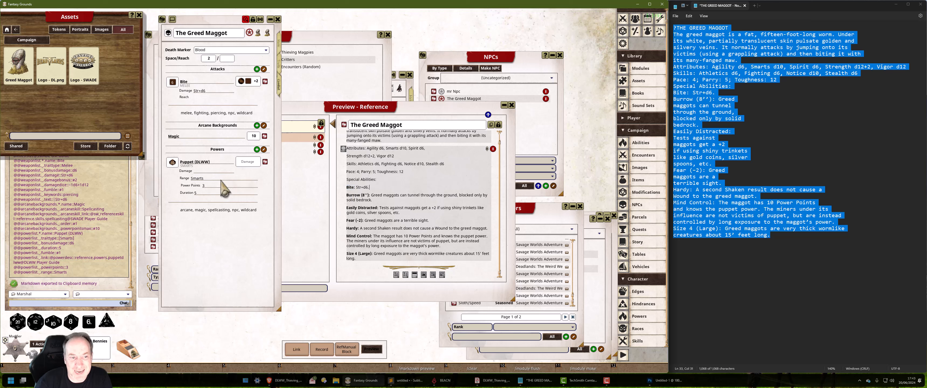
click(283, 72)
click(264, 163)
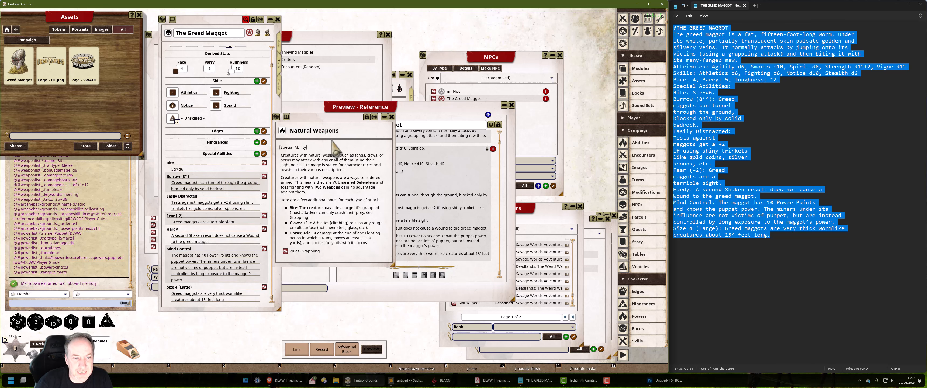
click(391, 118)
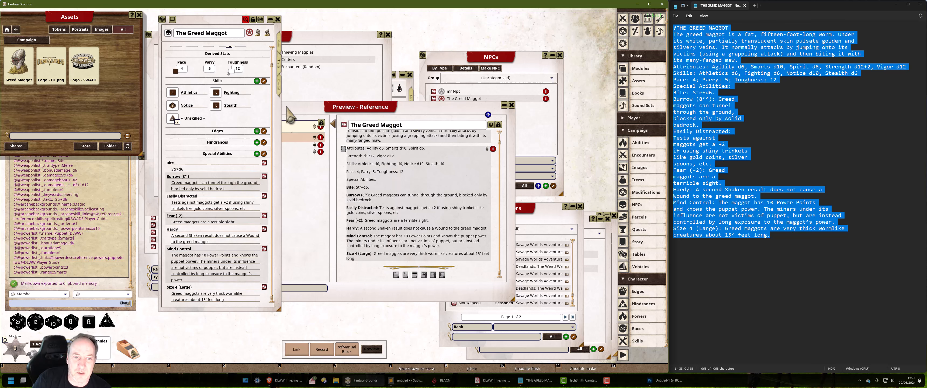
click(279, 85)
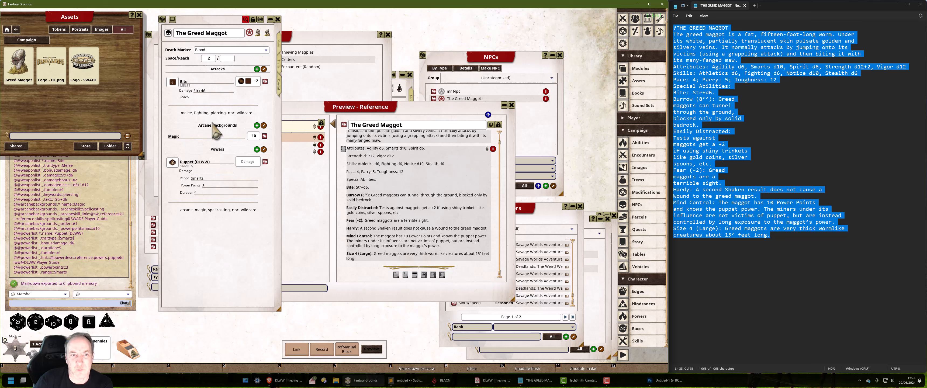
Format the "Special Abilities:" line on the Greed Maggot reference page as a heading.
click(362, 107)
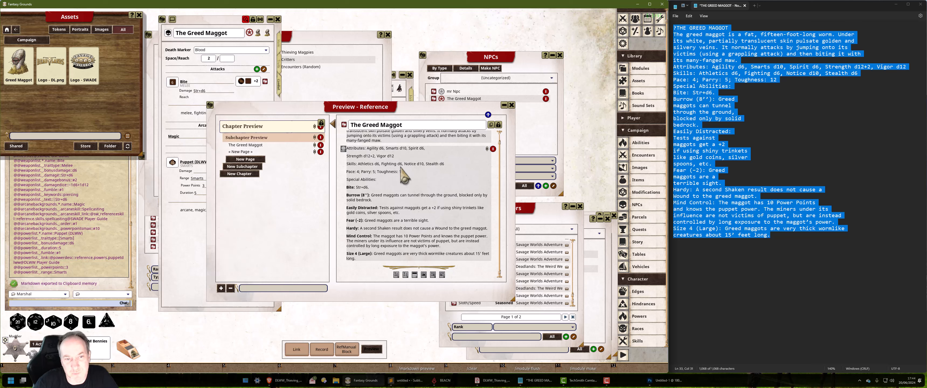
click(375, 181)
key(ctrl+1)
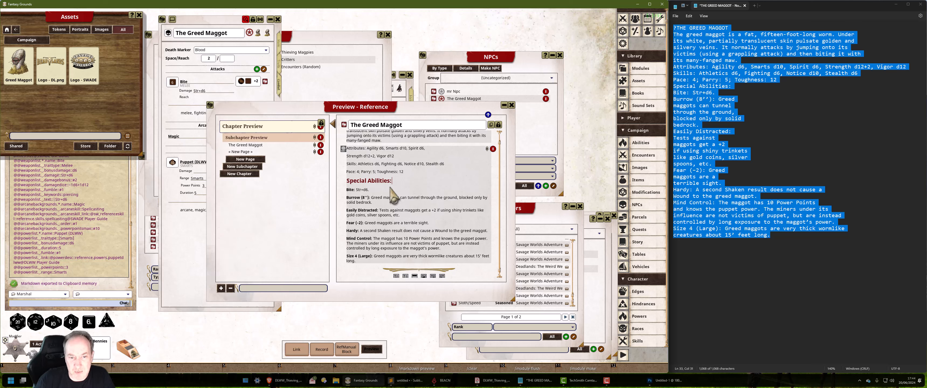
Bold the labels "Pace:", "Parry:" and "Toughness:" in the line above the Special Abilities heading.
key(Home)
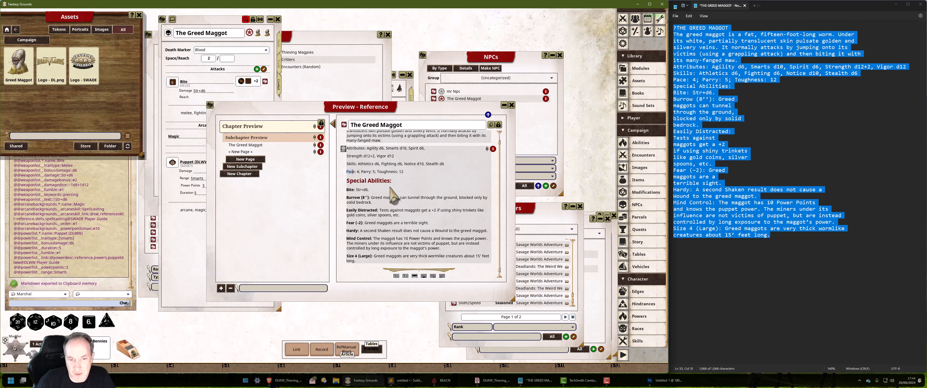
key(ctrl+b)
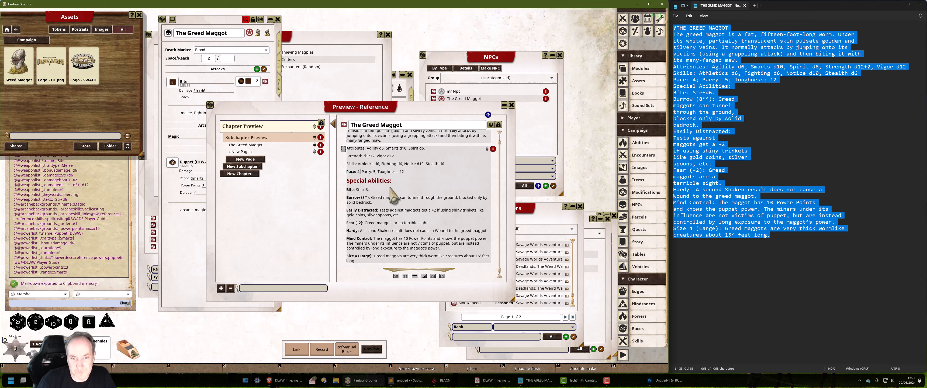
key(shift+Right)
key(shift+Right)
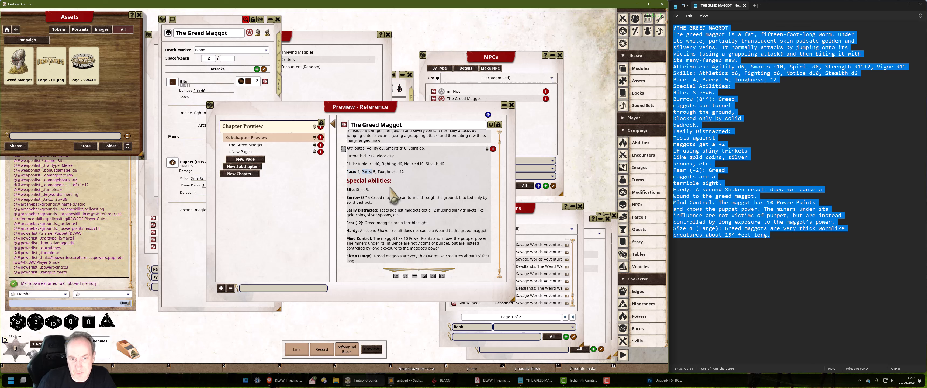
key(ctrl+b)
key(Right)
key(Right)
key(shift+Right)
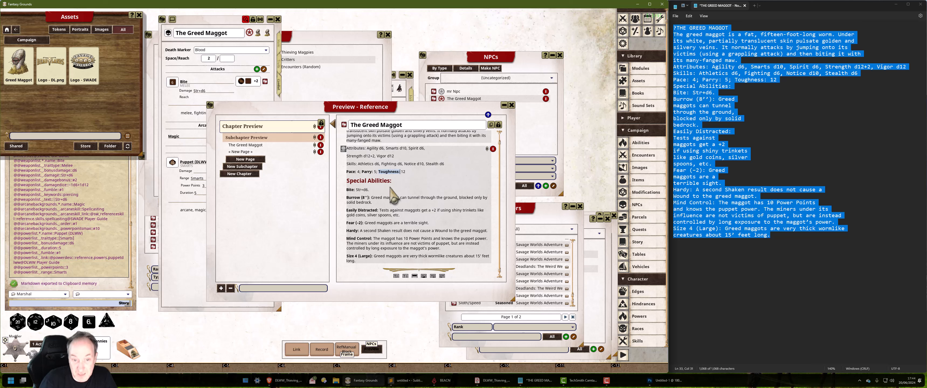
Bold the "Skills:" label at the start of the skills line.
key(Up)
key(Home)
key(shift+Right)
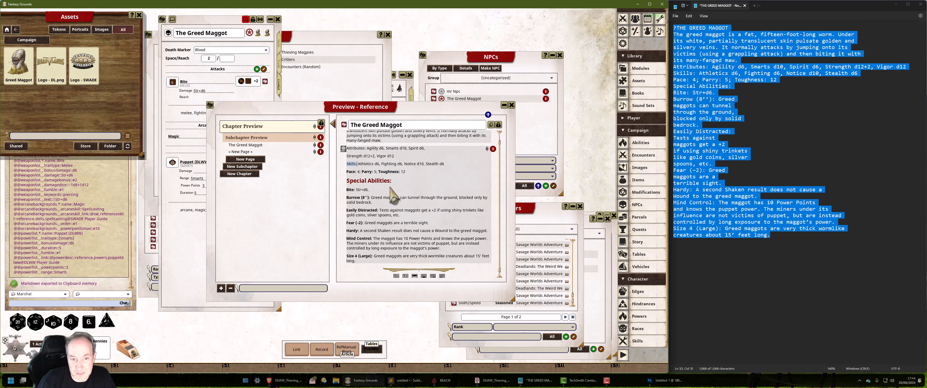
key(ctrl+b)
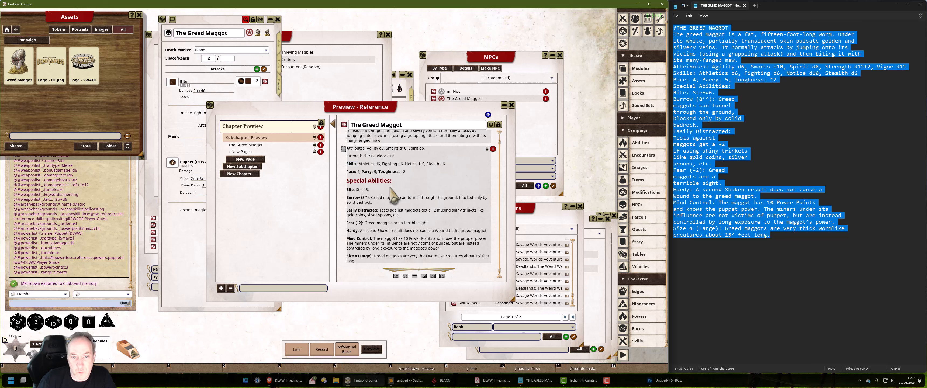
Merge the two attribute lines into one paragraph and bold the "Attributes:" label.
key(End)
key(Delete)
key(Home)
key(shift+Right)
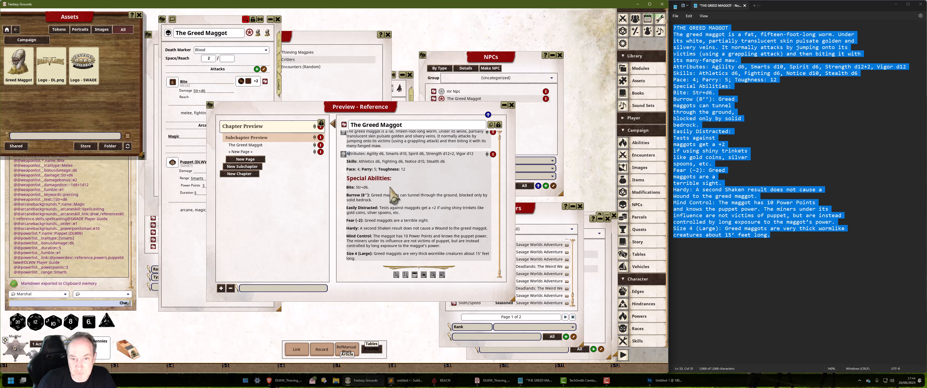
key(ctrl+b)
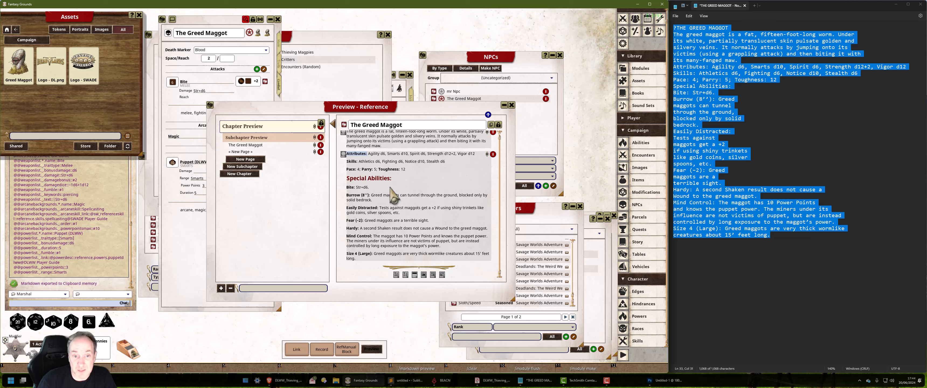
Add a block with a text area and a picture frame below the stat block and place the Greed Maggot image in it.
scroll(403, 223, up, 1)
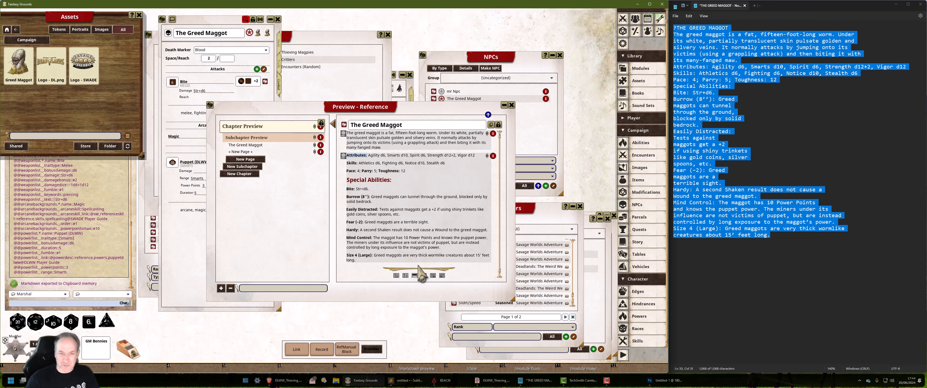
scroll(454, 223, down, 1)
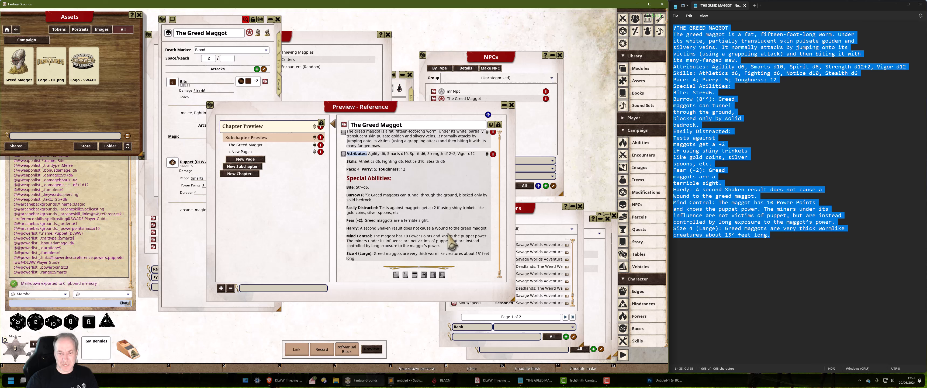
click(433, 275)
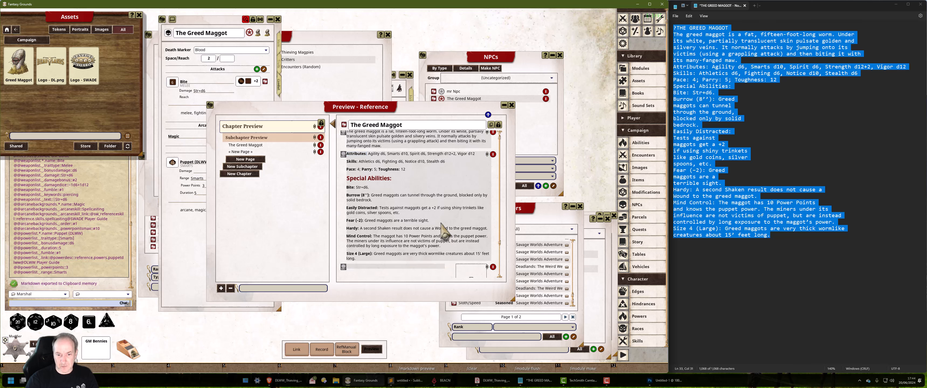
click(30, 82)
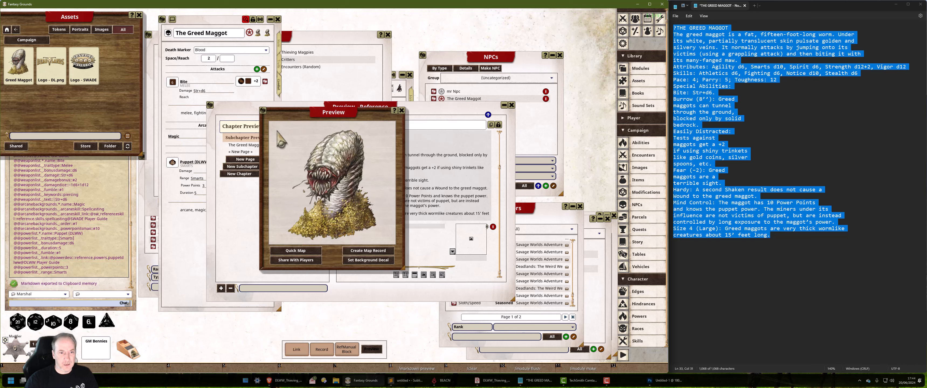
drag(309, 112, 192, 88)
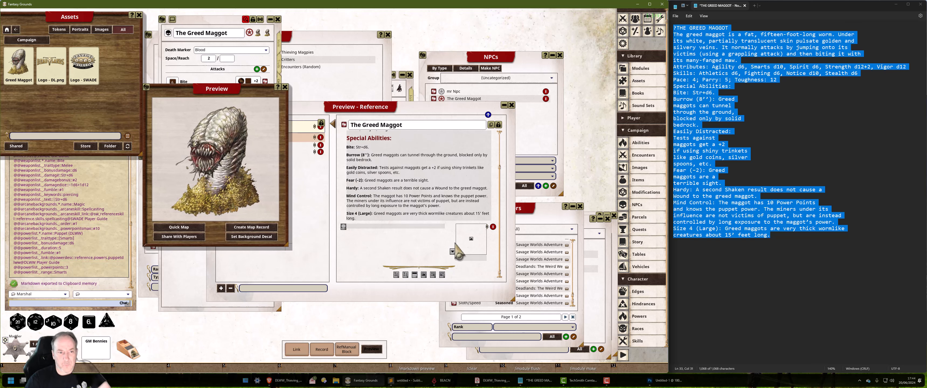
drag(10, 74, 464, 243)
scroll(456, 260, down, 3)
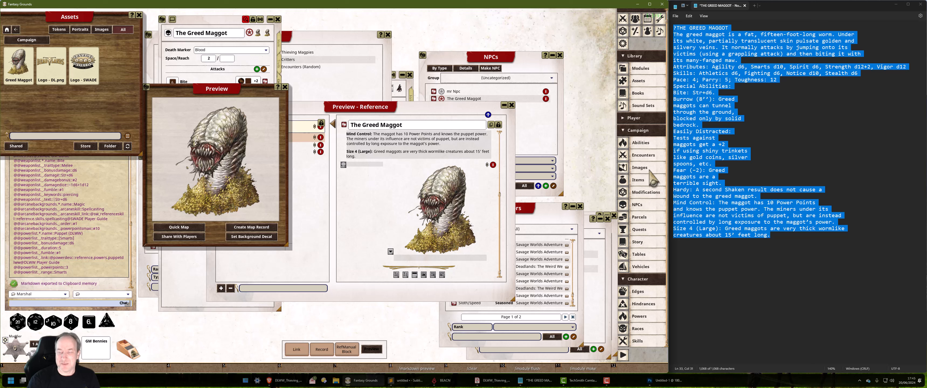
Check the full-body picture and tokens assigned to The Greed Maggot's NPC record.
drag(219, 89, 404, 81)
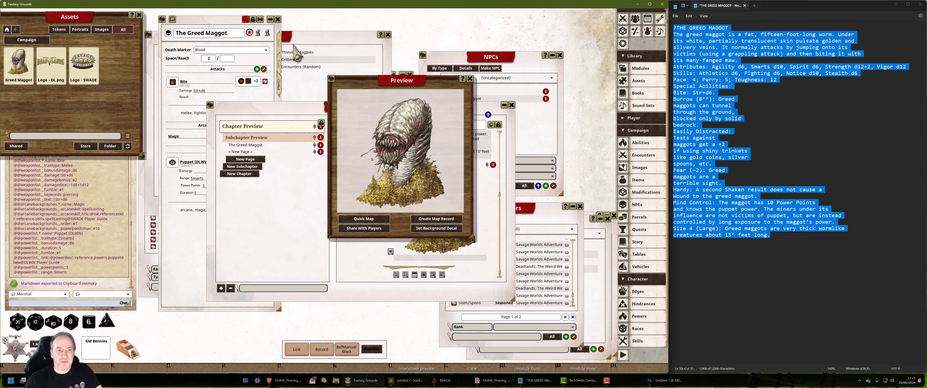
click(231, 32)
click(267, 33)
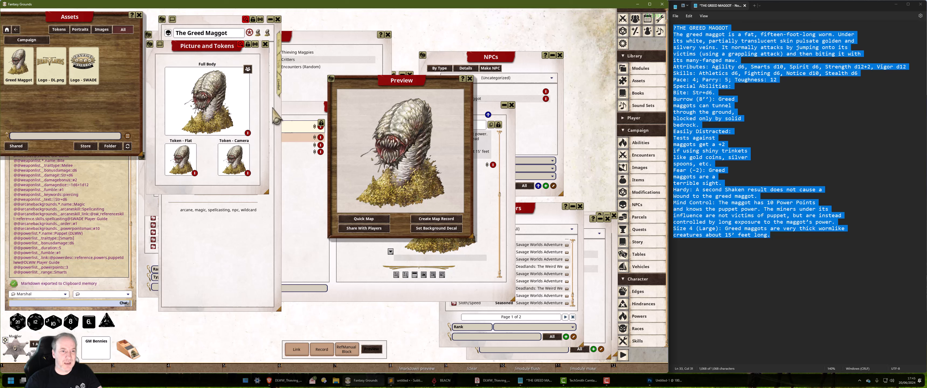
click(265, 44)
drag(356, 87, 194, 88)
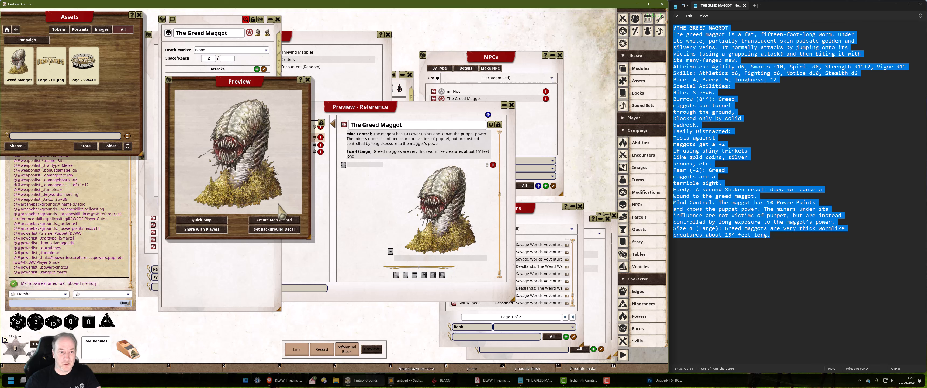
Create a map record from the Greed Maggot image and link it to the picture on the reference page.
click(272, 221)
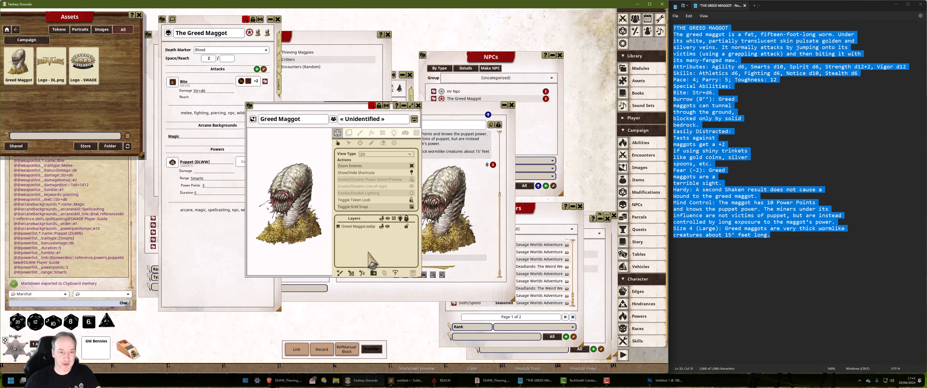
drag(325, 111, 129, 102)
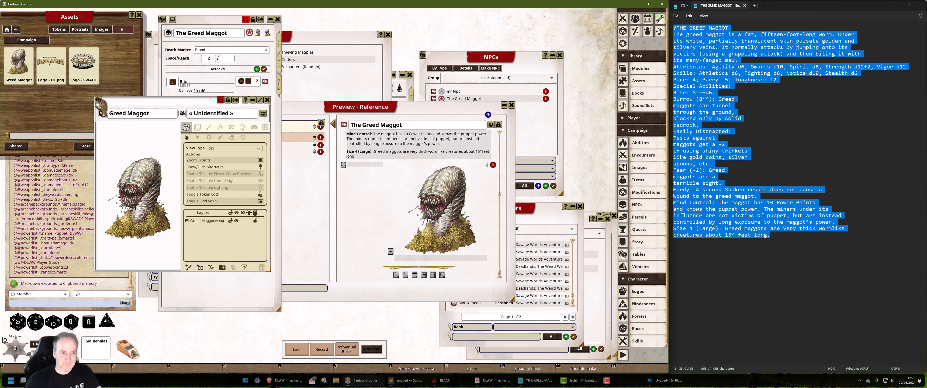
drag(434, 202, 434, 205)
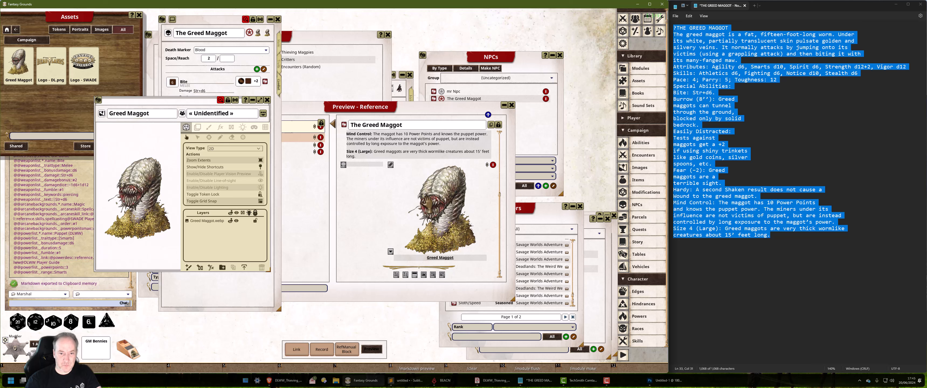
click(403, 267)
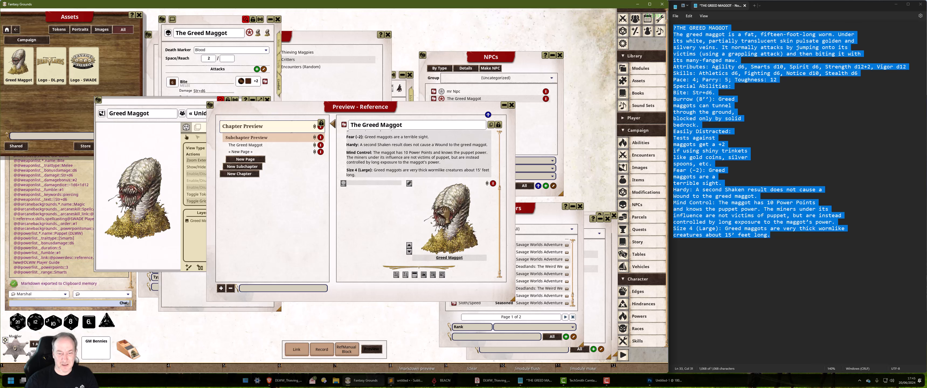
click(267, 100)
Copy the whole stat block from Attributes to Size 4 (Large) and paste it into the empty text area beside the picture.
drag(374, 114, 410, 115)
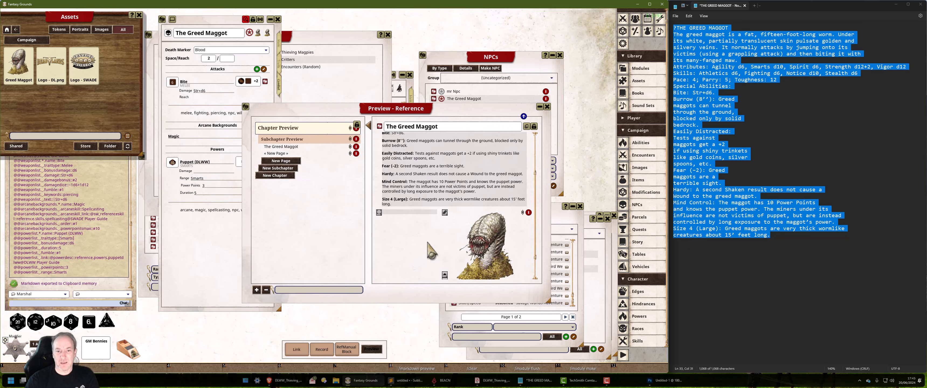
scroll(424, 252, up, 4)
scroll(445, 252, down, 2)
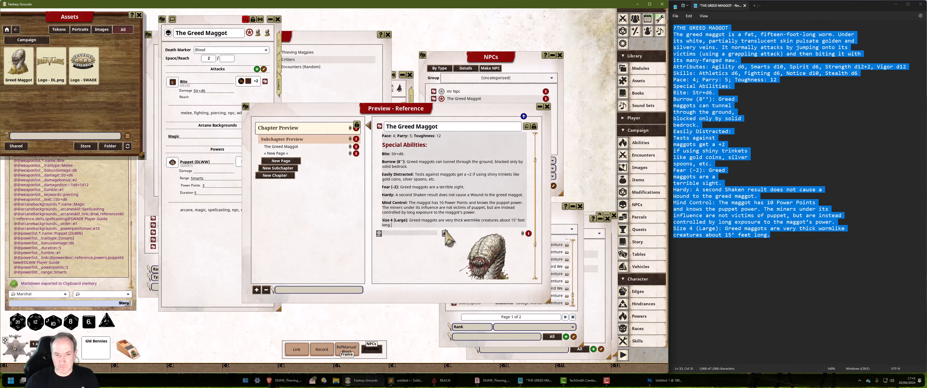
key(ctrl+a)
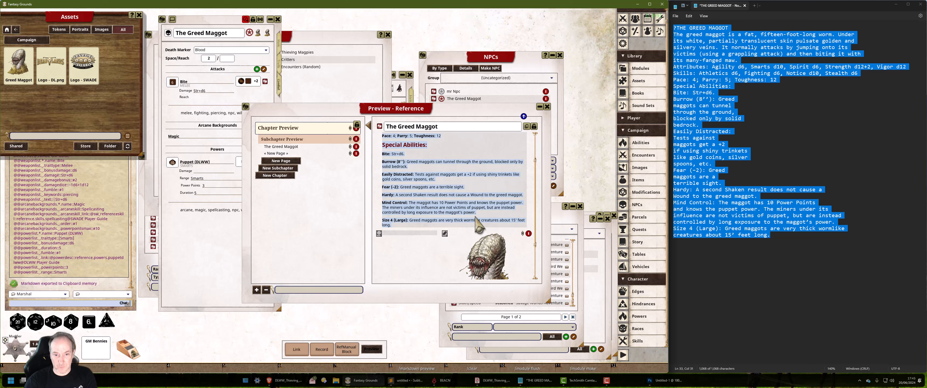
click(419, 232)
key(ctrl+v)
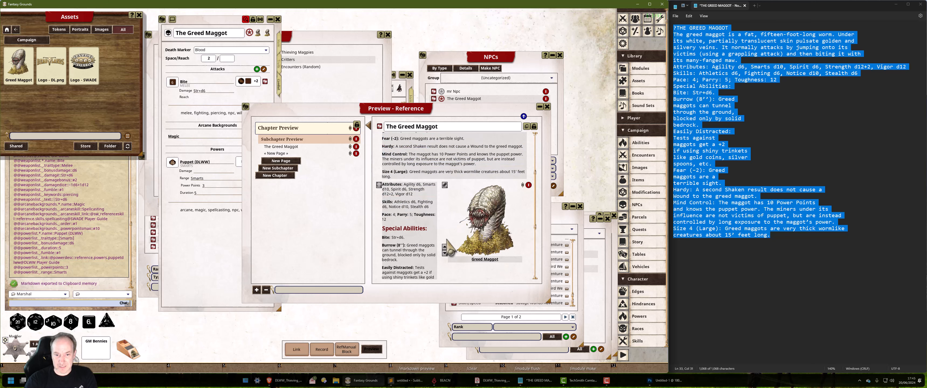
scroll(504, 196, up, 2)
scroll(518, 191, up, 2)
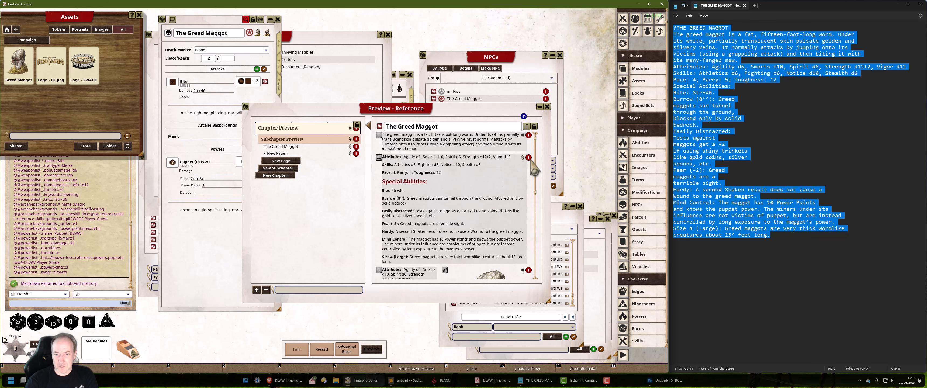
scroll(532, 166, down, 4)
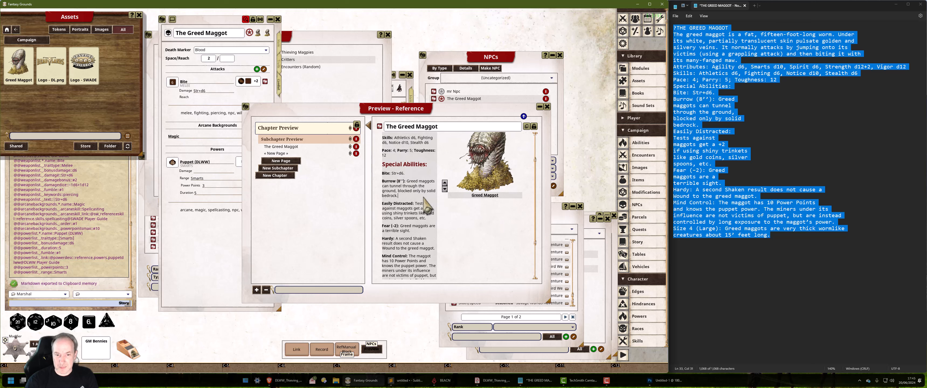
Move the stat block text from Easily Distracted onward into a new full-width text block below the picture and lock the page.
key(ctrl+a)
key(ctrl+x)
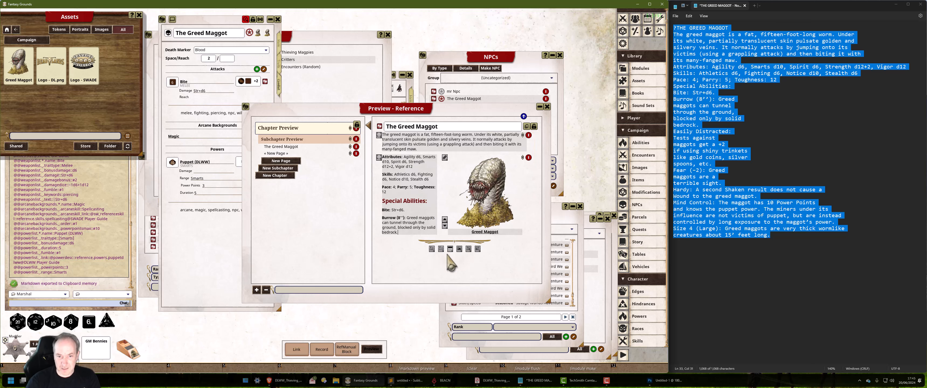
click(431, 250)
key(ctrl+v)
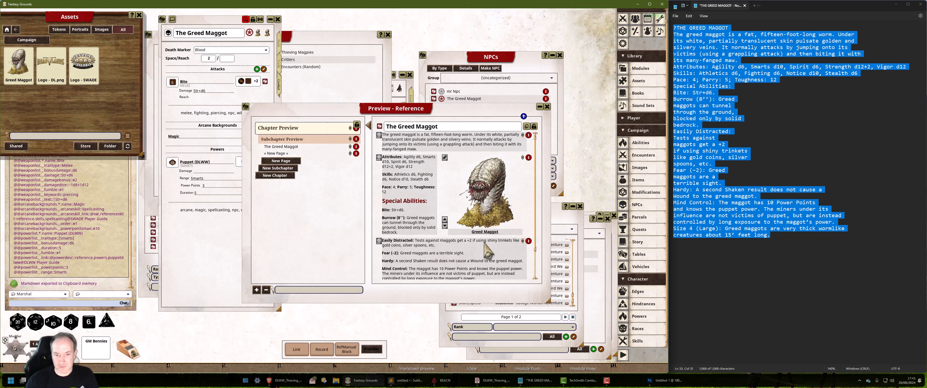
click(534, 126)
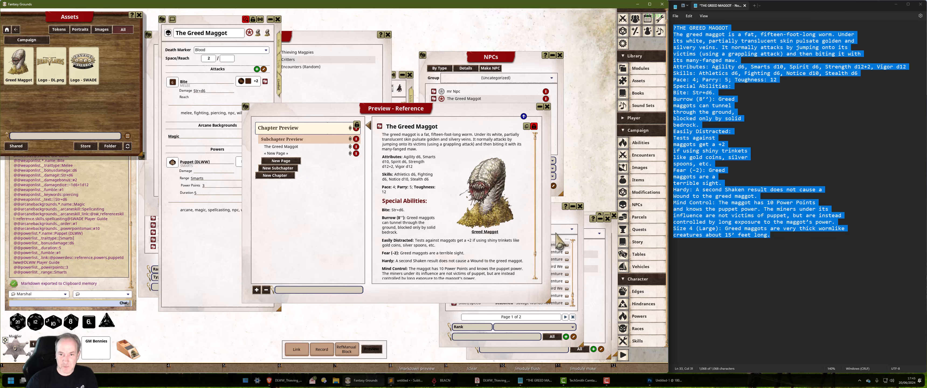
Export the Greed Maggot reference page as markdown and paste it after The Rusty Lantern section in the Sublime Text document.
scroll(454, 184, down, 1)
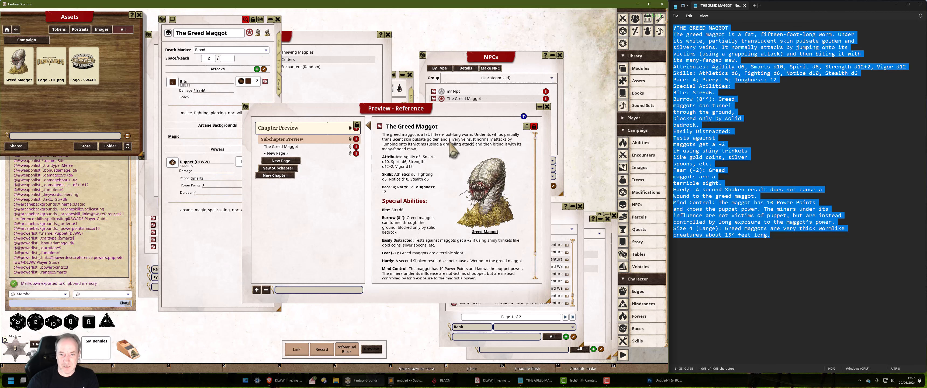
scroll(485, 214, down, 1)
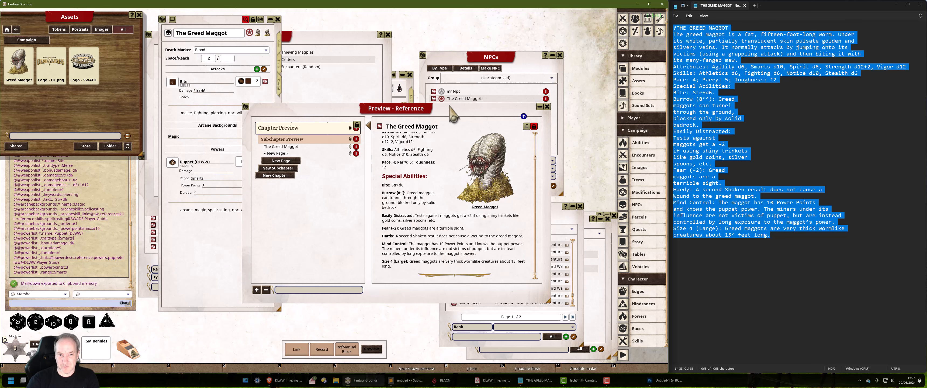
drag(448, 116, 442, 49)
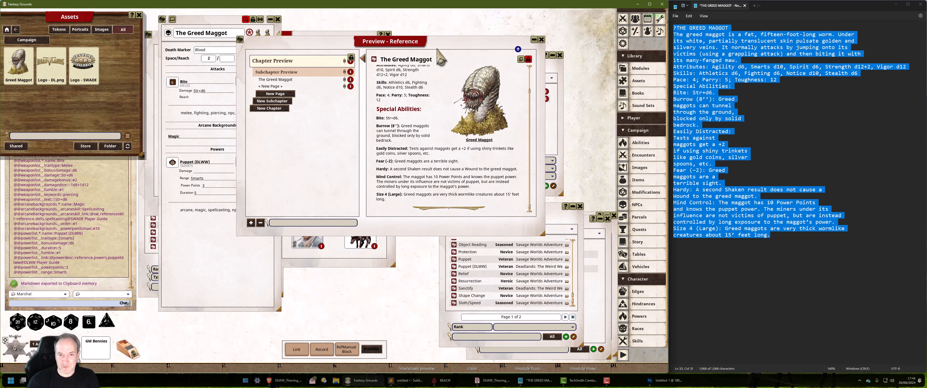
click(327, 350)
click(406, 380)
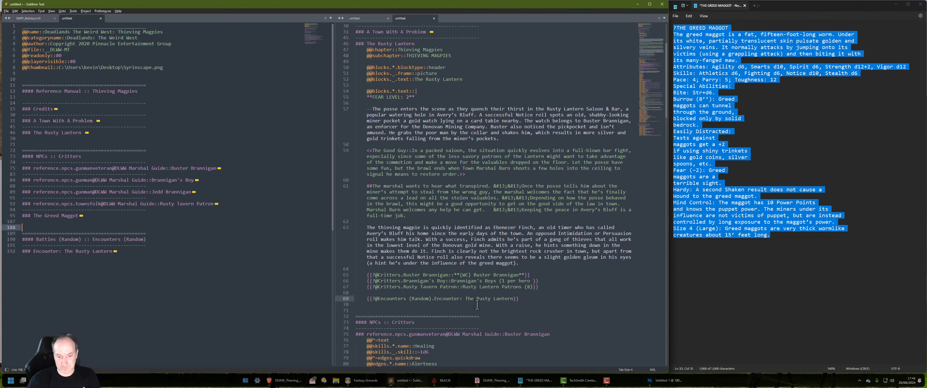
click(577, 311)
key(ctrl+v)
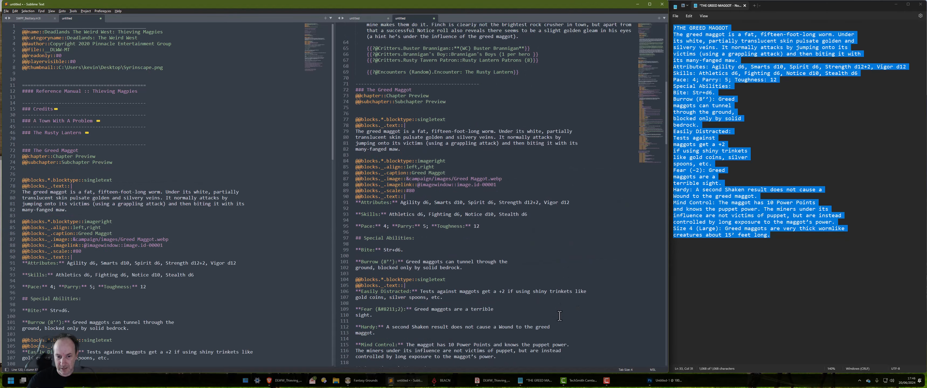
Indent all the pasted lines under The Greed Maggot heading one level.
shift+click(358, 84)
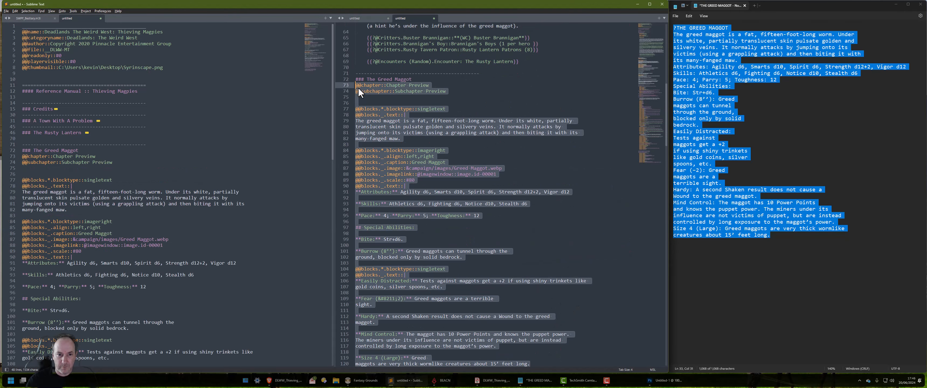
key(Tab)
click(552, 170)
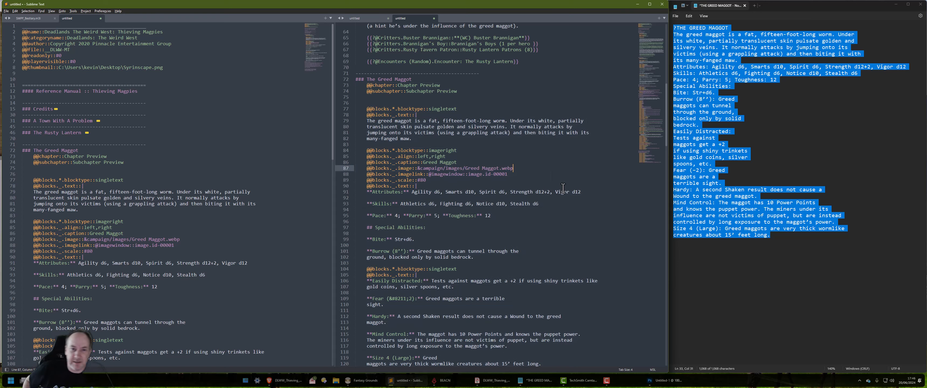
Replace The Greed Maggot's chapter and subchapter lines with Thieving Magpies and THIEVING MAGPIES, copied from The Rusty Lantern section.
scroll(563, 188, up, 6)
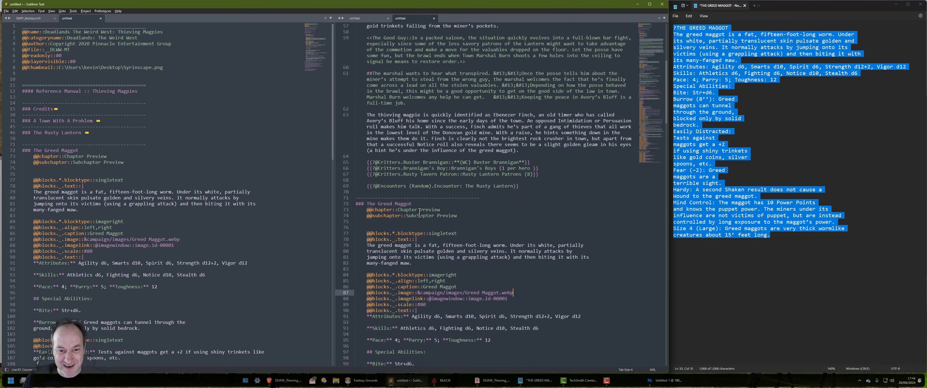
scroll(414, 213, up, 7)
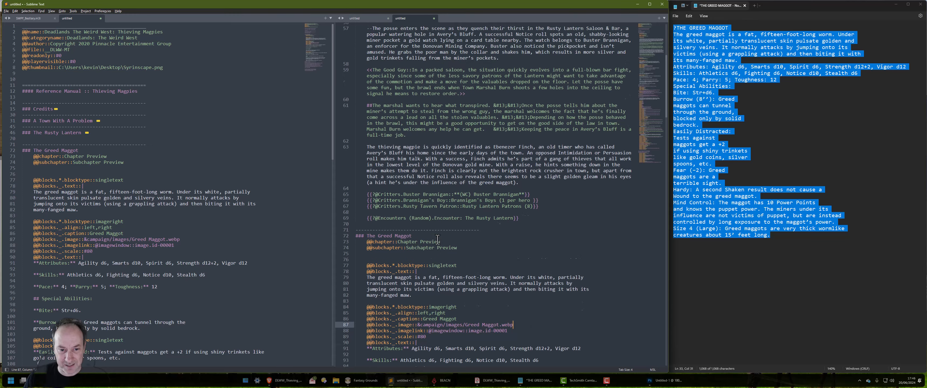
drag(454, 103, 319, 100)
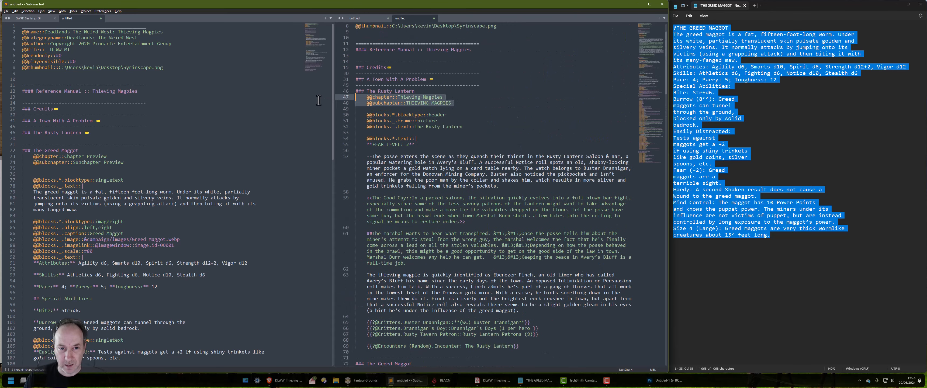
scroll(360, 126, down, 7)
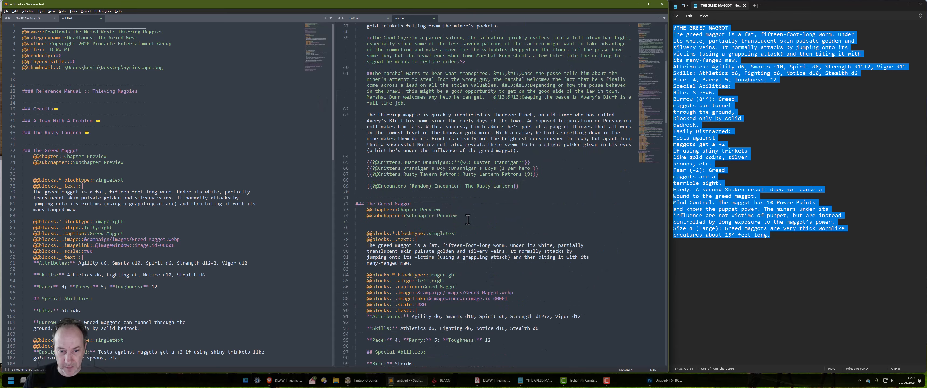
key(ctrl+c)
drag(455, 216, 347, 210)
key(ctrl+v)
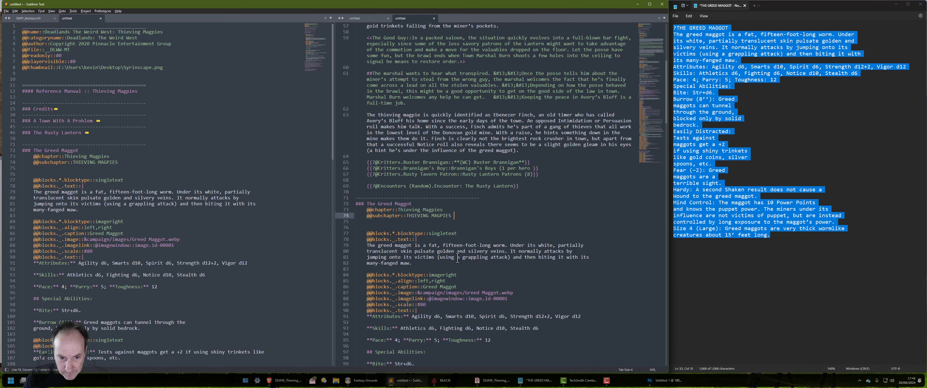
scroll(457, 258, down, 5)
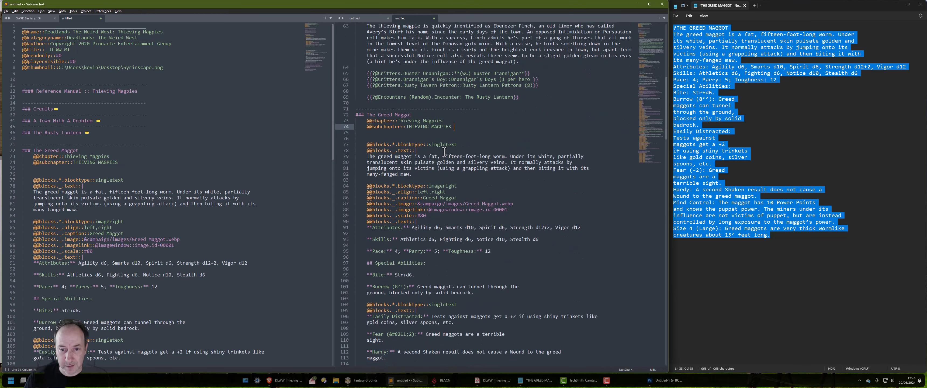
scroll(430, 235, down, 4)
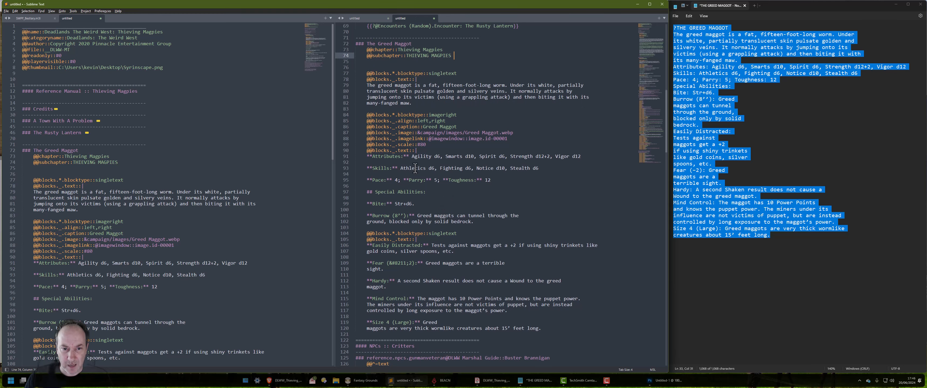
scroll(402, 216, down, 2)
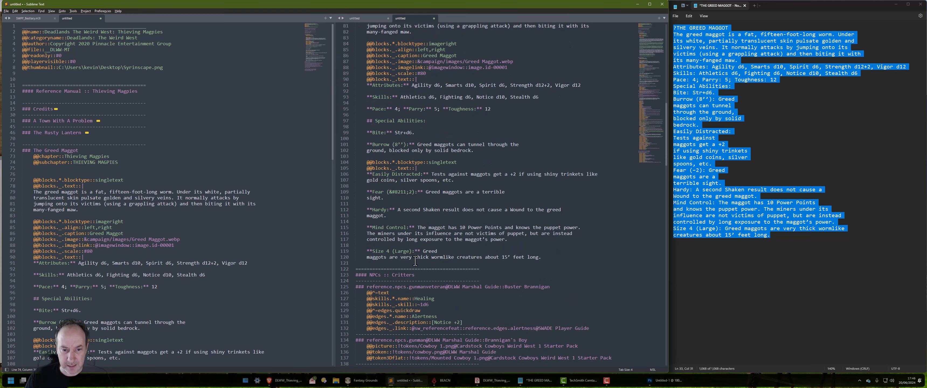
click(397, 198)
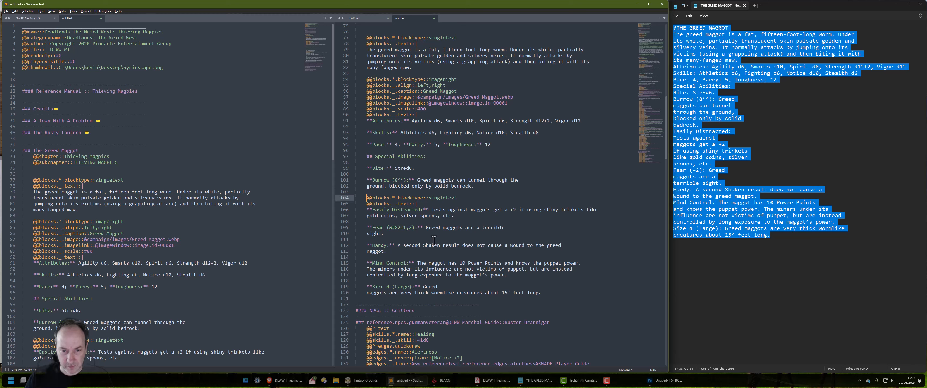
key(shift+End)
key(Delete)
key(Delete)
key(Delete)
key(Delete)
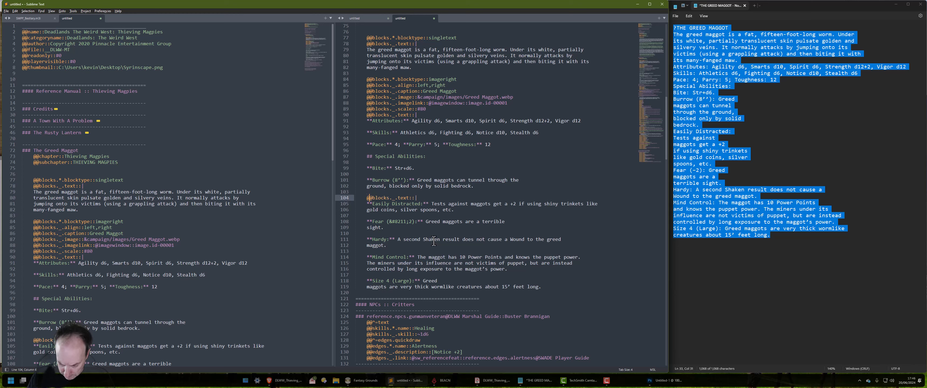
key(Right)
key(shift+Right)
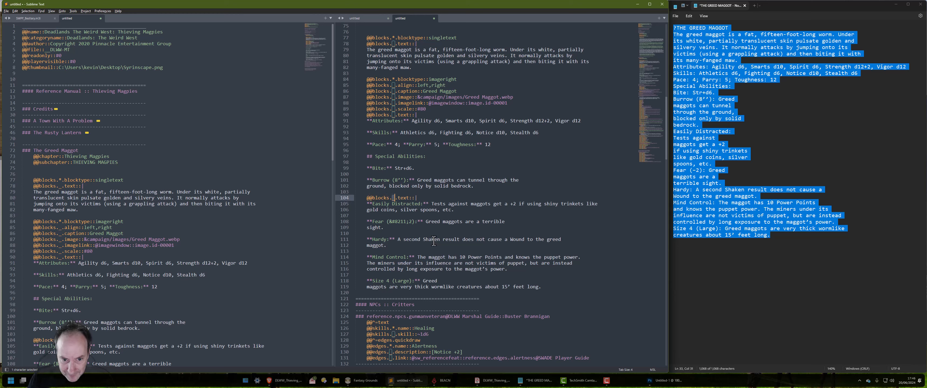
text(*)
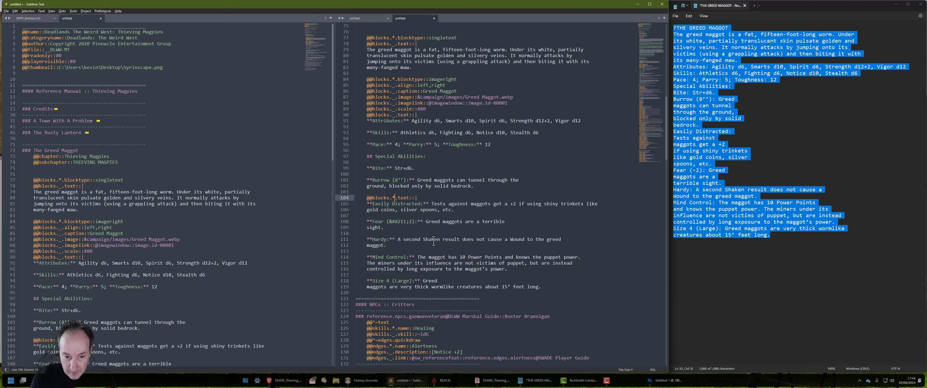
Compare the blocktype and text lines of The Greed Maggot's description, image and Easily Distracted blocks.
click(424, 115)
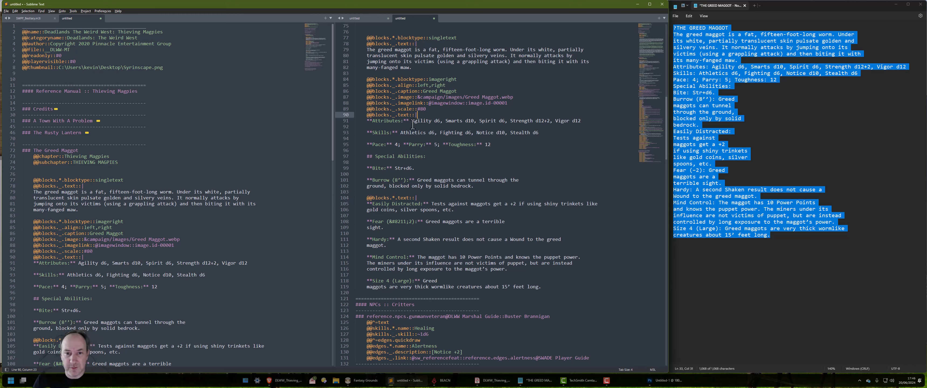
key(shift+Home)
click(426, 199)
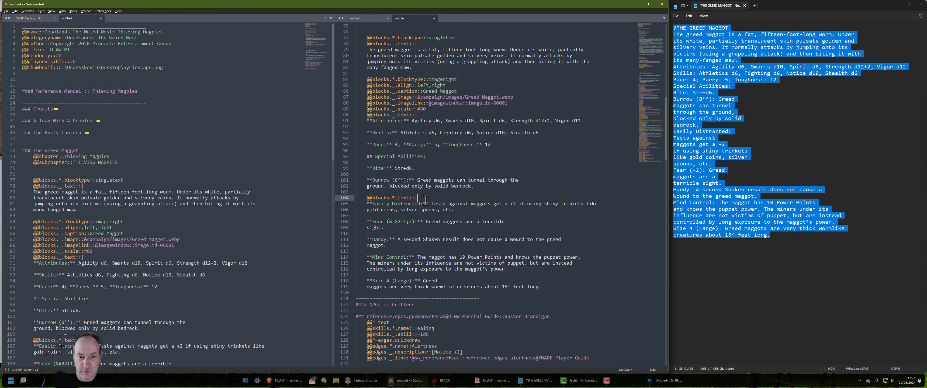
key(shift+Home)
scroll(497, 216, up, 3)
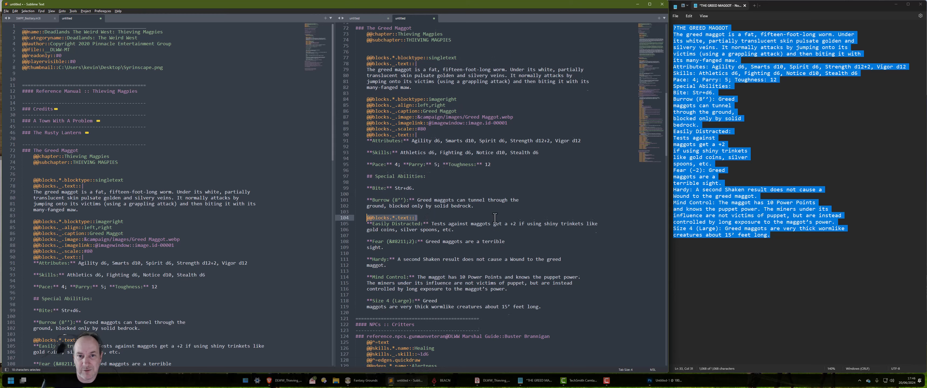
click(437, 126)
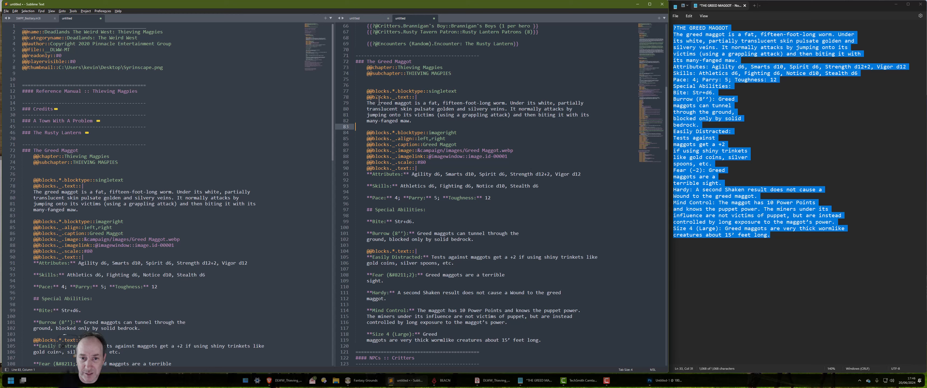
drag(367, 91, 458, 96)
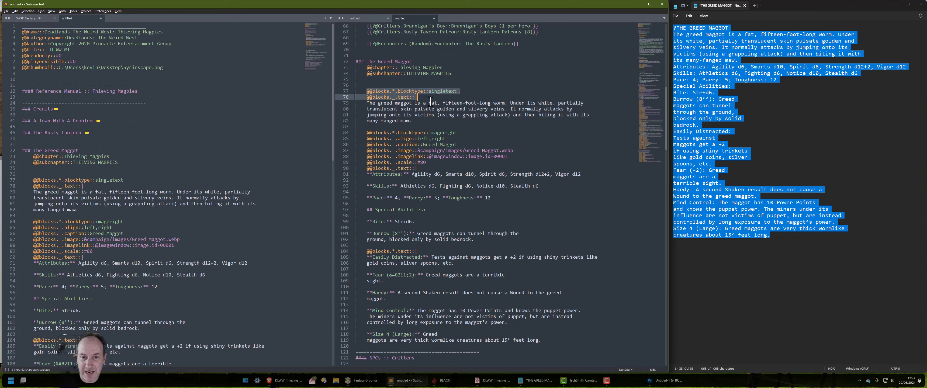
click(421, 99)
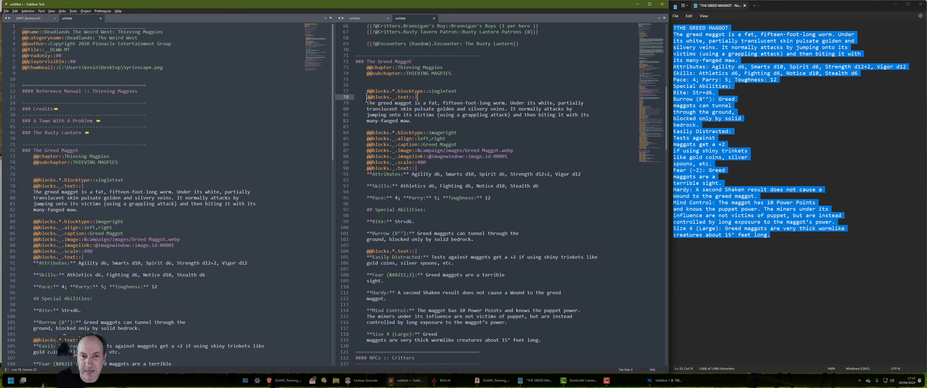
drag(417, 124, 367, 100)
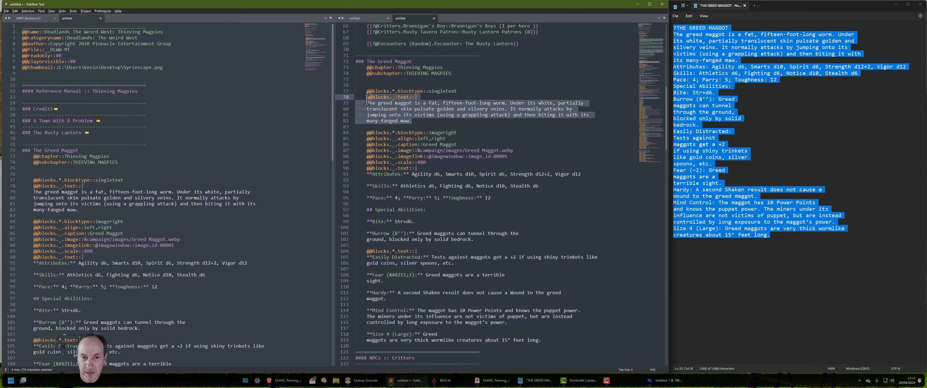
drag(412, 122, 368, 103)
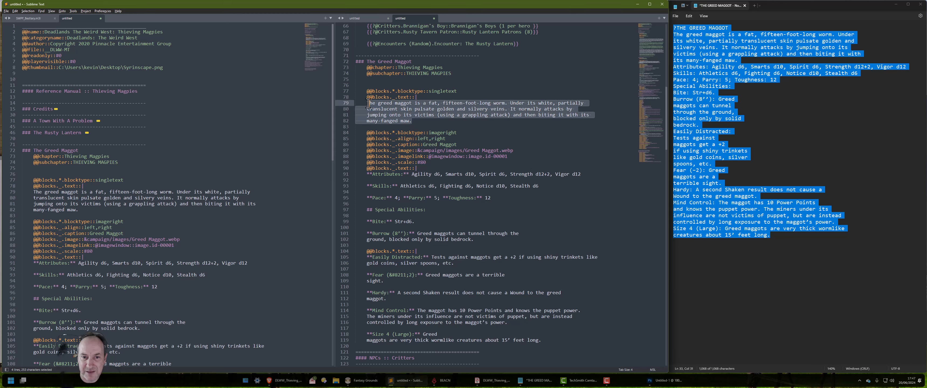
click(395, 109)
click(397, 91)
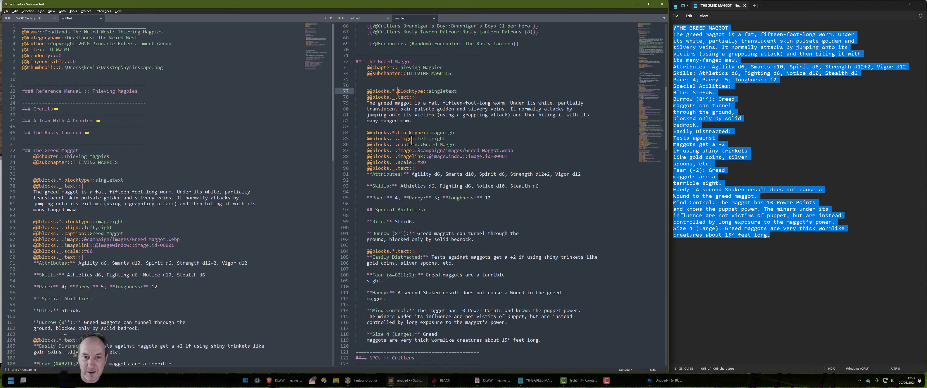
key(shift+Down)
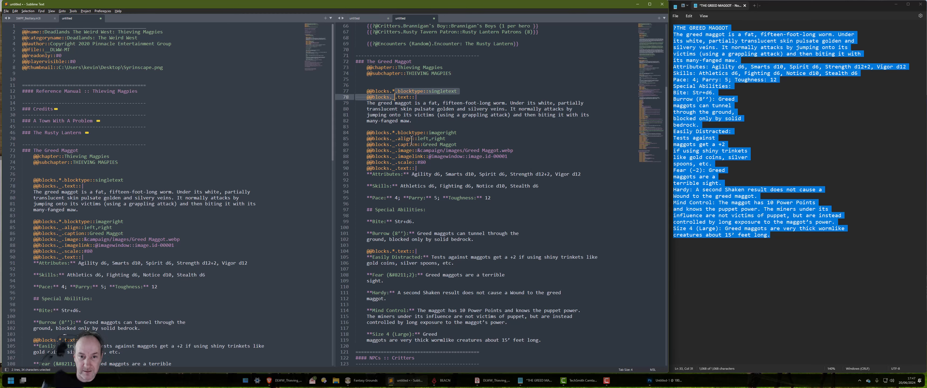
key(BackSpace)
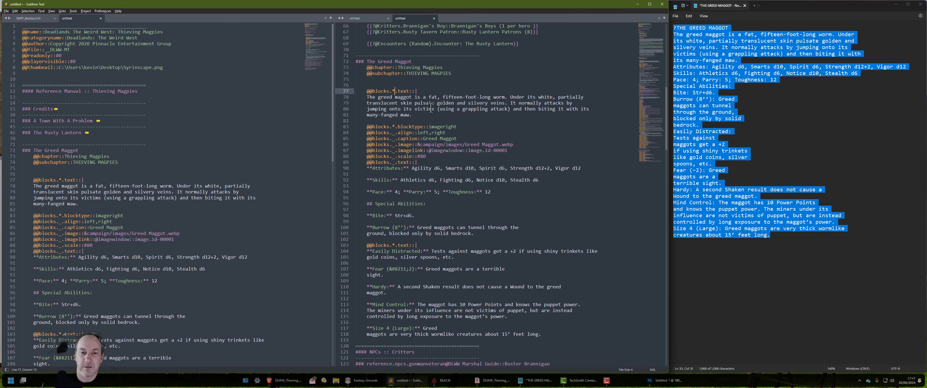
key(Up)
key(BackSpace)
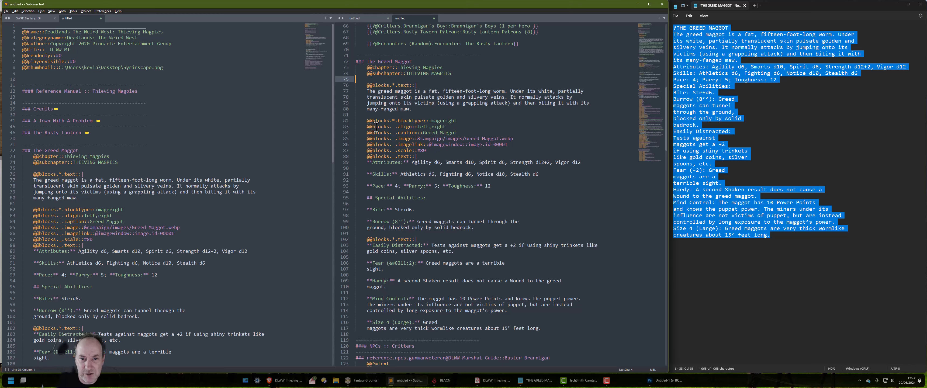
Examine the align, caption, image, imagelink, scale and text lines of The Greed Maggot's image block.
click(365, 127)
key(shift+Down)
key(shift+Down)
key(shift+Down)
key(shift+Down)
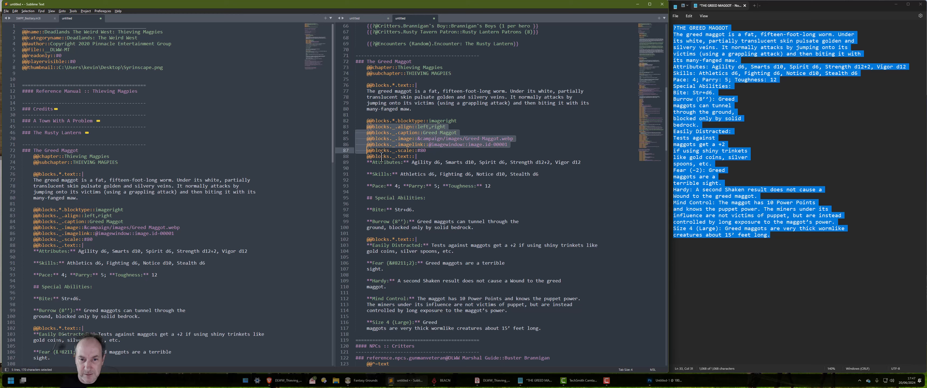
key(shift+End)
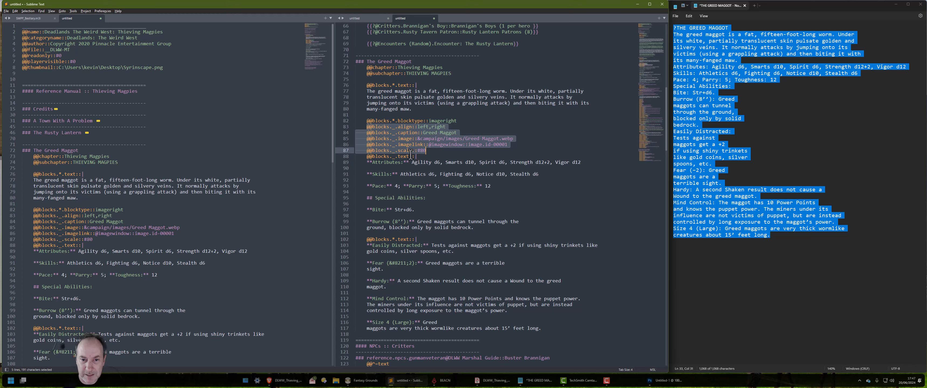
click(430, 158)
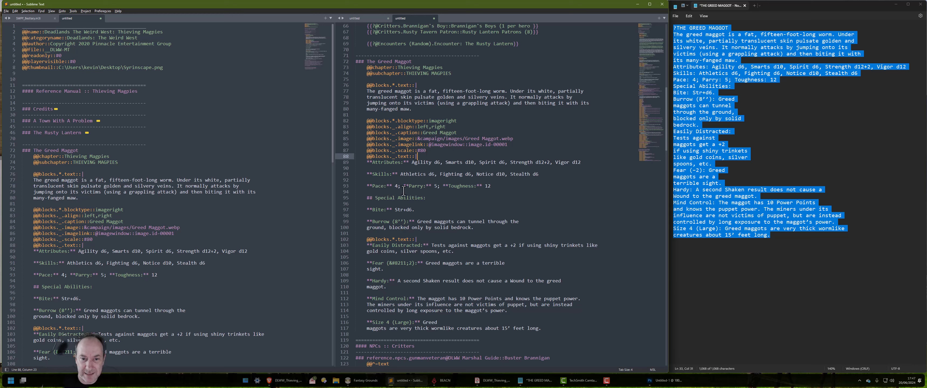
click(395, 163)
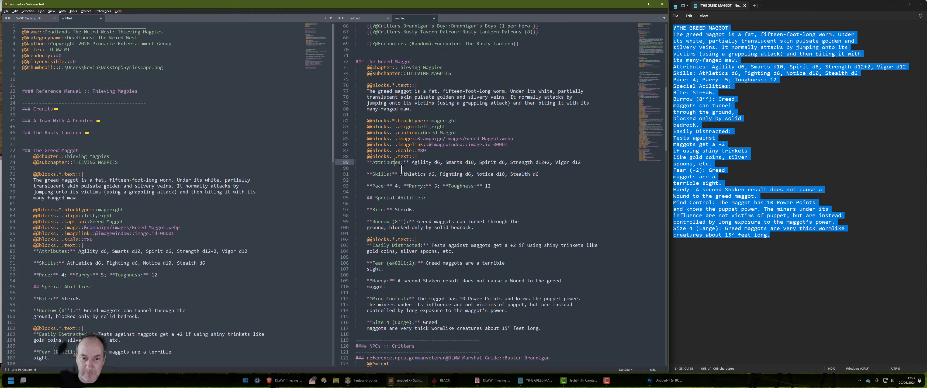
key(Up)
key(shift+Left)
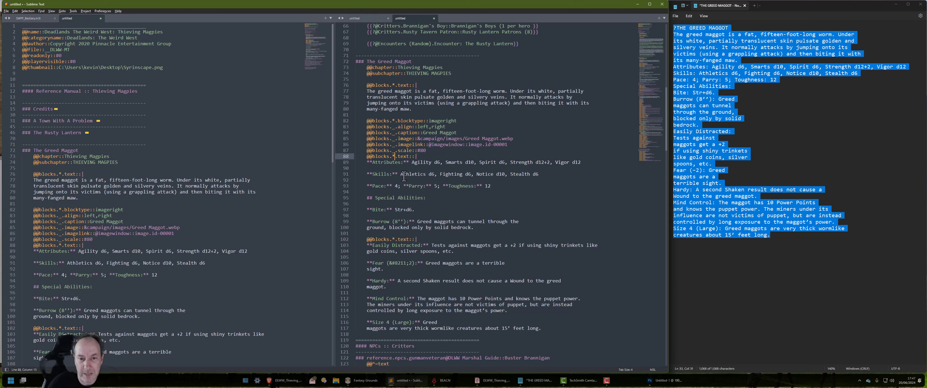
Switch to Fantasy Grounds and compare the previewed Greed Maggot reference page with its markdown.
key(alt+Tab)
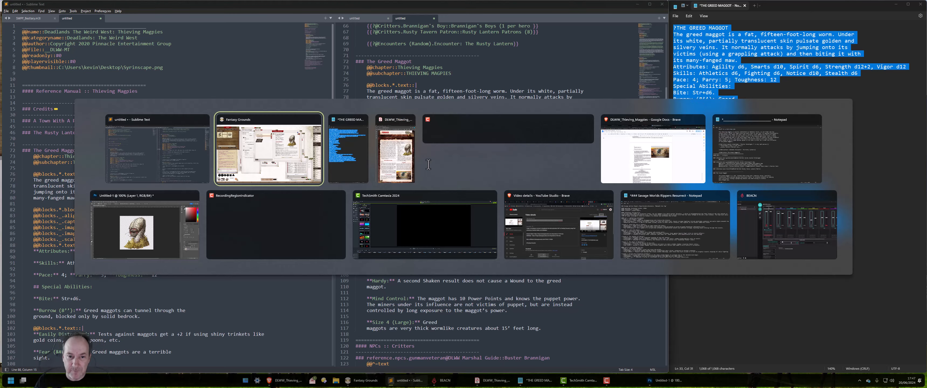
scroll(435, 184, up, 1)
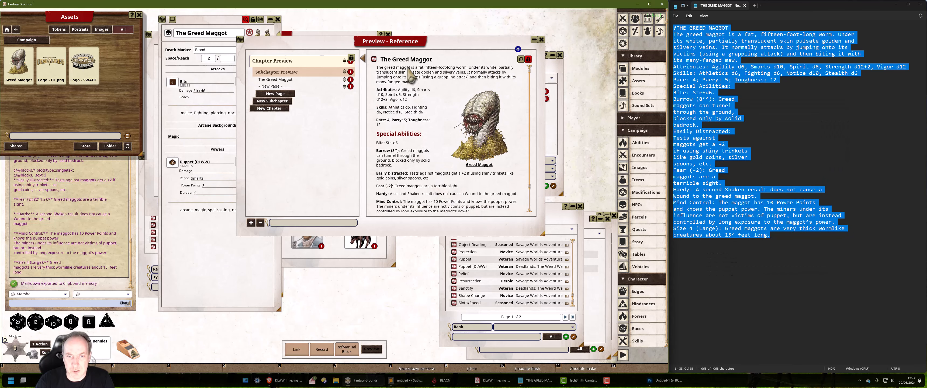
scroll(423, 122, down, 1)
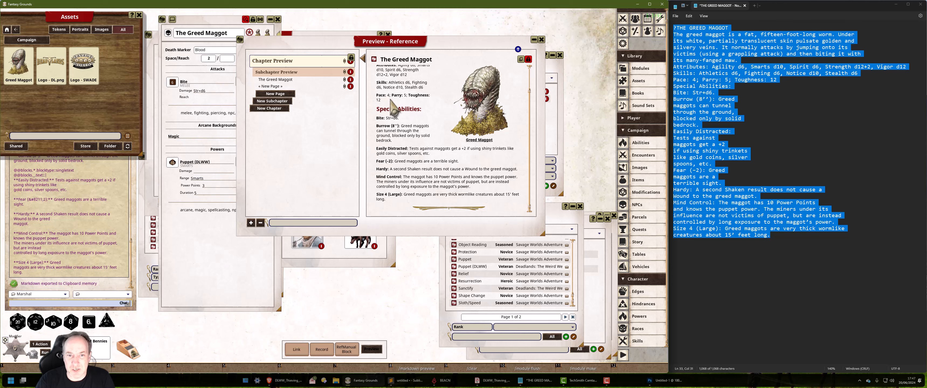
key(alt+Tab)
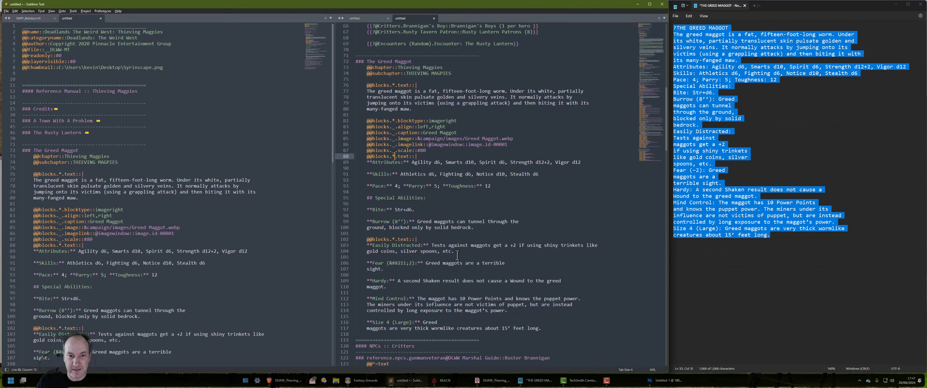
key(alt+Tab)
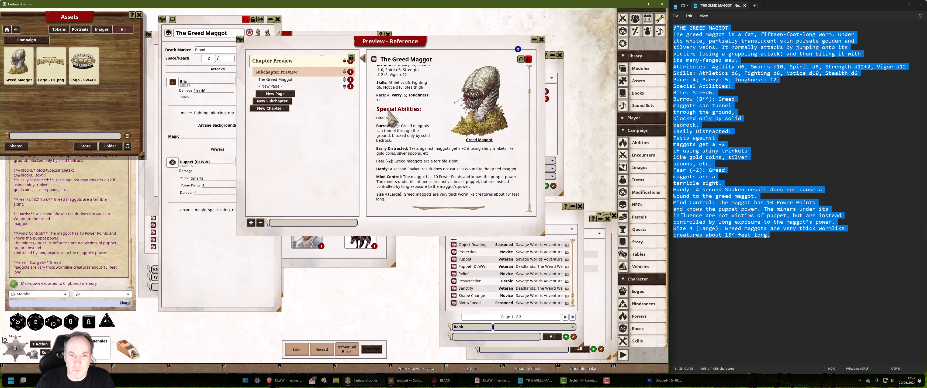
key(alt+Tab)
Copy The Greed Maggot's whole section from Sublime Text and preview it as a reference page in Fantasy Grounds.
drag(541, 328, 345, 55)
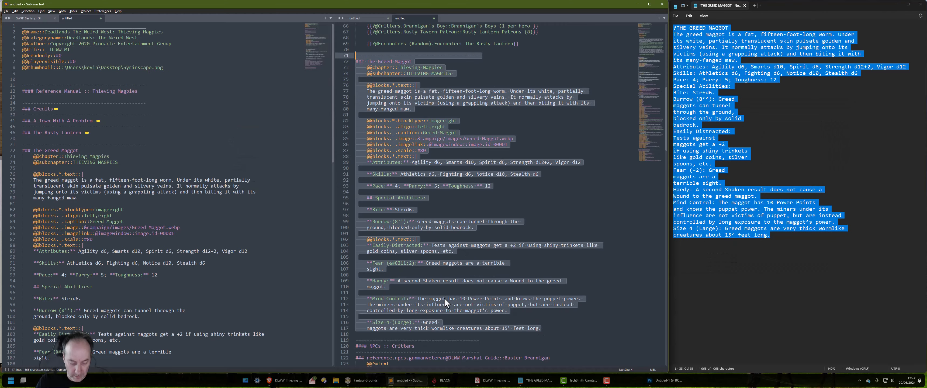
key(alt+Tab)
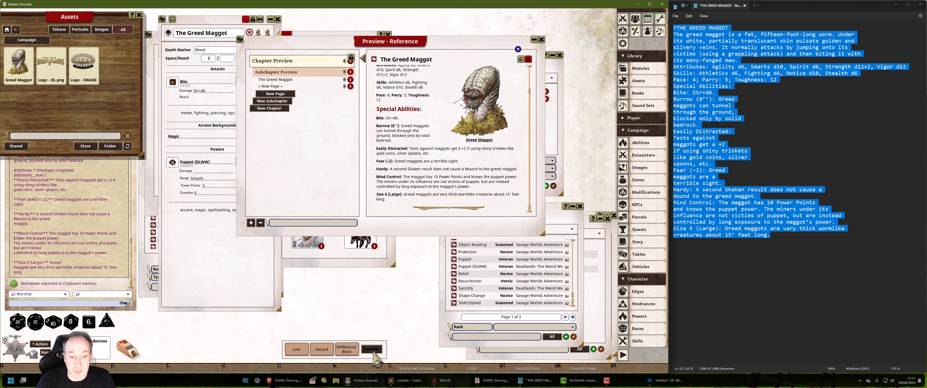
click(373, 349)
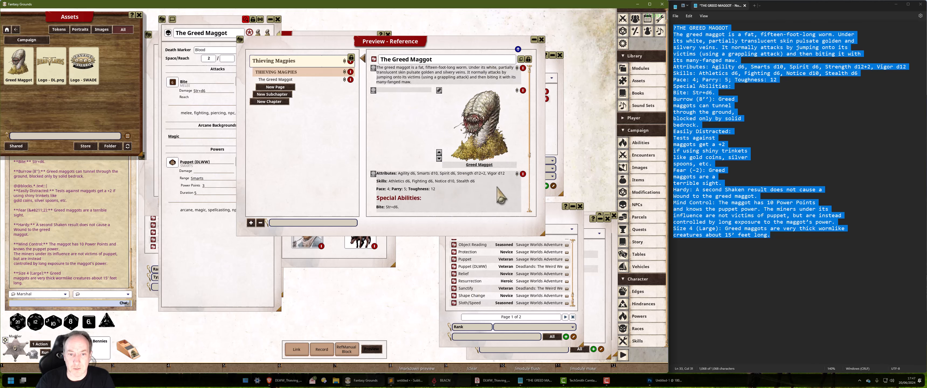
key(alt+Tab)
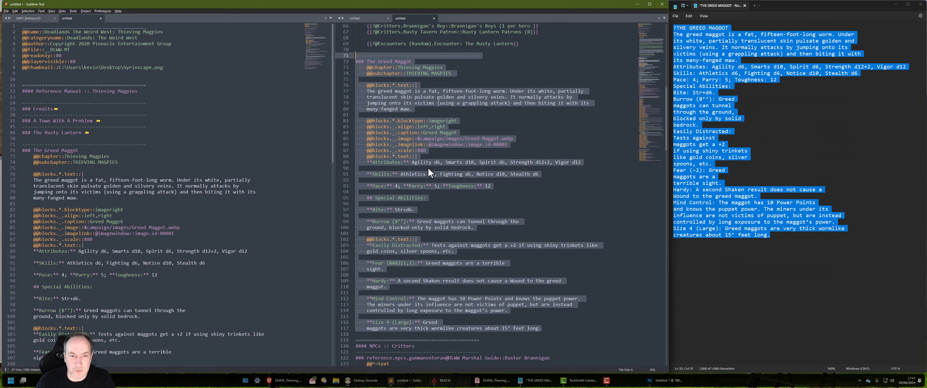
click(397, 162)
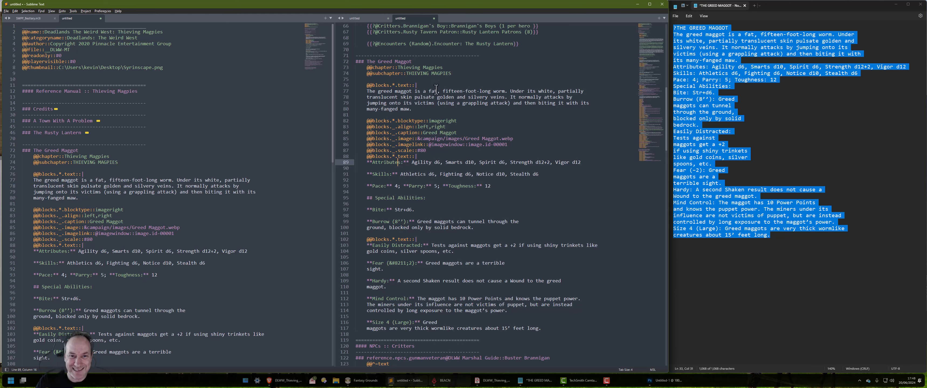
key(ctrl+z)
key(ctrl+z)
key(ctrl+z)
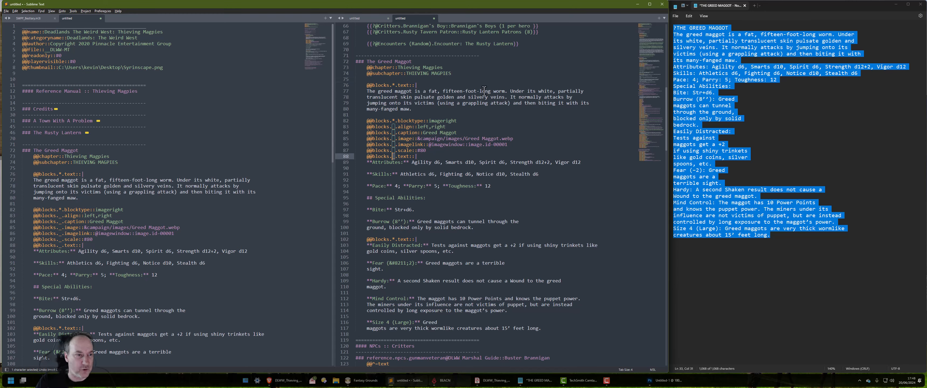
click(420, 98)
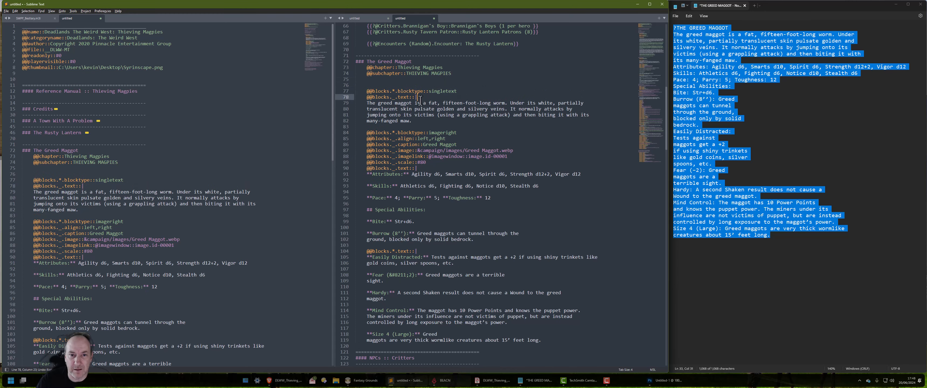
Examine the singletext blocktype and text lines at the start of The Greed Maggot's description block.
shift+click(364, 90)
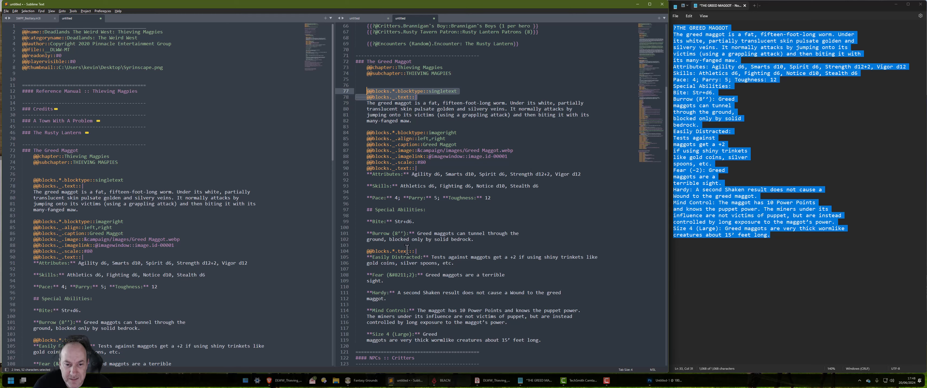
click(413, 92)
drag(460, 92, 366, 92)
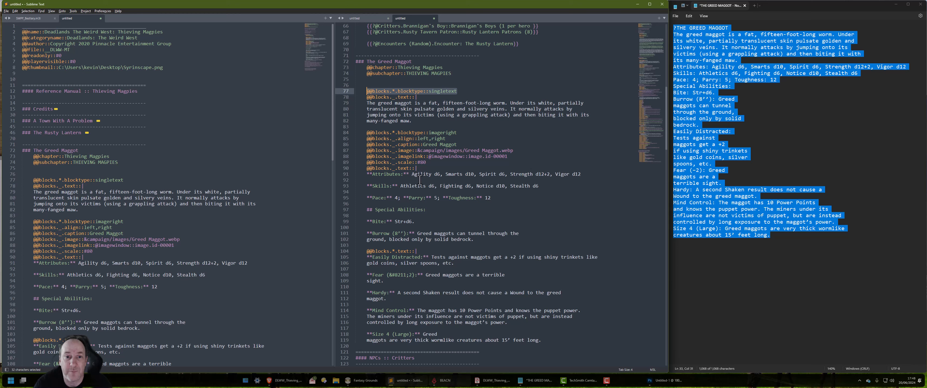
click(411, 174)
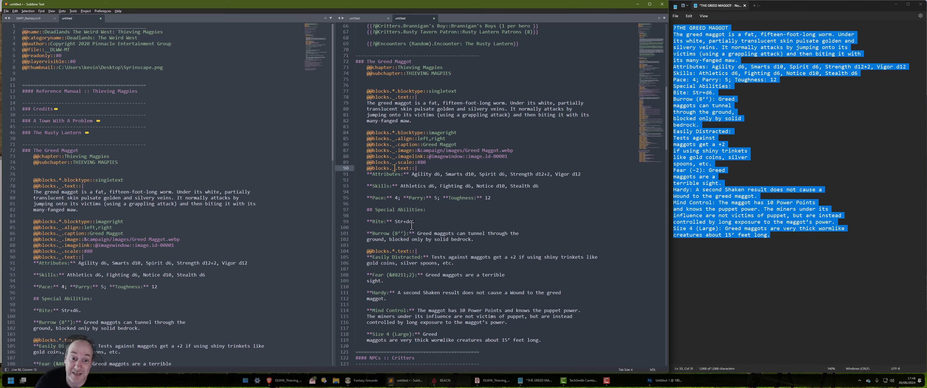
Review the module text from The Rusty Lantern and The Greed Maggot through the Critters NPCs and random encounters.
scroll(430, 230, down, 20)
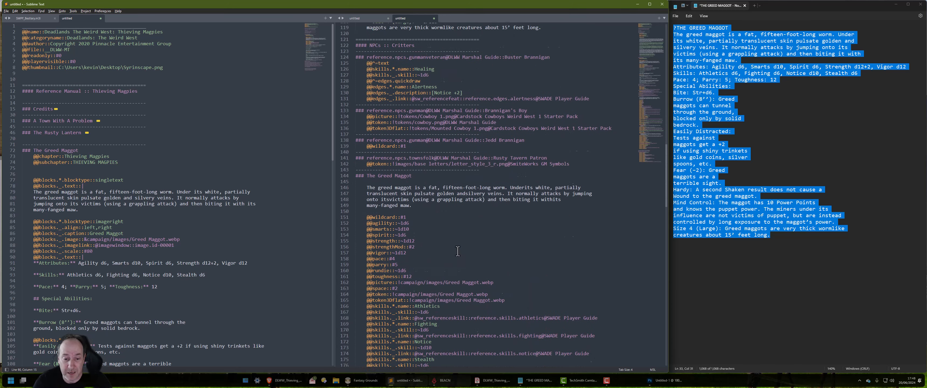
scroll(462, 254, up, 16)
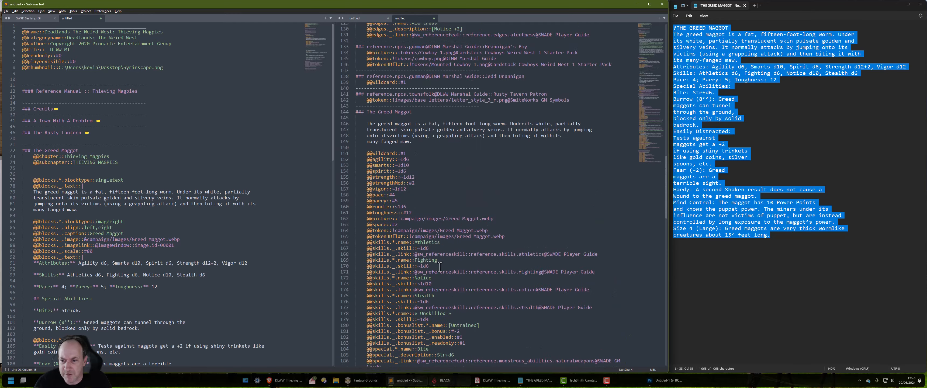
scroll(435, 265, up, 20)
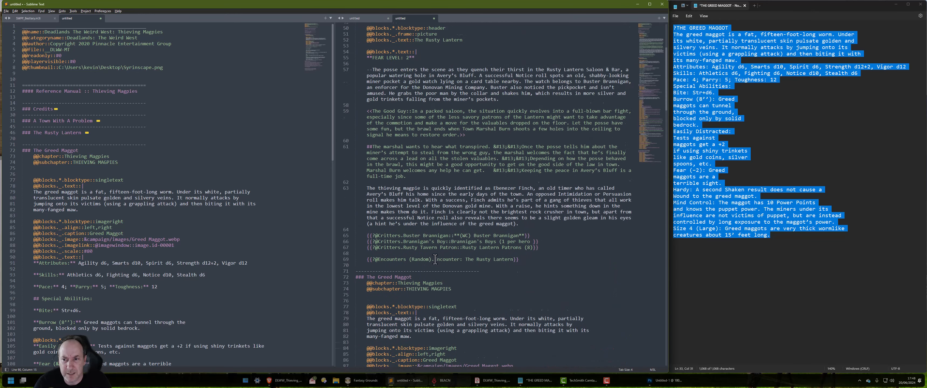
scroll(435, 258, down, 20)
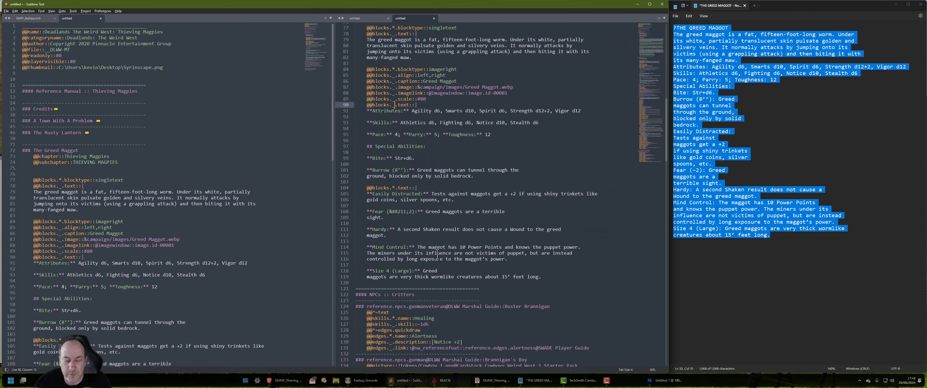
scroll(437, 254, down, 20)
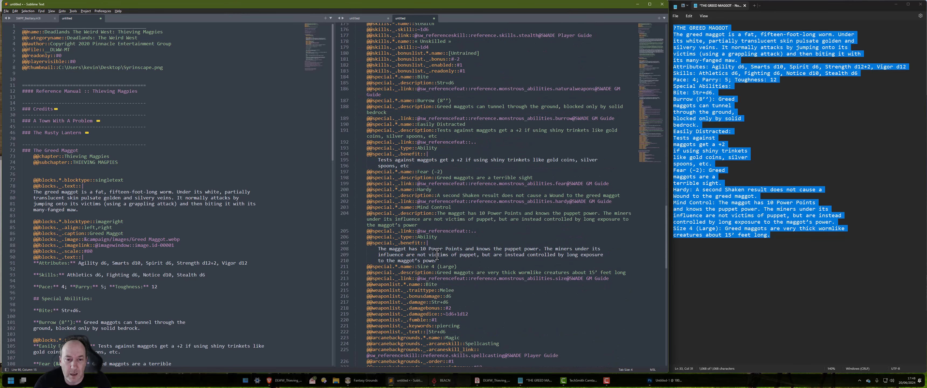
scroll(436, 256, down, 12)
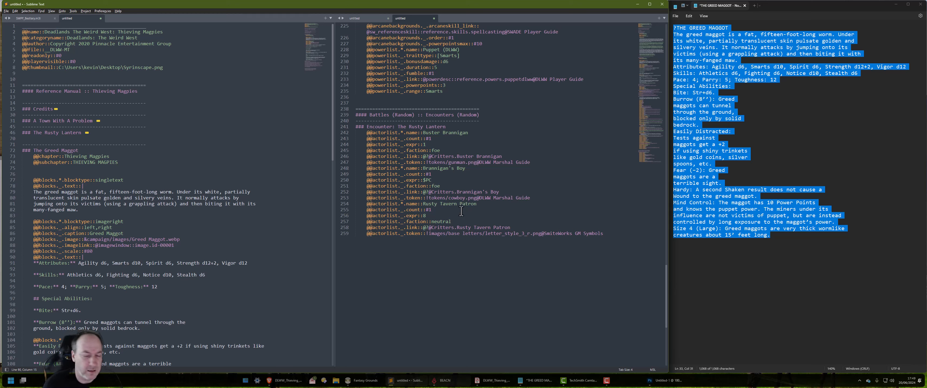
scroll(437, 186, up, 20)
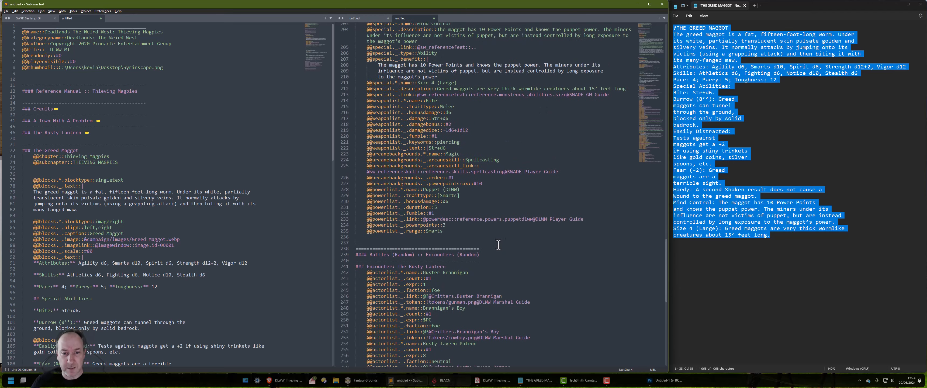
scroll(455, 265, up, 5)
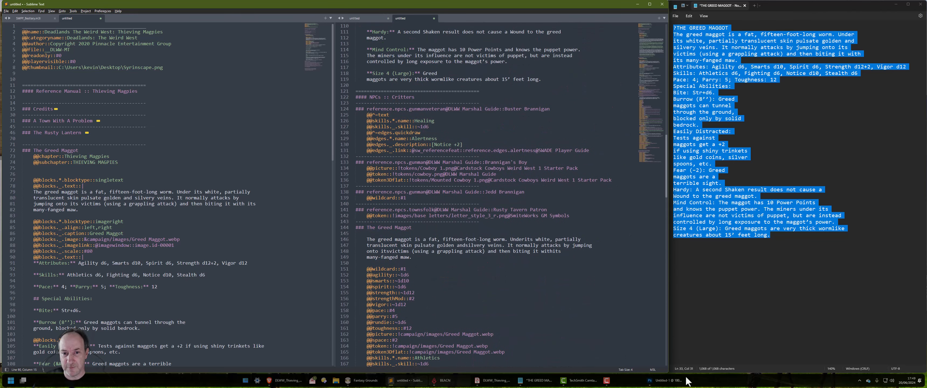
Bring up the Thieving Magpies PDF beside the module text and return it to the first page.
click(493, 380)
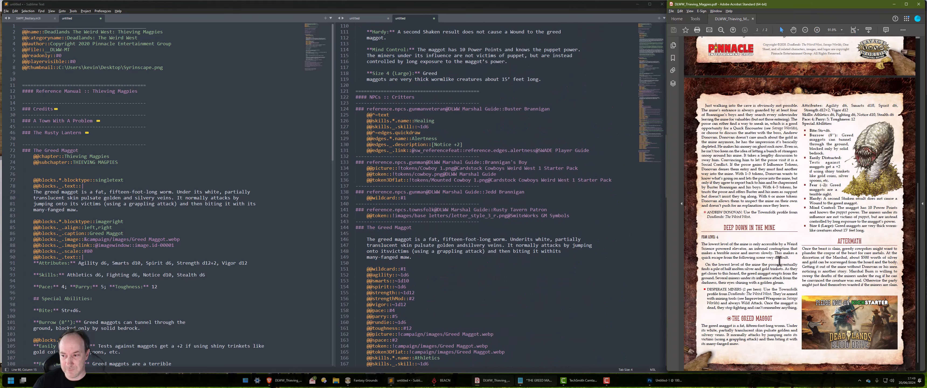
scroll(767, 218, up, 10)
click(577, 281)
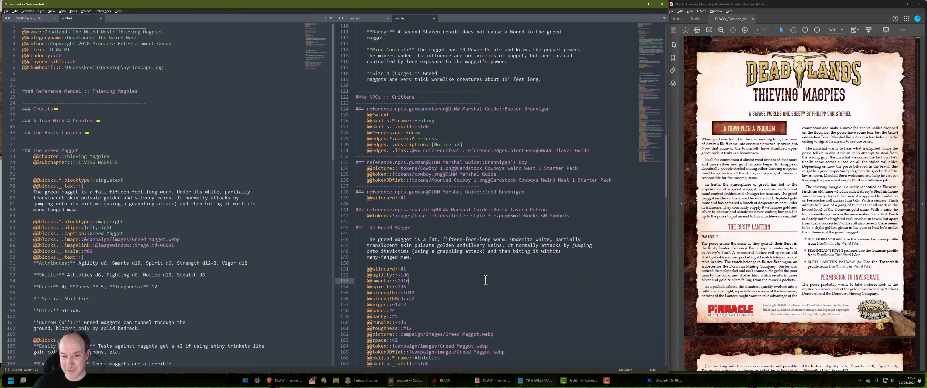
Copy the entire module text and switch to Fantasy Grounds.
key(ctrl+a)
right_click(429, 246)
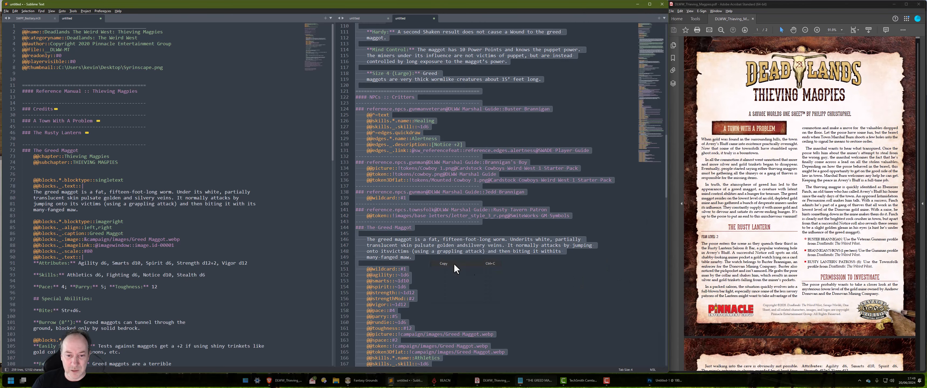
click(359, 382)
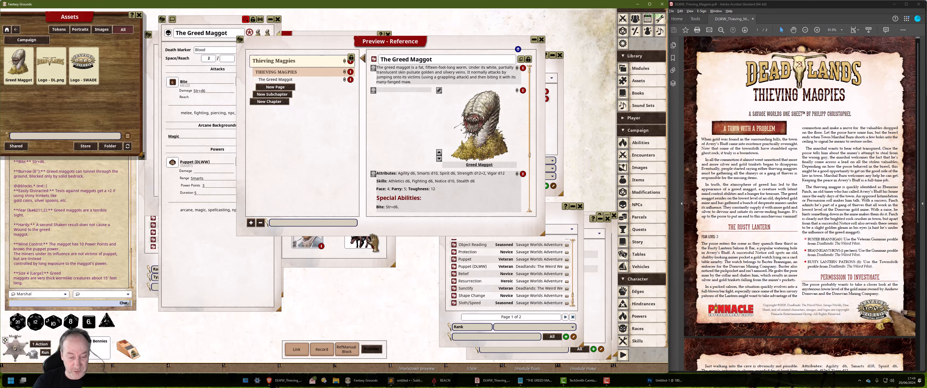
Close The Greed Maggot's reference preview and NPC record, and delete both entries from the uncategorized NPC list.
click(541, 39)
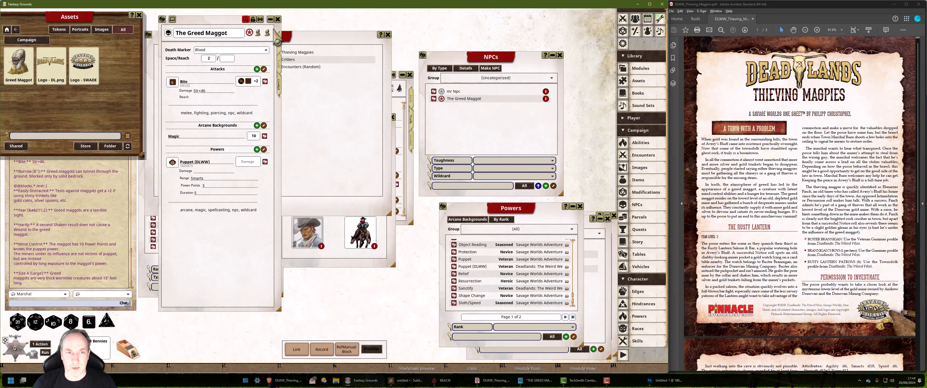
click(277, 19)
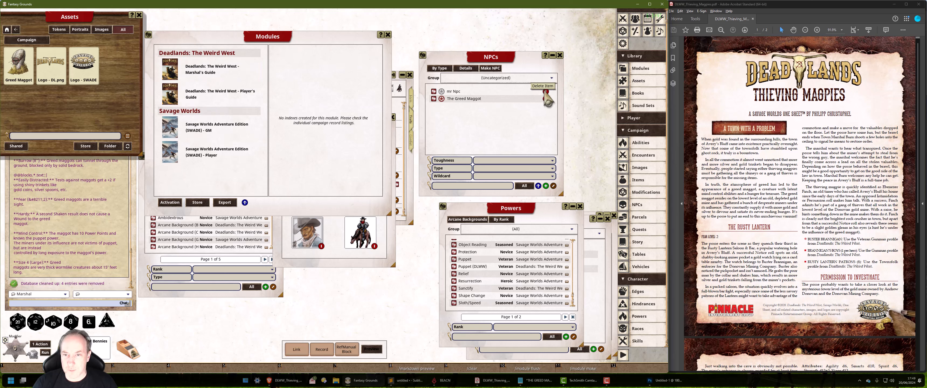
click(545, 92)
drag(541, 206, 467, 199)
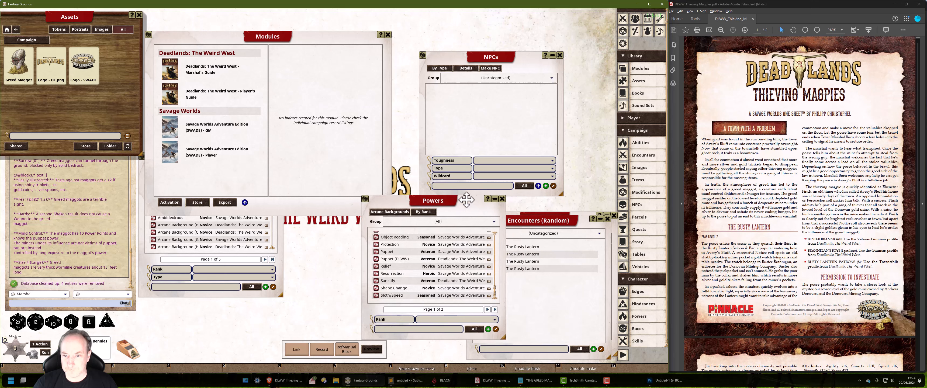
Close the Powers, Encounters (Random) and NPCs windows.
click(506, 199)
click(608, 218)
click(613, 215)
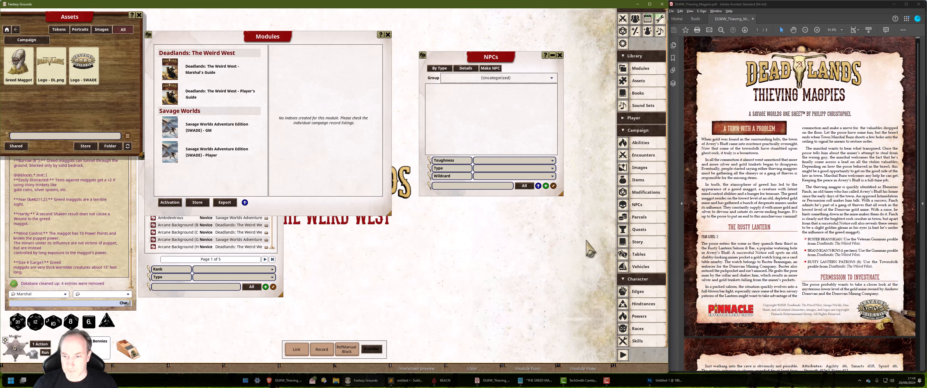
click(560, 55)
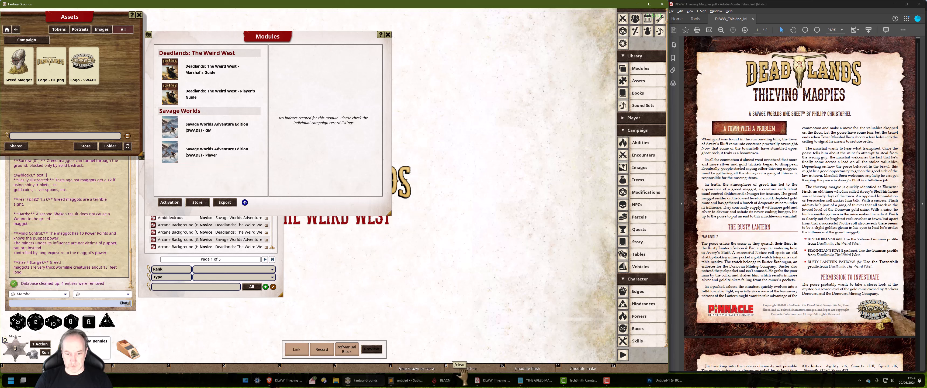
Generate a fresh Deadlands The Weird West: Thieving Magpies module from the copied text and import all its records into the campaign.
click(470, 368)
click(535, 368)
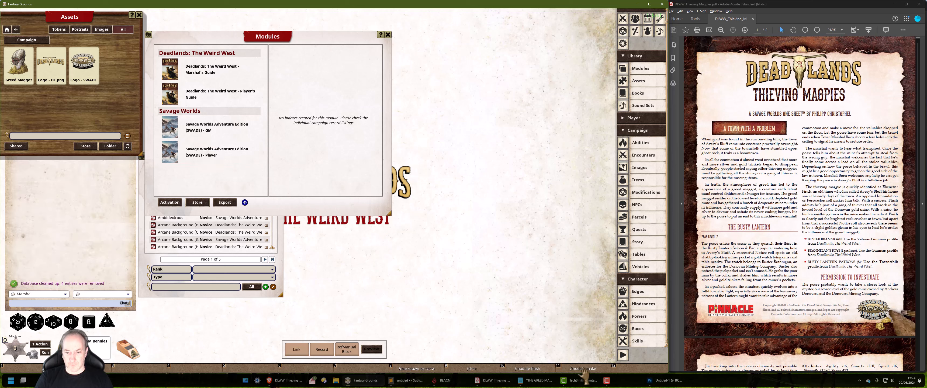
click(583, 369)
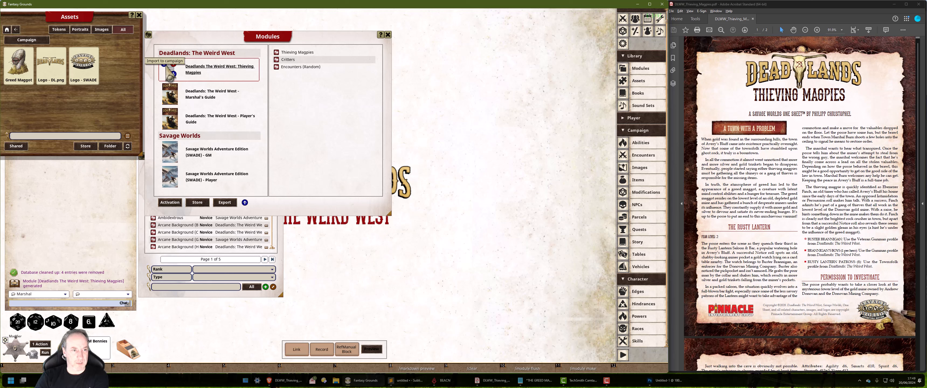
click(170, 69)
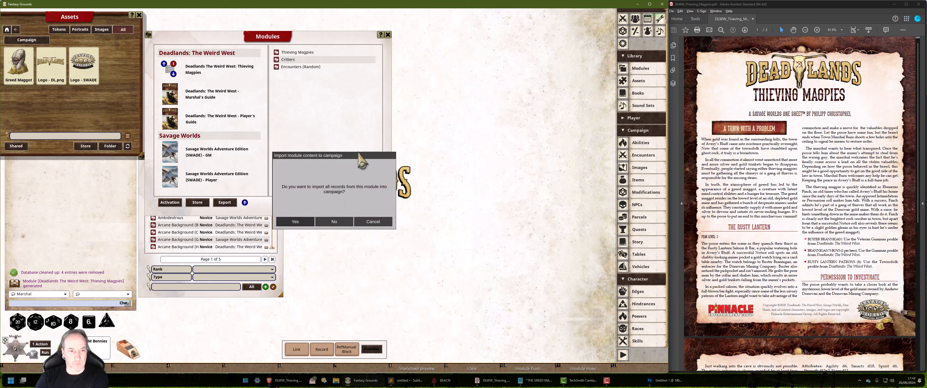
key(Return)
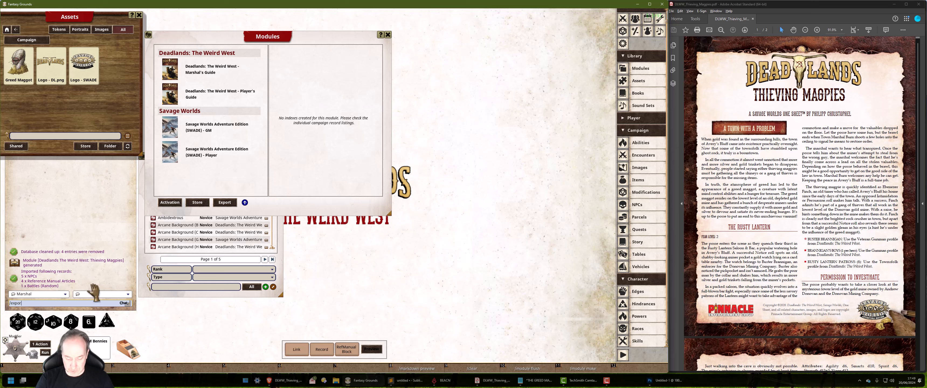
Set up a module export with the Images, NPCs and Encounters (Random) record types selected.
key(Return)
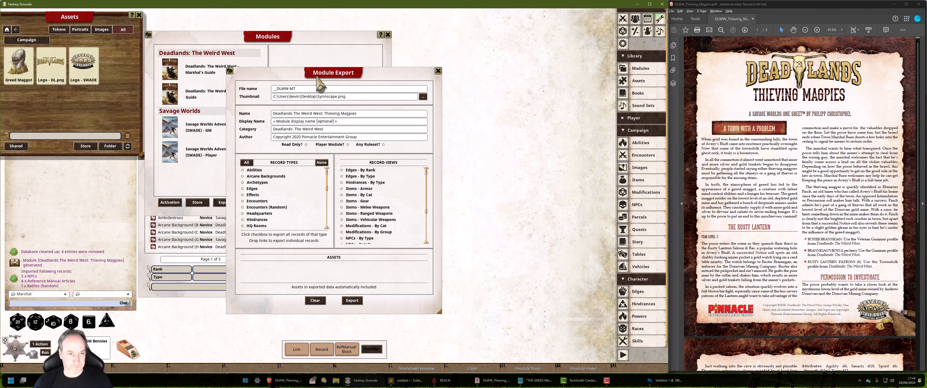
drag(320, 75, 370, 44)
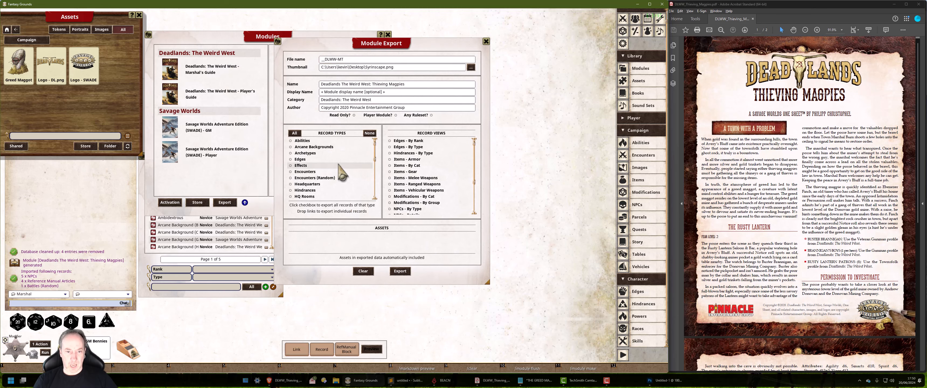
scroll(369, 177, down, 5)
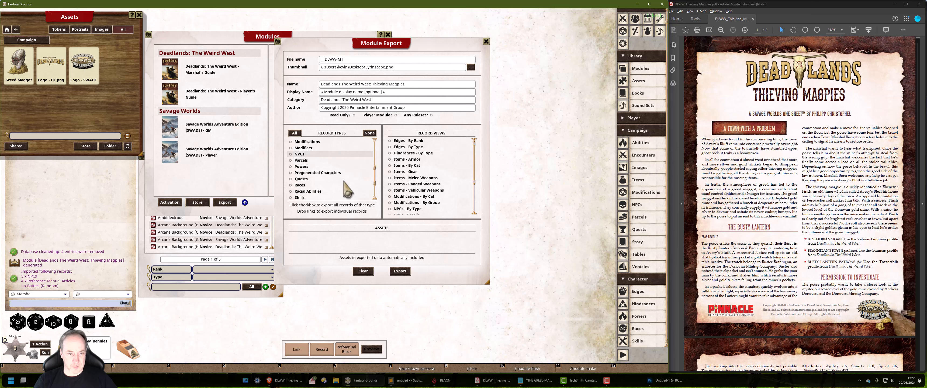
scroll(302, 187, up, 2)
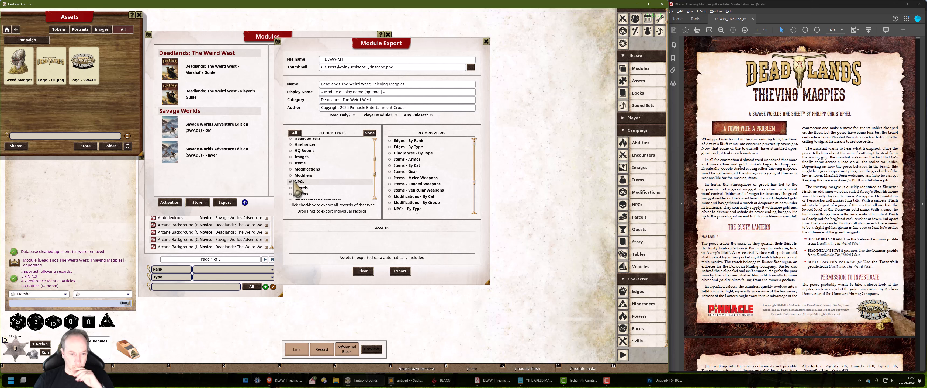
click(290, 157)
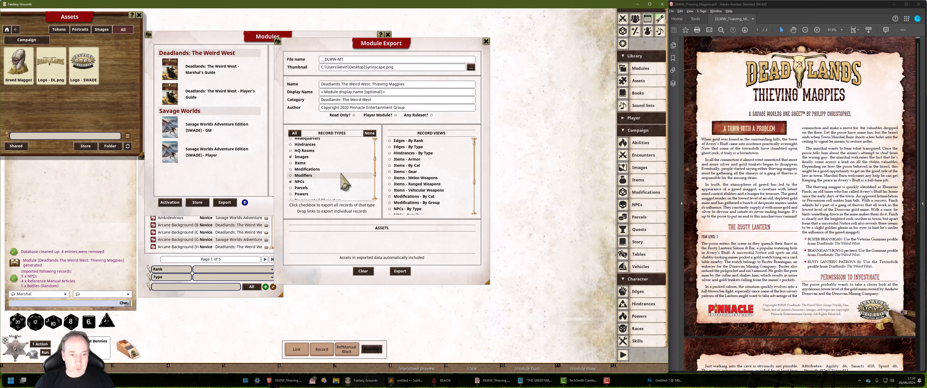
scroll(342, 182, down, 3)
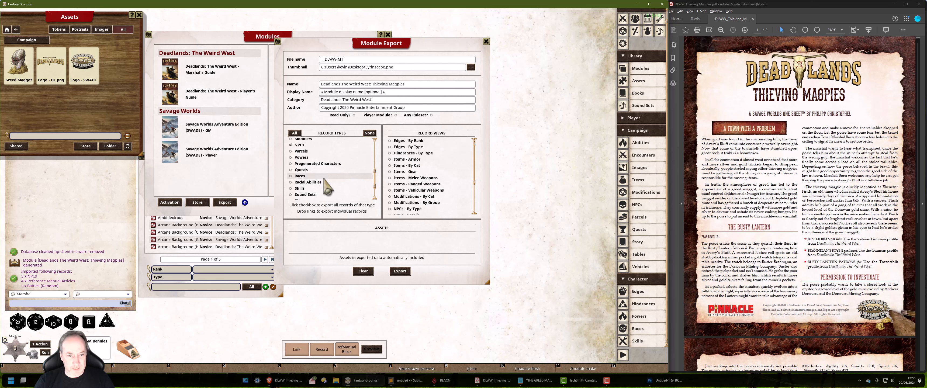
scroll(333, 188, up, 4)
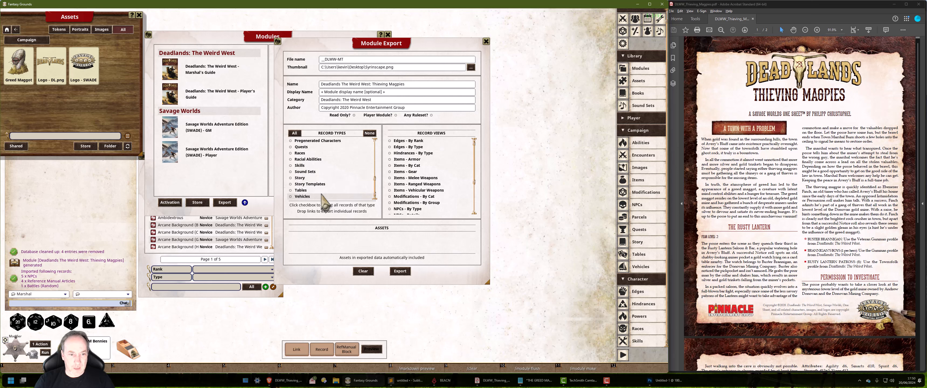
scroll(324, 198, up, 3)
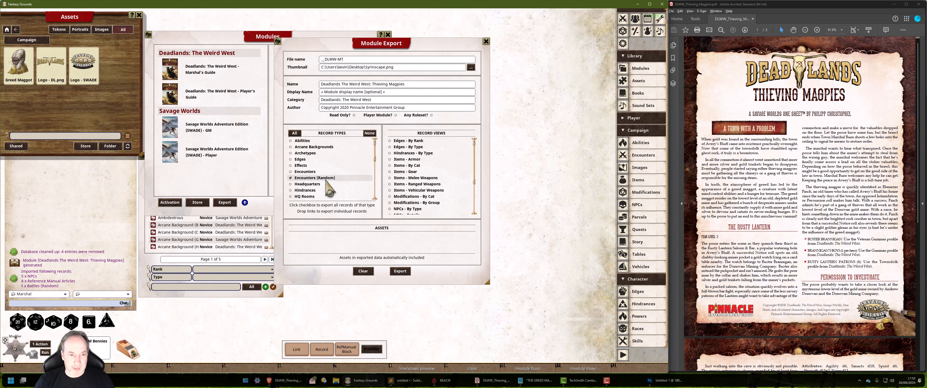
scroll(326, 182, down, 2)
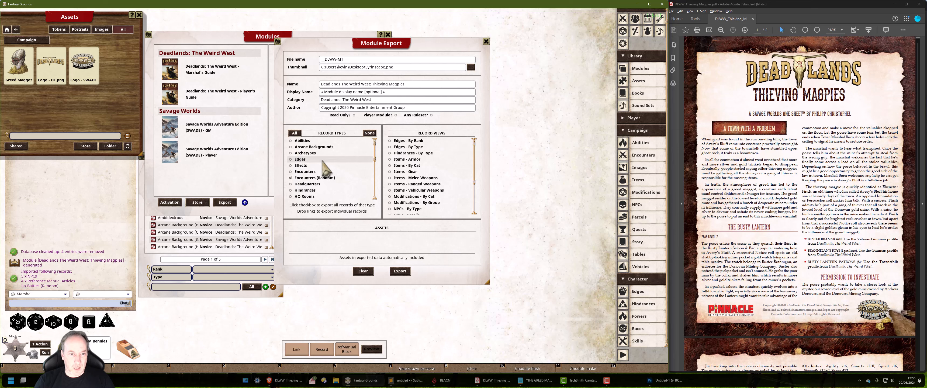
scroll(333, 167, down, 4)
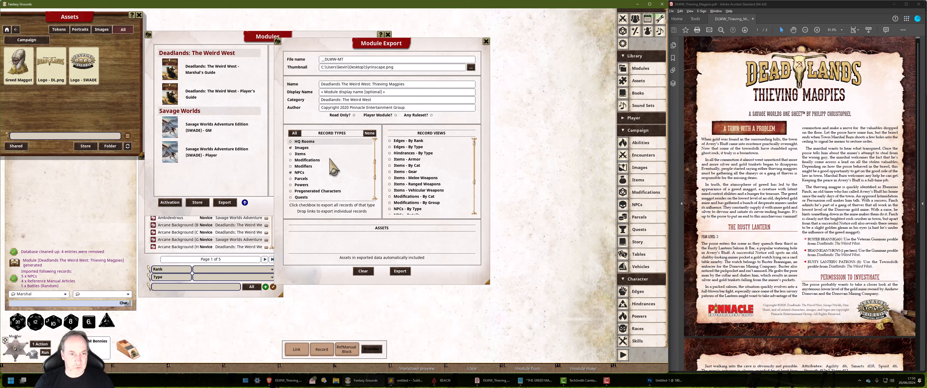
scroll(331, 169, down, 2)
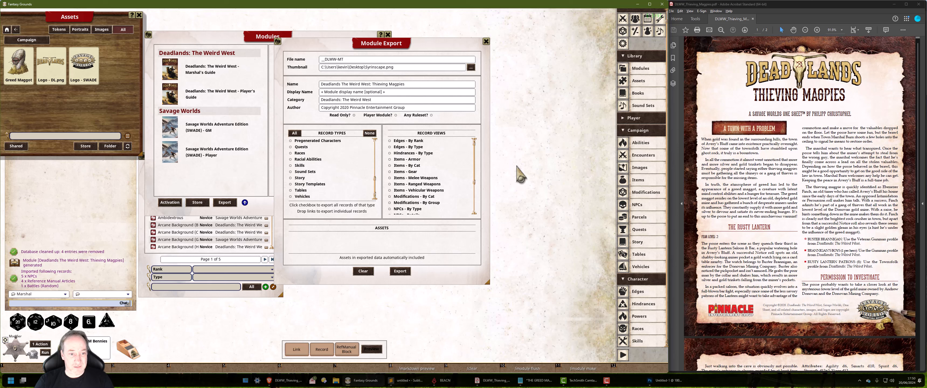
Check the campaign's Images list and the uncategorized NPC list for the imported records.
click(644, 168)
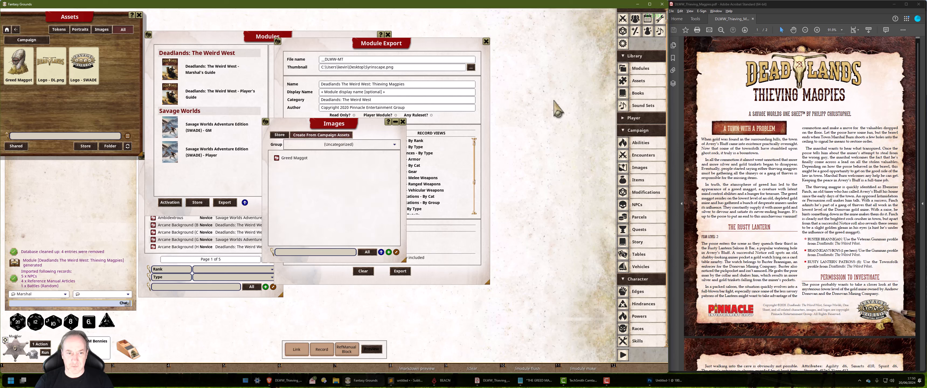
drag(360, 125, 530, 77)
click(574, 74)
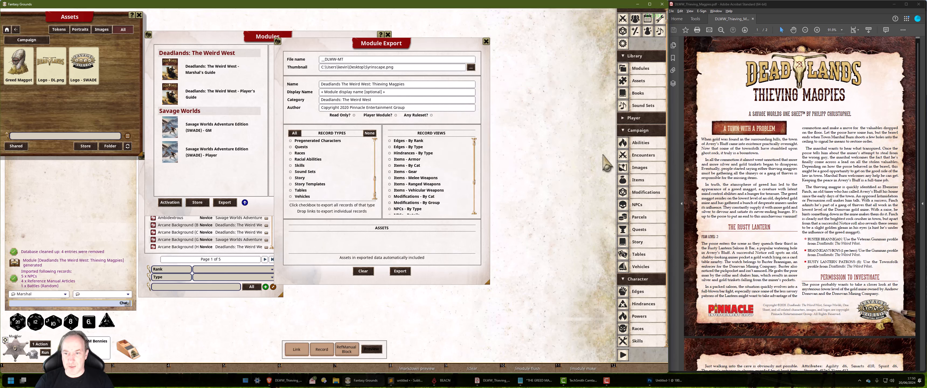
click(637, 205)
click(477, 78)
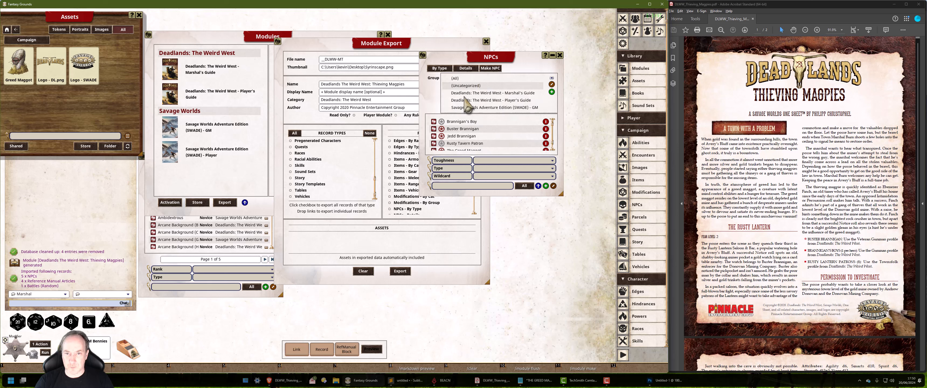
click(476, 85)
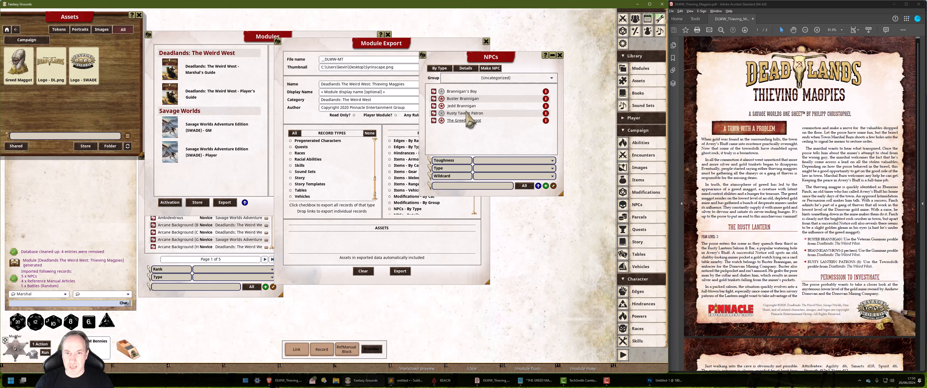
click(559, 55)
Delete all The Rusty Lantern entries from the uncategorized random encounters and close the module export without exporting.
click(643, 156)
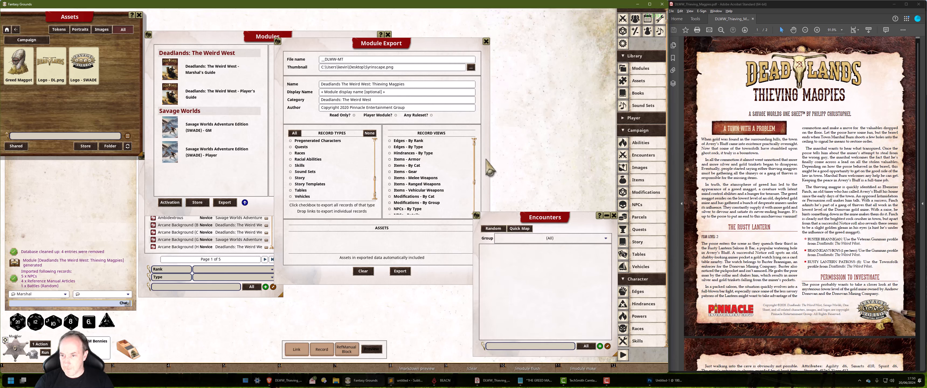
click(494, 229)
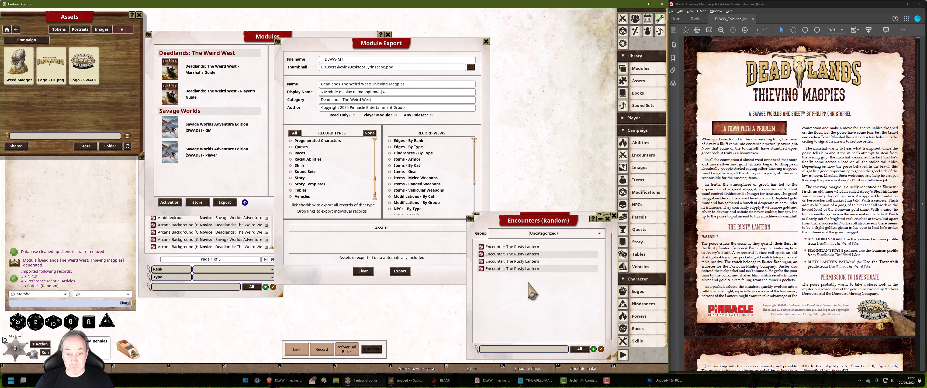
click(601, 348)
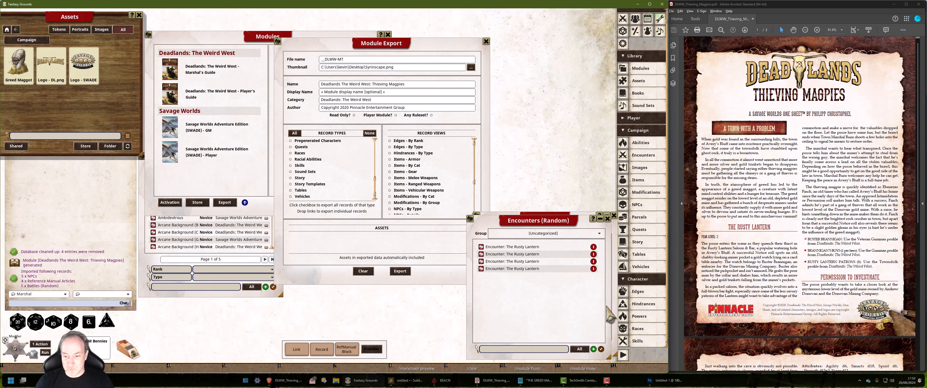
double_click(593, 246)
double_click(594, 246)
double_click(594, 247)
double_click(594, 246)
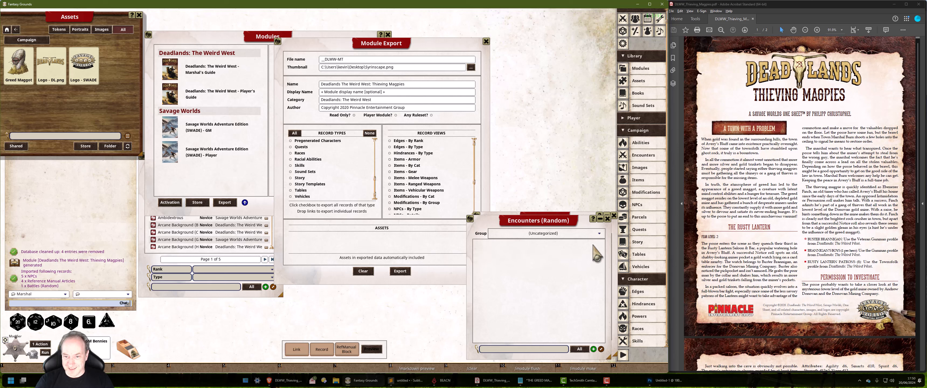
double_click(594, 247)
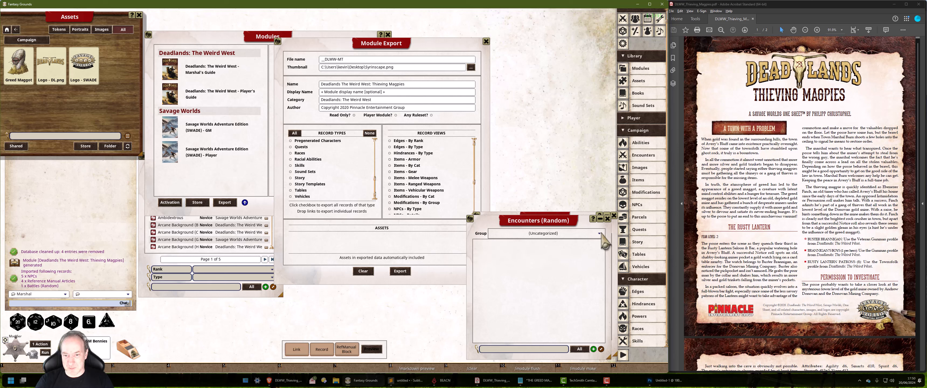
click(614, 215)
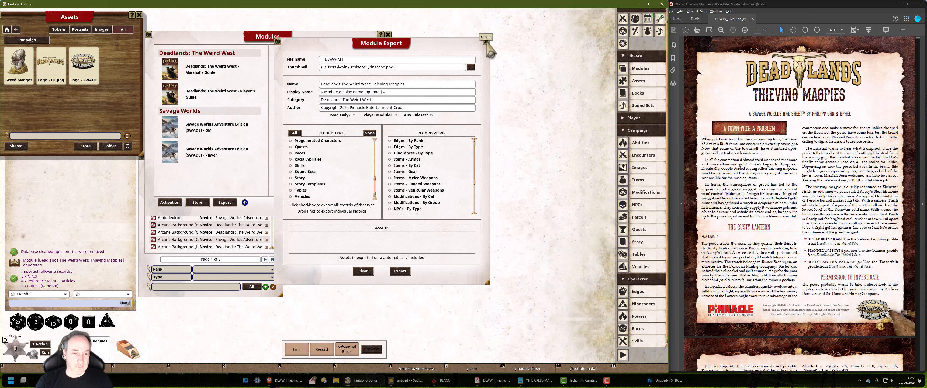
click(486, 43)
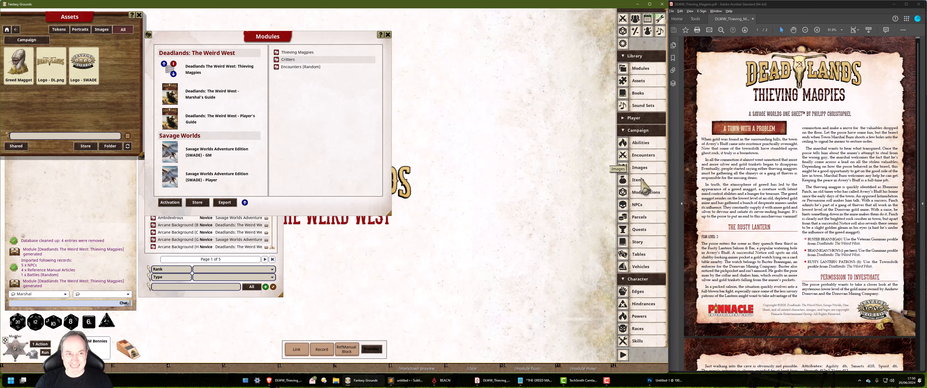
Check the NPC list beside the Modules window and import all records from the Thieving Magpies module into the campaign again.
click(639, 206)
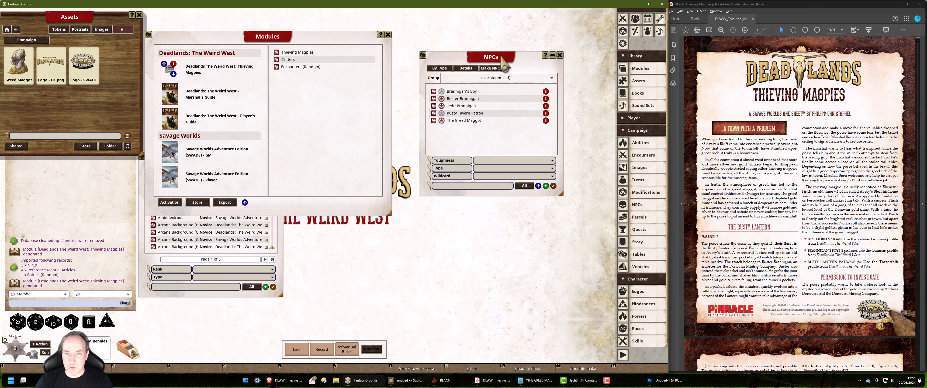
drag(504, 65, 550, 45)
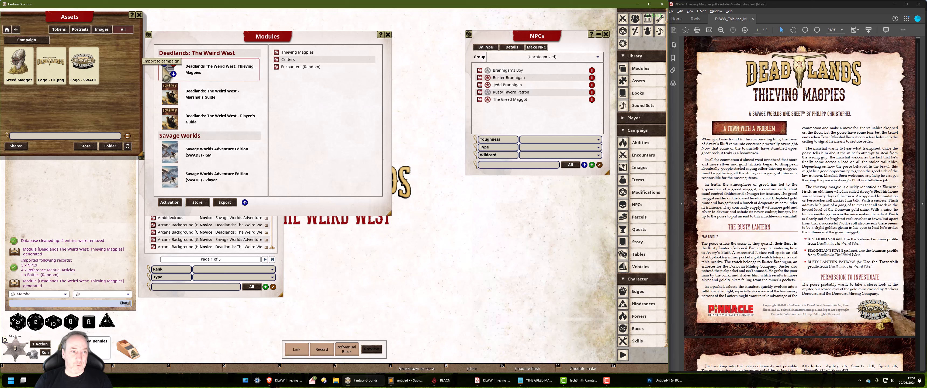
click(167, 68)
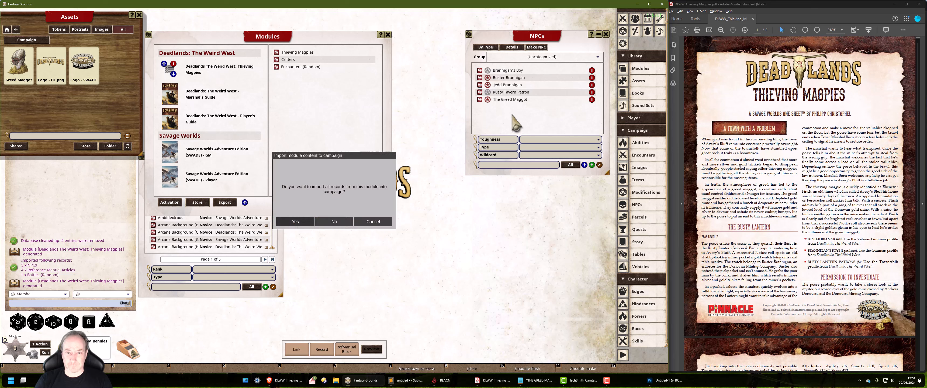
key(Return)
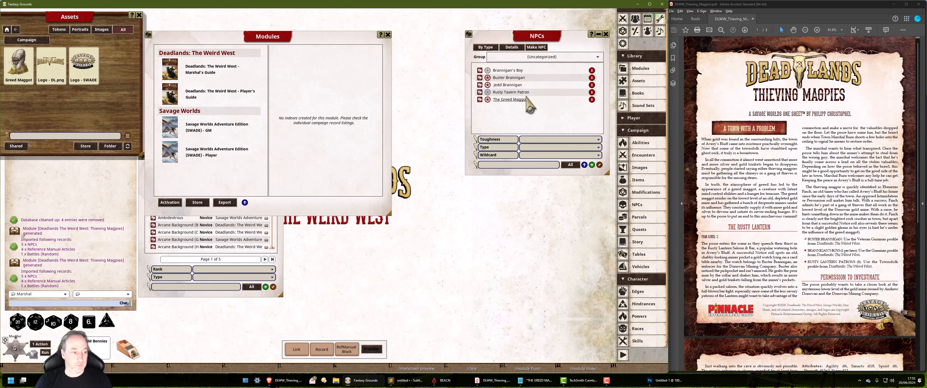
click(606, 34)
Clear the chat, regenerate the Thieving Magpies module and open its Module Maker export.
click(472, 369)
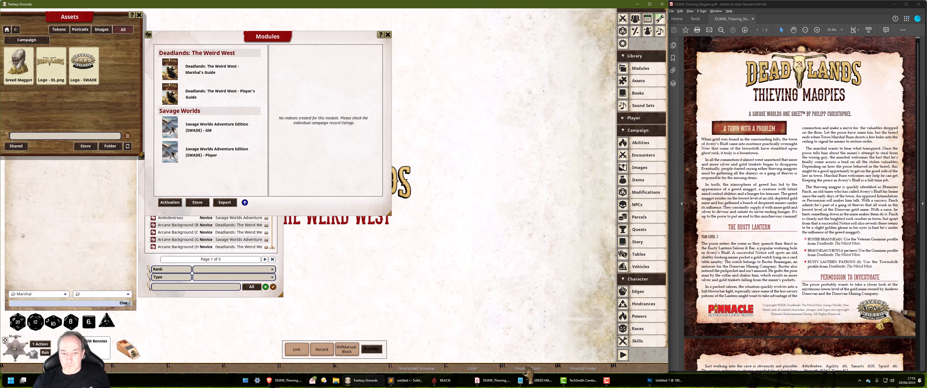
click(574, 368)
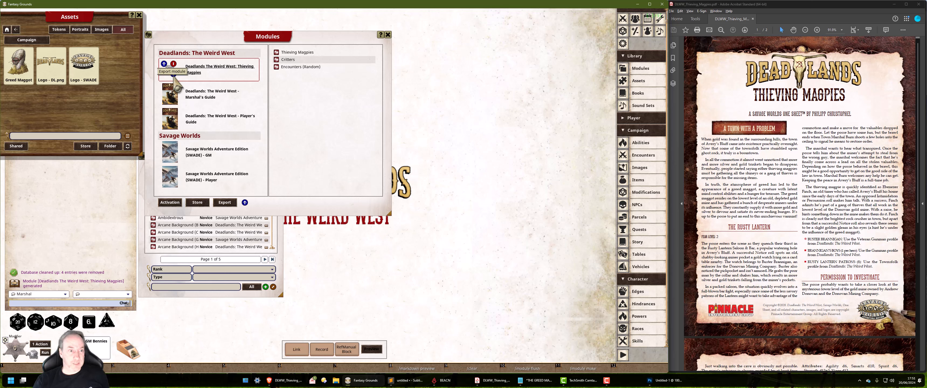
click(174, 76)
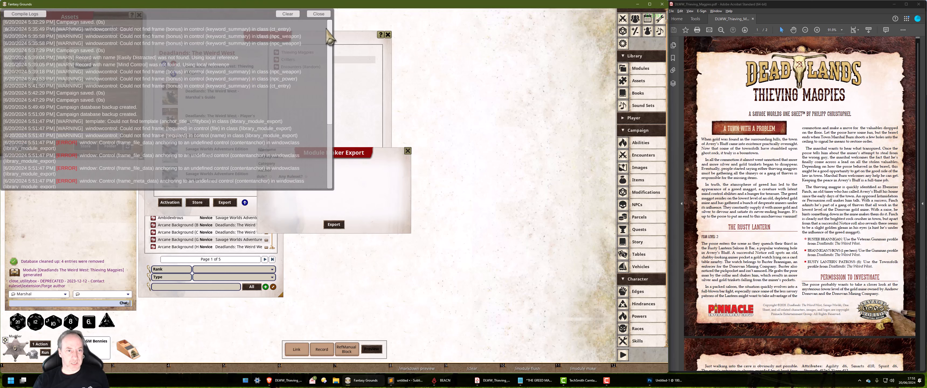
Check the module header in the Sublime Text source and export the Thieving Magpies module with Module Maker Export in Fantasy Grounds.
drag(351, 156, 432, 114)
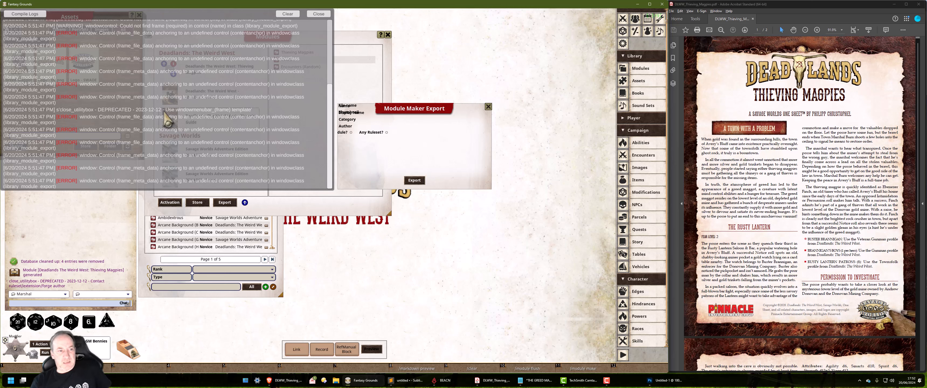
scroll(252, 144, up, 2)
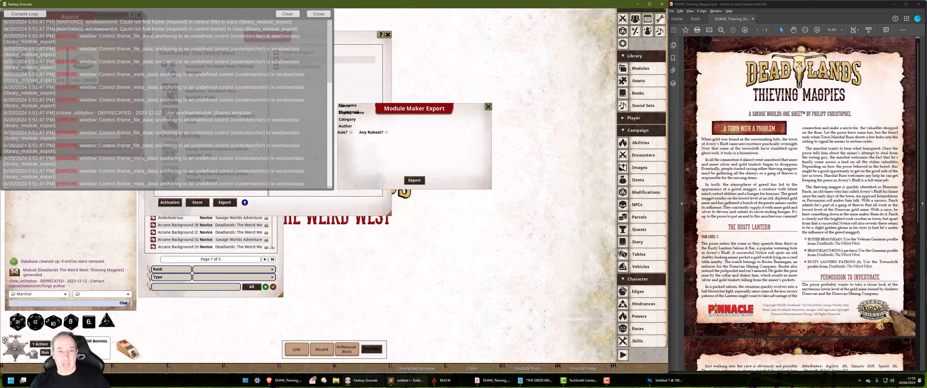
click(406, 381)
scroll(445, 152, up, 20)
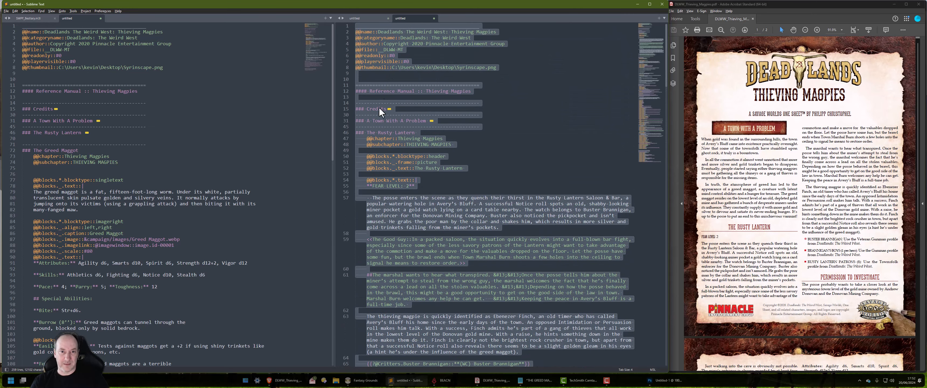
key(alt+Tab)
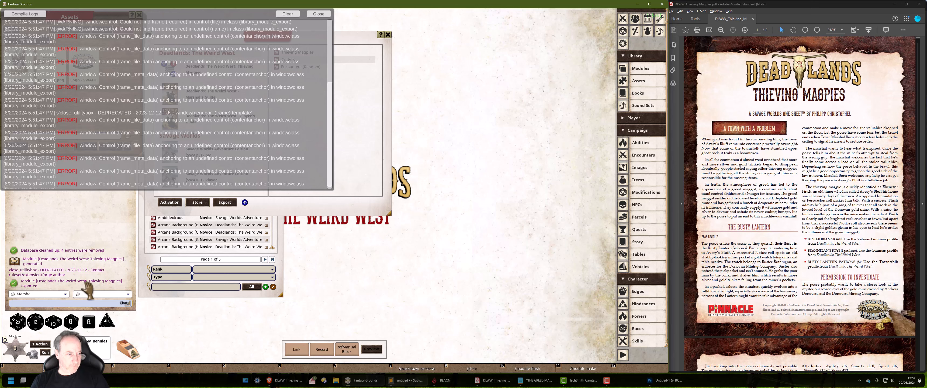
In File Explorer, go to the Fantasy Grounds Unity modules folder and open the exported __DLWW-MT.mod as an archive in WinZip.
click(337, 381)
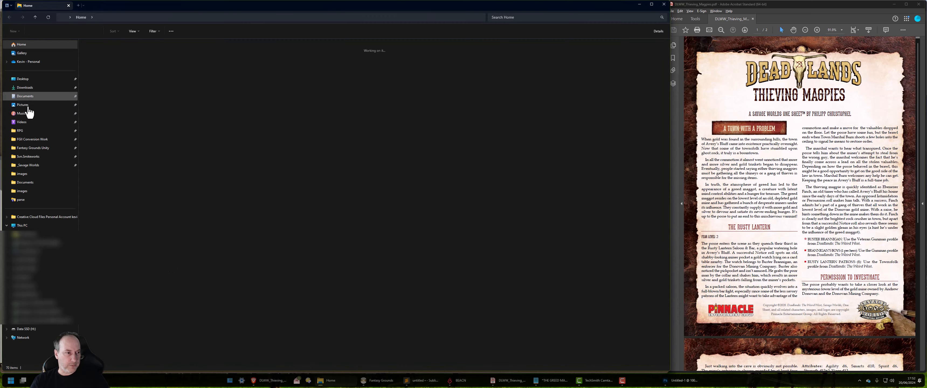
click(34, 150)
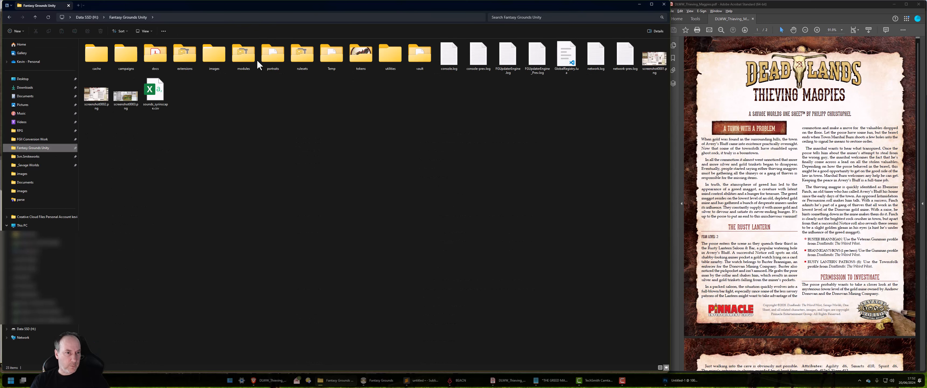
double_click(244, 57)
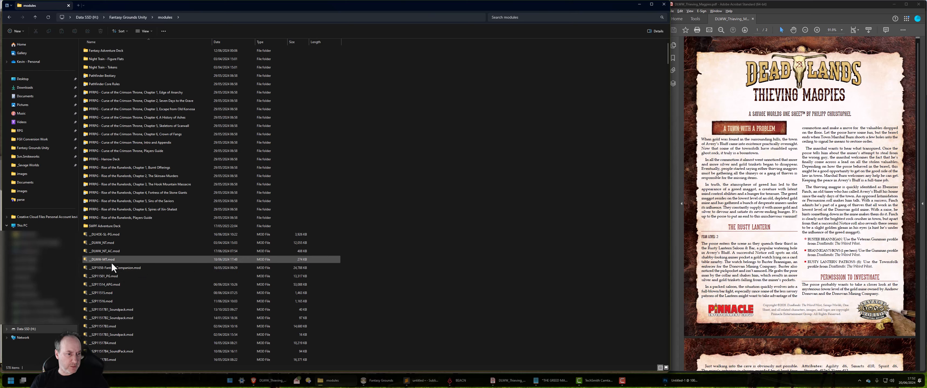
key(alt+Tab)
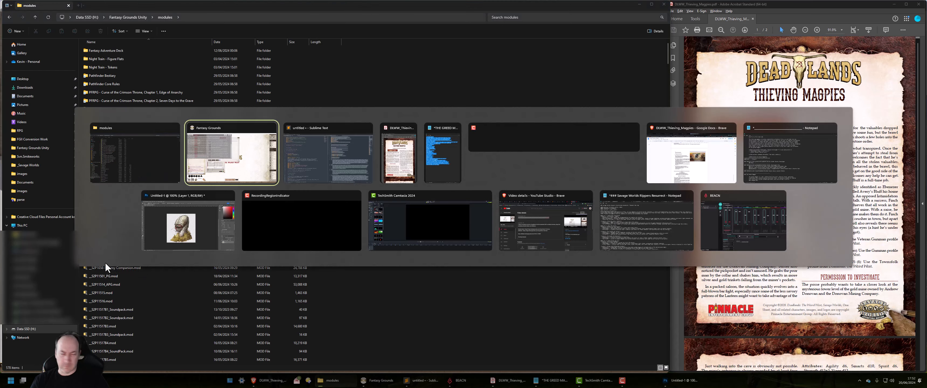
key(alt+Tab)
key(alt+Tab)
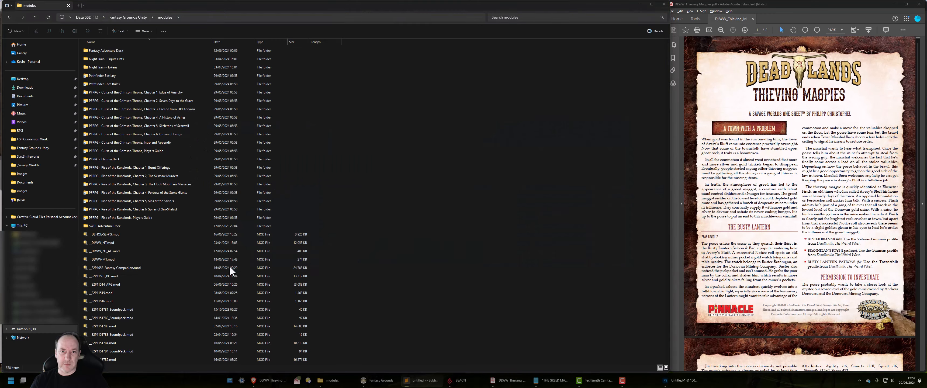
right_click(104, 259)
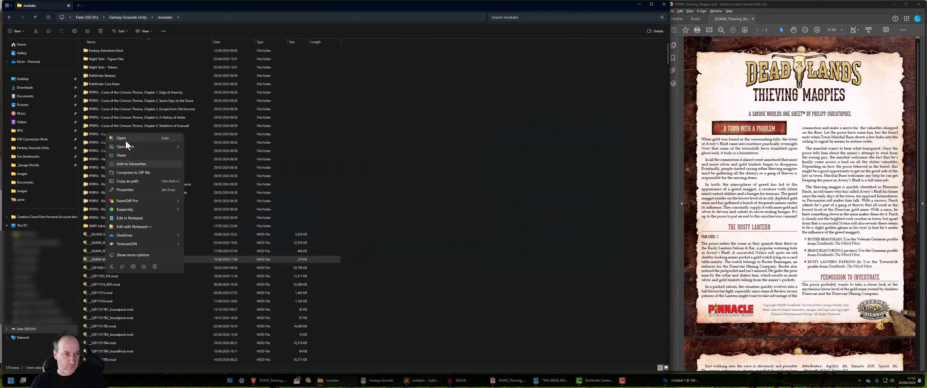
click(125, 140)
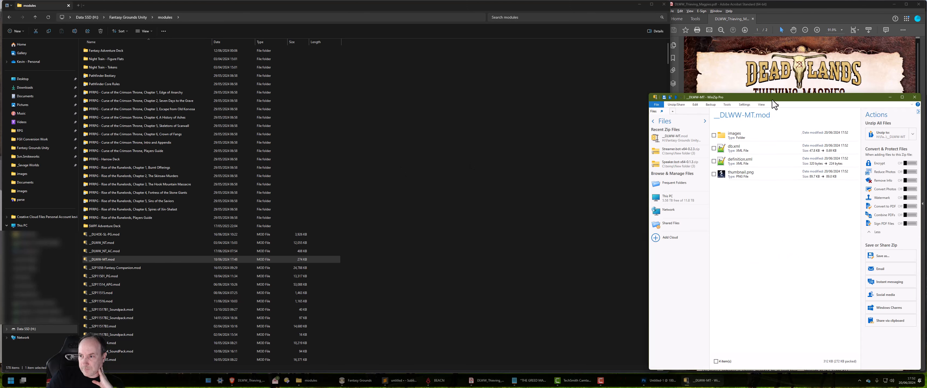
Examine the contents of the __DLWW-MT.mod archive: the images folder, db.xml, definition.xml and thumbnail.png.
drag(780, 100, 475, 57)
double_click(429, 93)
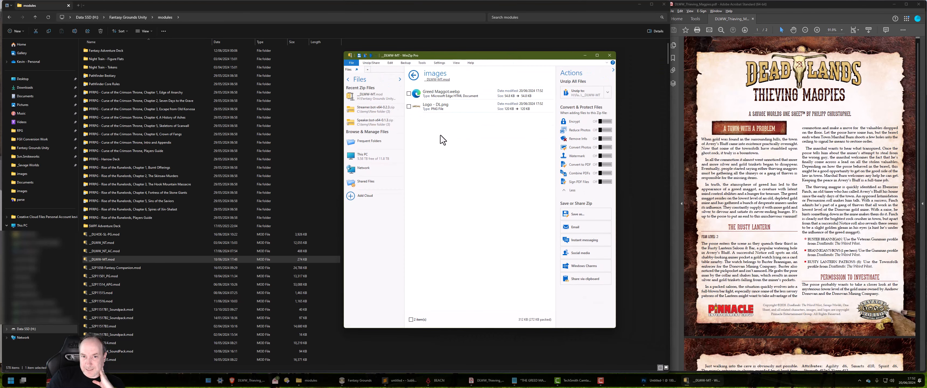
click(441, 95)
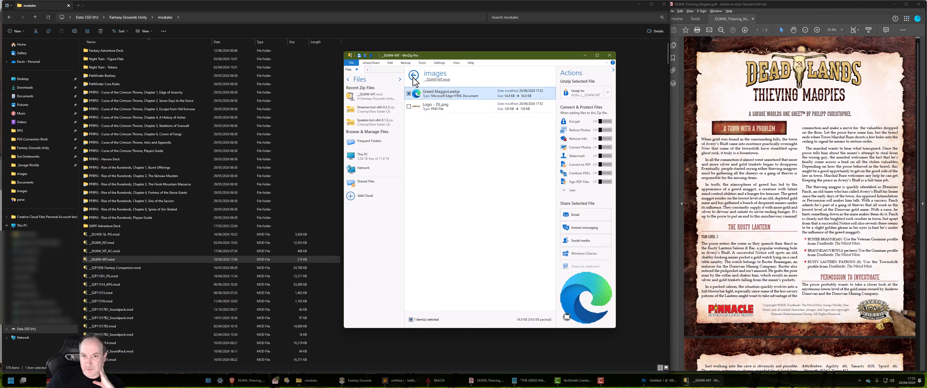
click(415, 79)
click(440, 108)
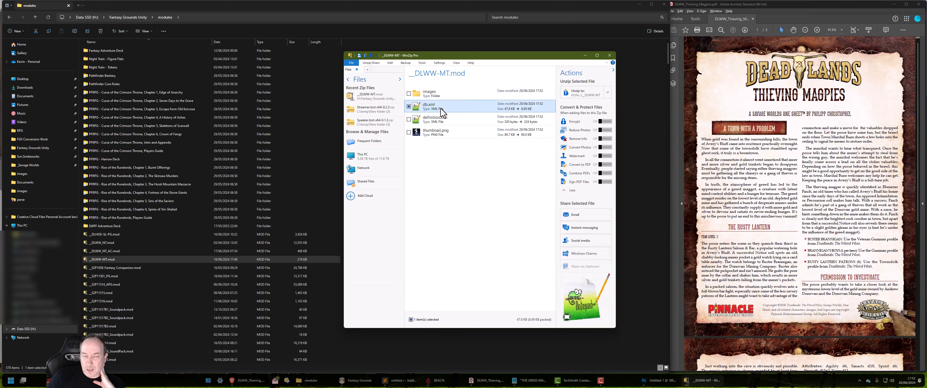
click(441, 118)
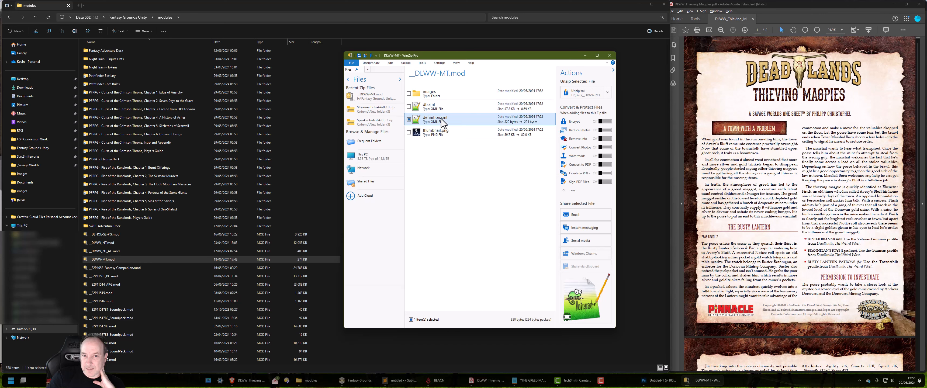
click(442, 132)
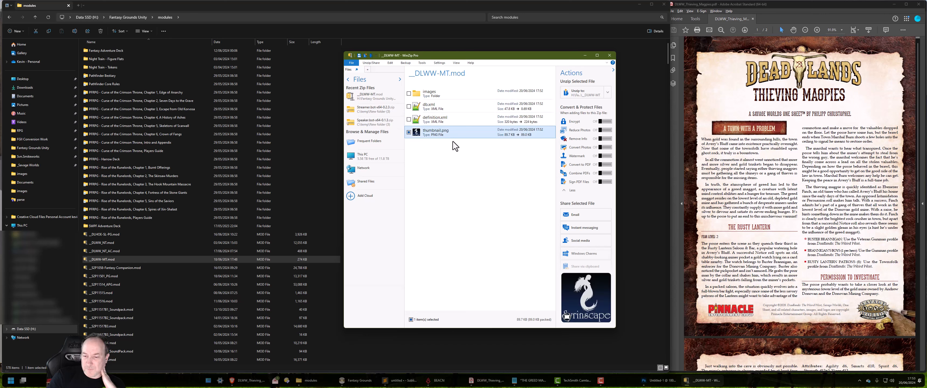
click(440, 122)
click(440, 108)
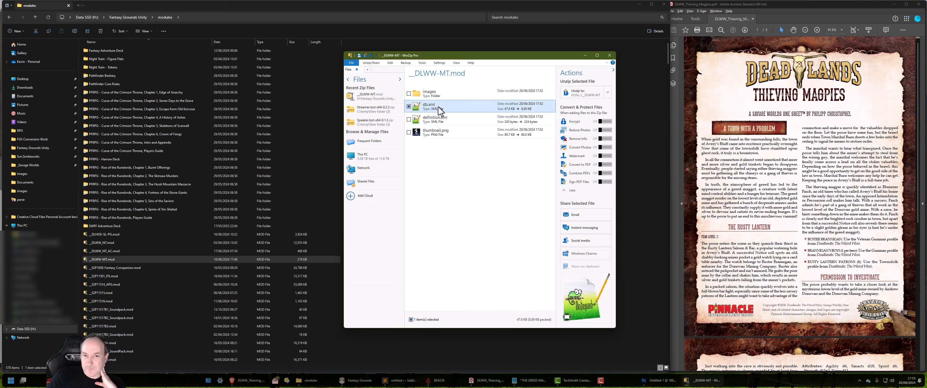
Open the archive's db.xml in Notepad++, read through its image, library, encounter and manual entries, and close the archive.
right_click(438, 105)
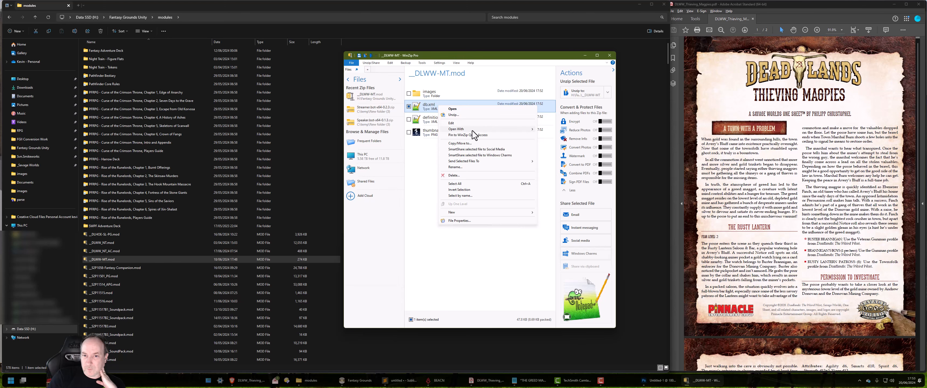
mouse_move(472, 130)
click(573, 148)
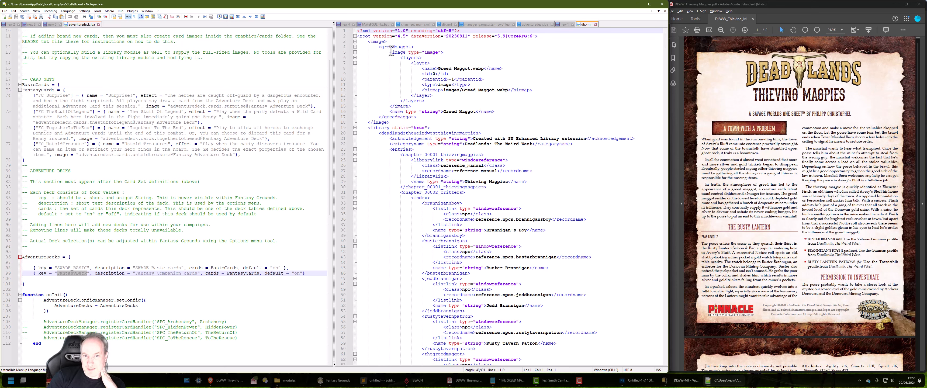
scroll(401, 98, down, 2)
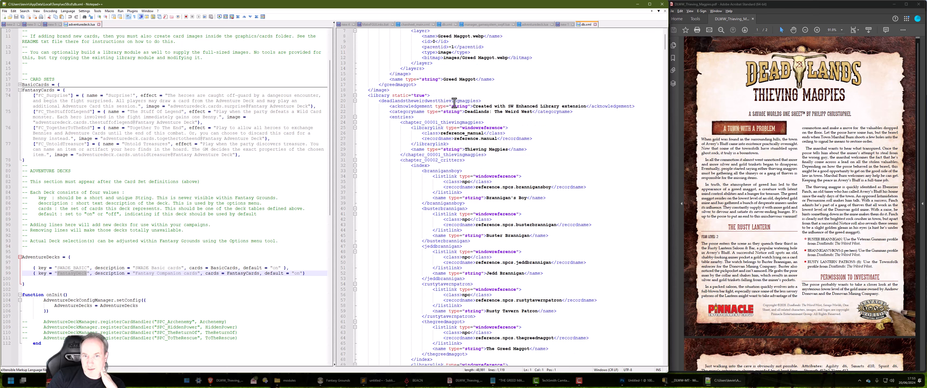
scroll(454, 102, down, 2)
scroll(509, 74, down, 20)
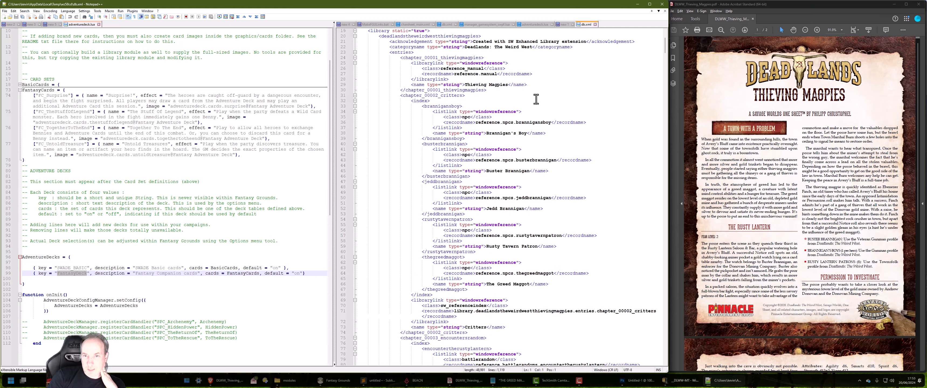
scroll(521, 205, down, 14)
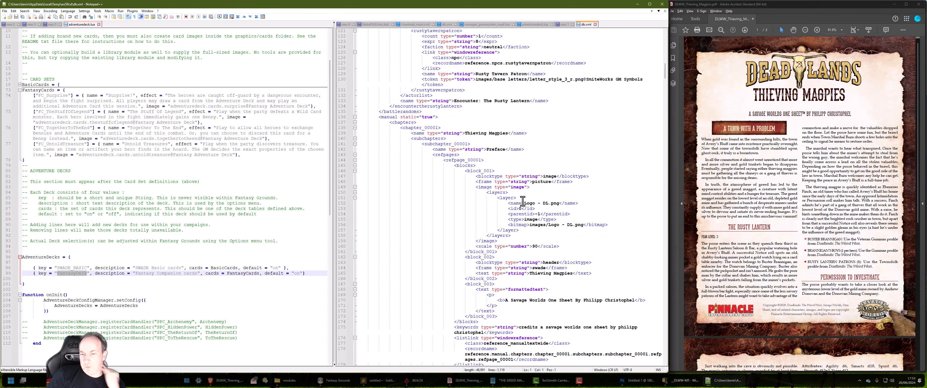
scroll(521, 199, down, 8)
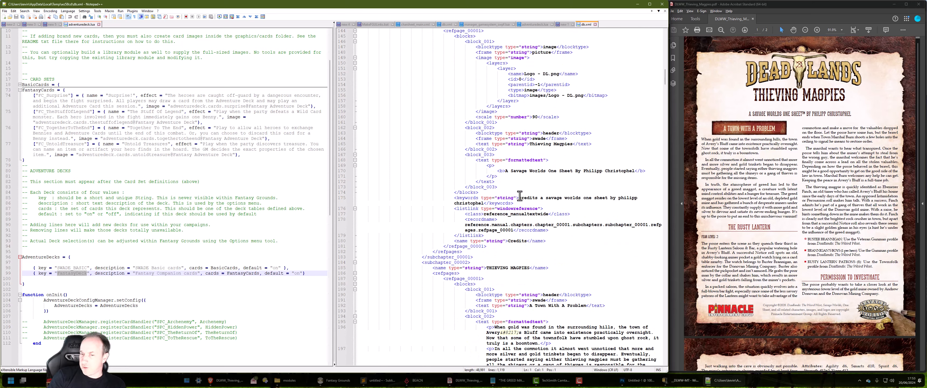
scroll(520, 195, down, 15)
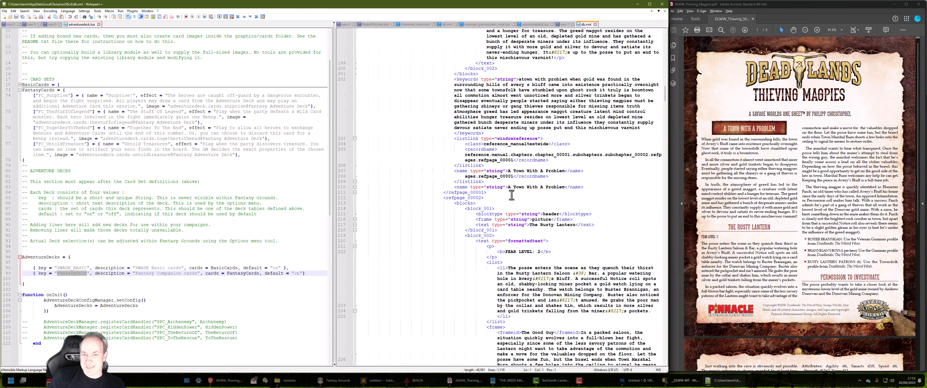
scroll(511, 195, down, 1)
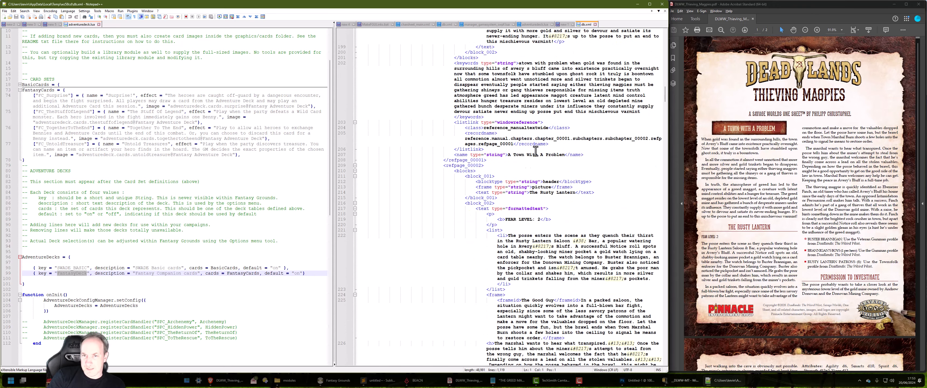
click(638, 4)
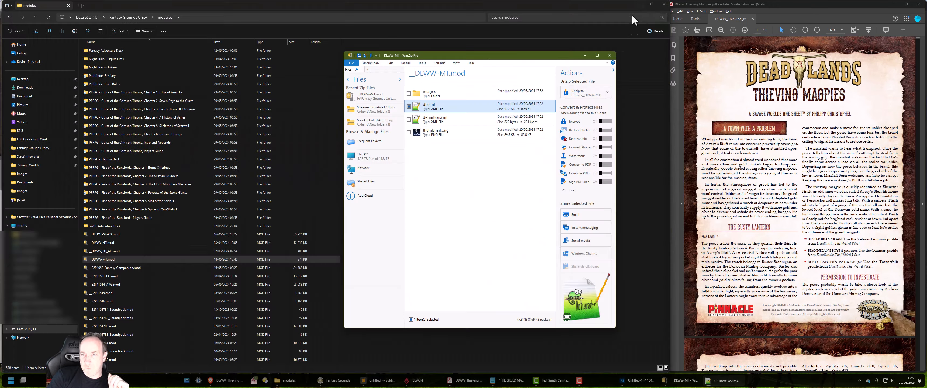
click(609, 56)
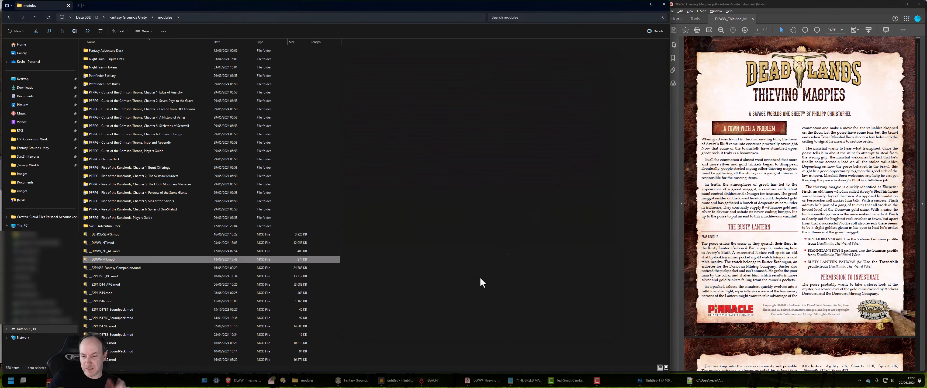
Clear the selection in the Sublime Text source, return to Fantasy Grounds, close the console log and import all Thieving Magpies records into the campaign.
click(406, 381)
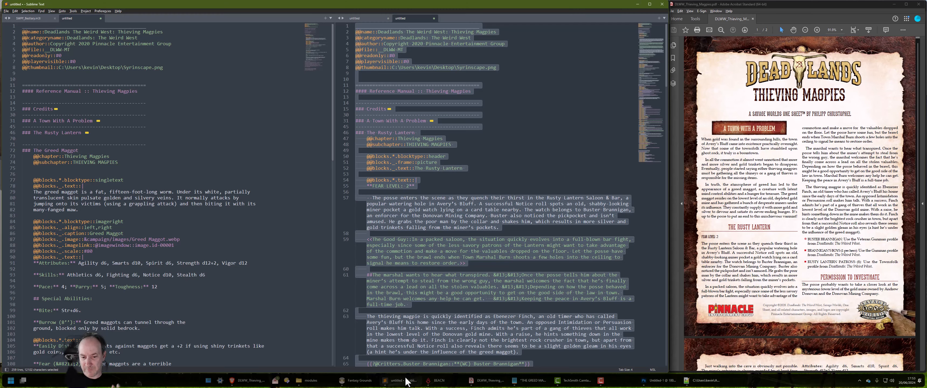
click(461, 275)
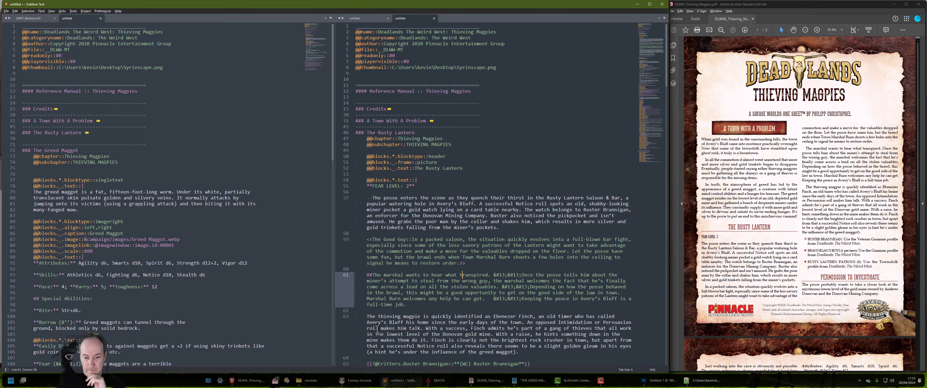
click(362, 384)
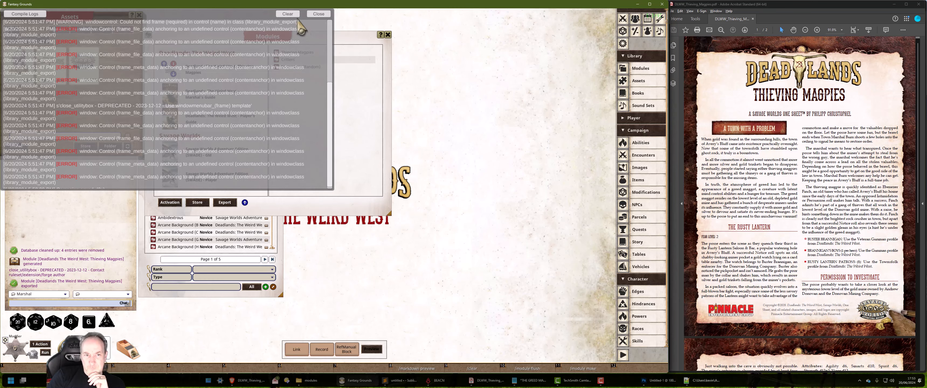
click(319, 13)
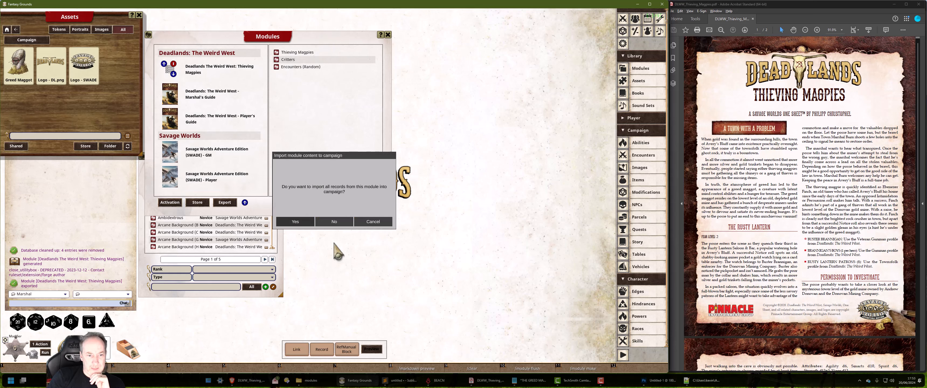
click(295, 221)
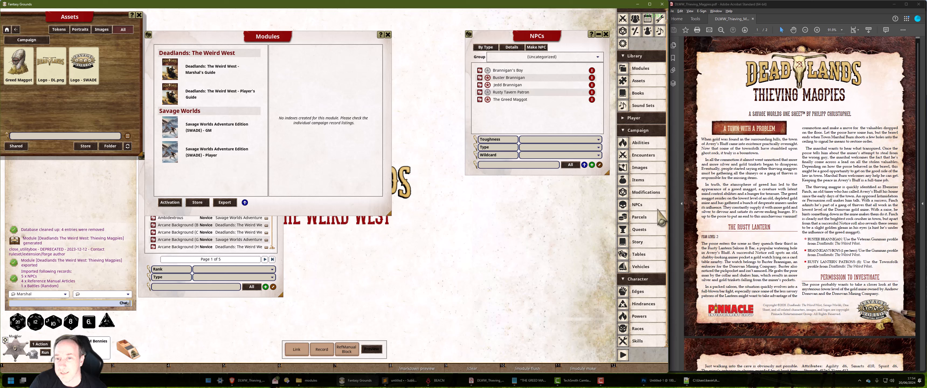
Check the campaign's Images list beside the NPC list and review The Greed Maggot section in the Sublime Text source.
click(640, 167)
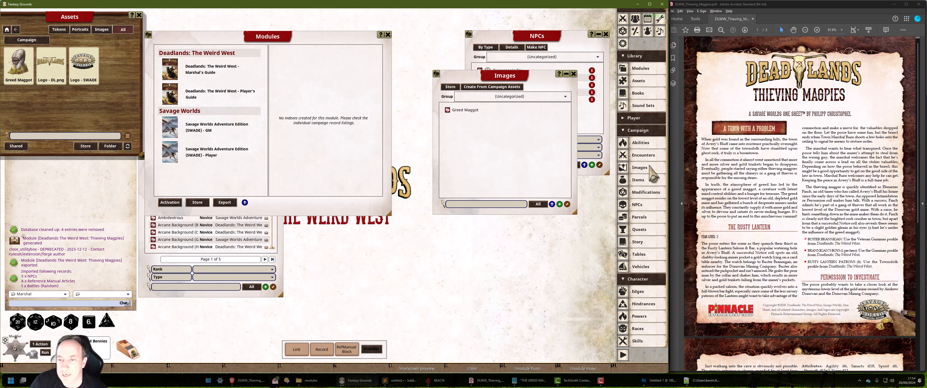
drag(502, 82, 371, 70)
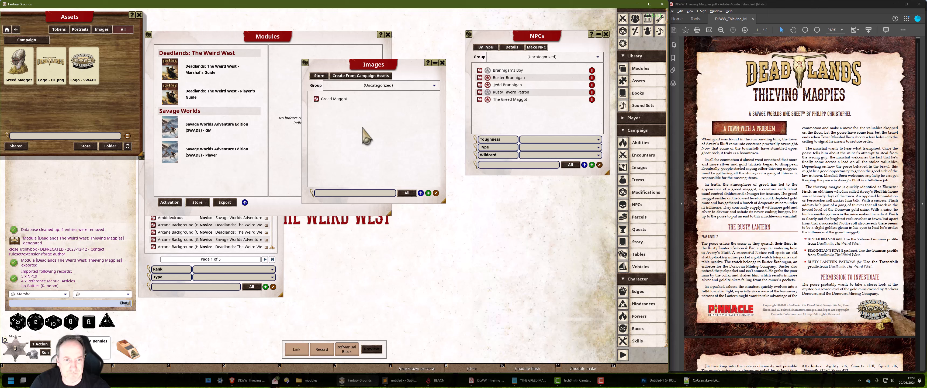
click(401, 382)
scroll(460, 255, down, 15)
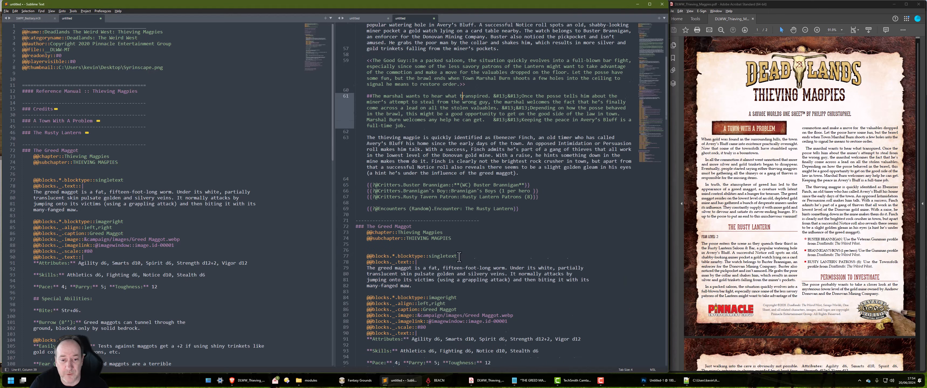
Review the NPC and encounter entries in the source, and select the imagelink line in The Greed Maggot section.
scroll(449, 272, down, 20)
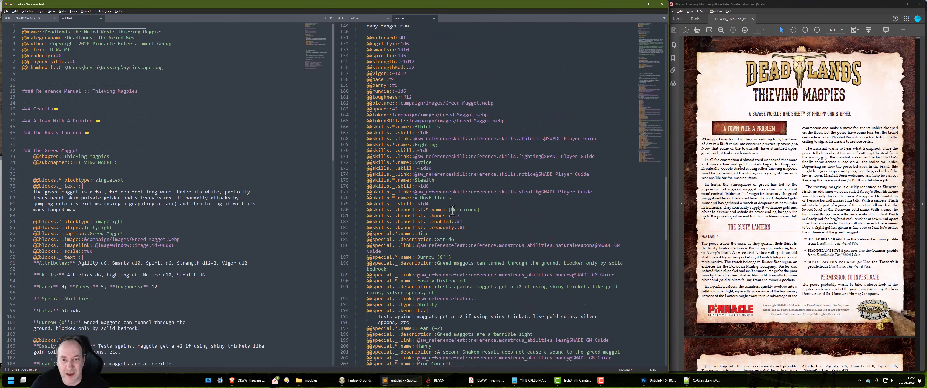
scroll(452, 211, down, 20)
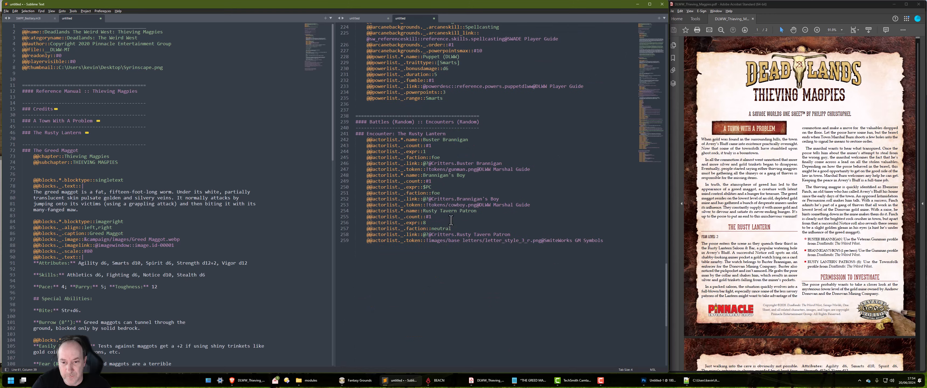
scroll(451, 220, up, 18)
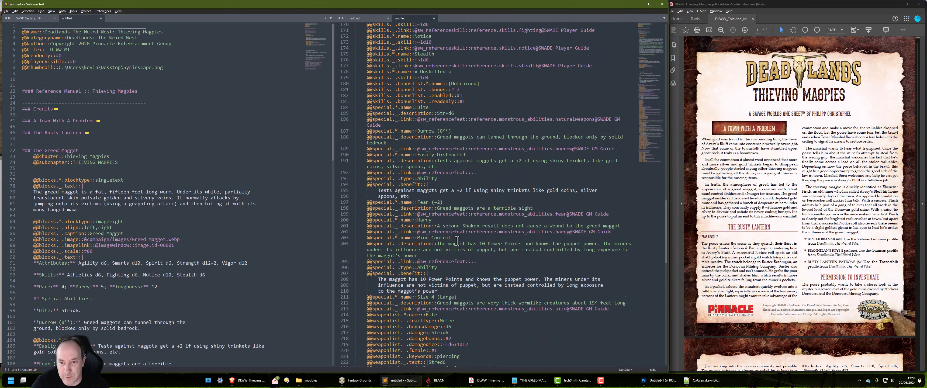
scroll(457, 241, up, 20)
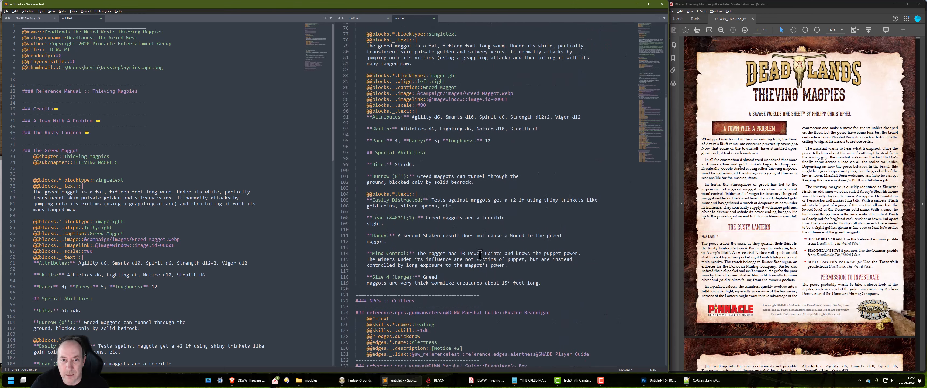
scroll(479, 255, up, 2)
drag(514, 127, 392, 128)
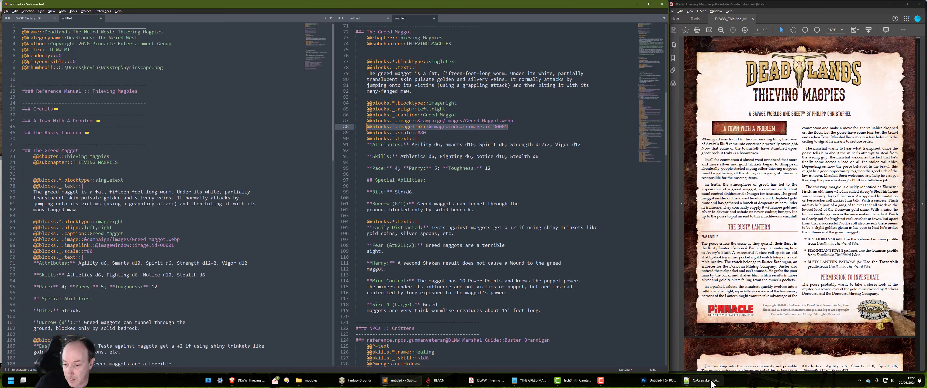
Switch to db.xml in Notepad++ and expand the manual's THIEVING MAGPIES subchapter down to the blocks of refpage_00003.
click(702, 380)
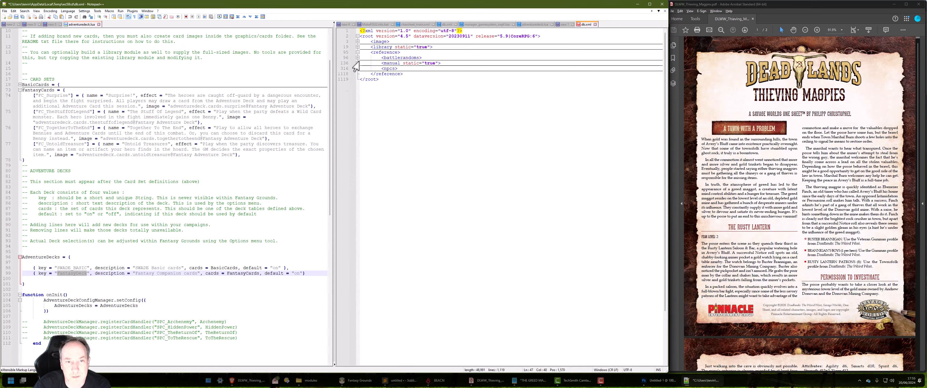
click(358, 63)
click(357, 69)
click(357, 74)
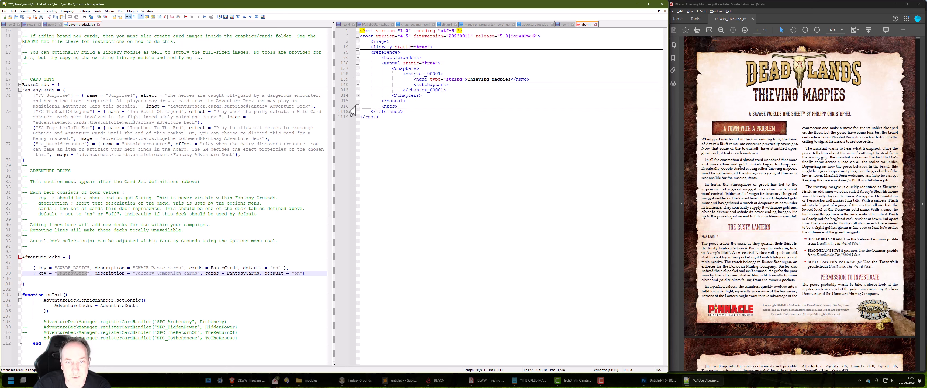
click(357, 85)
click(357, 96)
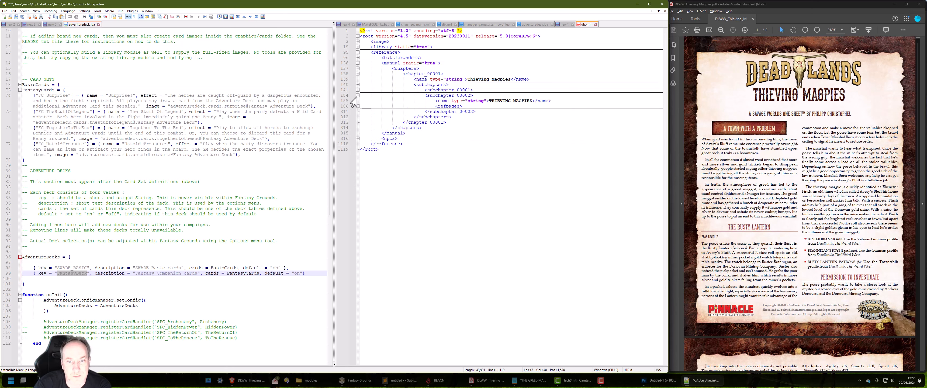
click(357, 107)
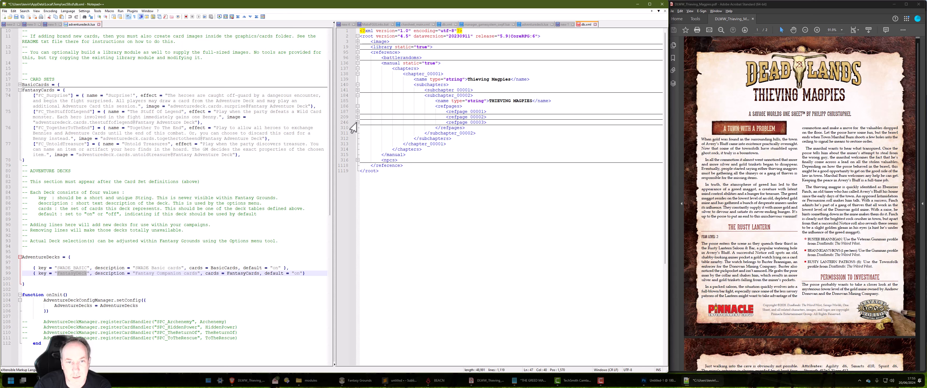
click(358, 122)
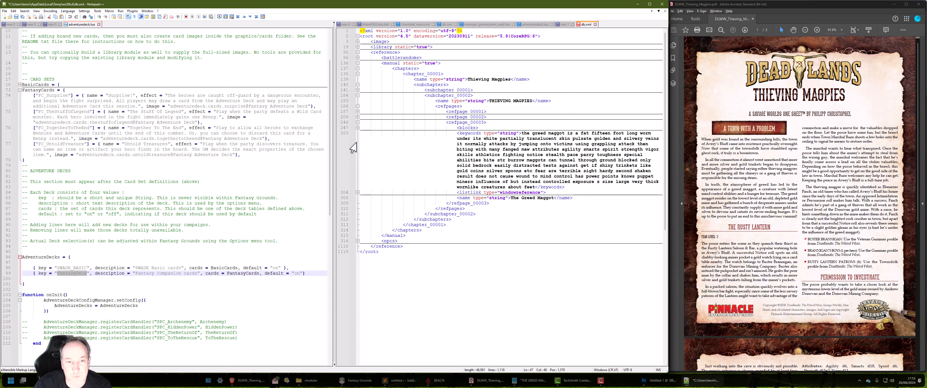
click(357, 128)
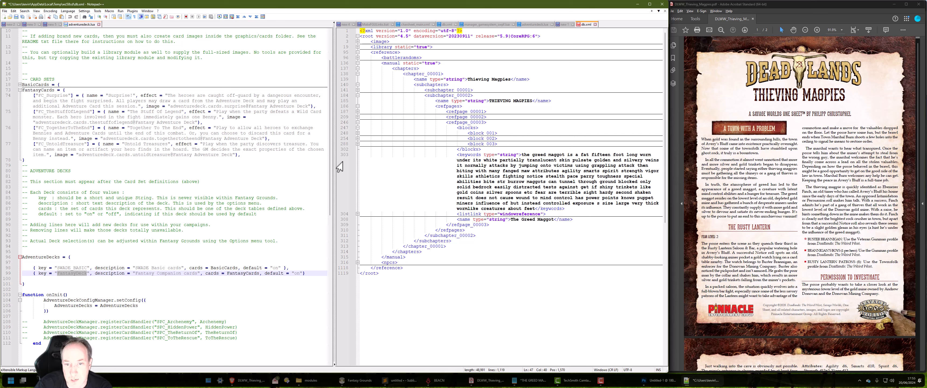
Expand block_003 and its formatted text paragraphs to examine the Greed Maggot's special abilities.
click(357, 144)
click(357, 149)
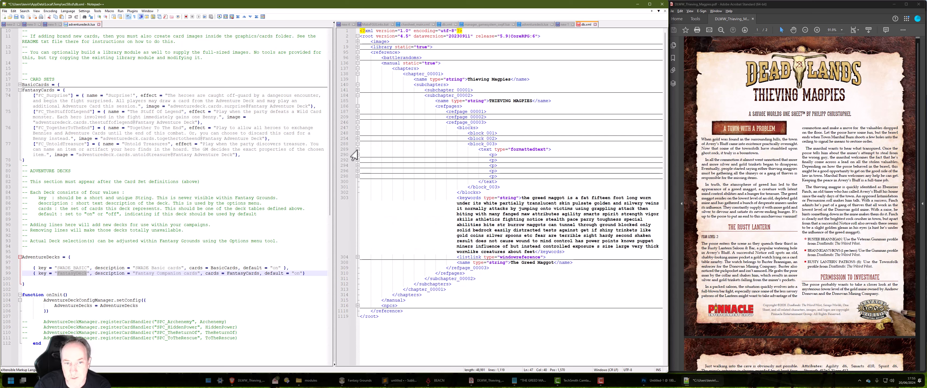
click(357, 170)
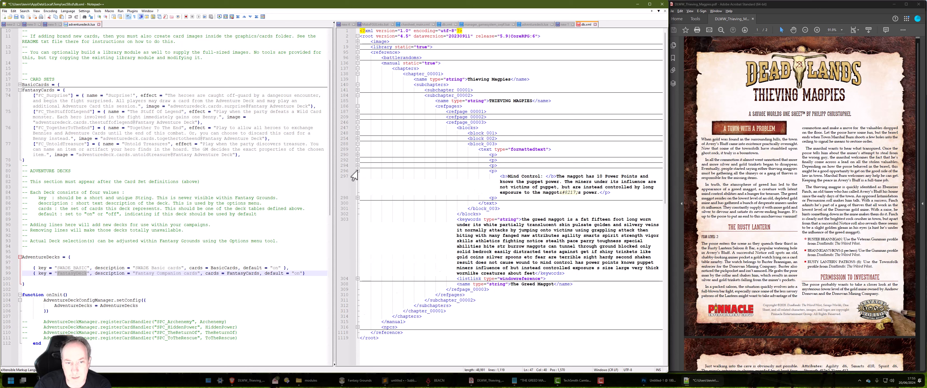
click(358, 166)
click(357, 160)
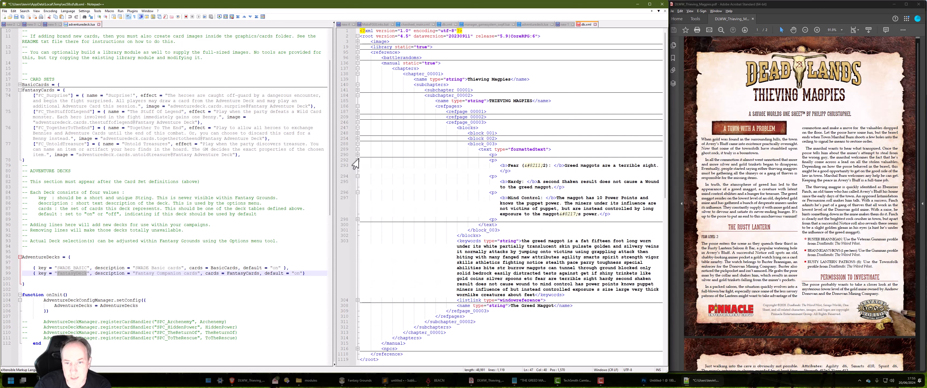
click(356, 154)
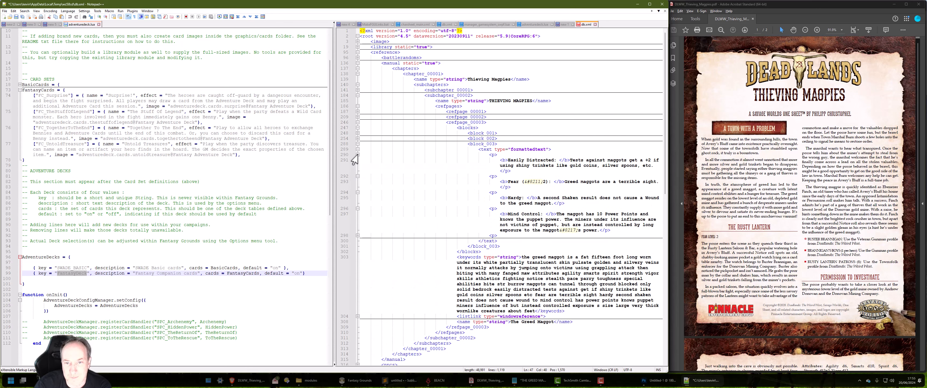
Compare the imagelink record name in block_002 with the greedmaggot entry under image, and return to the Sublime Text source.
click(357, 138)
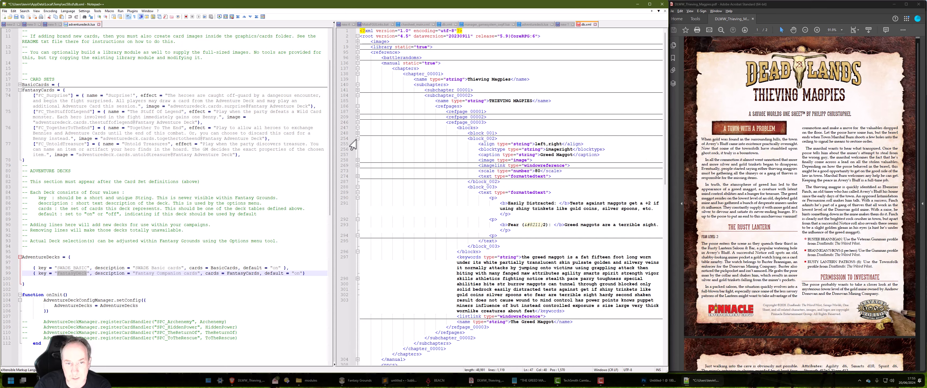
click(355, 165)
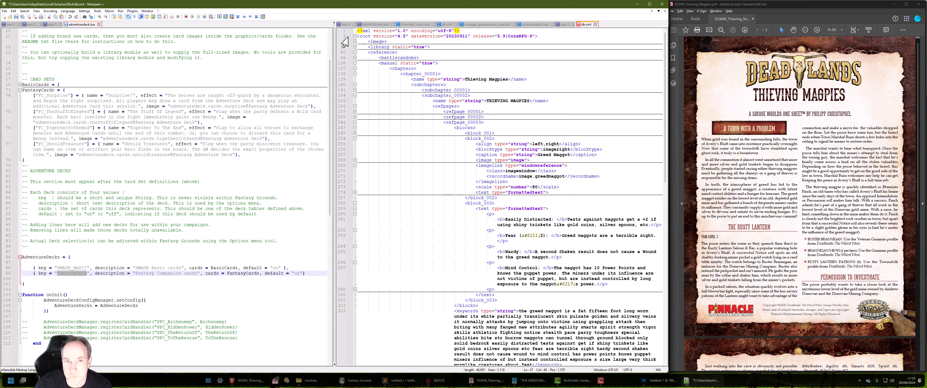
click(354, 41)
click(353, 47)
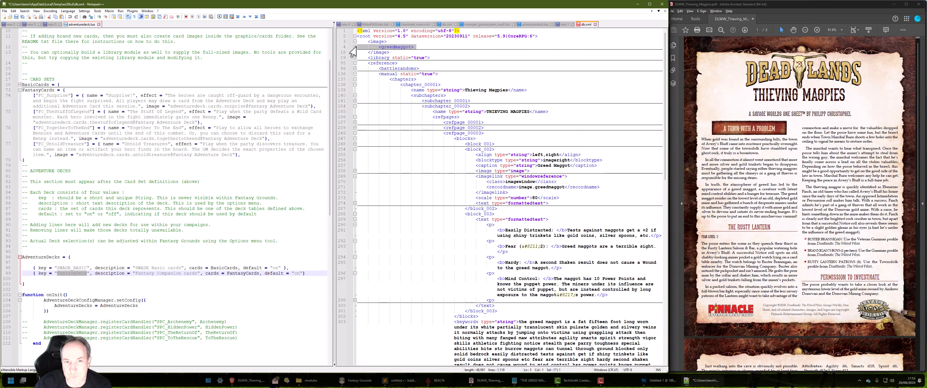
click(355, 47)
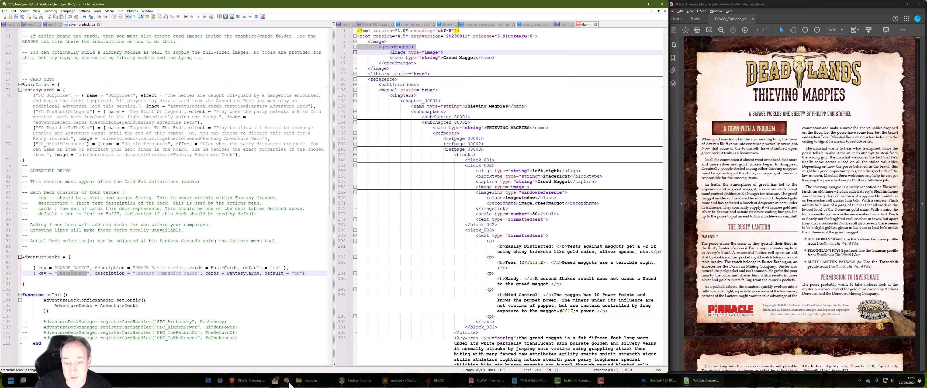
click(403, 380)
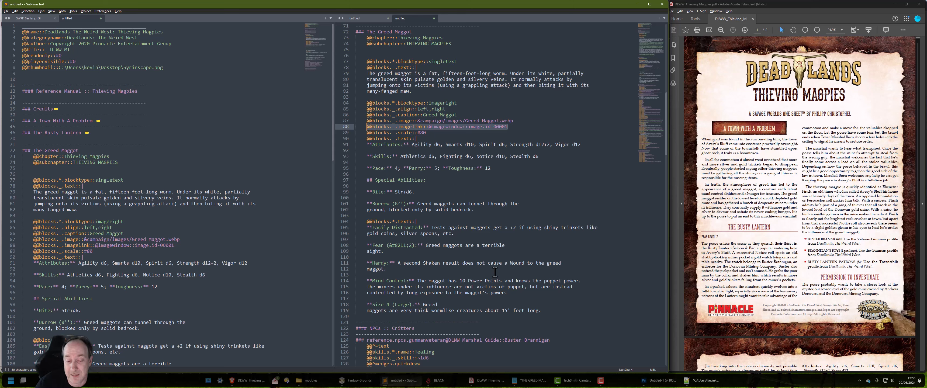